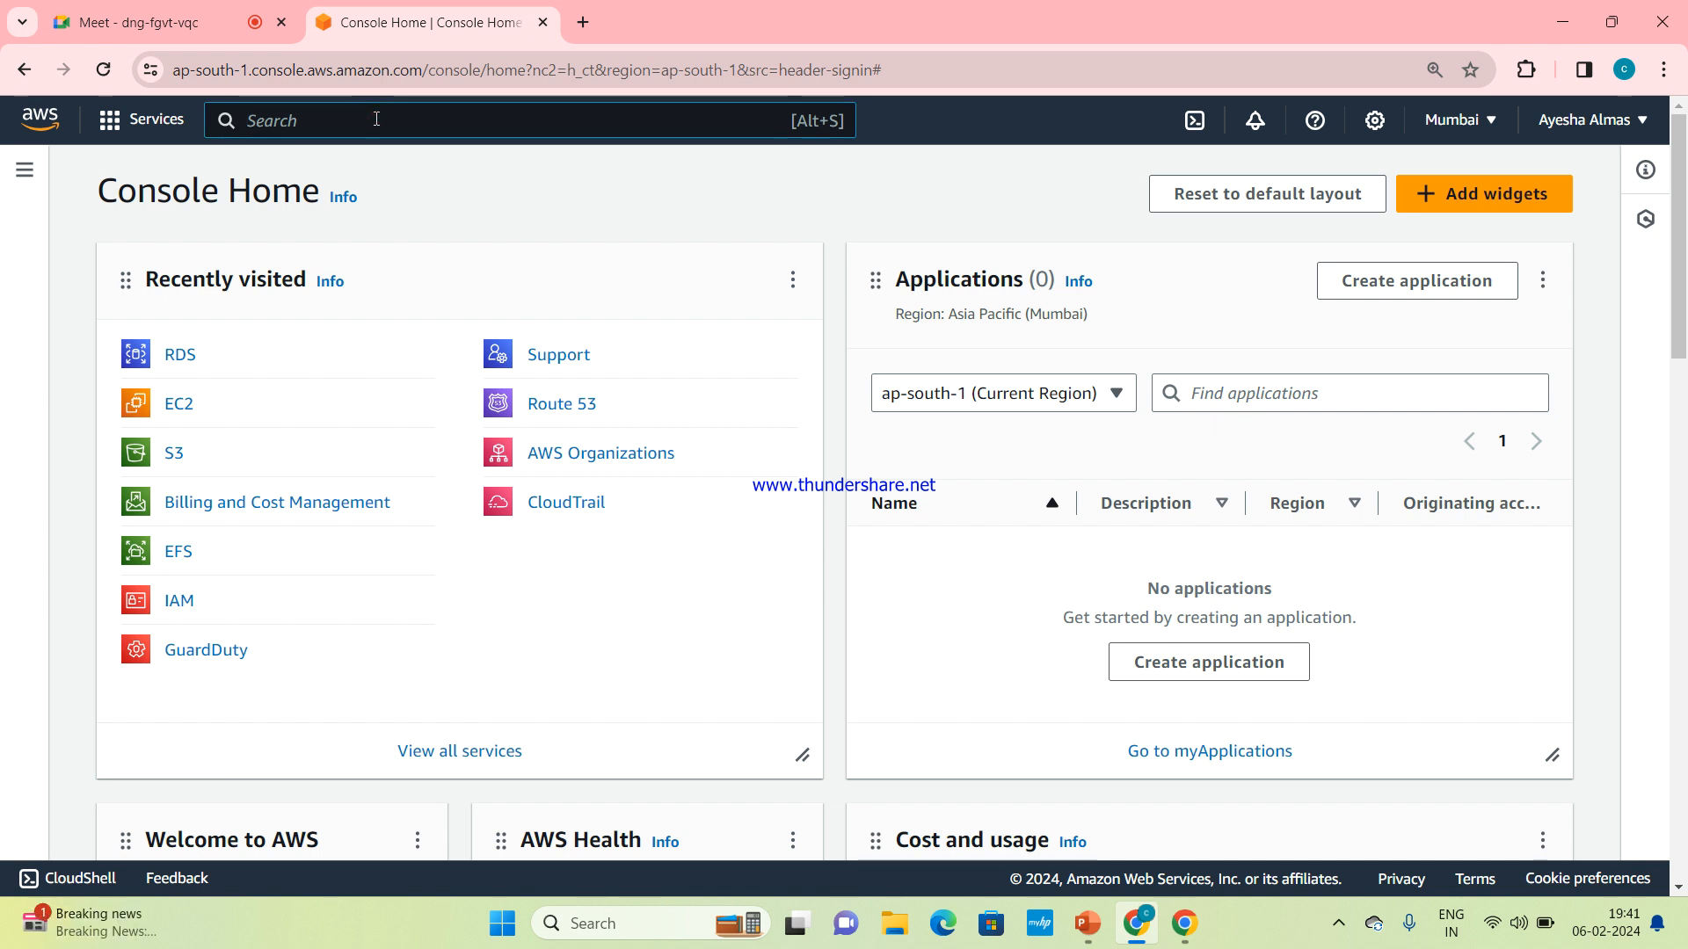
# Find the RDS service in the AWS console, open it, and look through its navigation list
pyautogui.write('rds')
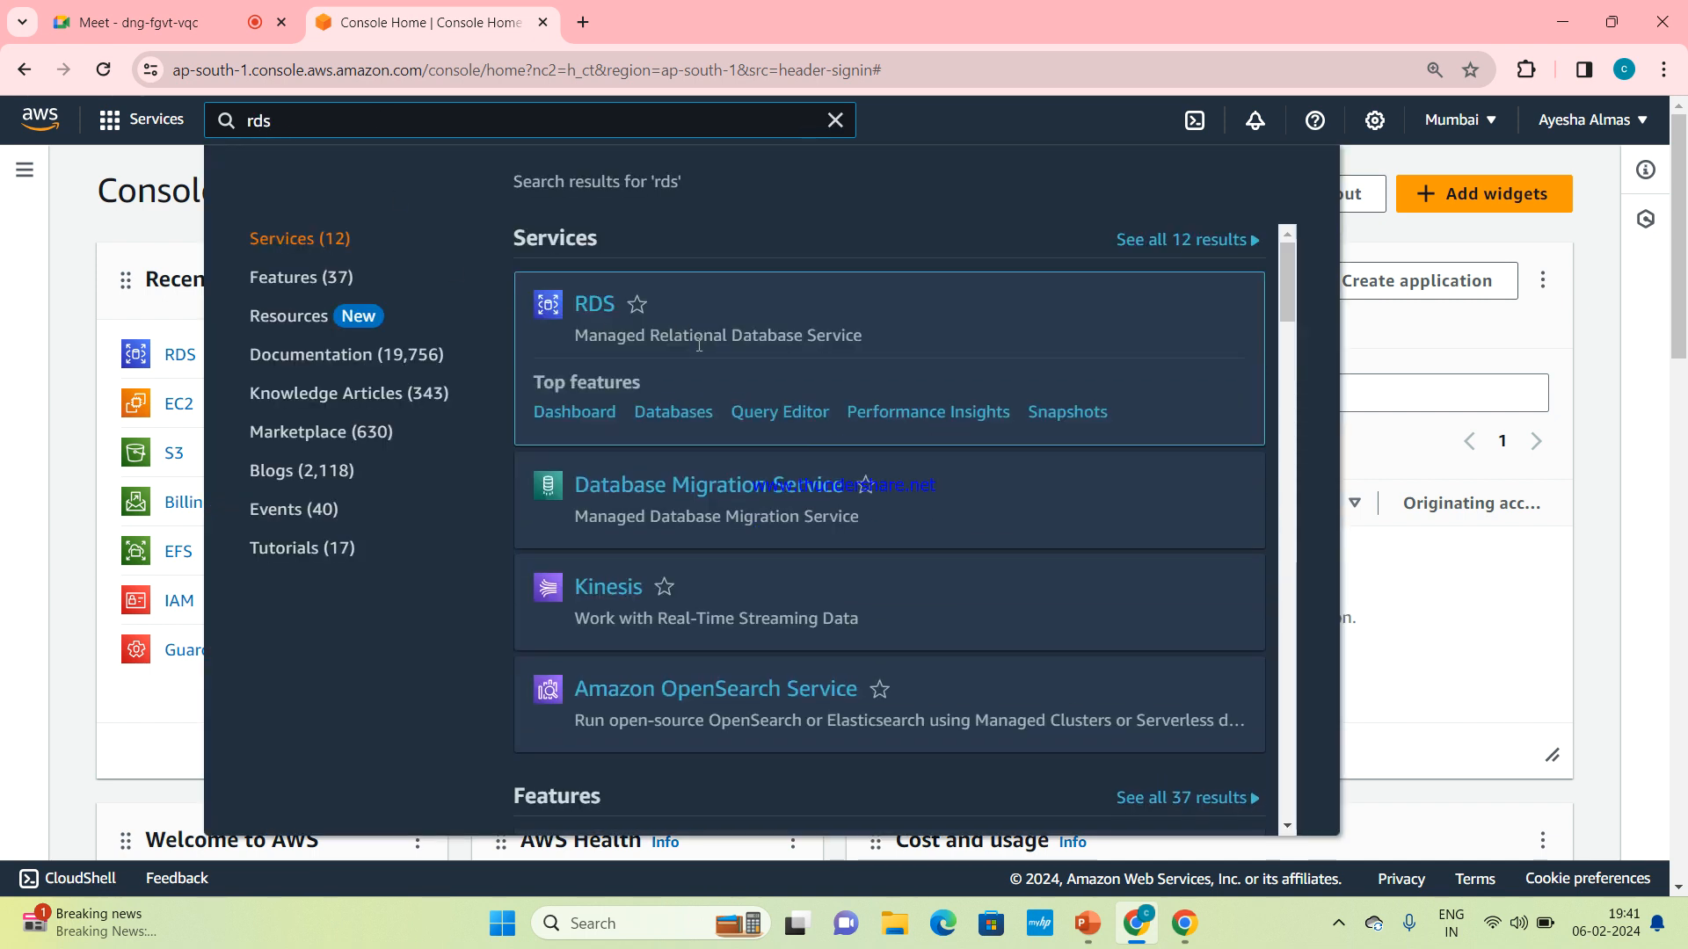
pyautogui.click(593, 306)
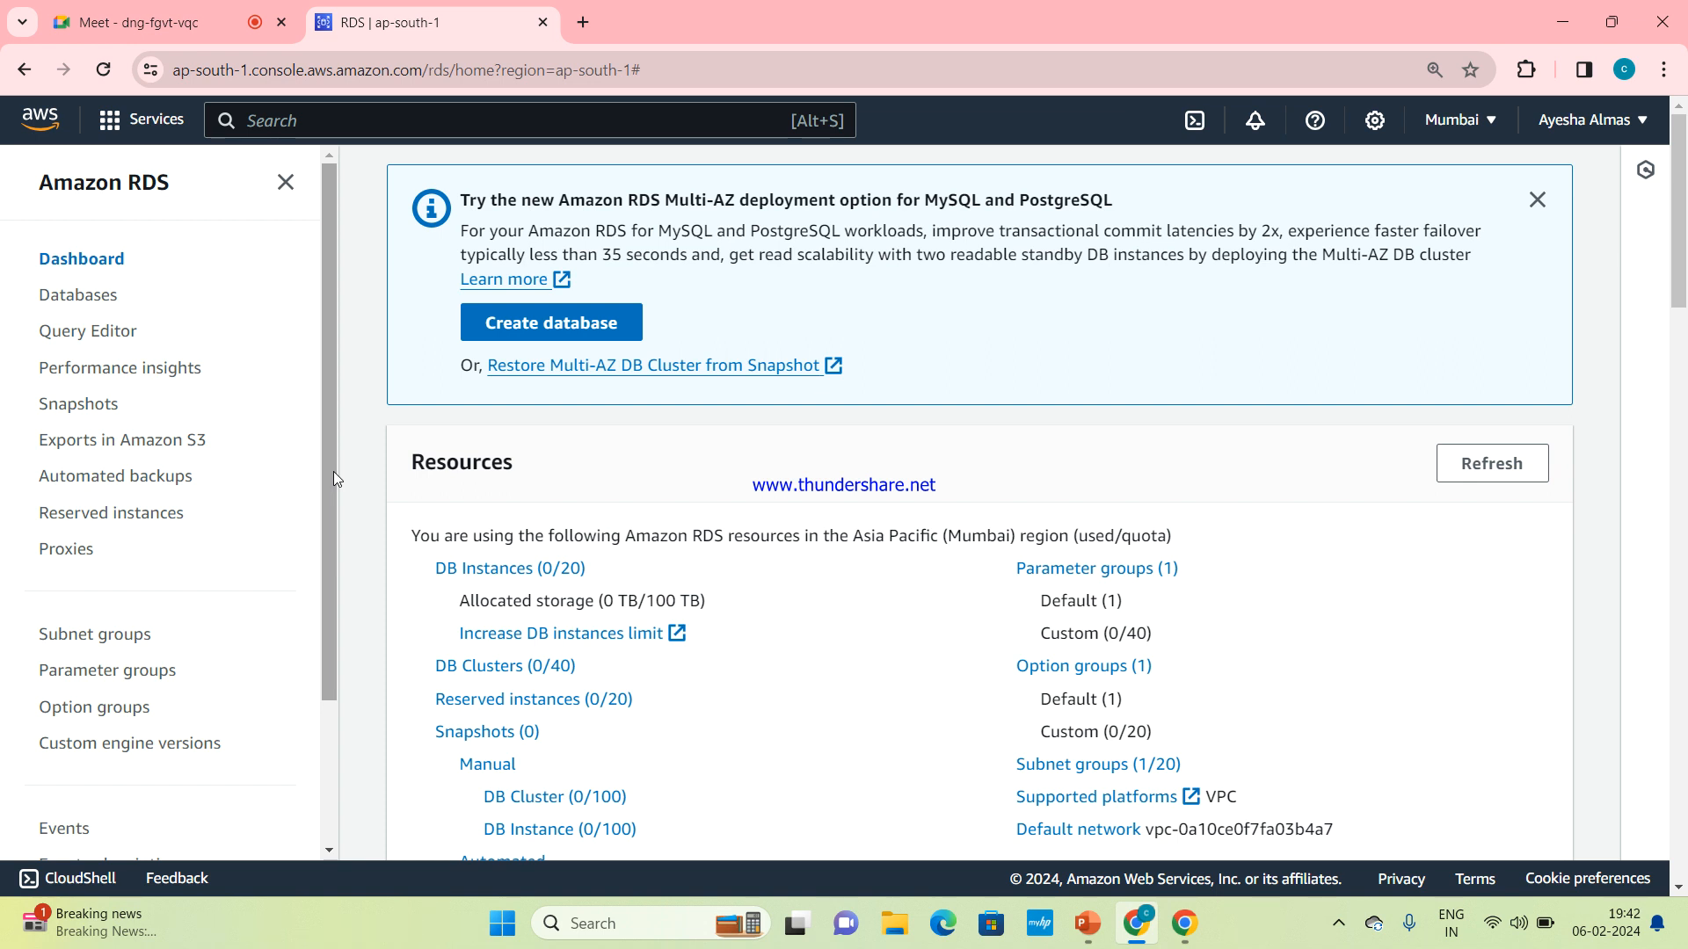
pyautogui.moveTo(334, 471)
pyautogui.mouseDown()
pyautogui.moveTo(330, 494)
pyautogui.moveTo(341, 453)
pyautogui.mouseUp()
pyautogui.moveTo(336, 358); pyautogui.dragTo(336, 409)
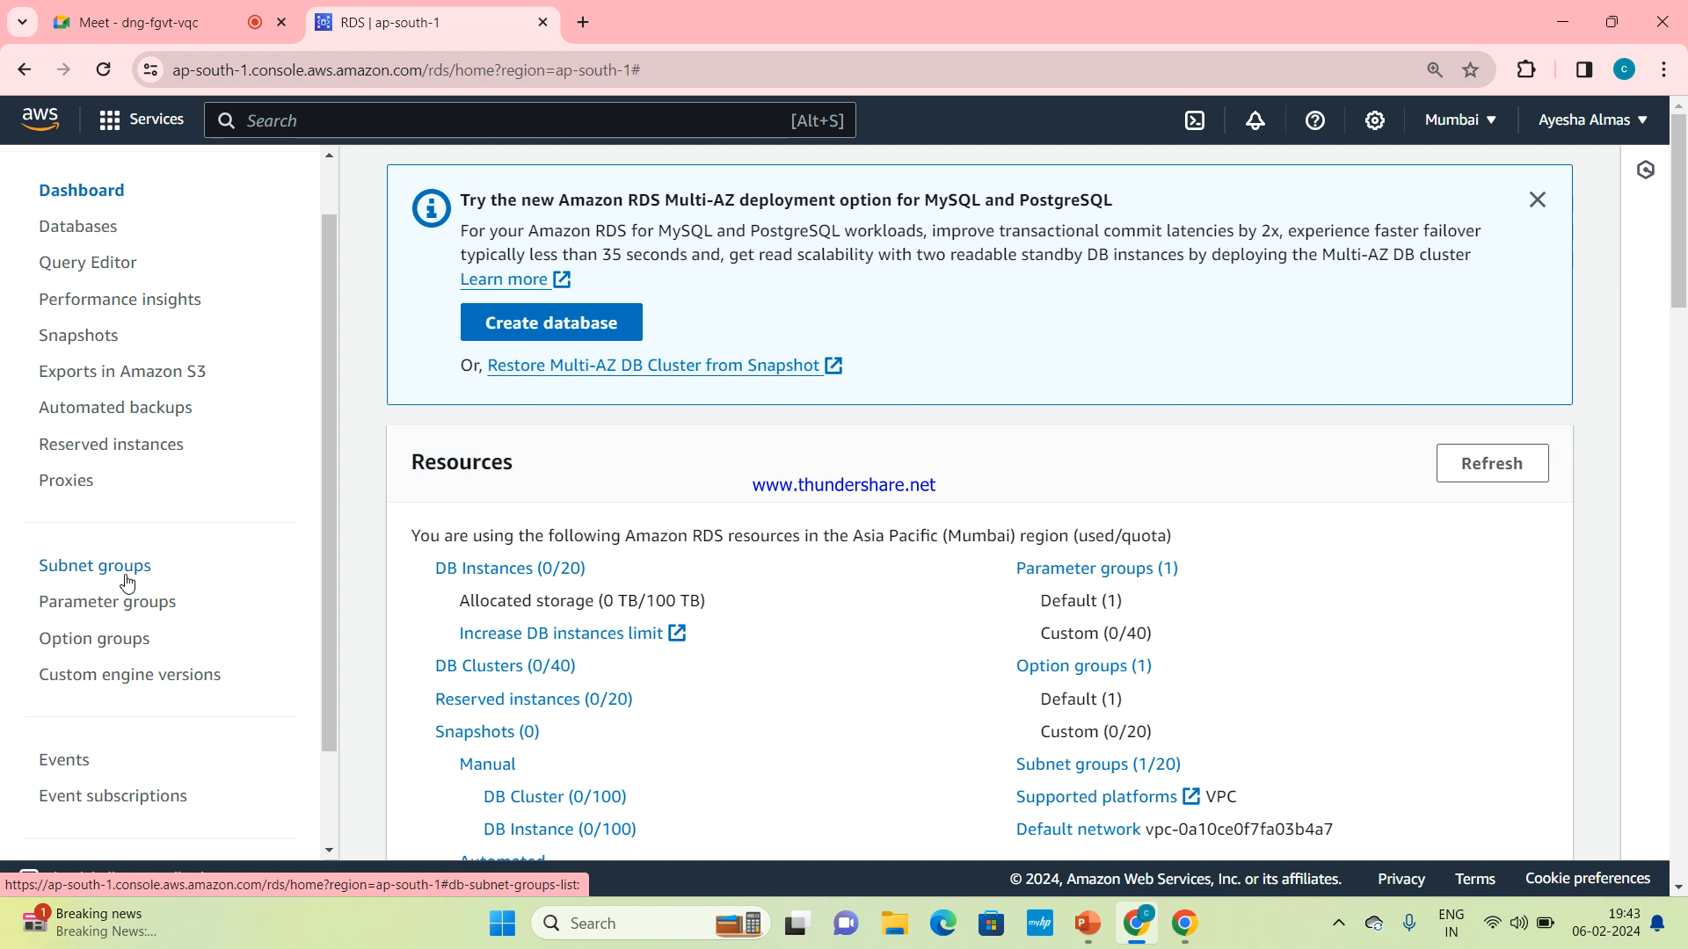
# Switch to PowerPoint to check the labs outline slide, and return to the RDS console in Chrome
pyautogui.moveTo(1087, 923)
pyautogui.click(1089, 846)
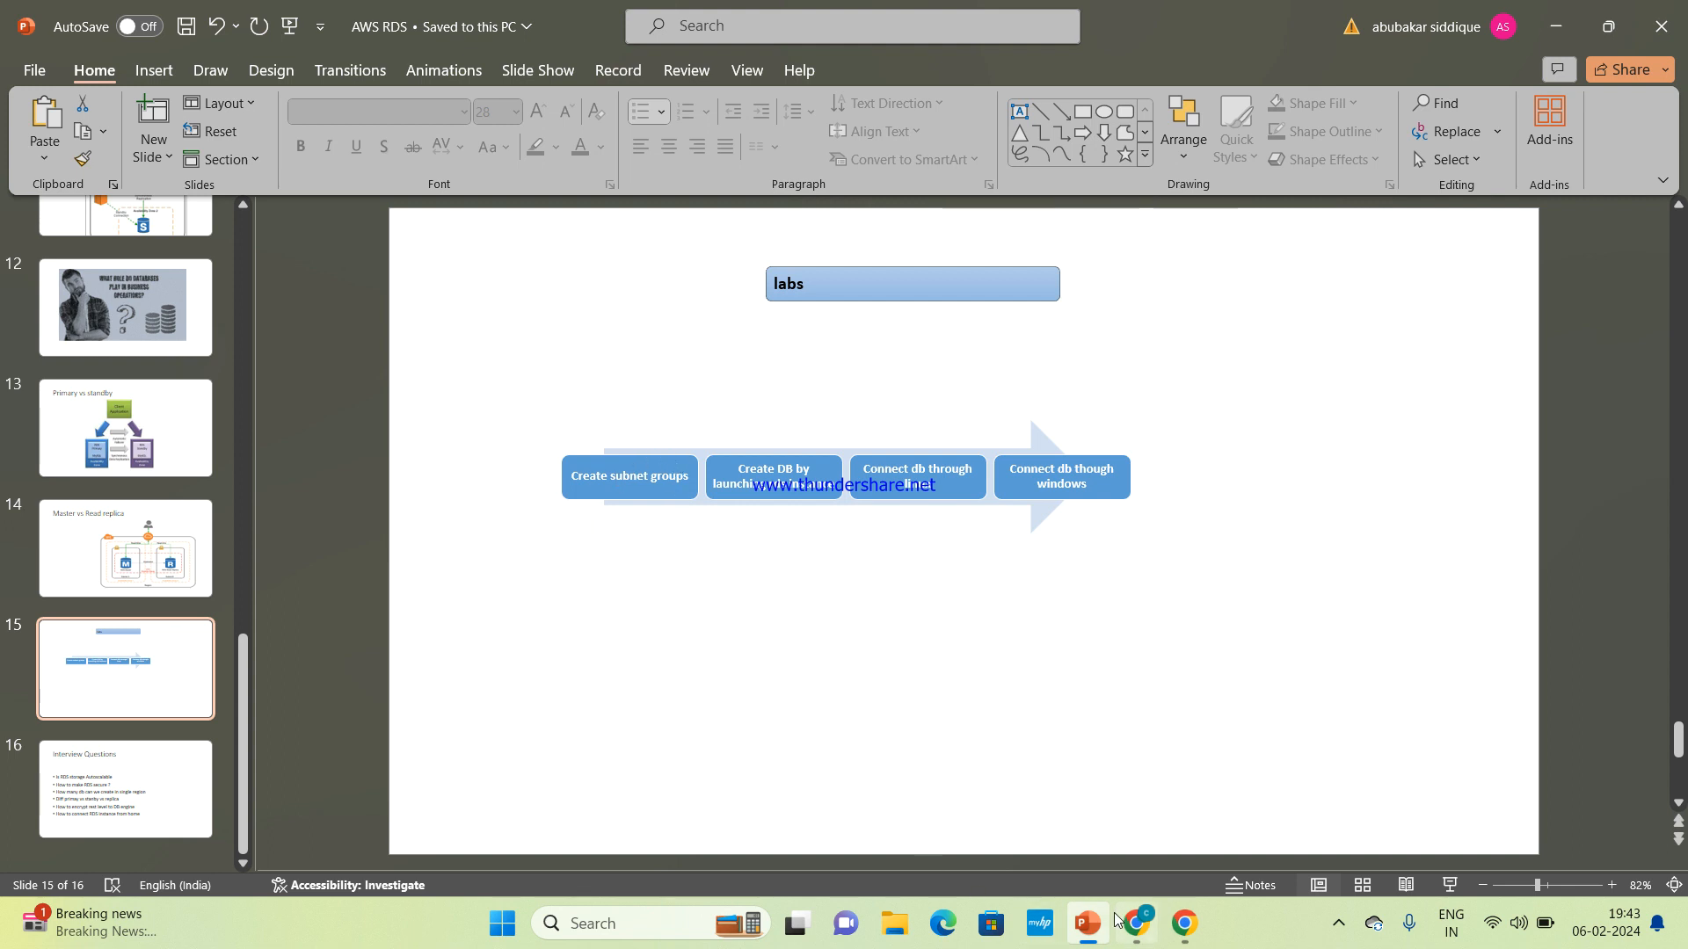
pyautogui.moveTo(1134, 925)
pyautogui.click(1120, 849)
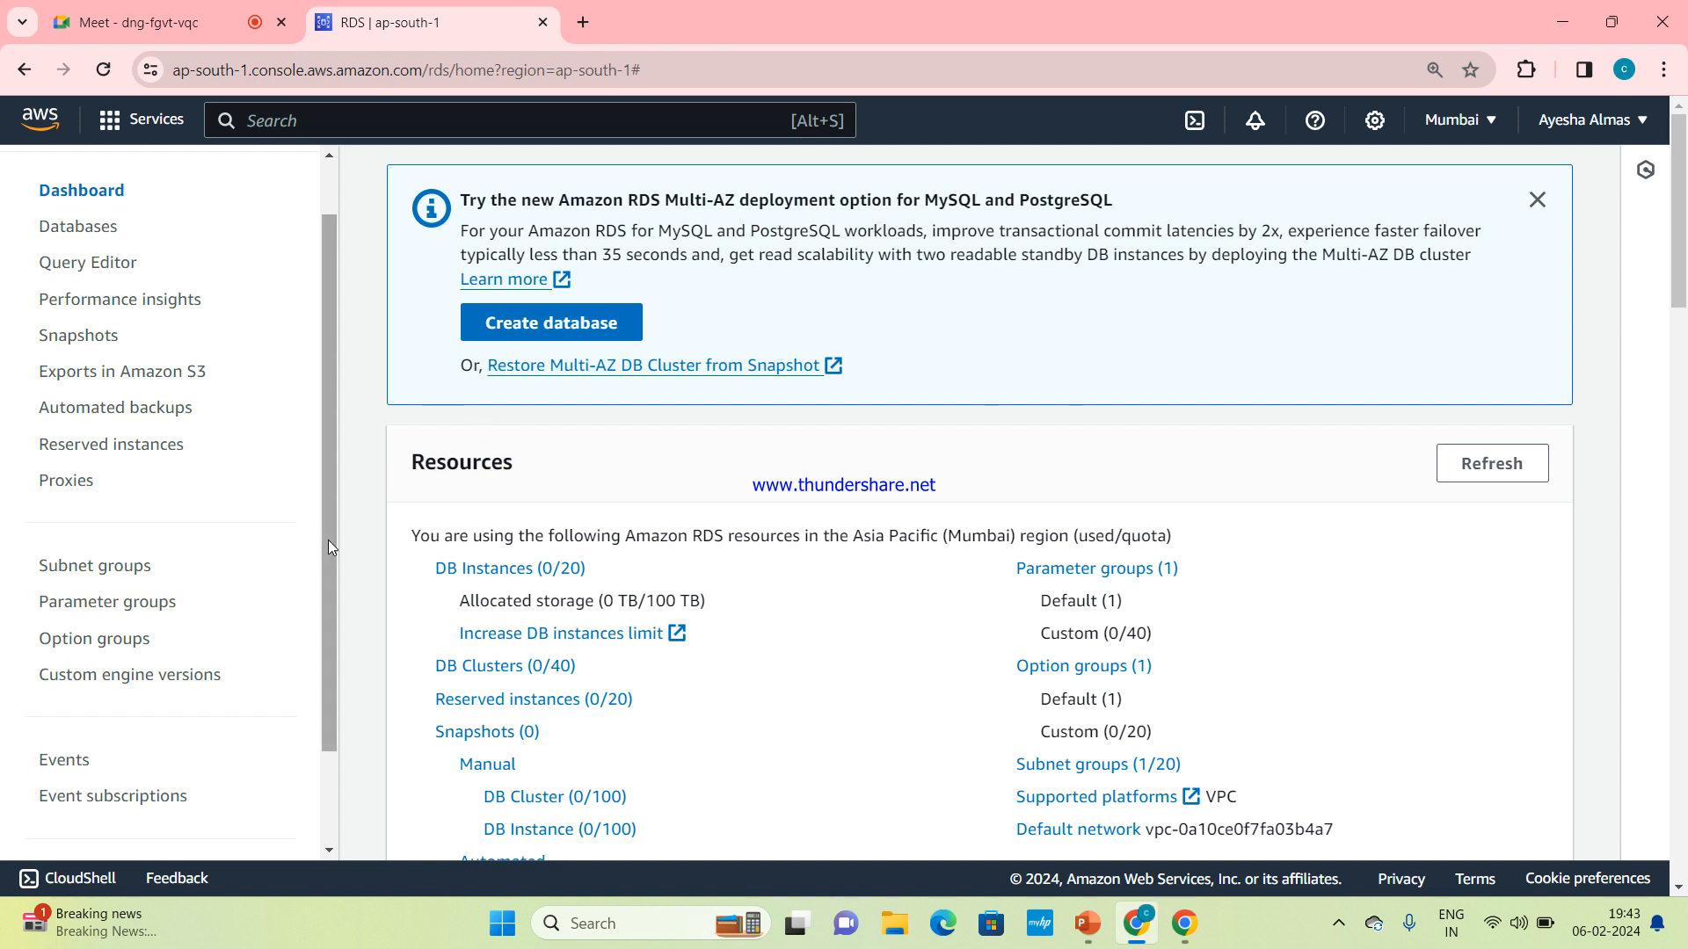
# Open the RDS subnet groups page and switch the console region to US East (N. Virginia)
pyautogui.click(143, 573)
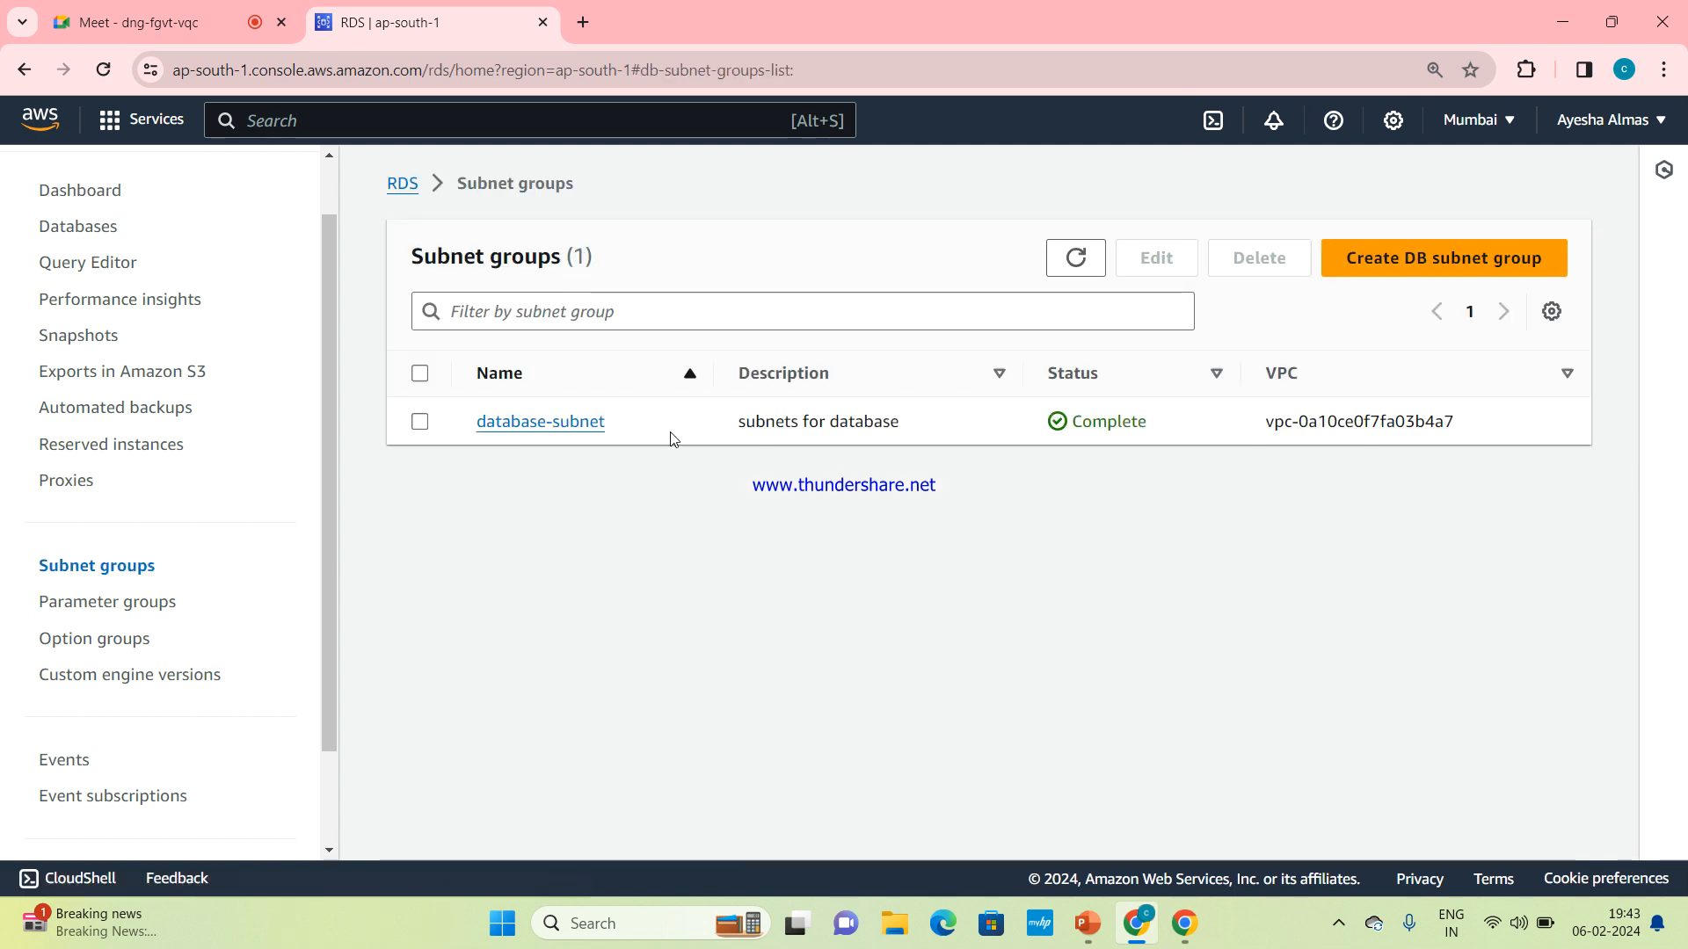
pyautogui.click(1466, 139)
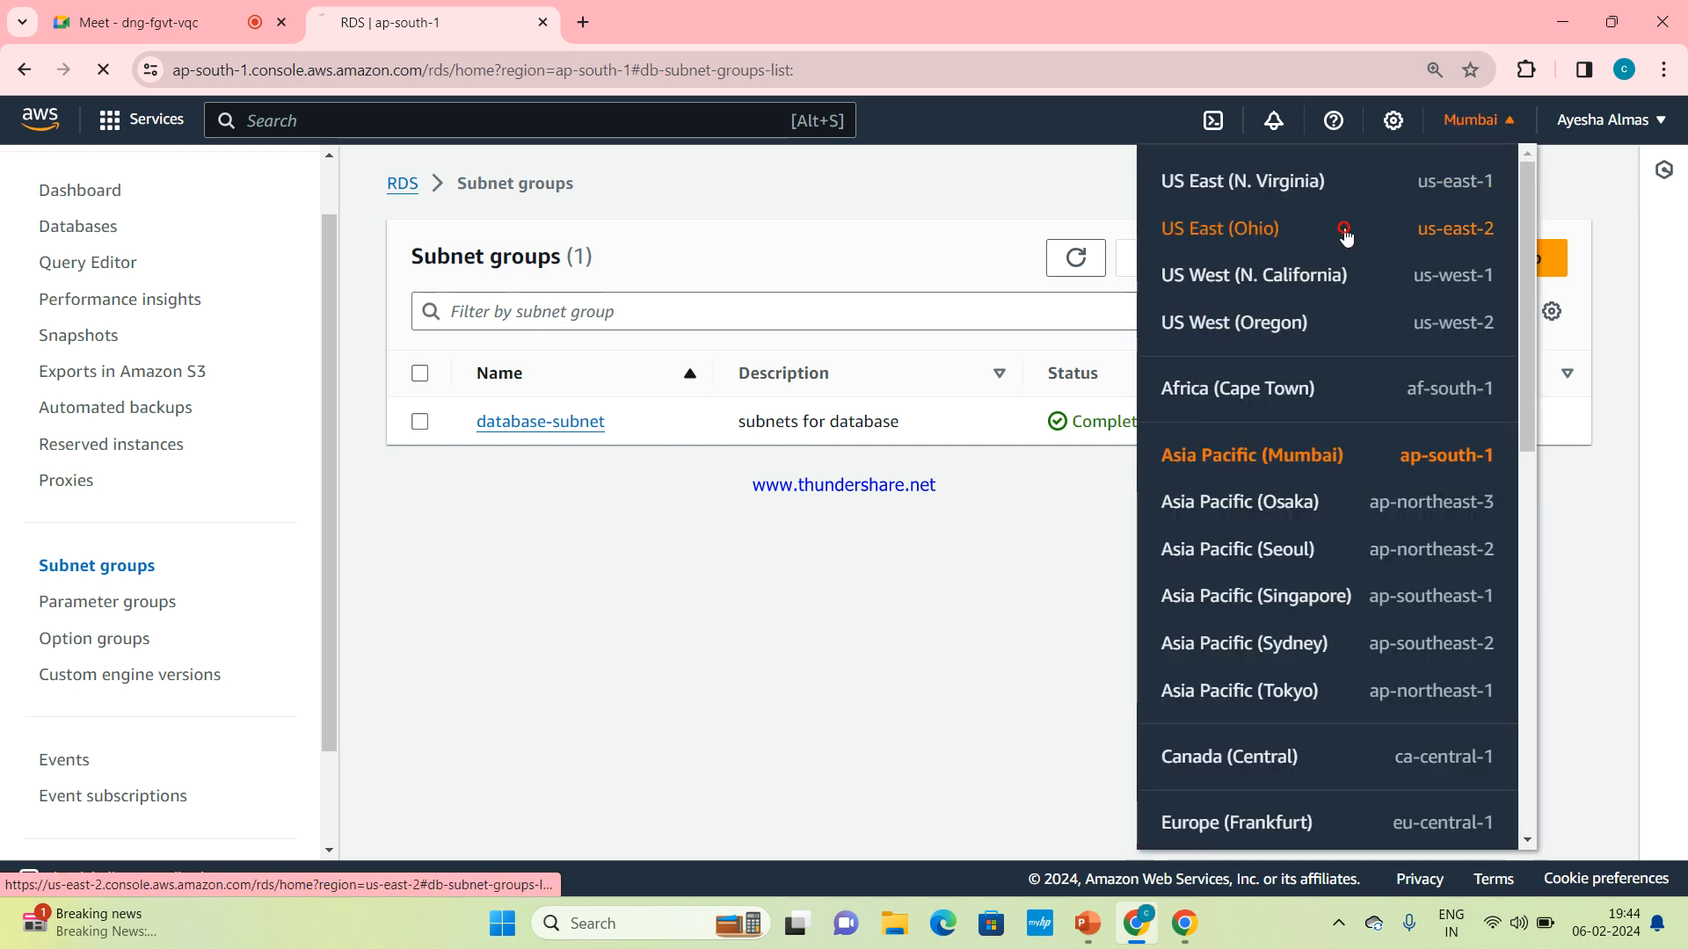
pyautogui.click(1345, 234)
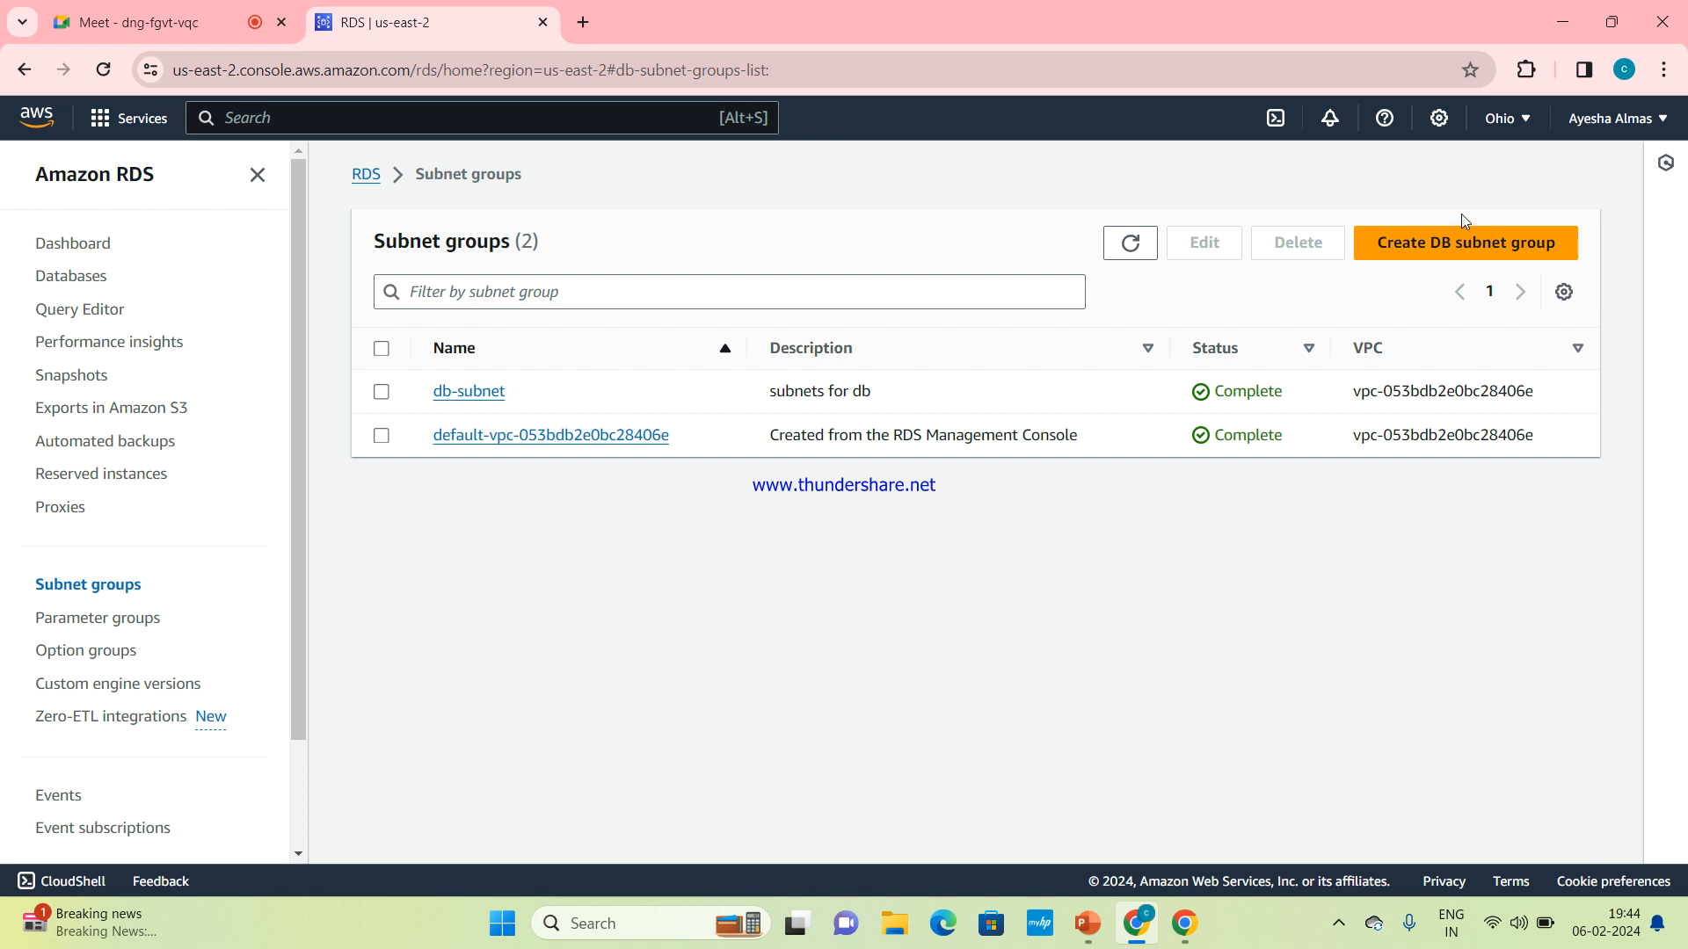
pyautogui.click(1500, 128)
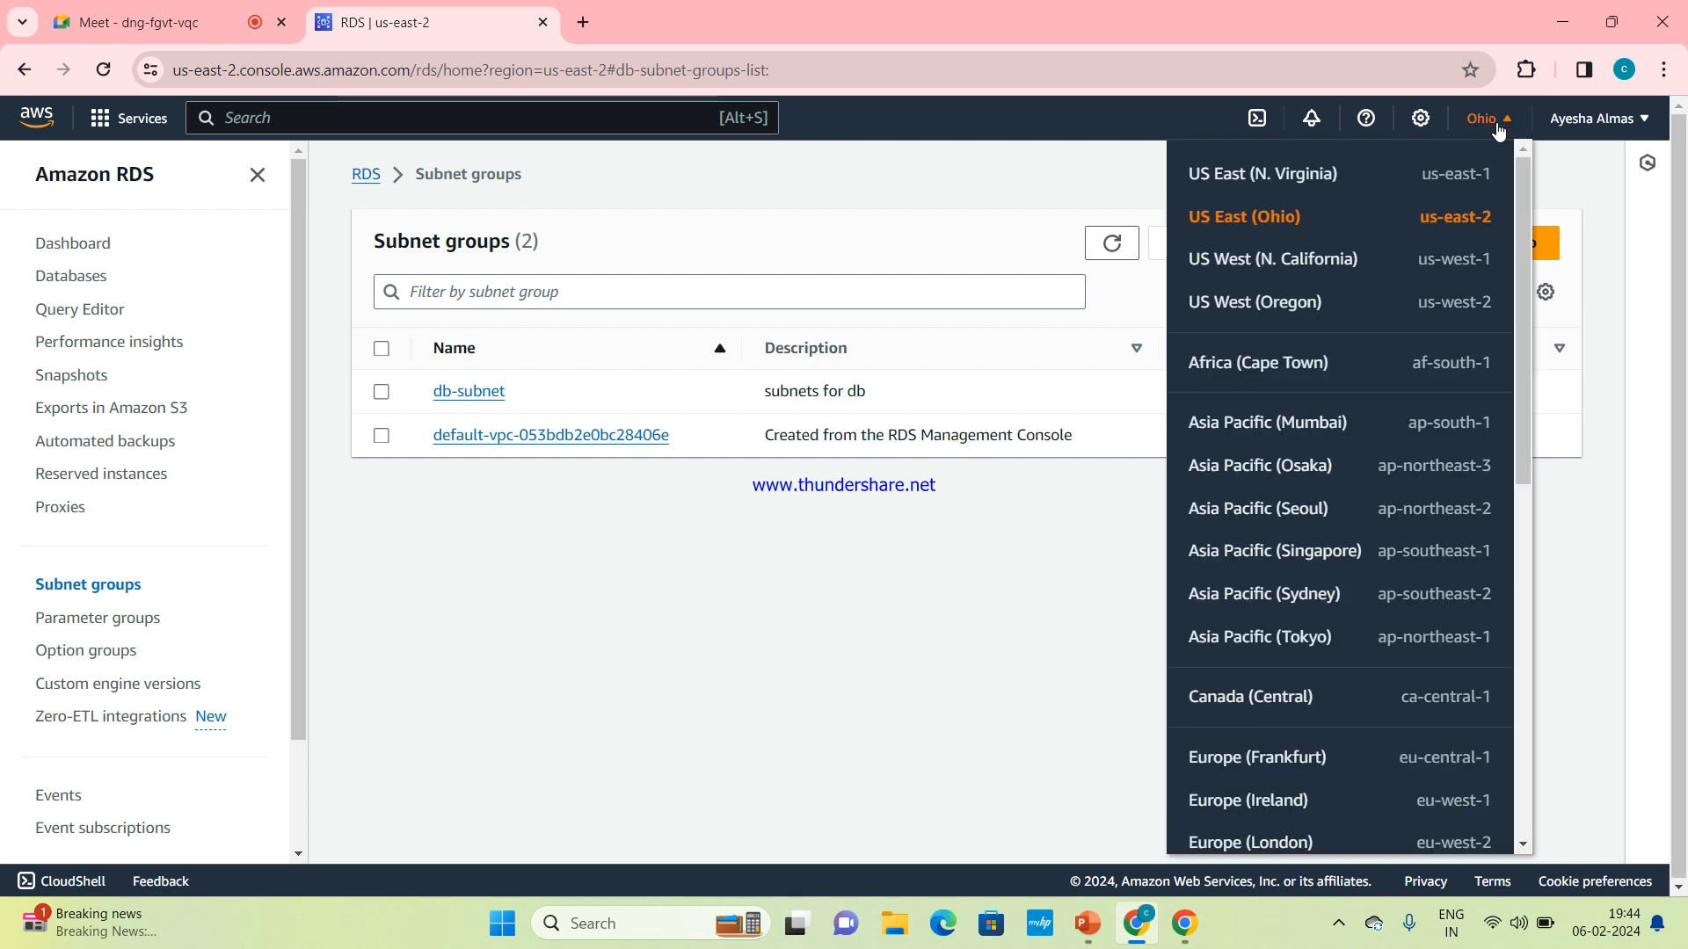
pyautogui.click(1428, 178)
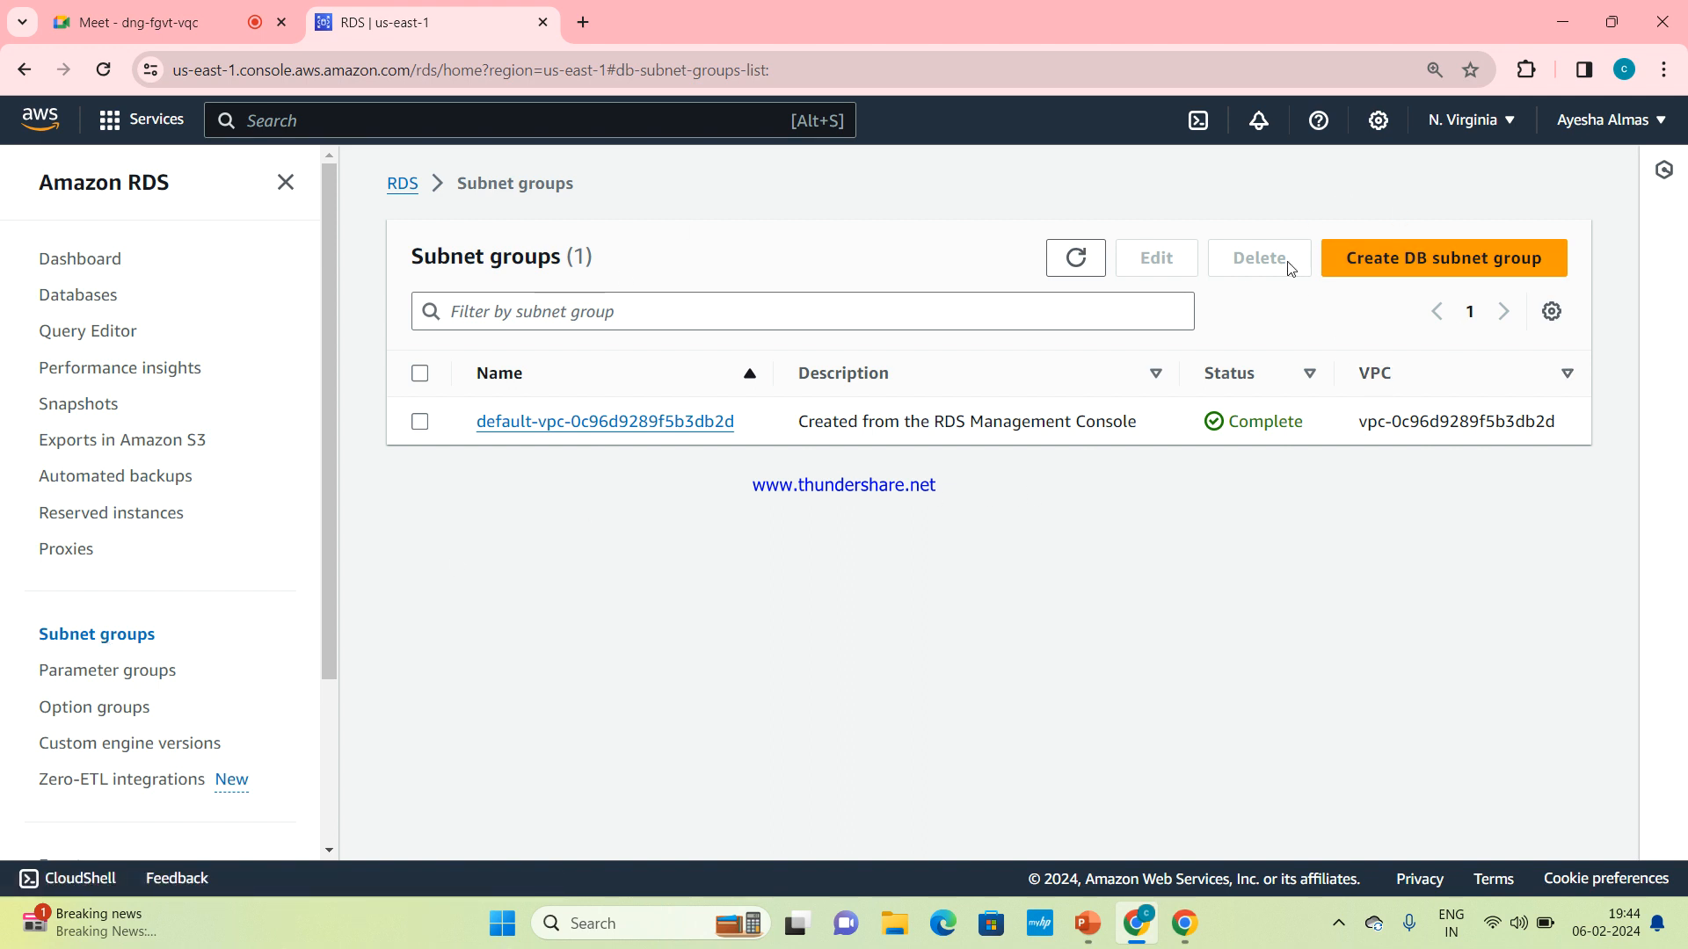
# Start creating a DB subnet group and look over the form's details and subnet sections
pyautogui.click(1425, 271)
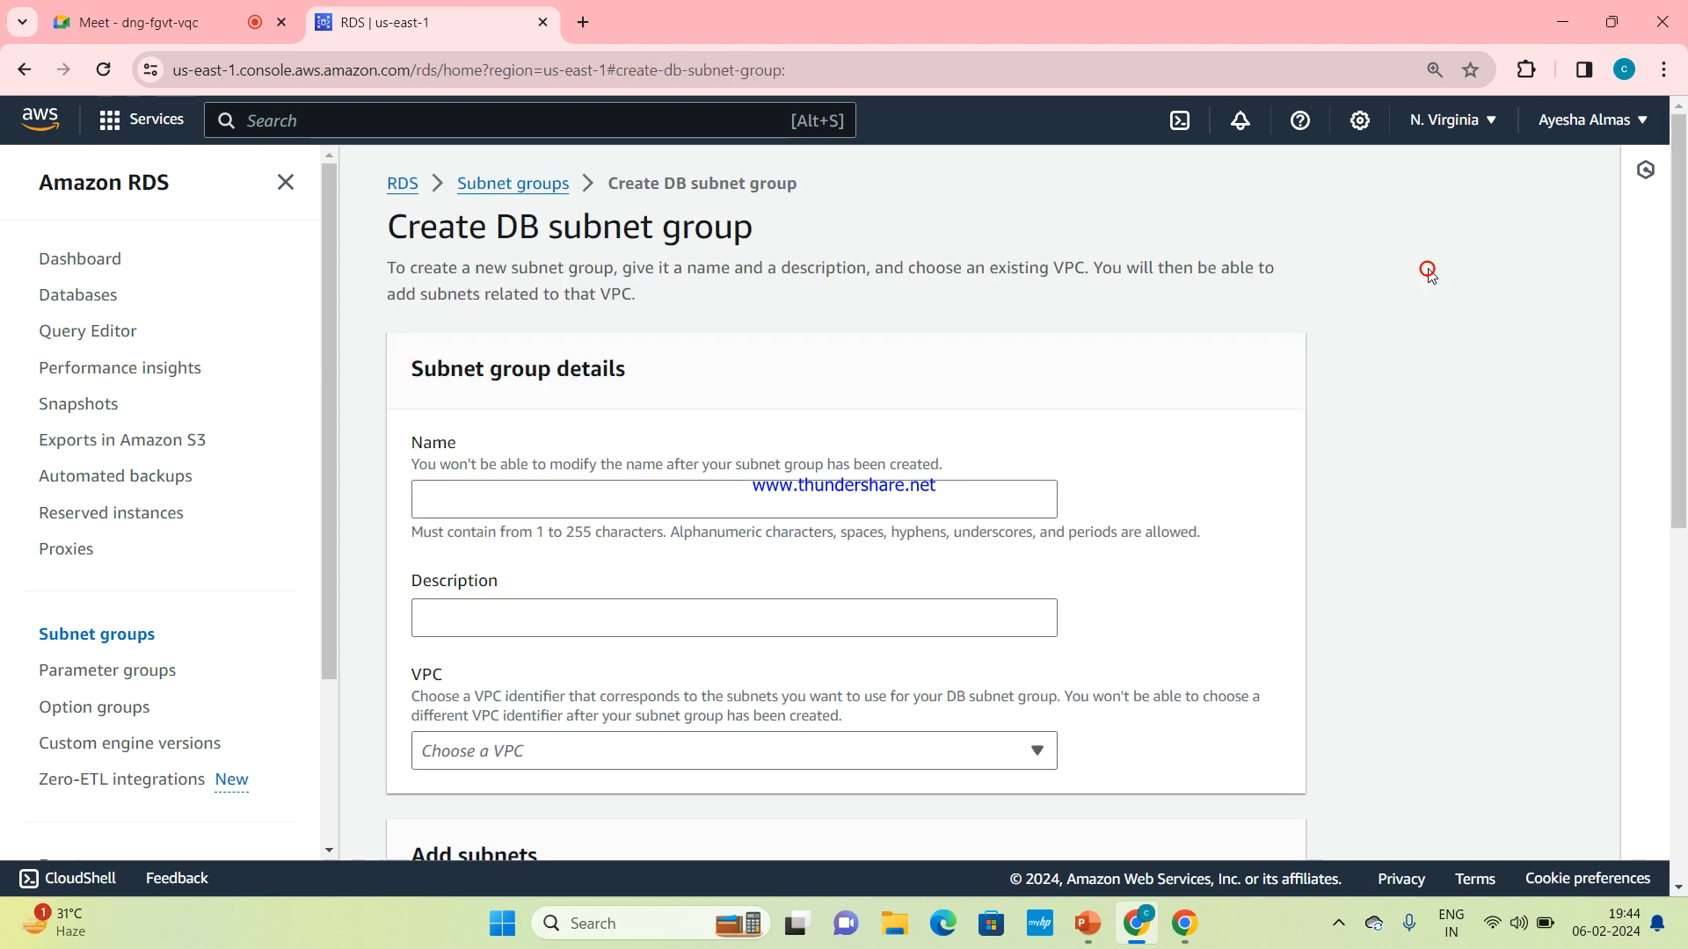
pyautogui.scroll(-1, 1249, 404)
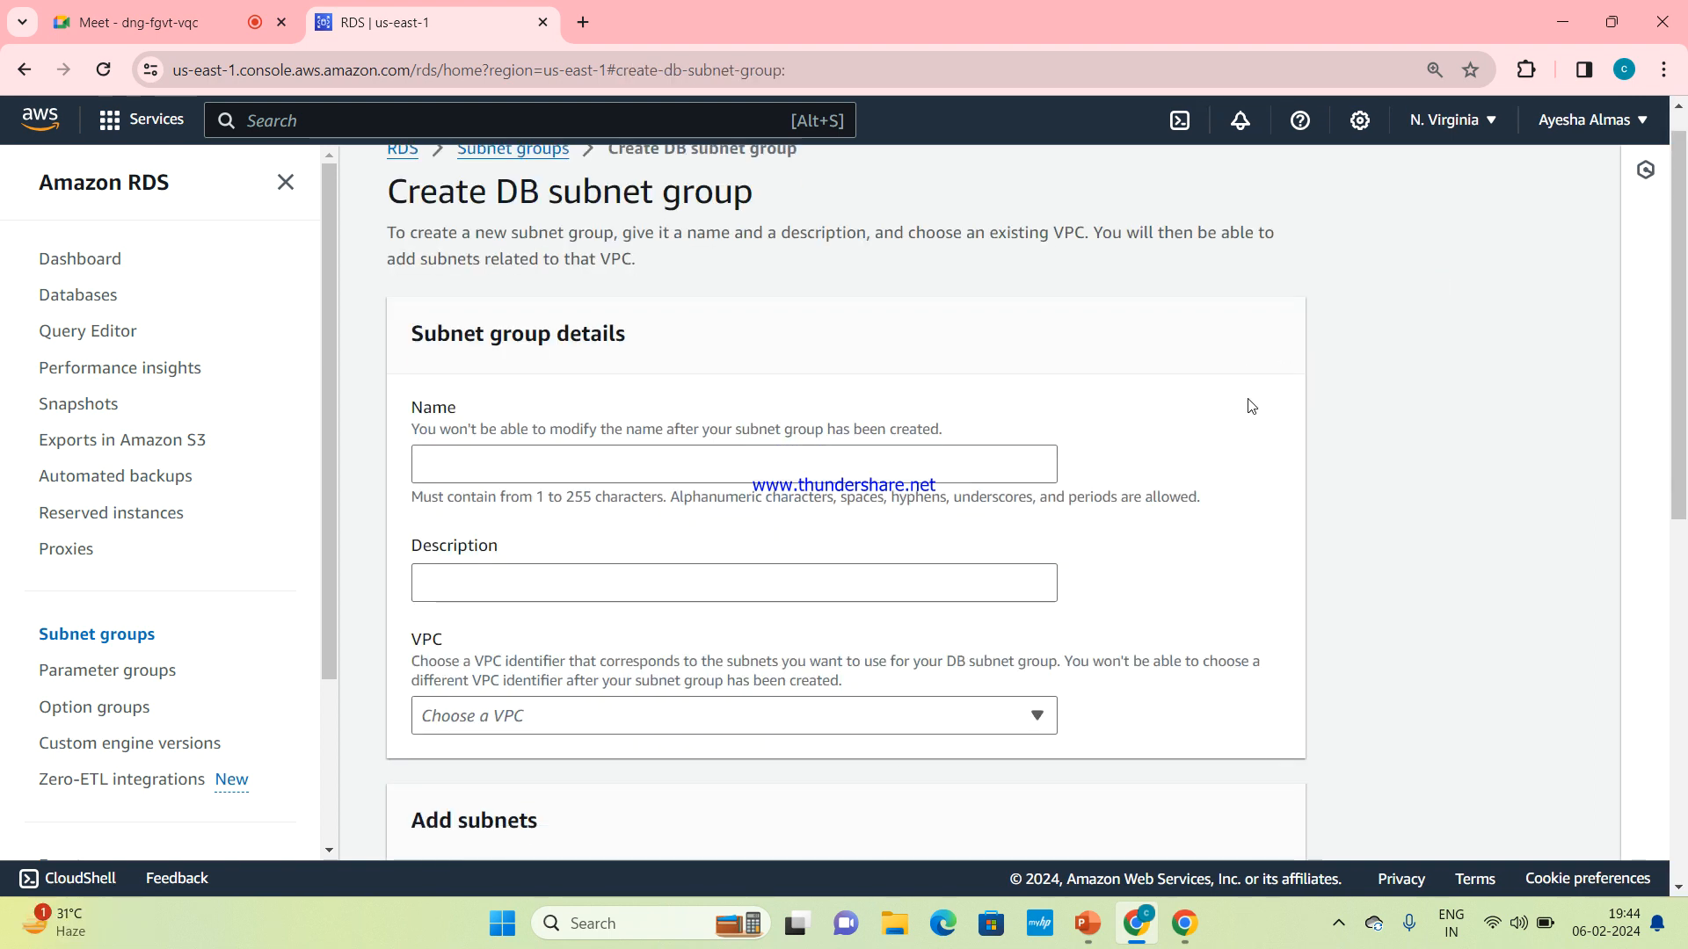
pyautogui.scroll(-2, 1251, 406)
pyautogui.scroll(3, 1251, 405)
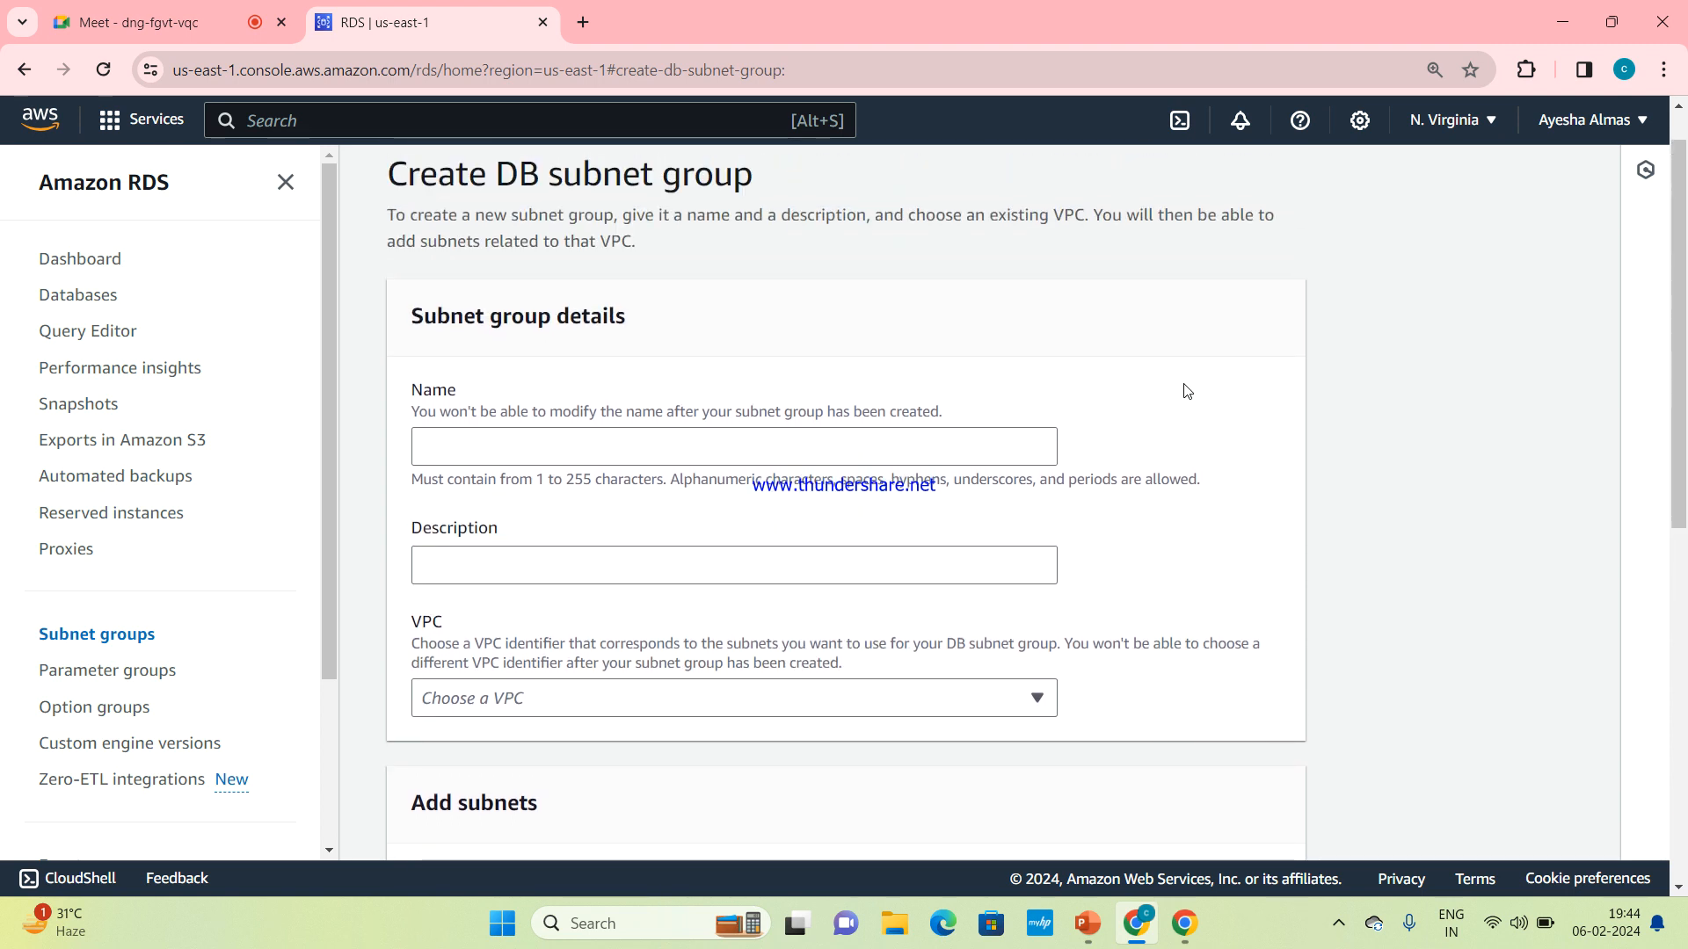
pyautogui.scroll(-4, 800, 343)
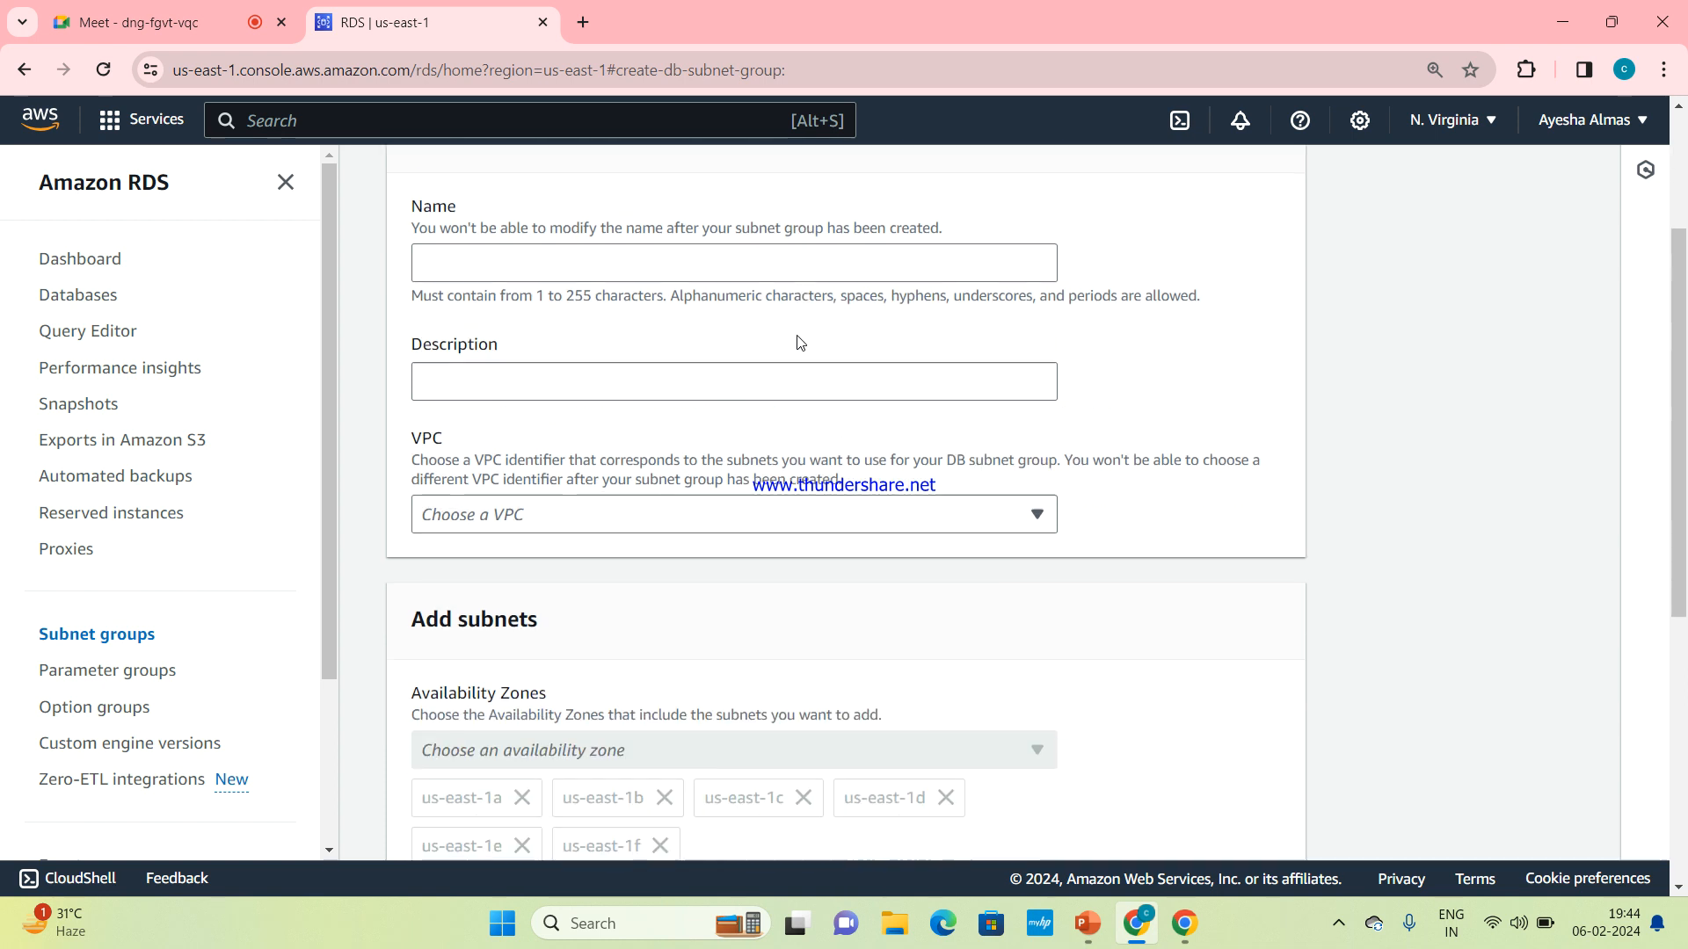
pyautogui.scroll(-1, 796, 419)
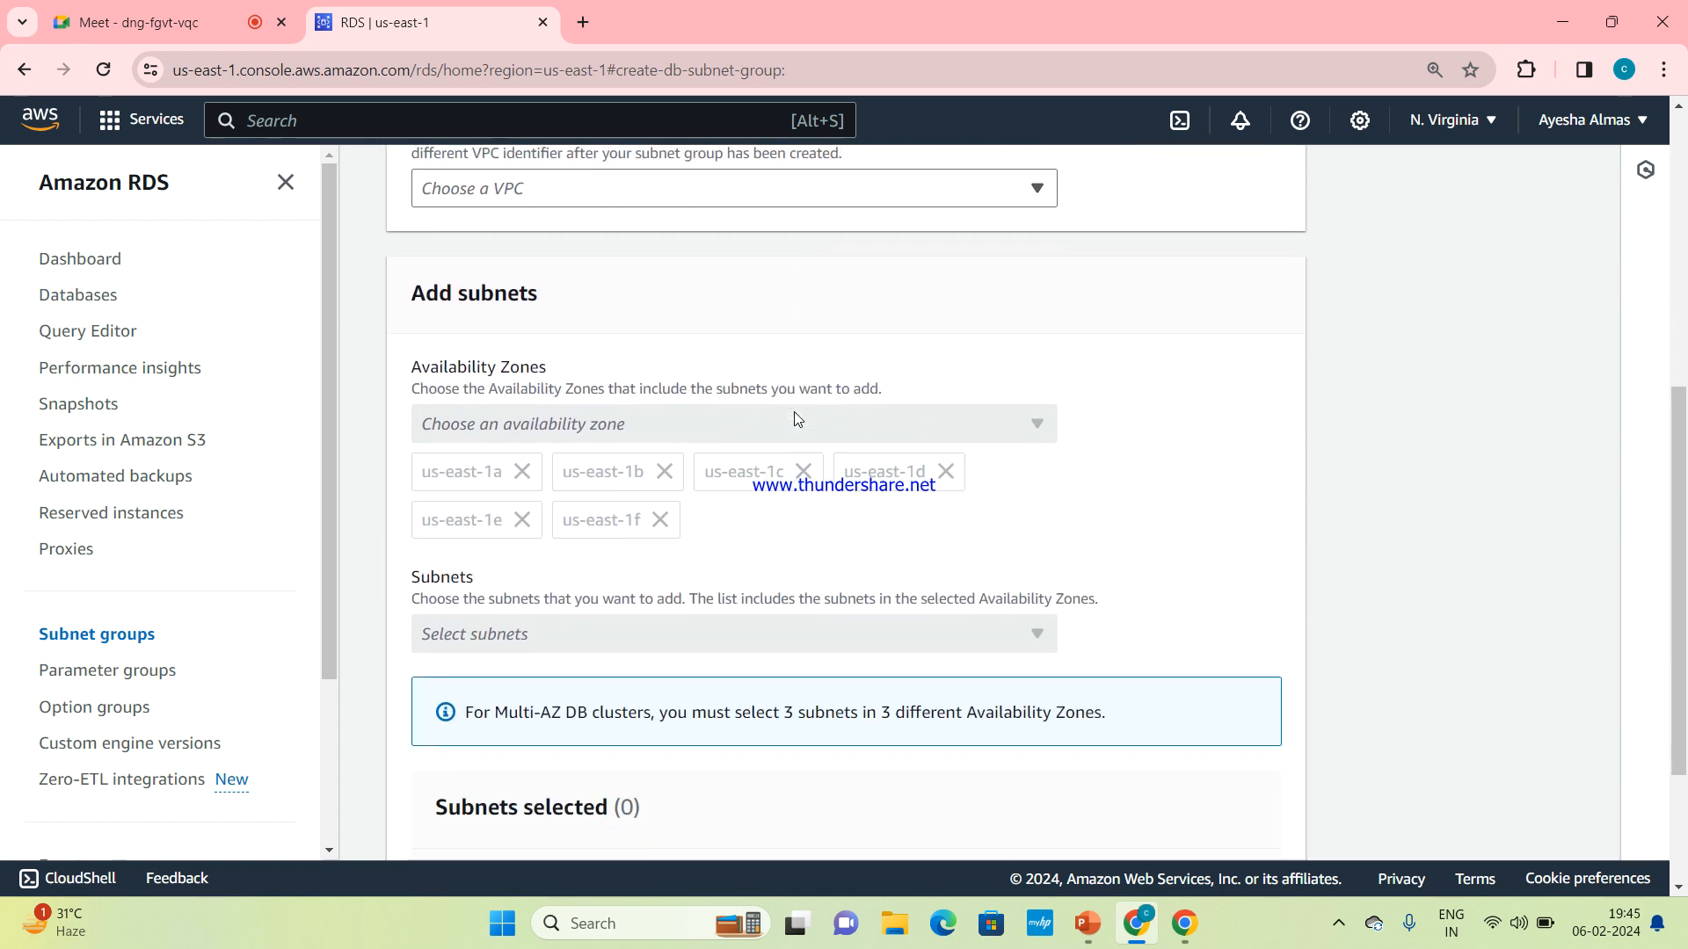
pyautogui.scroll(4, 794, 412)
pyautogui.scroll(1, 795, 415)
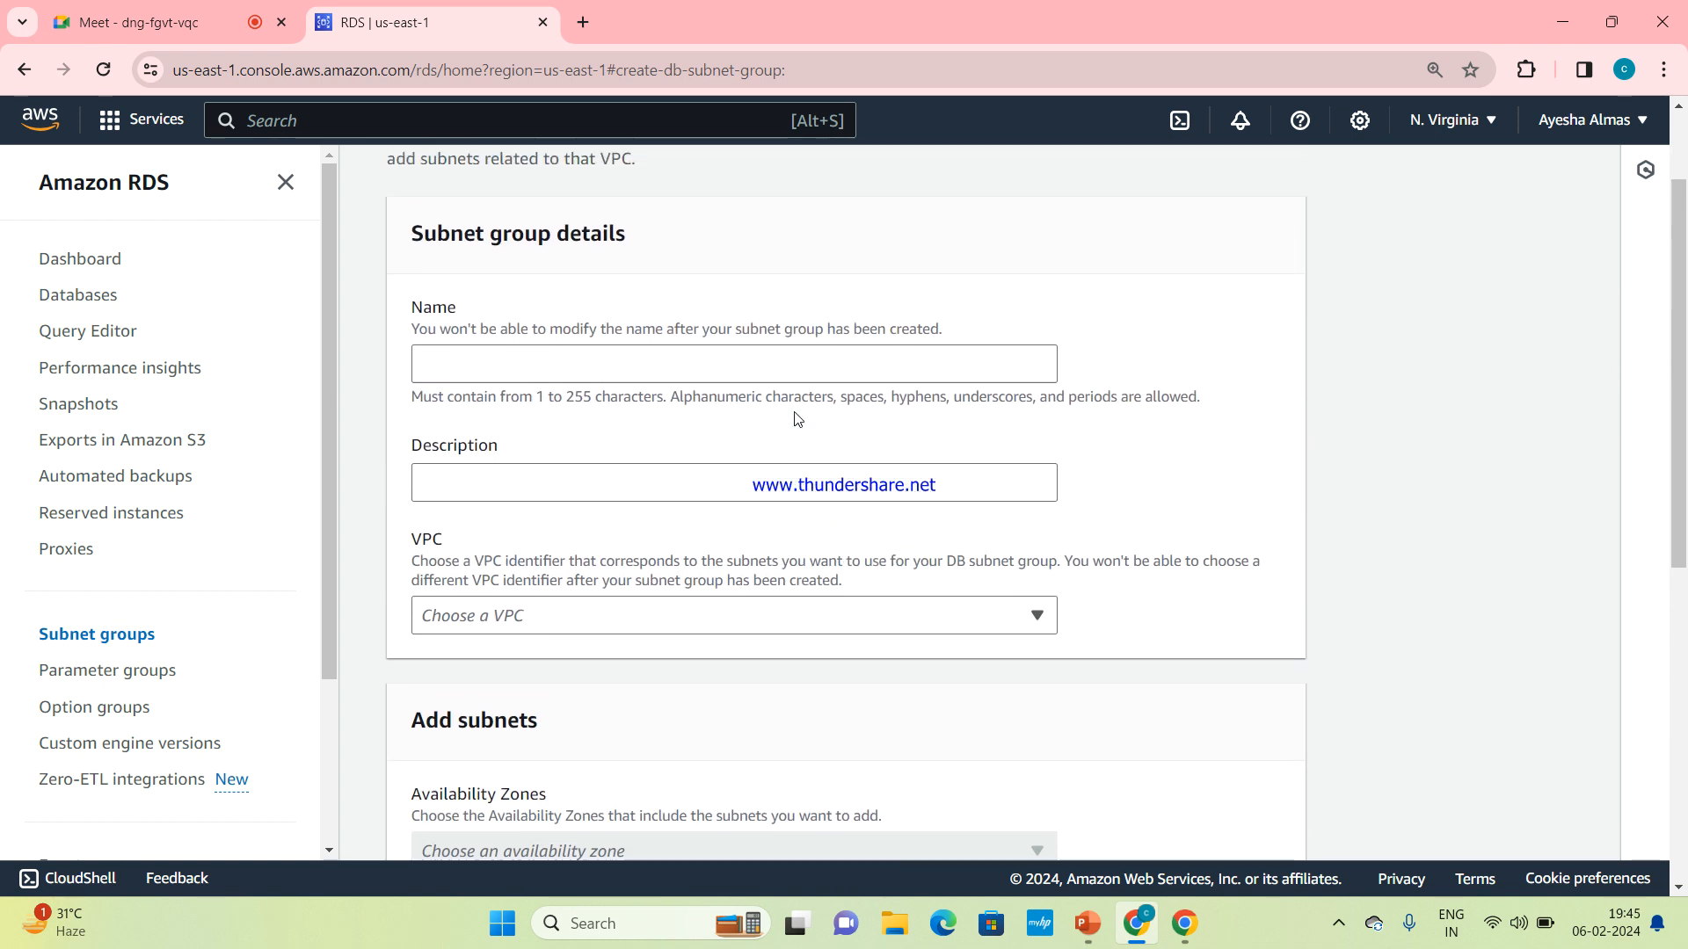
# Name the DB subnet group database-subnets
pyautogui.click(561, 396)
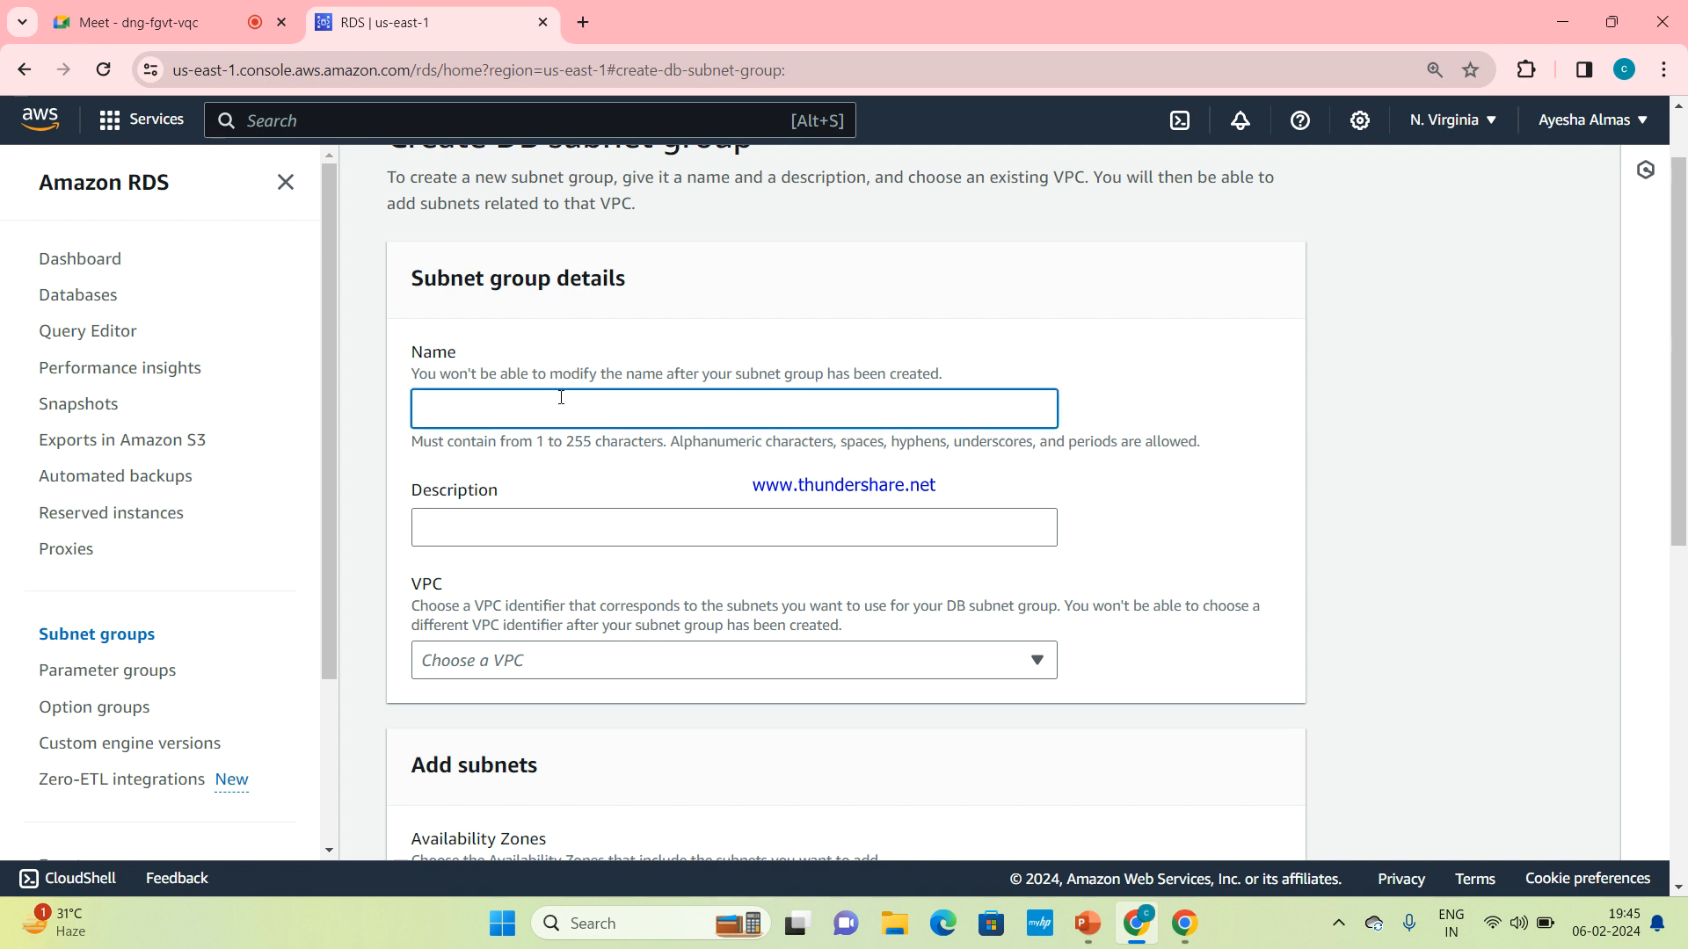
pyautogui.write('database-subnet')
# Enter "subnets for database" as the subnet group's description
pyautogui.click(557, 527)
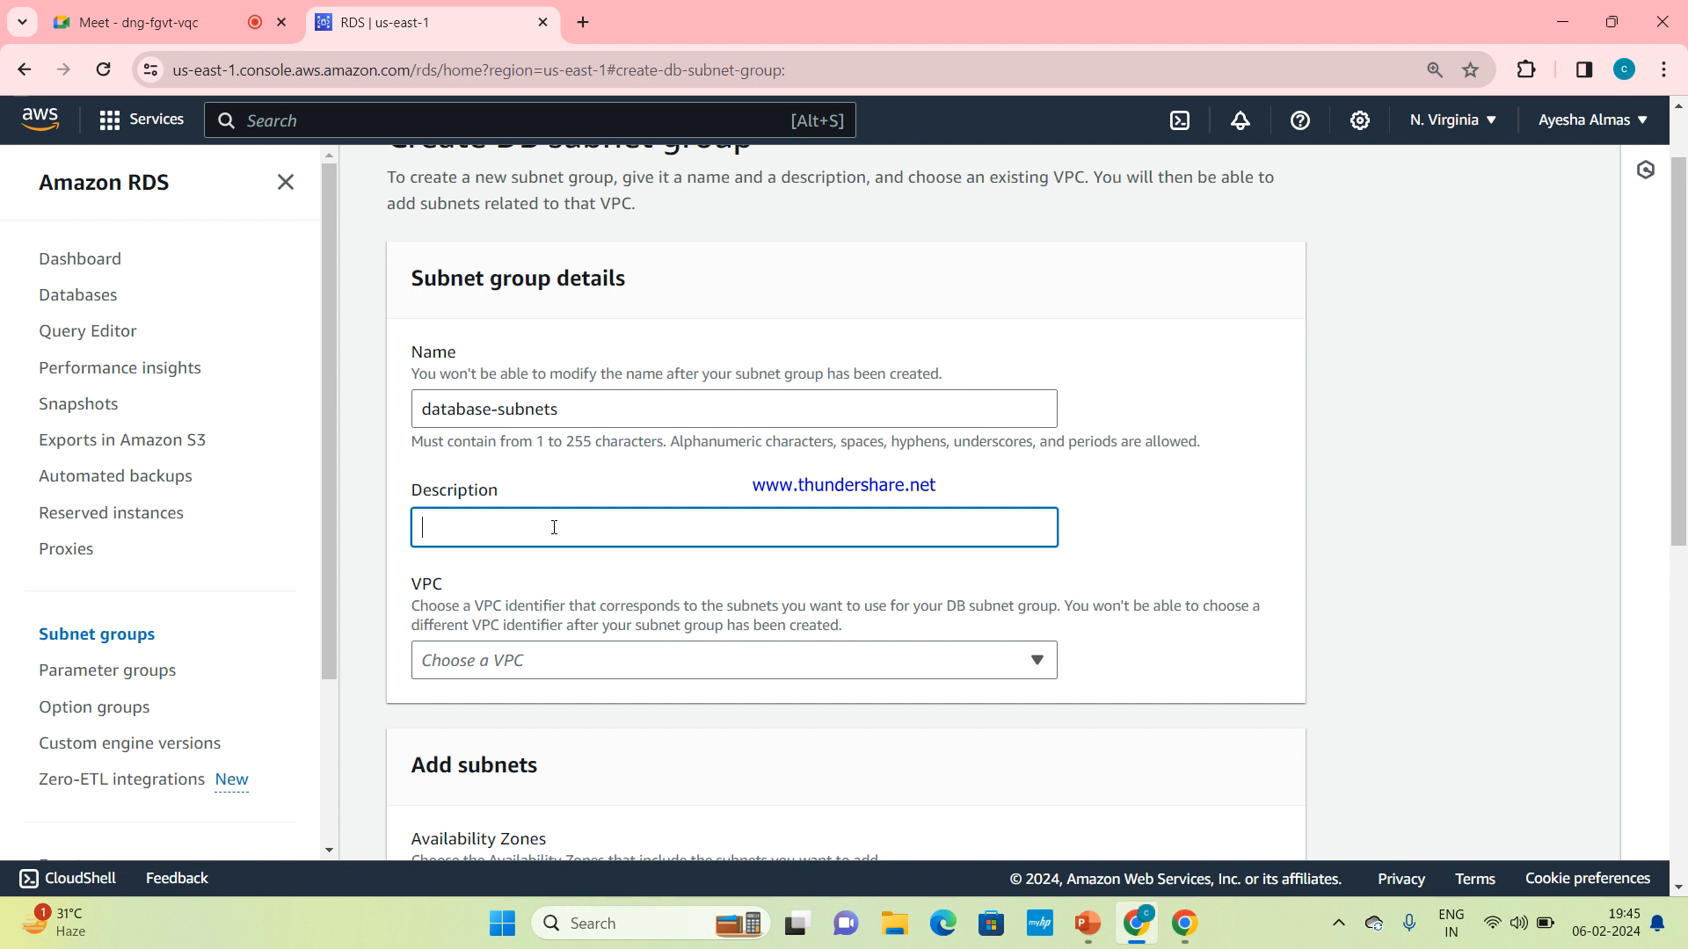
pyautogui.write('subnes')
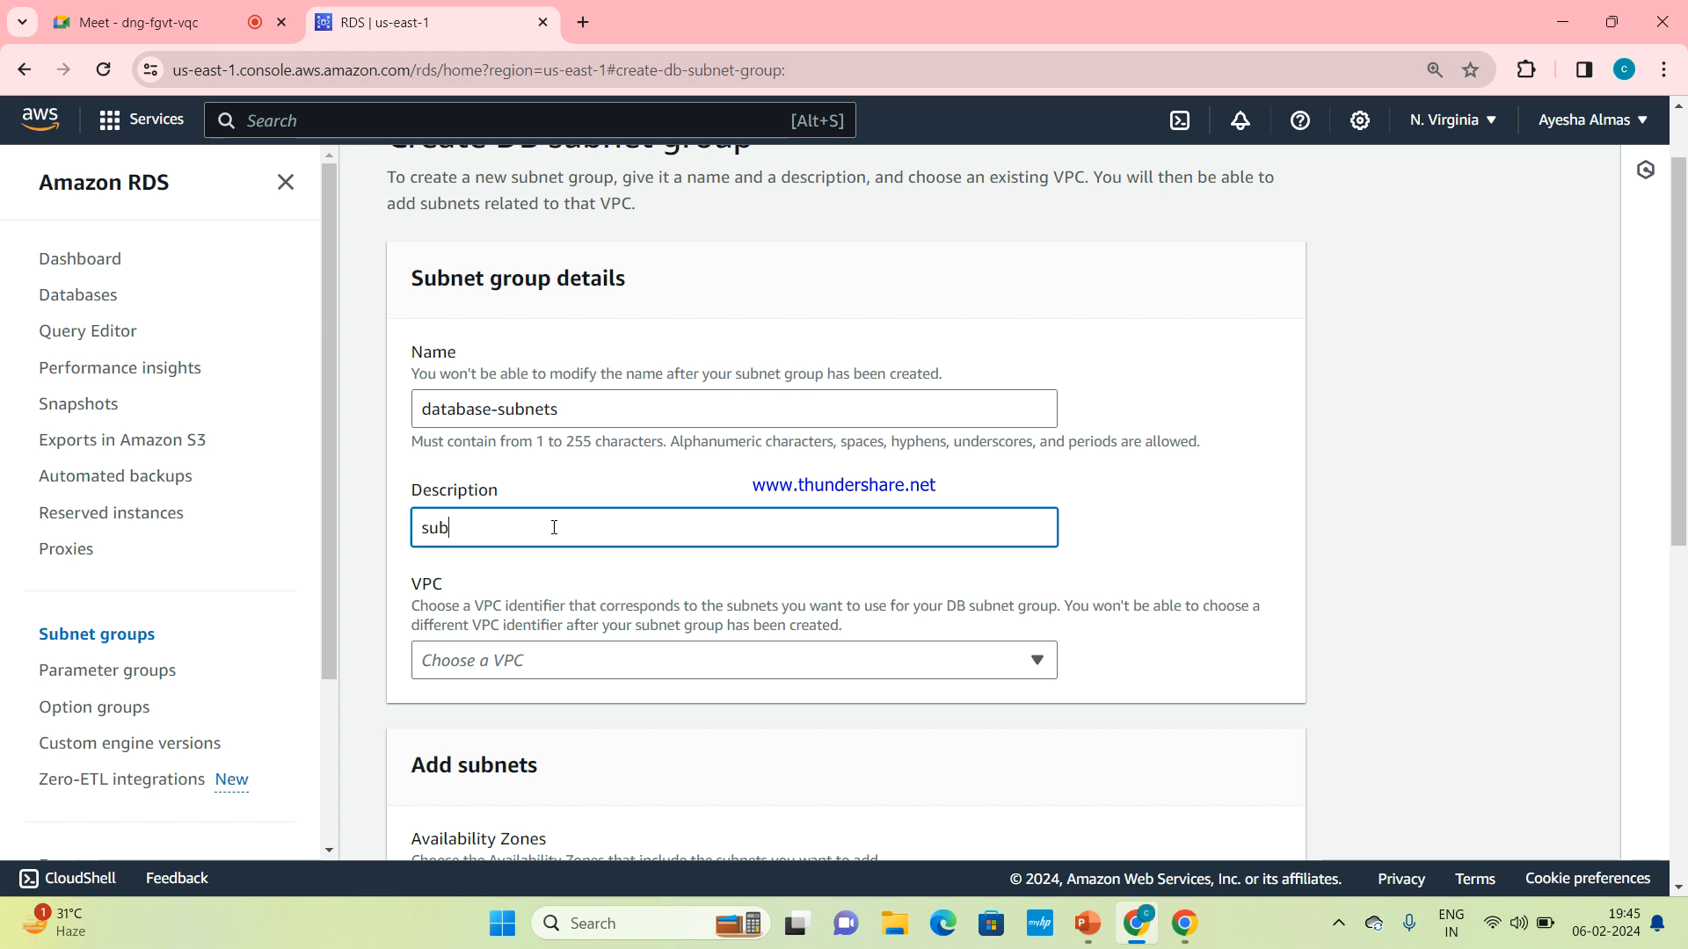
pyautogui.press('BackSpace')
pyautogui.write('ets for database')
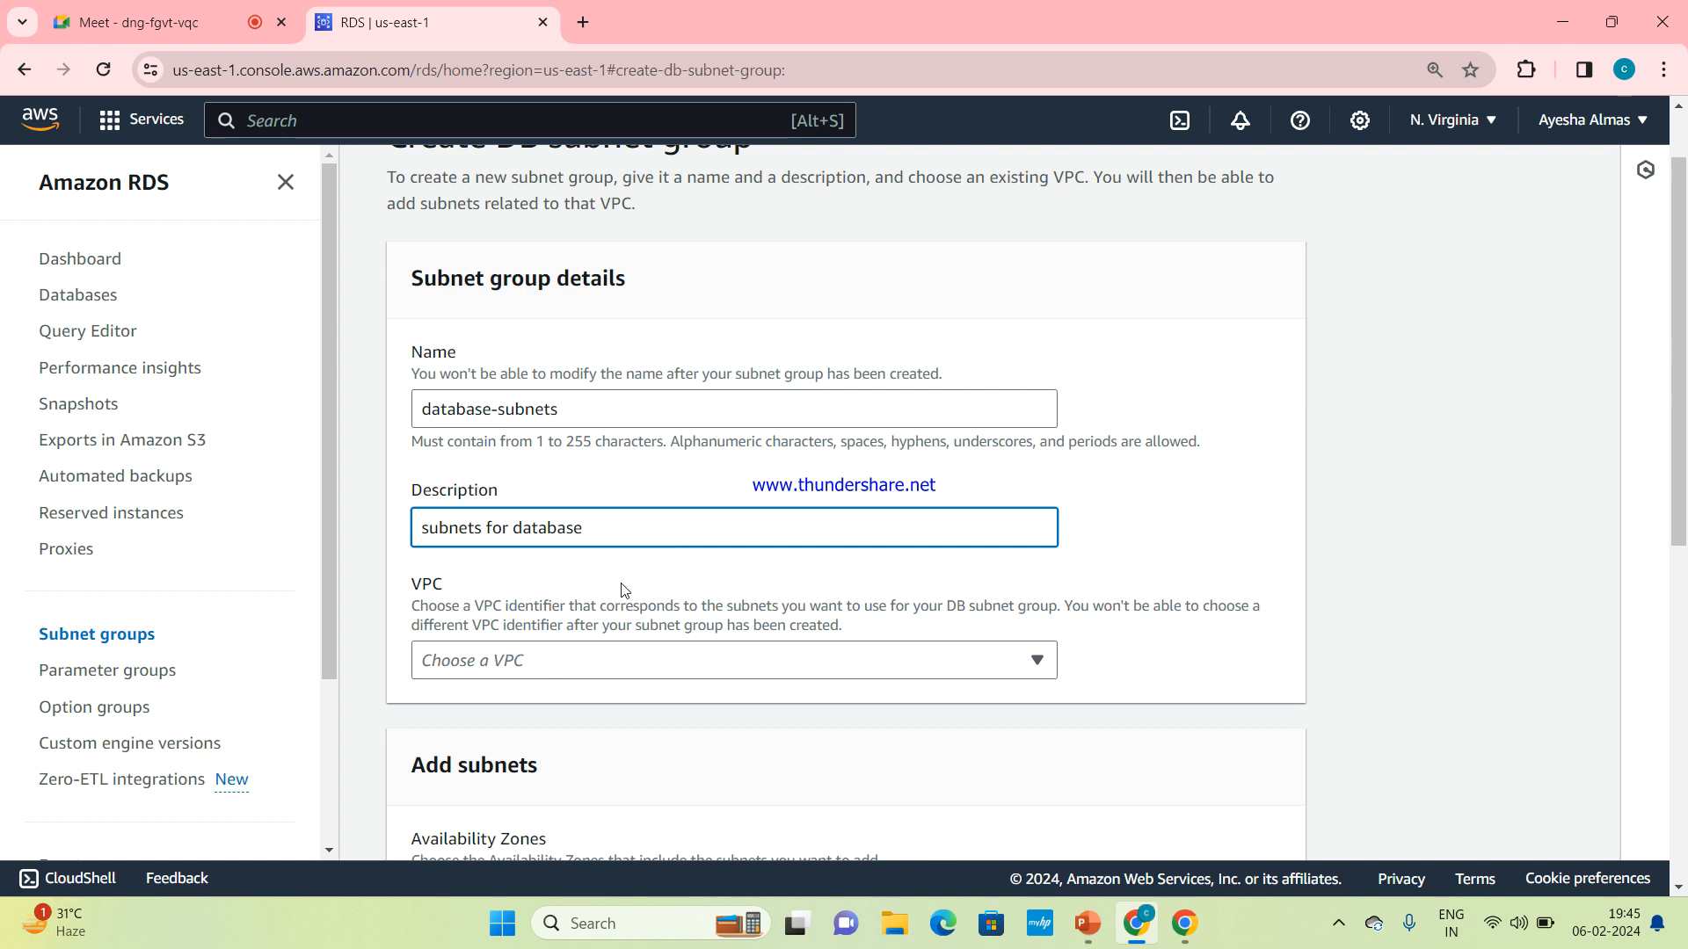
# Choose nv (vpc-0c96d9289f5b3db2d) as the VPC for the subnet group
pyautogui.click(914, 670)
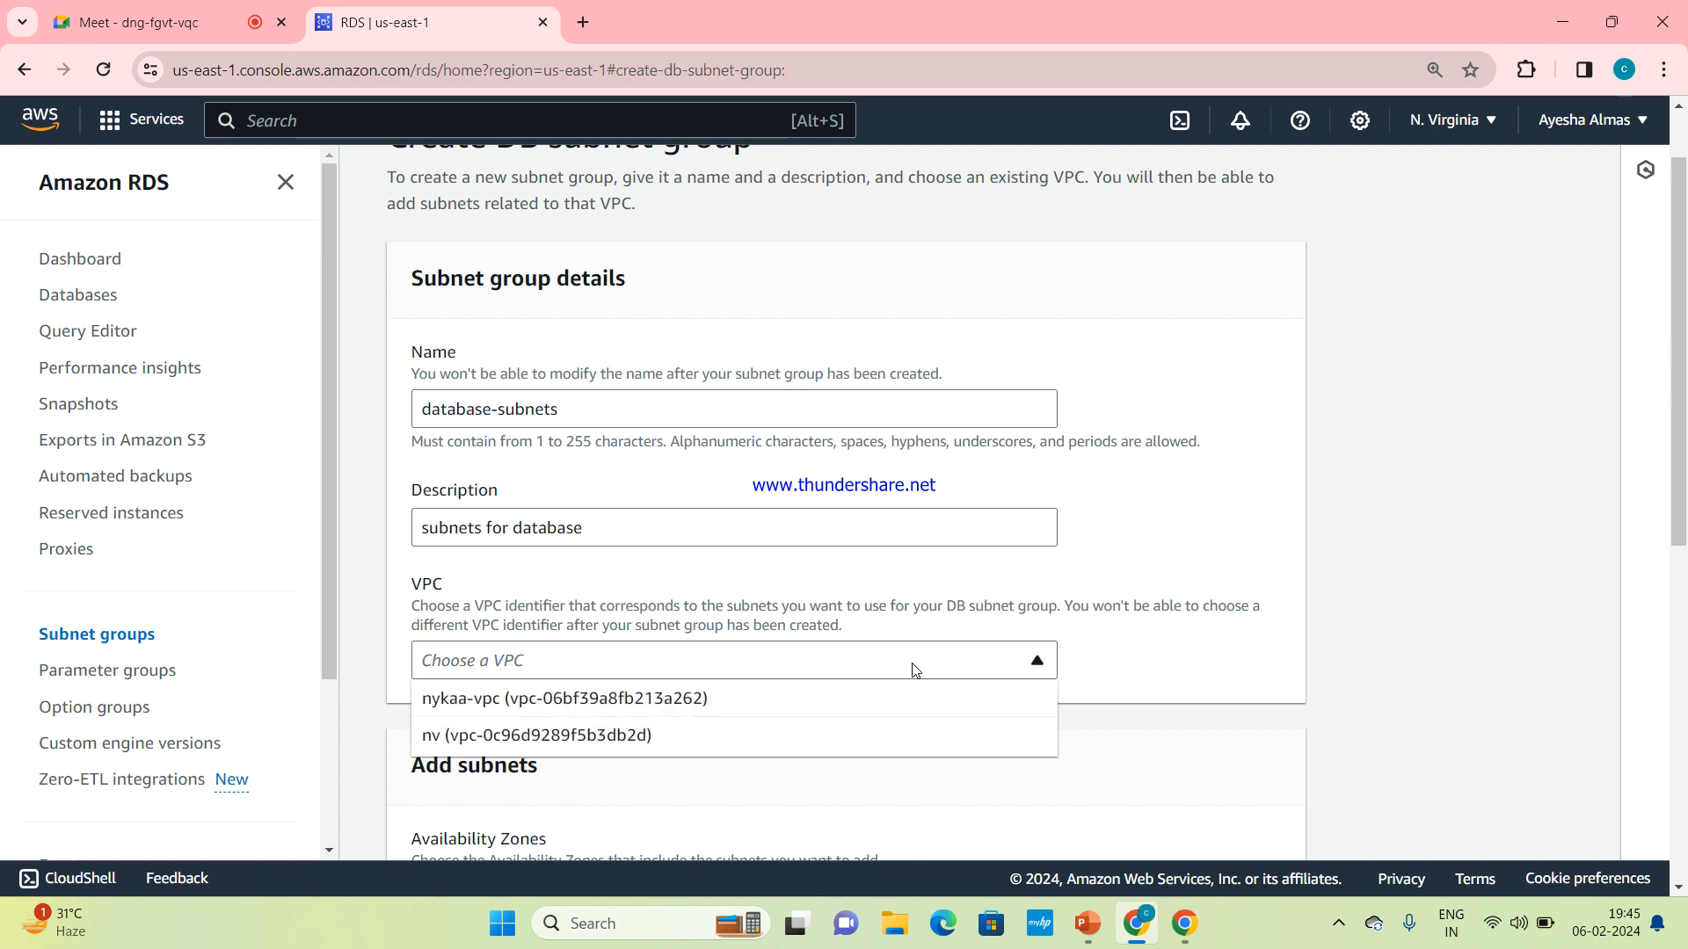
pyautogui.scroll(-1, 914, 671)
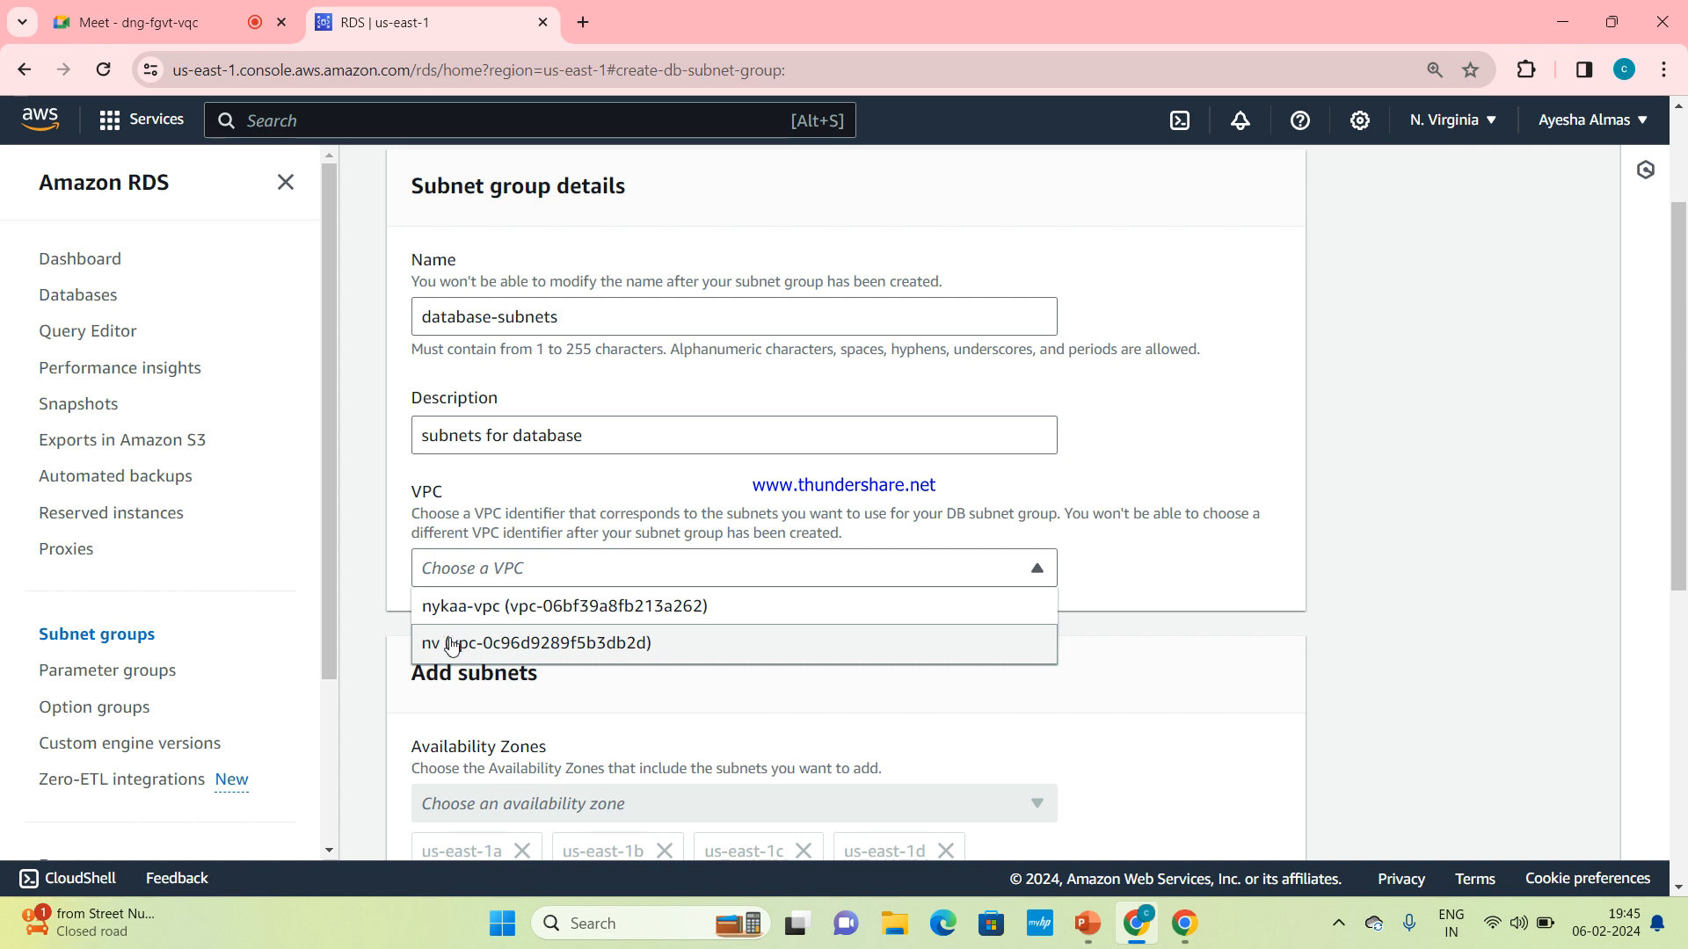
pyautogui.click(497, 651)
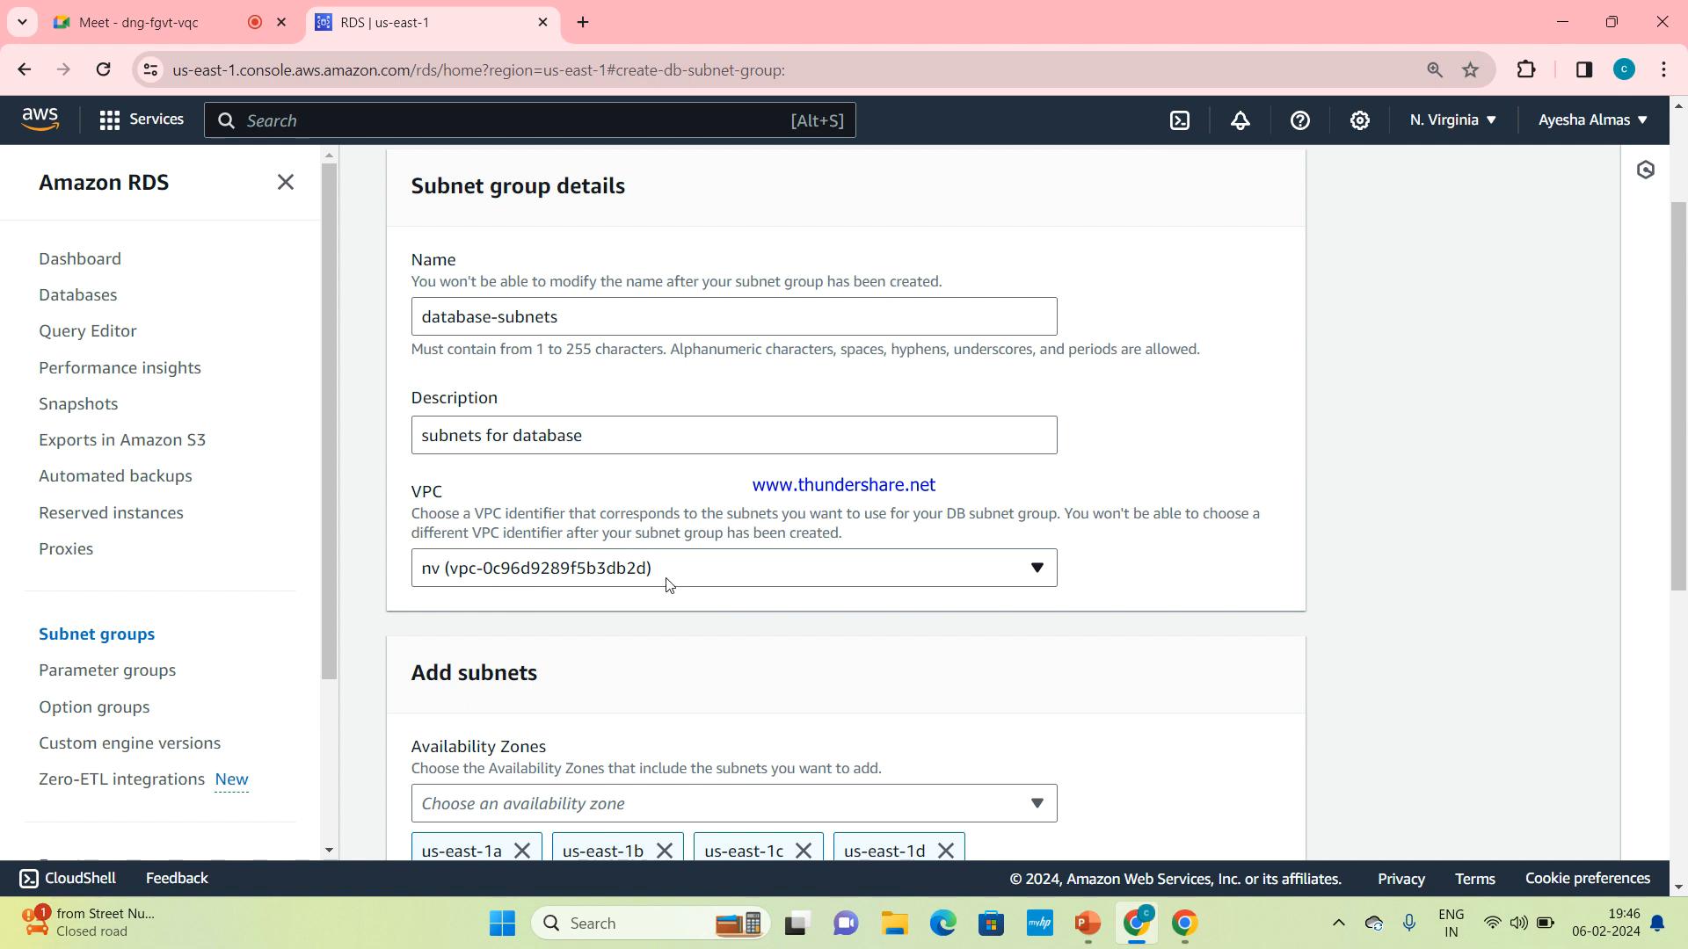
pyautogui.scroll(1, 671, 585)
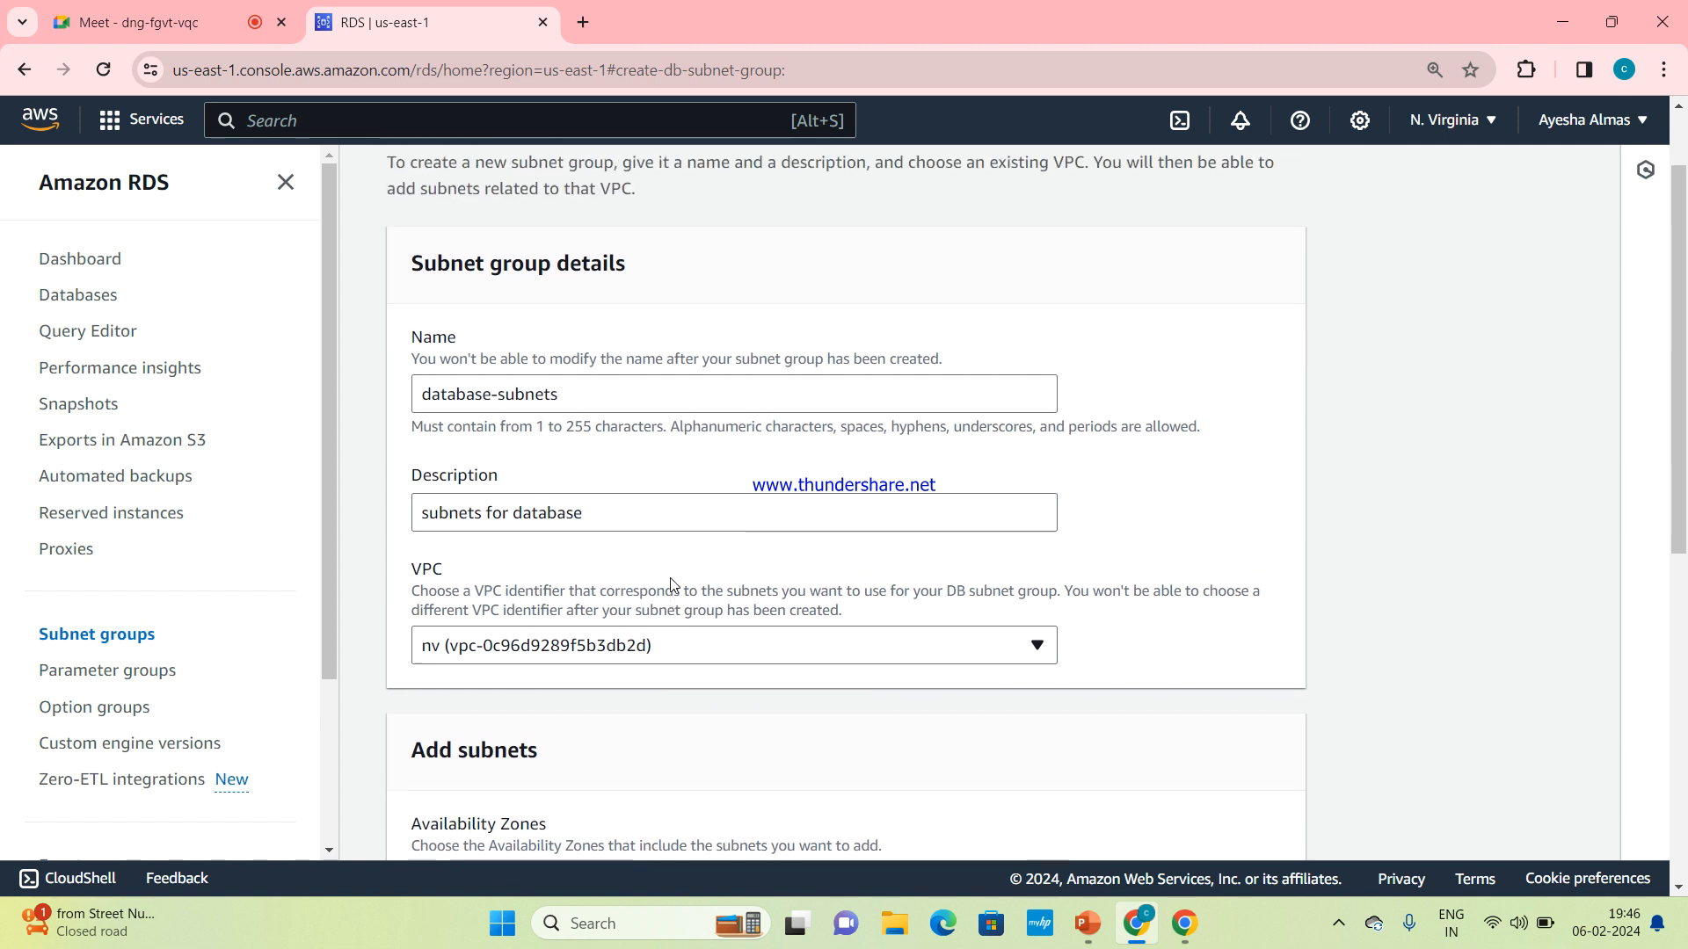
pyautogui.scroll(1, 671, 585)
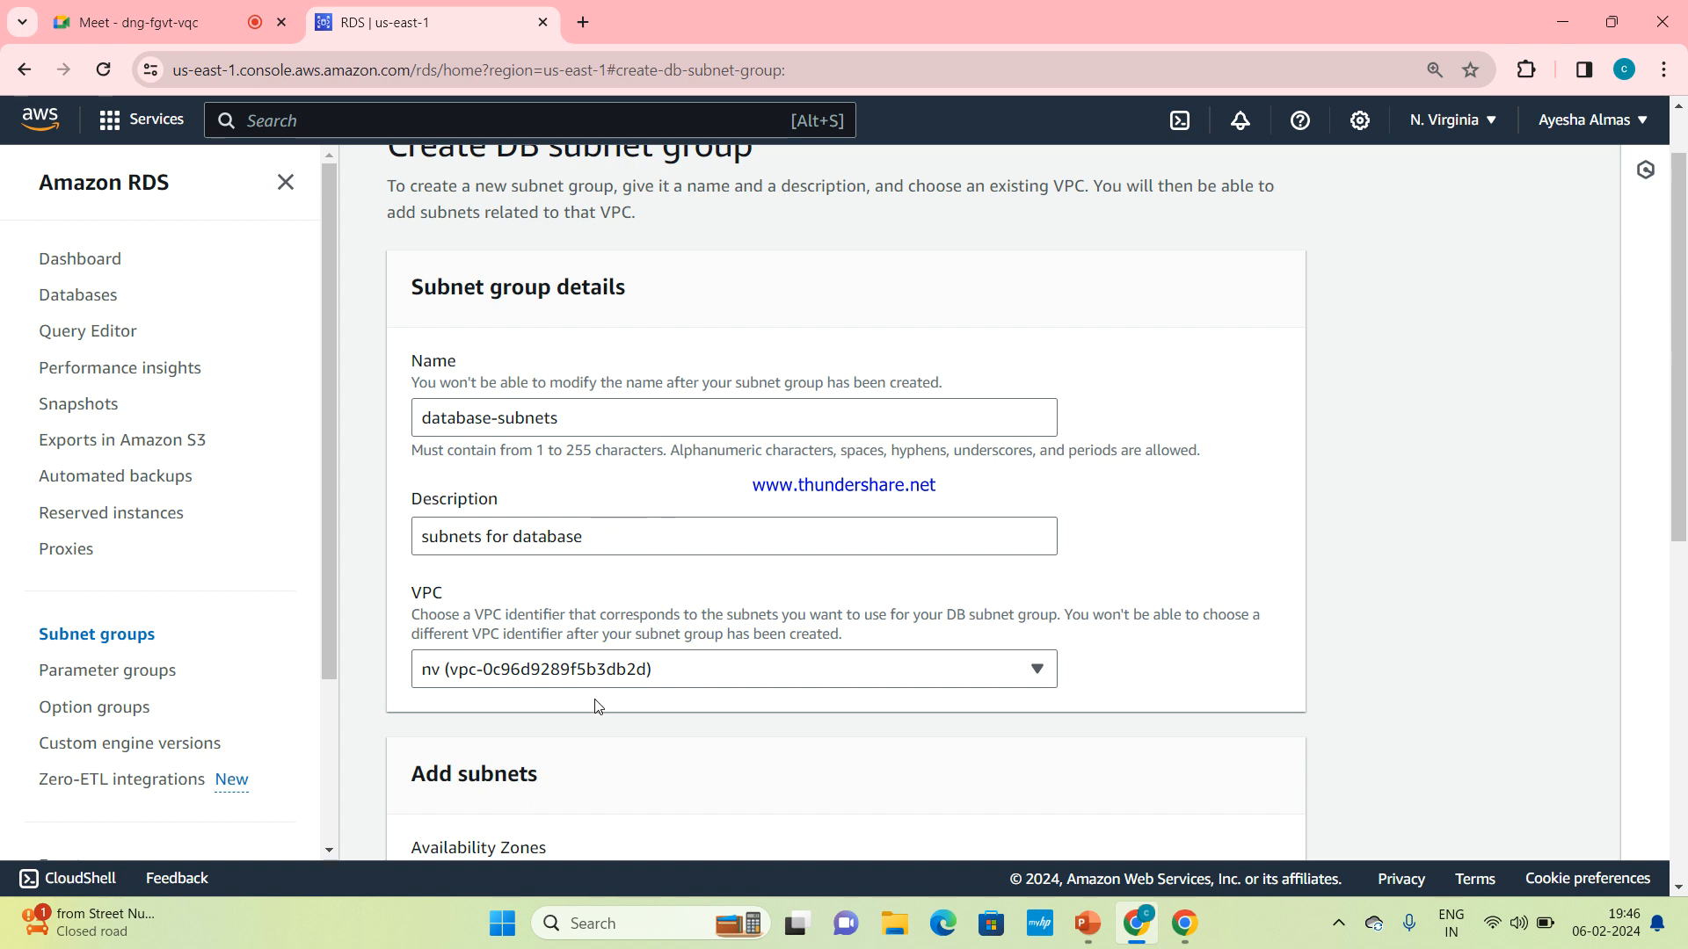
# Deselect availability zones us-east-1c, us-east-1d, us-east-1e and us-east-1f, keeping only us-east-1a and us-east-1b
pyautogui.scroll(-4, 623, 706)
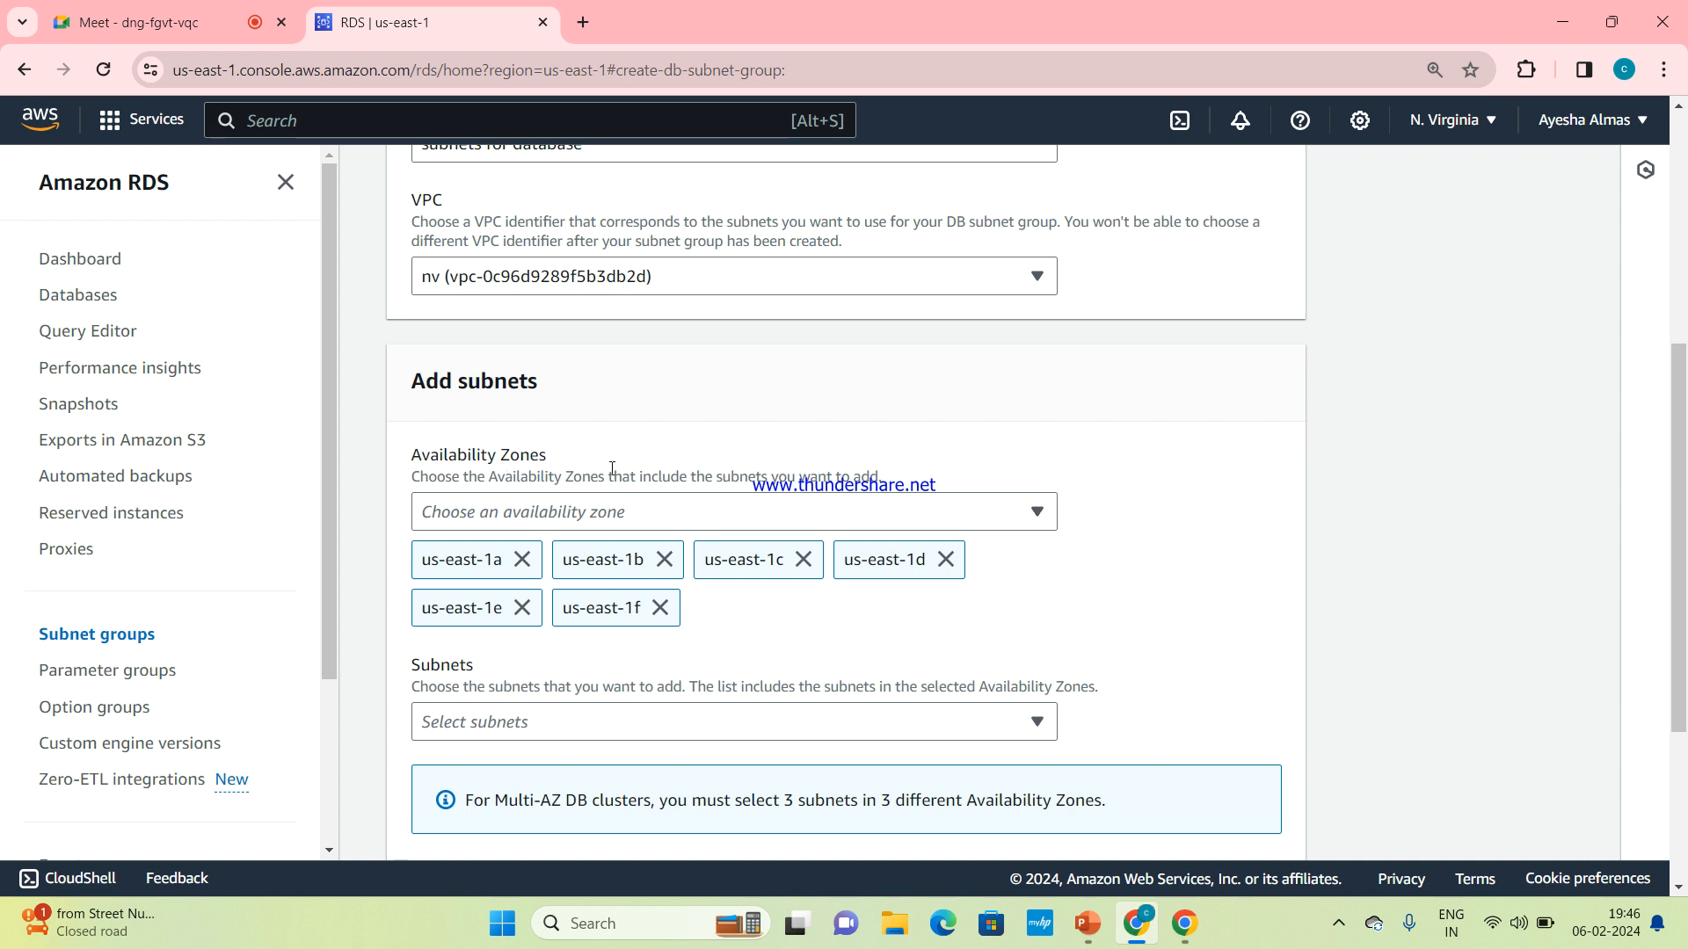
pyautogui.click(945, 515)
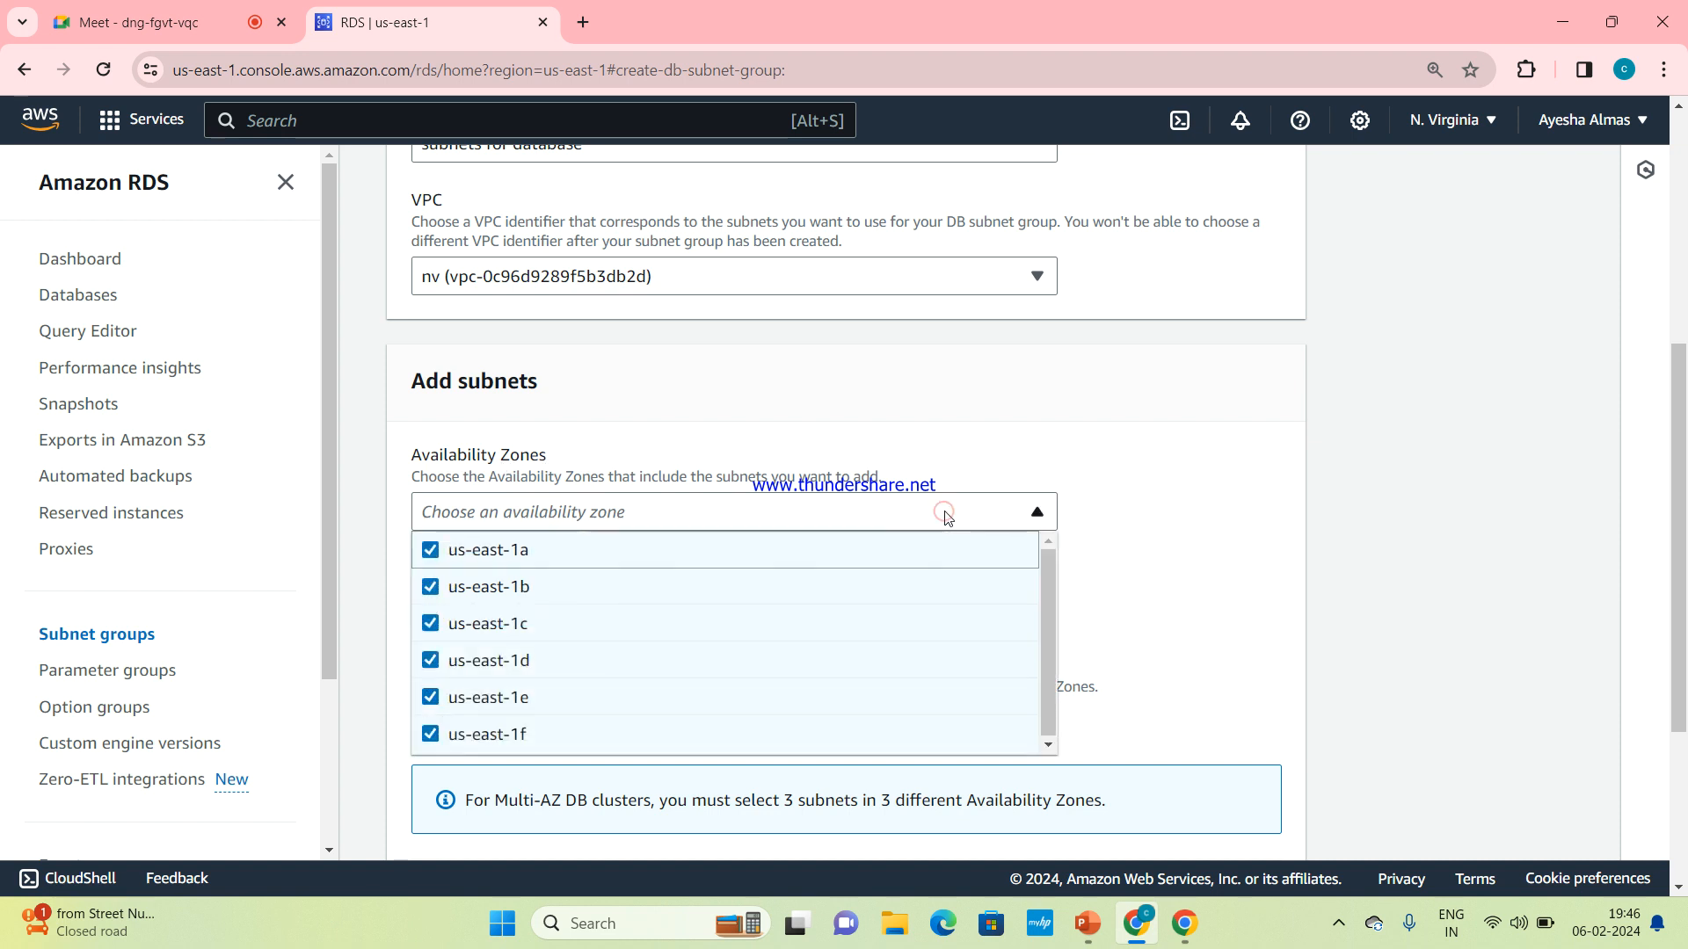
pyautogui.click(429, 743)
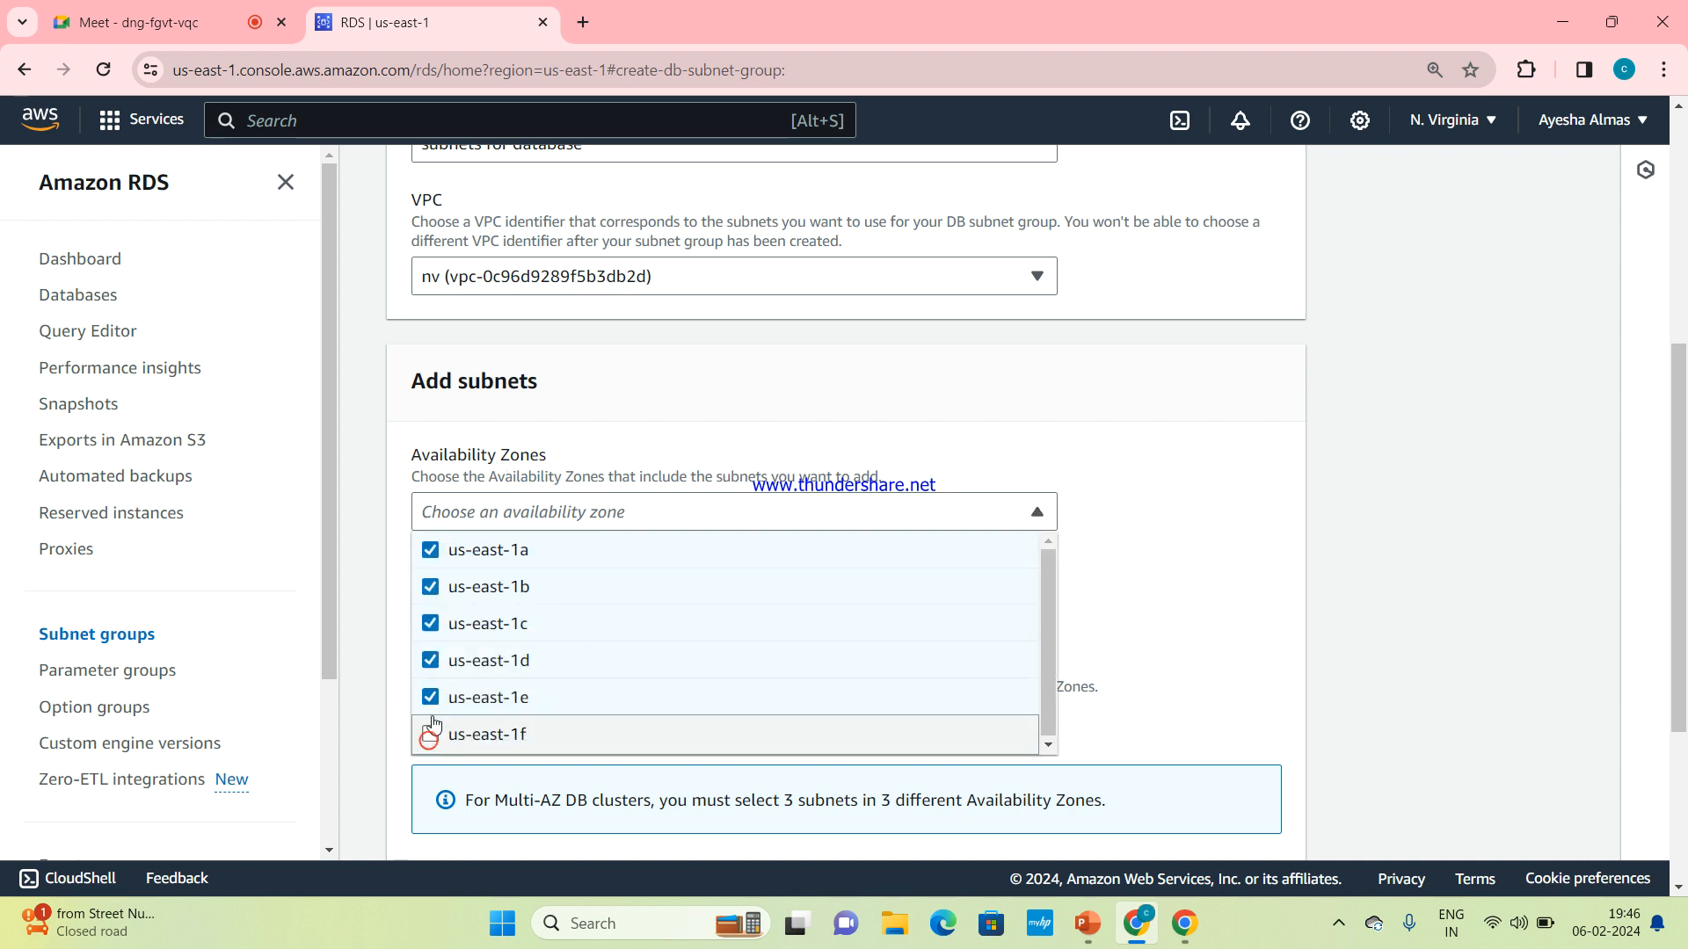
pyautogui.click(430, 704)
pyautogui.click(438, 665)
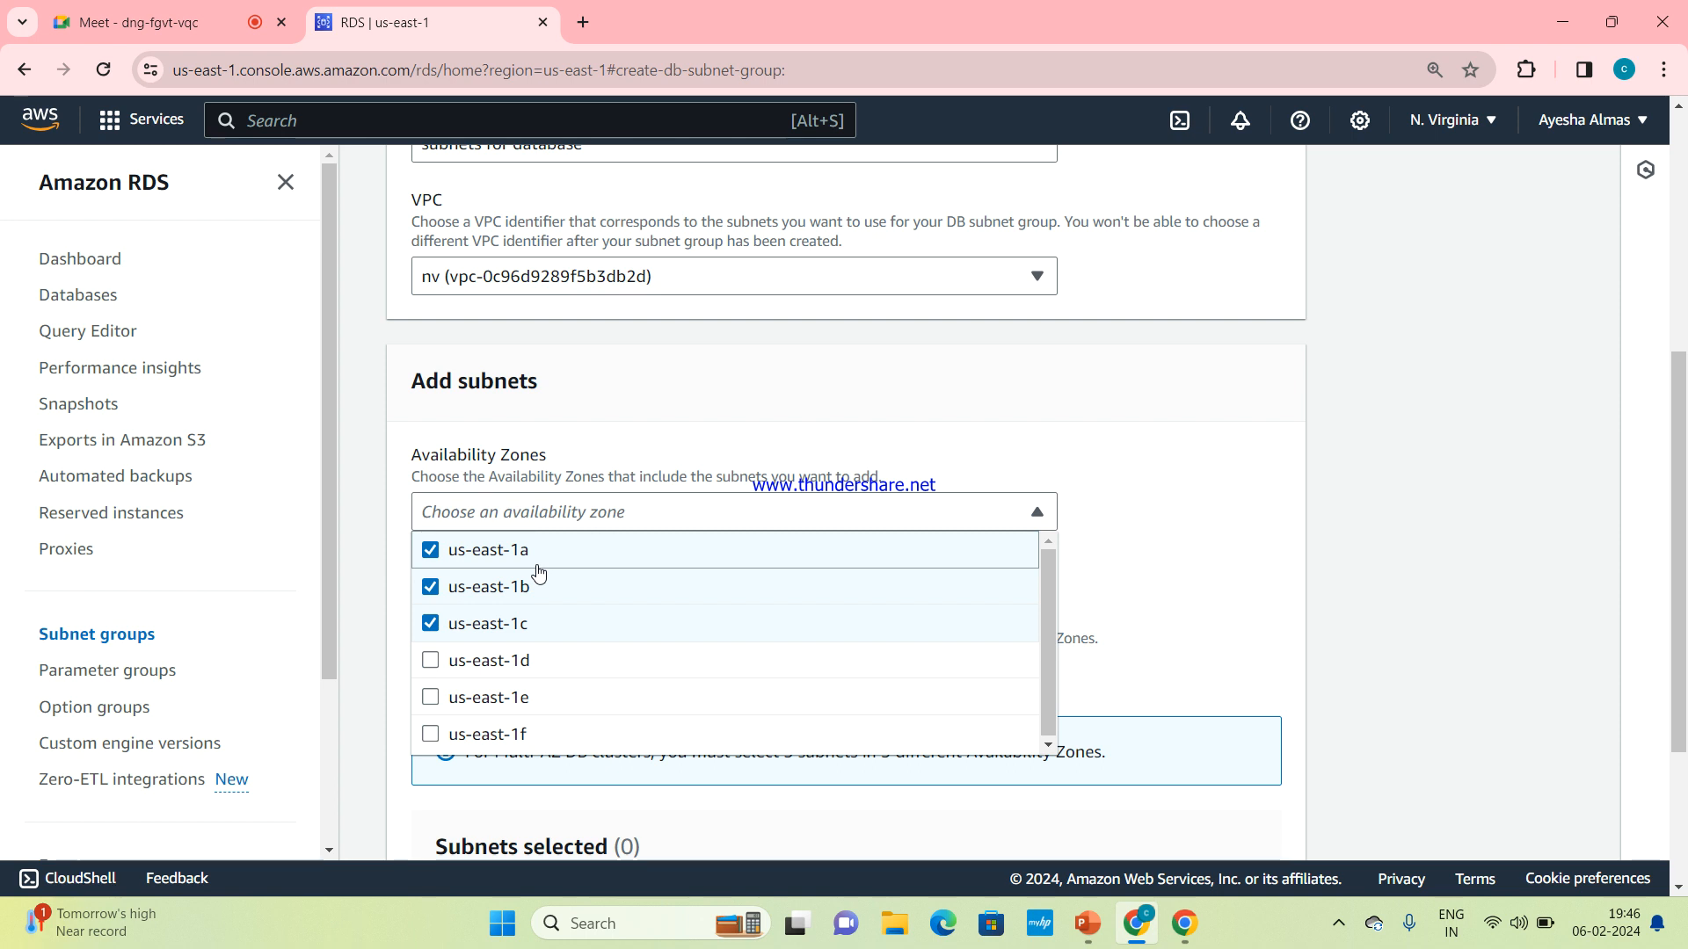
pyautogui.click(433, 622)
pyautogui.click(933, 454)
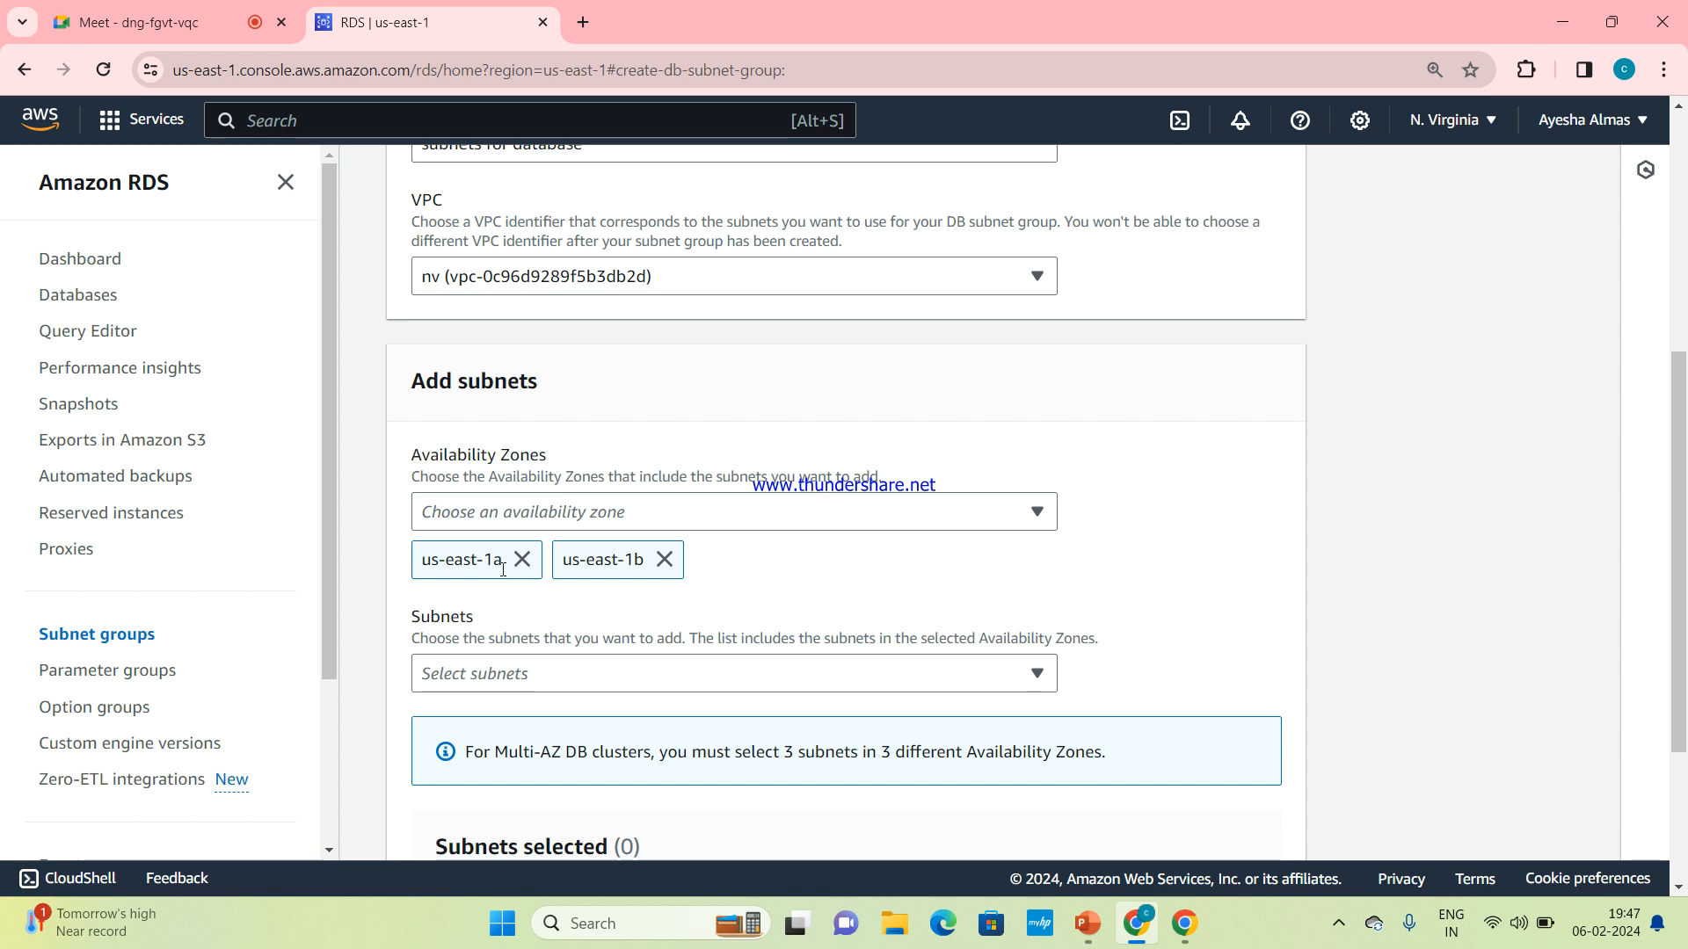
# Add the us-east-1b subnet (172.31.16.0/20) and the us-east-1a subnet (172.31.80.0/20) to the group
pyautogui.scroll(-1, 716, 612)
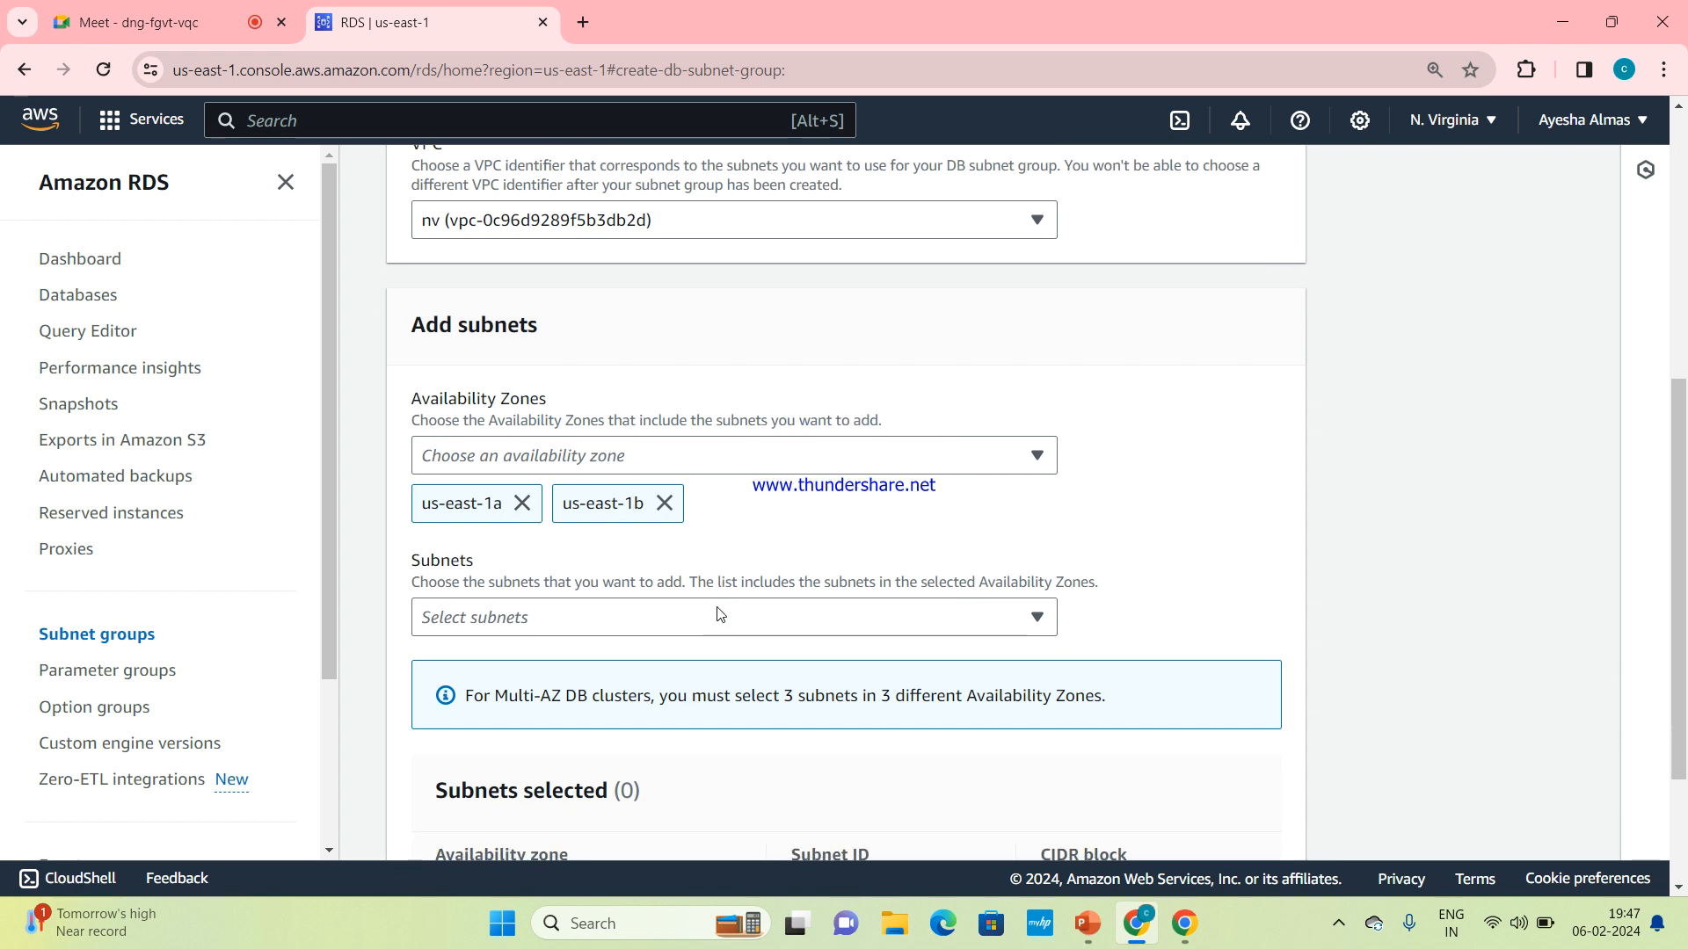
pyautogui.click(716, 611)
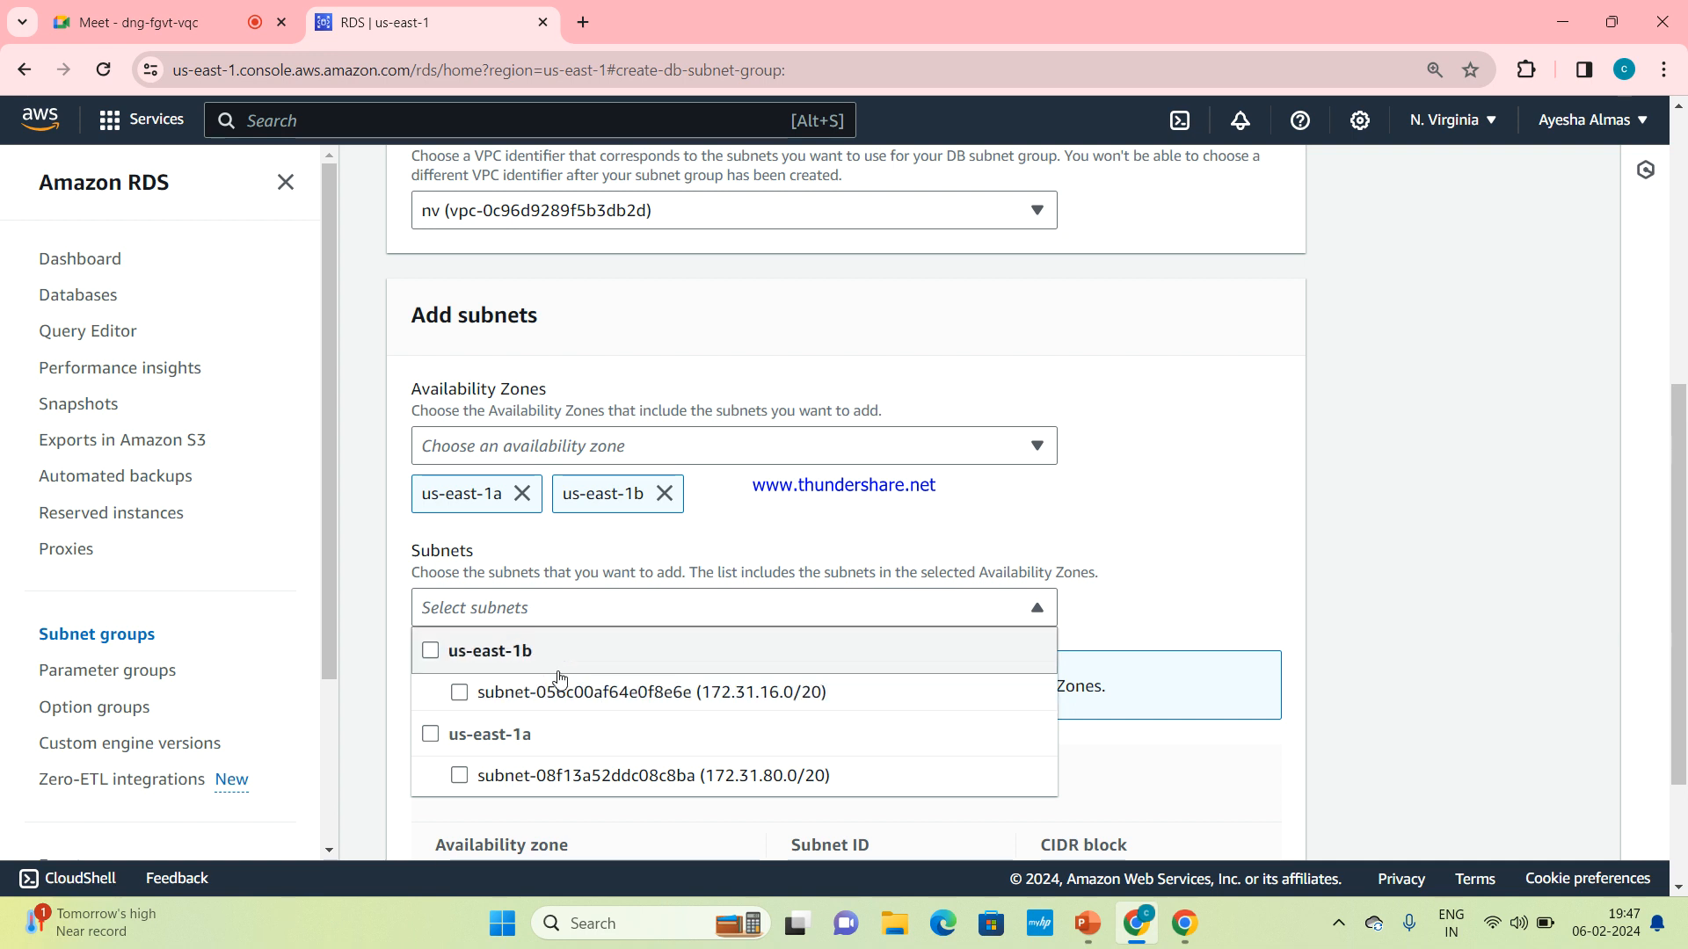
pyautogui.click(460, 694)
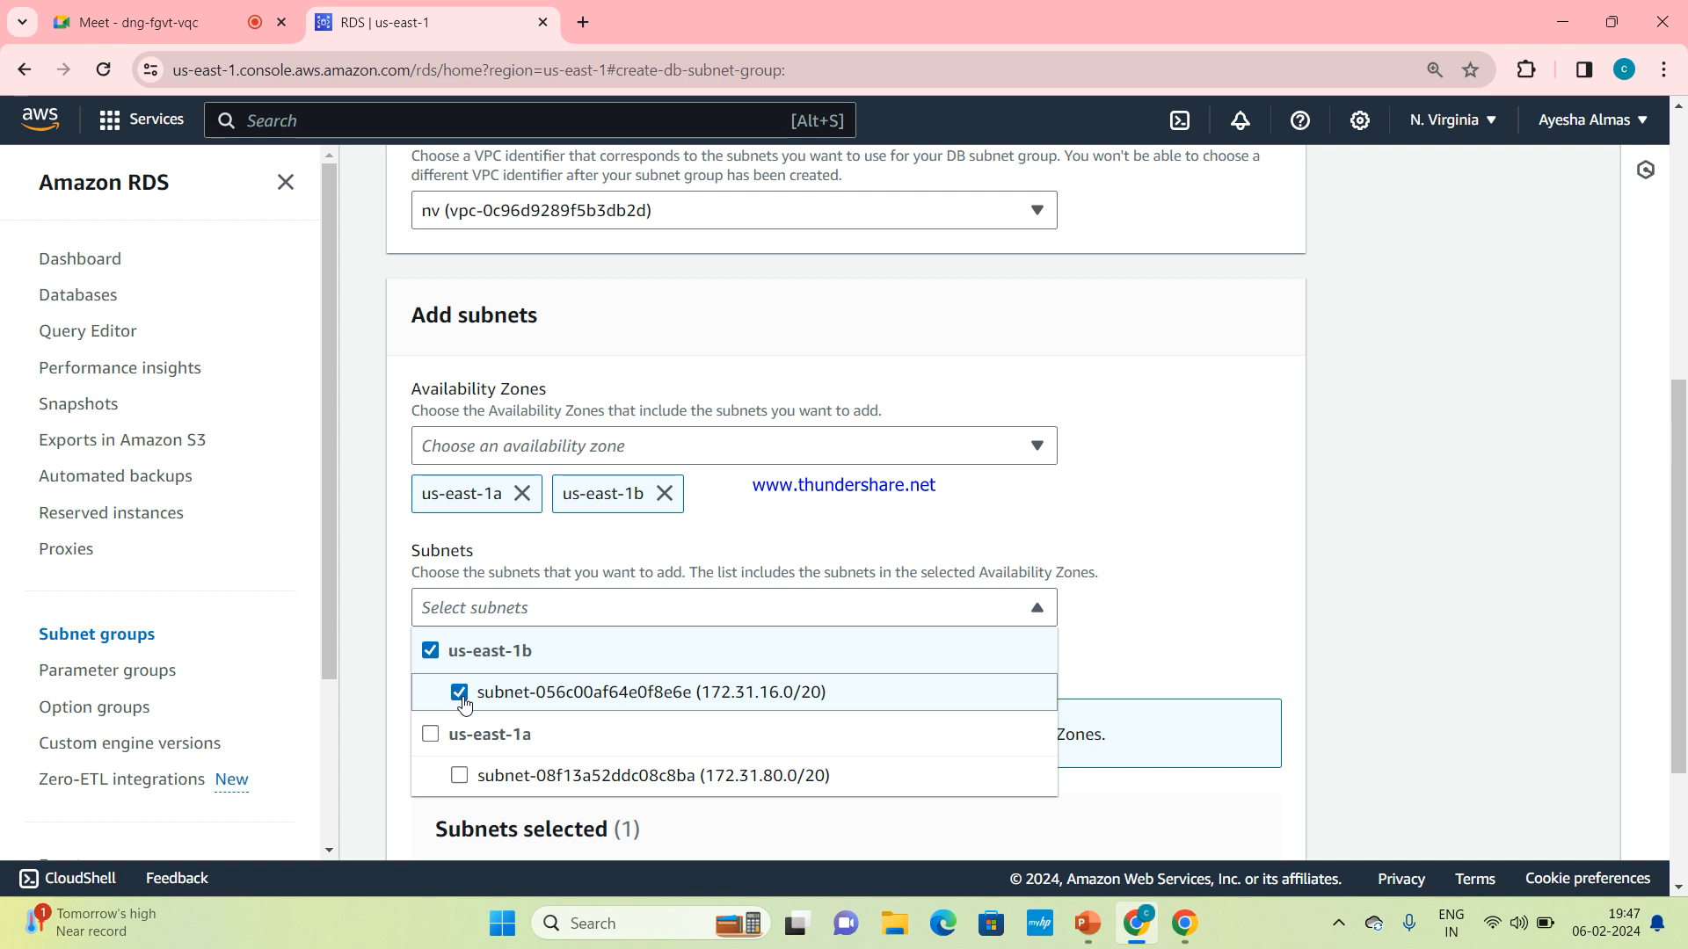
pyautogui.click(459, 778)
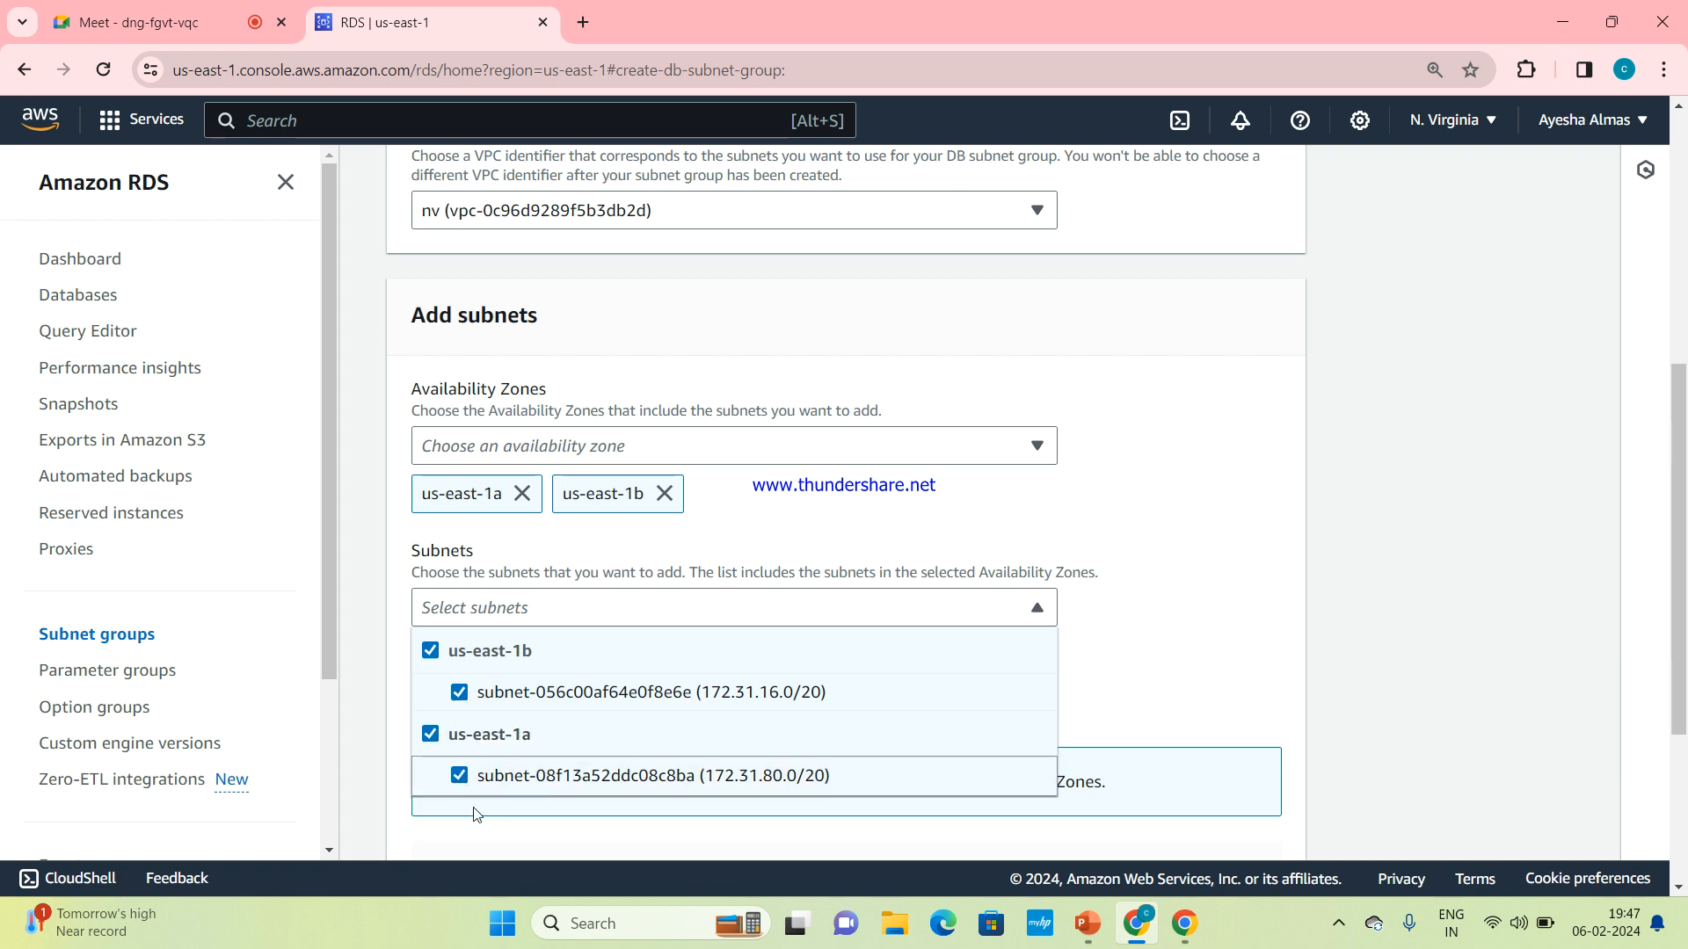
pyautogui.click(1250, 694)
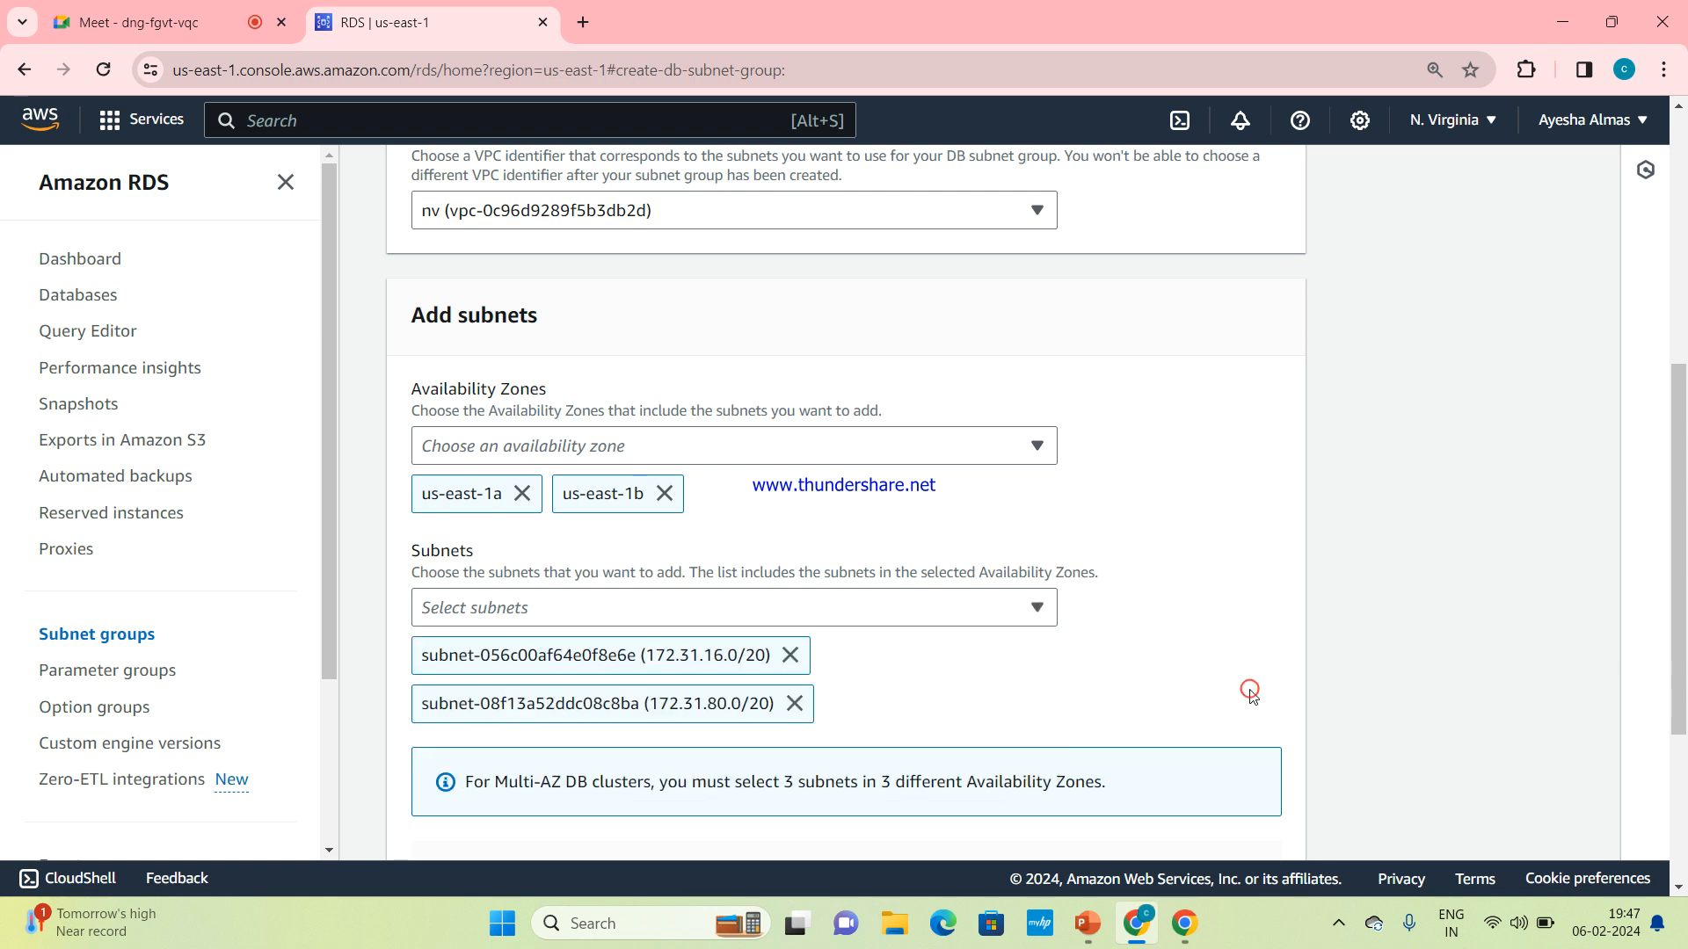
# Review the availability zones and subnets chosen for the subnet group in their selection lists
pyautogui.scroll(-2, 1253, 697)
pyautogui.scroll(-1, 1252, 696)
pyautogui.scroll(2, 1253, 696)
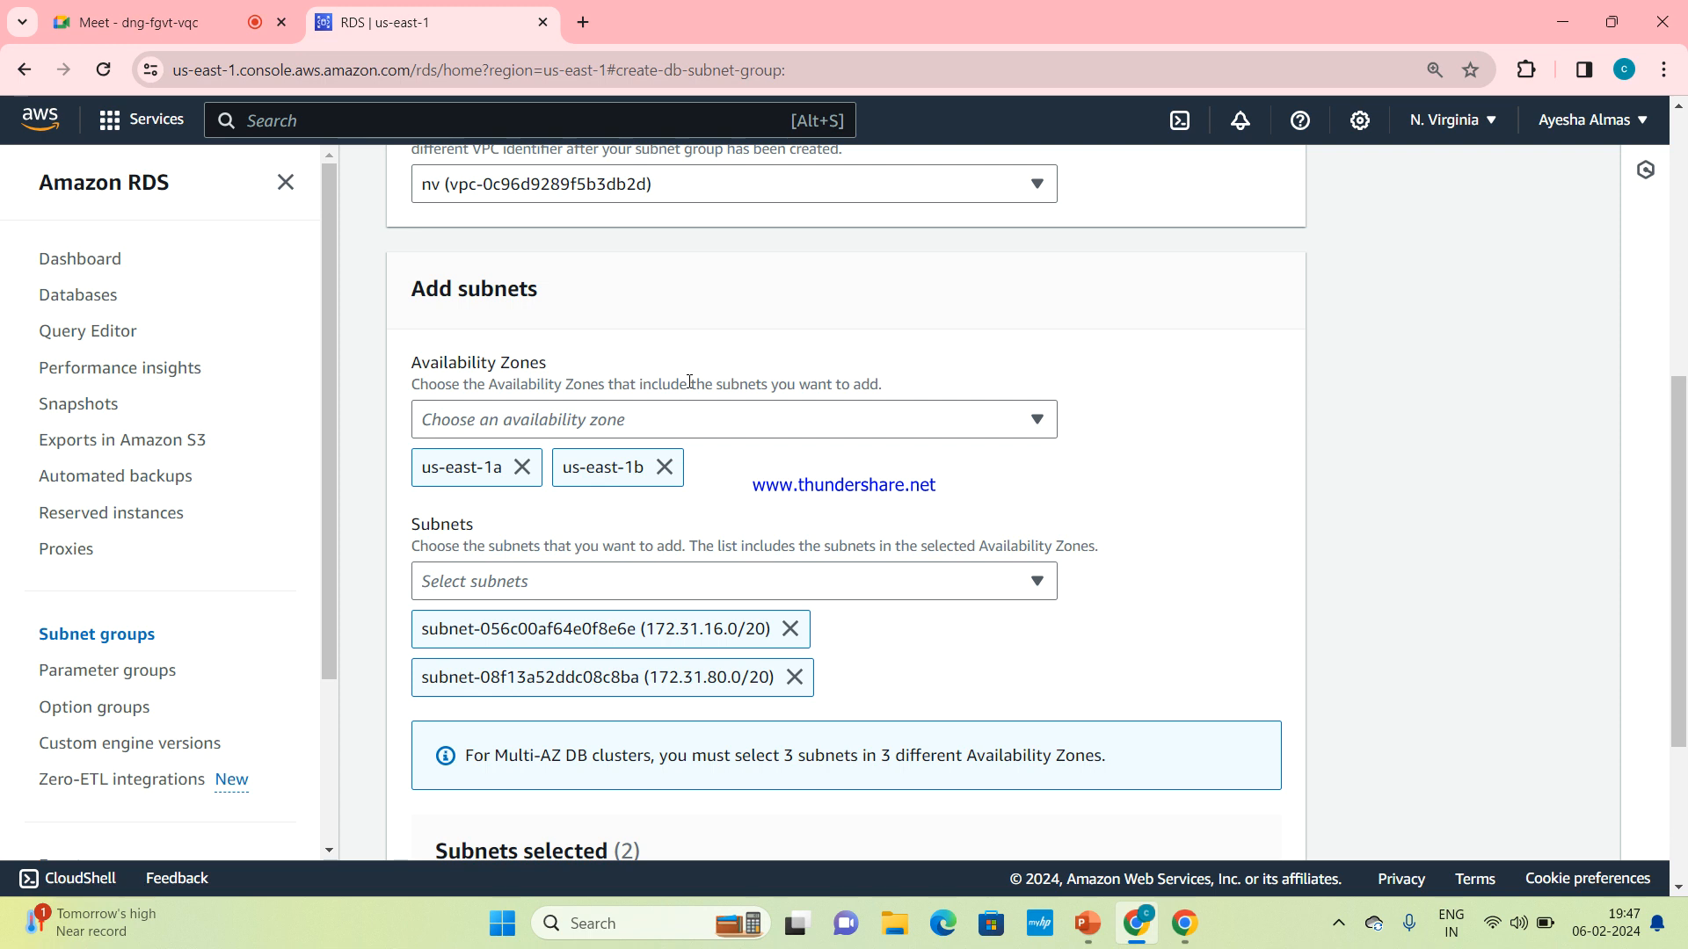
pyautogui.click(637, 436)
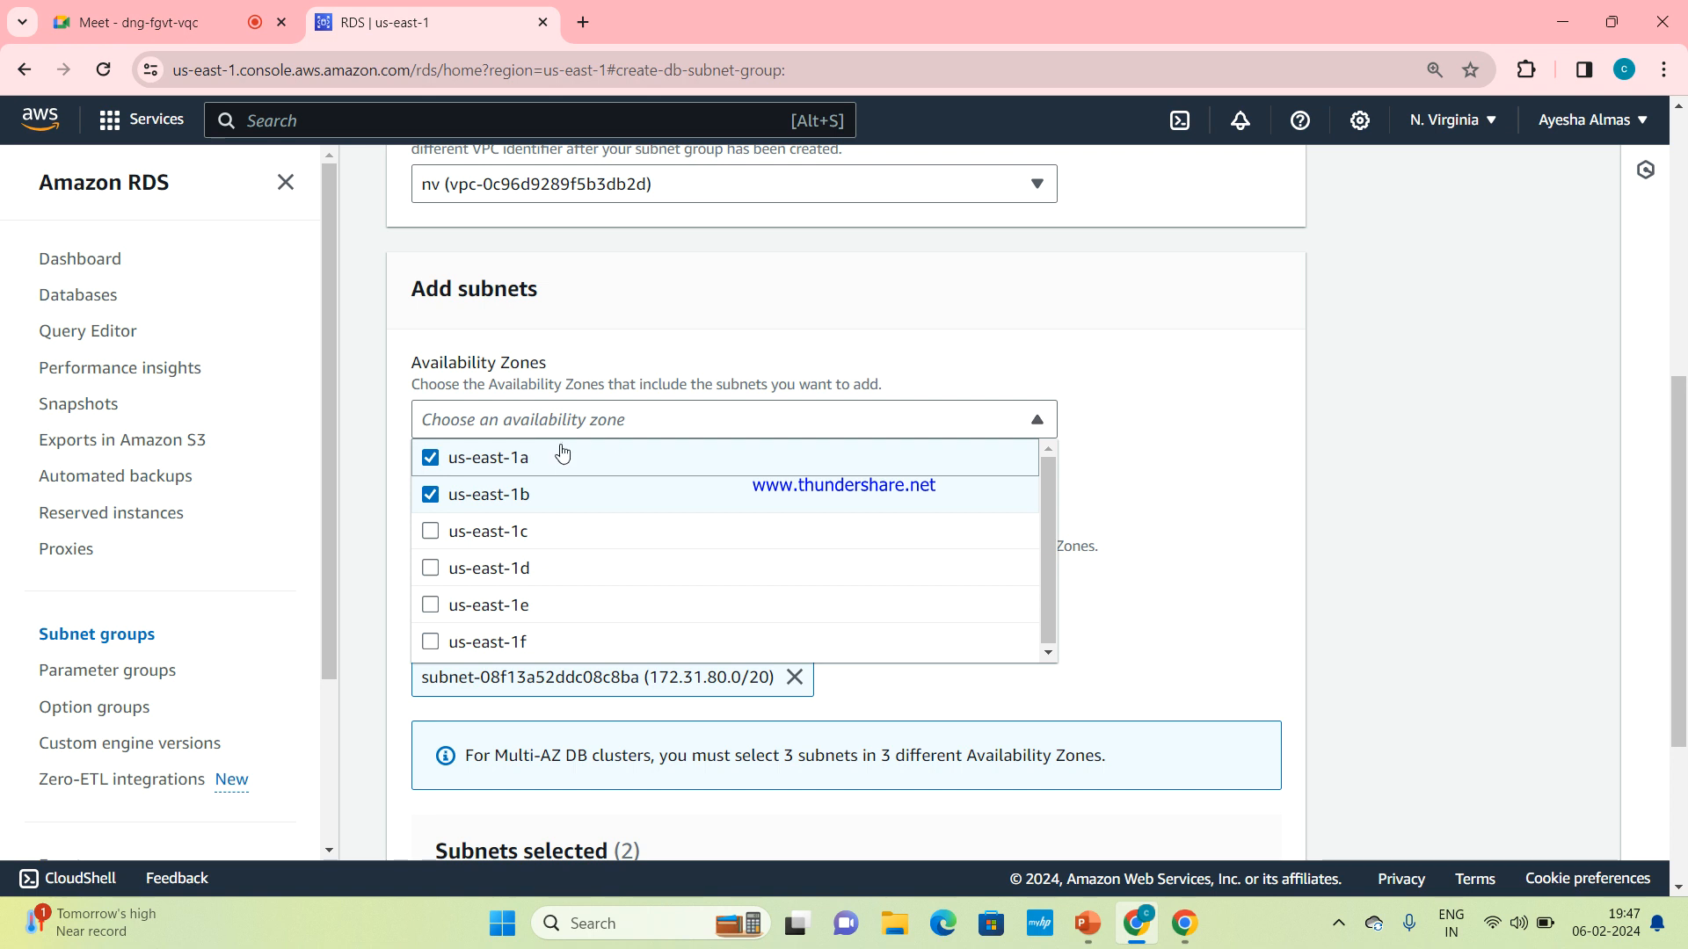
pyautogui.scroll(-3, 1009, 429)
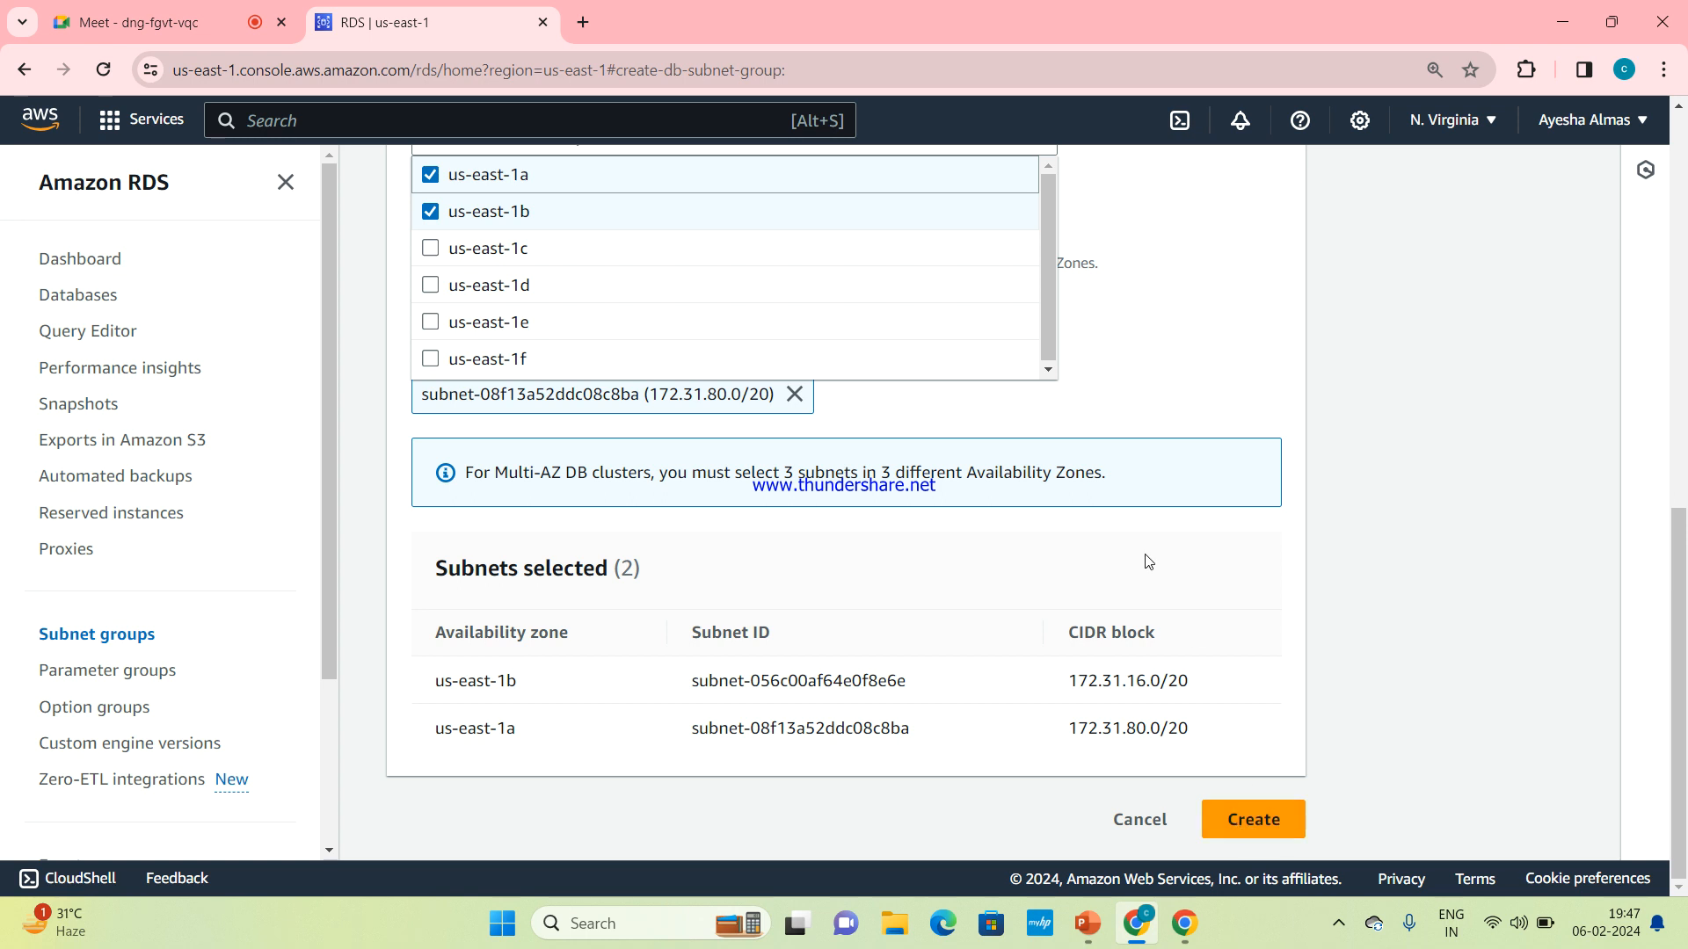
pyautogui.scroll(3, 1148, 561)
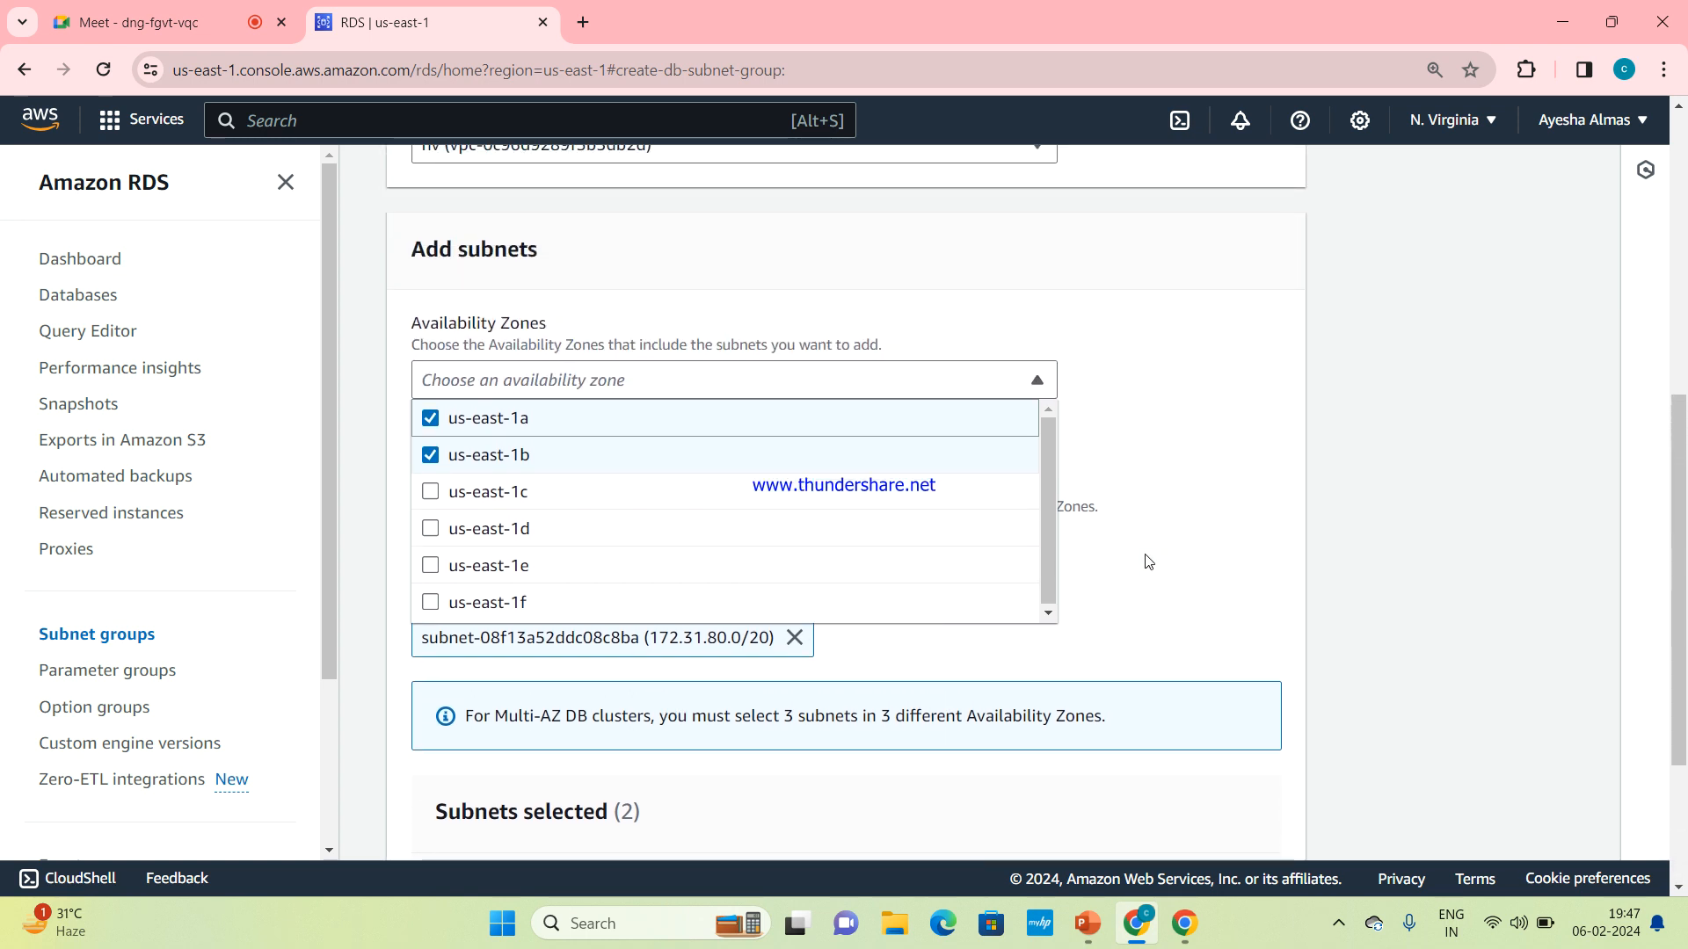
pyautogui.scroll(2, 1148, 561)
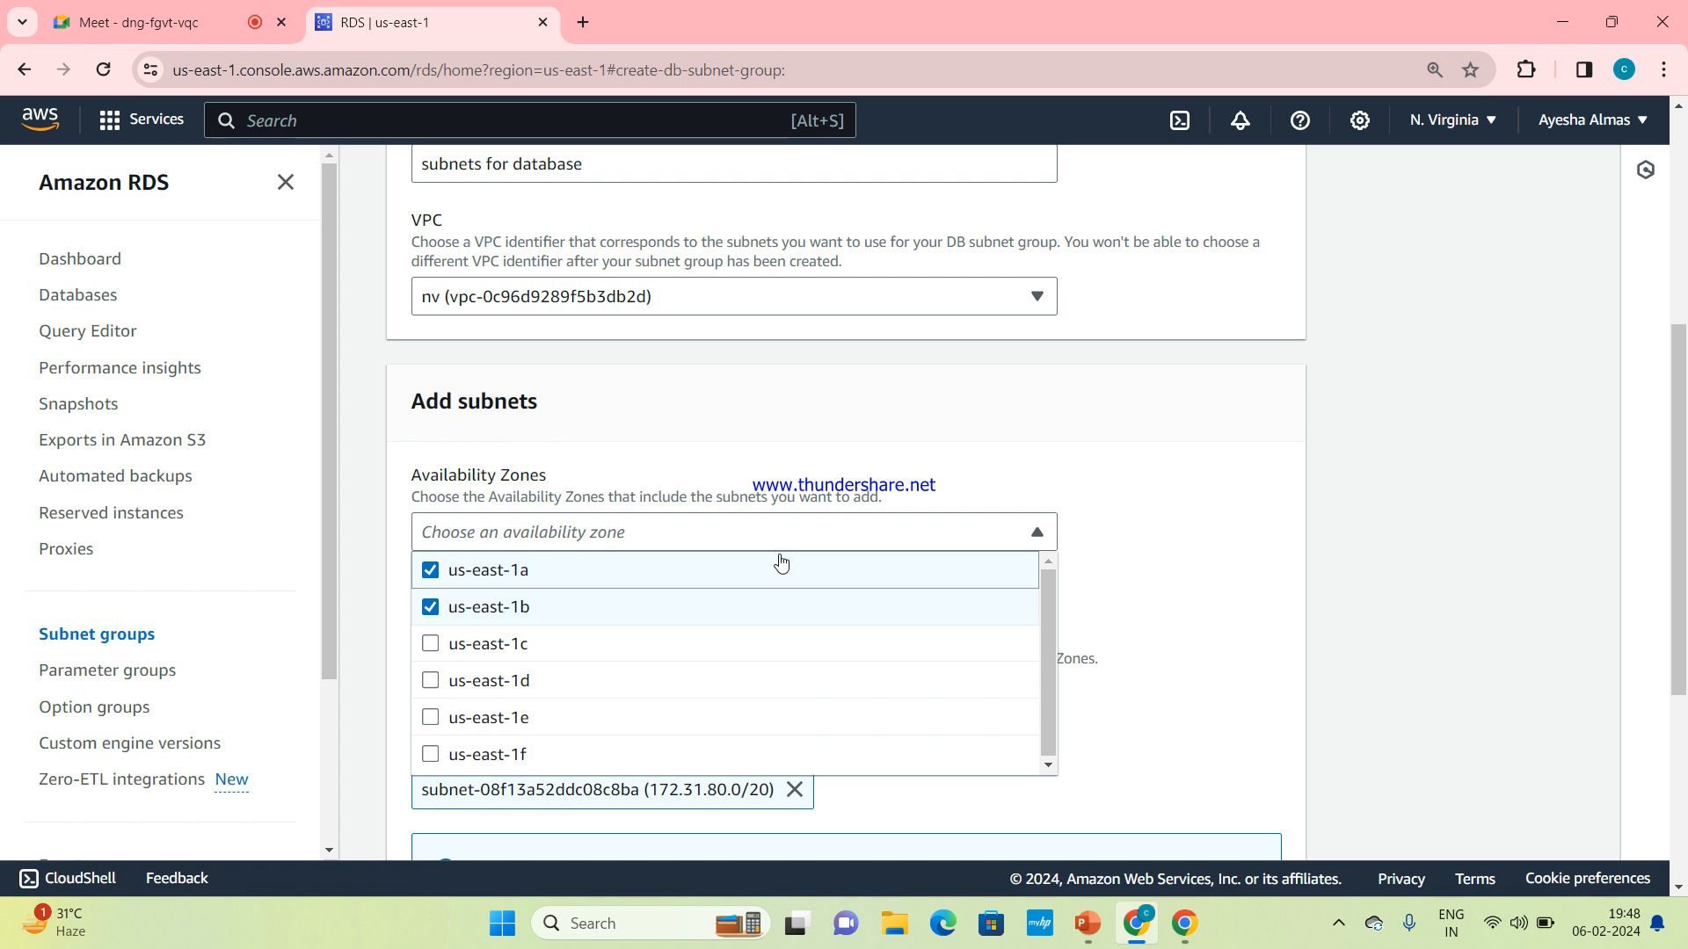
pyautogui.click(806, 534)
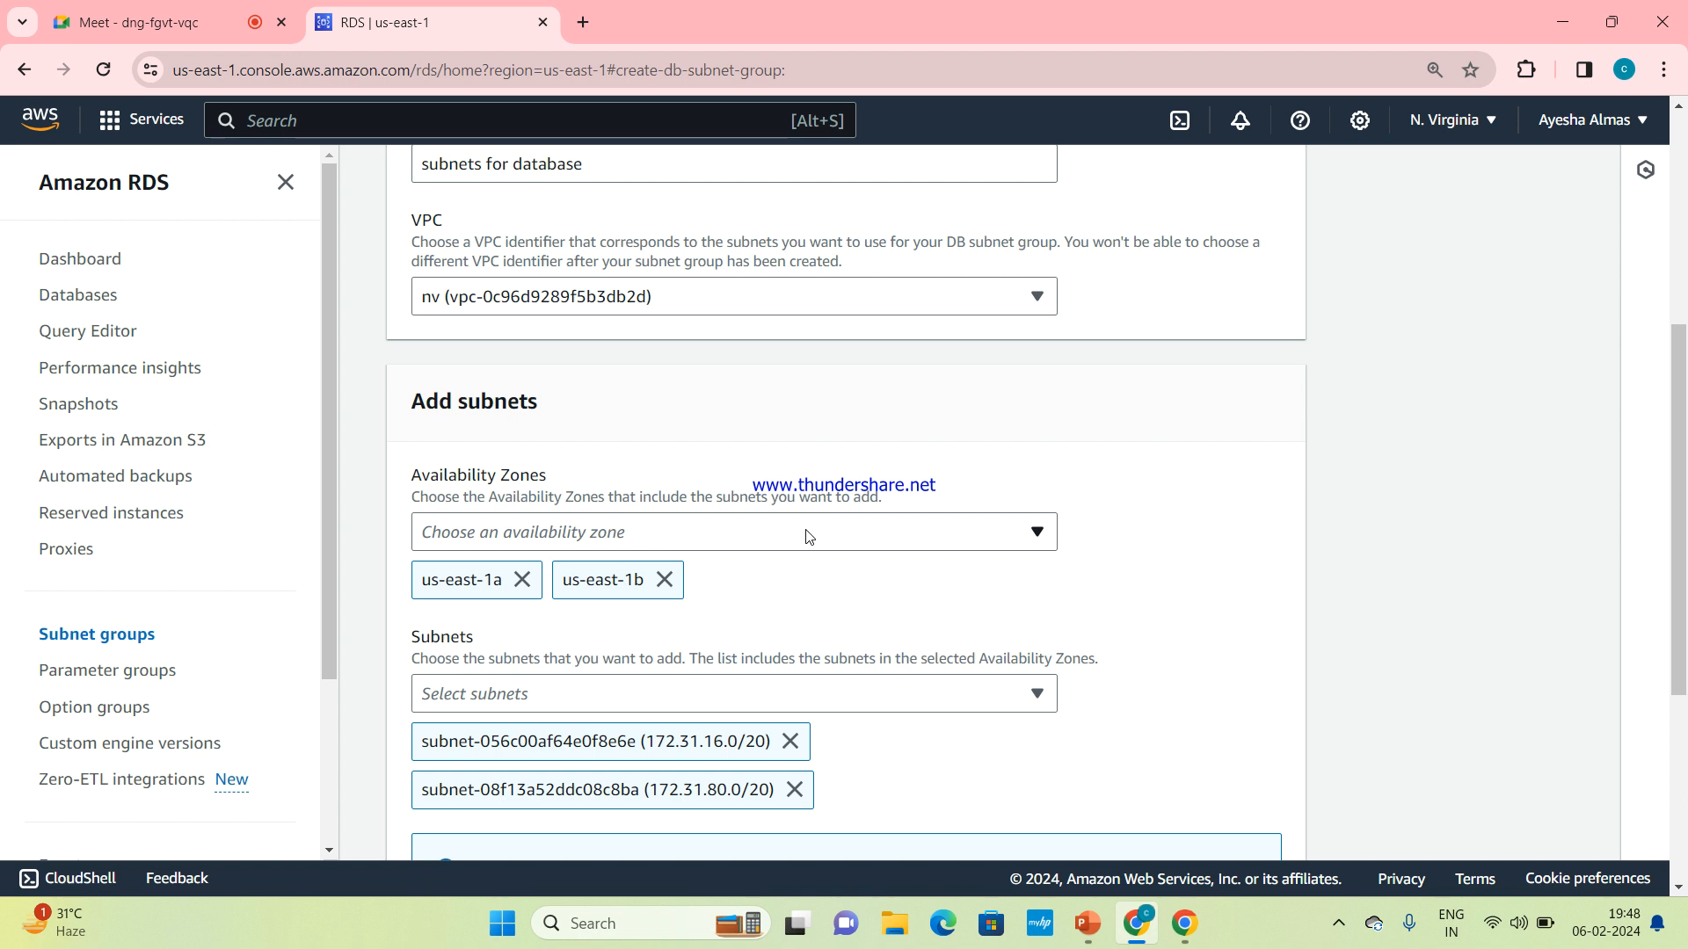
pyautogui.scroll(-1, 809, 536)
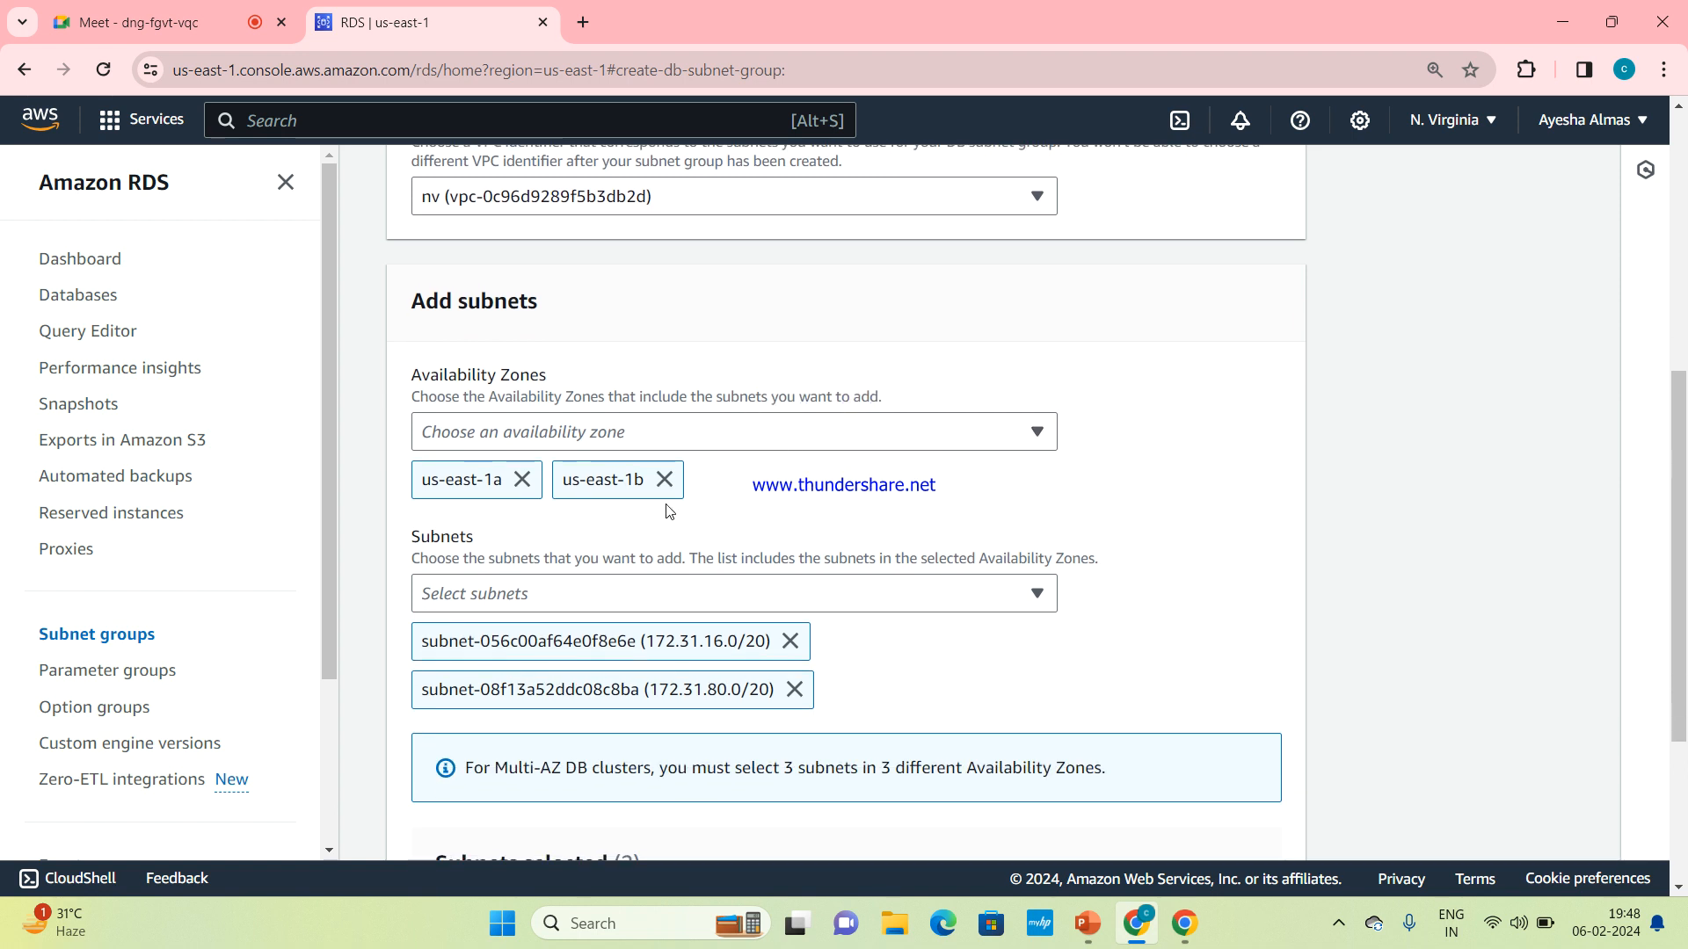
pyautogui.click(770, 606)
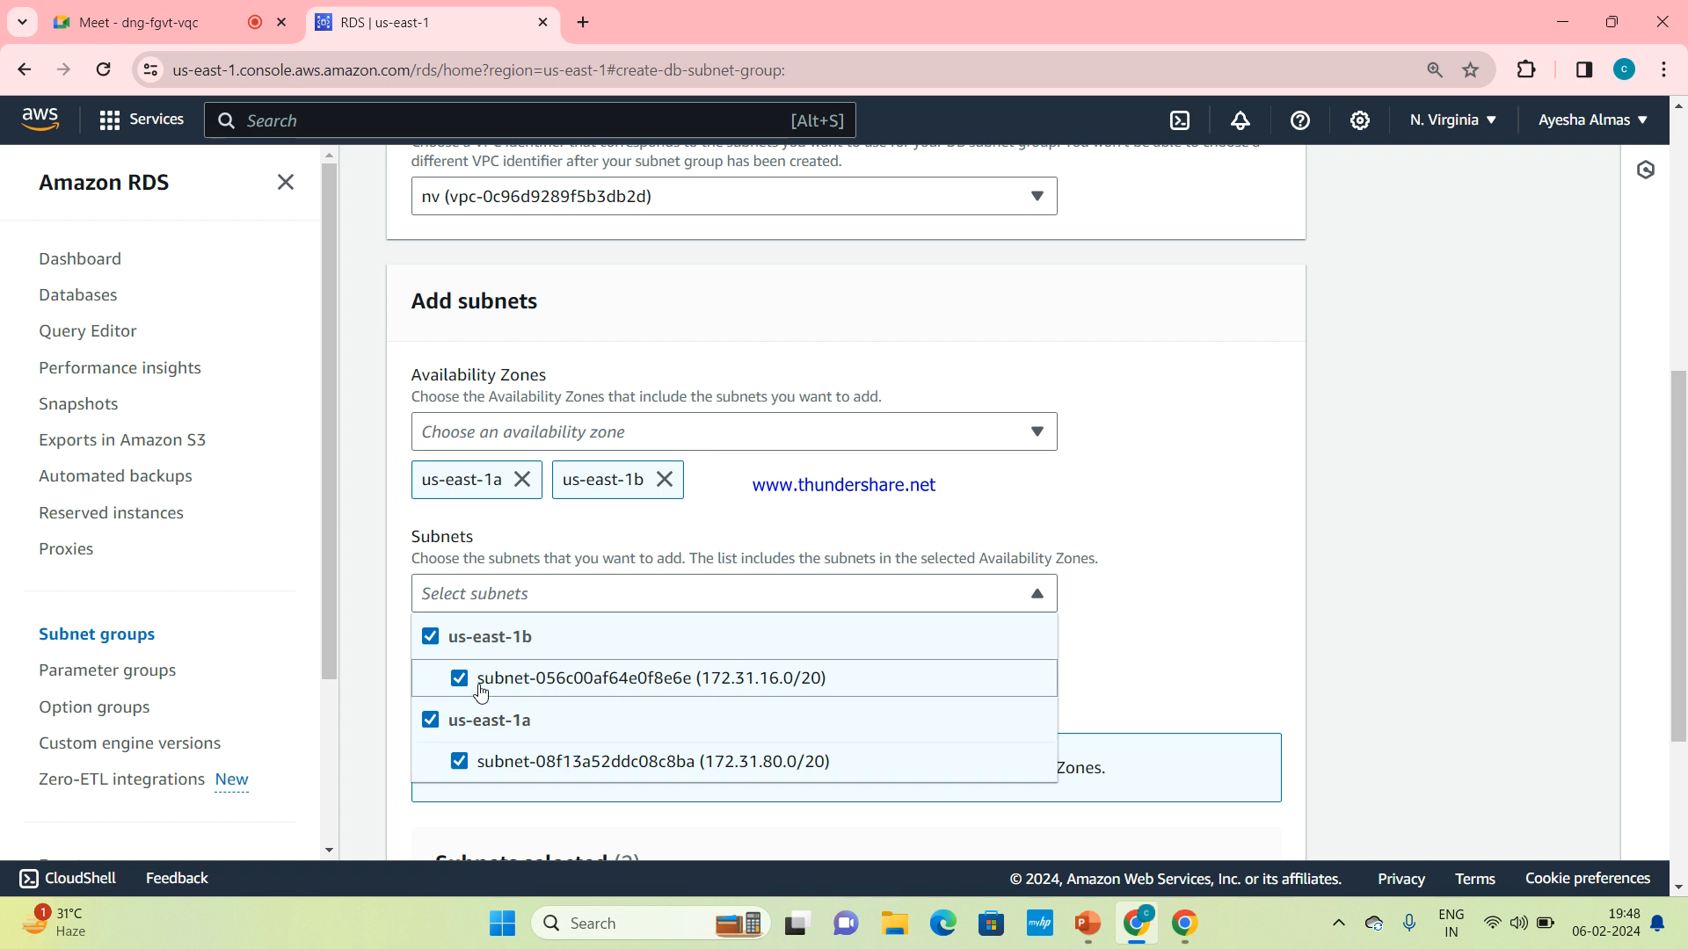
# Create the DB subnet group with the chosen subnets
pyautogui.scroll(-3, 963, 652)
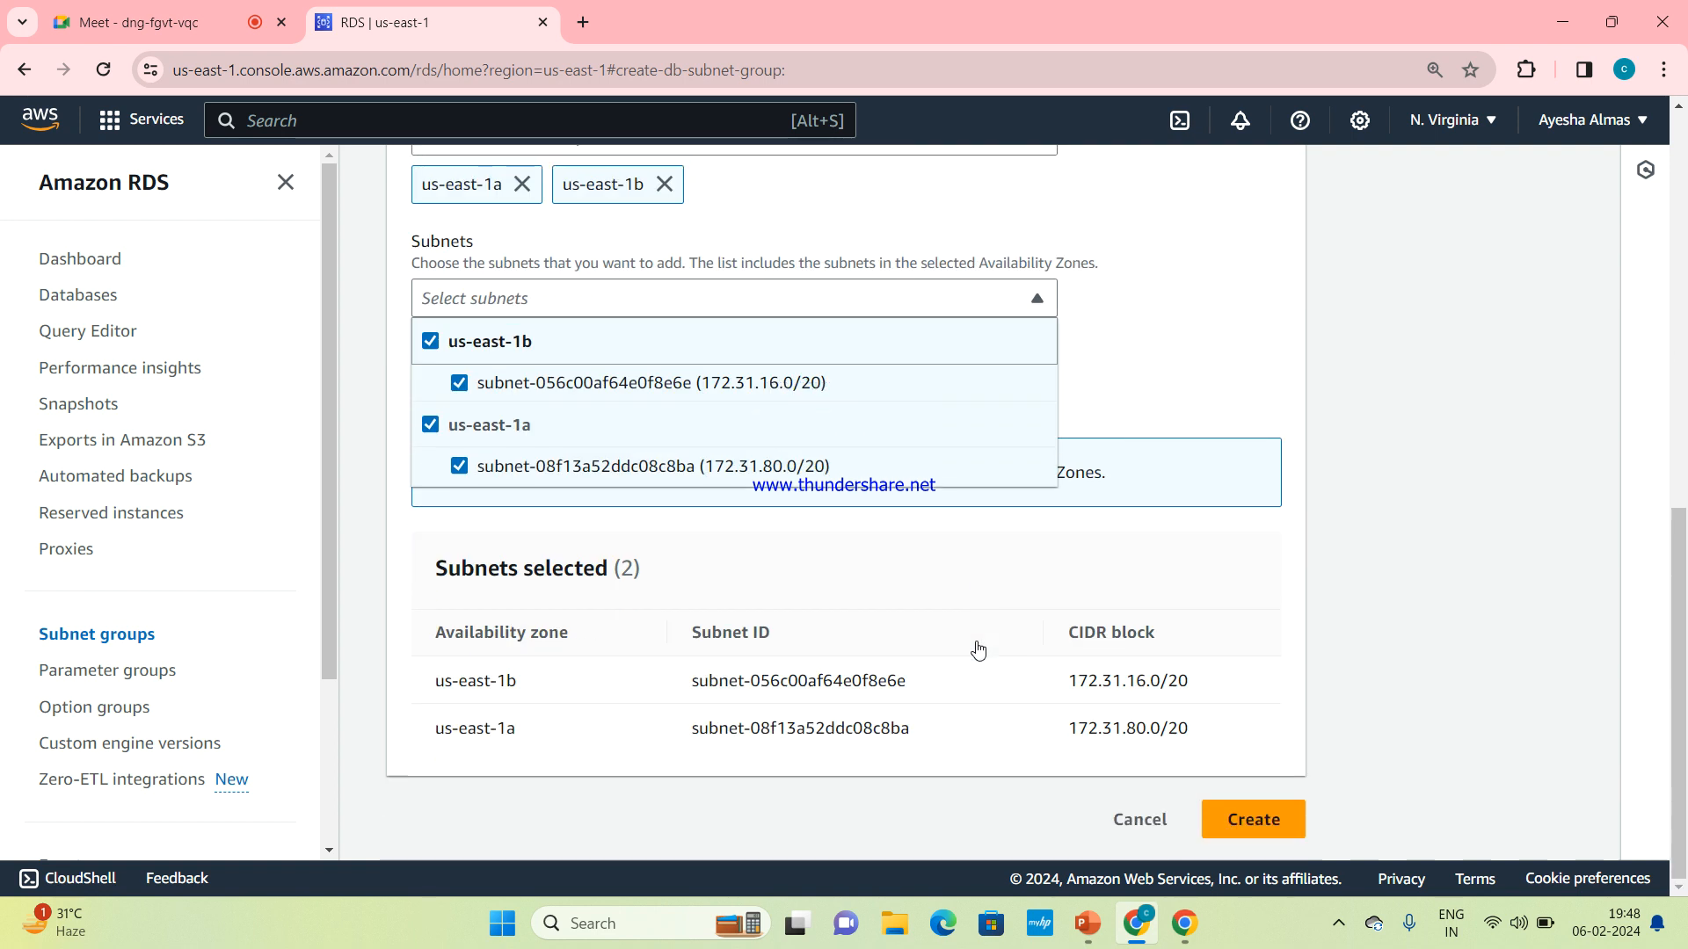
pyautogui.click(1246, 829)
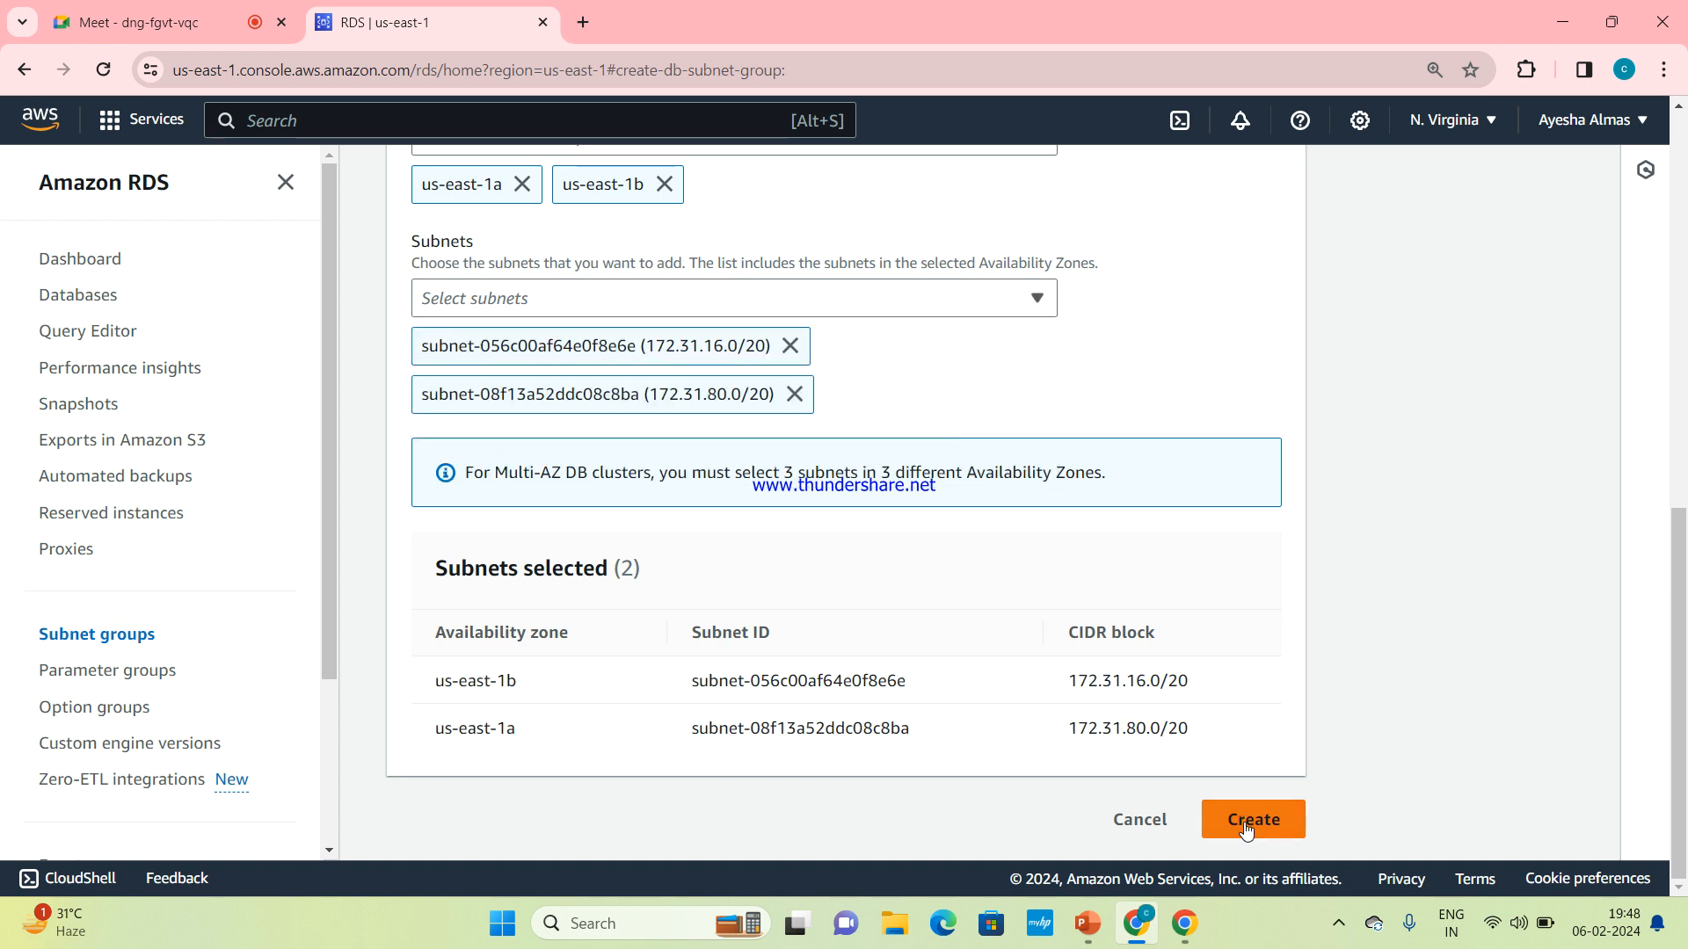
pyautogui.click(1246, 828)
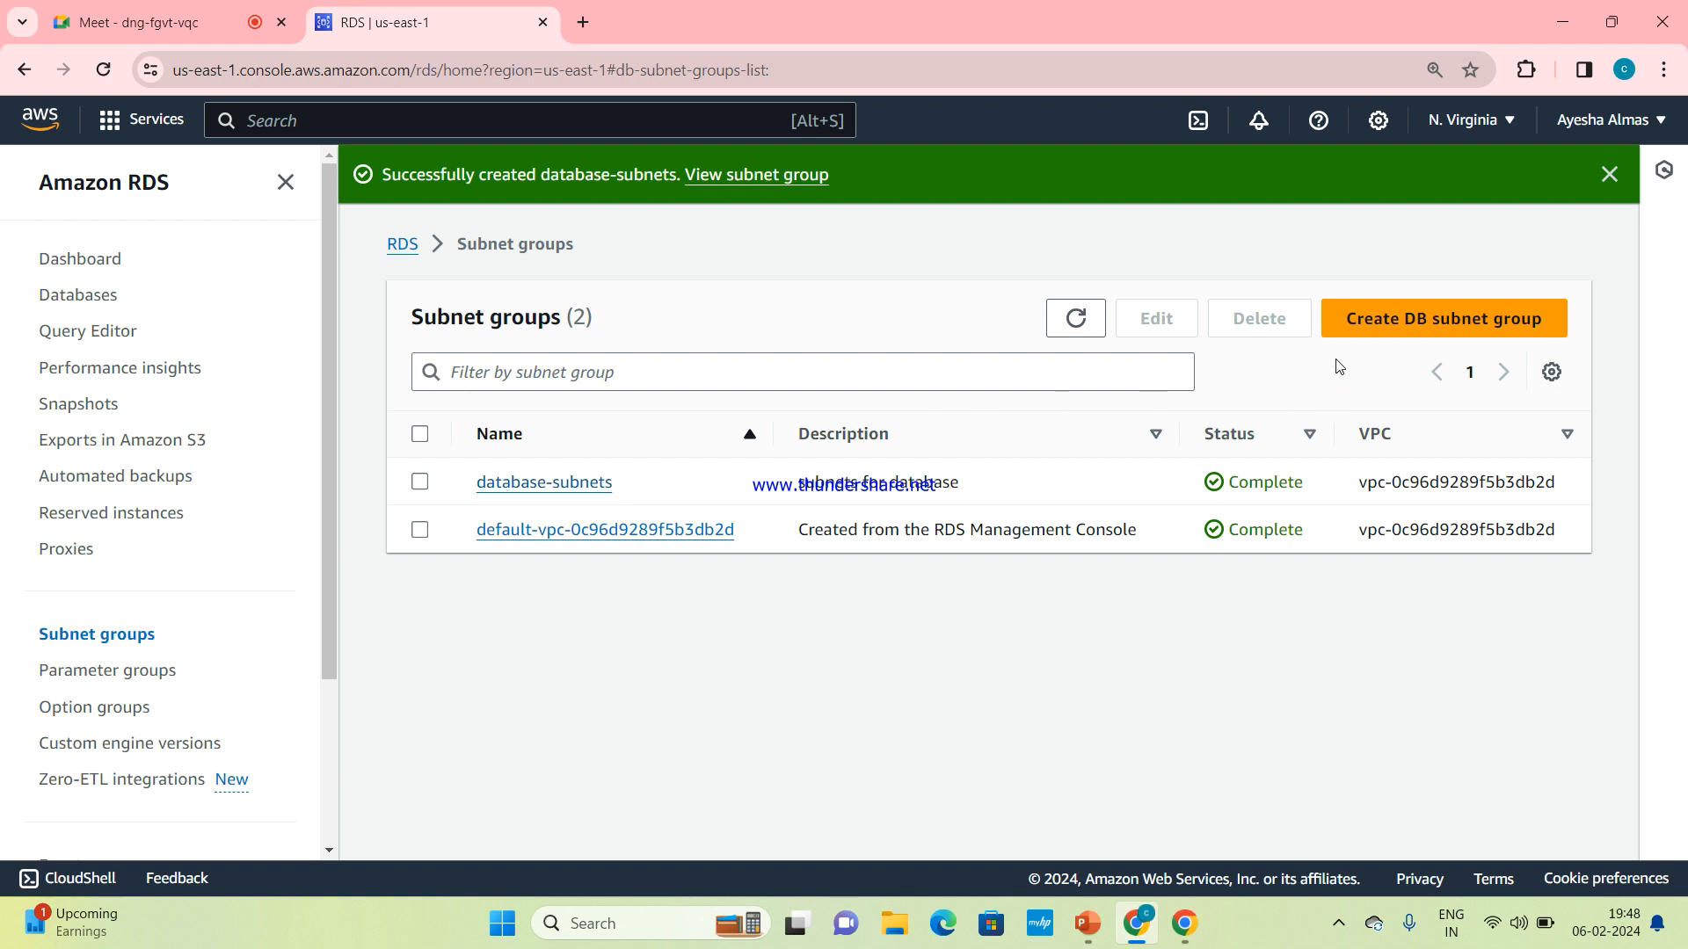
# Look through the blank DB subnet group creation form, and return to the subnet groups list
pyautogui.click(1406, 334)
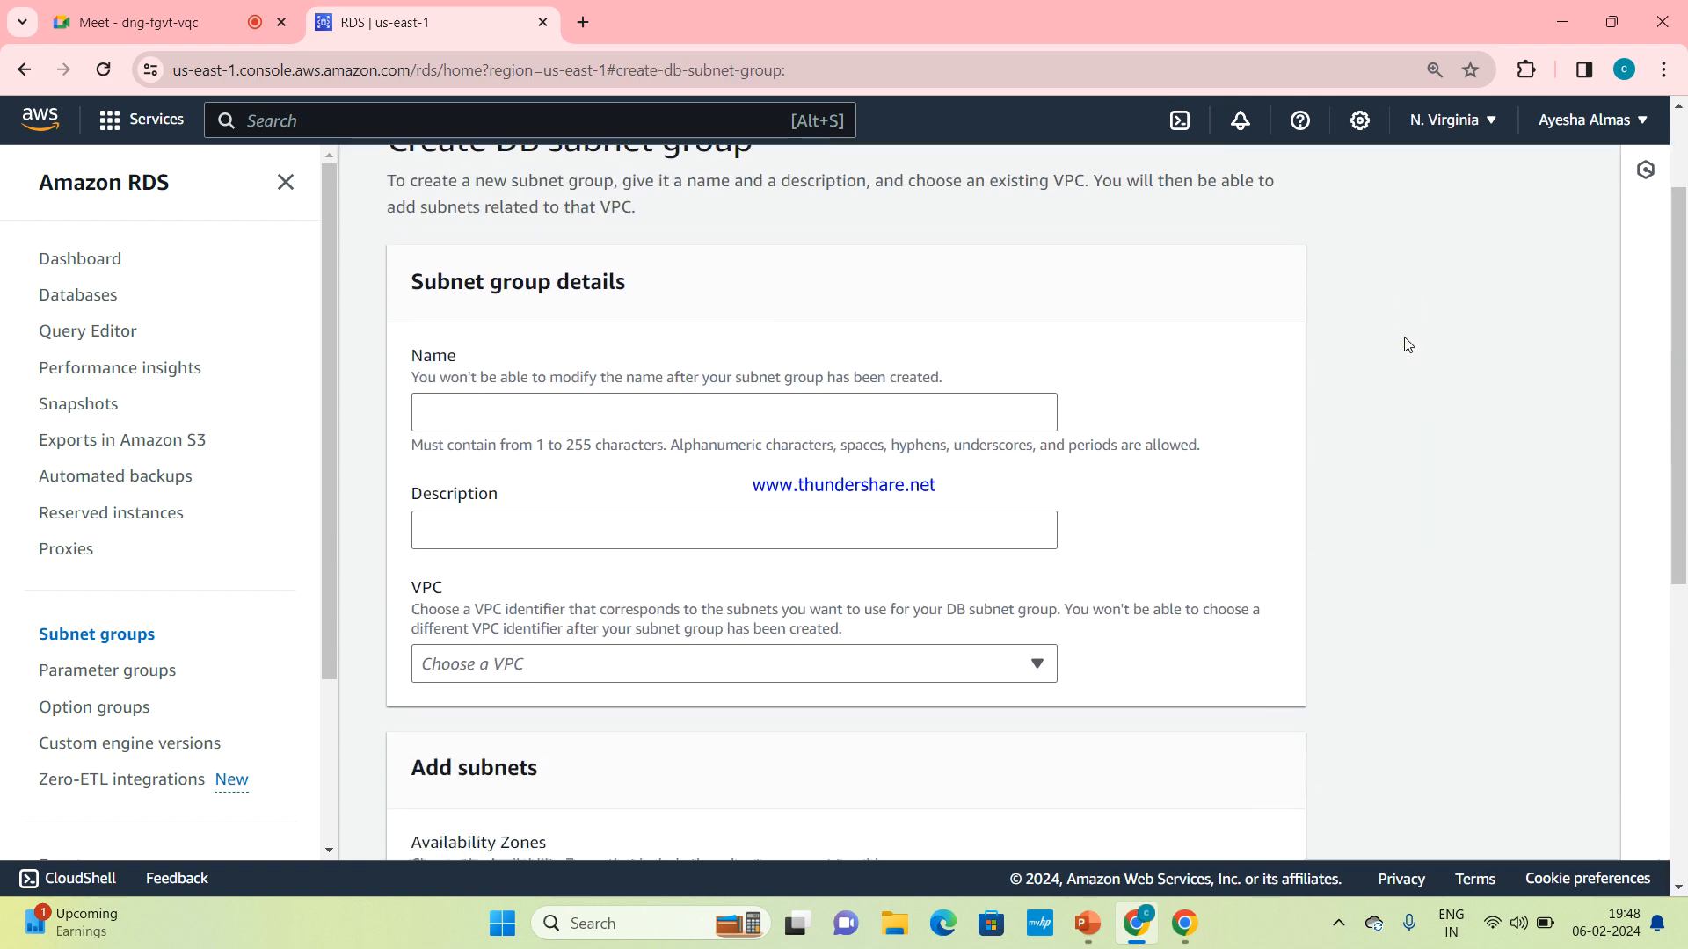
pyautogui.scroll(-1, 1408, 345)
pyautogui.scroll(-3, 1408, 344)
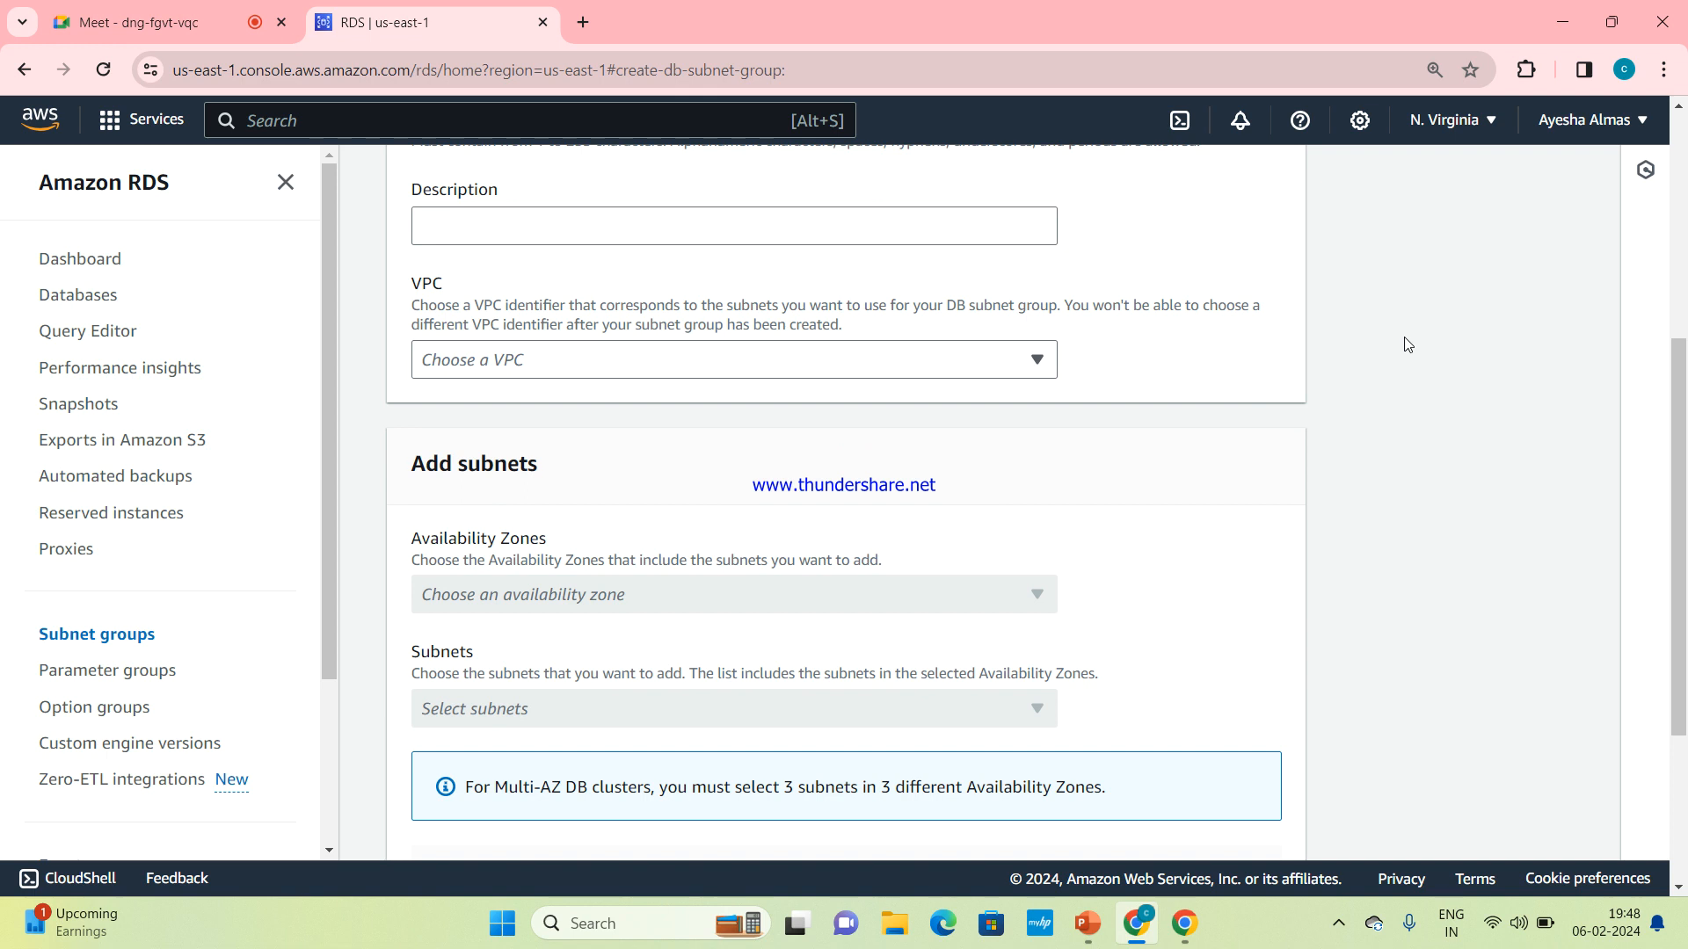
pyautogui.scroll(-2, 1408, 345)
pyautogui.scroll(1, 1407, 345)
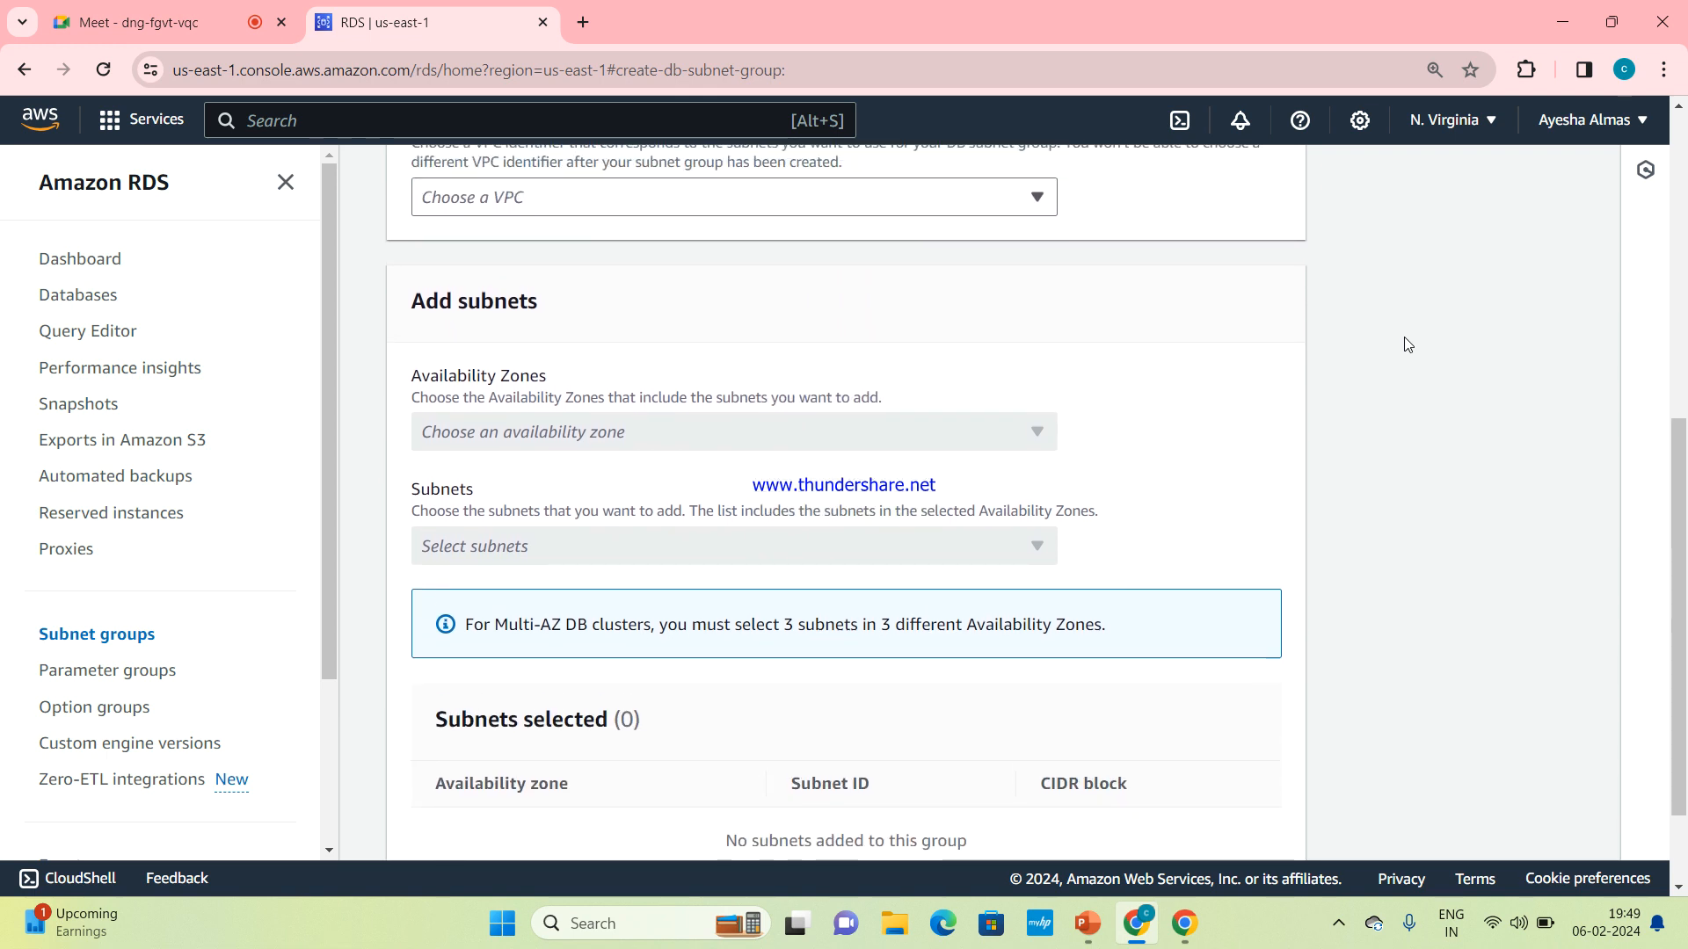
pyautogui.scroll(6, 1407, 345)
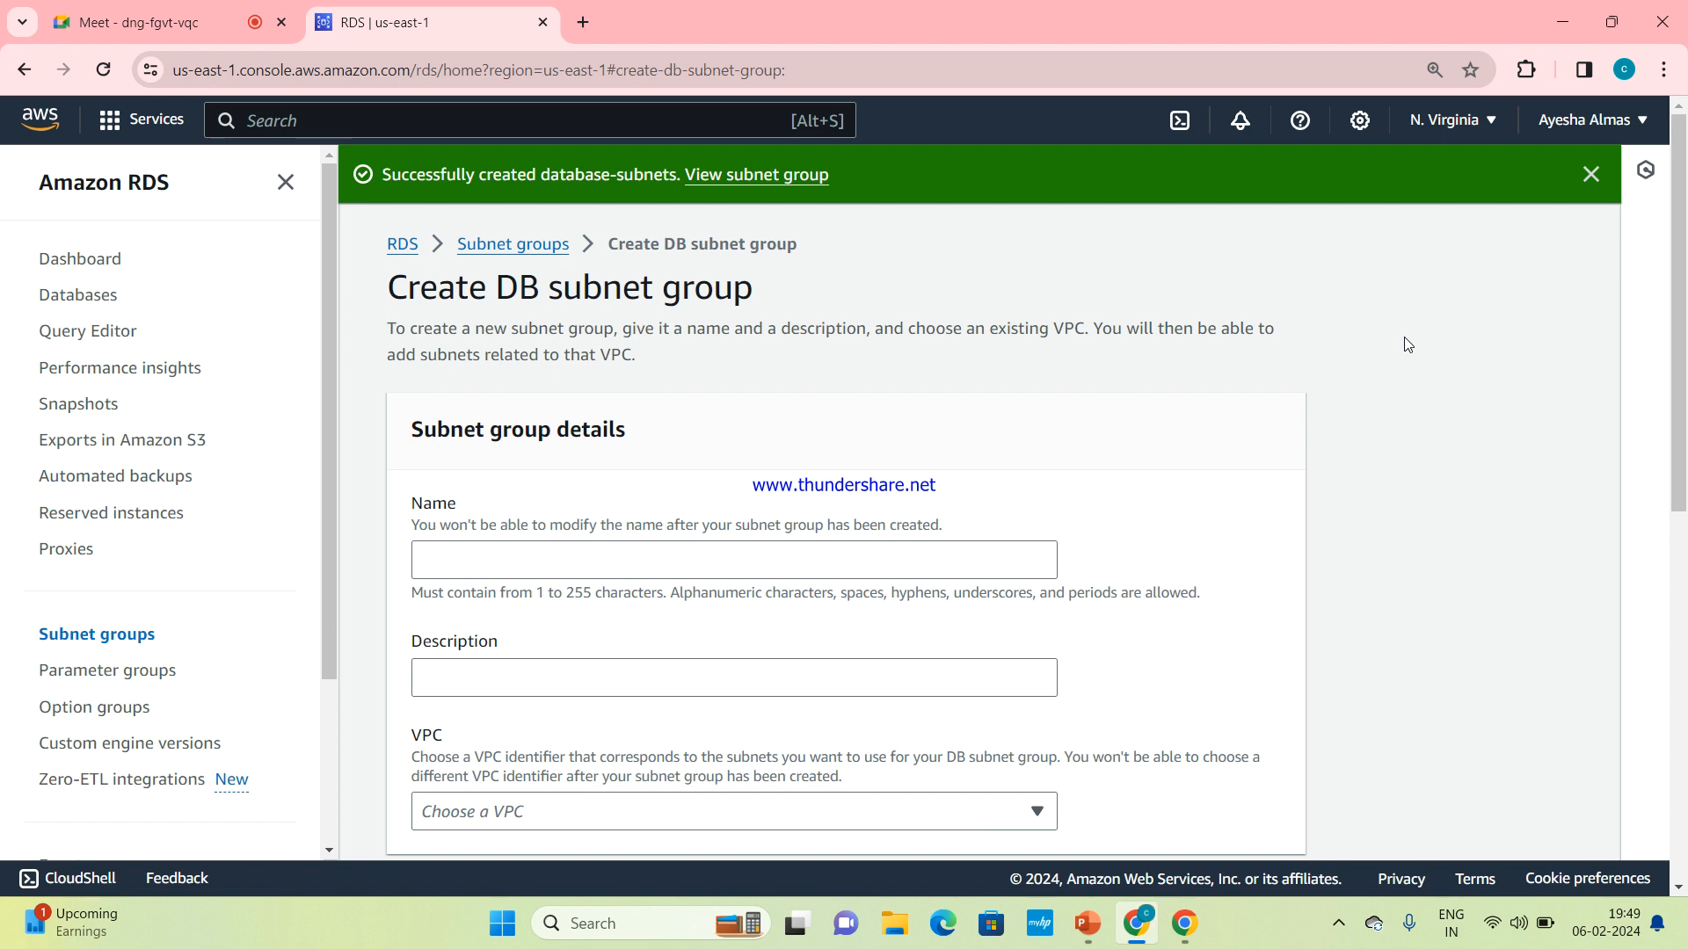
pyautogui.click(534, 243)
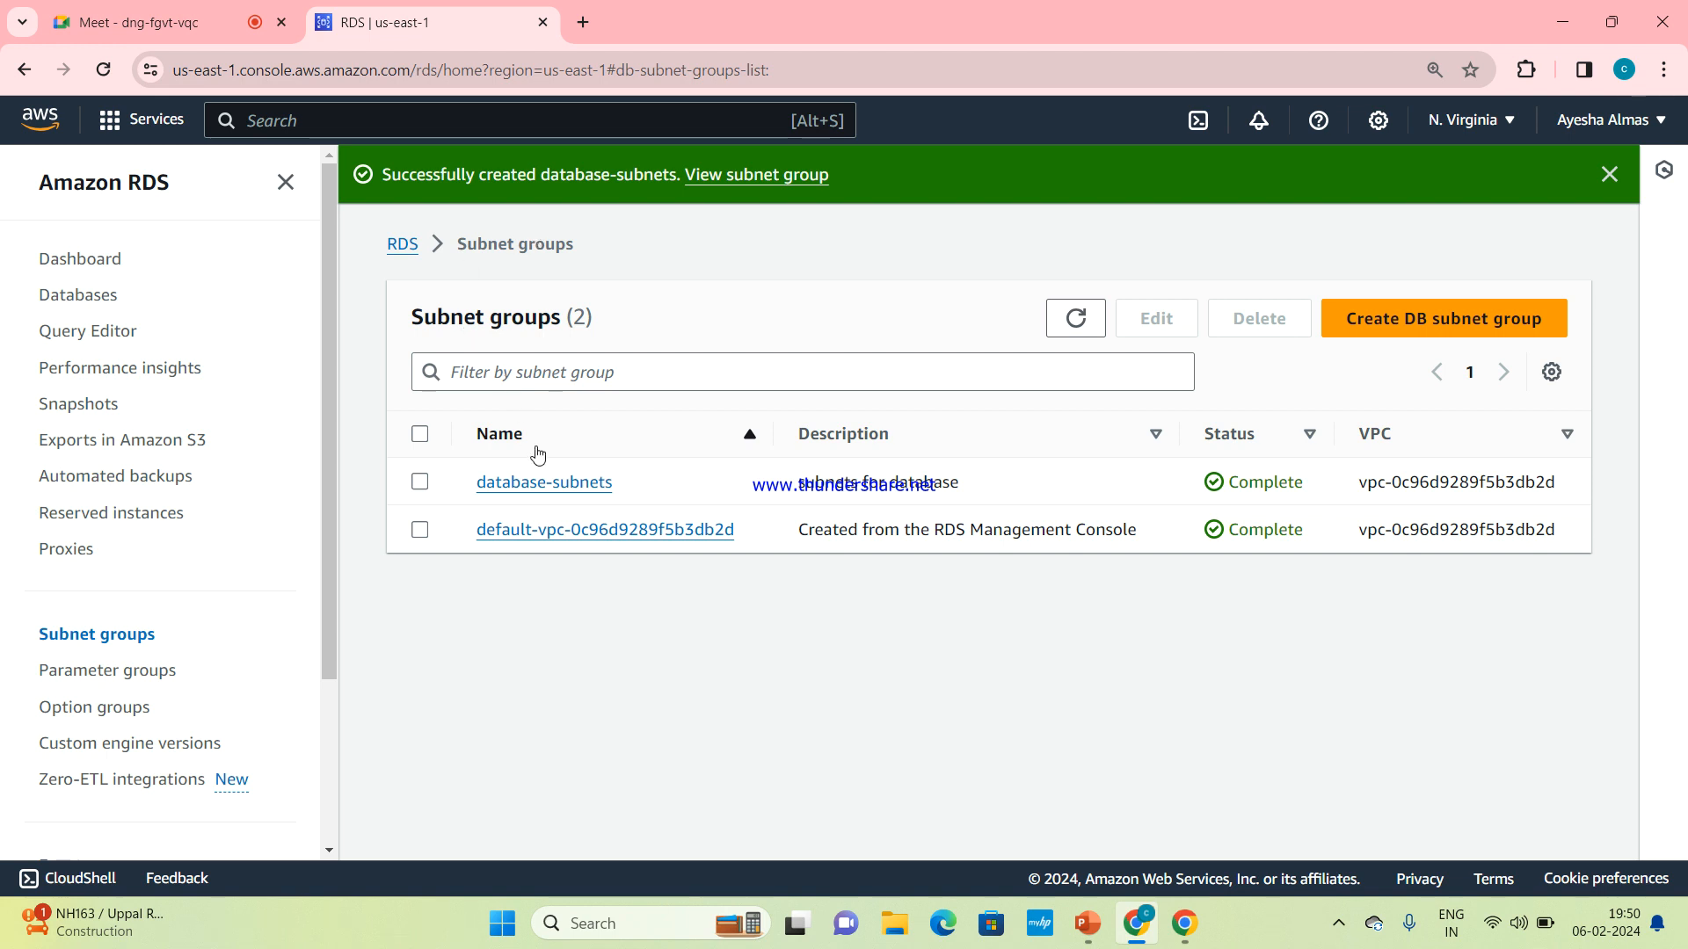
# Switch to the AWS RDS presentation in PowerPoint to view the labs slide
pyautogui.moveTo(1090, 906)
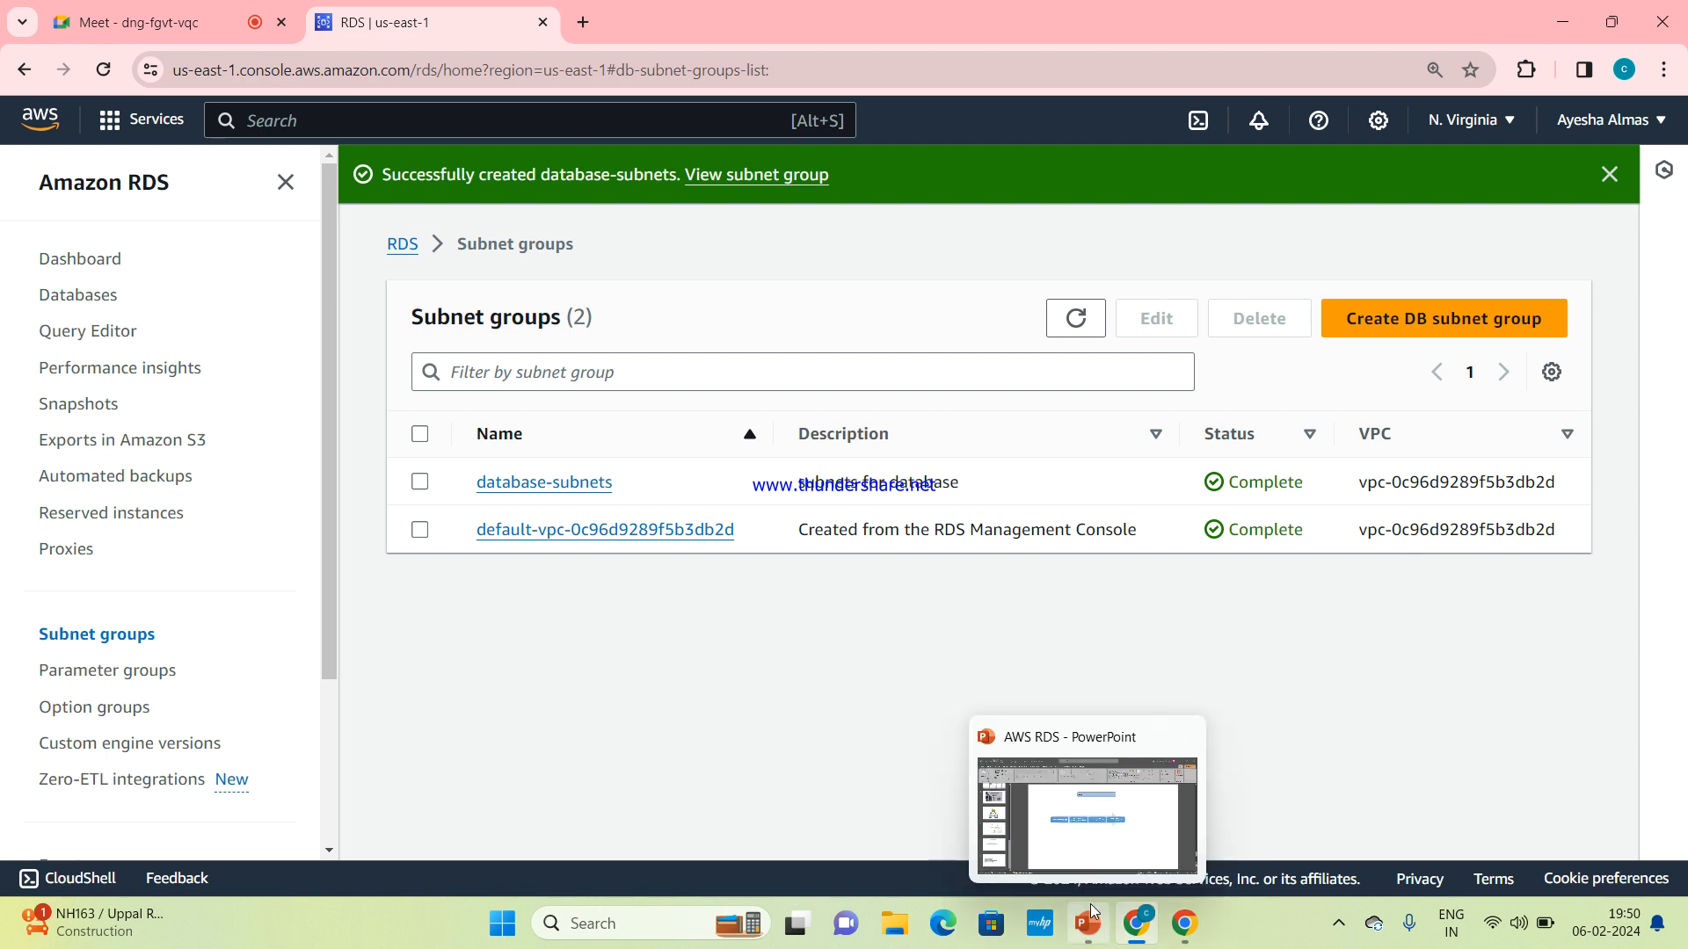
pyautogui.click(1087, 840)
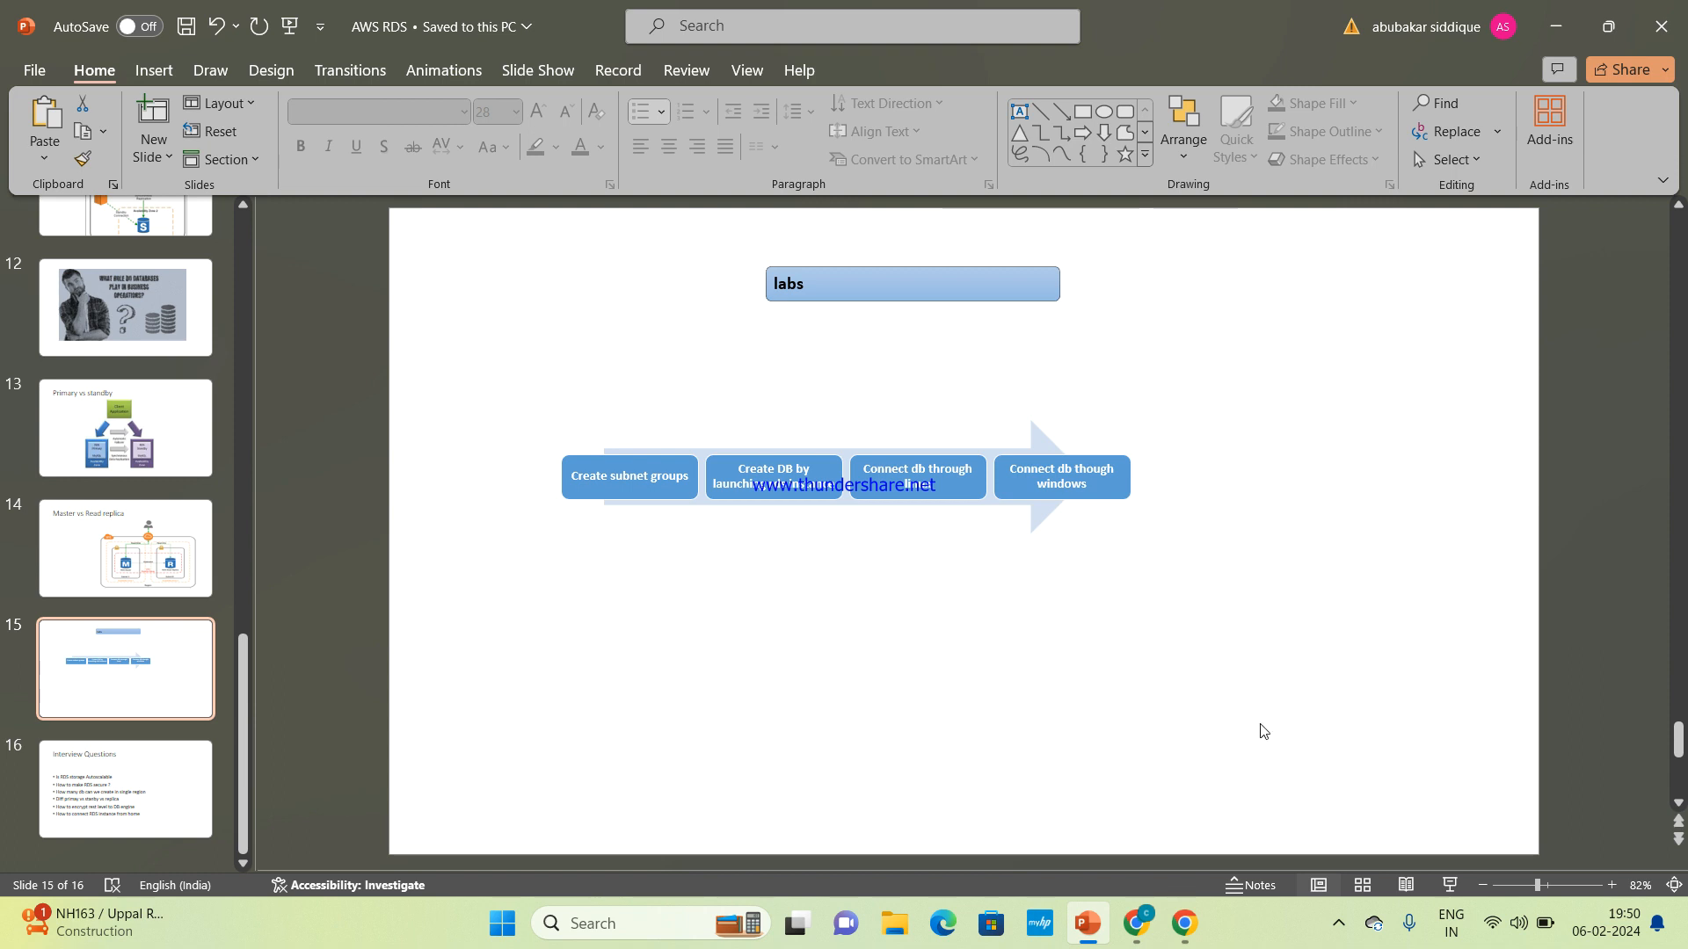
pyautogui.click(1338, 924)
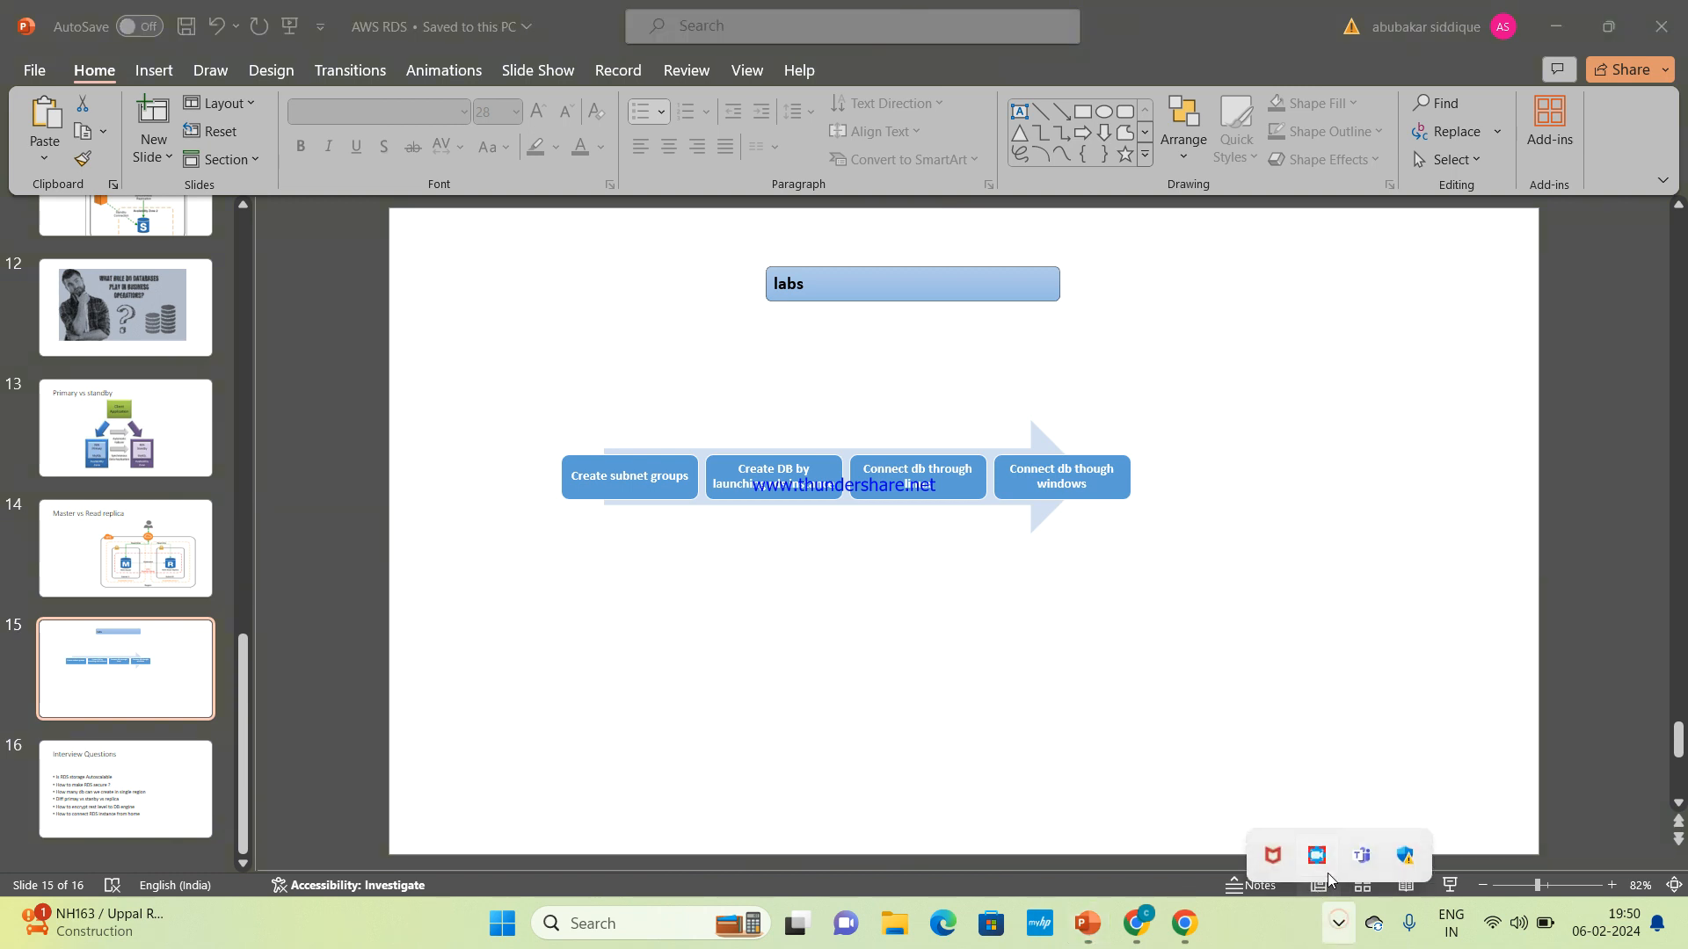
pyautogui.click(1315, 858)
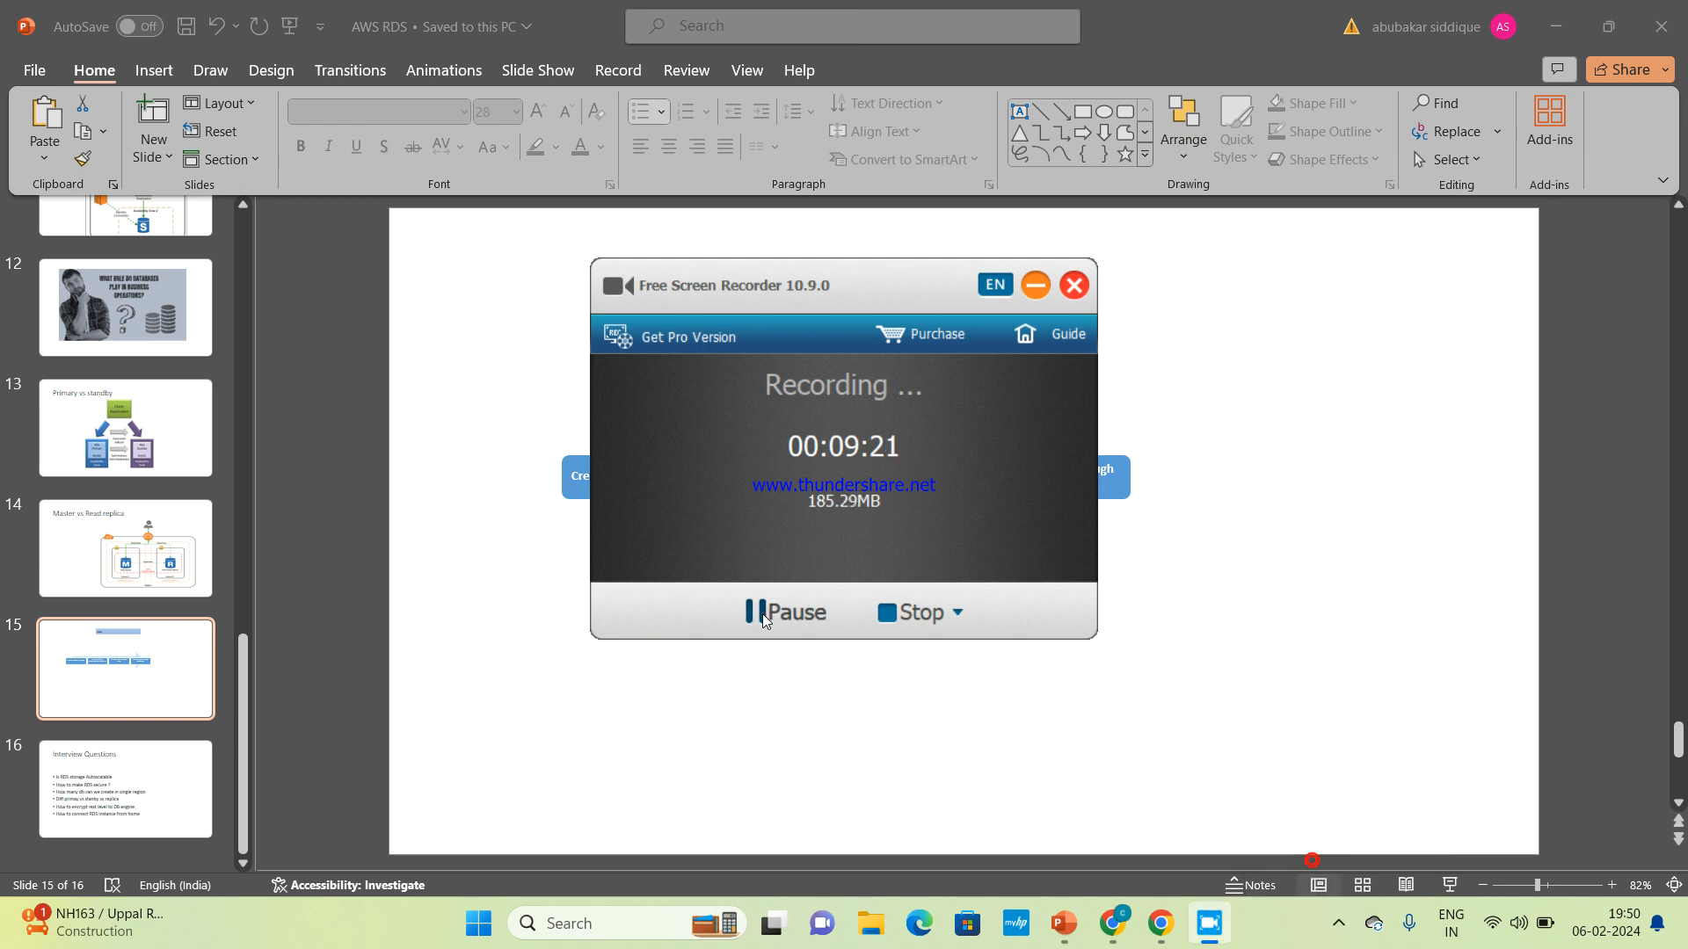
pyautogui.click(763, 614)
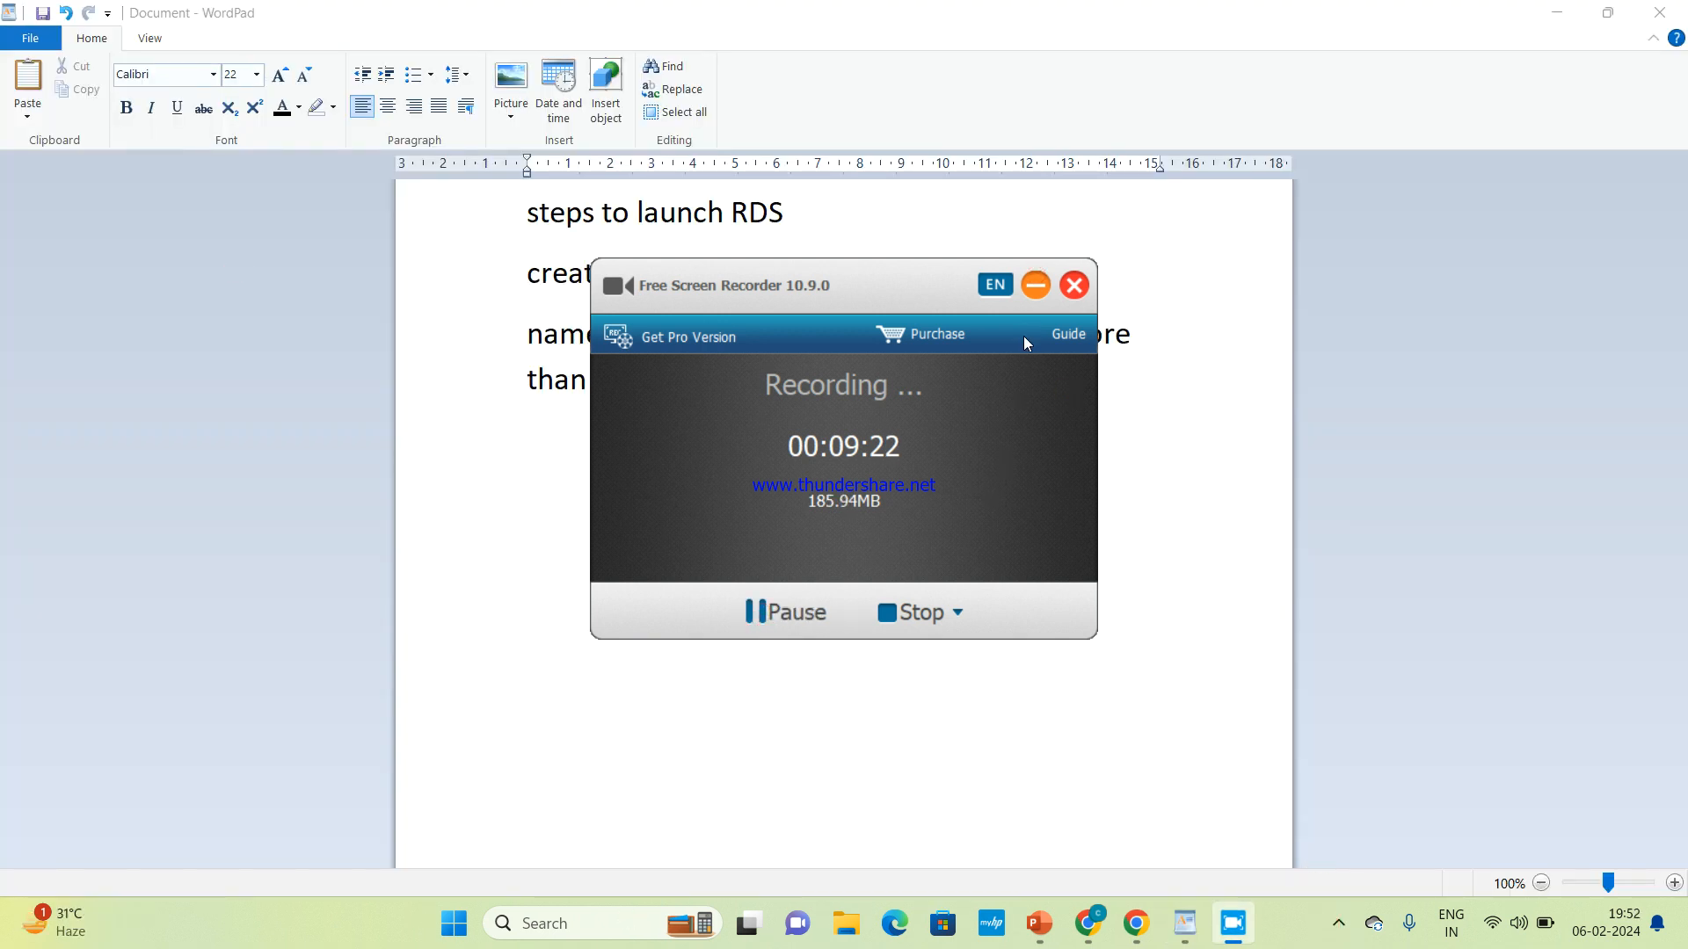
pyautogui.click(1036, 287)
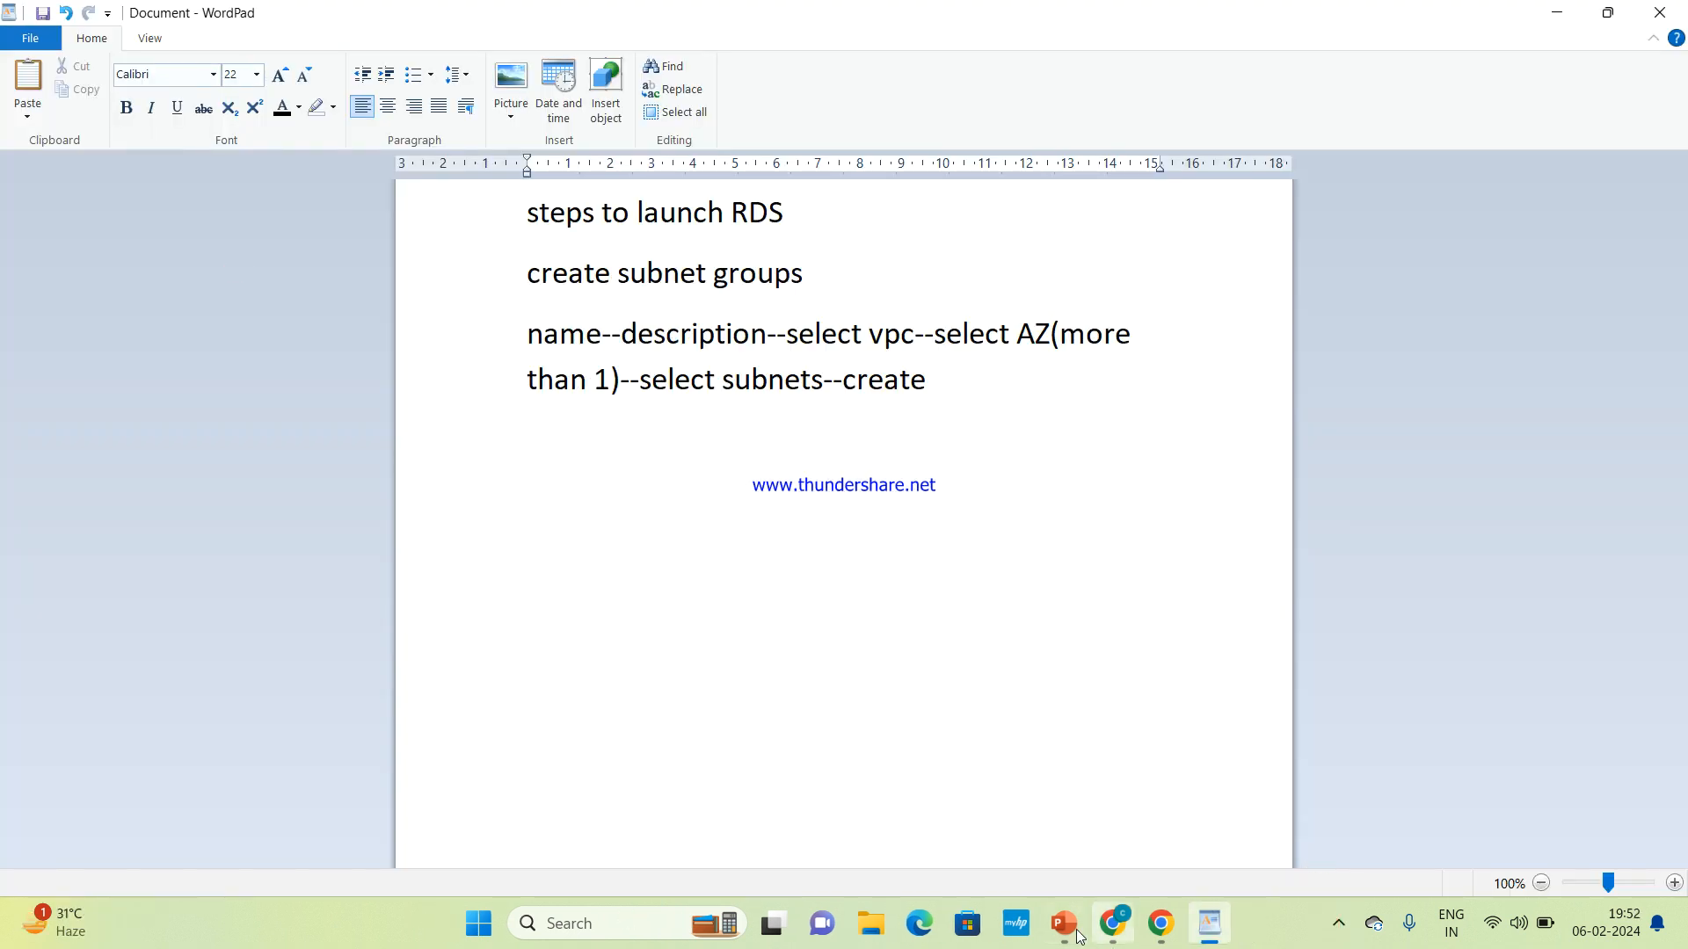
# Check the lab sequence on the labs slide in PowerPoint, and return to the RDS console in Chrome
pyautogui.moveTo(1040, 923)
pyautogui.click(1056, 833)
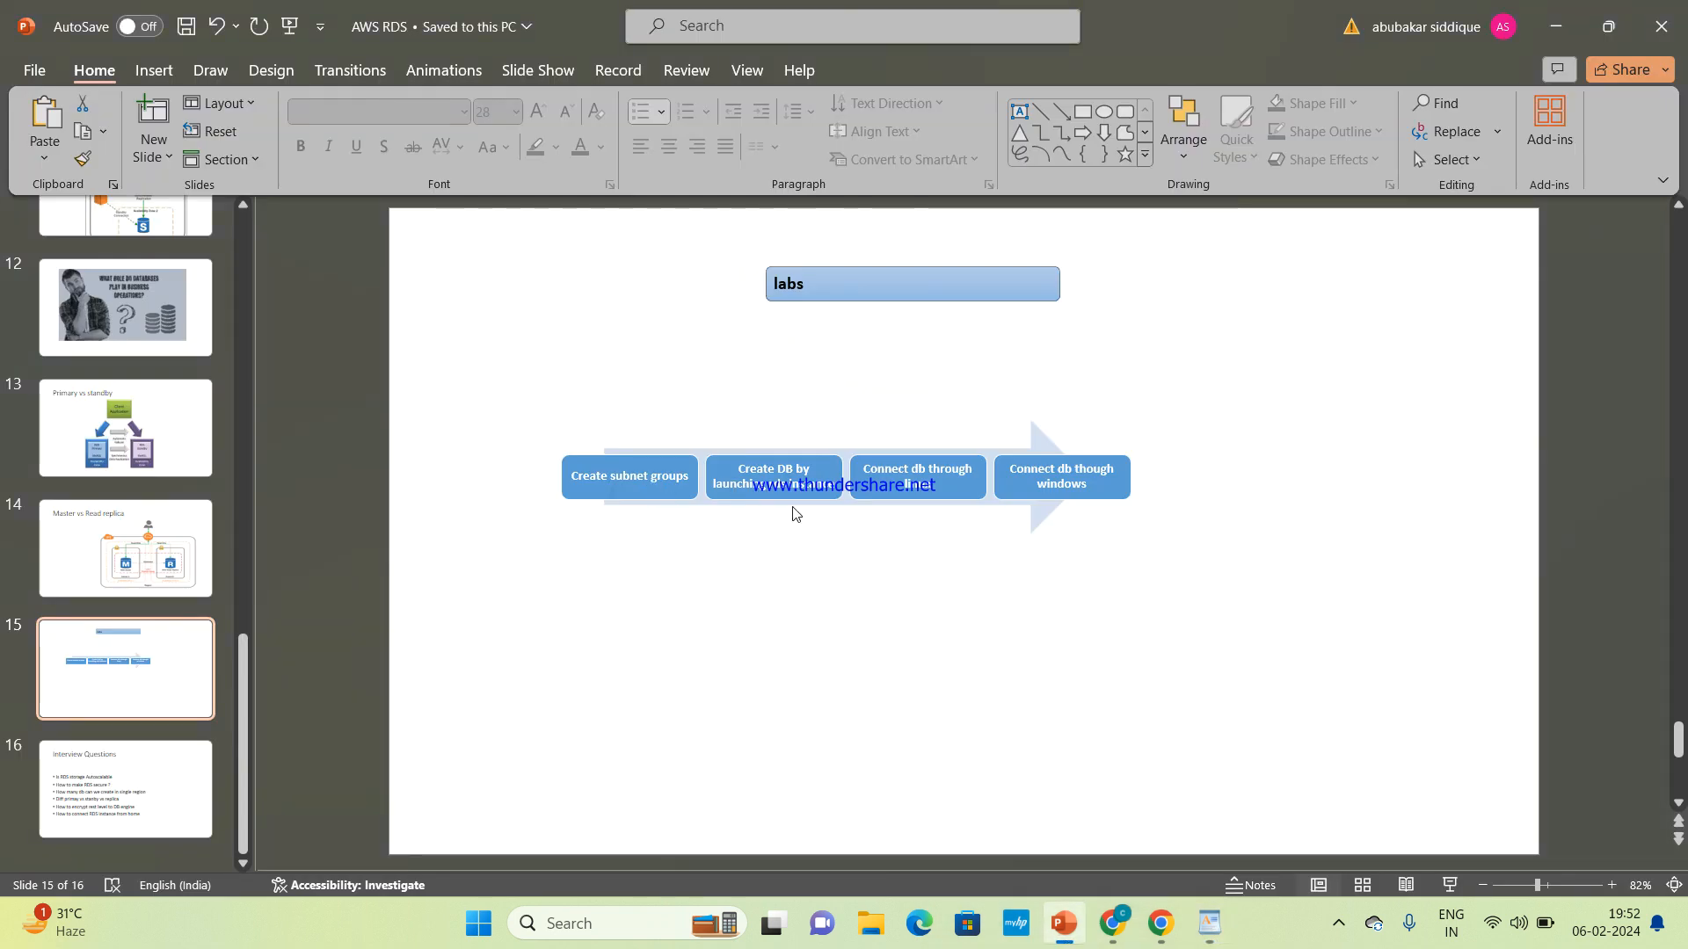
pyautogui.moveTo(1113, 923)
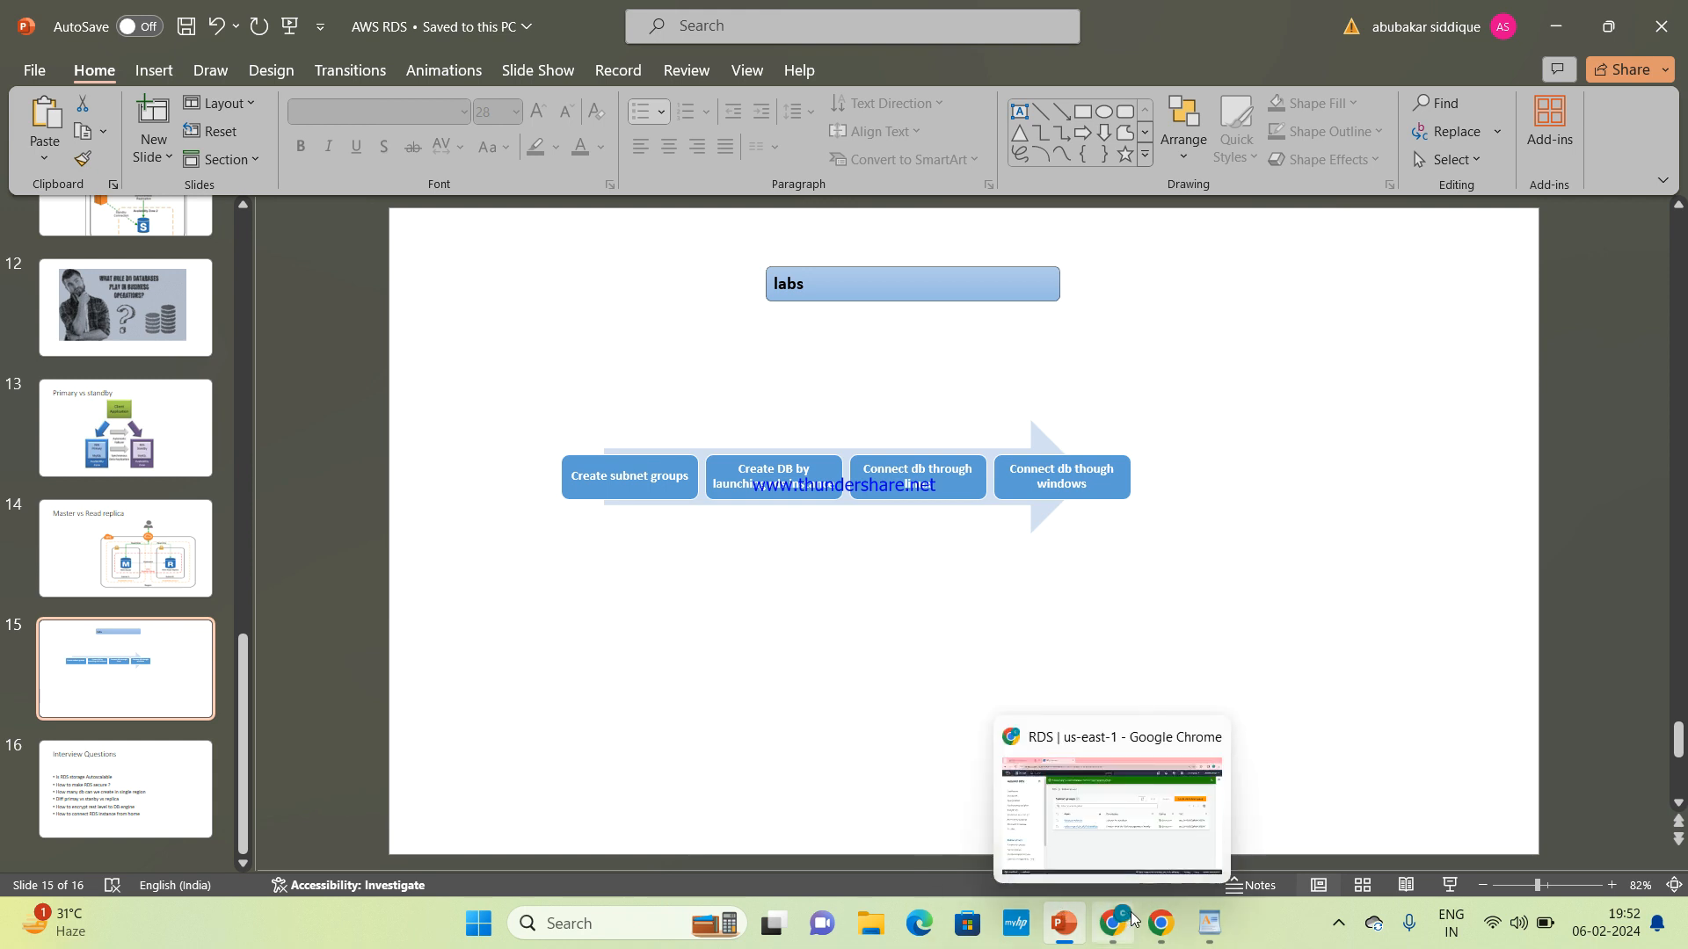
pyautogui.click(1088, 846)
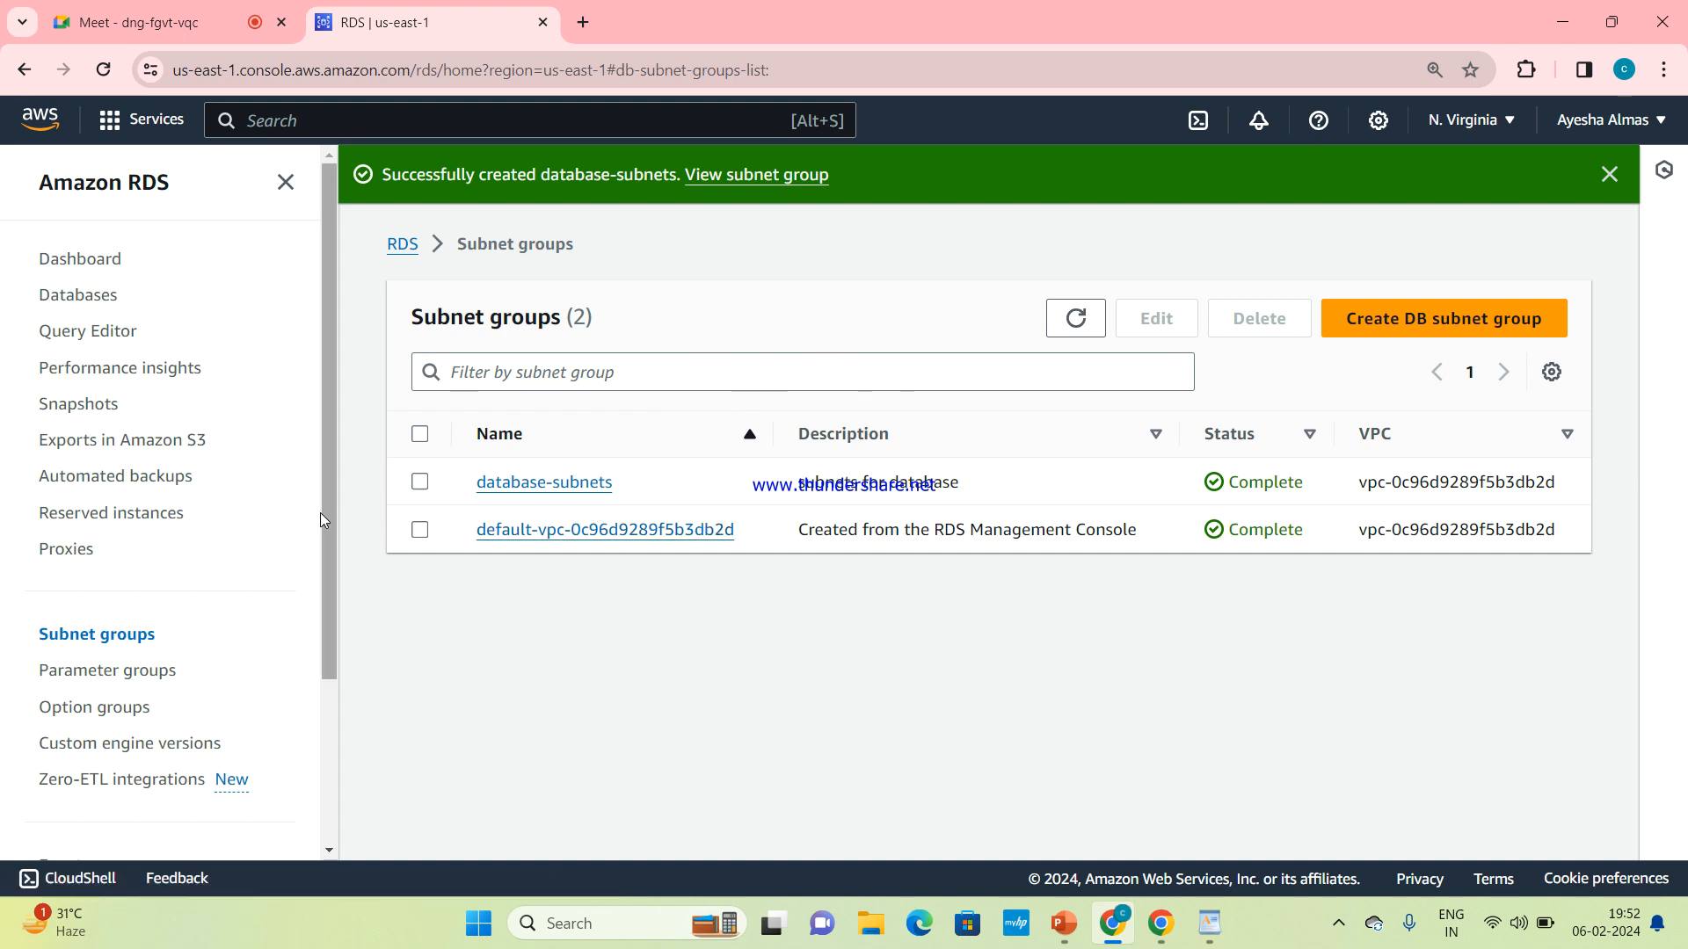
# Open the RDS Databases page, dismiss the success and Aurora I/O-Optimized banners, and start creating a database
pyautogui.click(97, 296)
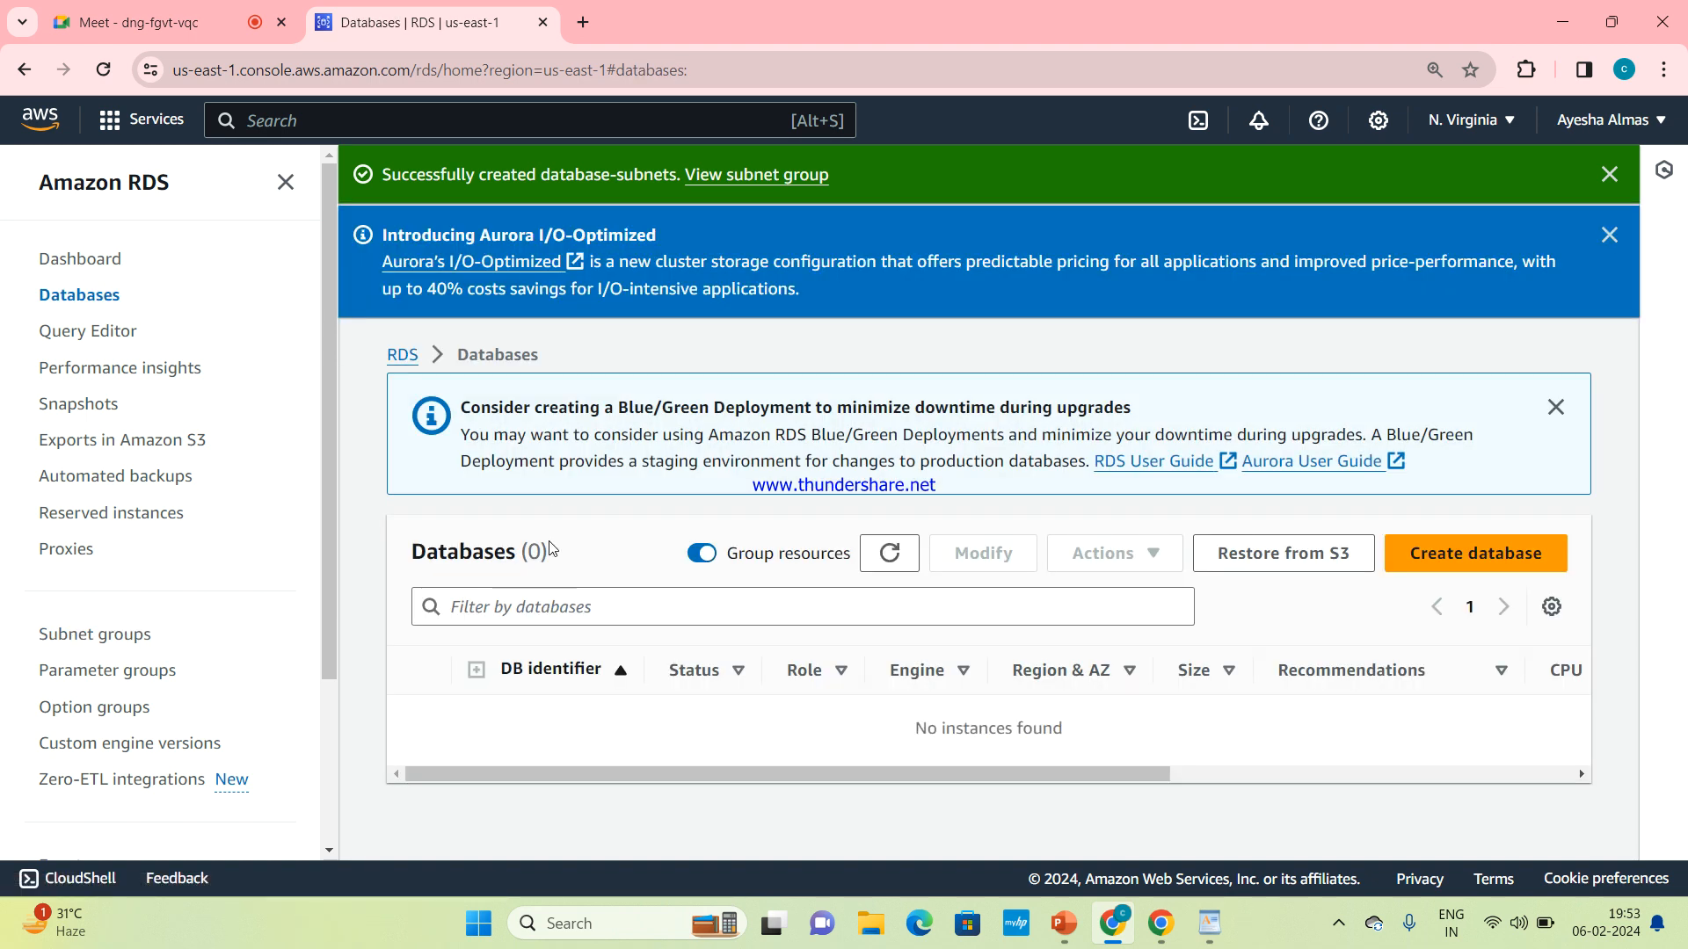
pyautogui.click(1609, 235)
pyautogui.click(1609, 174)
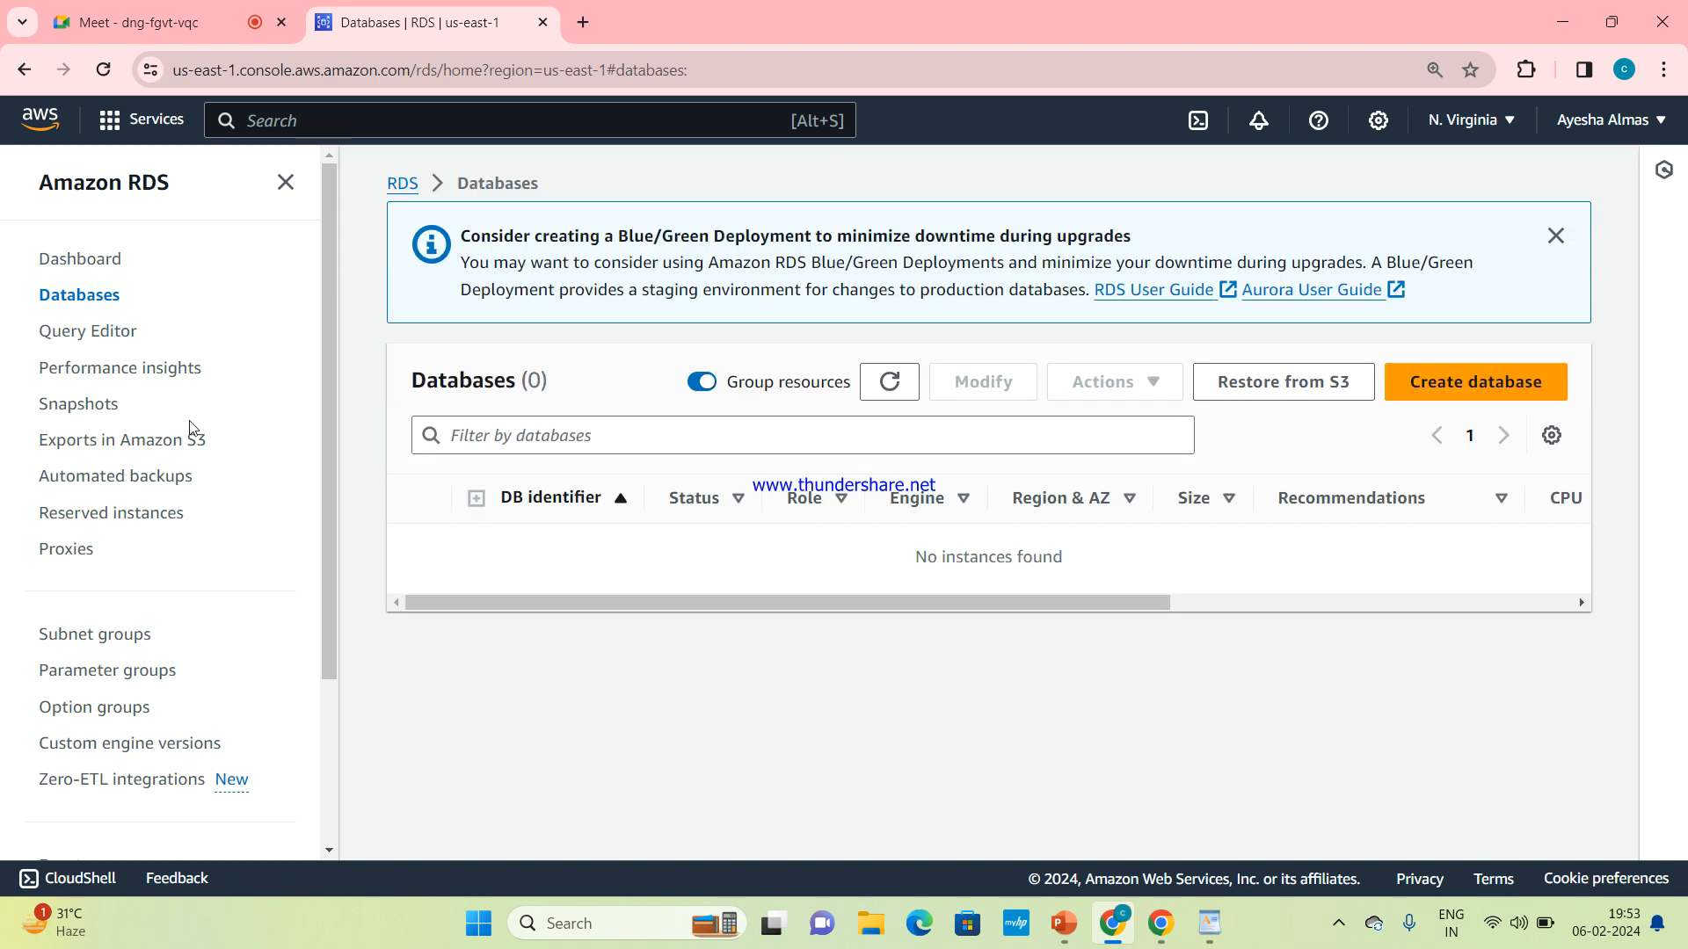
pyautogui.click(94, 294)
pyautogui.click(1468, 379)
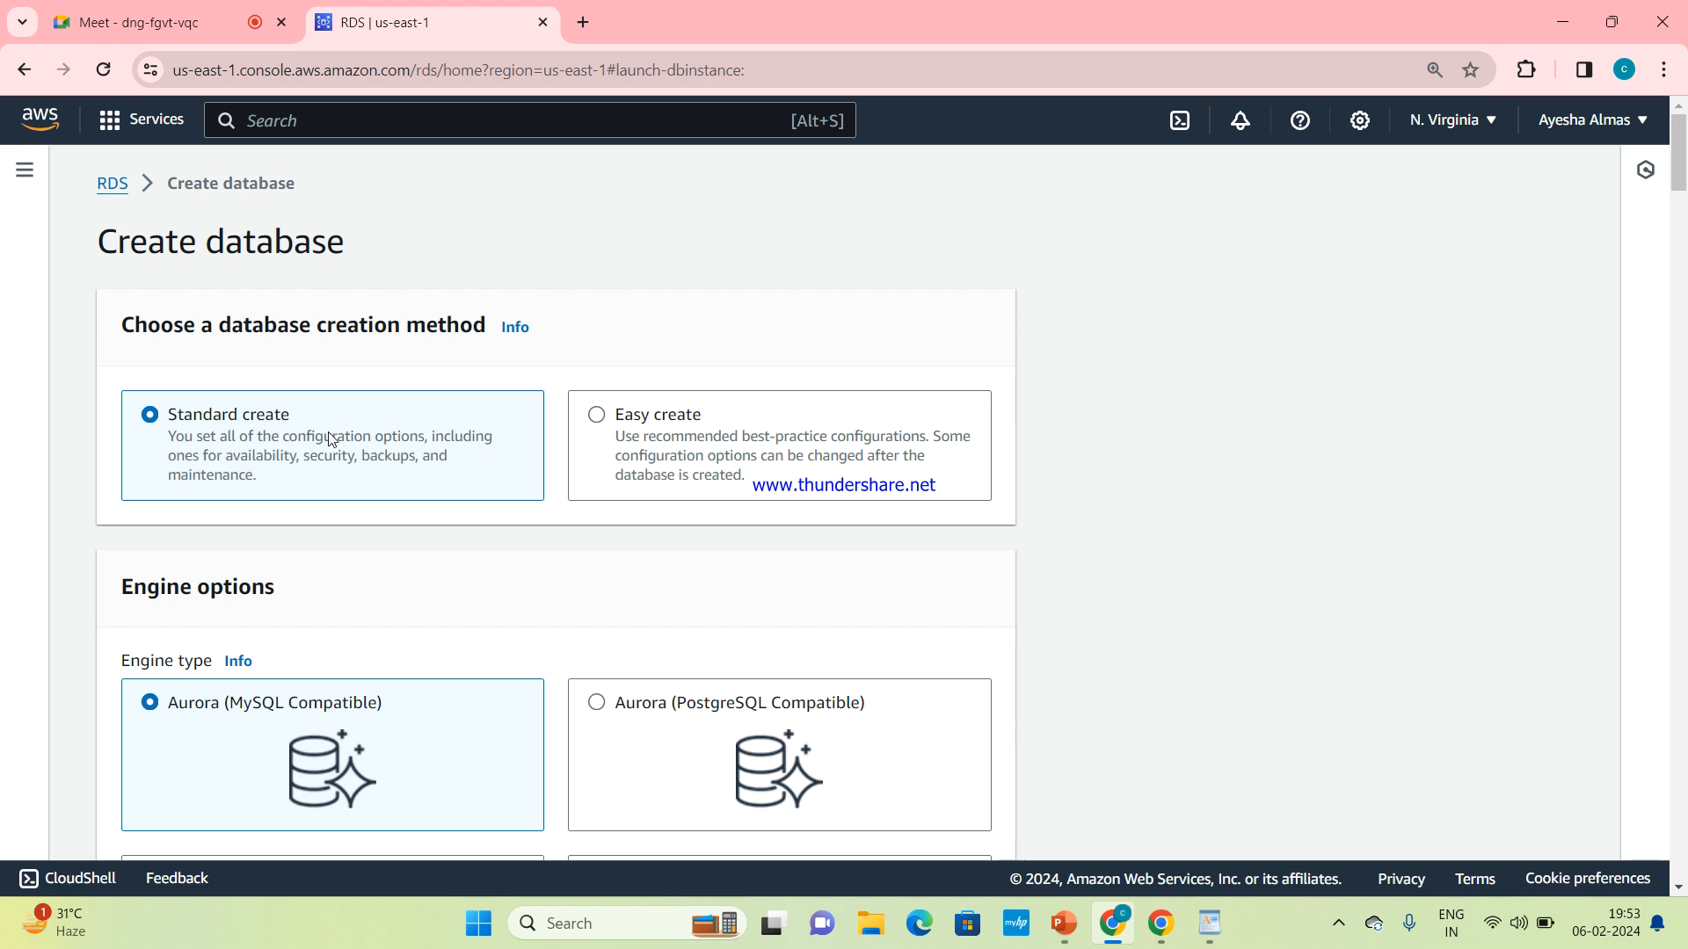
# Try Easy create as the database creation method and review its configuration form
pyautogui.click(669, 427)
pyautogui.scroll(-3, 663, 429)
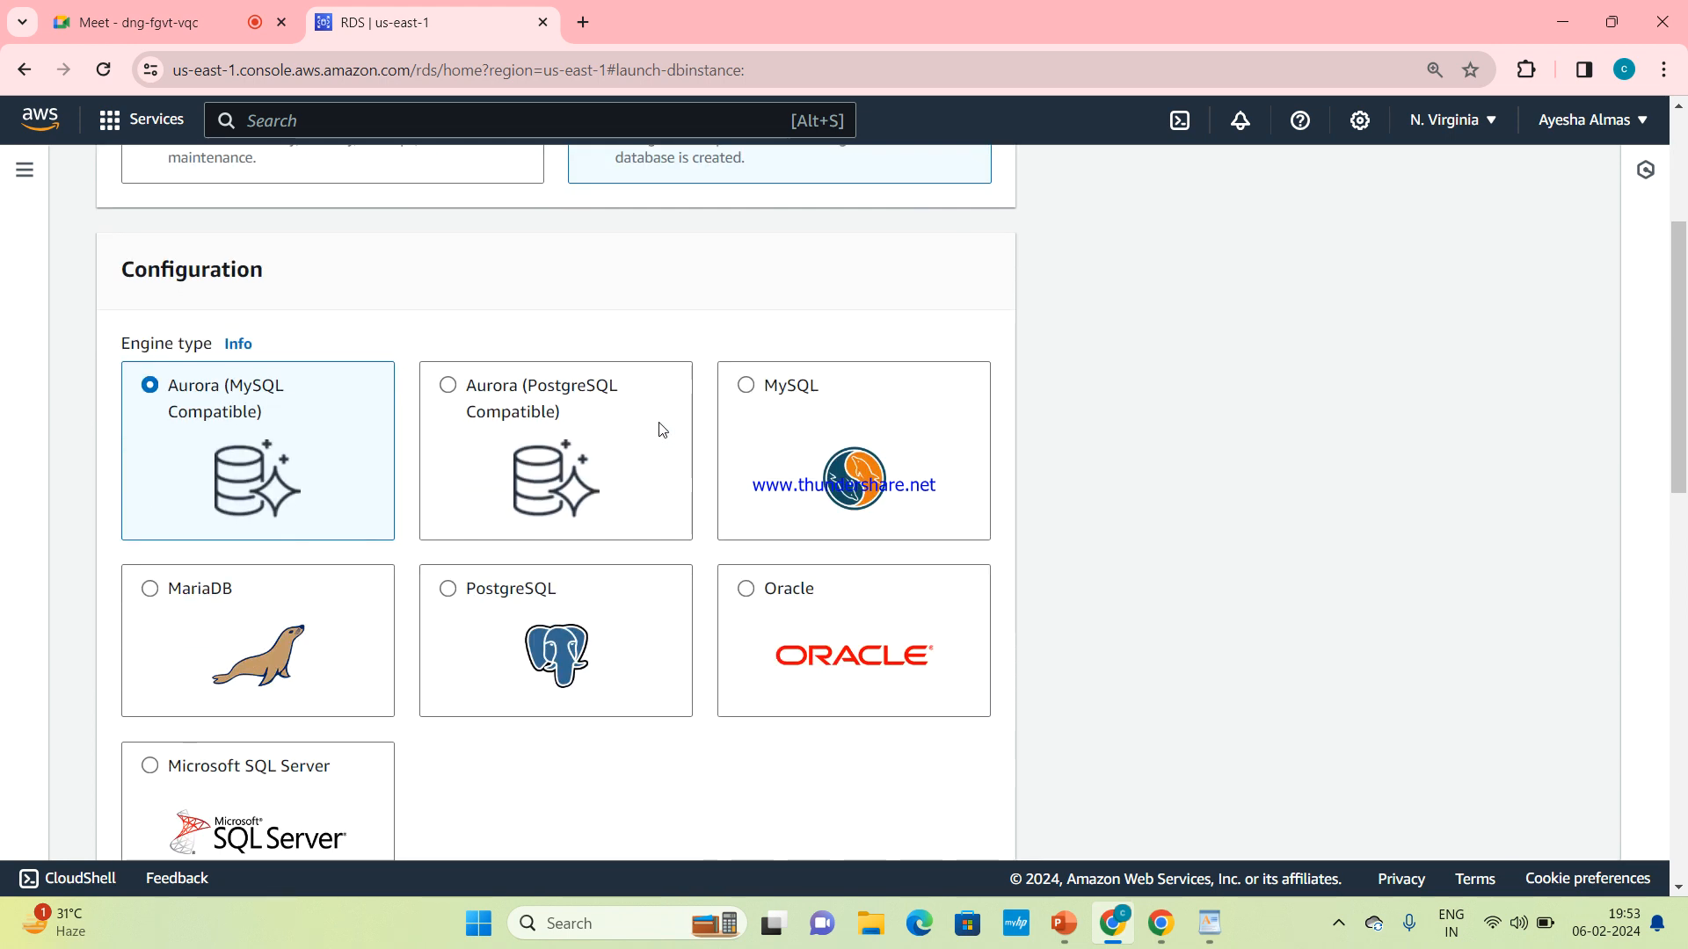
pyautogui.scroll(-6, 662, 430)
pyautogui.scroll(-5, 663, 430)
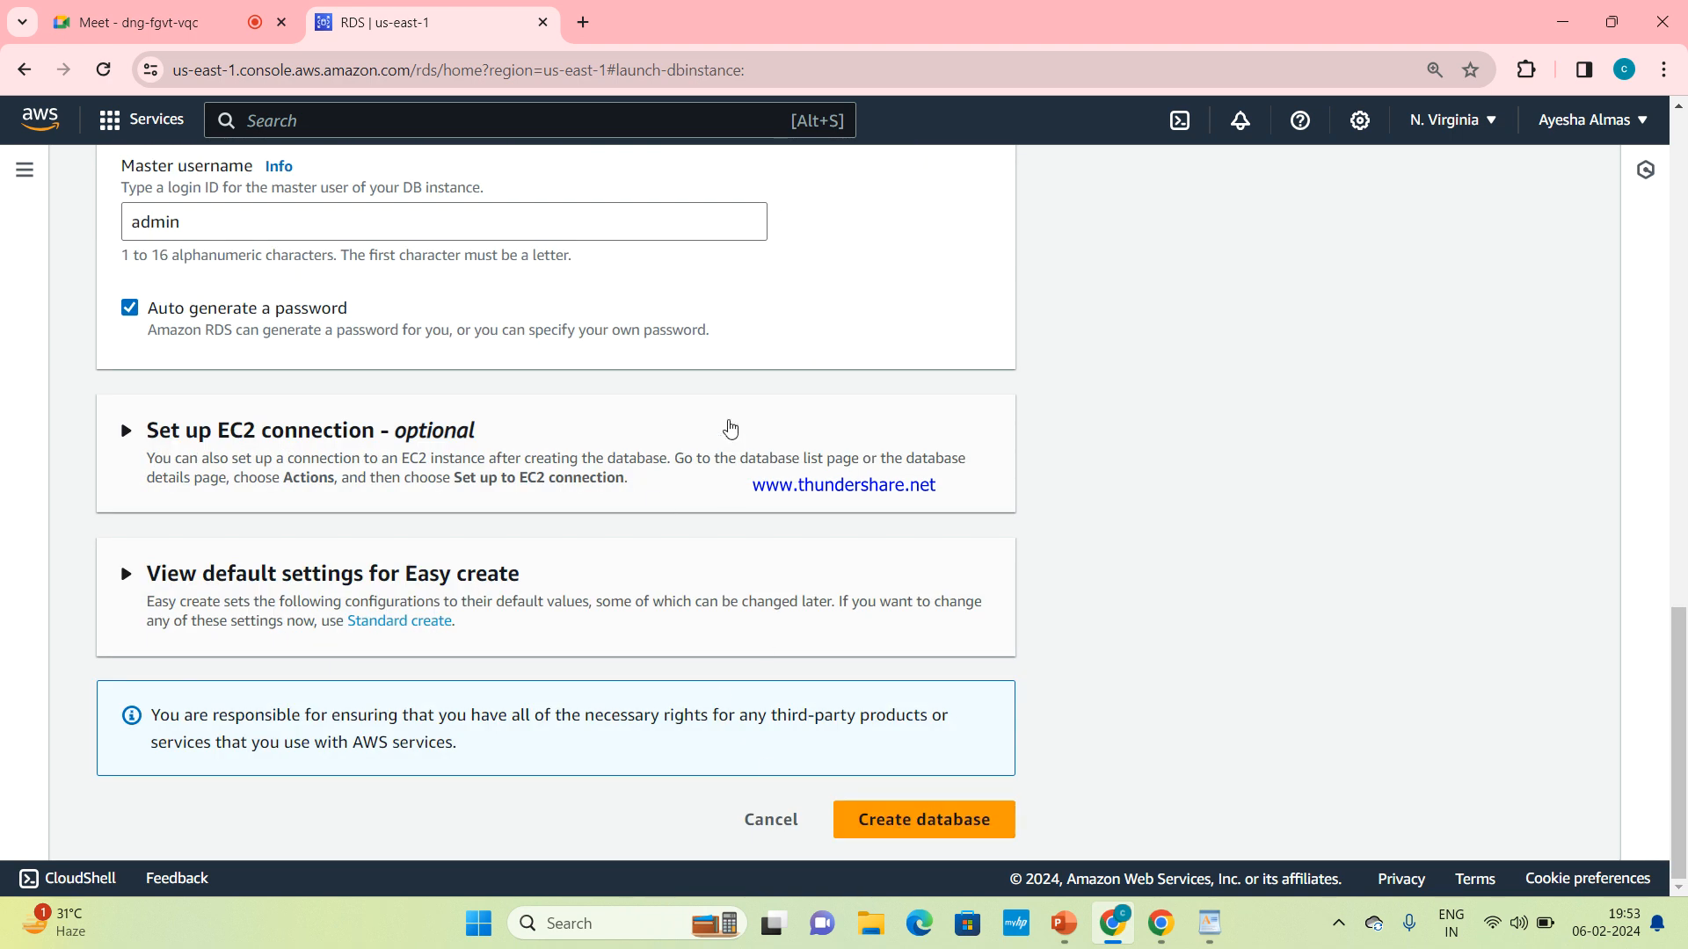
pyautogui.scroll(15, 727, 426)
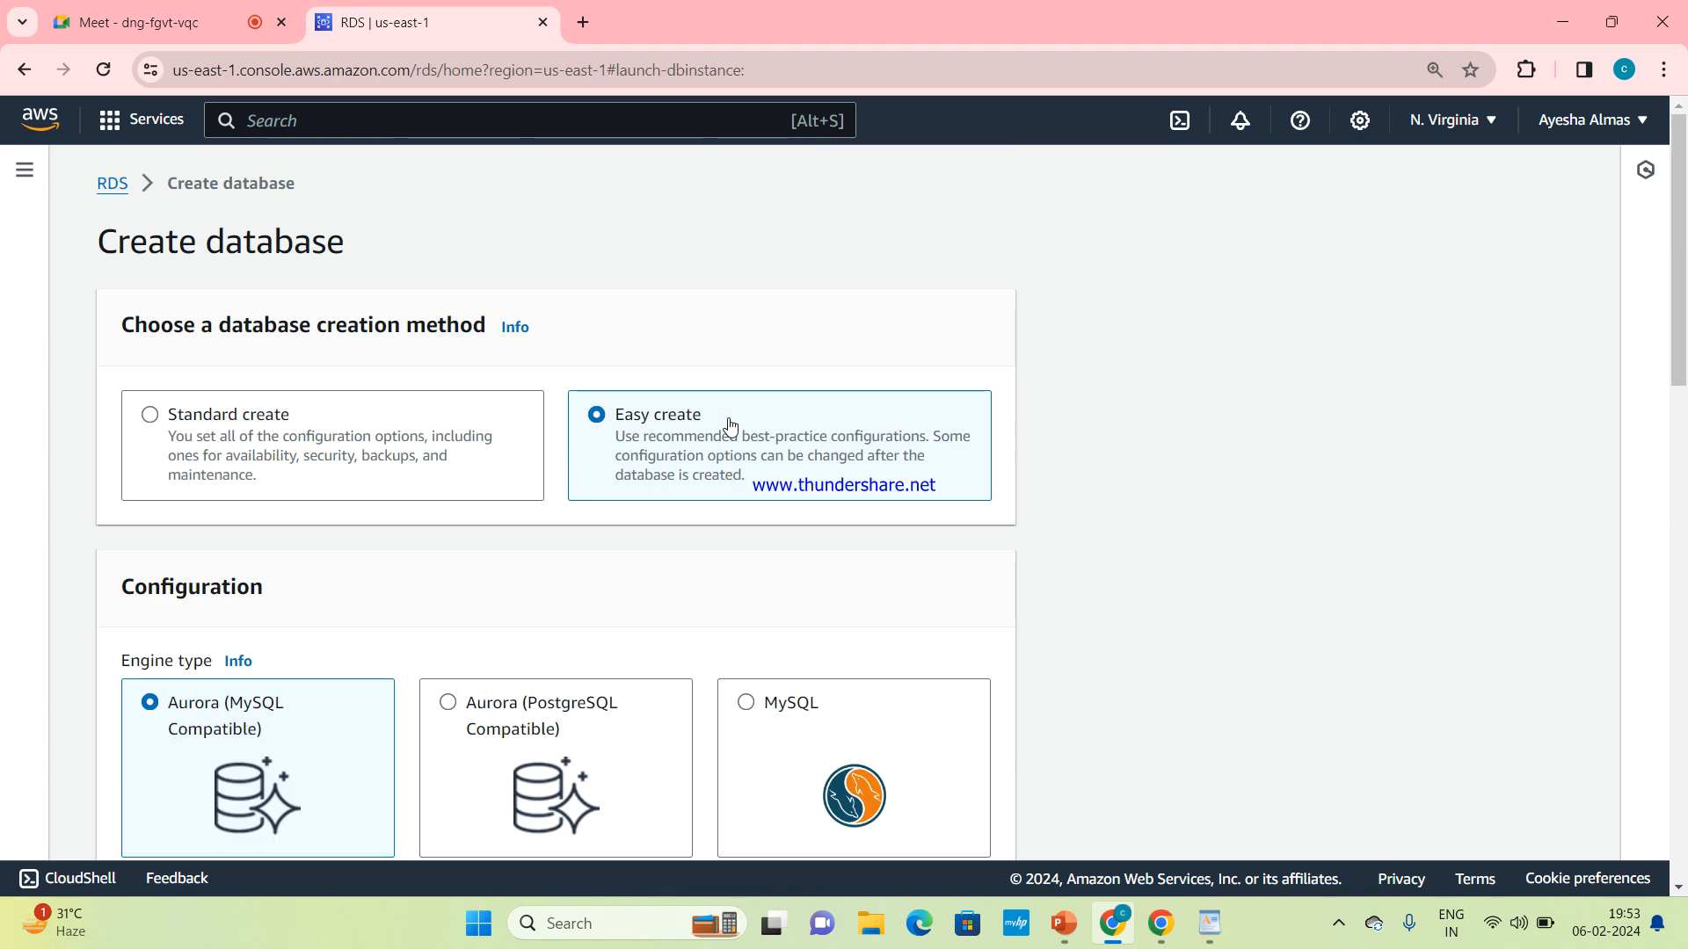
# Select Standard create as the database creation method and look over the available engine types
pyautogui.click(343, 419)
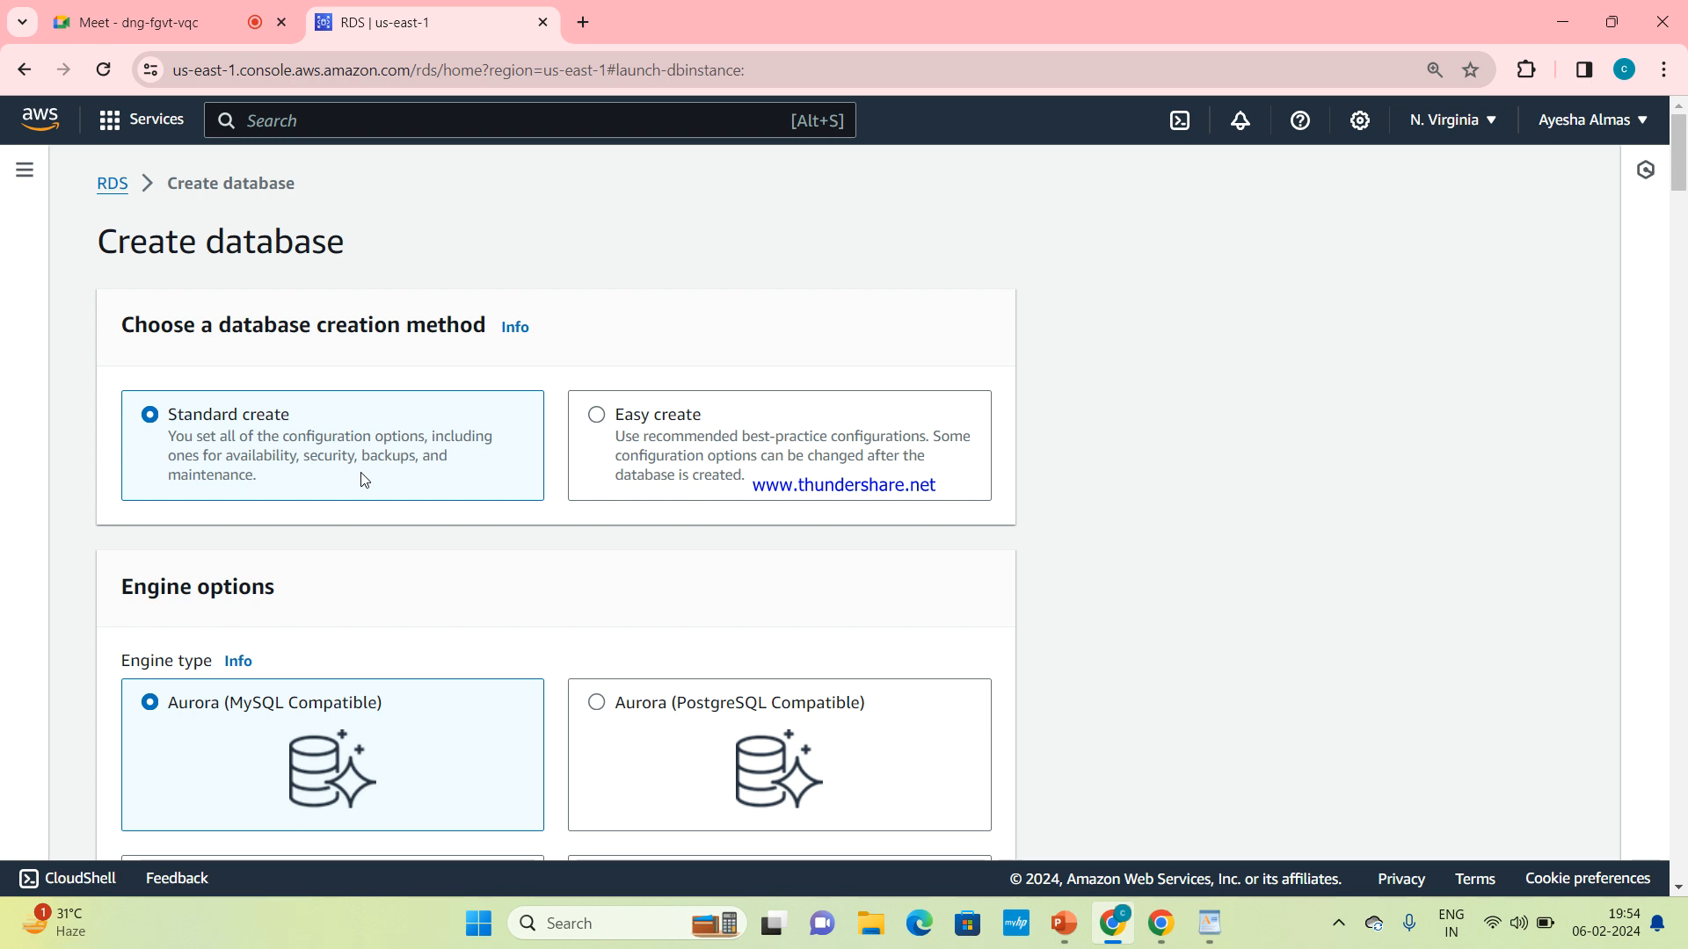
pyautogui.scroll(-3, 365, 479)
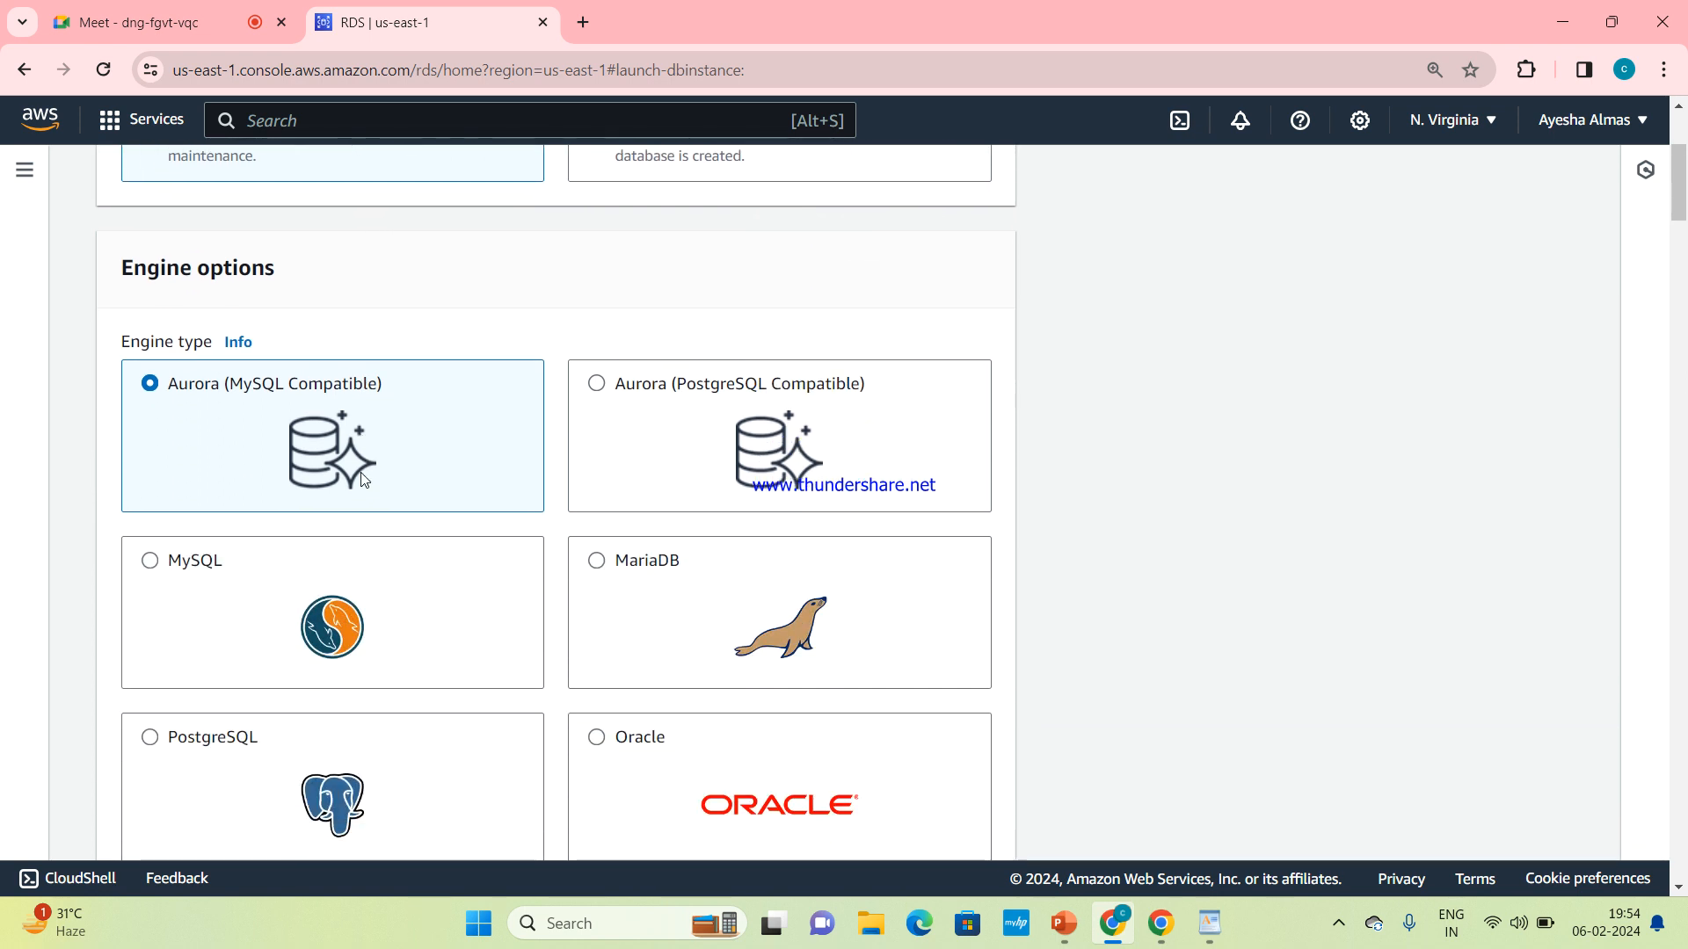
pyautogui.scroll(-2, 364, 479)
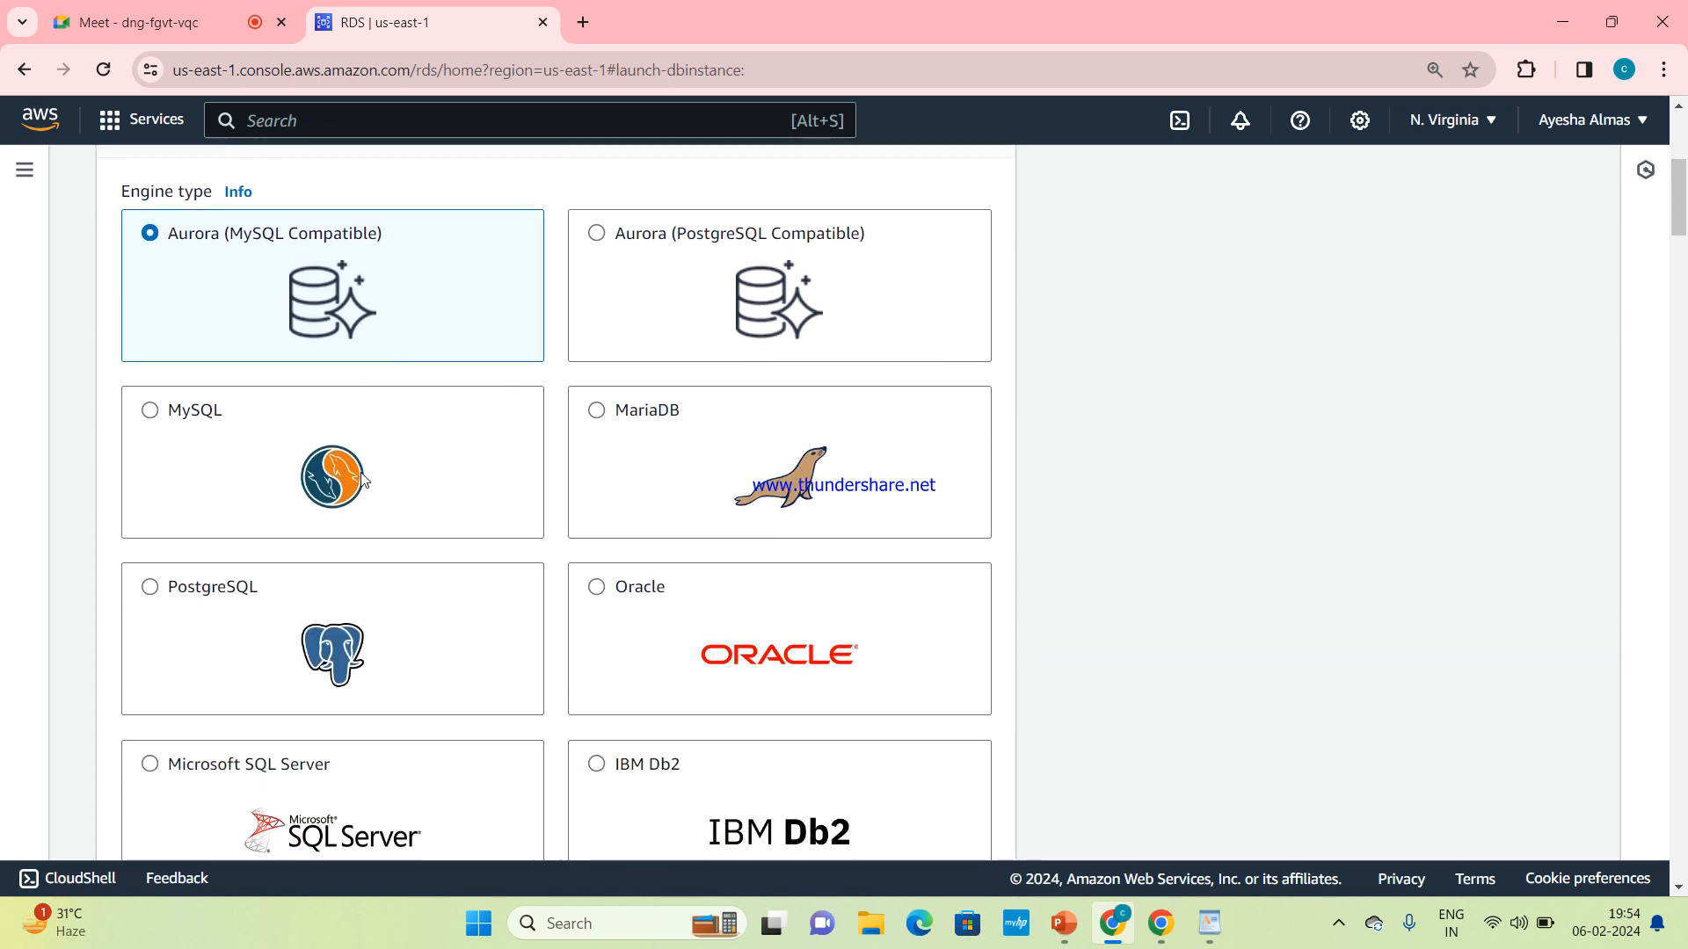
pyautogui.scroll(-1, 365, 479)
pyautogui.scroll(2, 365, 479)
pyautogui.scroll(-1, 363, 479)
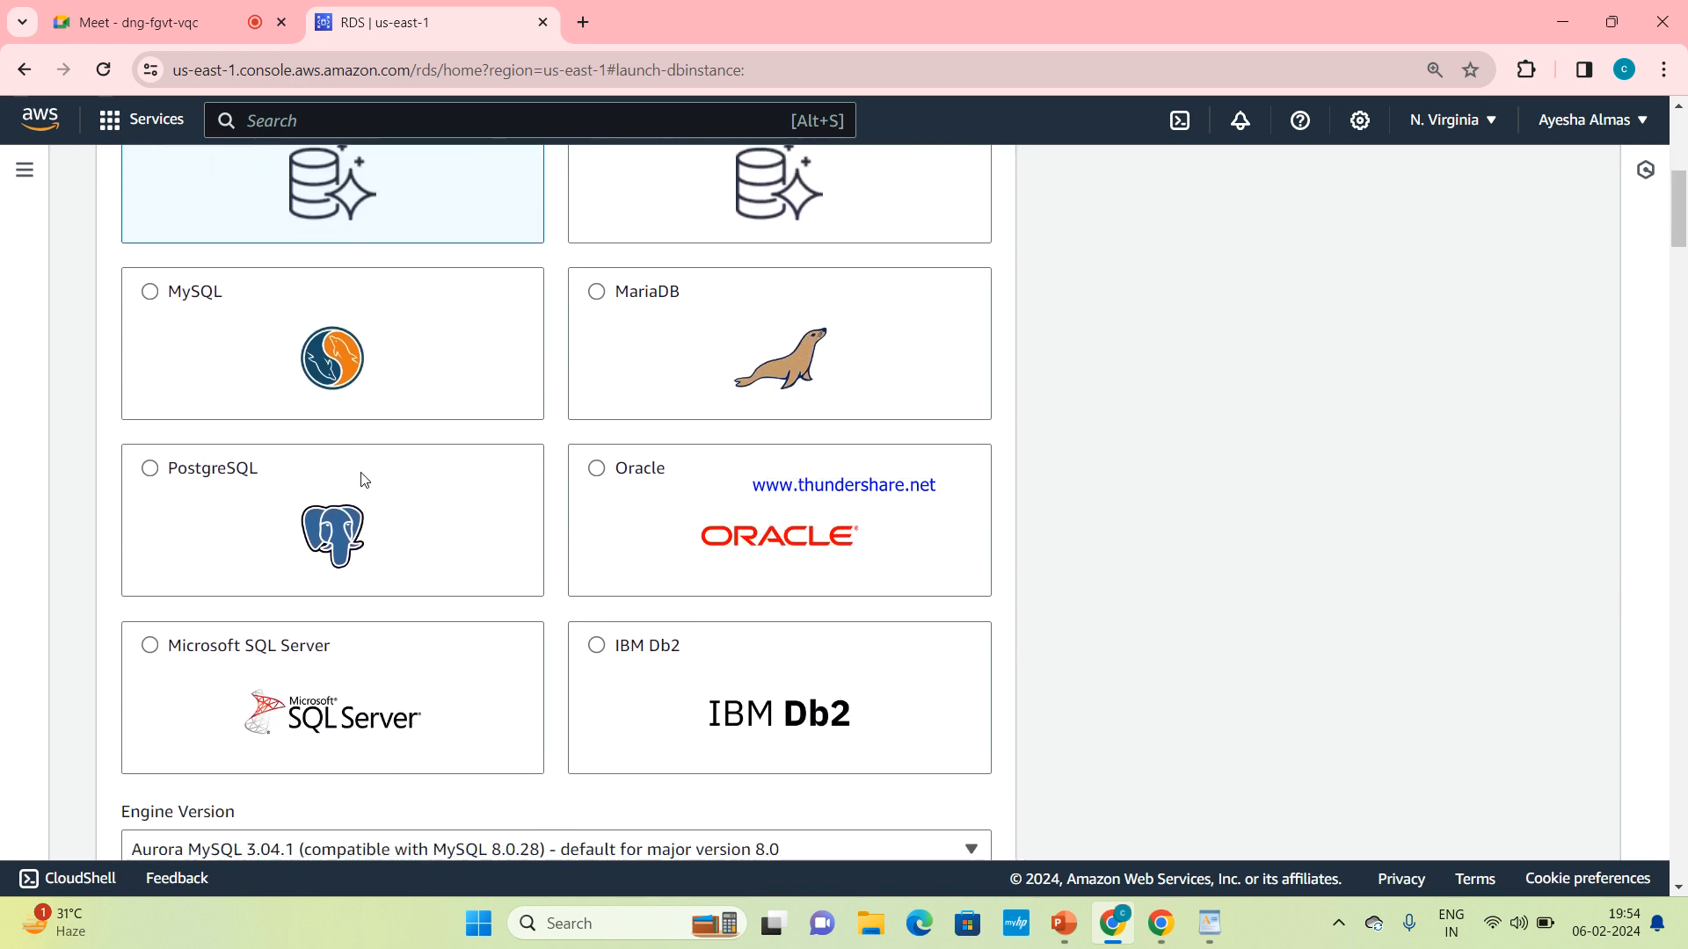
# Compare the available engine types and select MySQL as the database engine
pyautogui.scroll(2, 534, 685)
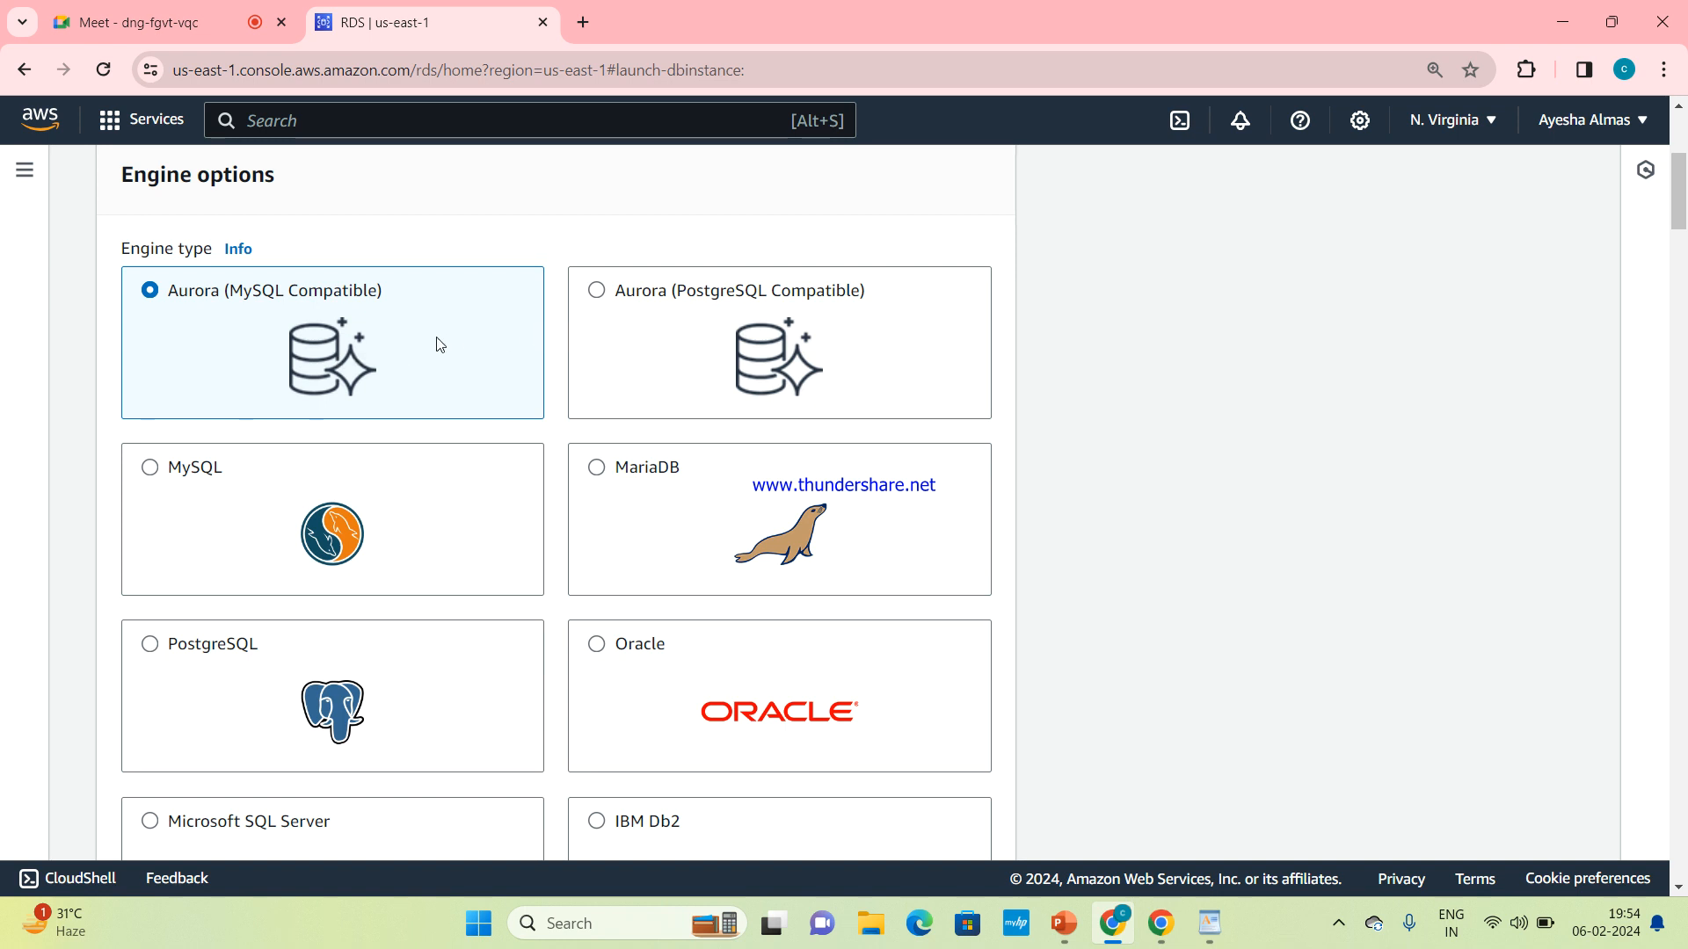
pyautogui.scroll(1, 676, 353)
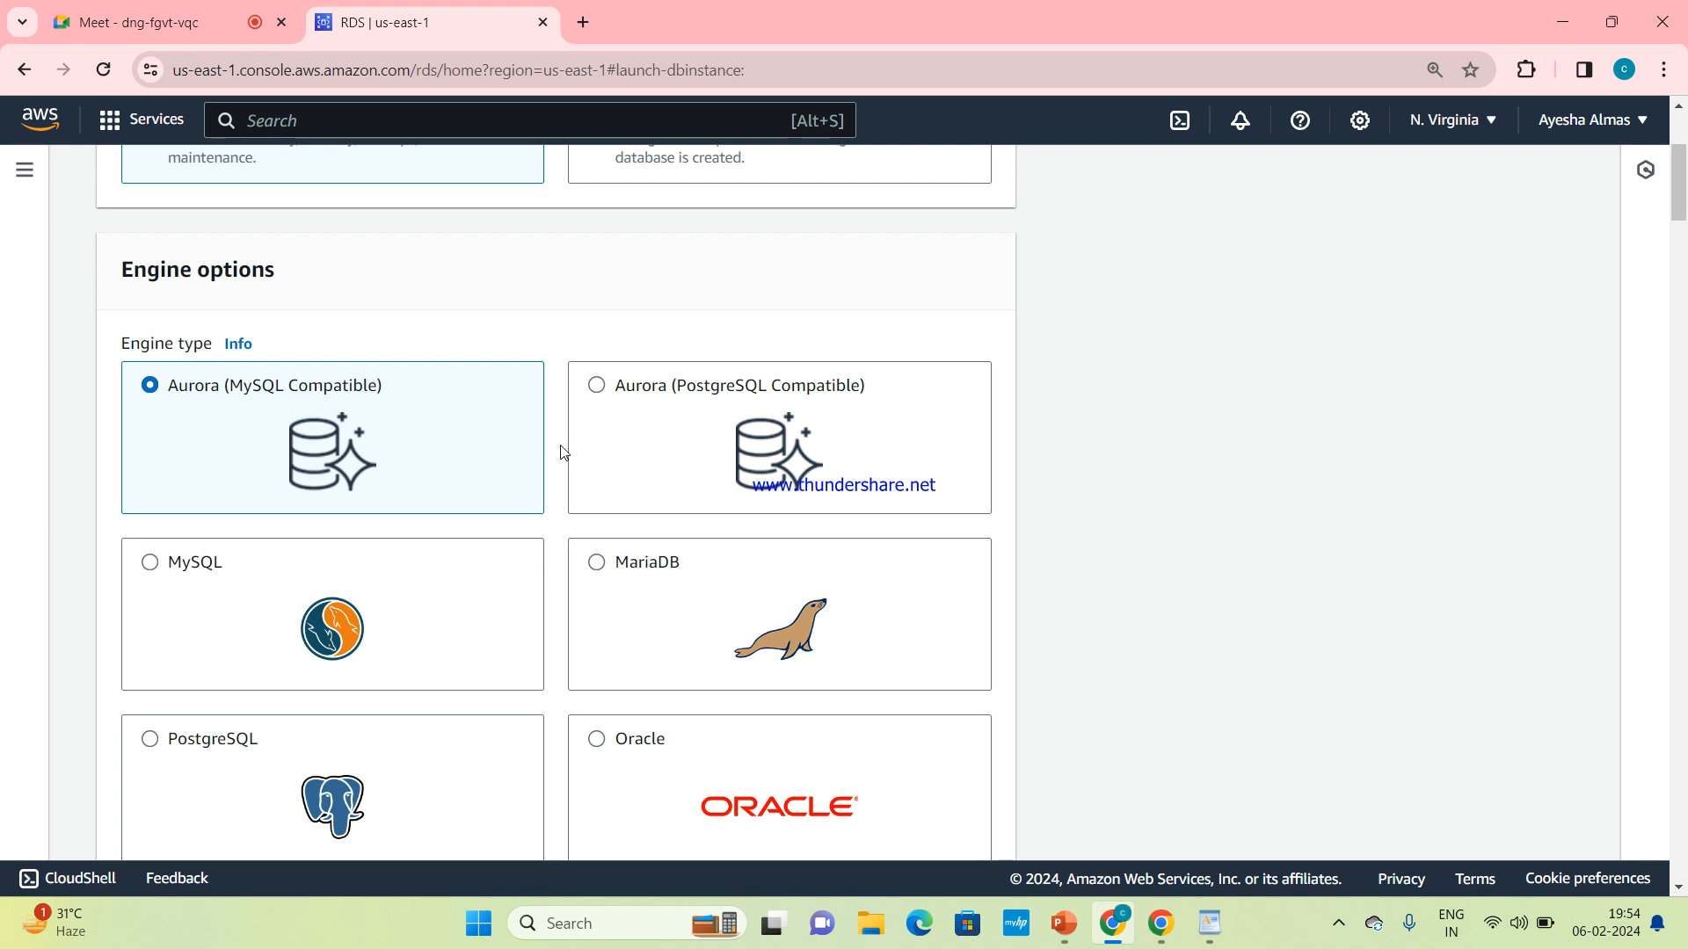
pyautogui.scroll(-2, 563, 453)
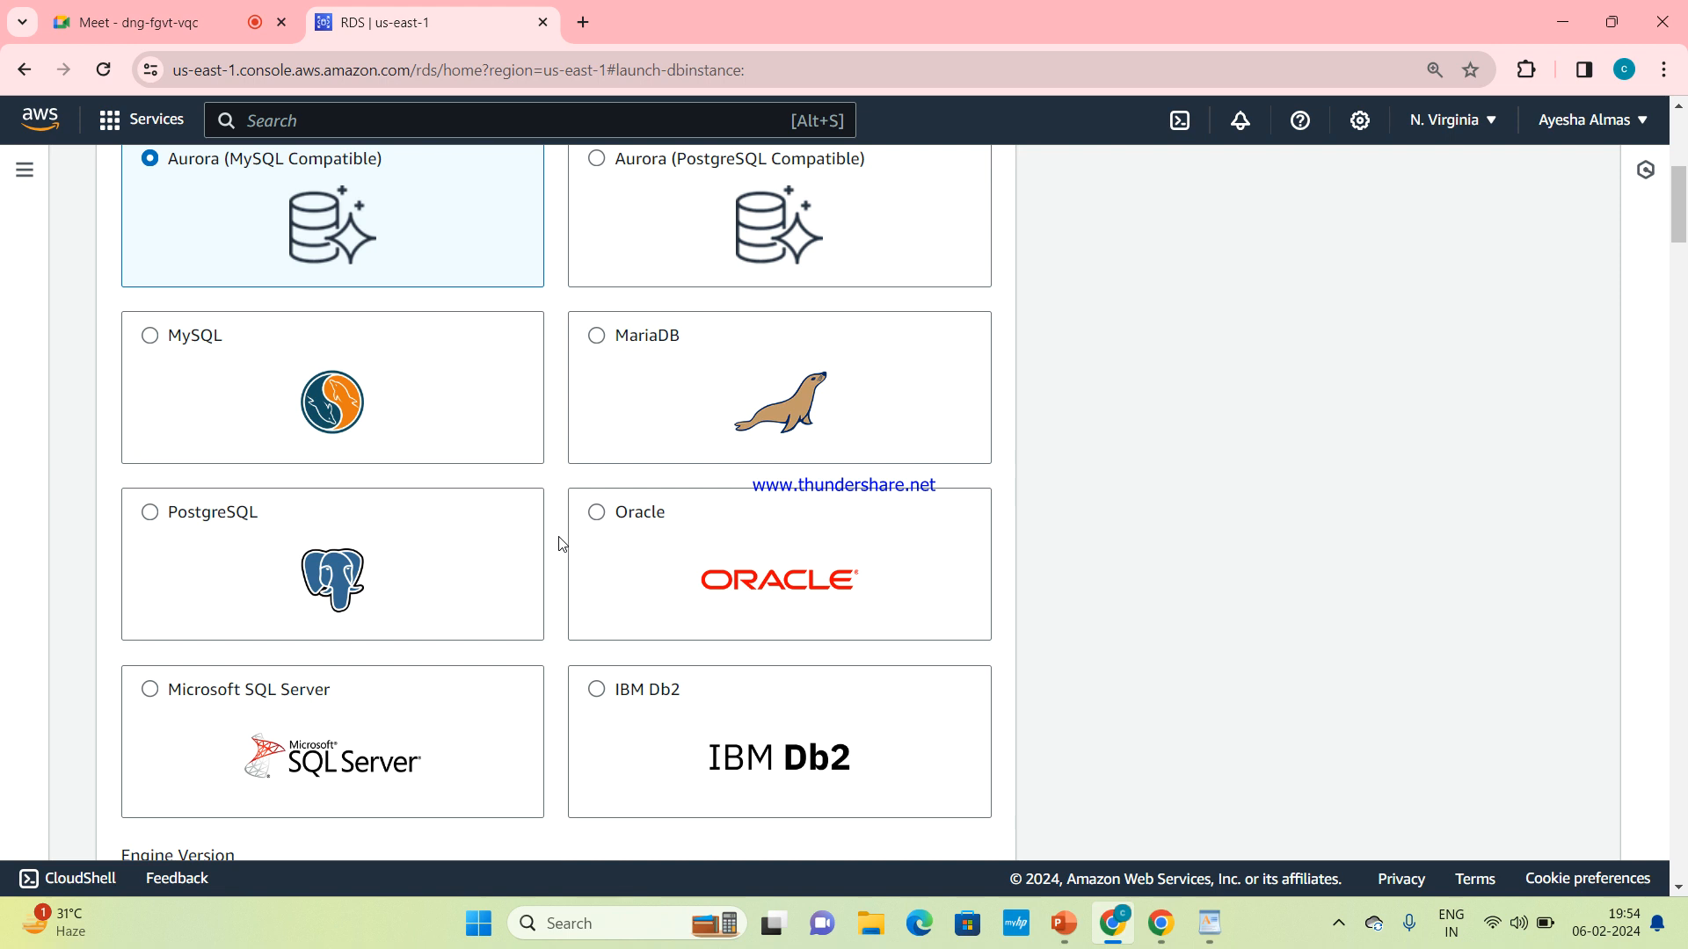
pyautogui.scroll(2, 559, 514)
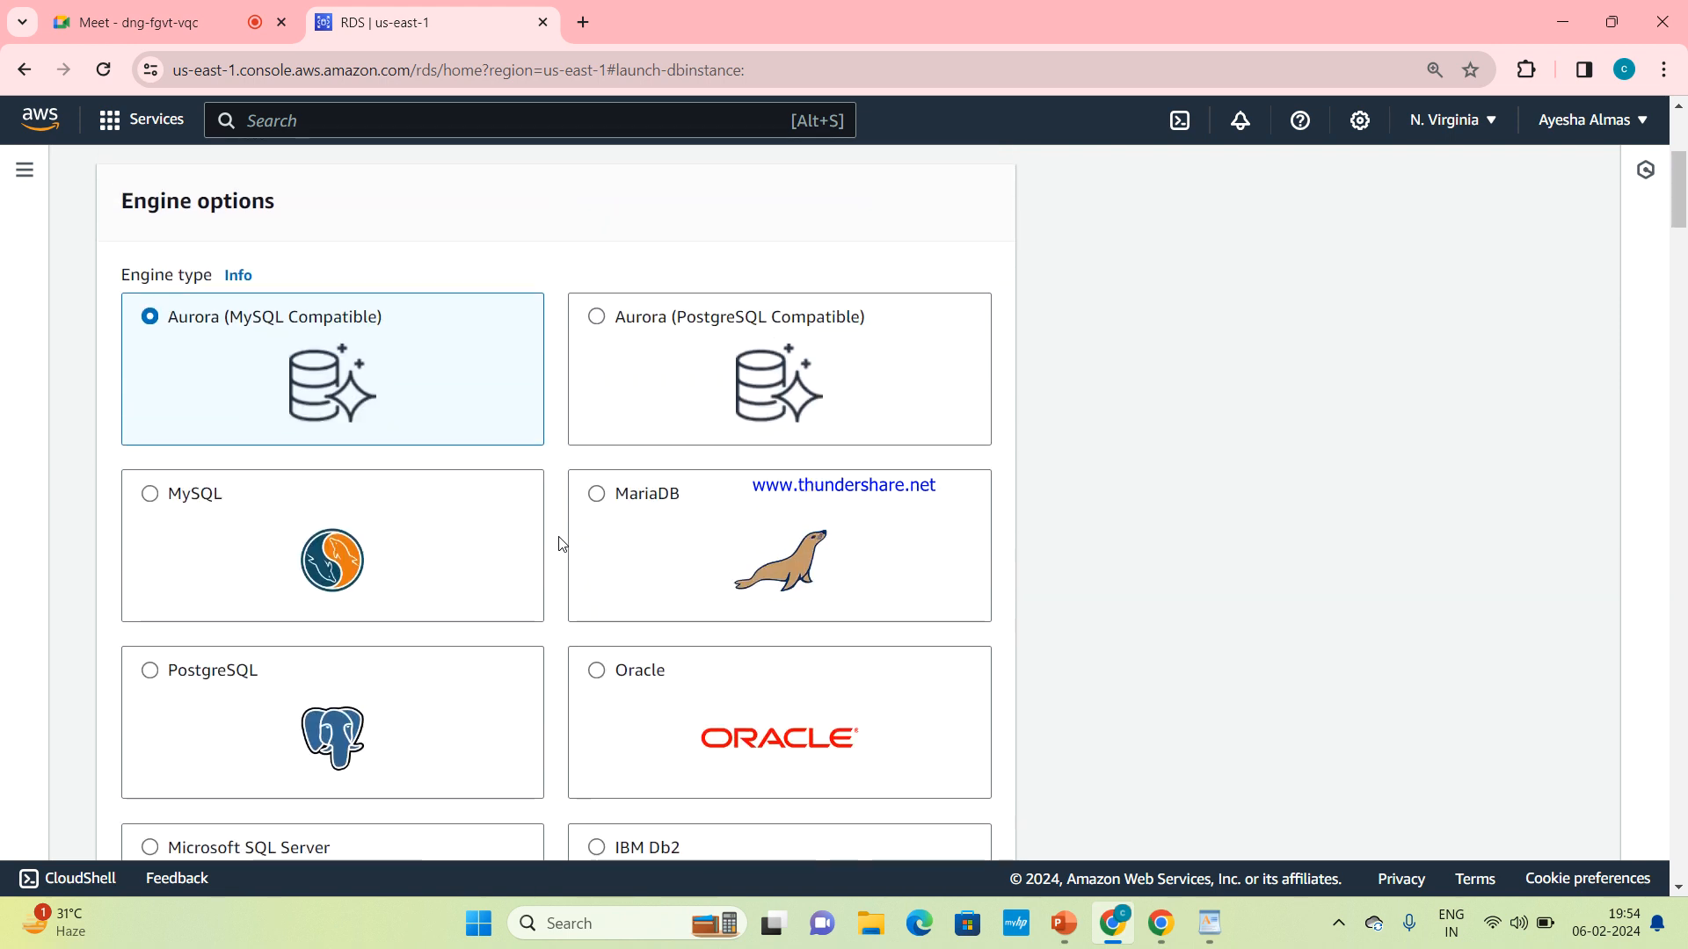
pyautogui.scroll(1, 562, 543)
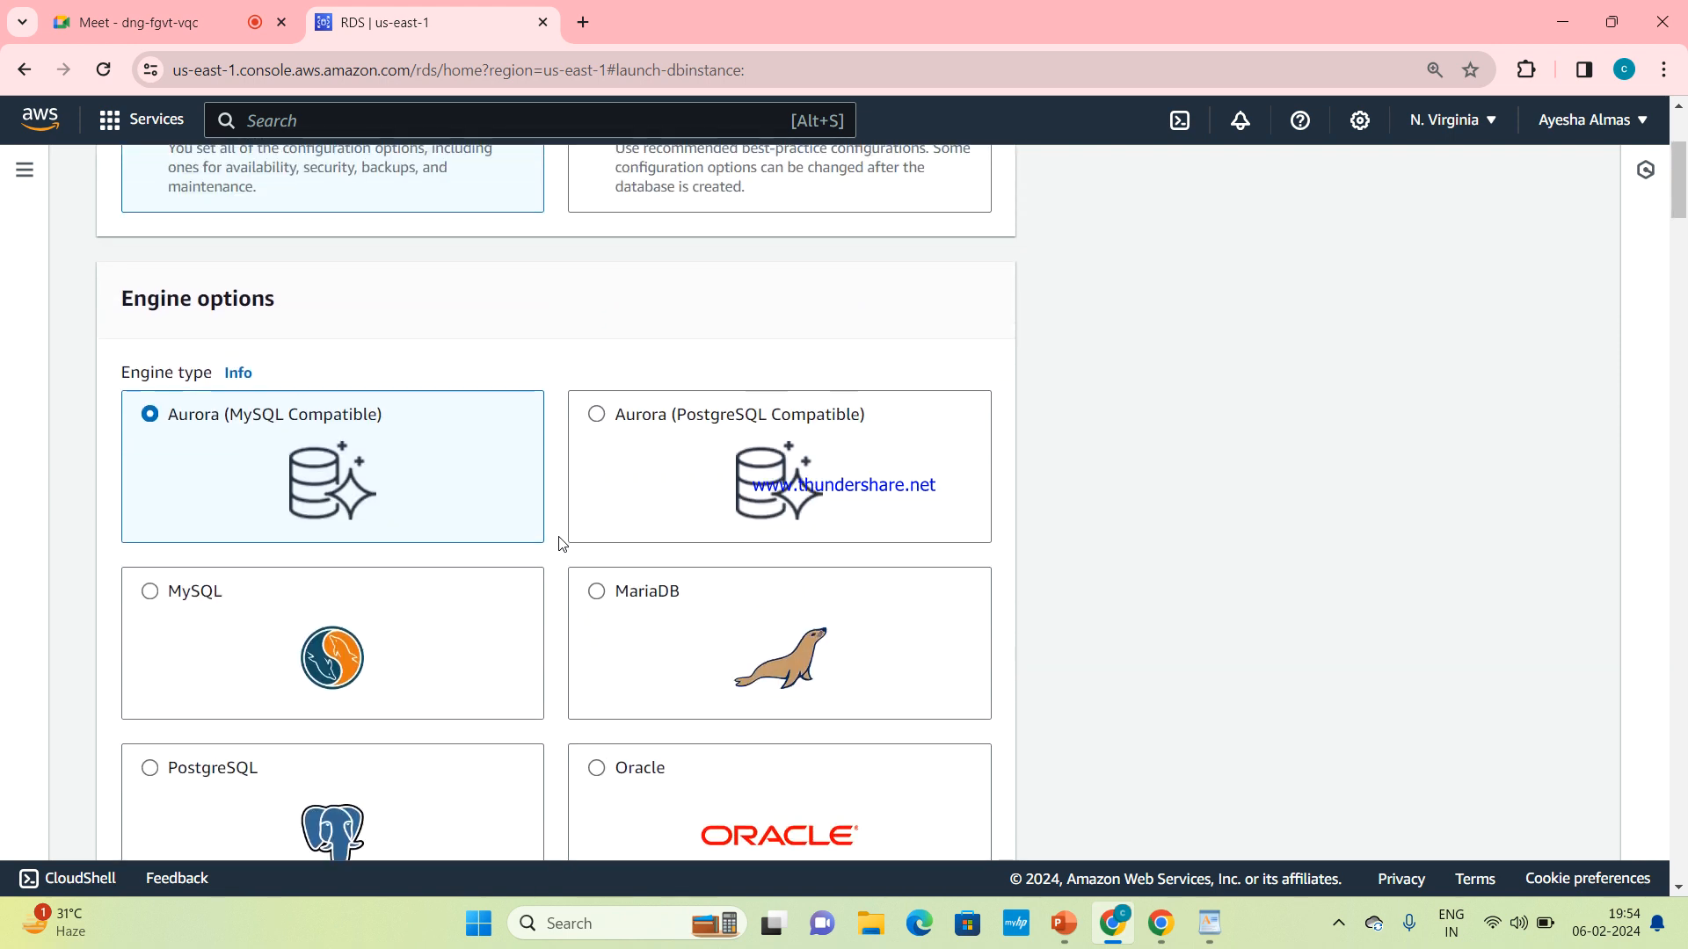
pyautogui.scroll(-1, 562, 542)
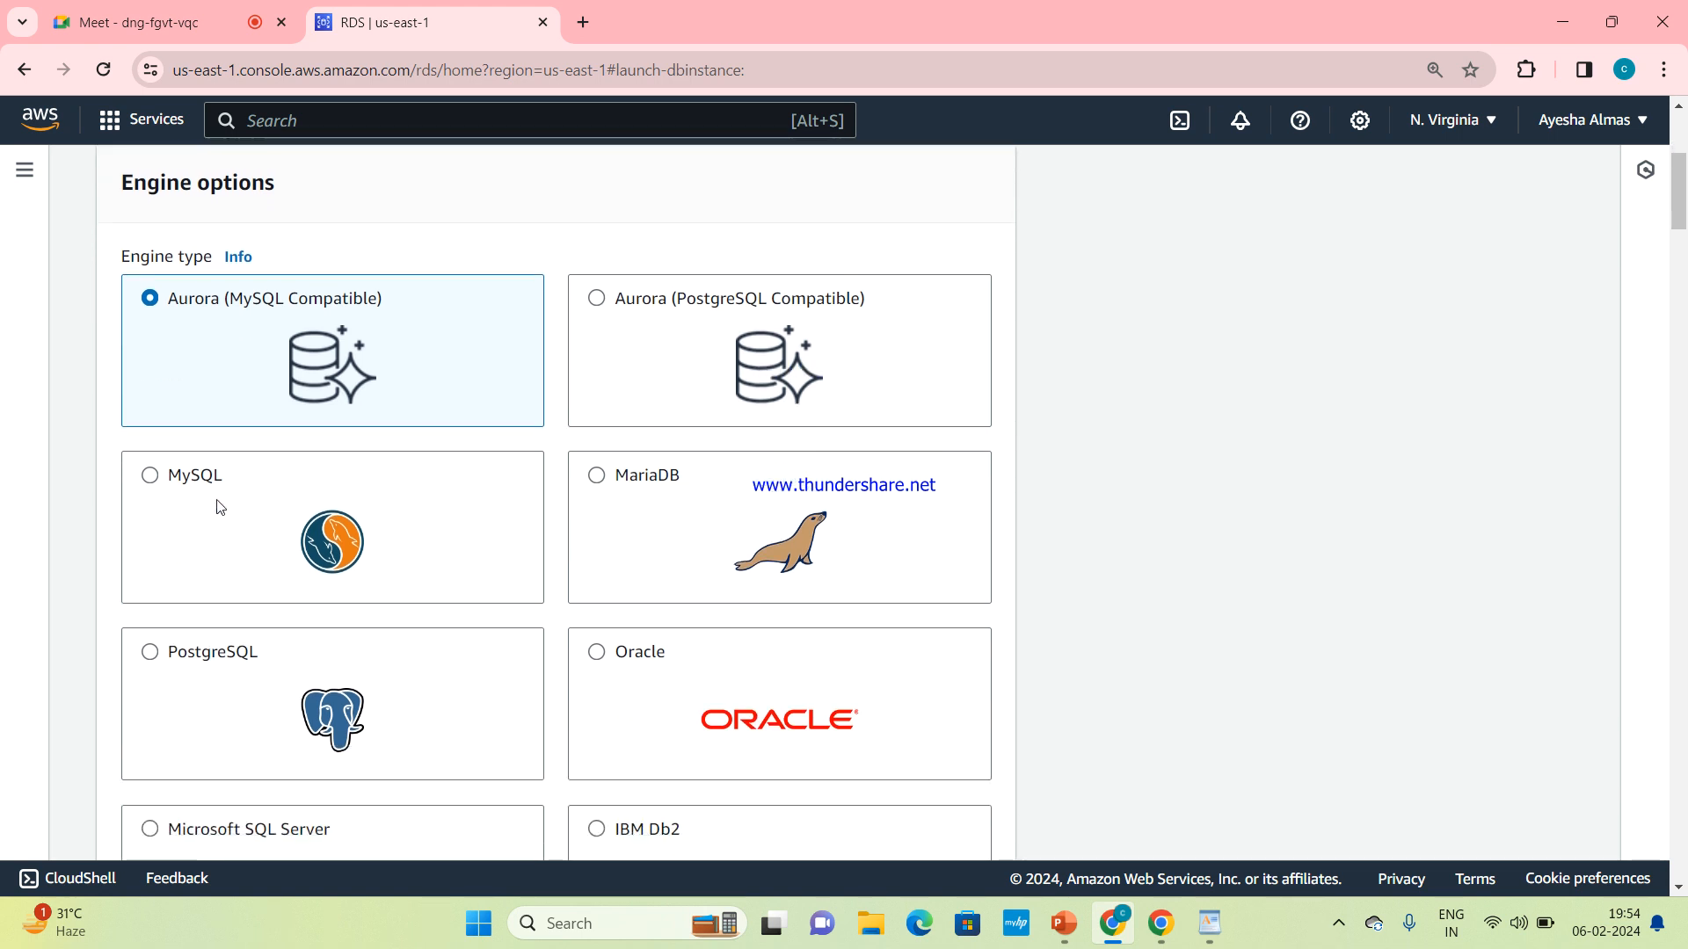
pyautogui.click(151, 476)
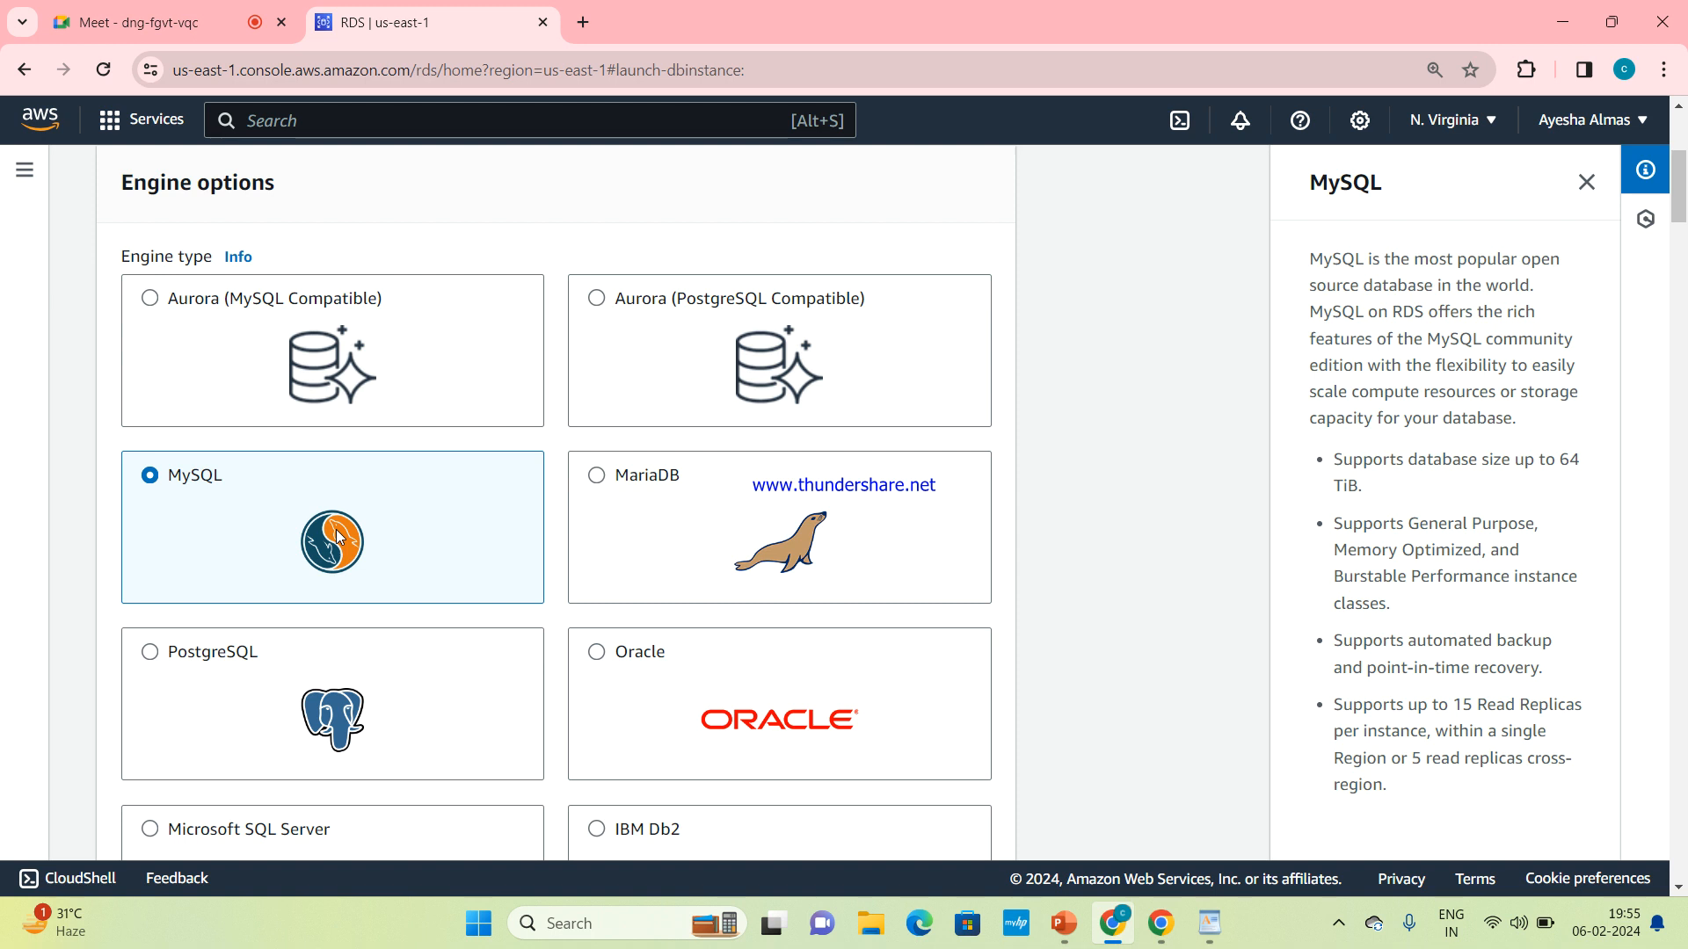
# Examine the MySQL engine selection alongside the other engines, the MySQL Community edition and the engine version filters
pyautogui.scroll(-1, 336, 529)
pyautogui.scroll(1, 335, 530)
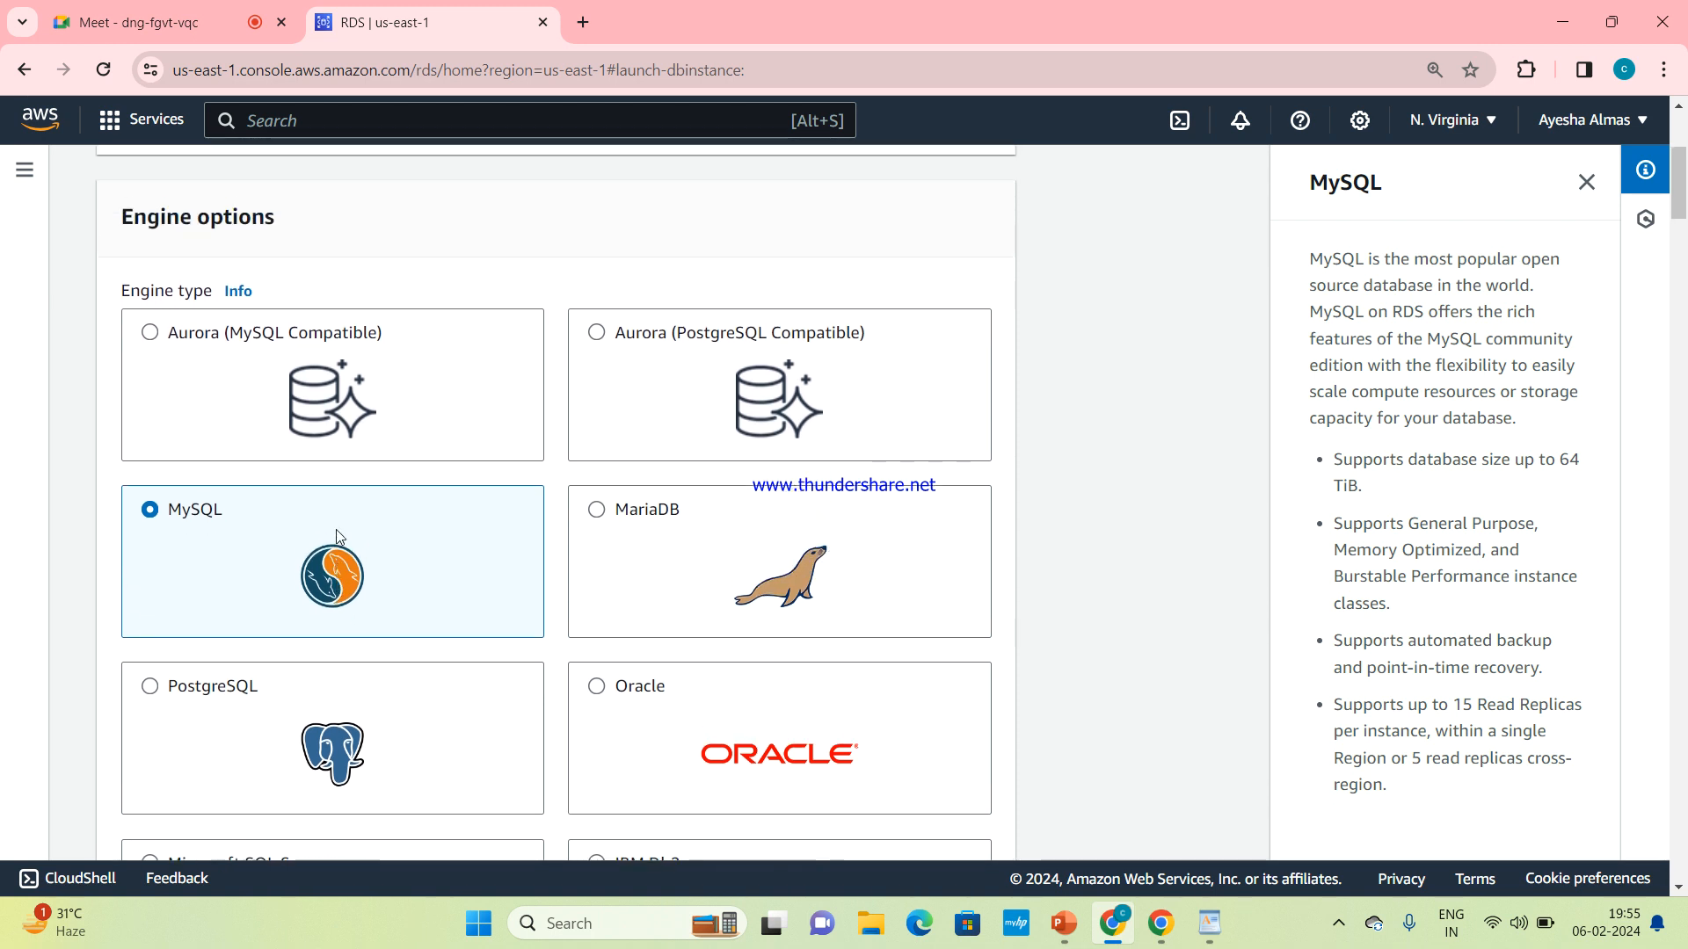
pyautogui.scroll(-1, 335, 529)
pyautogui.scroll(-3, 336, 530)
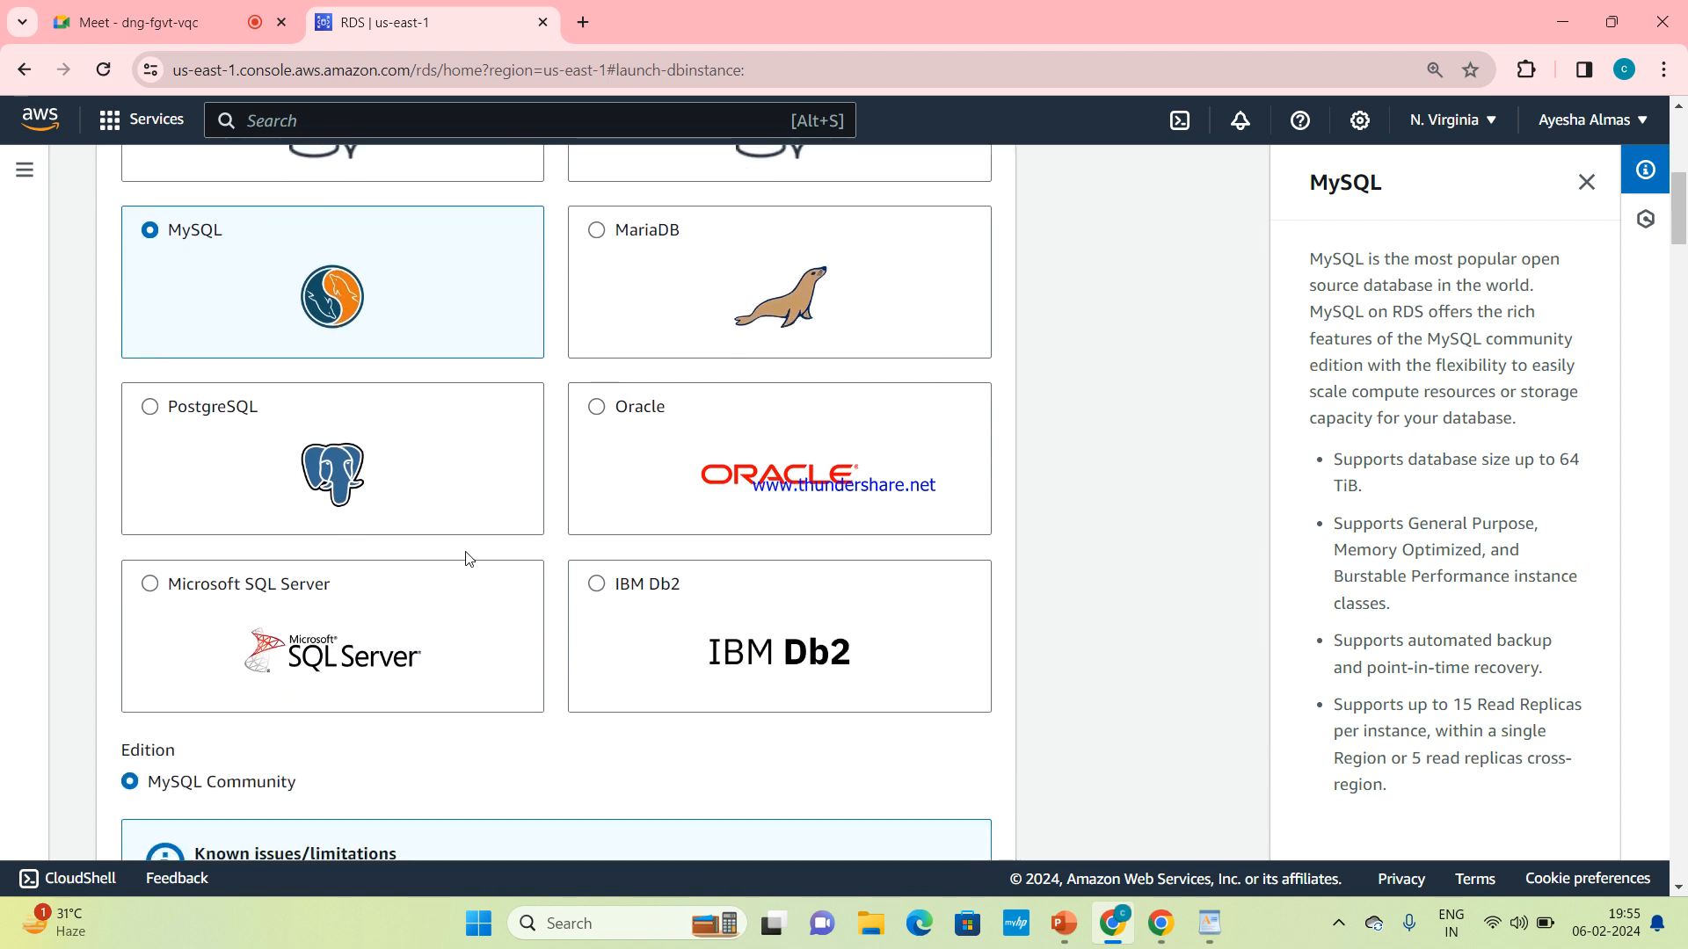
pyautogui.scroll(2, 464, 554)
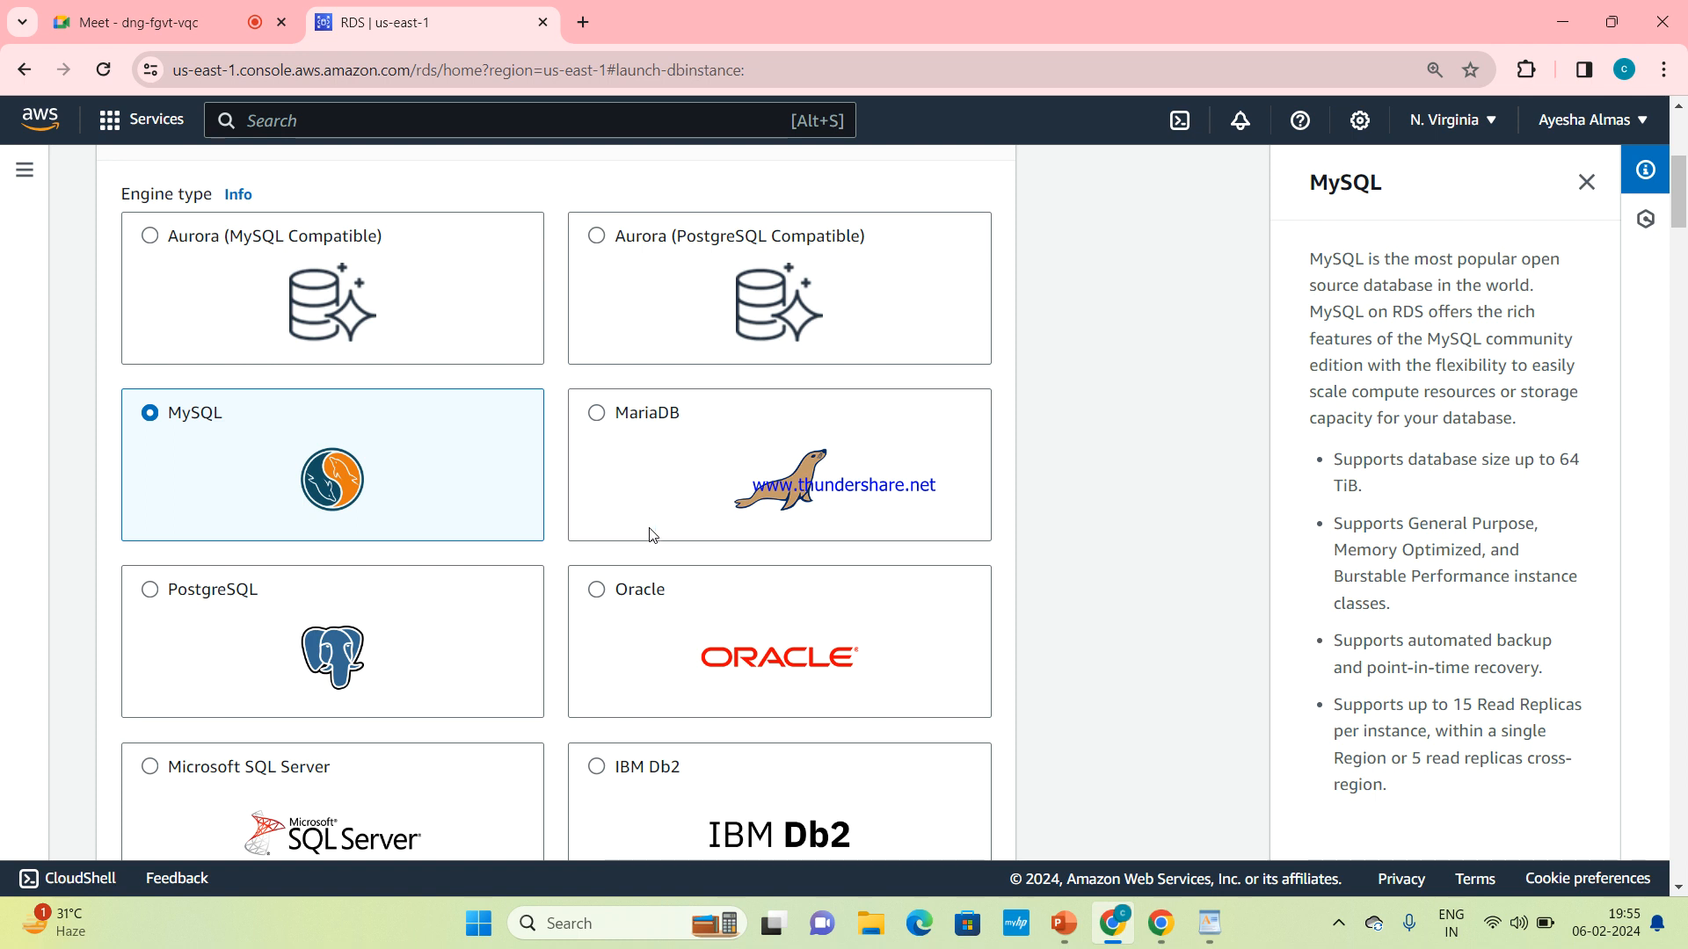
pyautogui.scroll(-1, 382, 595)
pyautogui.scroll(-2, 382, 595)
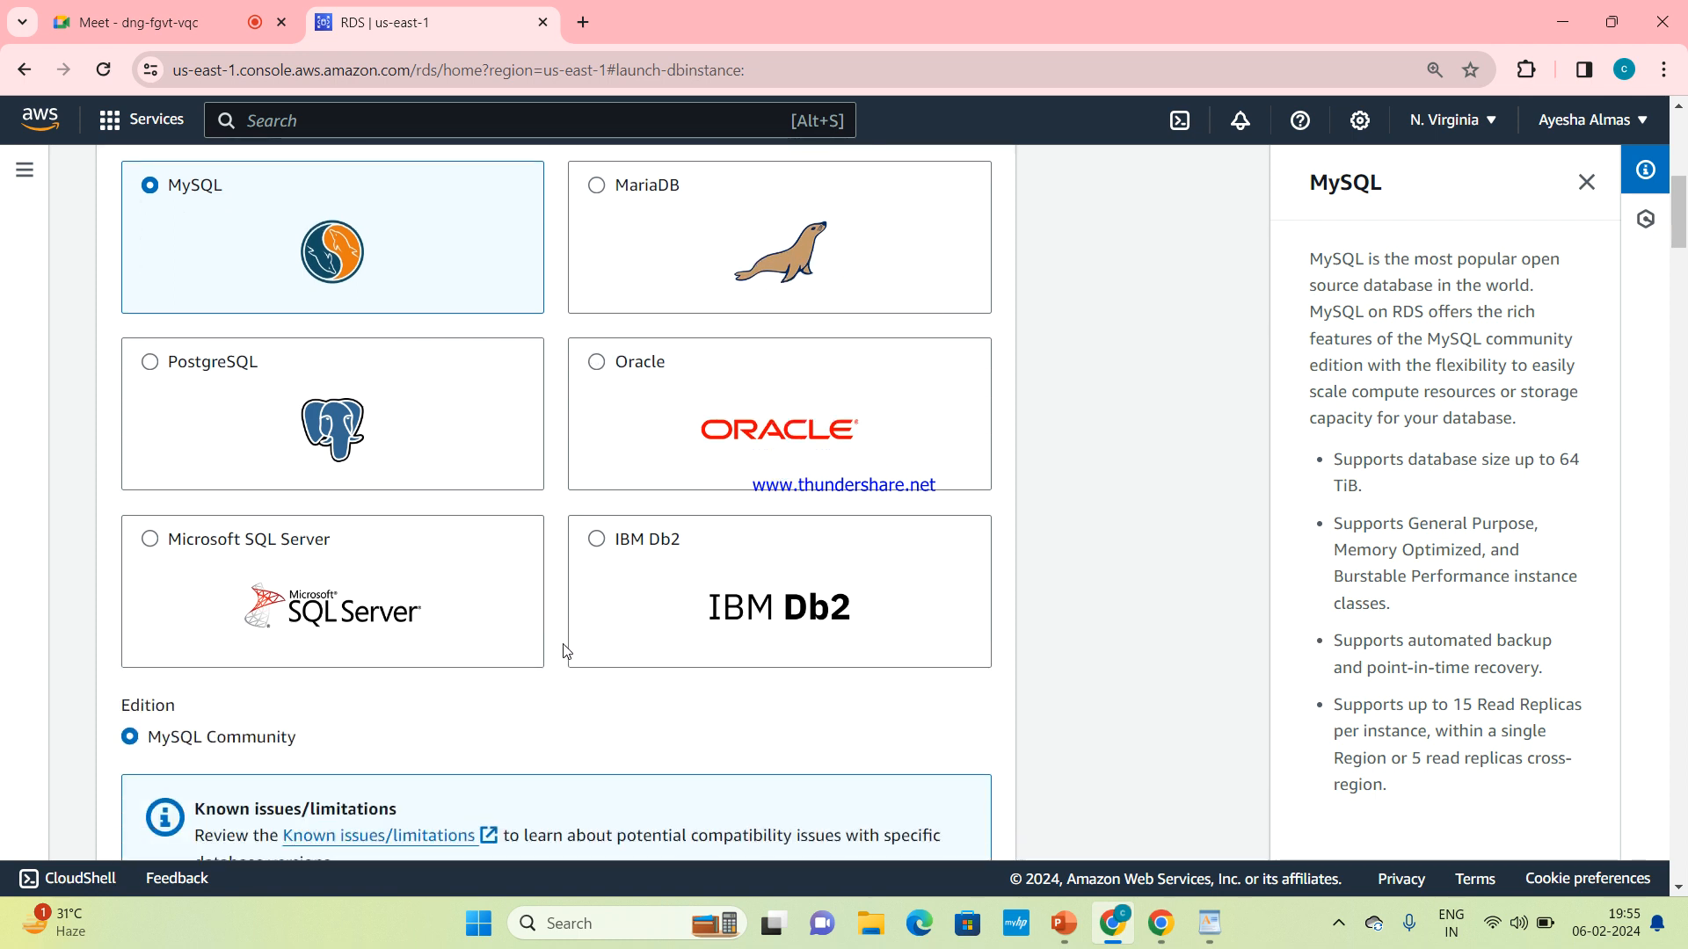
pyautogui.scroll(1, 567, 652)
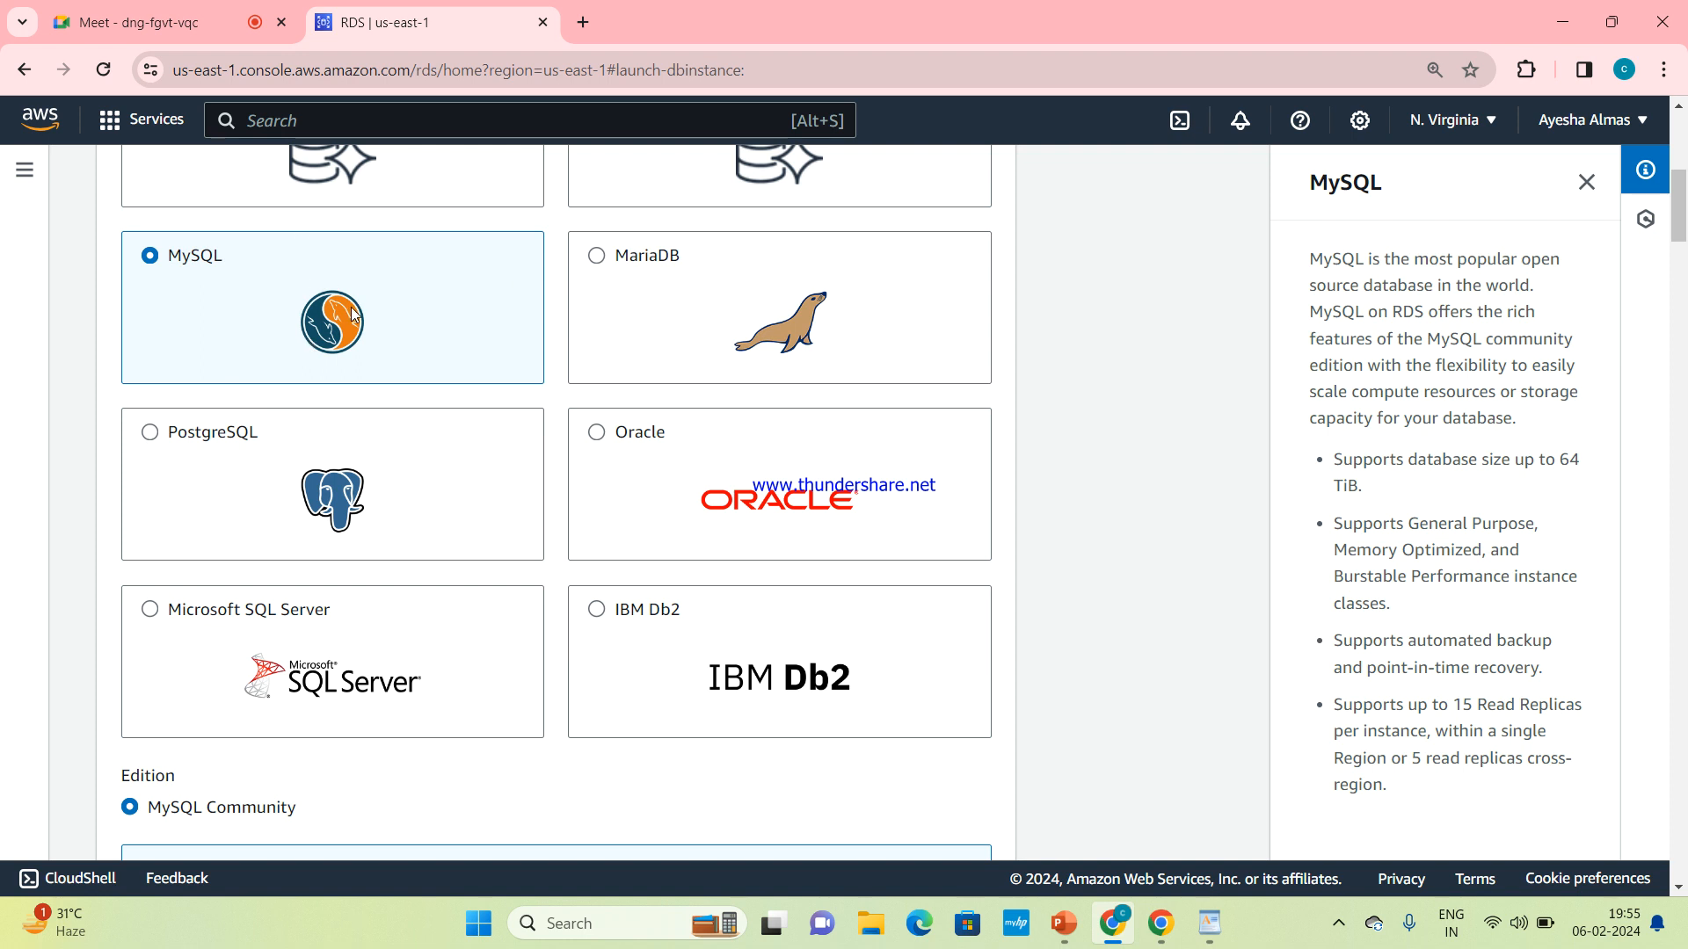
pyautogui.scroll(-3, 552, 596)
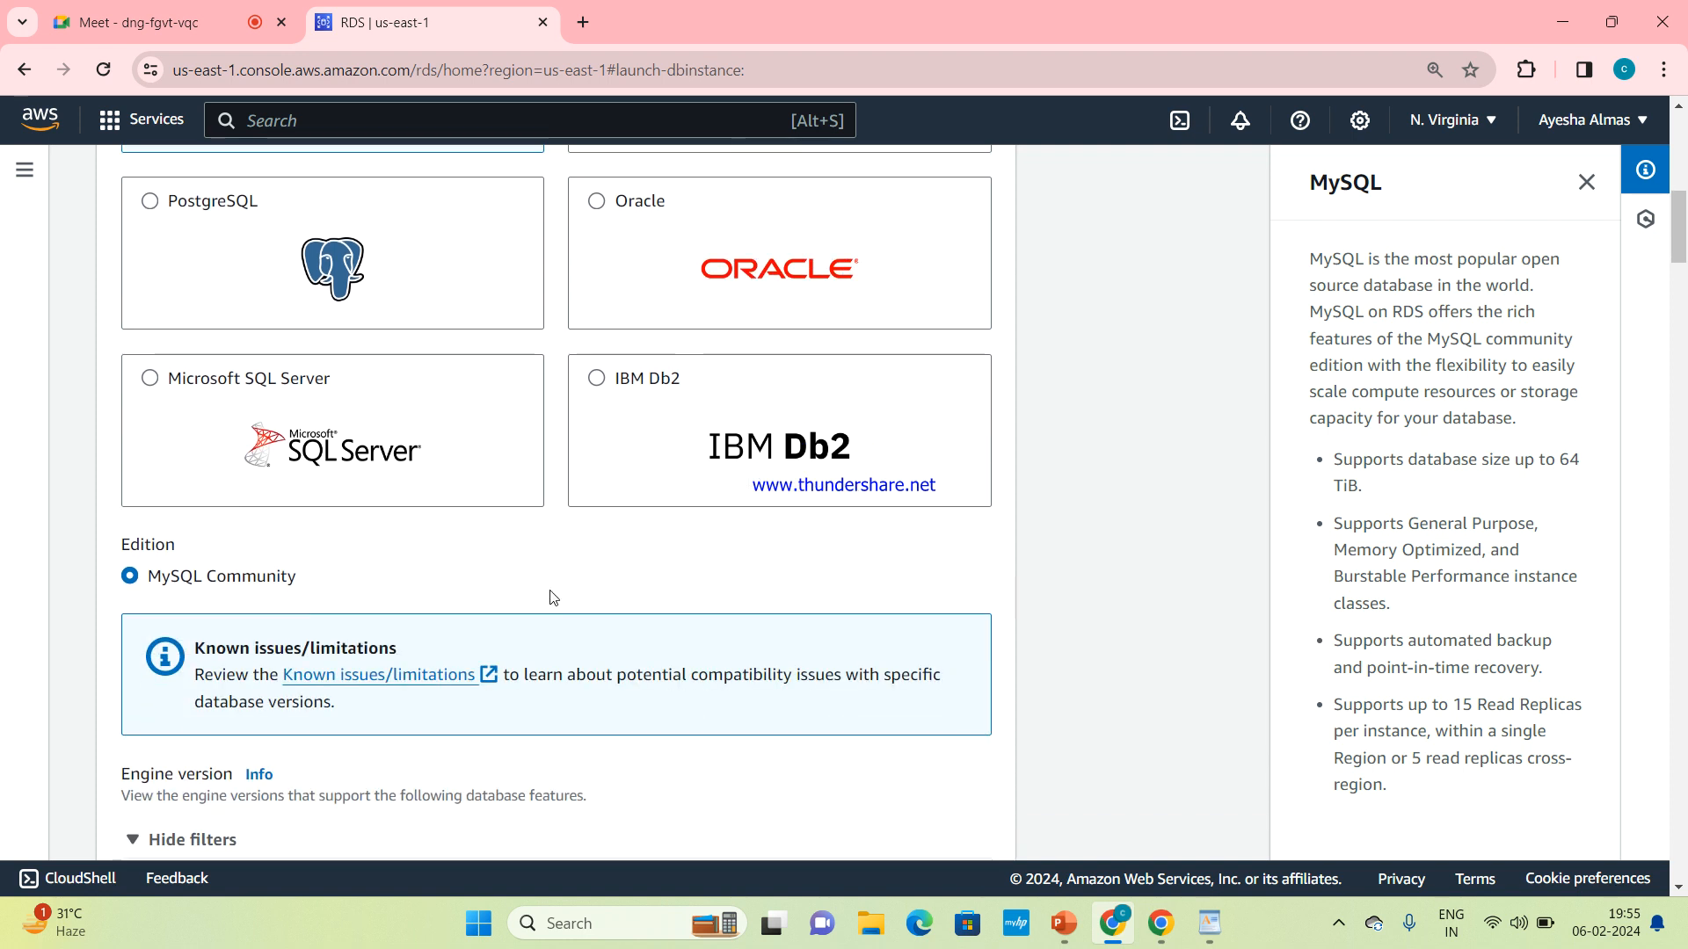
pyautogui.scroll(-1, 553, 598)
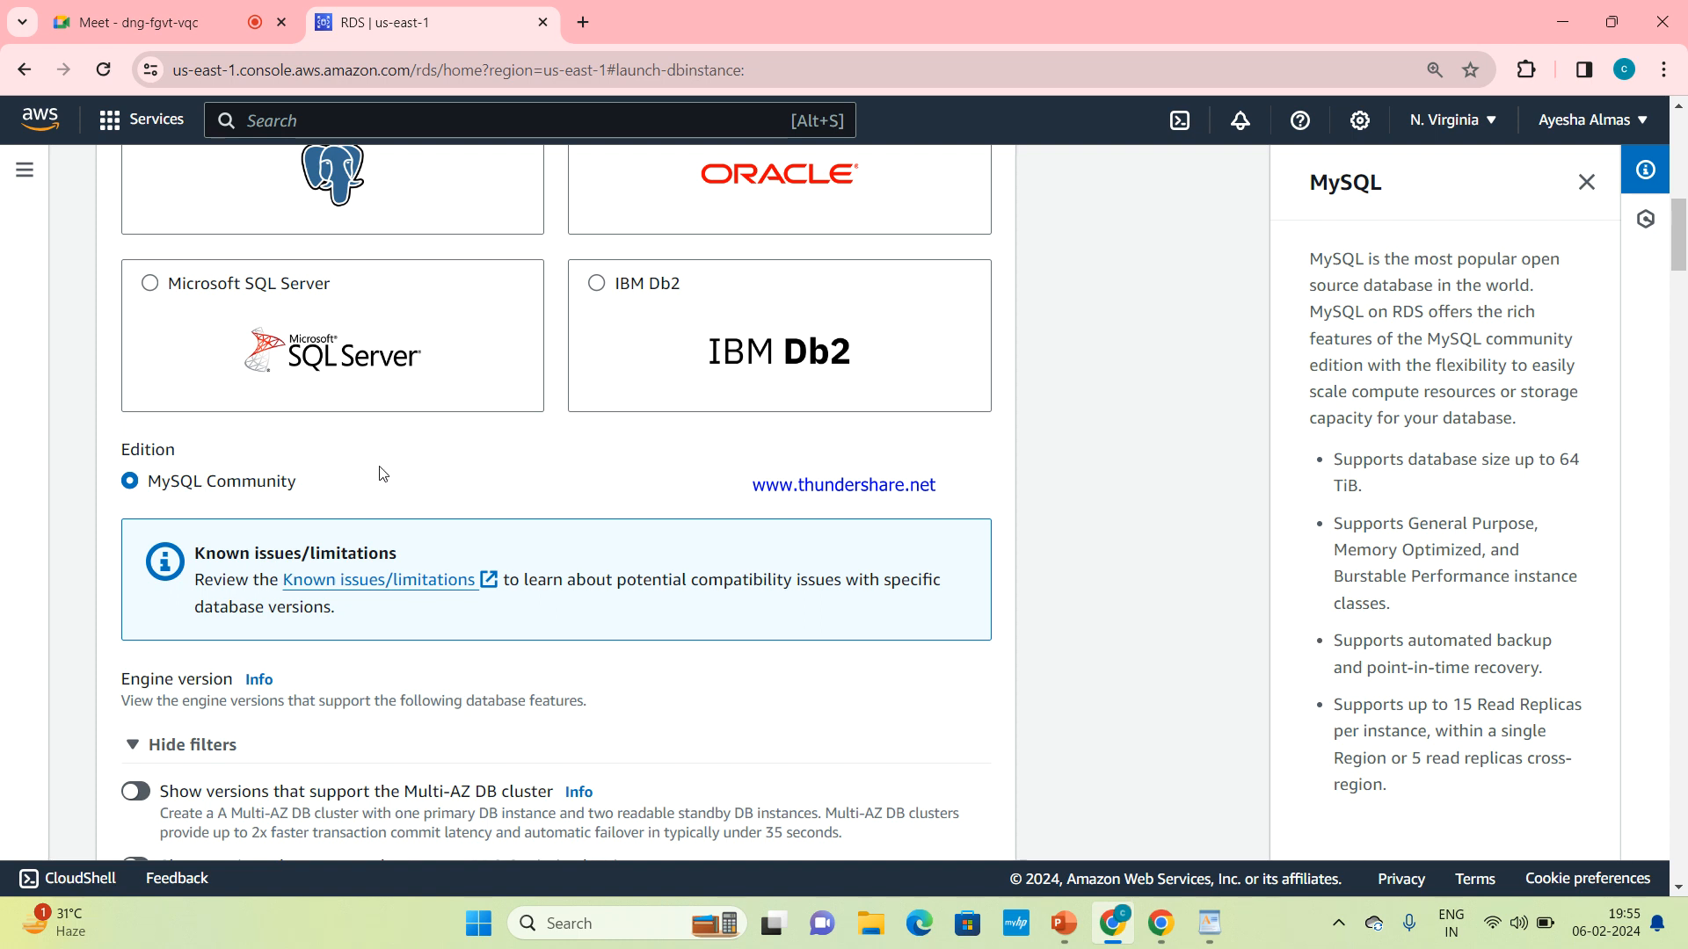
pyautogui.scroll(3, 403, 466)
pyautogui.scroll(3, 403, 467)
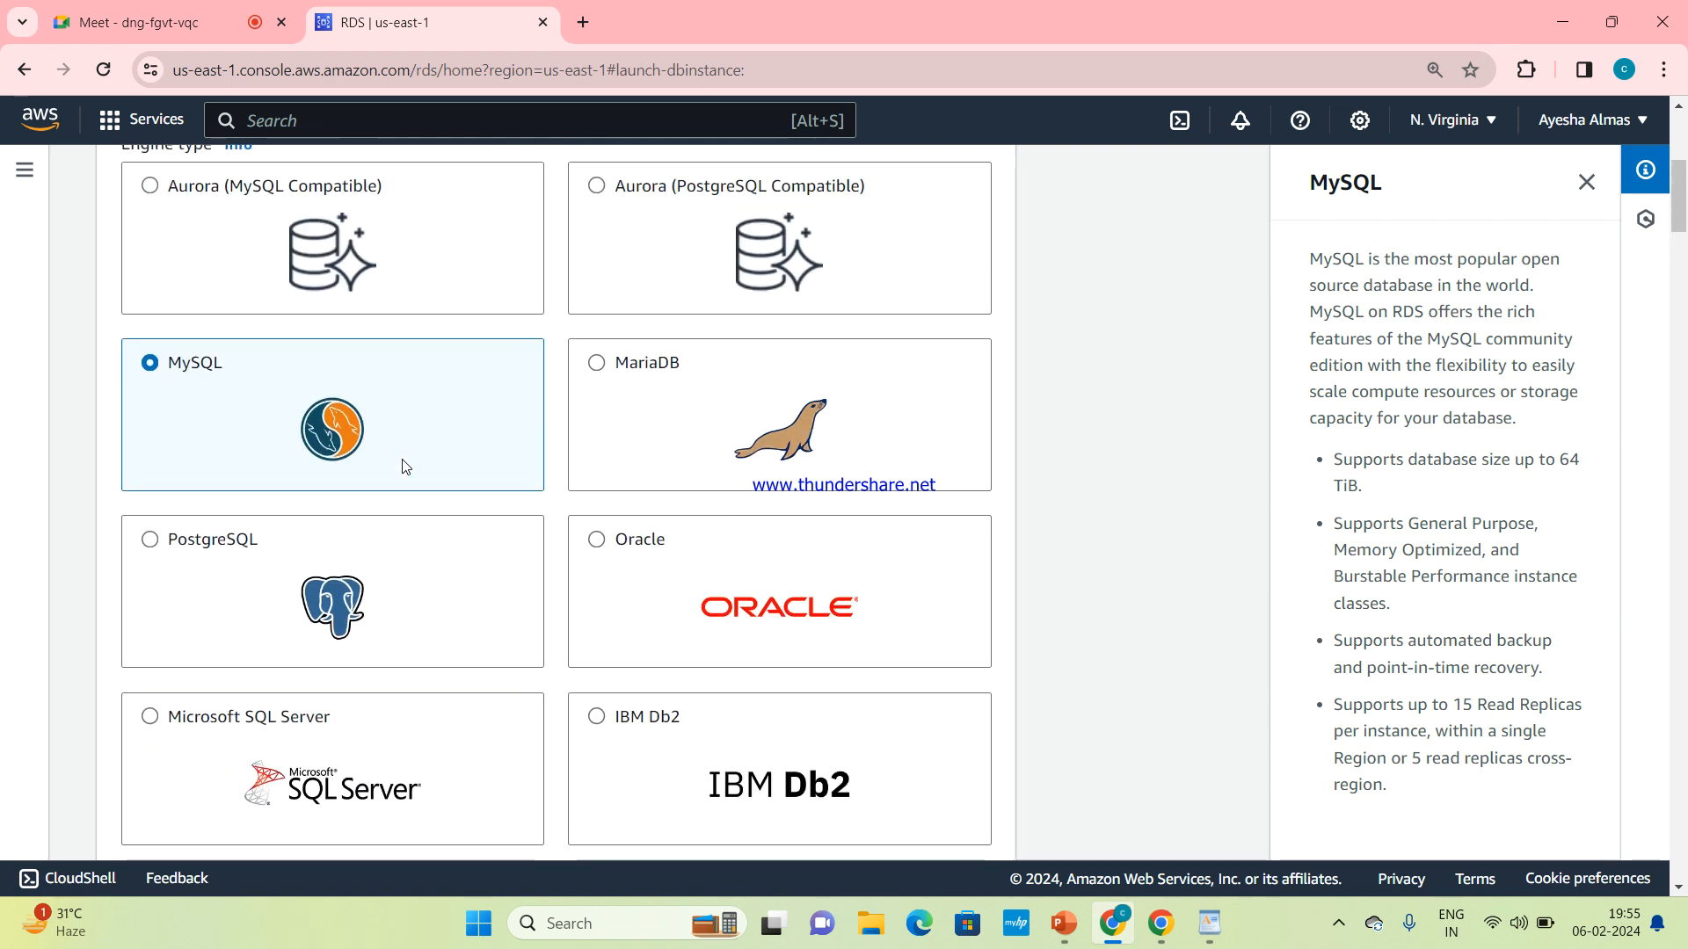
pyautogui.scroll(1, 668, 542)
pyautogui.scroll(-3, 668, 542)
pyautogui.scroll(-5, 668, 542)
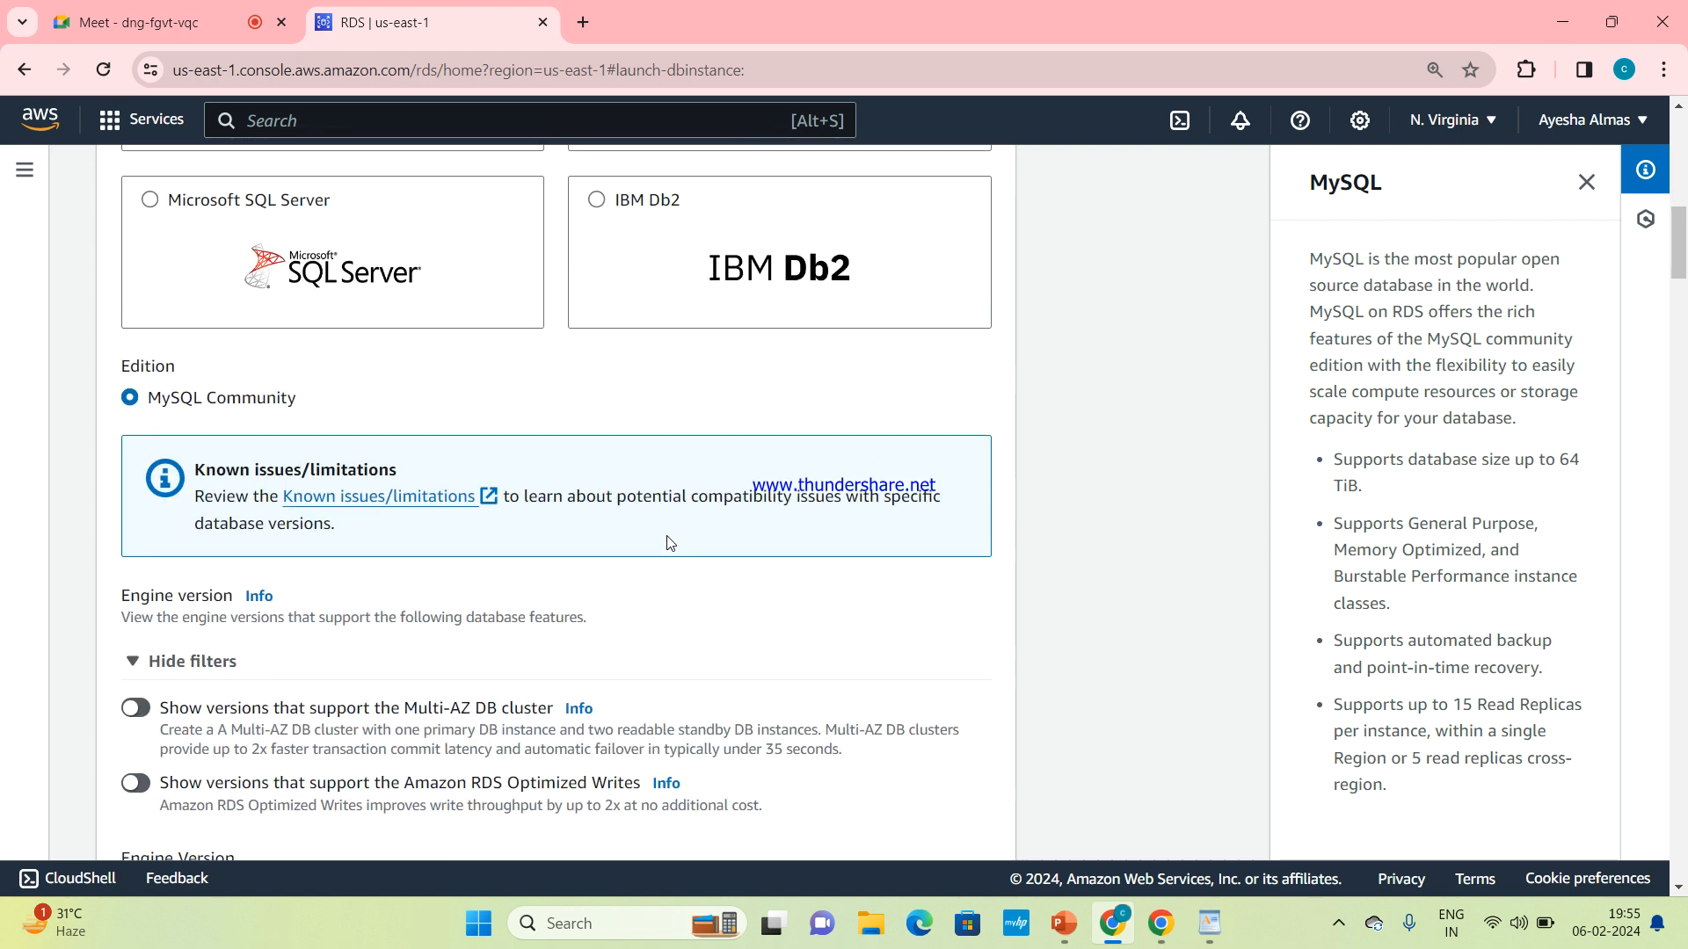
pyautogui.scroll(6, 668, 542)
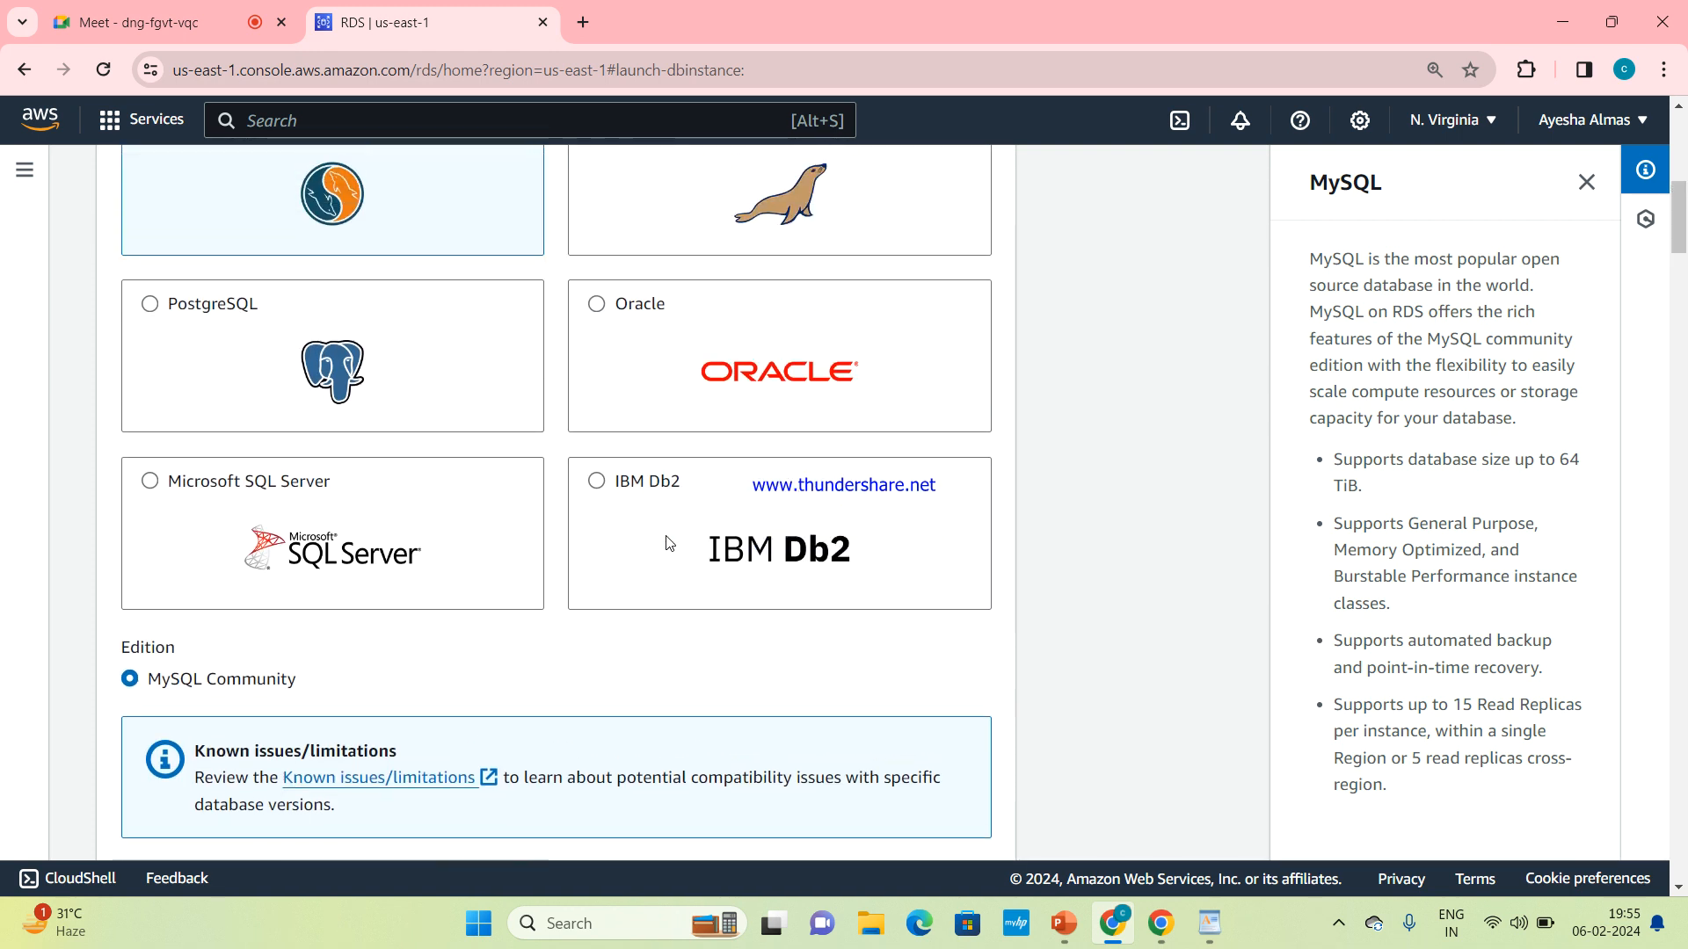
pyautogui.scroll(2, 668, 543)
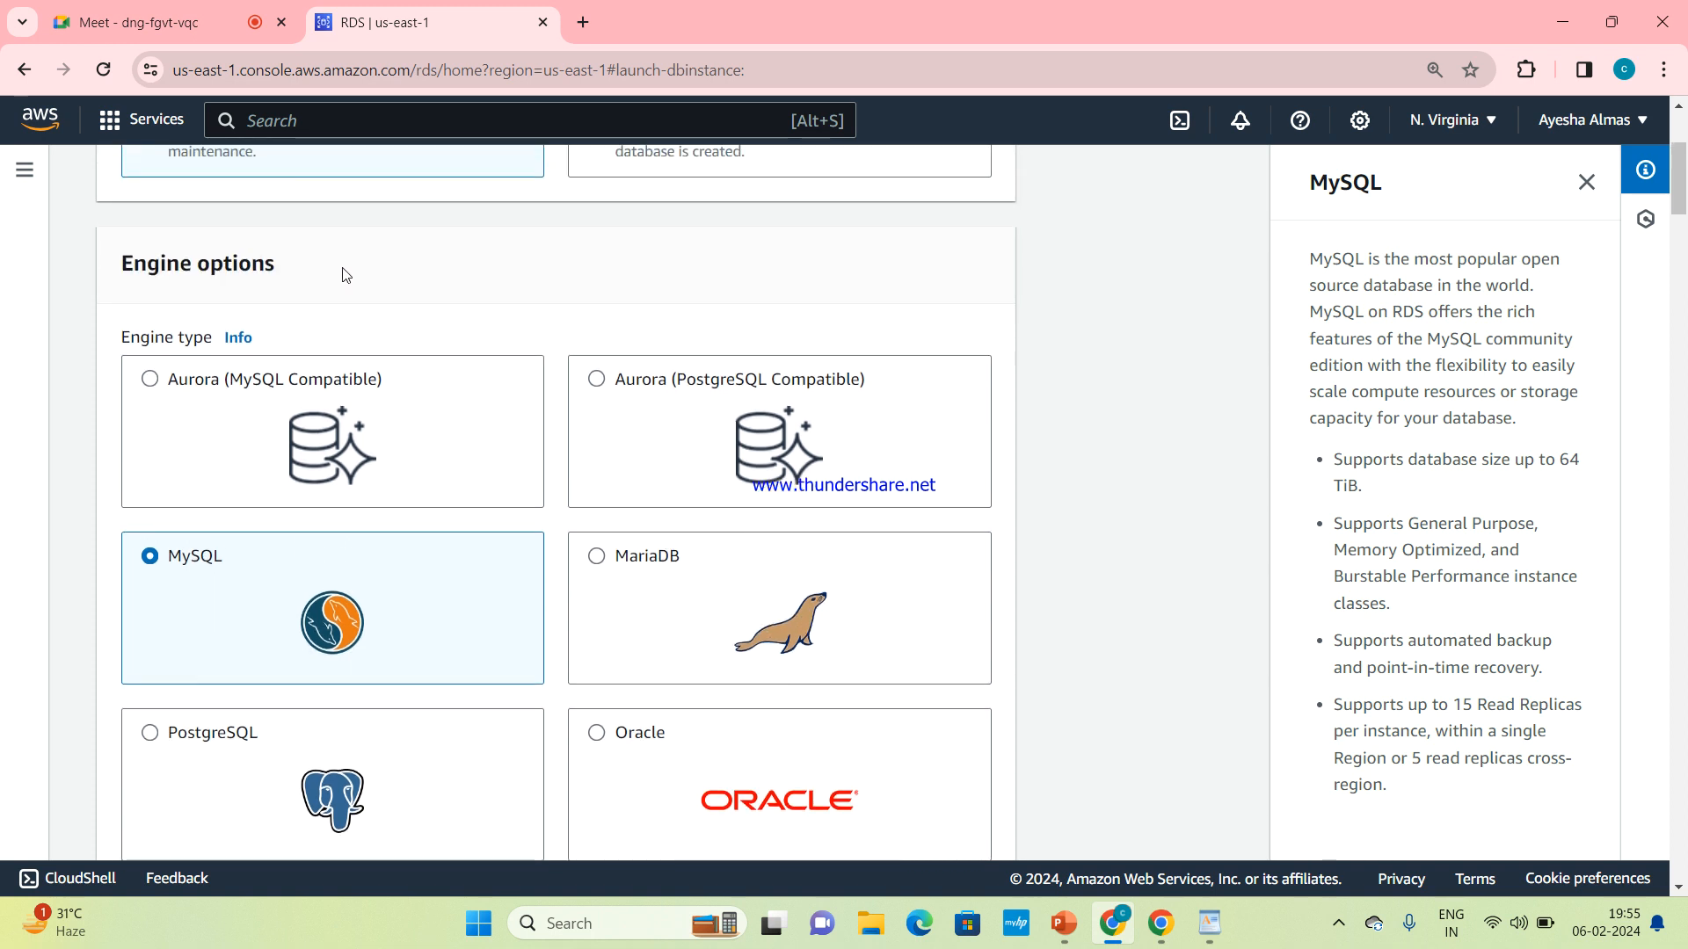
# Check the list of available MySQL engine versions and keep MySQL 8.0.35
pyautogui.scroll(-4, 478, 423)
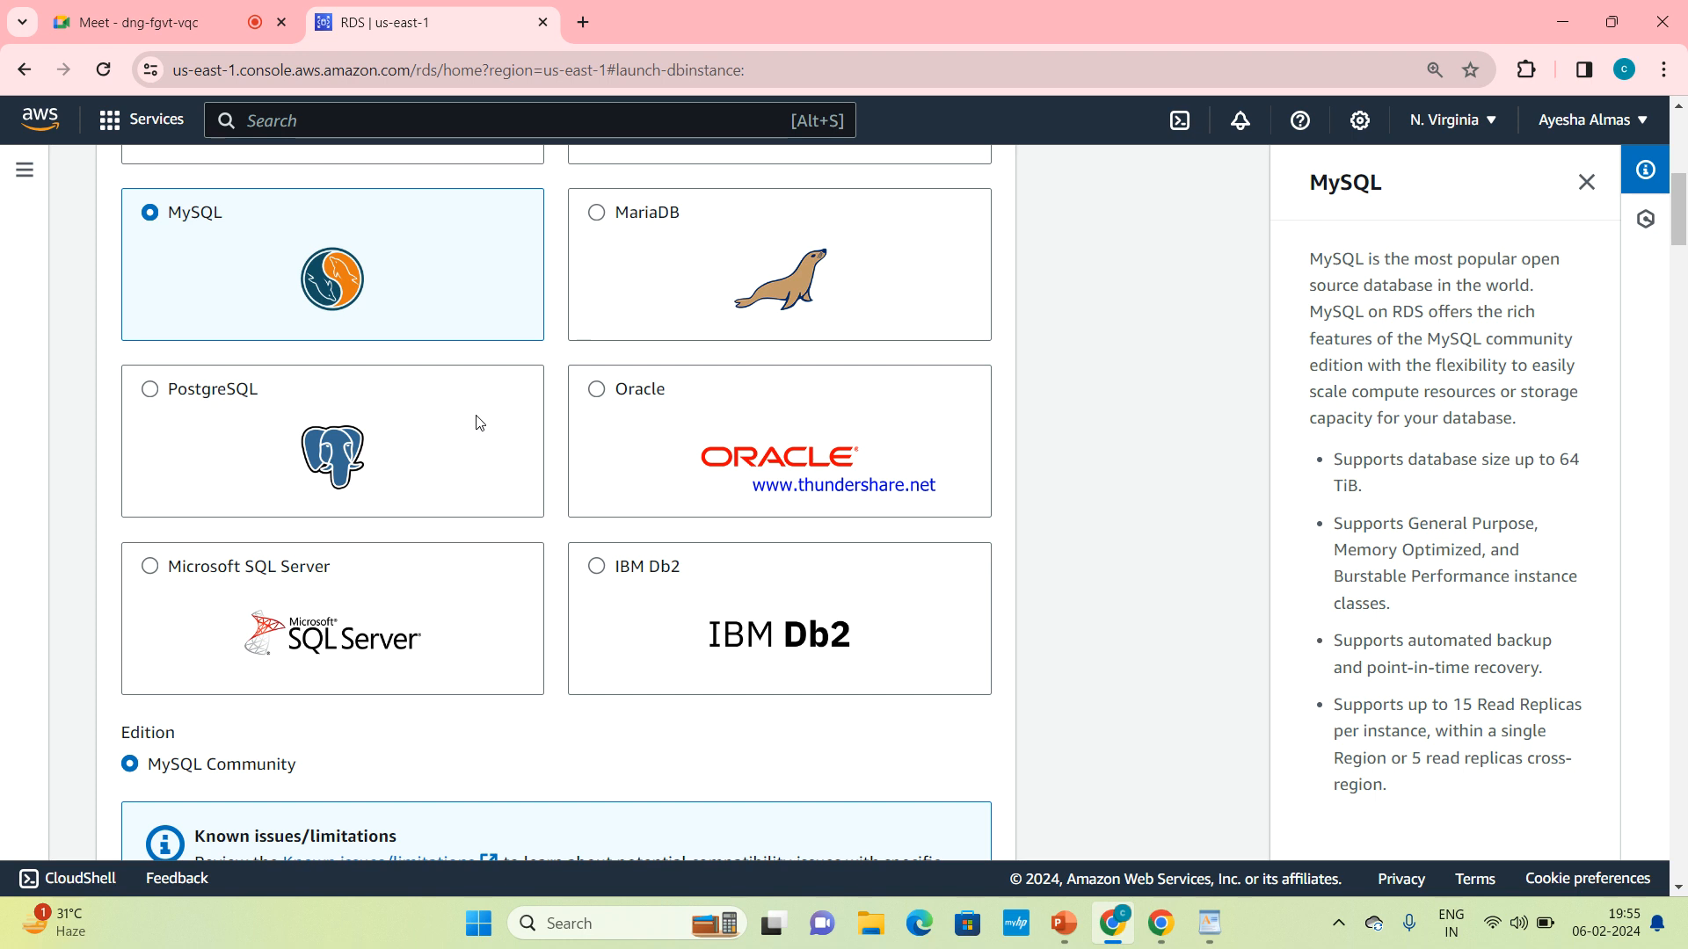
pyautogui.scroll(-8, 478, 423)
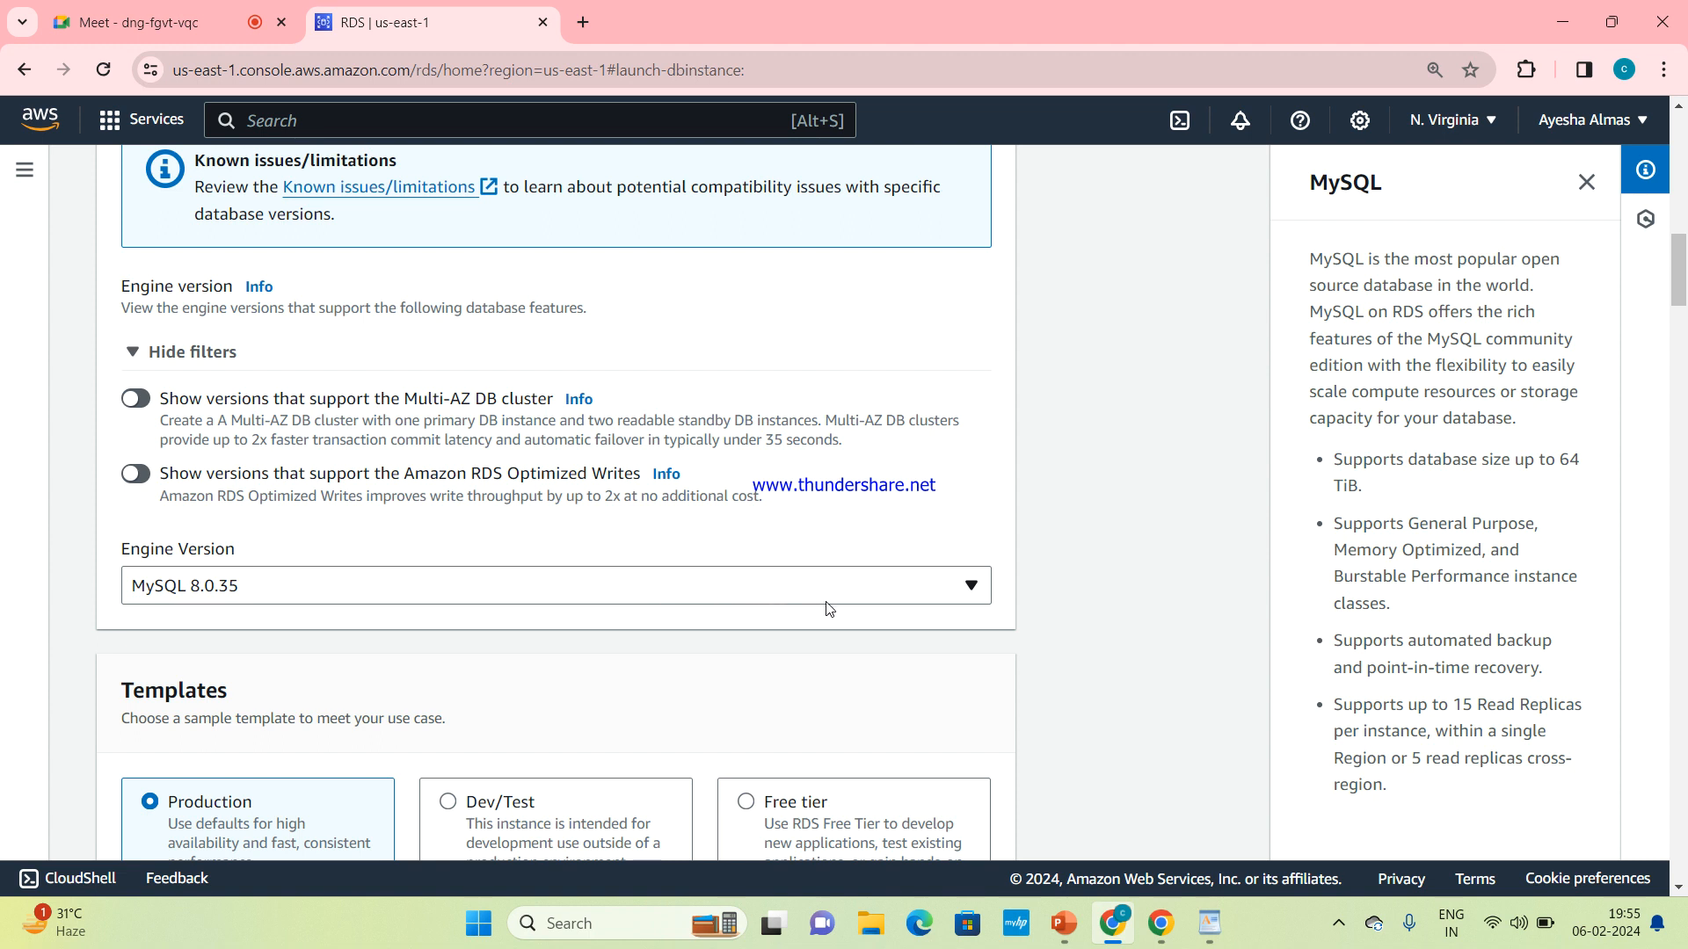
pyautogui.click(954, 593)
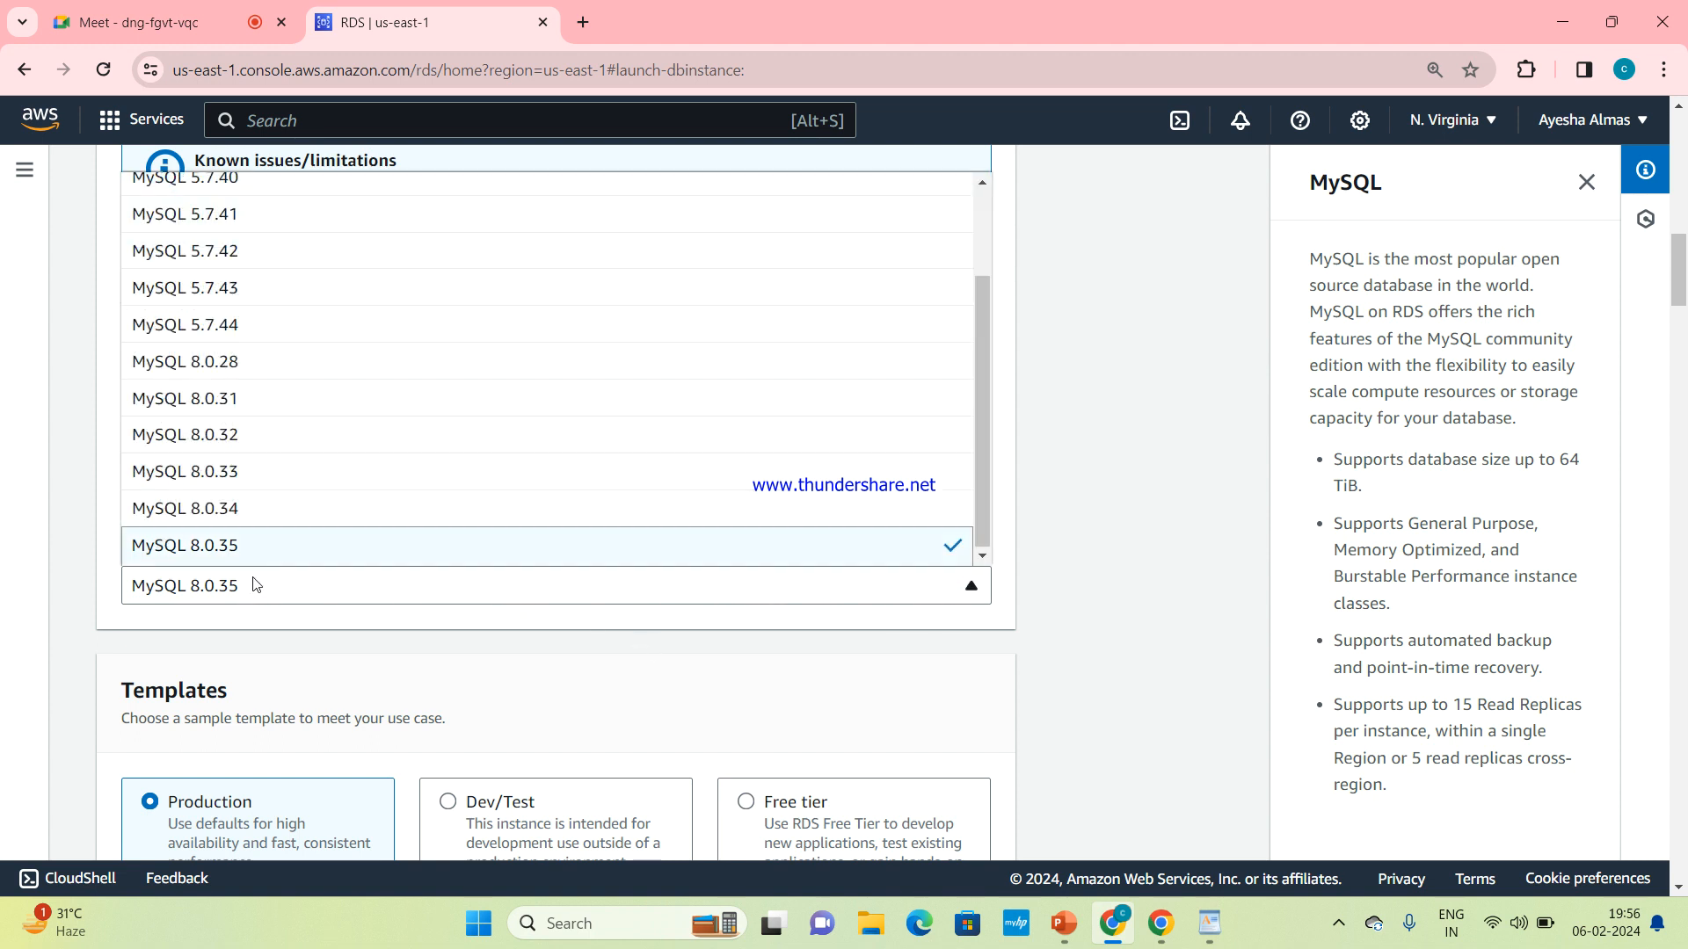
pyautogui.click(409, 644)
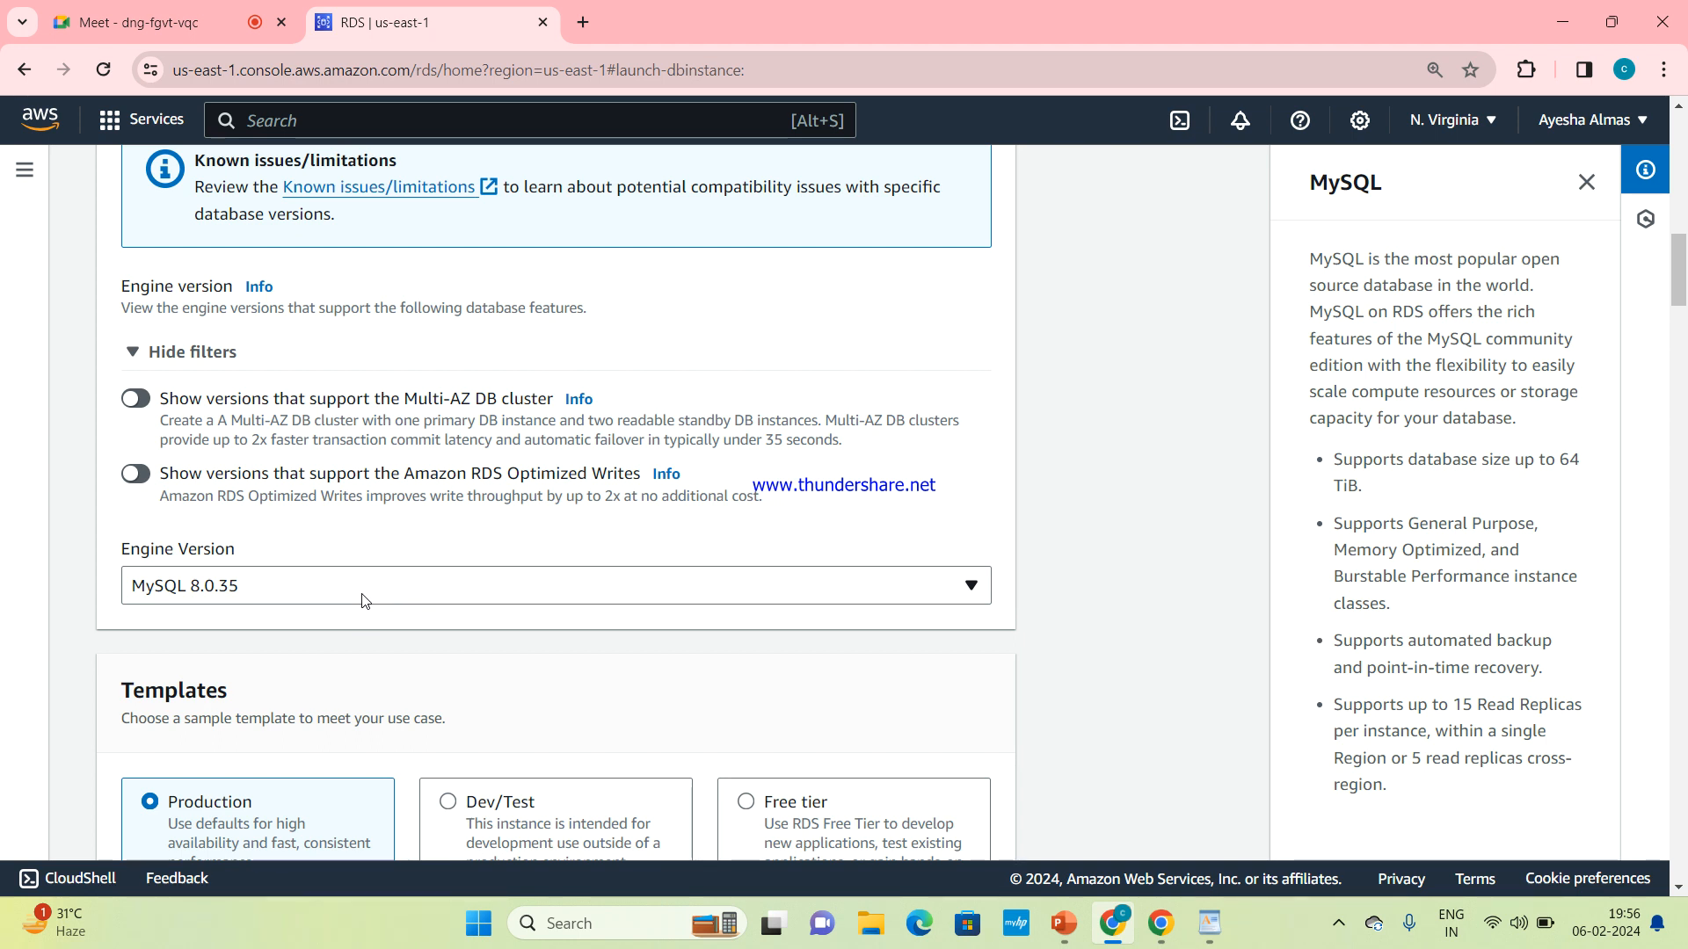
# Choose the Free tier template, comparing its deployment options with those of the Production template
pyautogui.scroll(-2, 364, 601)
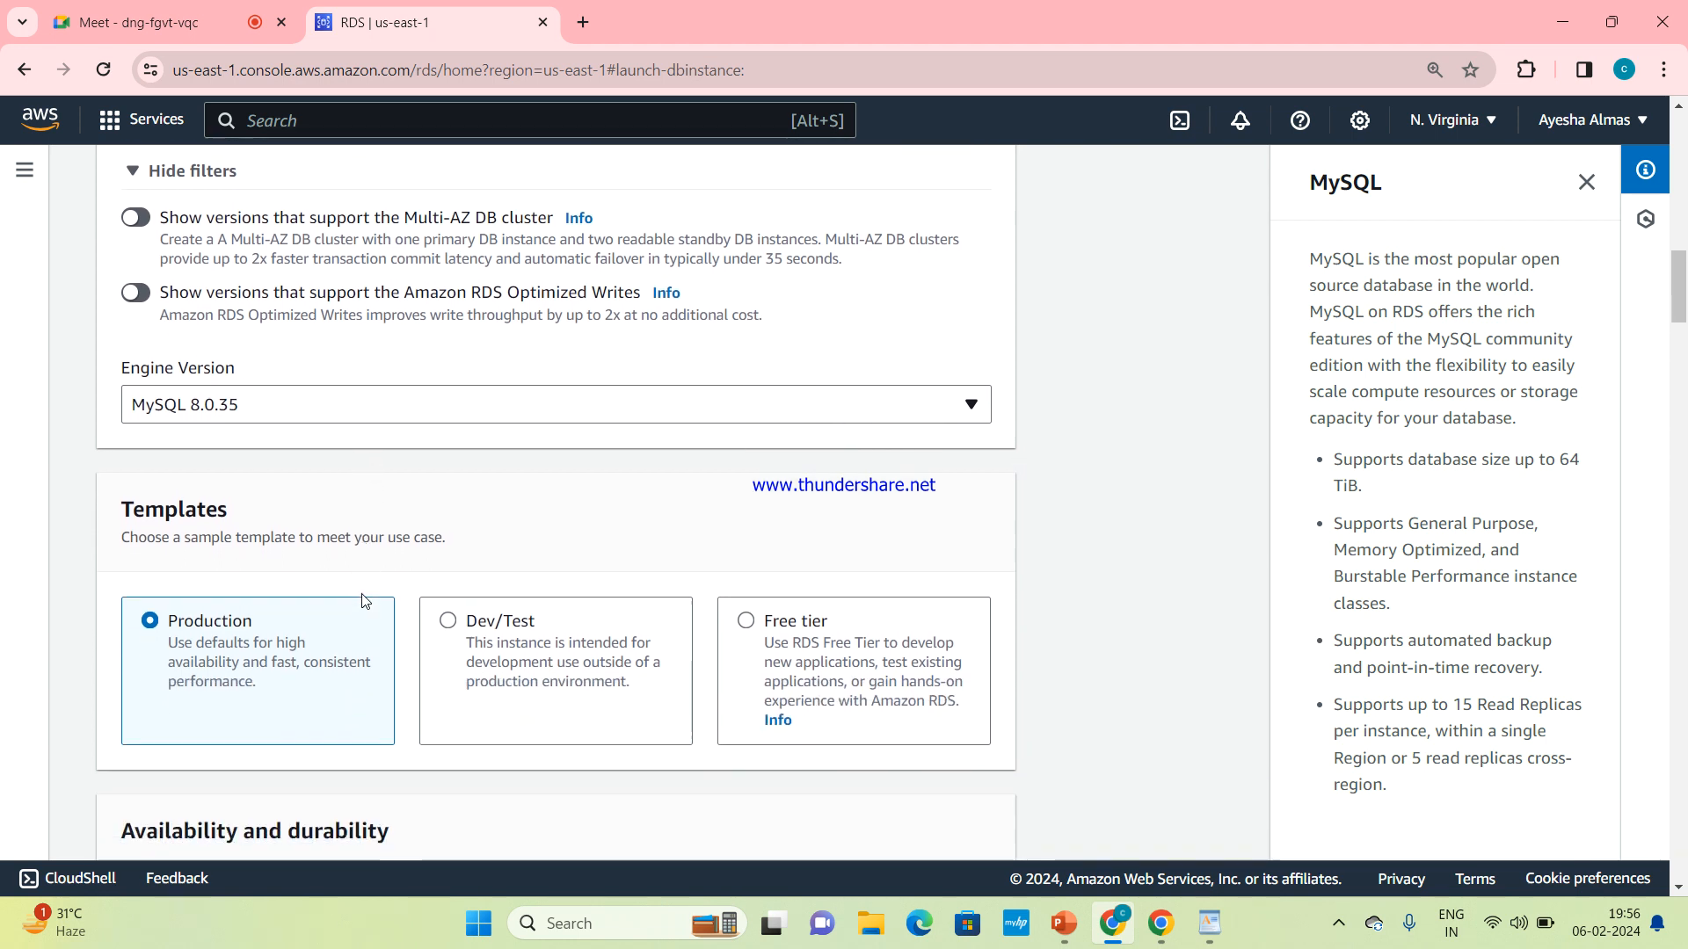
pyautogui.scroll(-2, 365, 601)
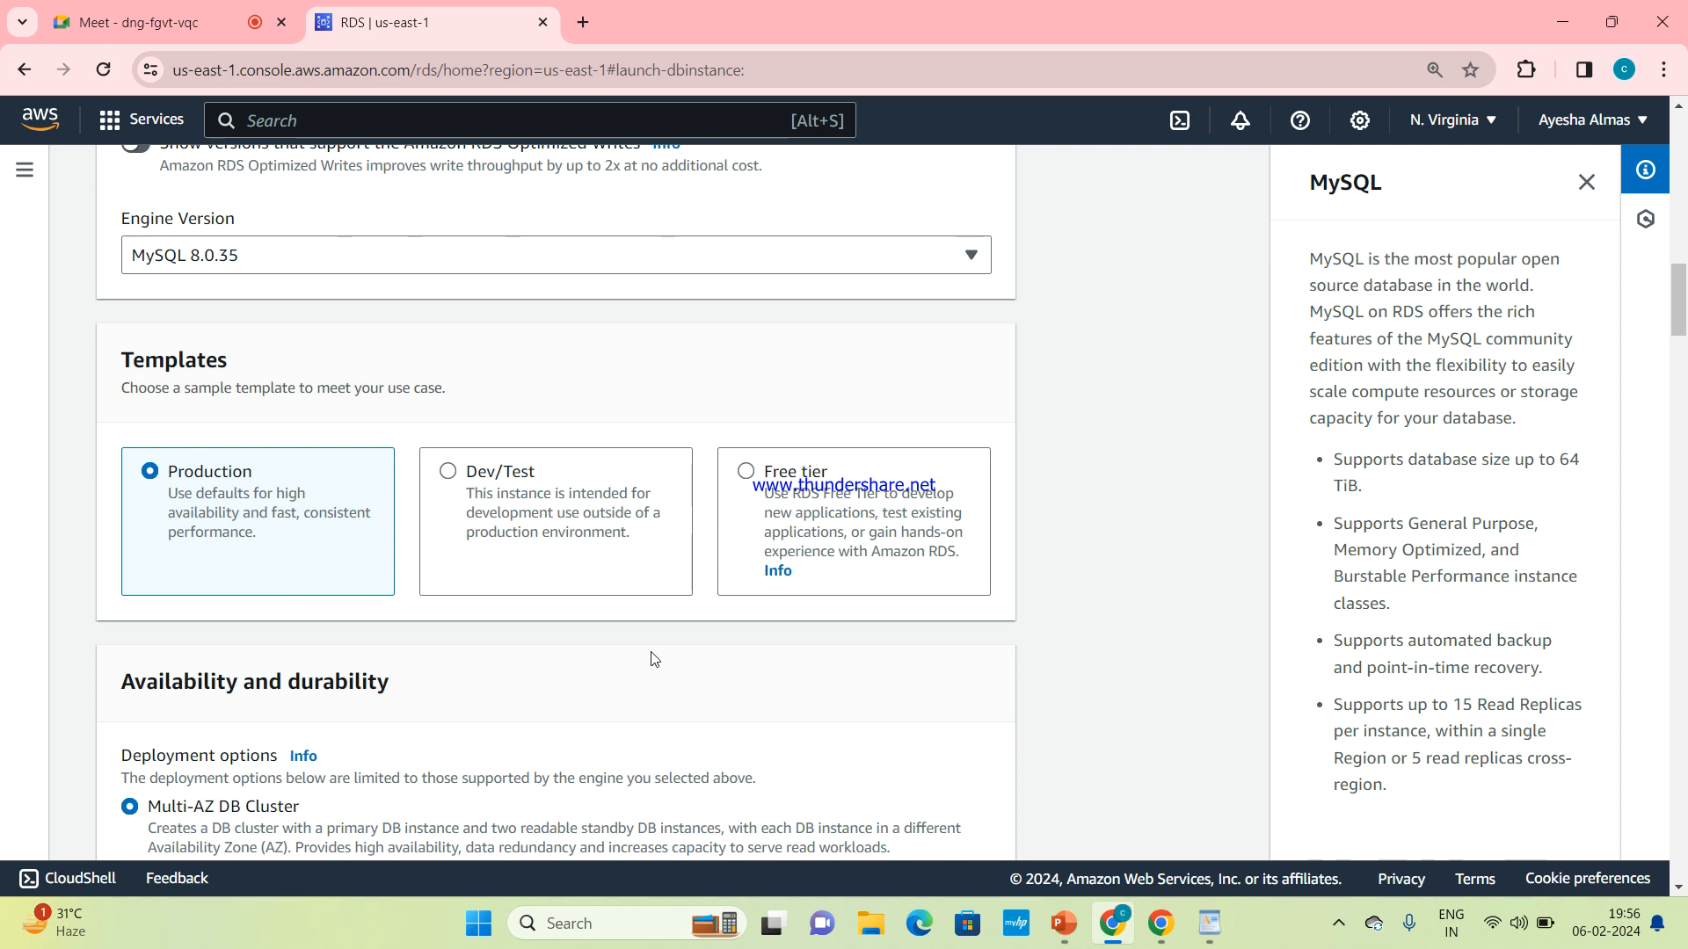
pyautogui.click(741, 512)
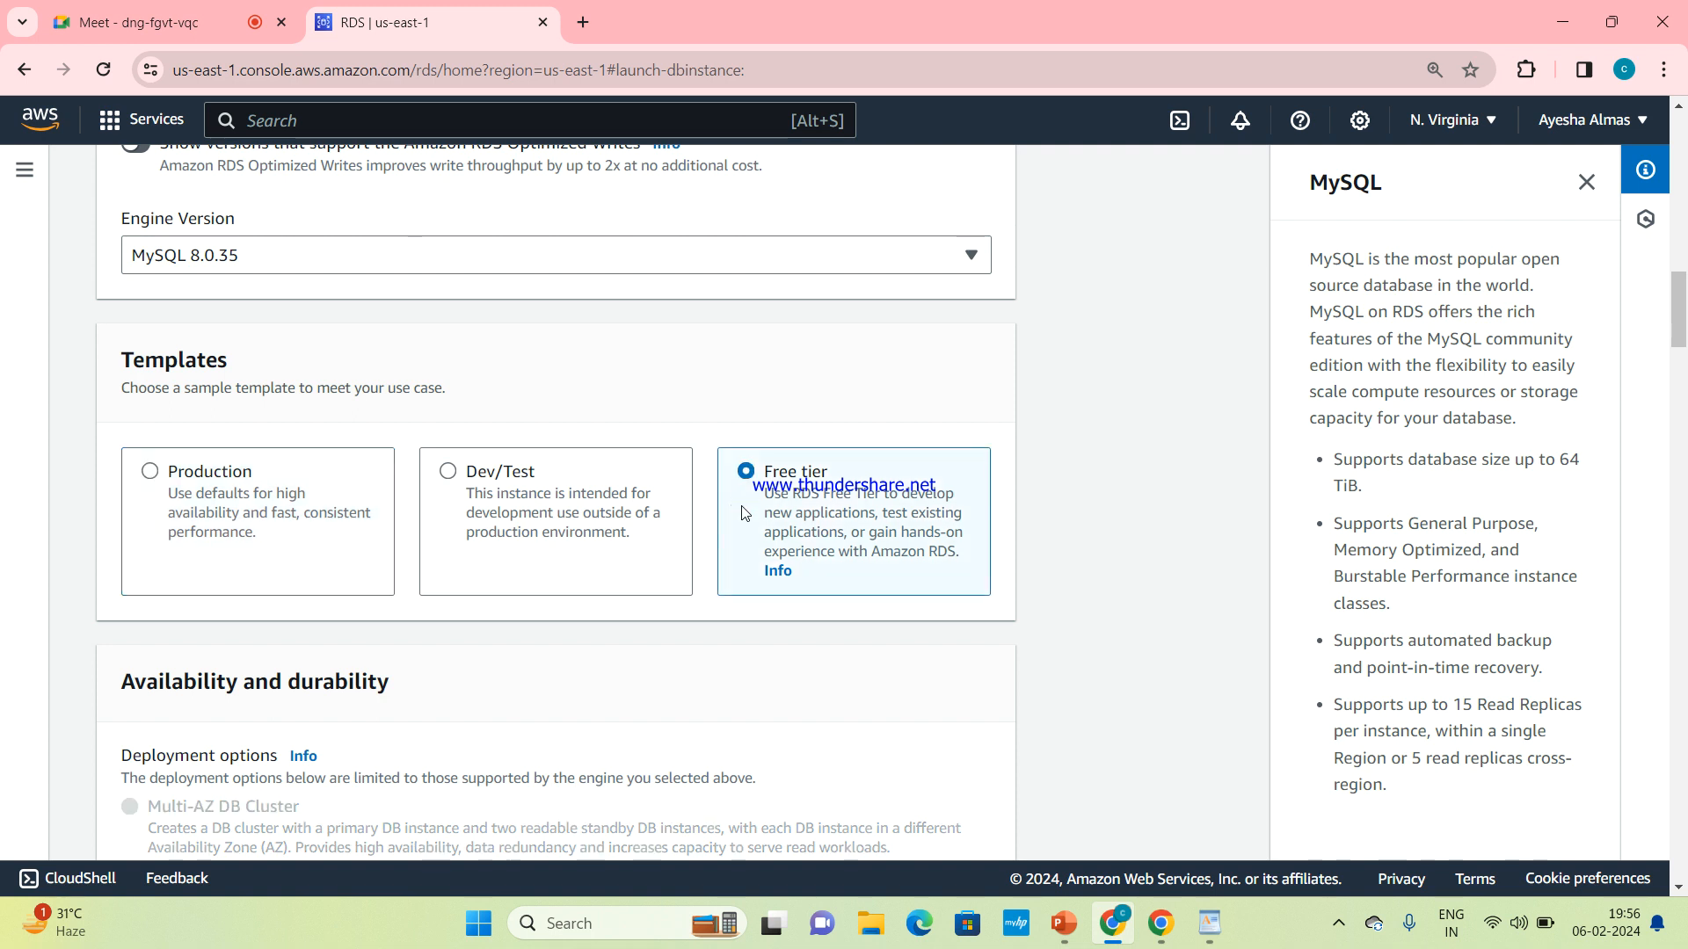
pyautogui.scroll(-3, 642, 604)
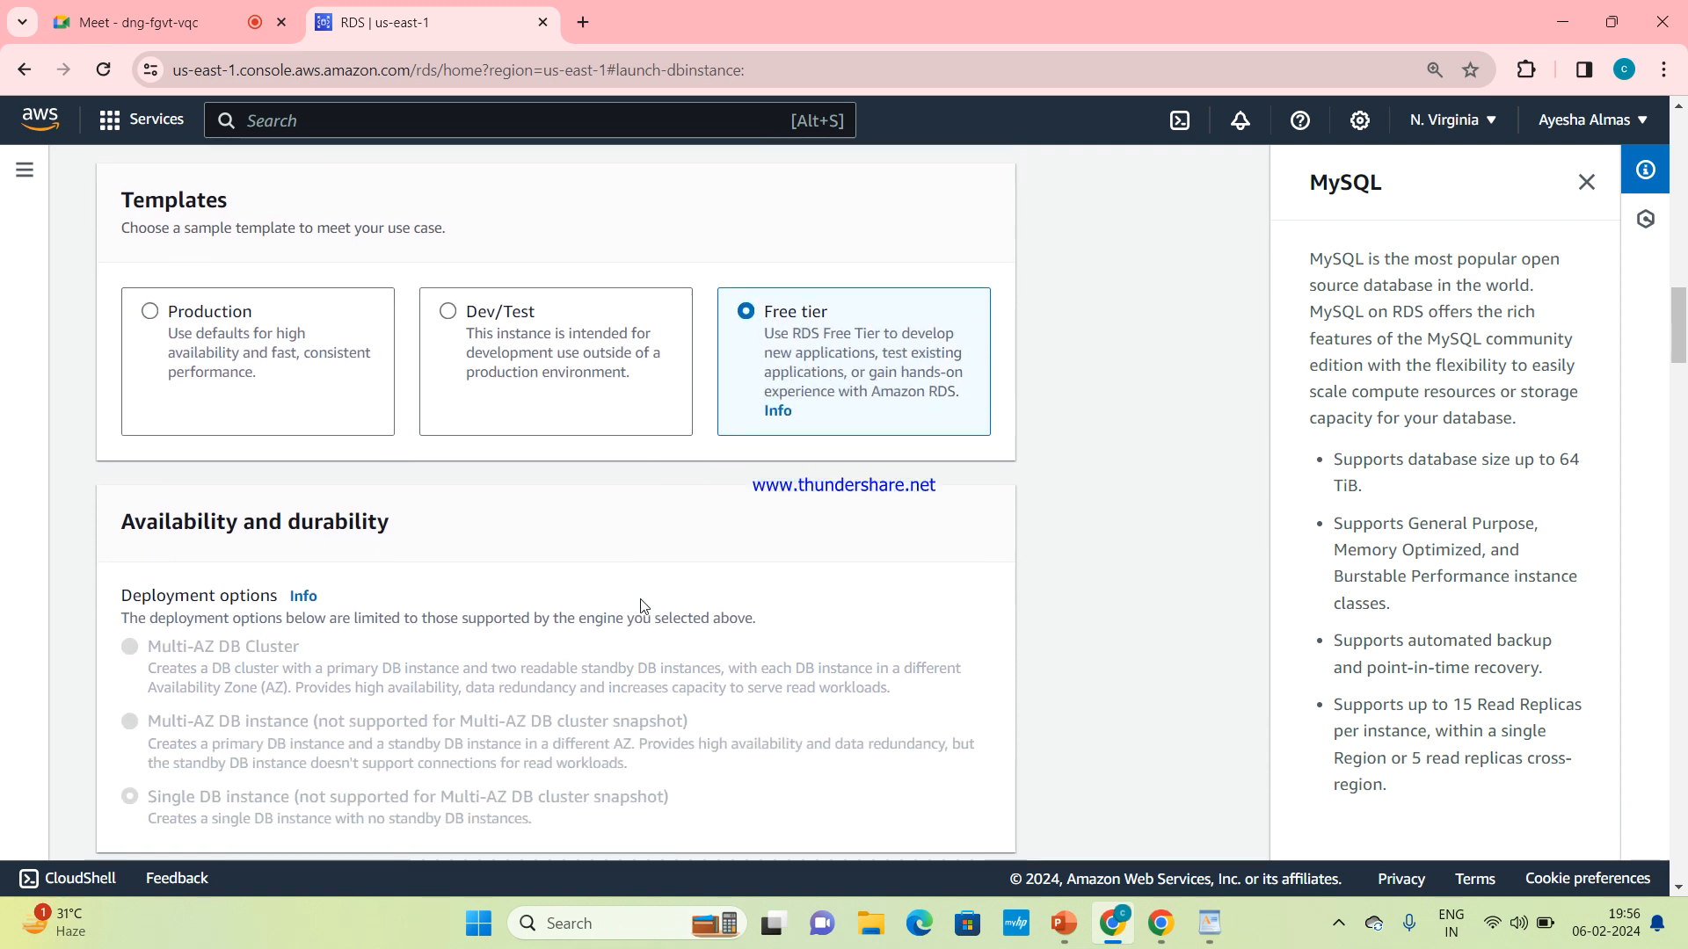
pyautogui.scroll(1, 642, 599)
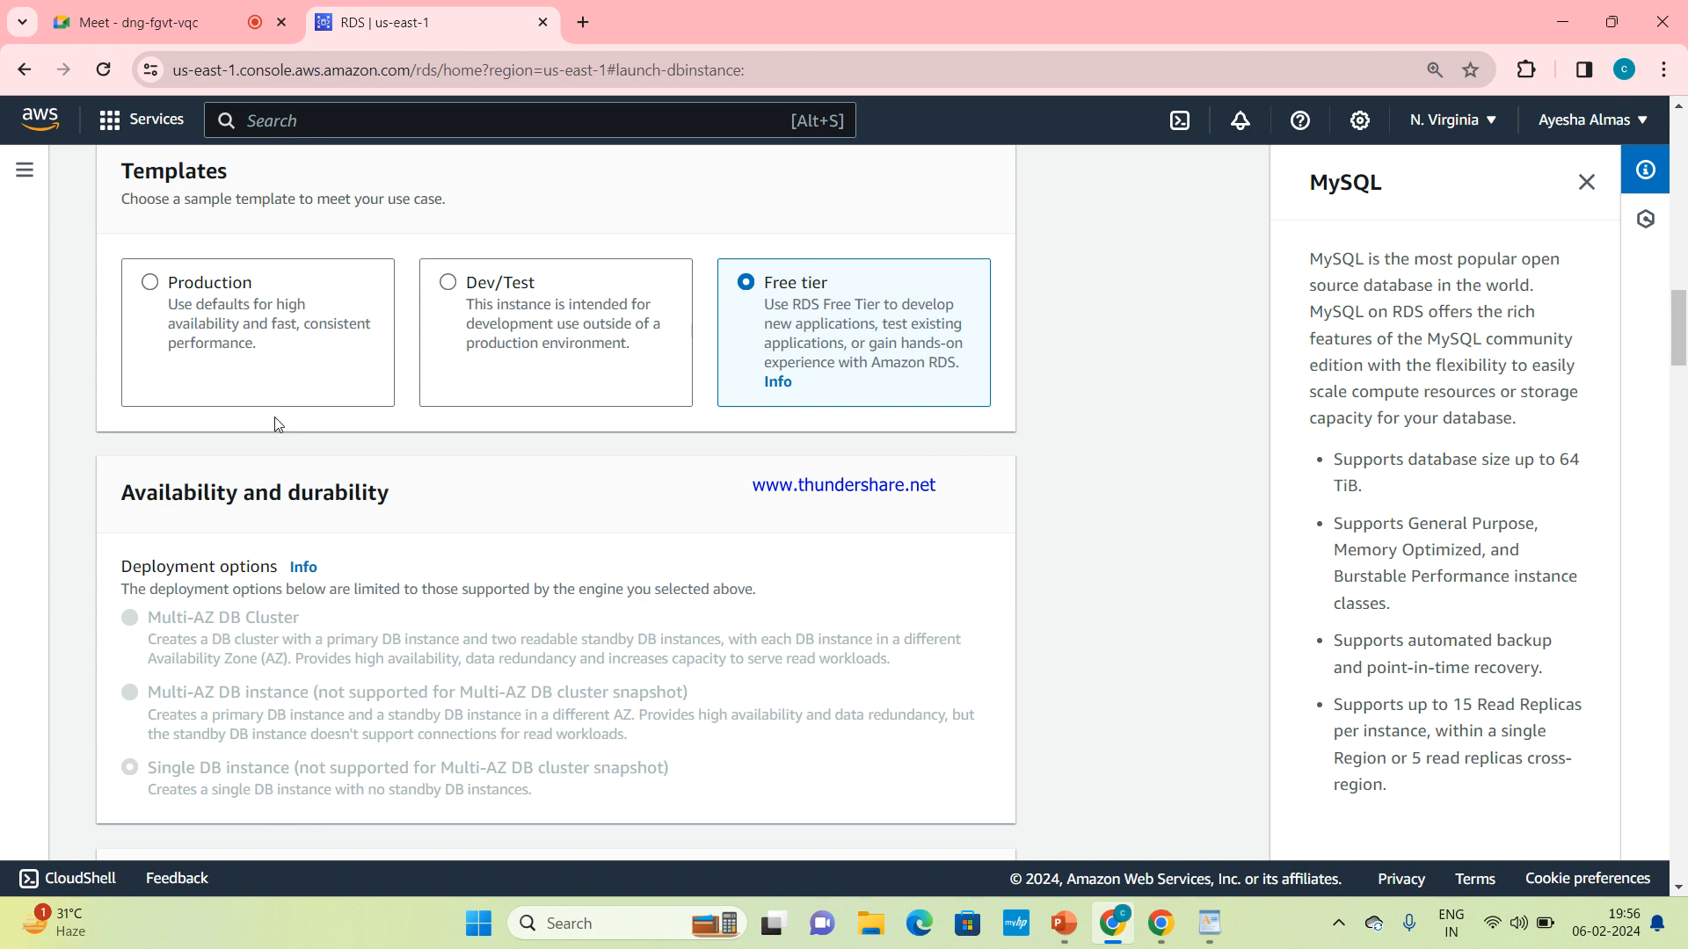
pyautogui.click(149, 308)
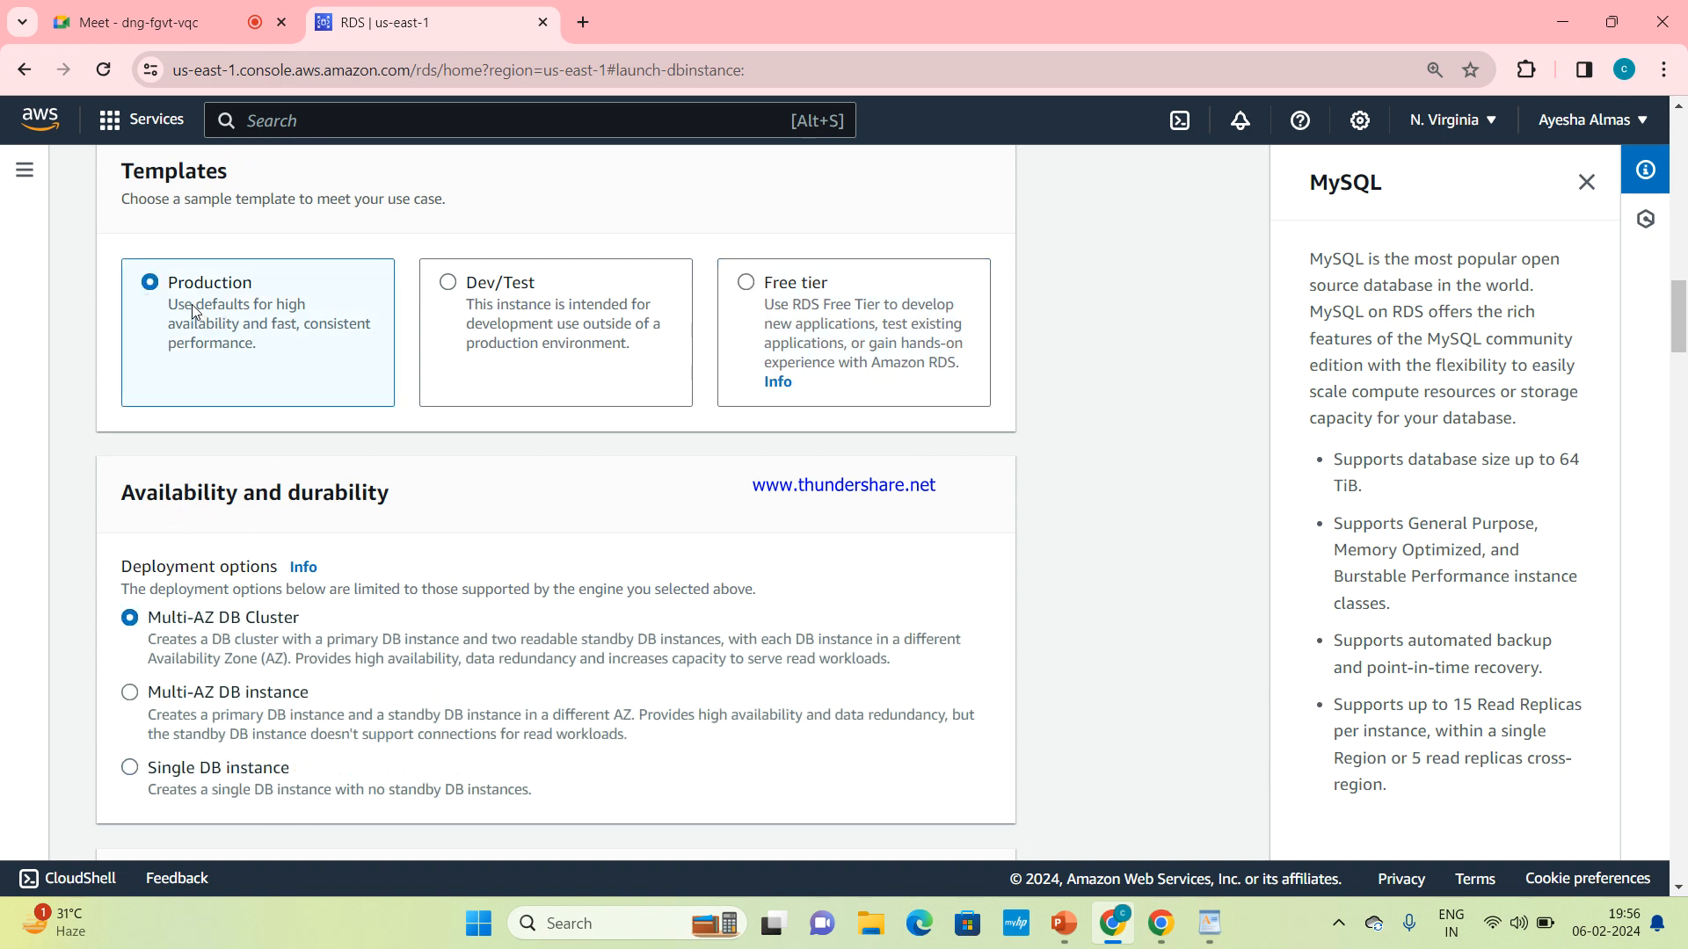
pyautogui.click(796, 307)
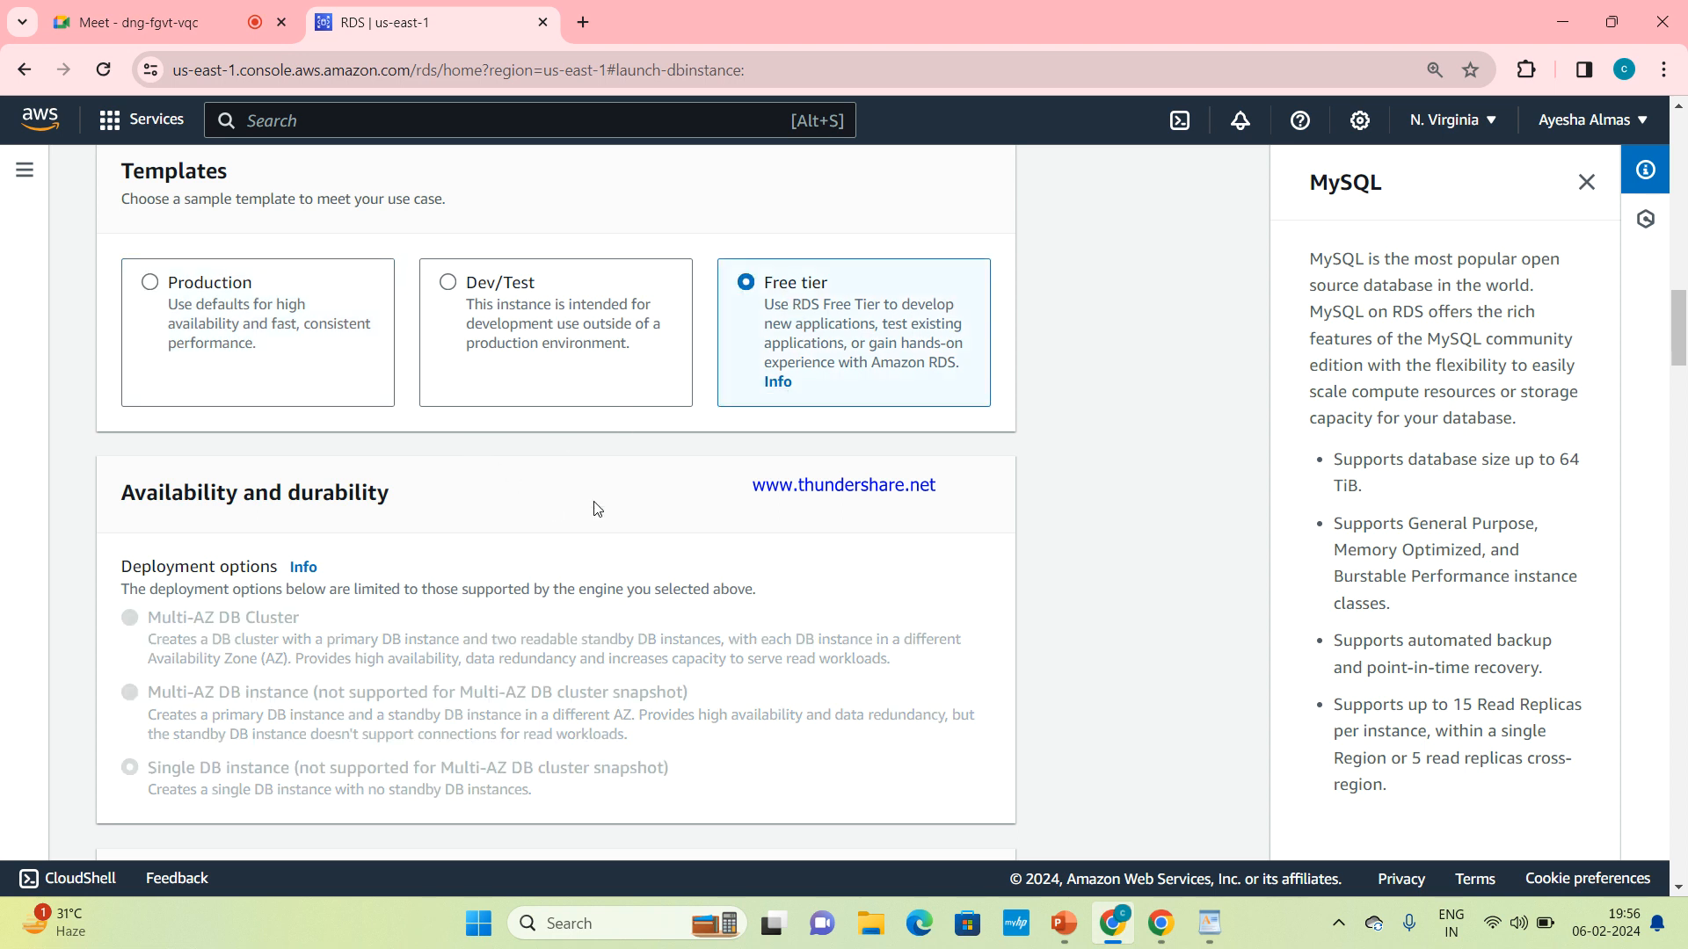
# Set the DB instance identifier in the database settings to mydbinstance
pyautogui.scroll(-5, 596, 509)
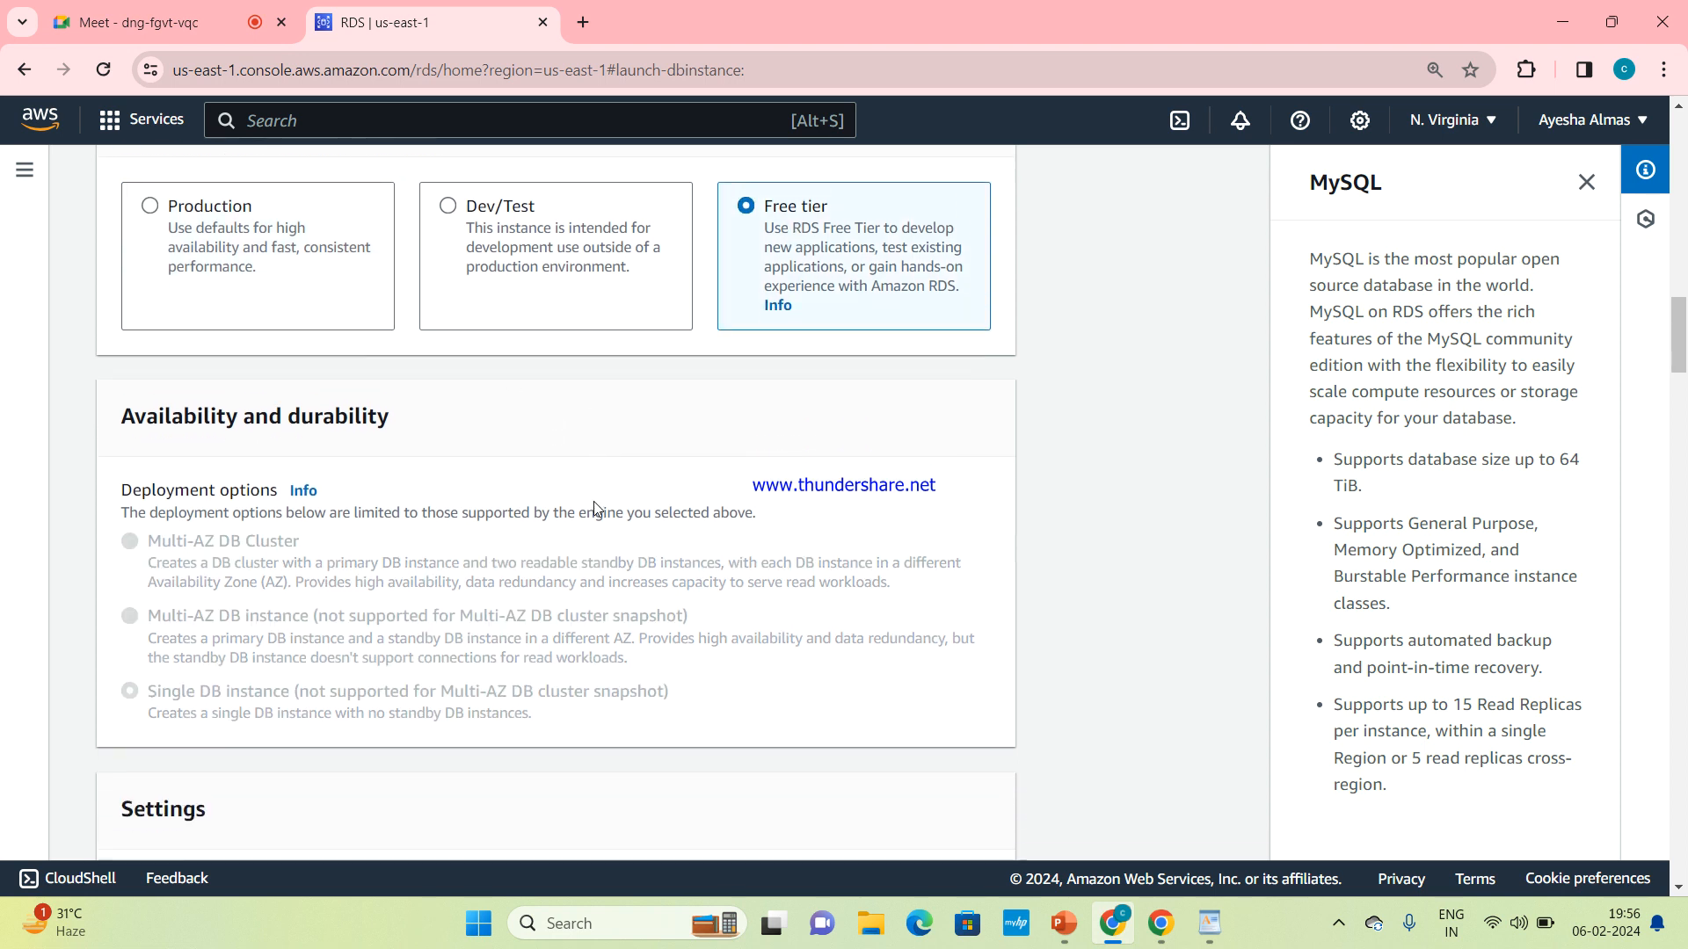
pyautogui.scroll(-3, 597, 509)
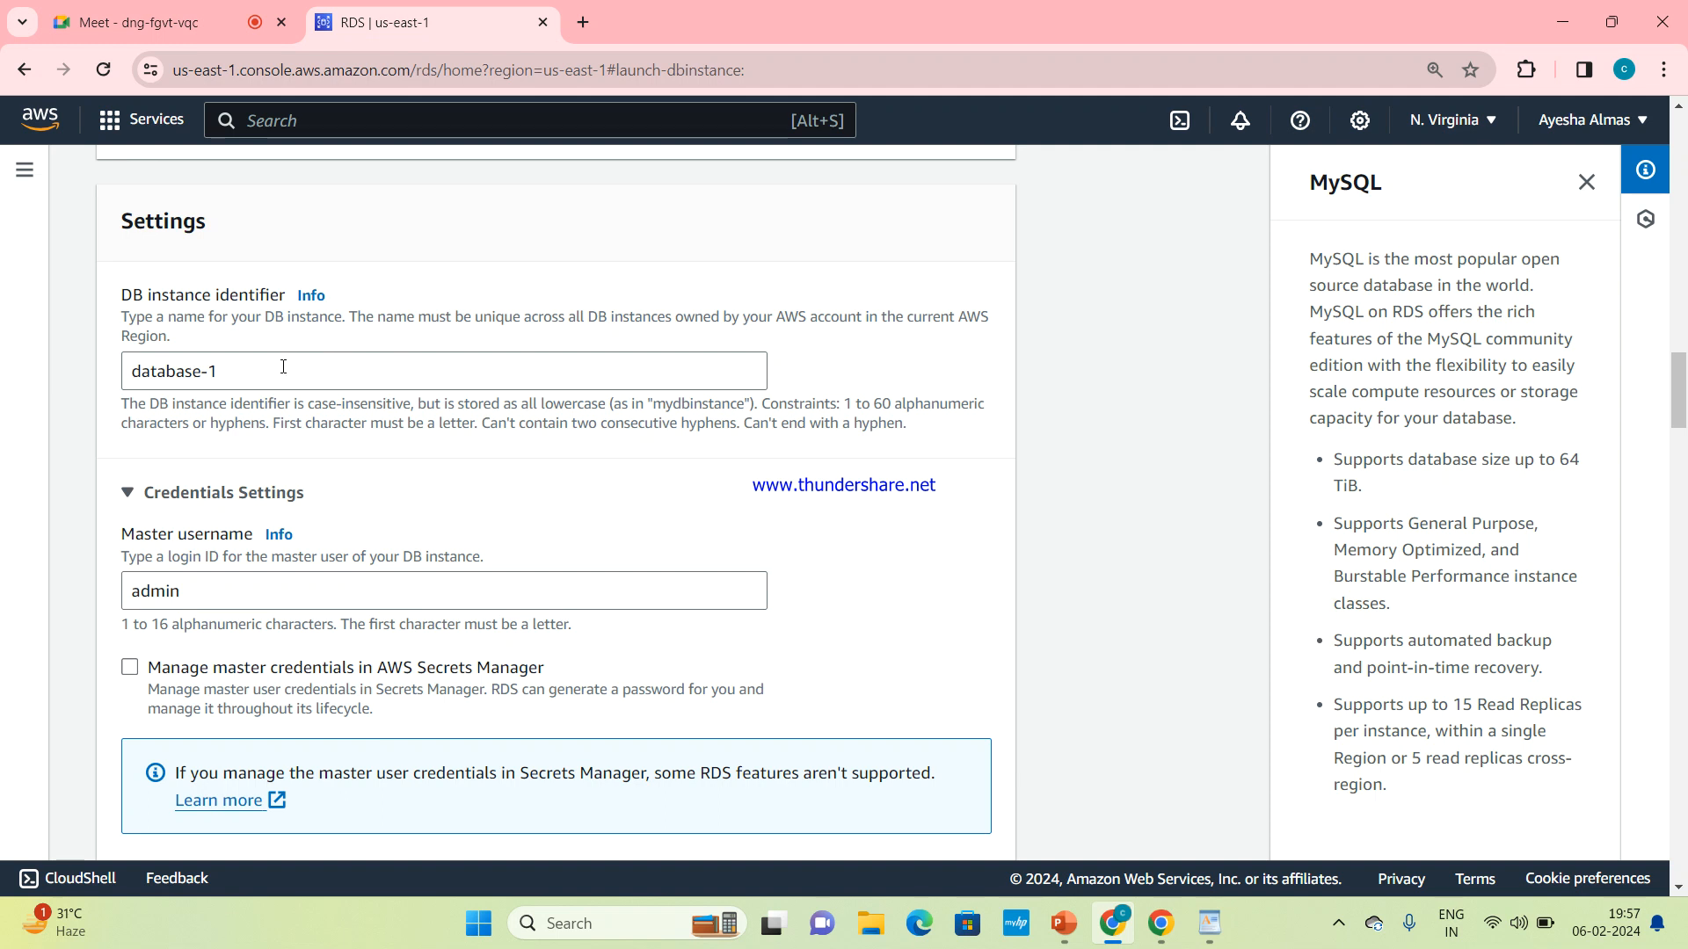
pyautogui.click(233, 371)
pyautogui.press('BackSpace')
pyautogui.press('BackSpace')
pyautogui.press('BackSpace')
pyautogui.press('BackSpace')
pyautogui.press('BackSpace')
pyautogui.press('BackSpace')
pyautogui.press('BackSpace')
pyautogui.press('BackSpace')
pyautogui.press('BackSpace')
pyautogui.press('BackSpace')
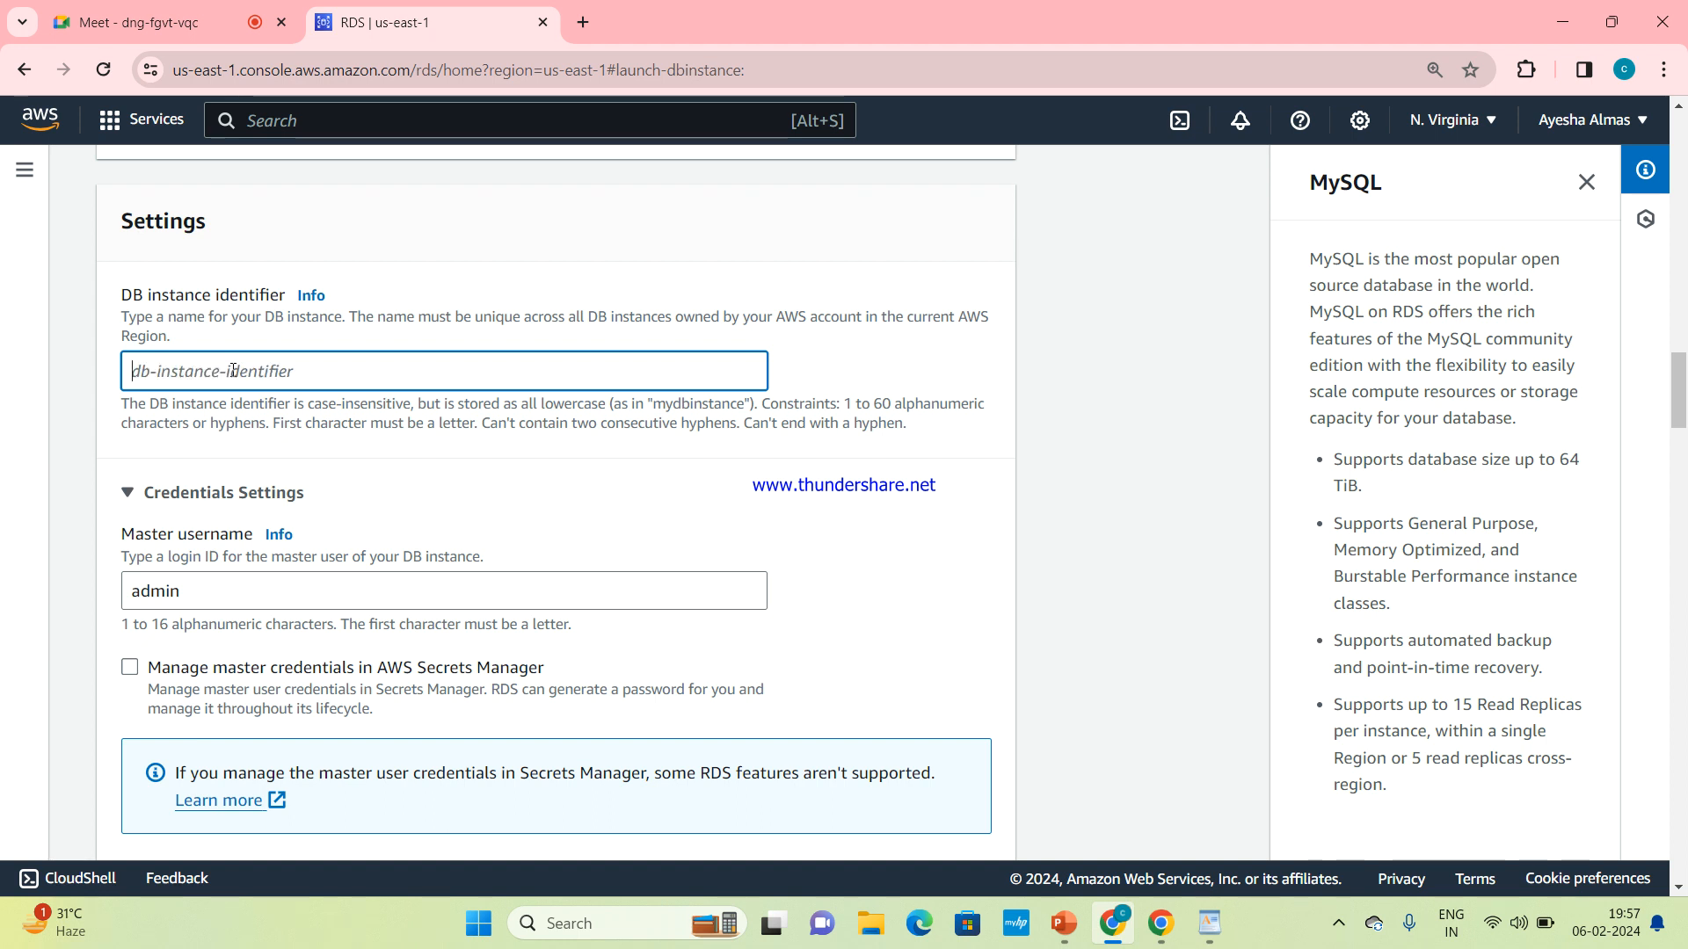
pyautogui.write('mu')
pyautogui.press('BackSpace')
pyautogui.write('ydbi')
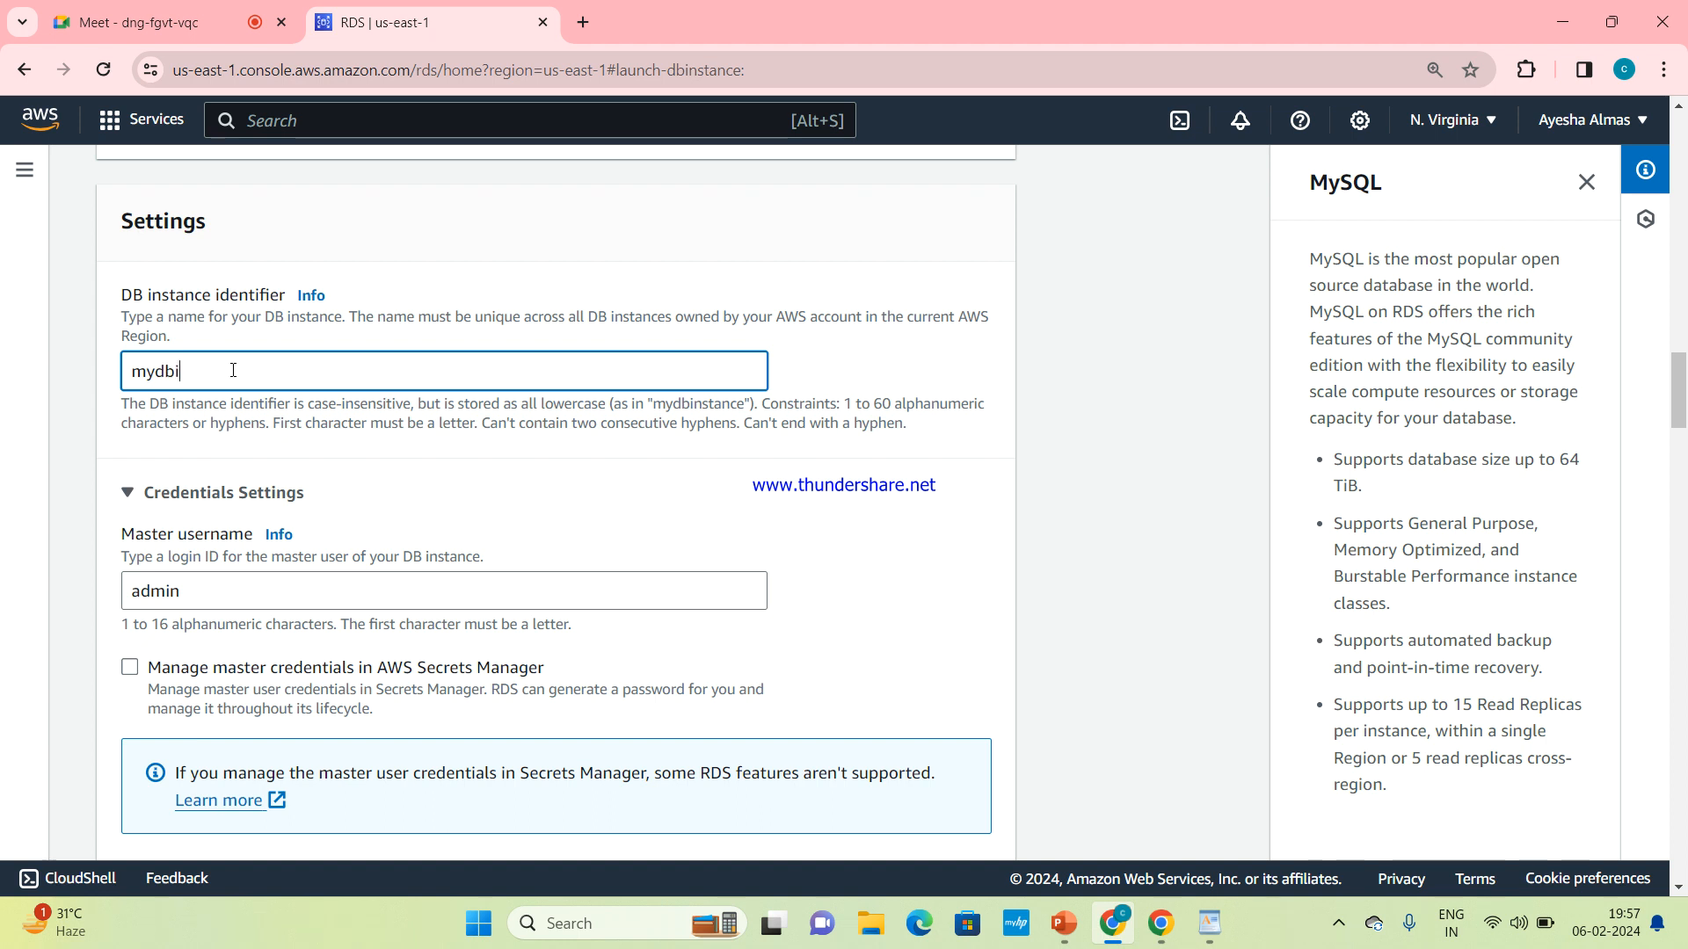
pyautogui.write('nstance')
# Examine the credentials settings for the master username, Secrets Manager management, automatic password generation and the master password fields
pyautogui.scroll(-1, 311, 388)
pyautogui.scroll(-1, 311, 387)
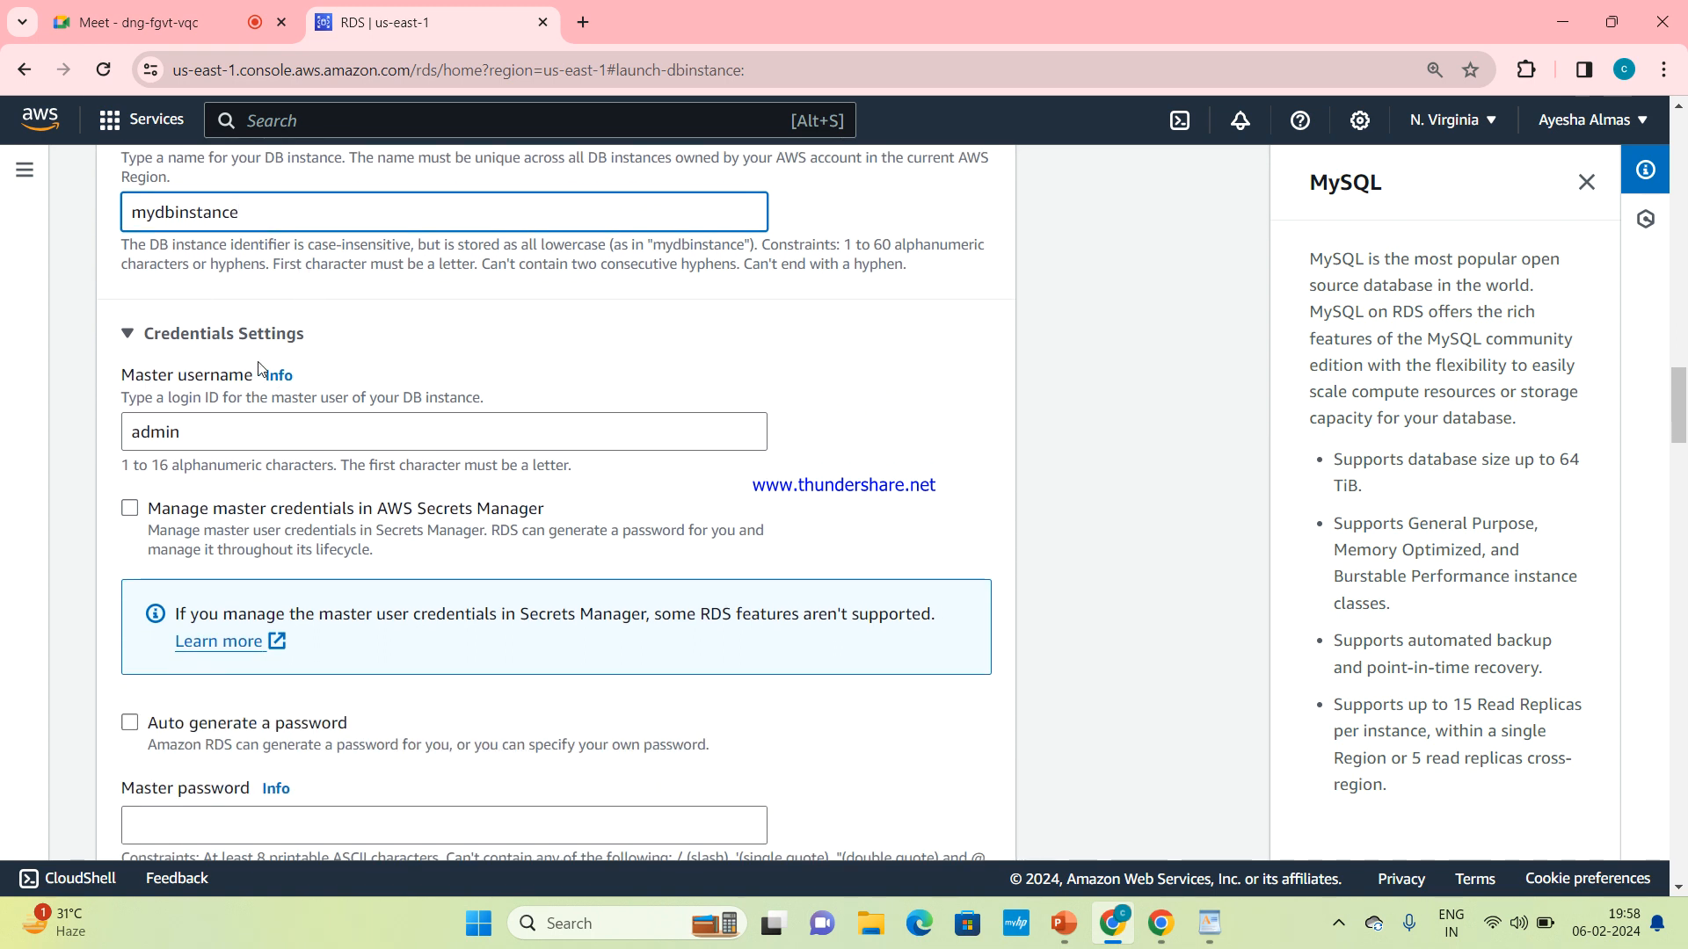
pyautogui.scroll(-1, 325, 393)
pyautogui.scroll(-1, 326, 393)
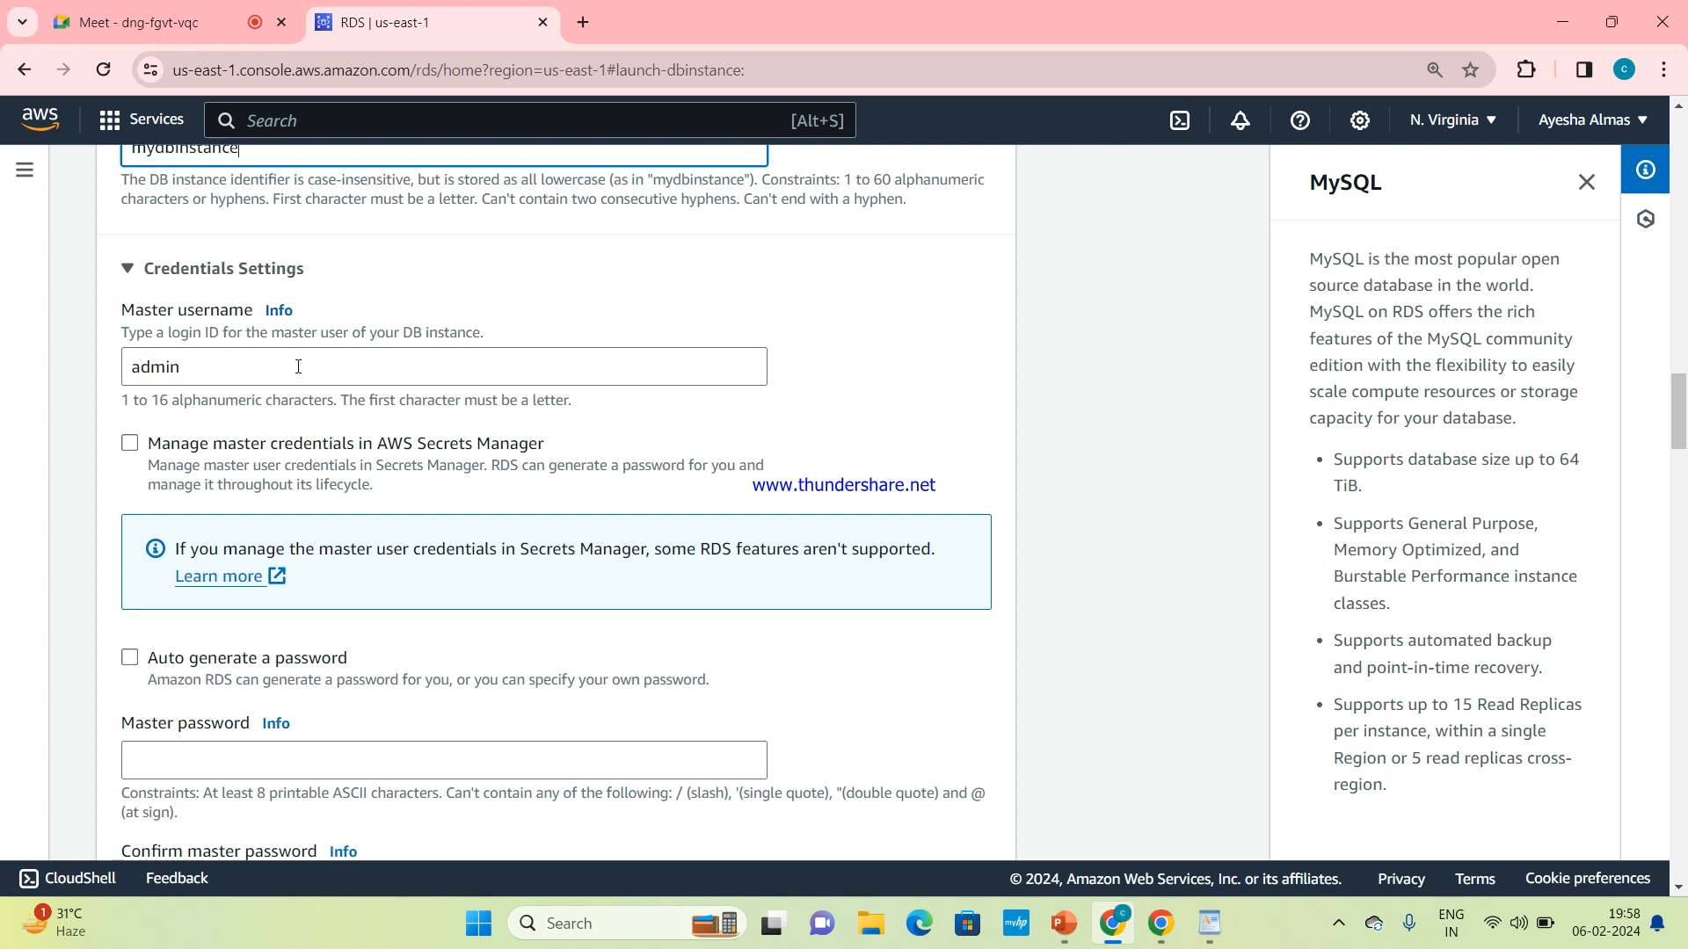
pyautogui.scroll(-2, 264, 395)
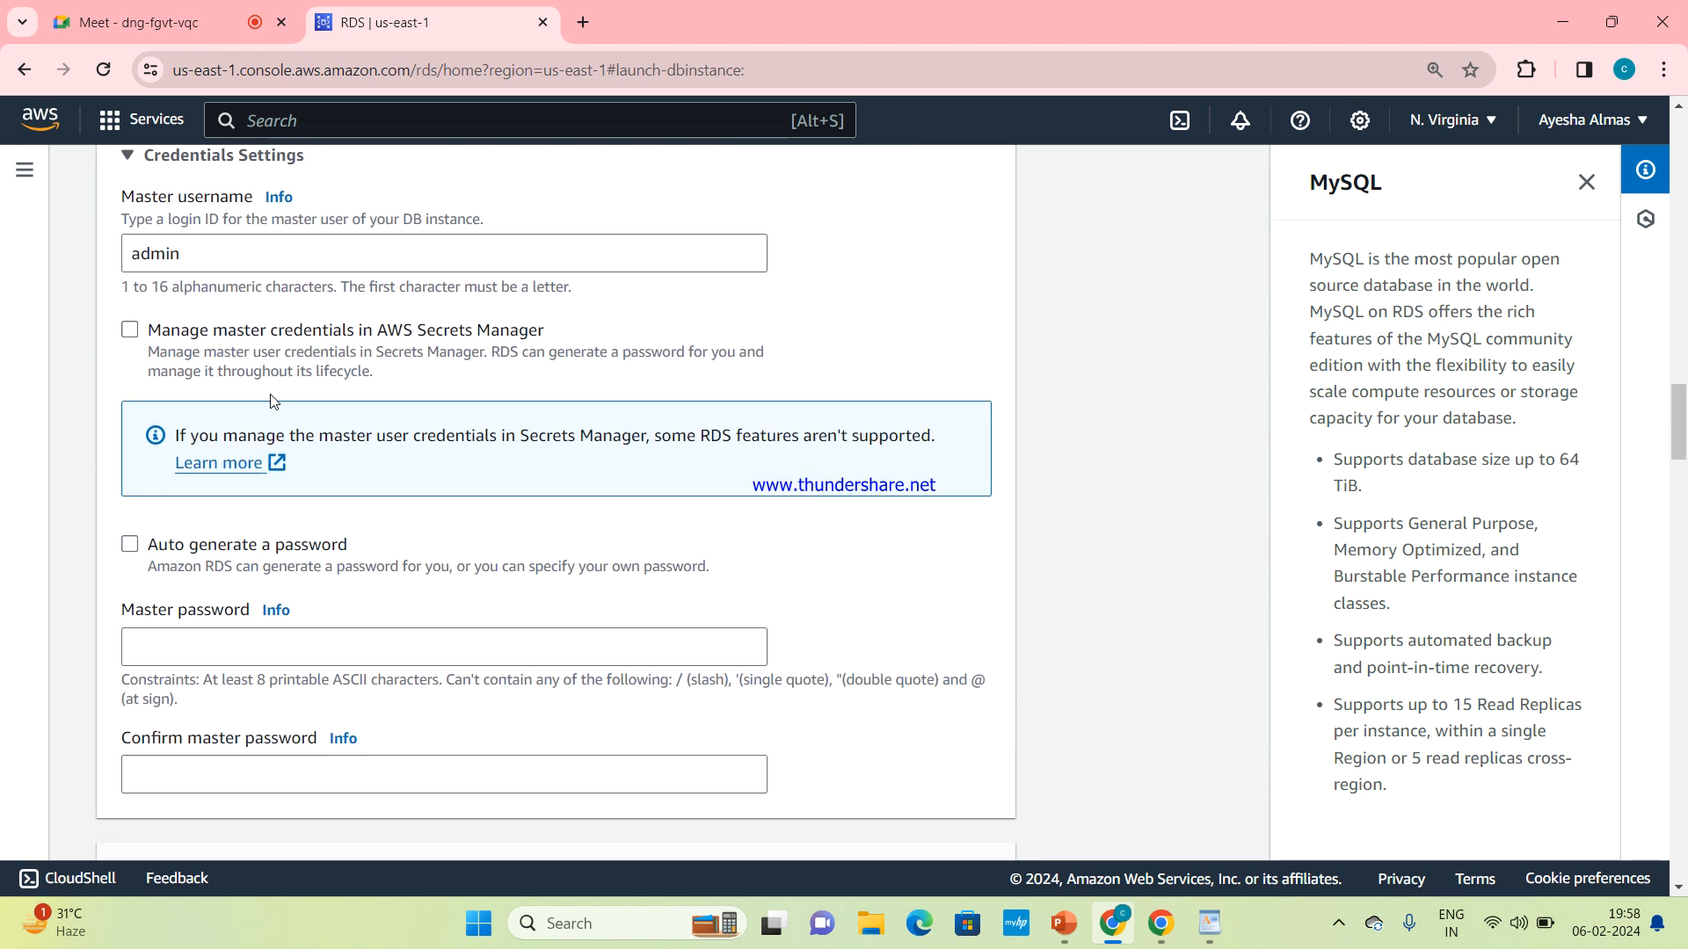
pyautogui.scroll(-1, 271, 402)
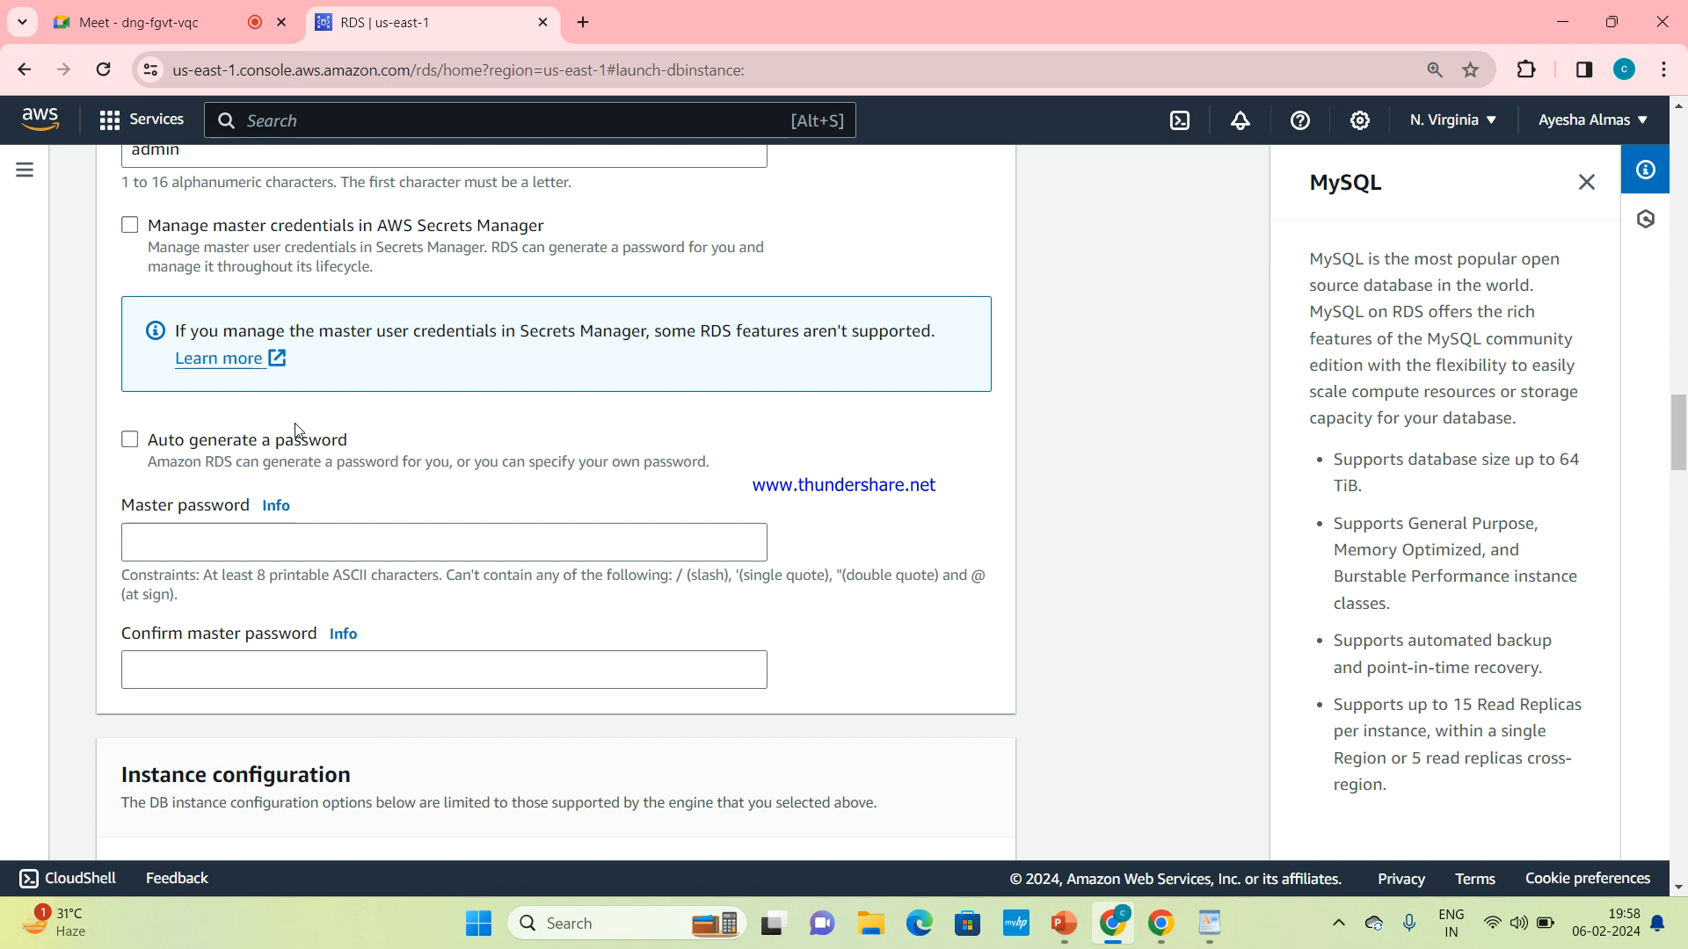
pyautogui.scroll(2, 295, 430)
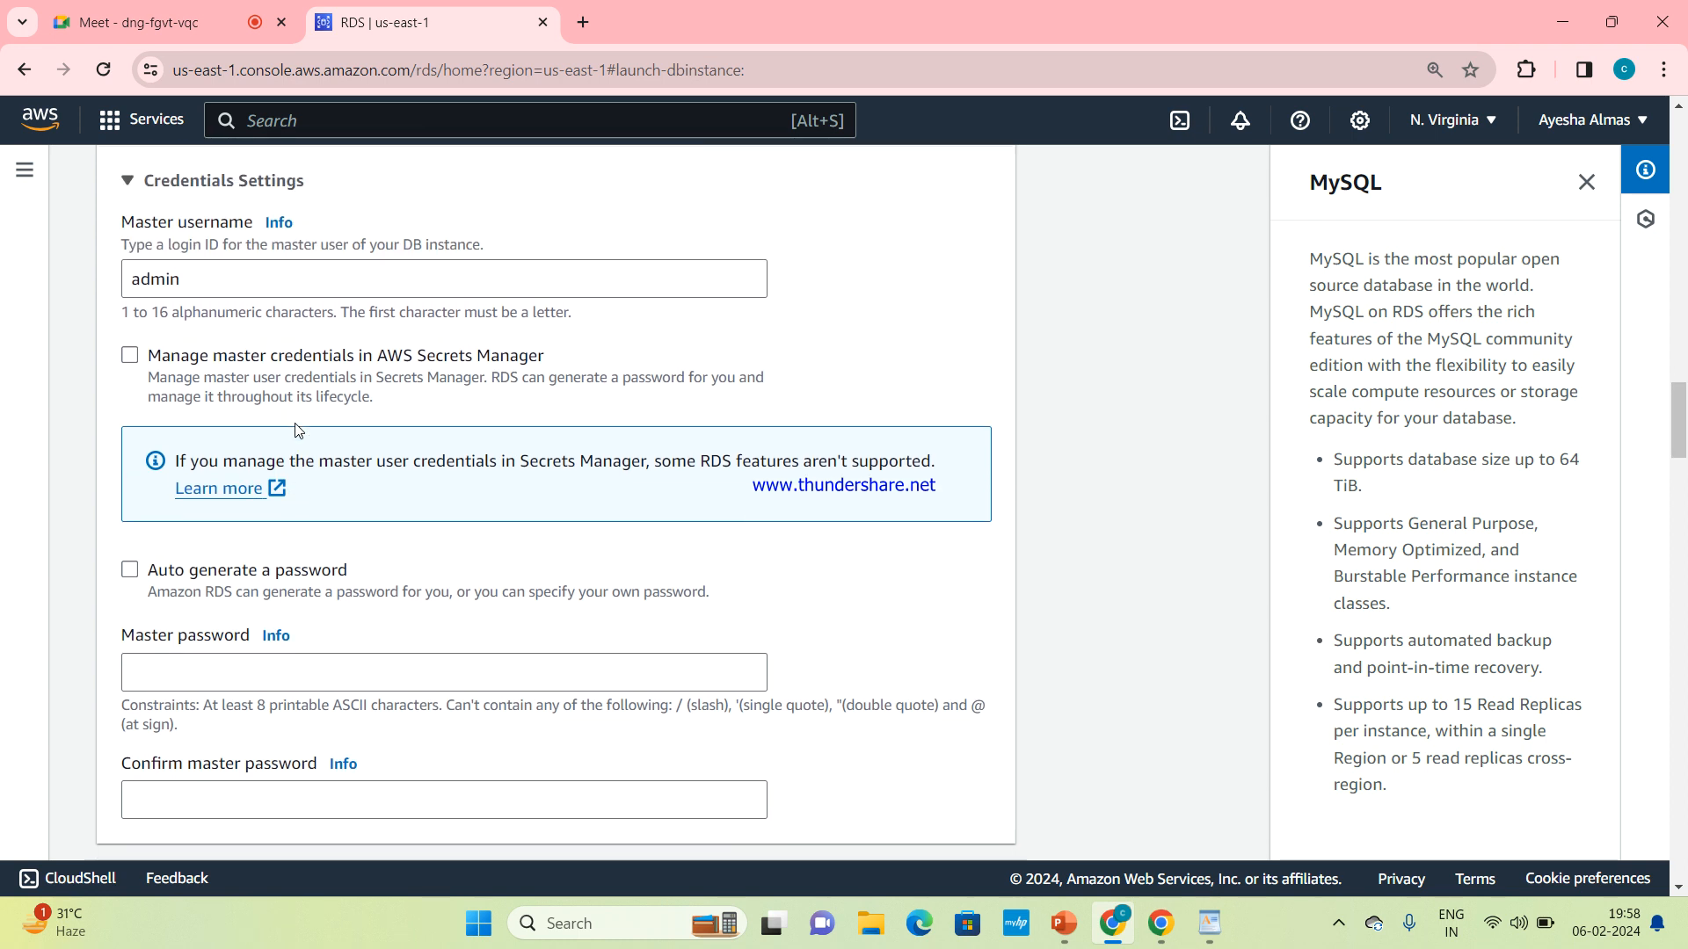
pyautogui.scroll(-1, 295, 430)
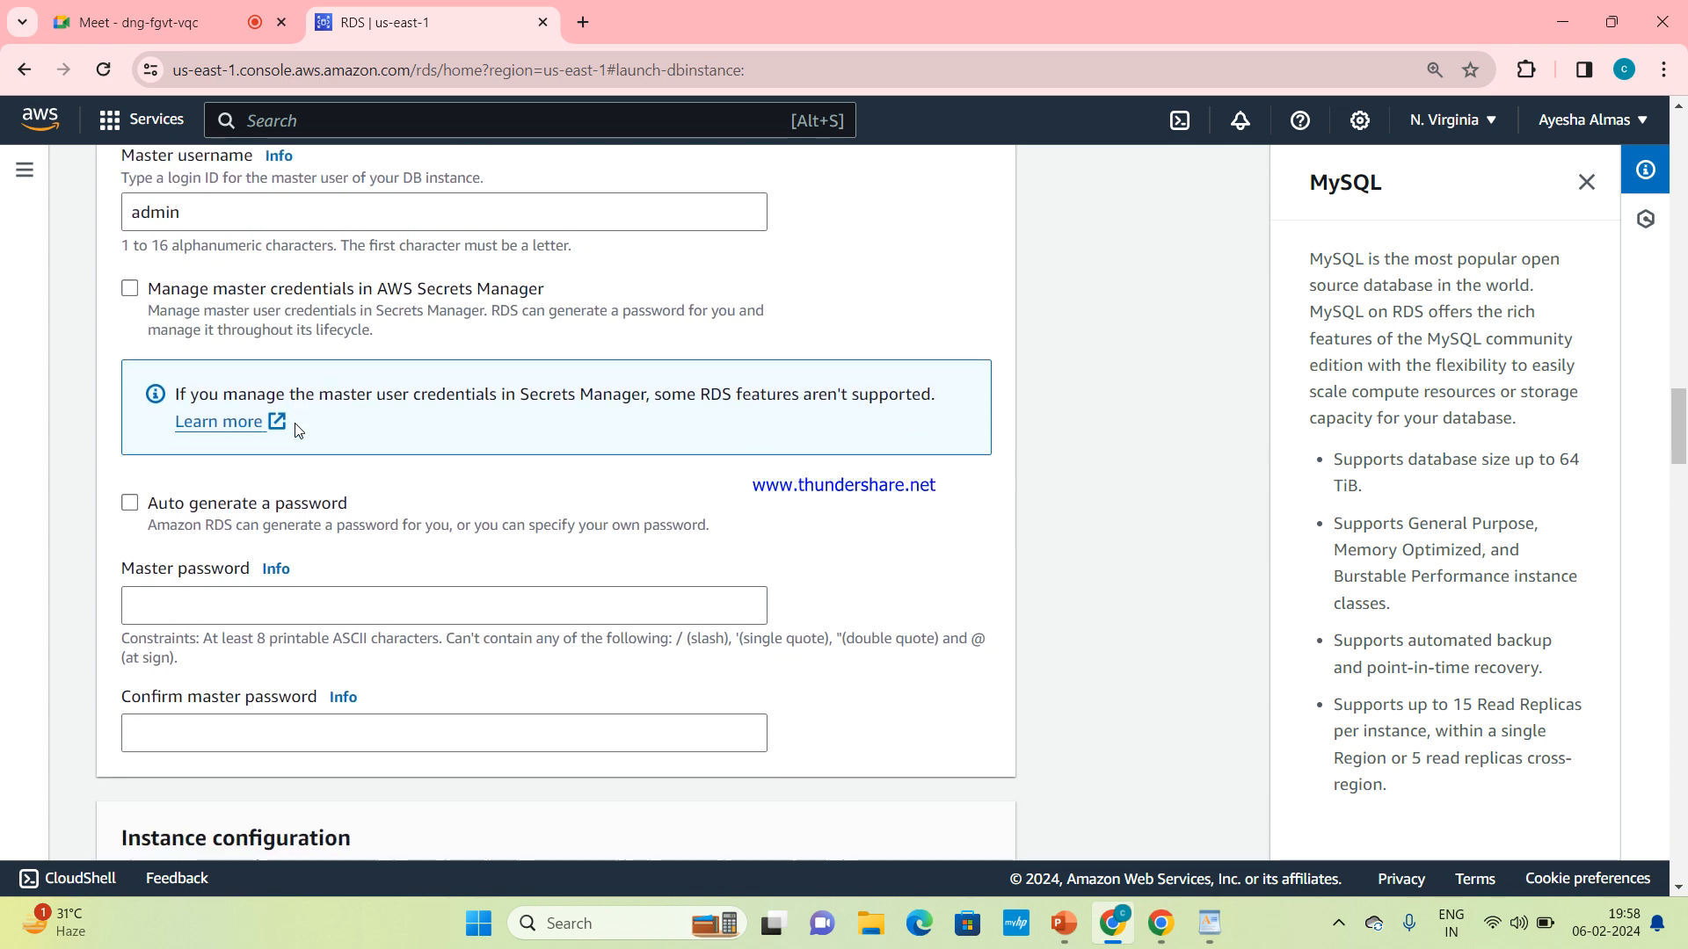
pyautogui.scroll(-1, 295, 430)
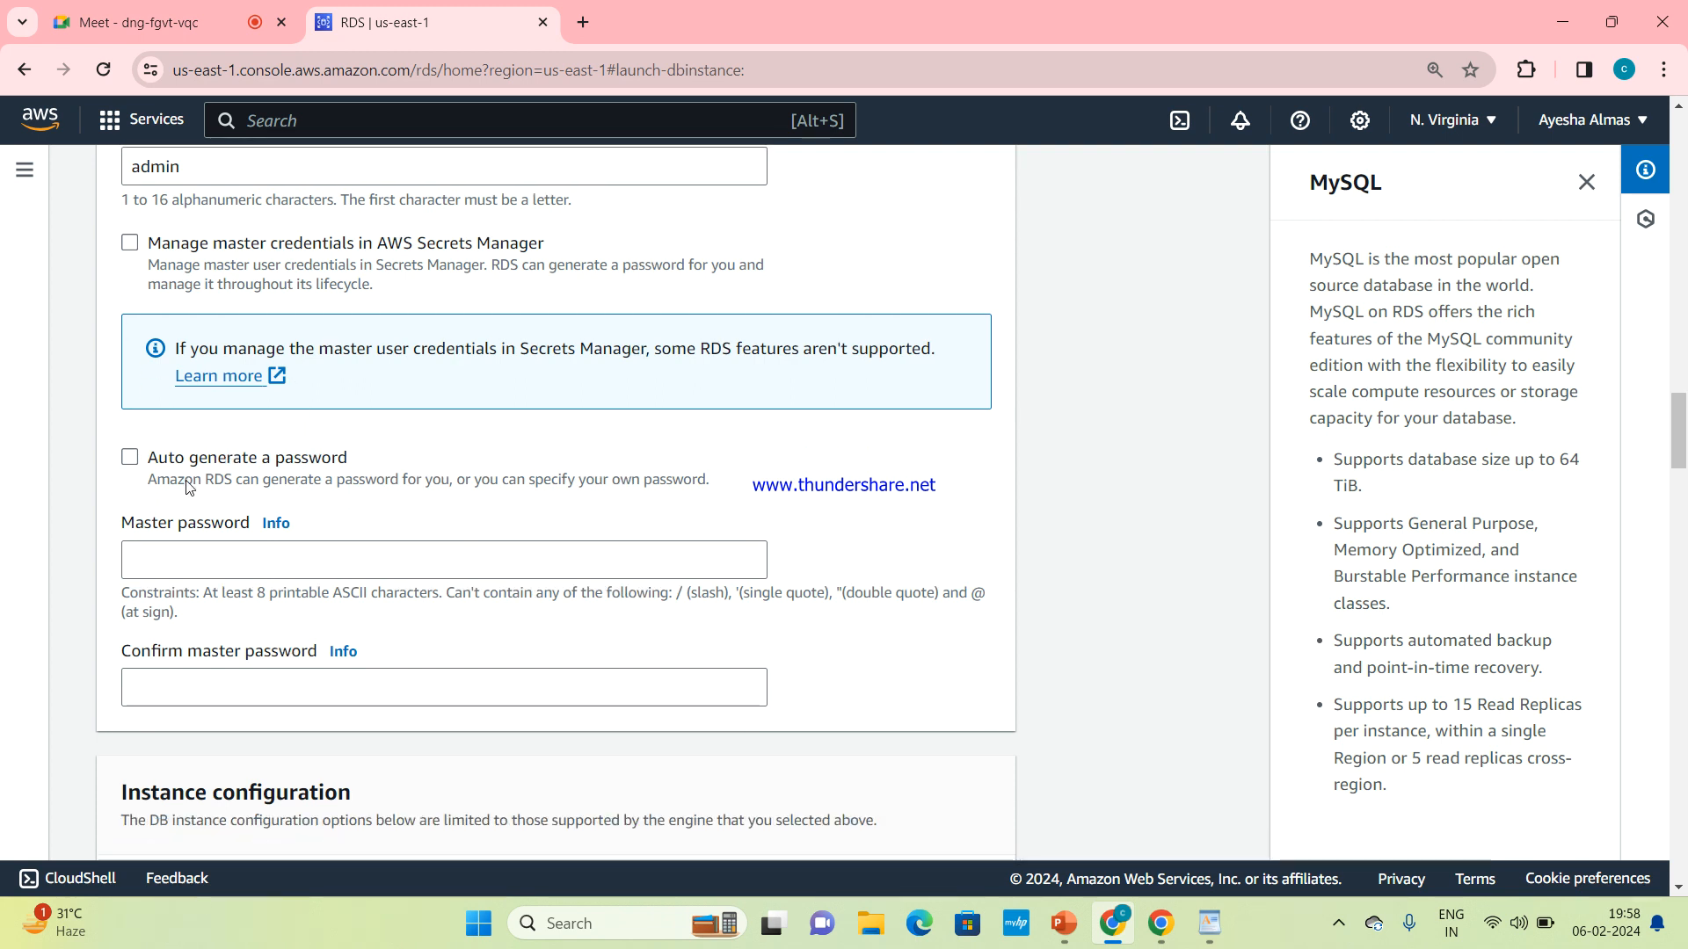
pyautogui.click(237, 549)
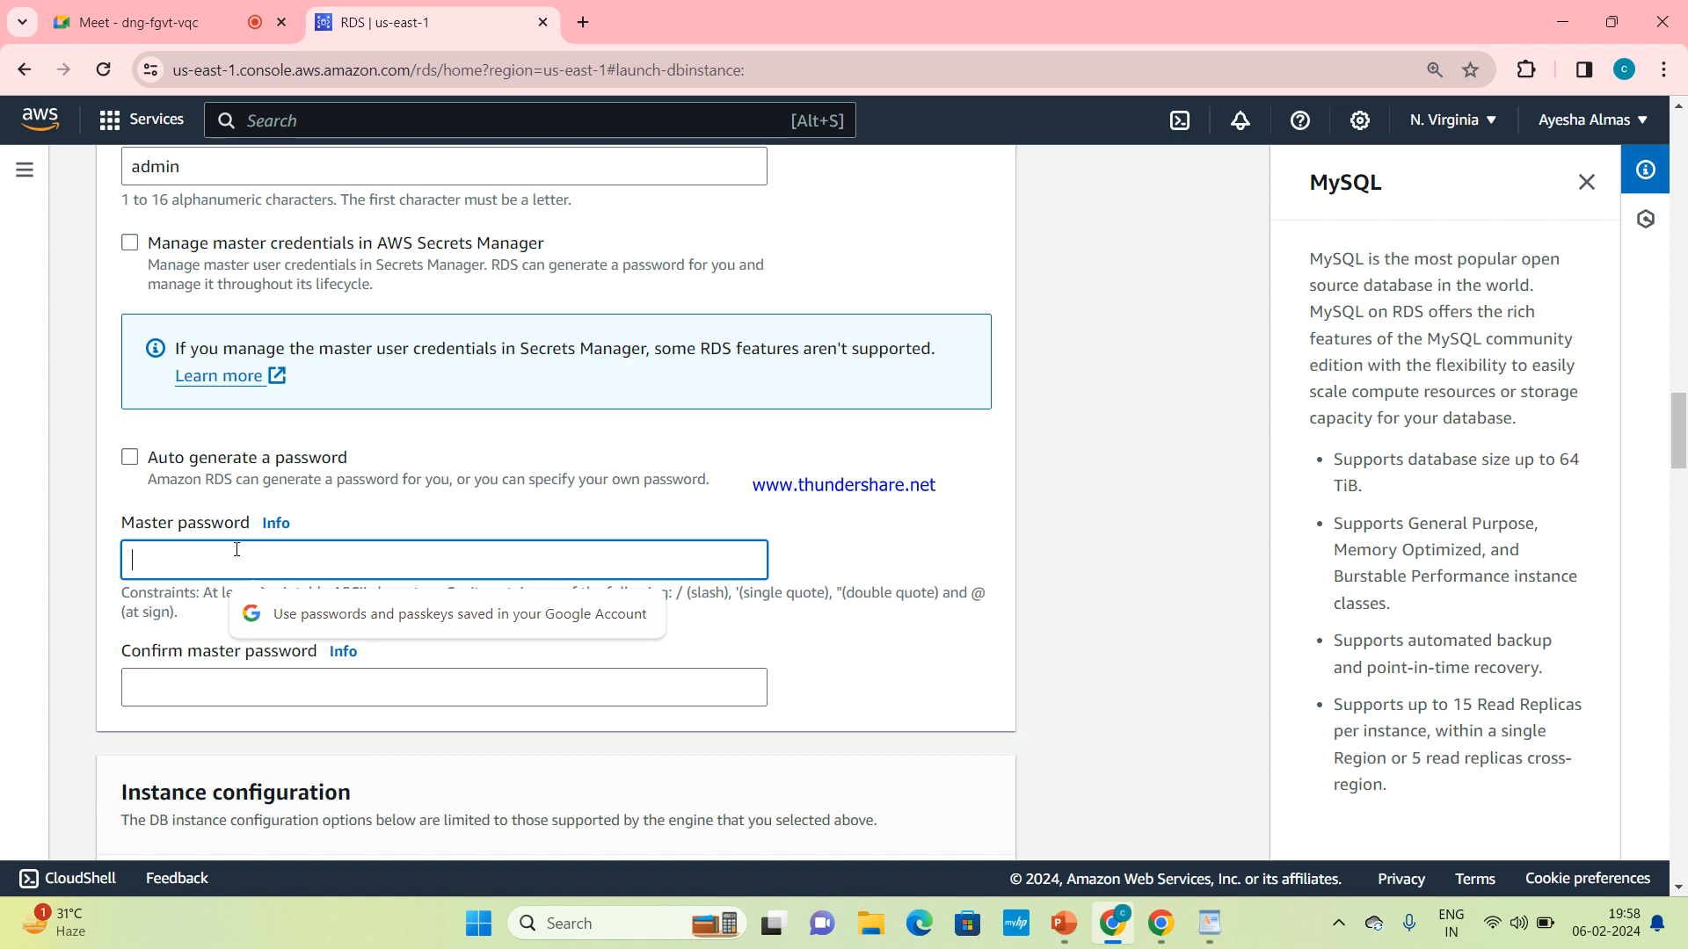
pyautogui.write('admi')
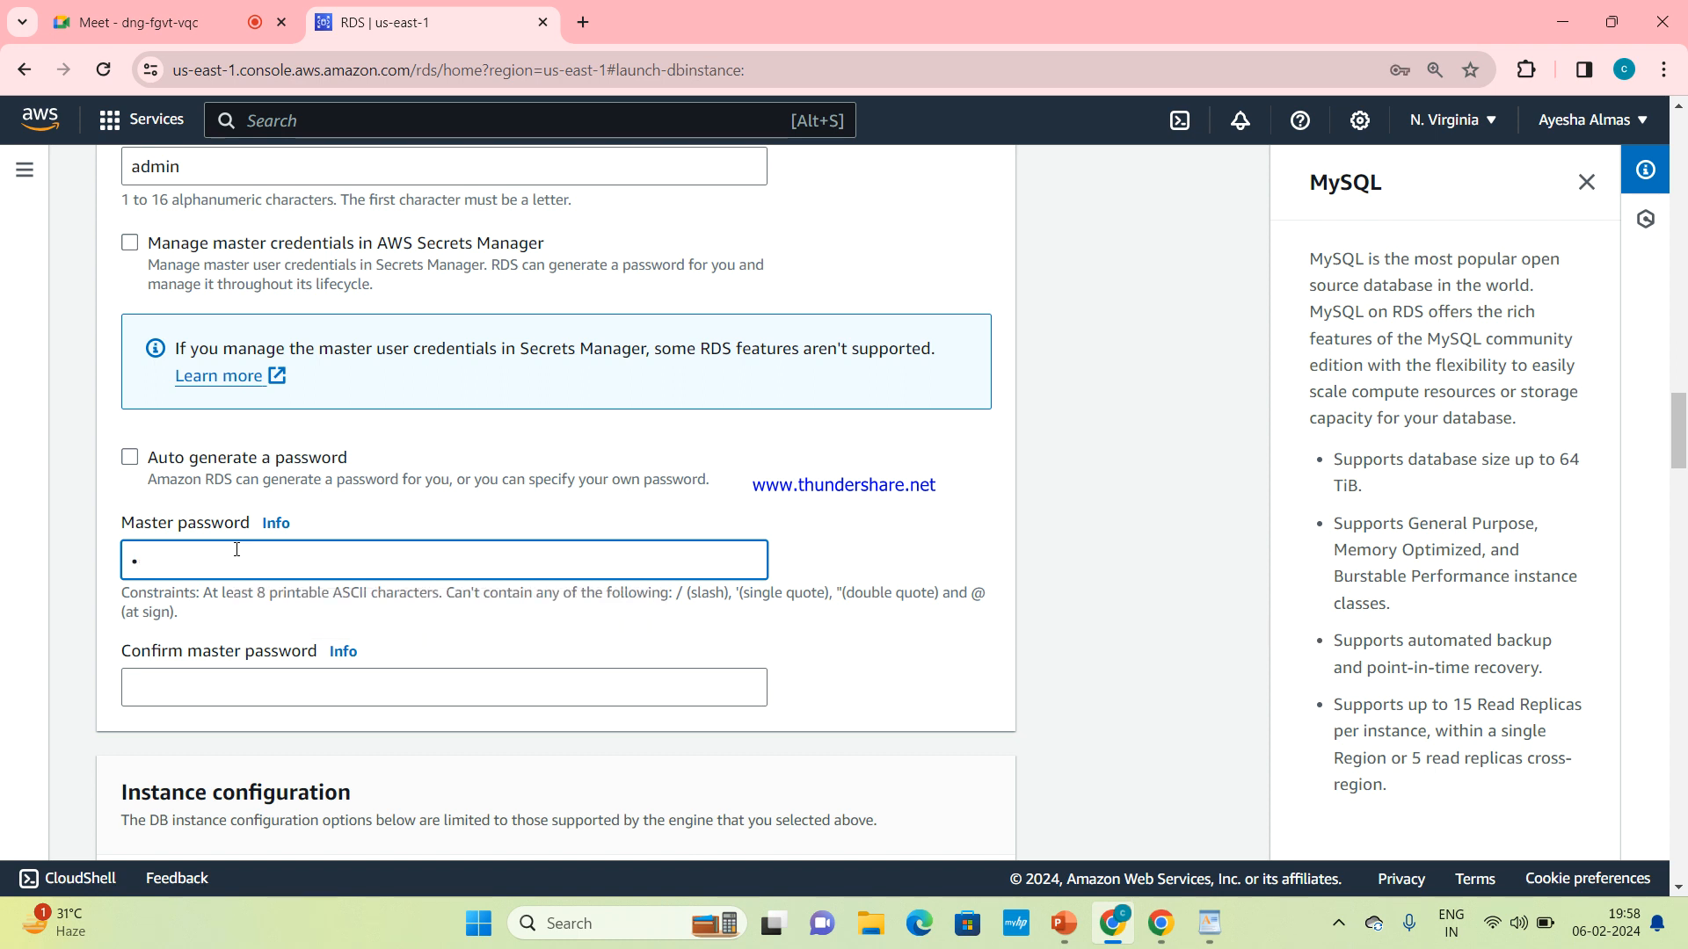
pyautogui.press('BackSpace')
pyautogui.press('BackSpace')
pyautogui.press('BackSpace')
pyautogui.press('BackSpace')
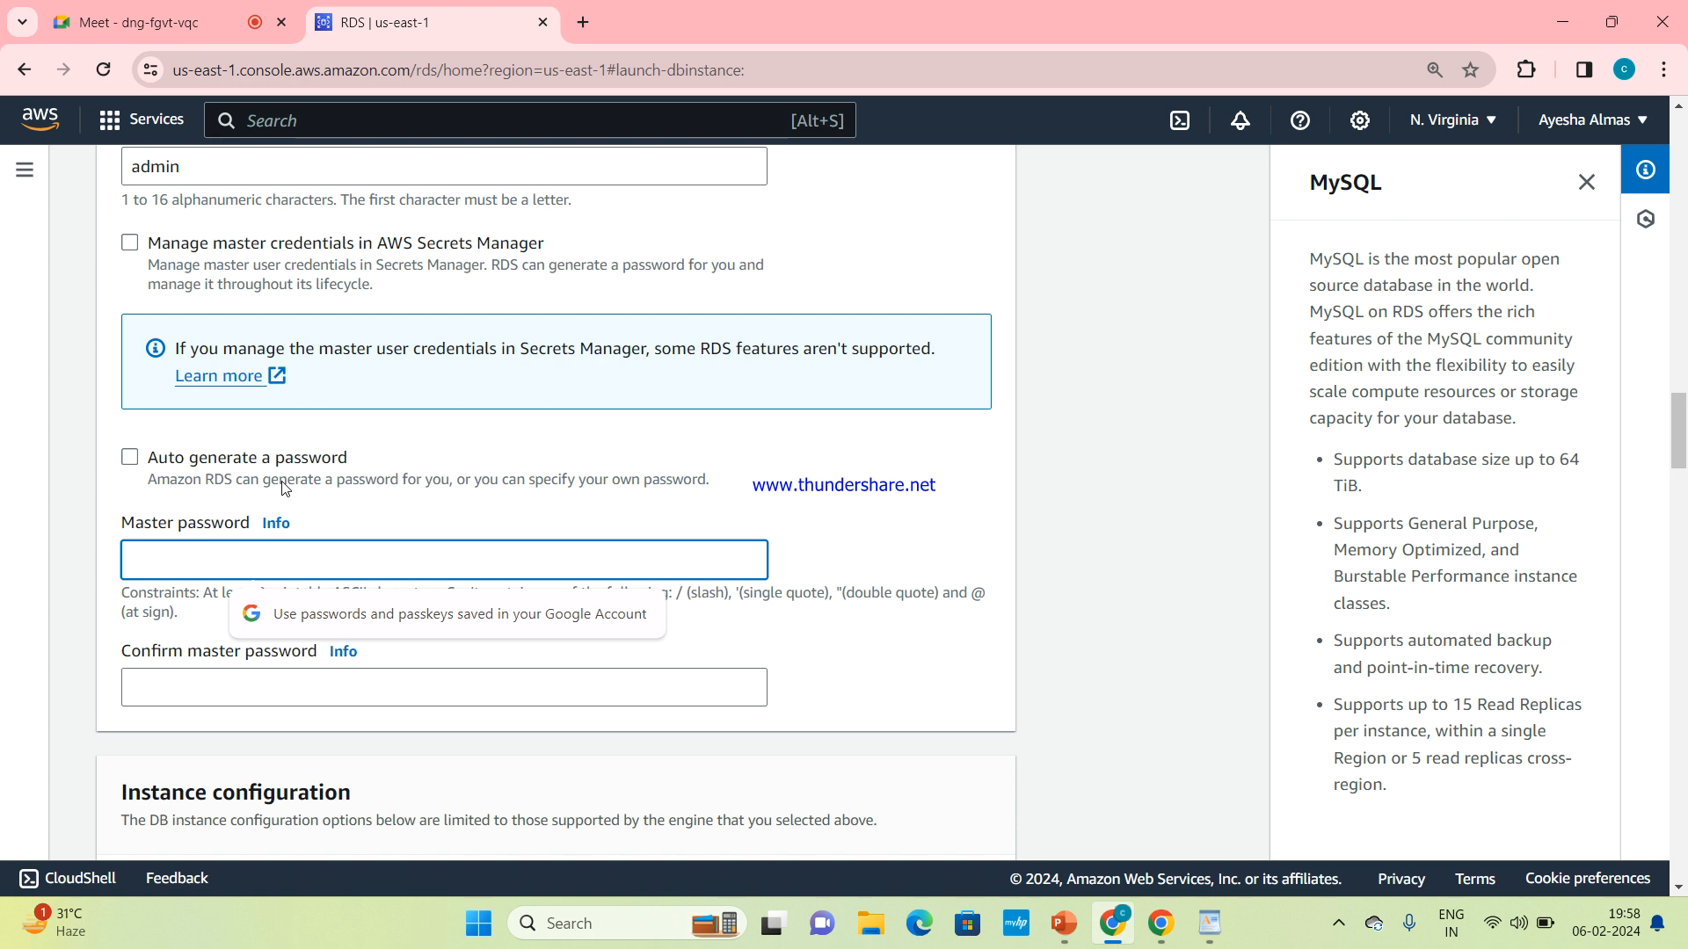
# Have RDS generate the master password automatically in the credentials settings
pyautogui.click(136, 458)
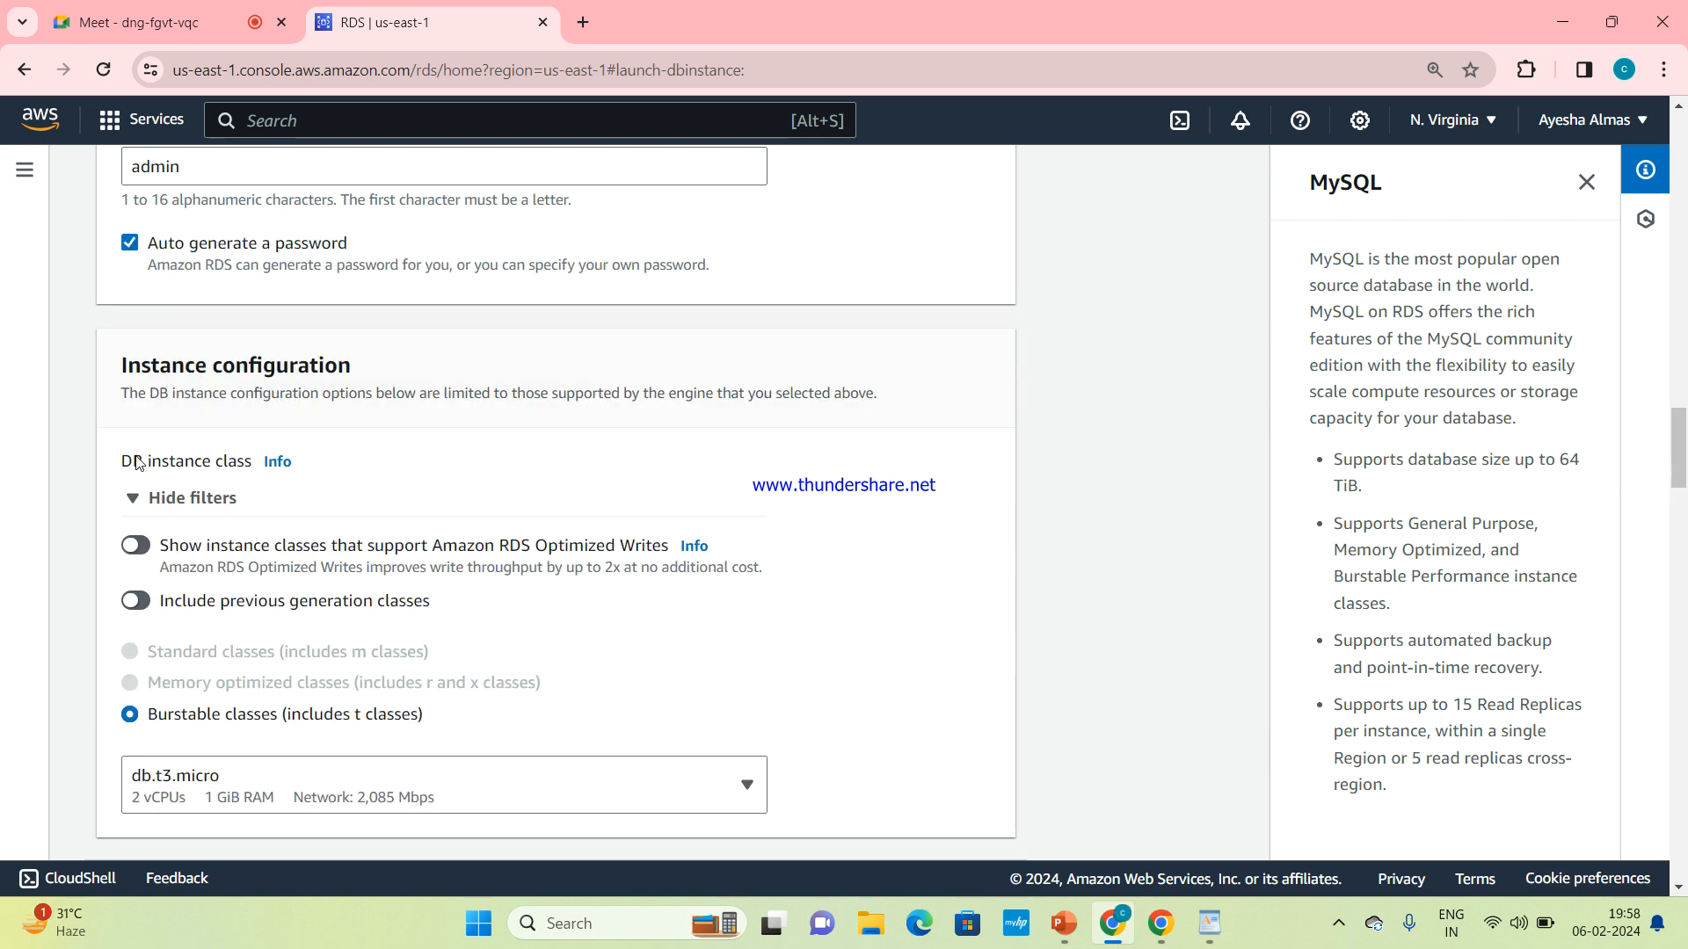
pyautogui.scroll(3, 306, 309)
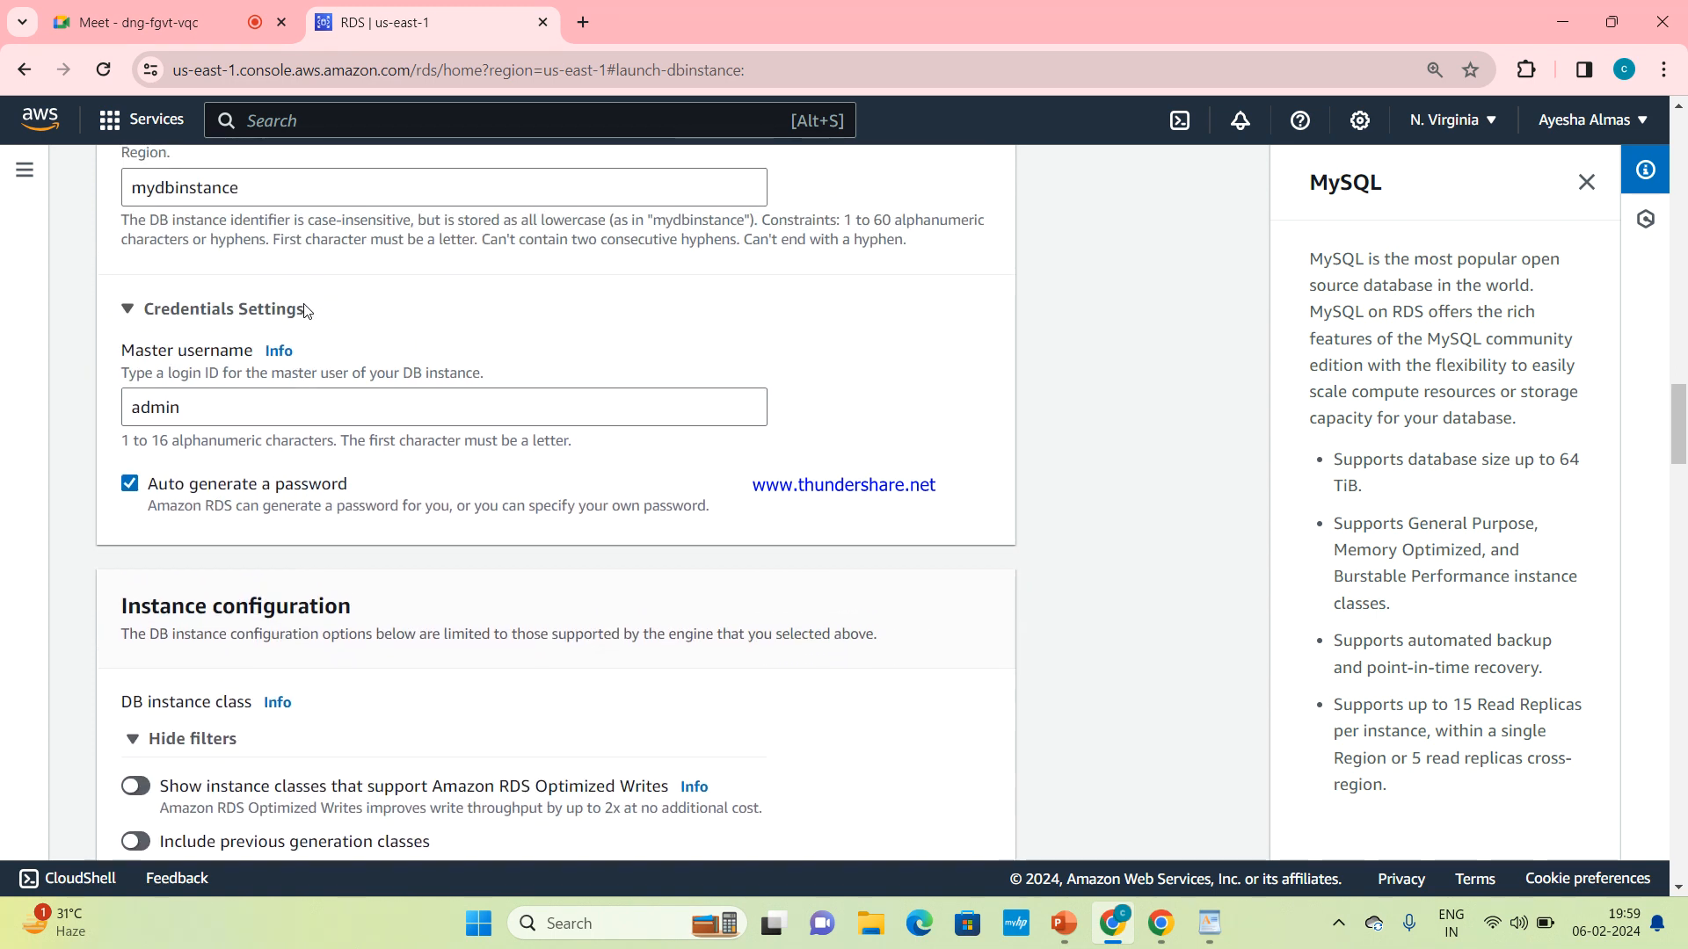
pyautogui.scroll(2, 306, 310)
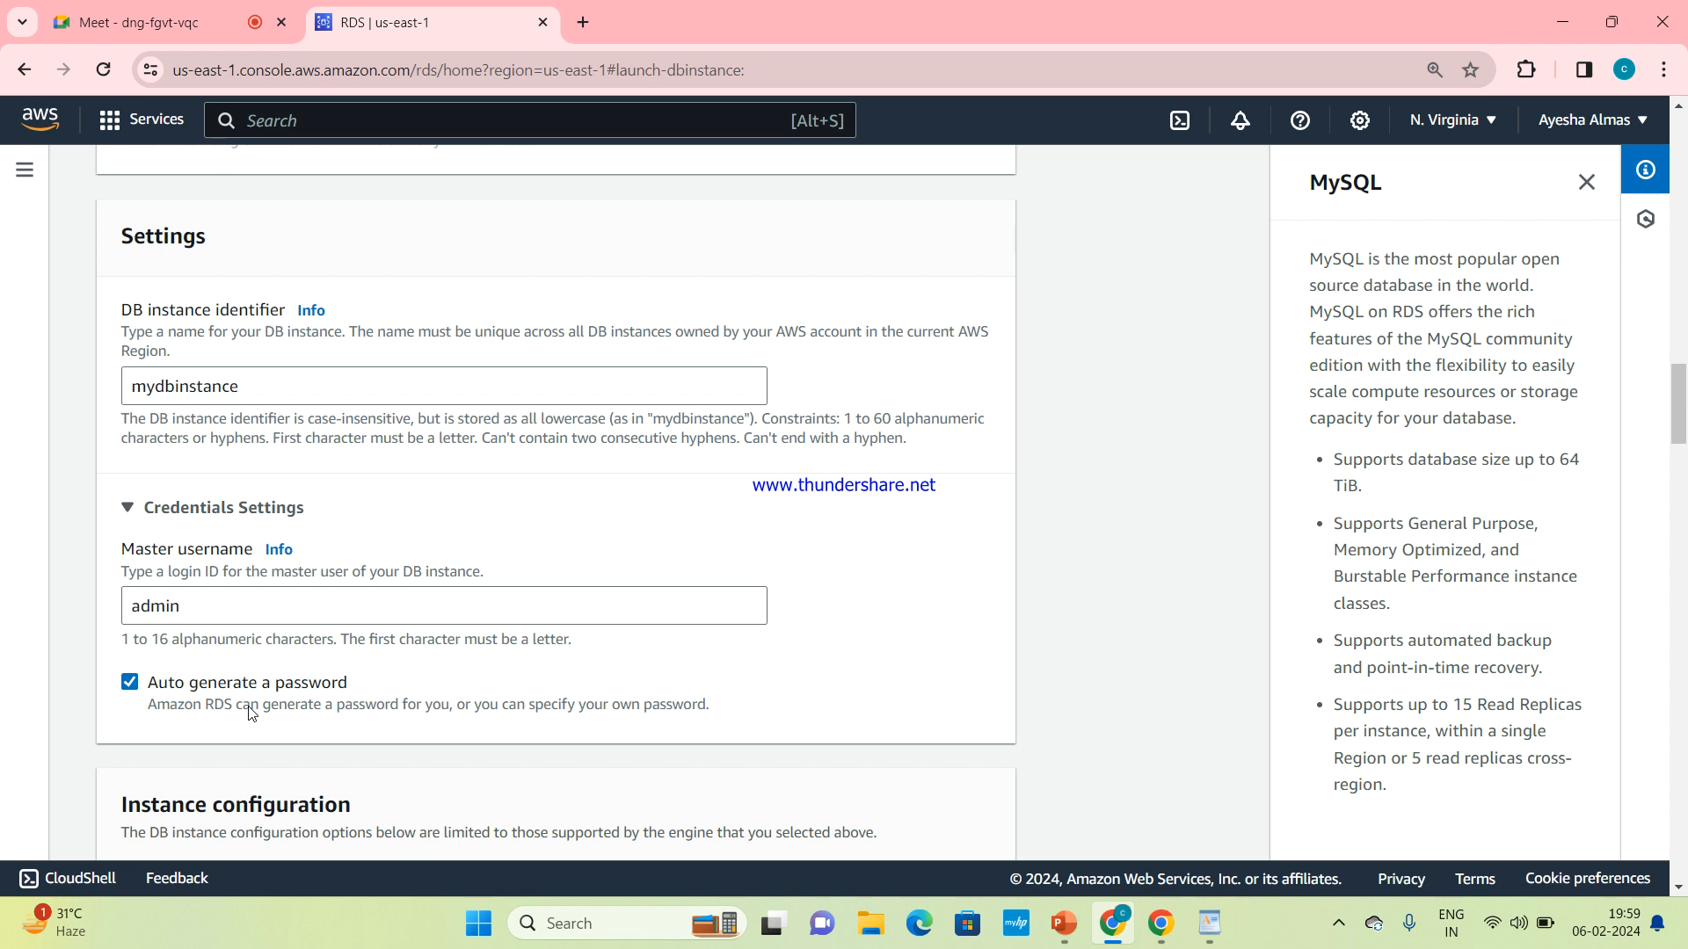
# Change the DB instance class in the instance configuration to db.t2.micro
pyautogui.scroll(-4, 251, 712)
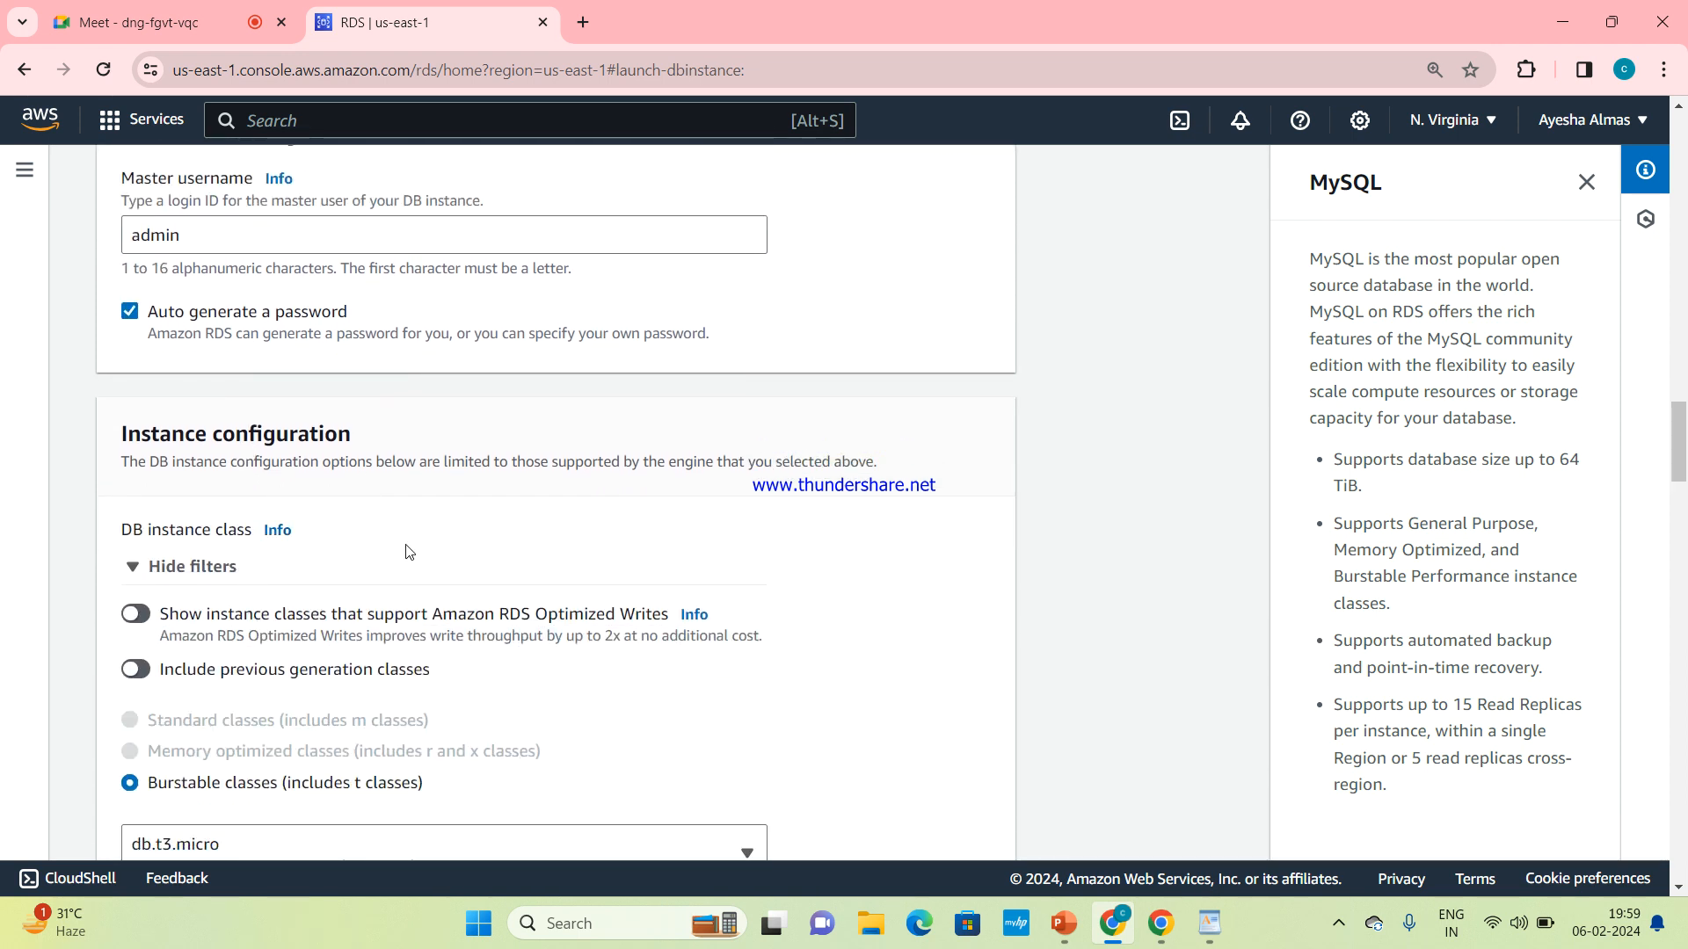
pyautogui.scroll(-1, 407, 550)
pyautogui.scroll(-3, 407, 550)
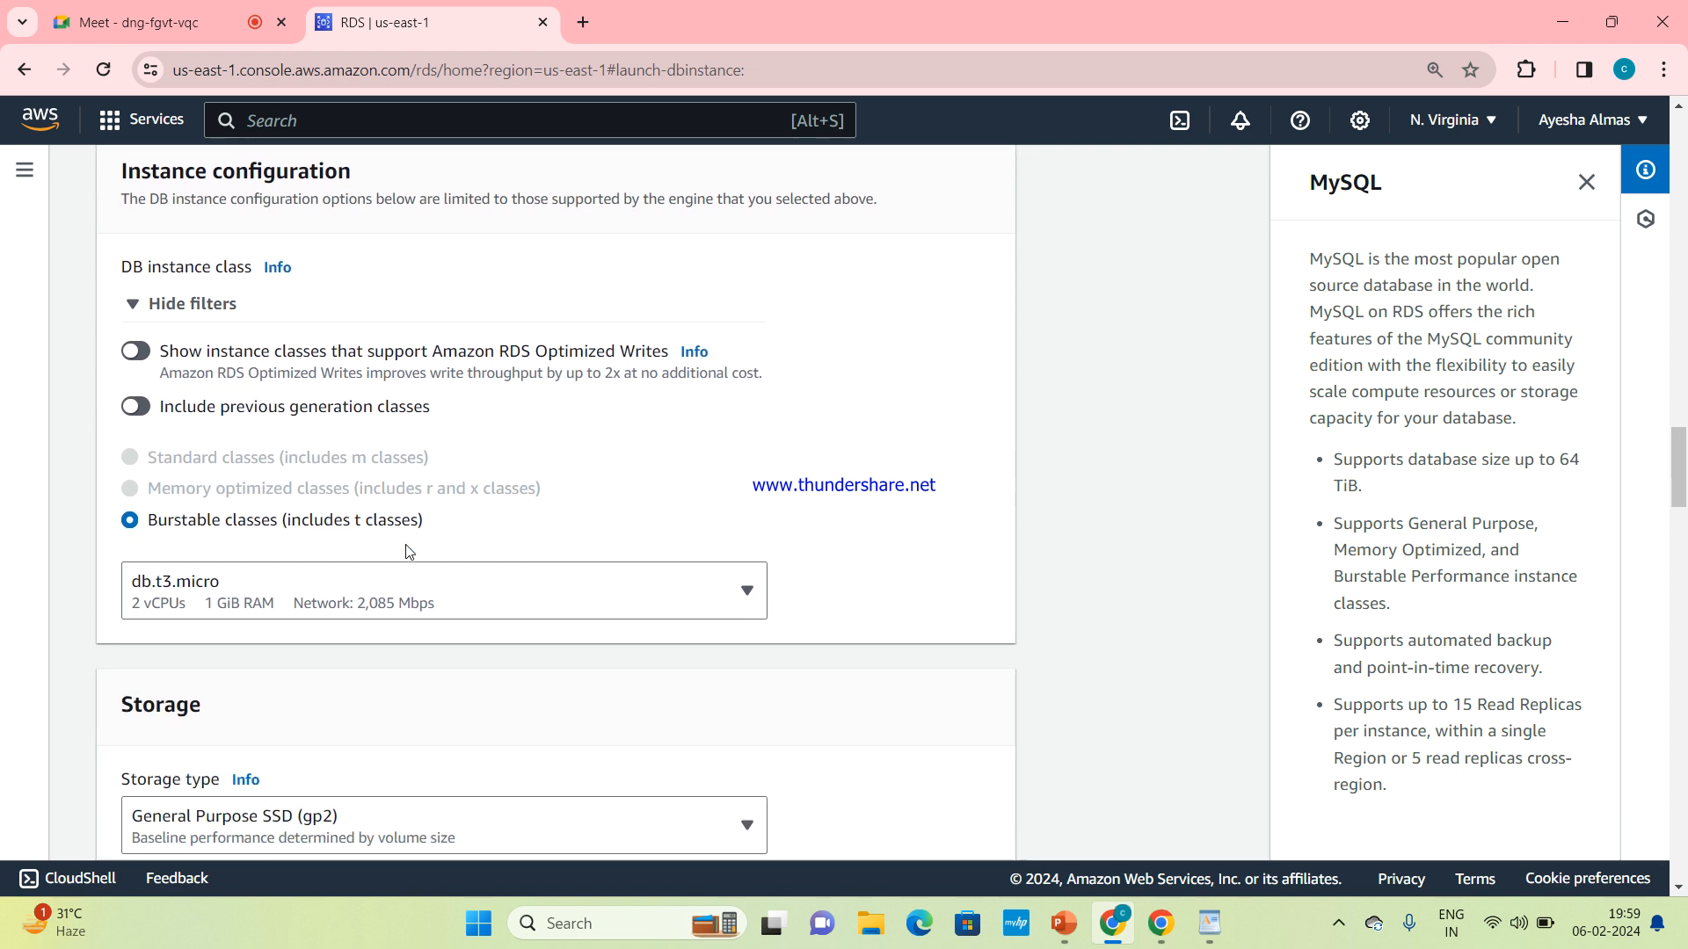
pyautogui.scroll(-1, 407, 550)
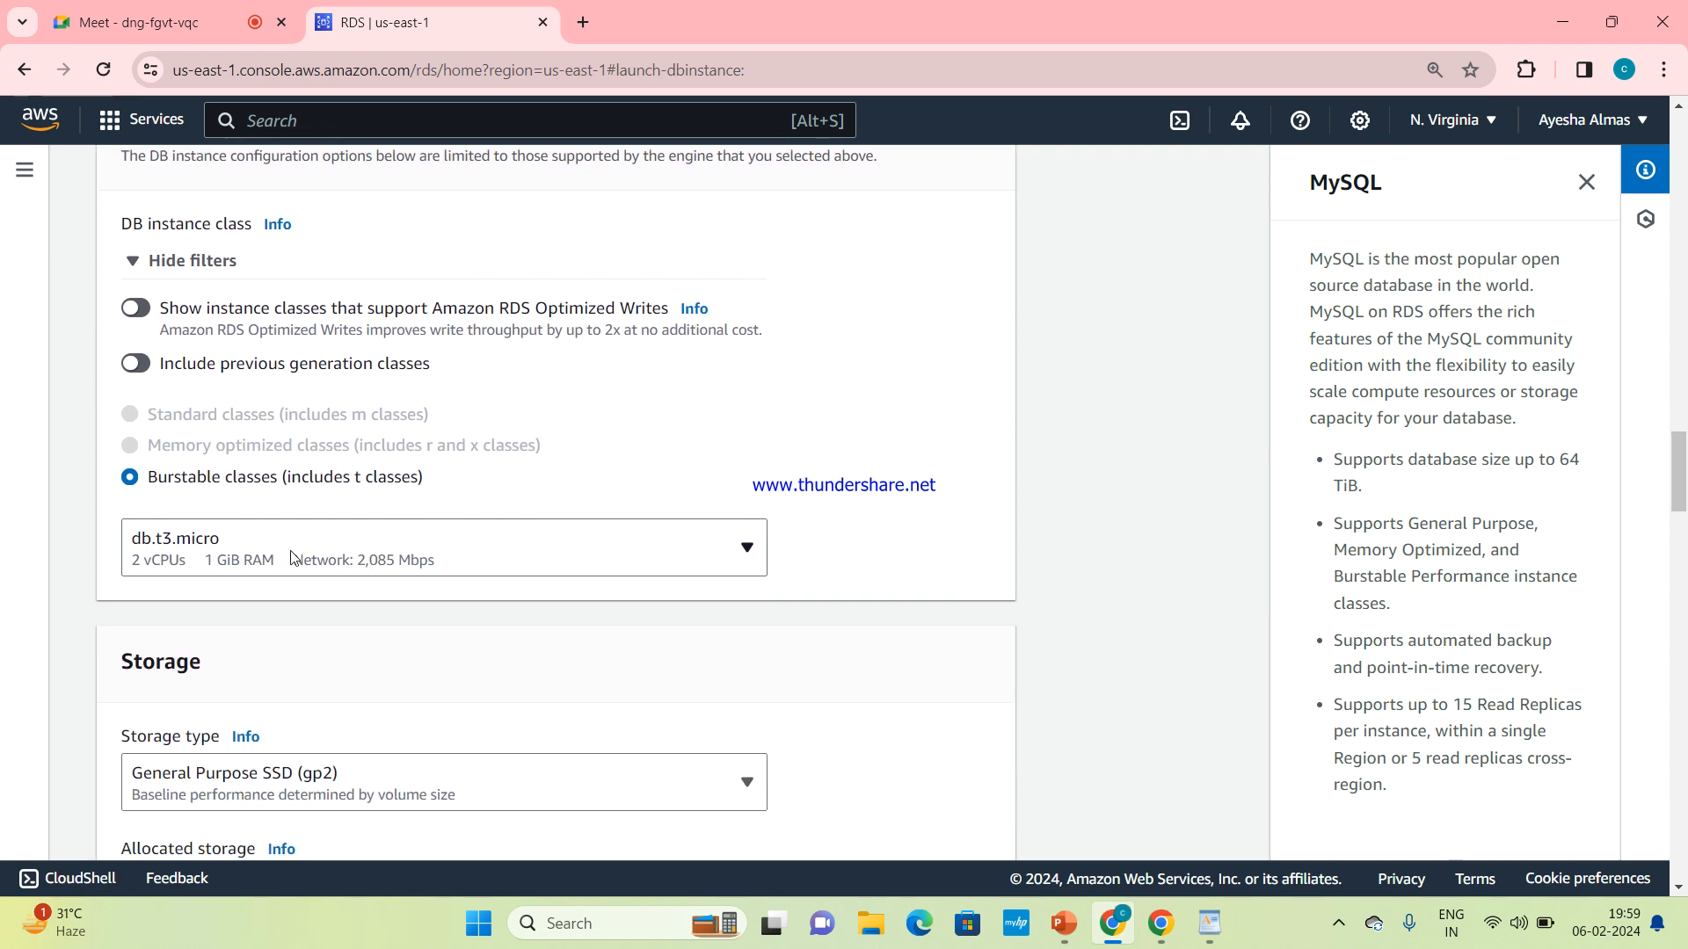
pyautogui.click(696, 554)
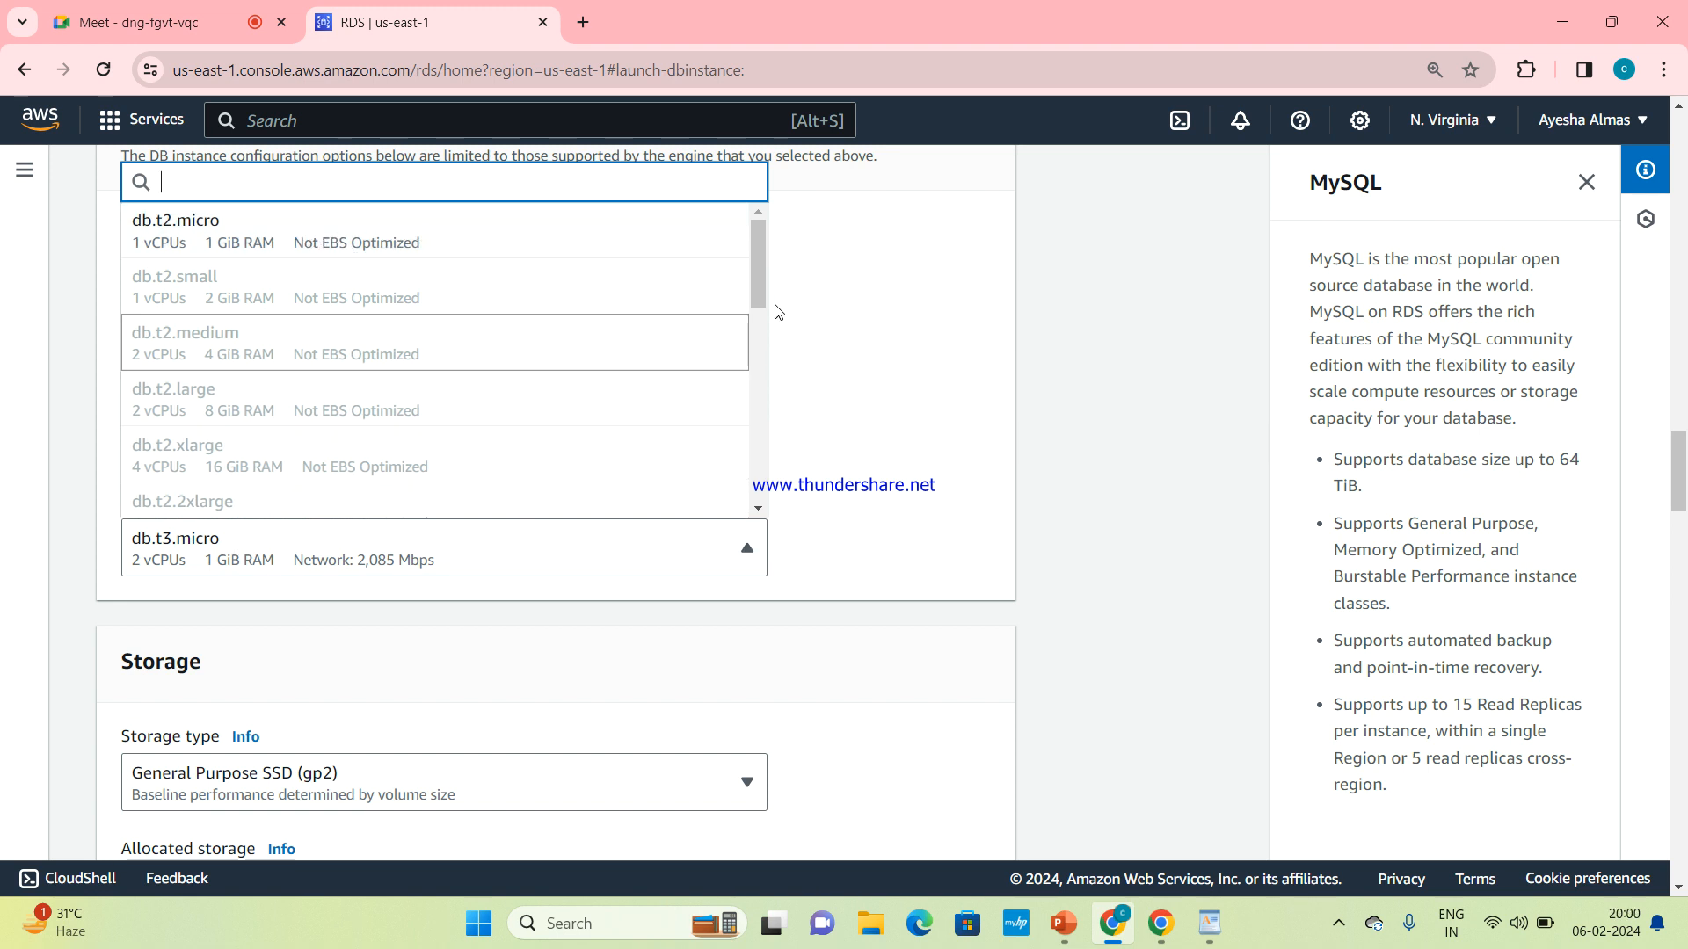
pyautogui.moveTo(760, 290); pyautogui.dragTo(782, 251)
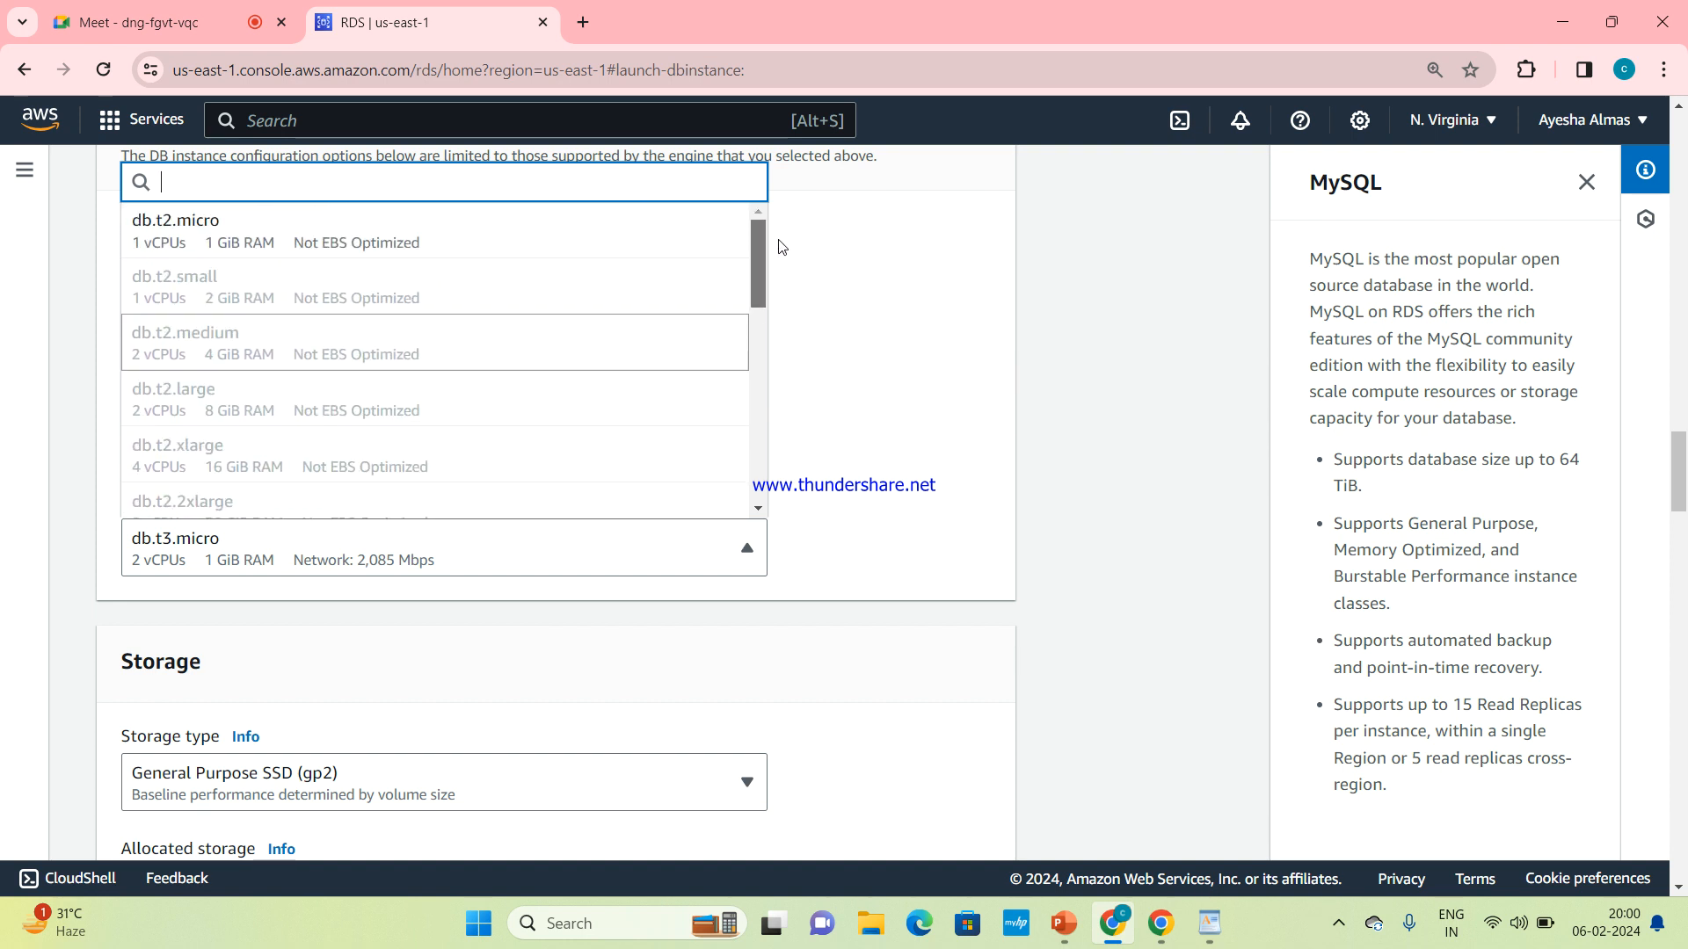
pyautogui.click(539, 237)
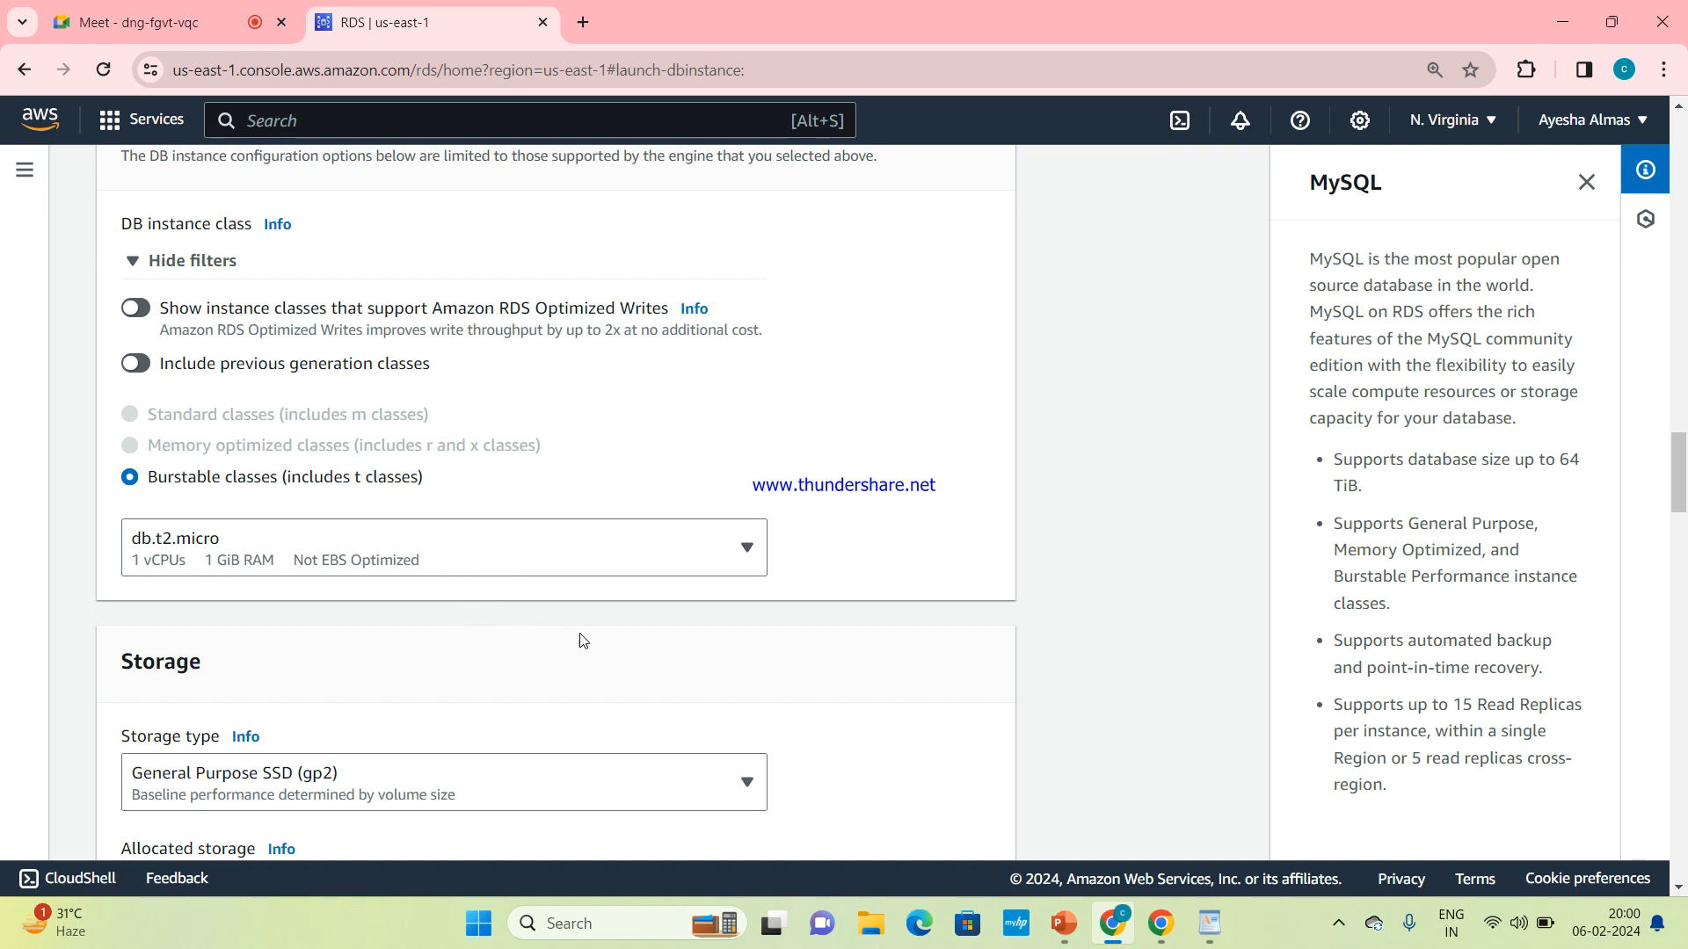
# Review the instance configuration and storage settings, rechecking the selected template and deployment options
pyautogui.scroll(1, 581, 645)
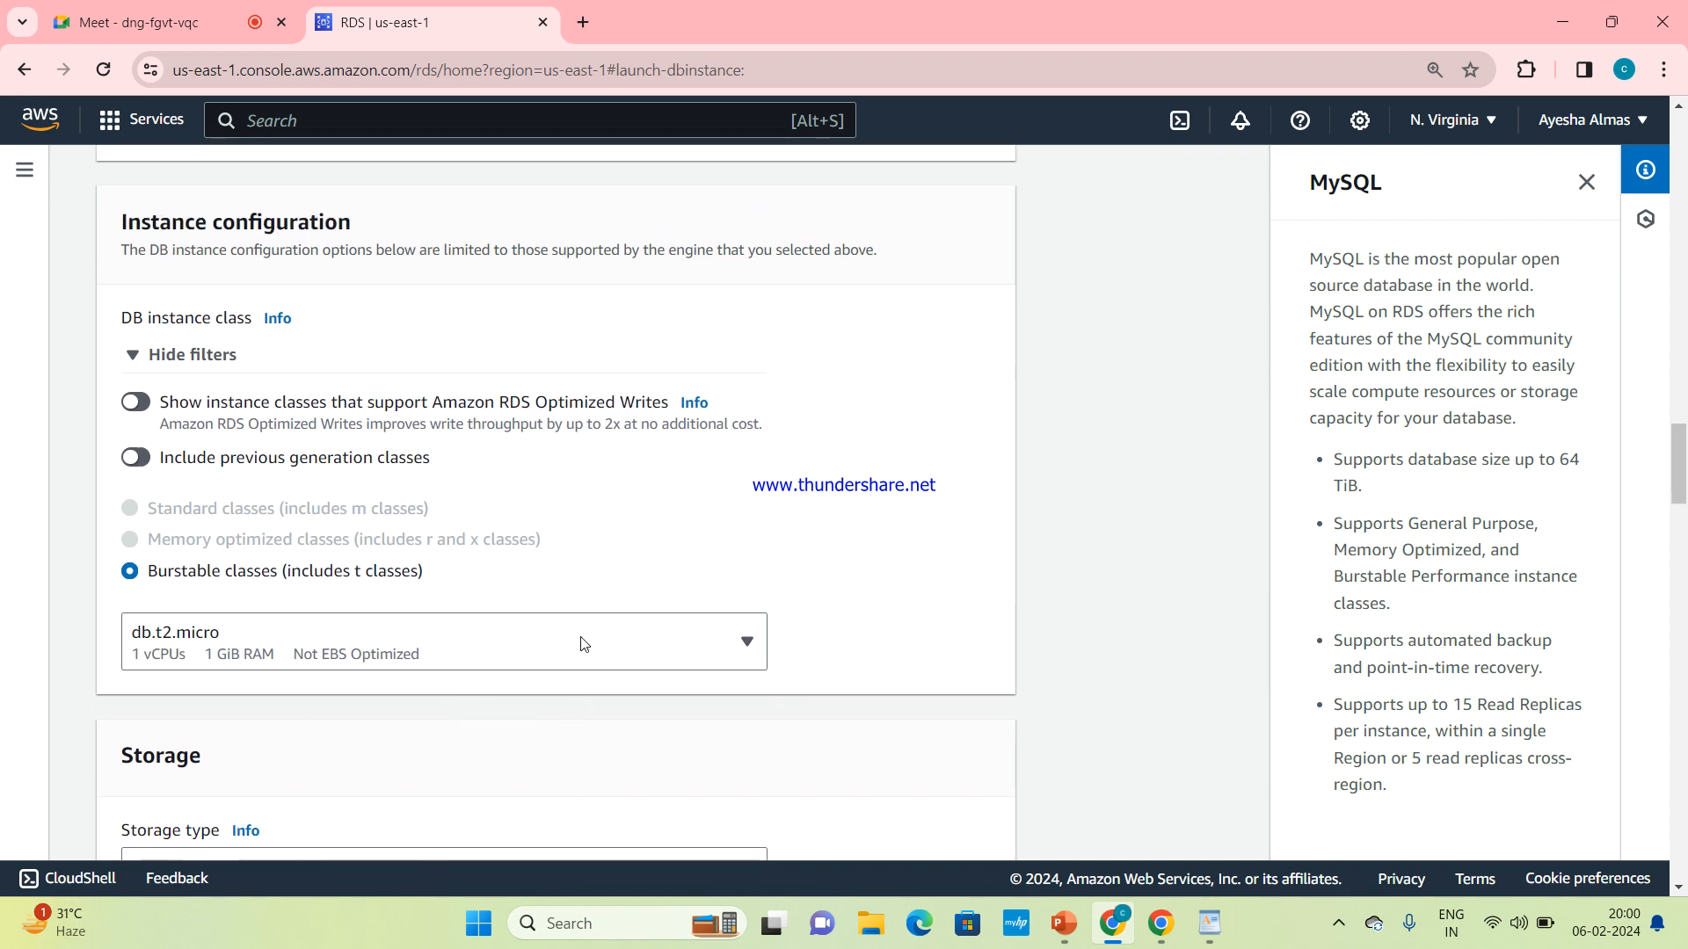
pyautogui.scroll(-2, 581, 644)
pyautogui.scroll(-3, 580, 644)
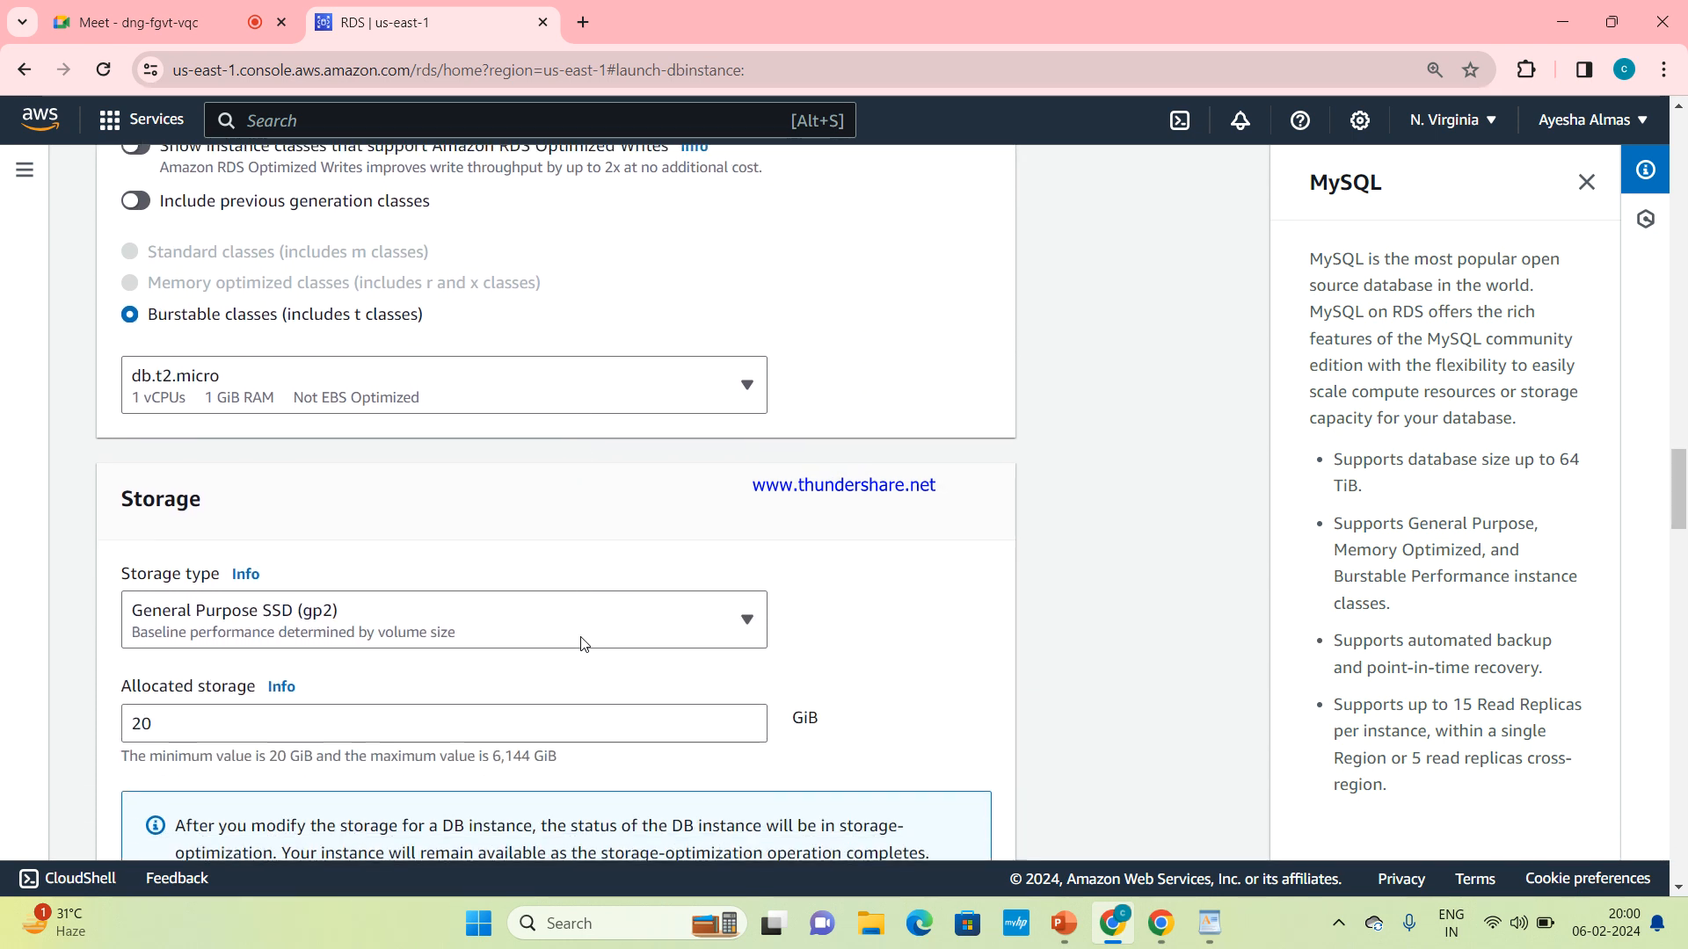
pyautogui.scroll(-2, 580, 644)
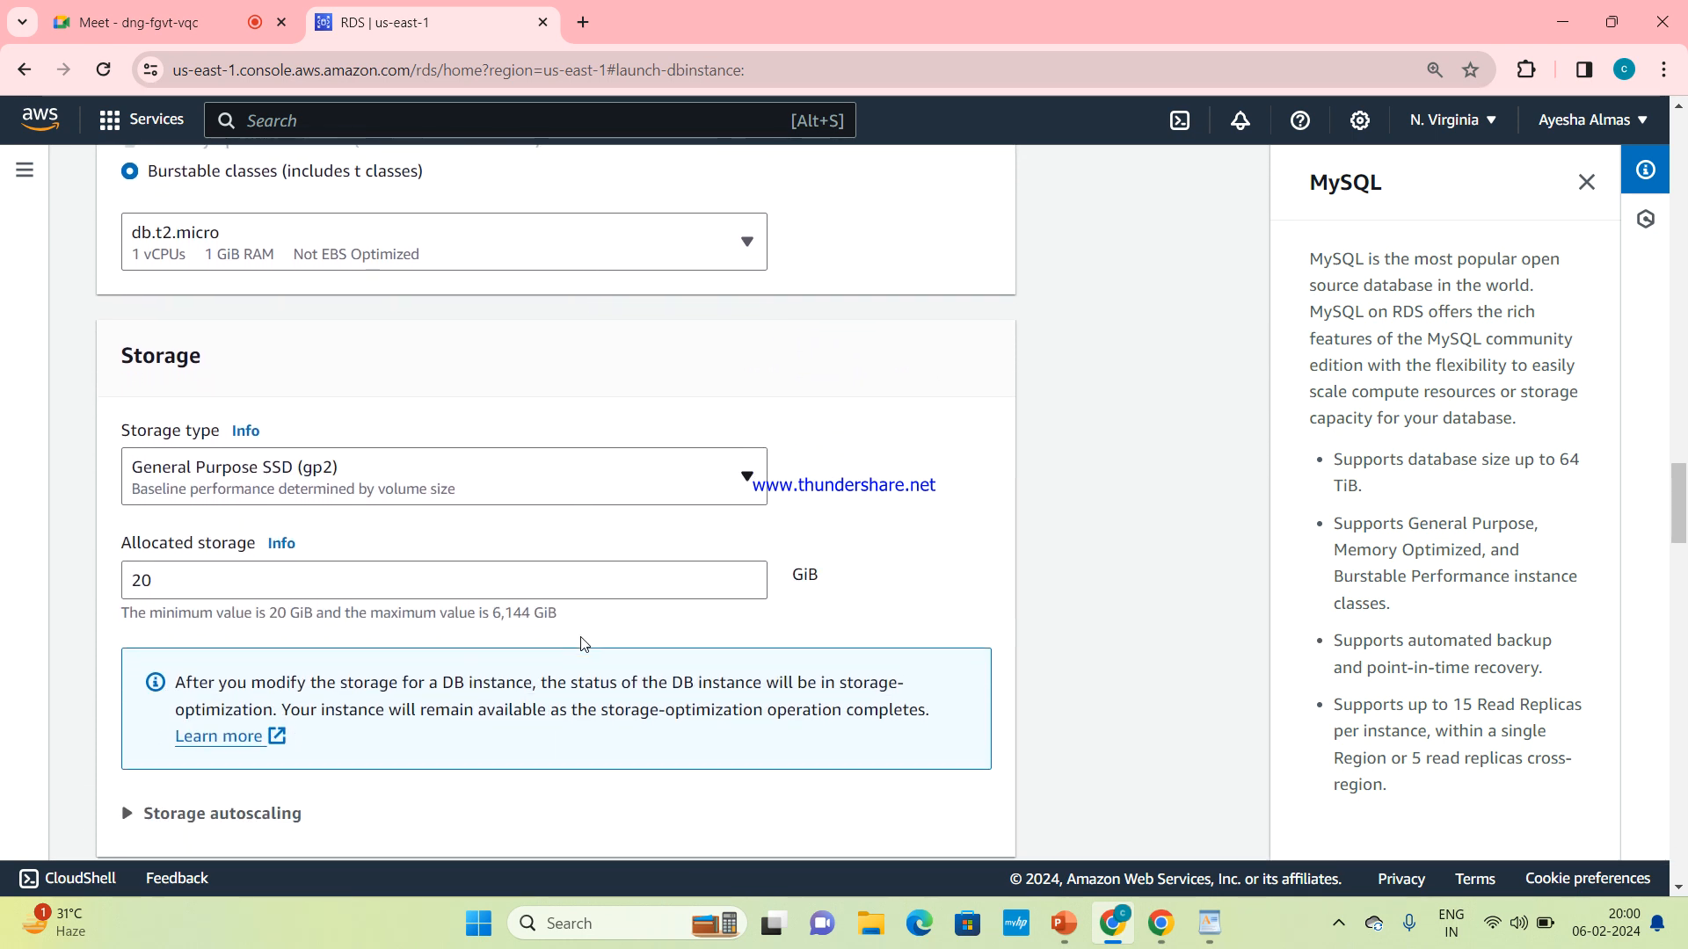
pyautogui.scroll(1, 580, 644)
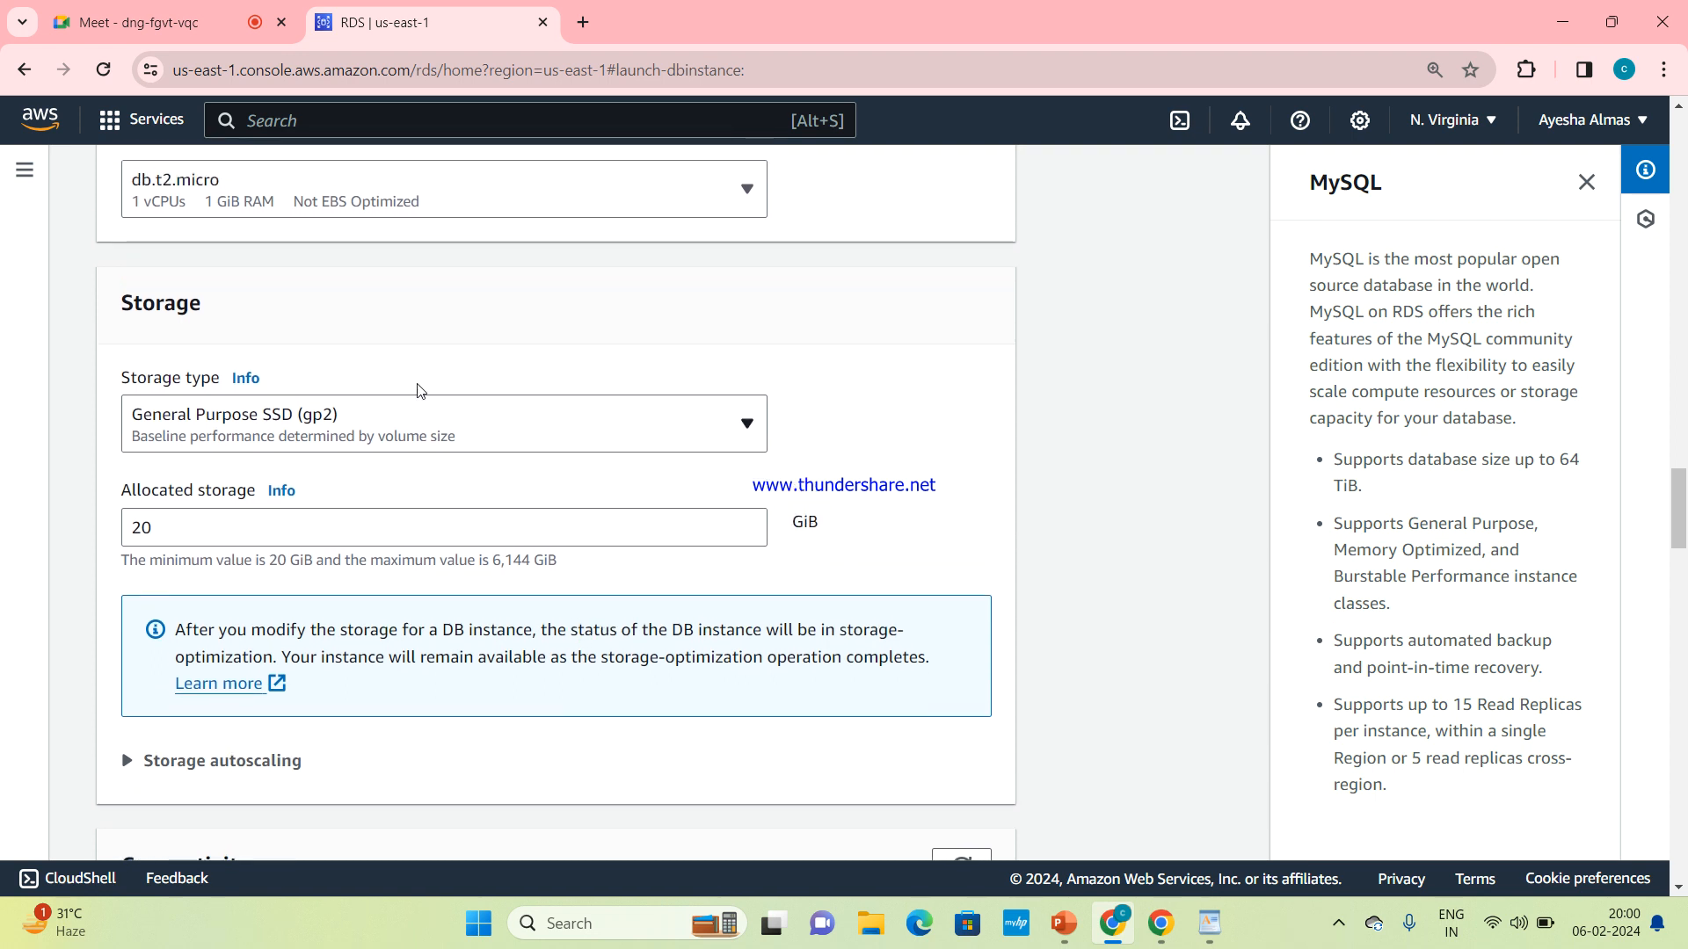
pyautogui.scroll(20, 676, 332)
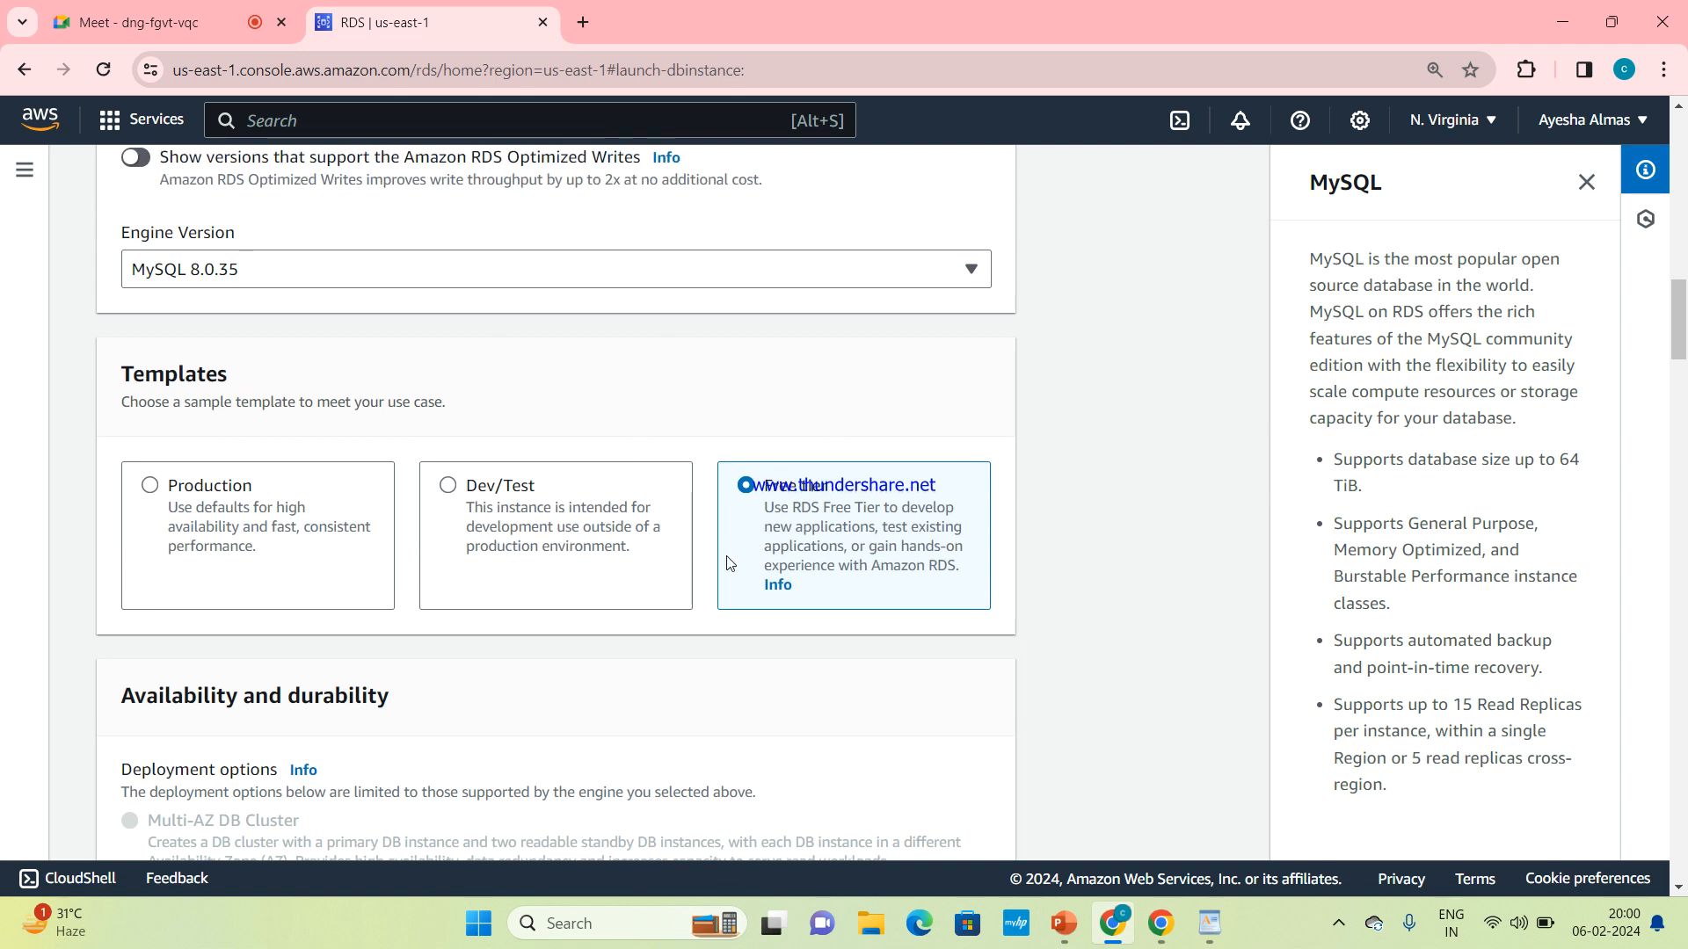
pyautogui.scroll(-15, 808, 556)
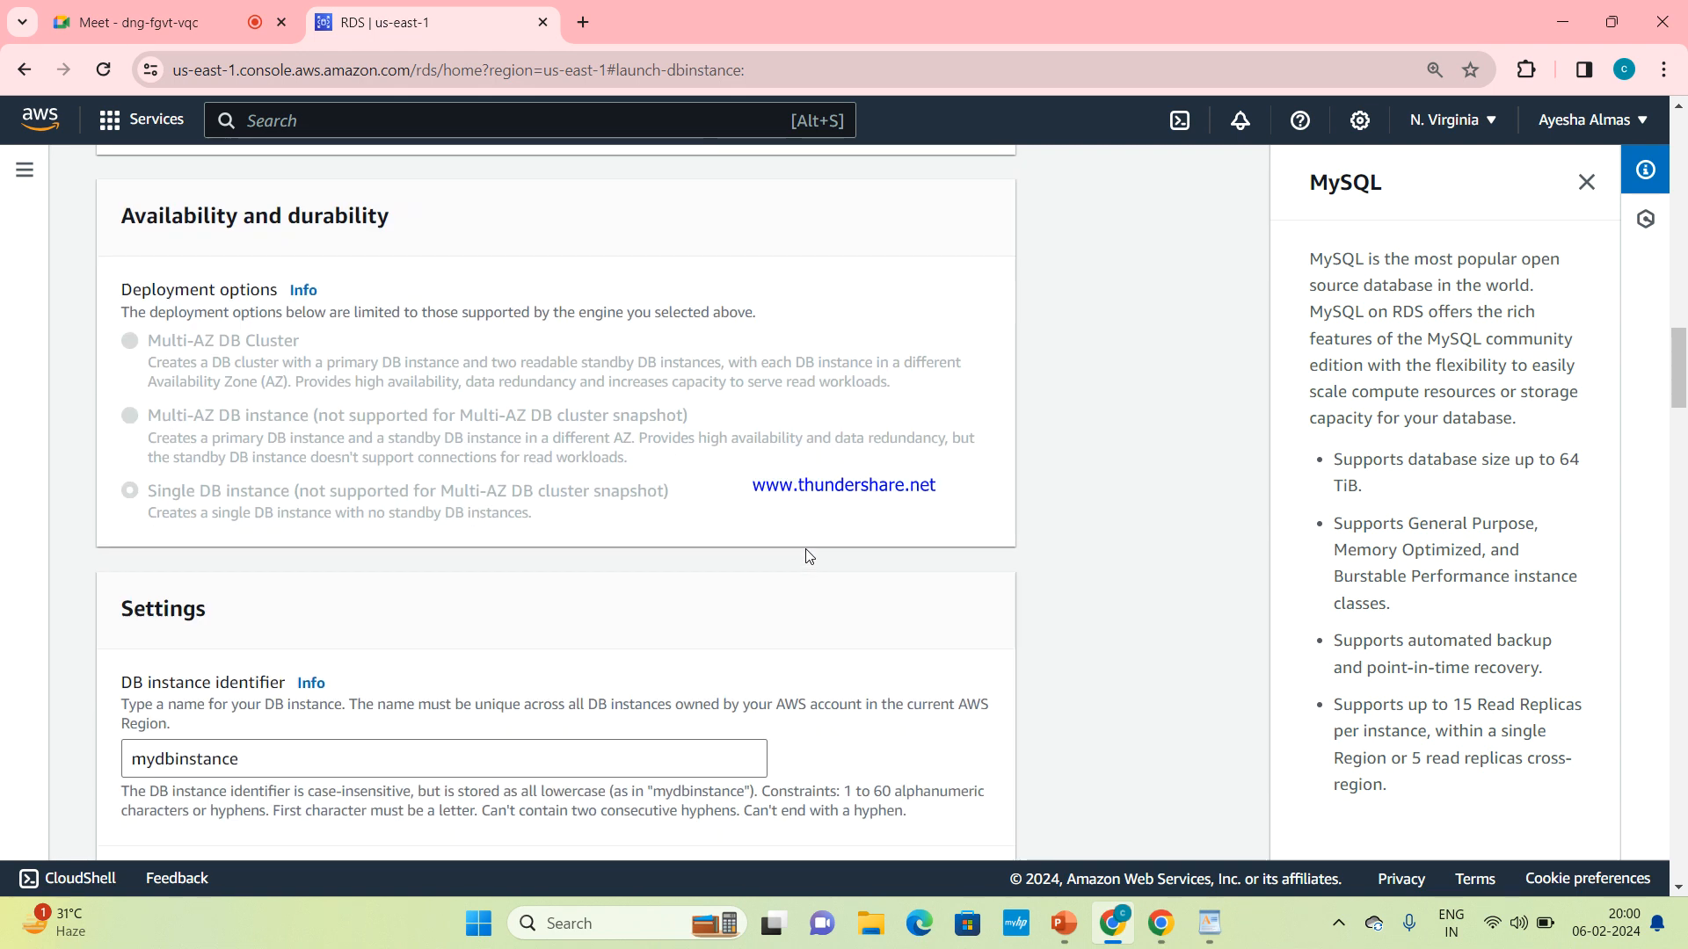
pyautogui.scroll(-2, 809, 555)
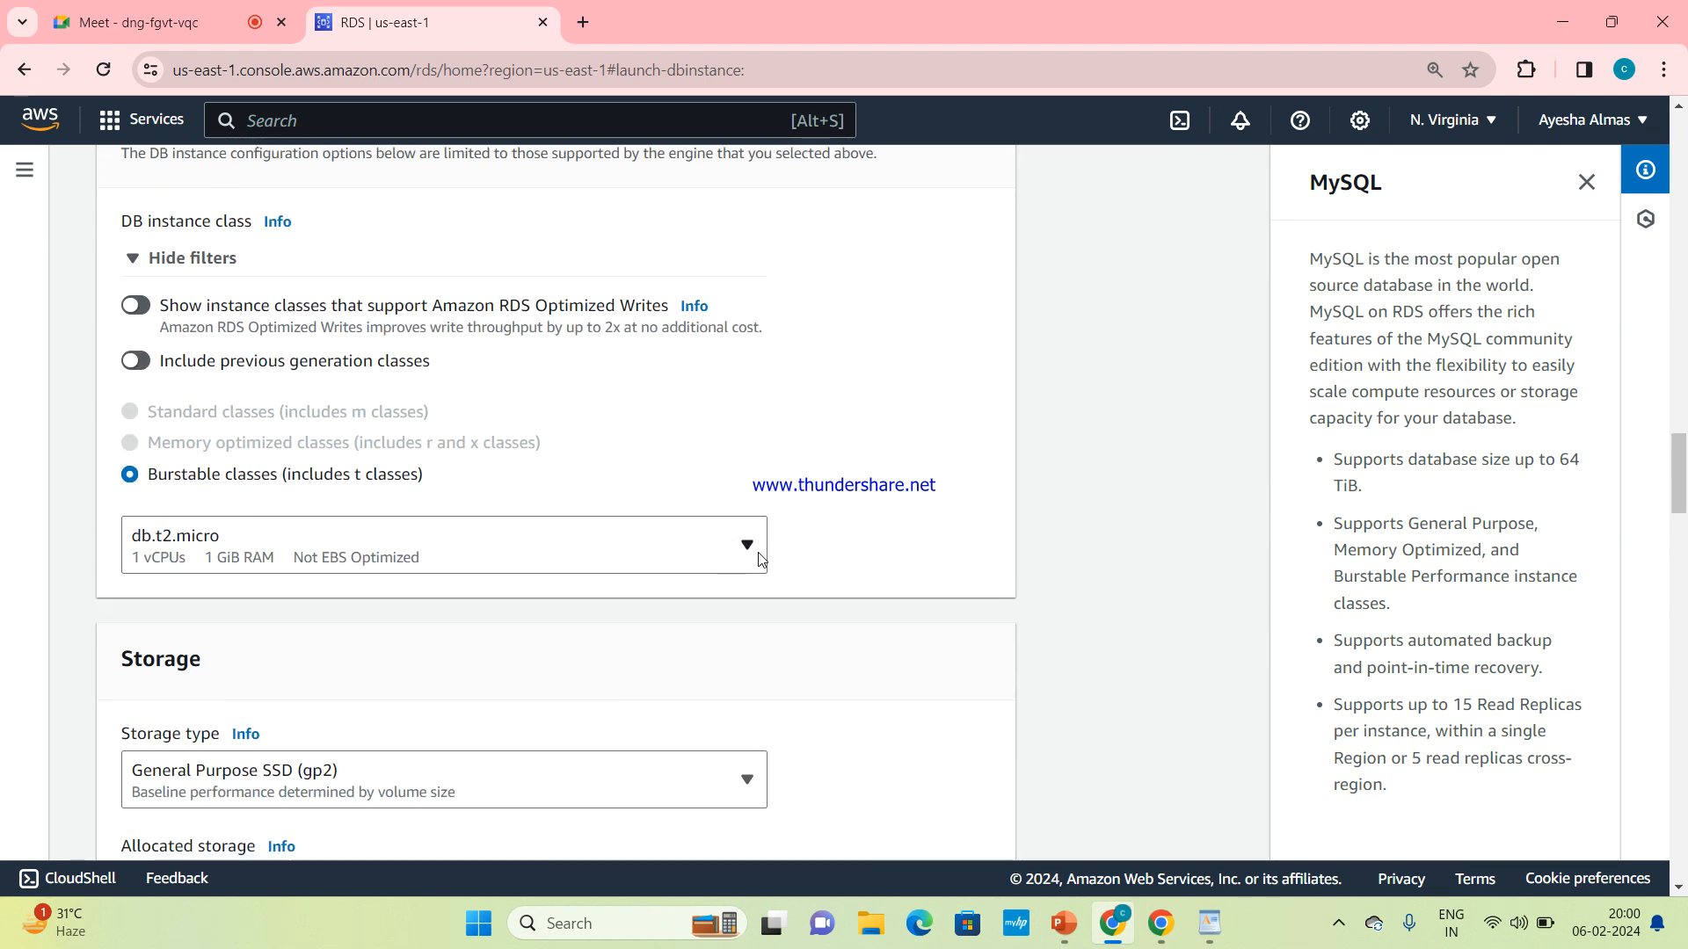
pyautogui.scroll(-4, 761, 559)
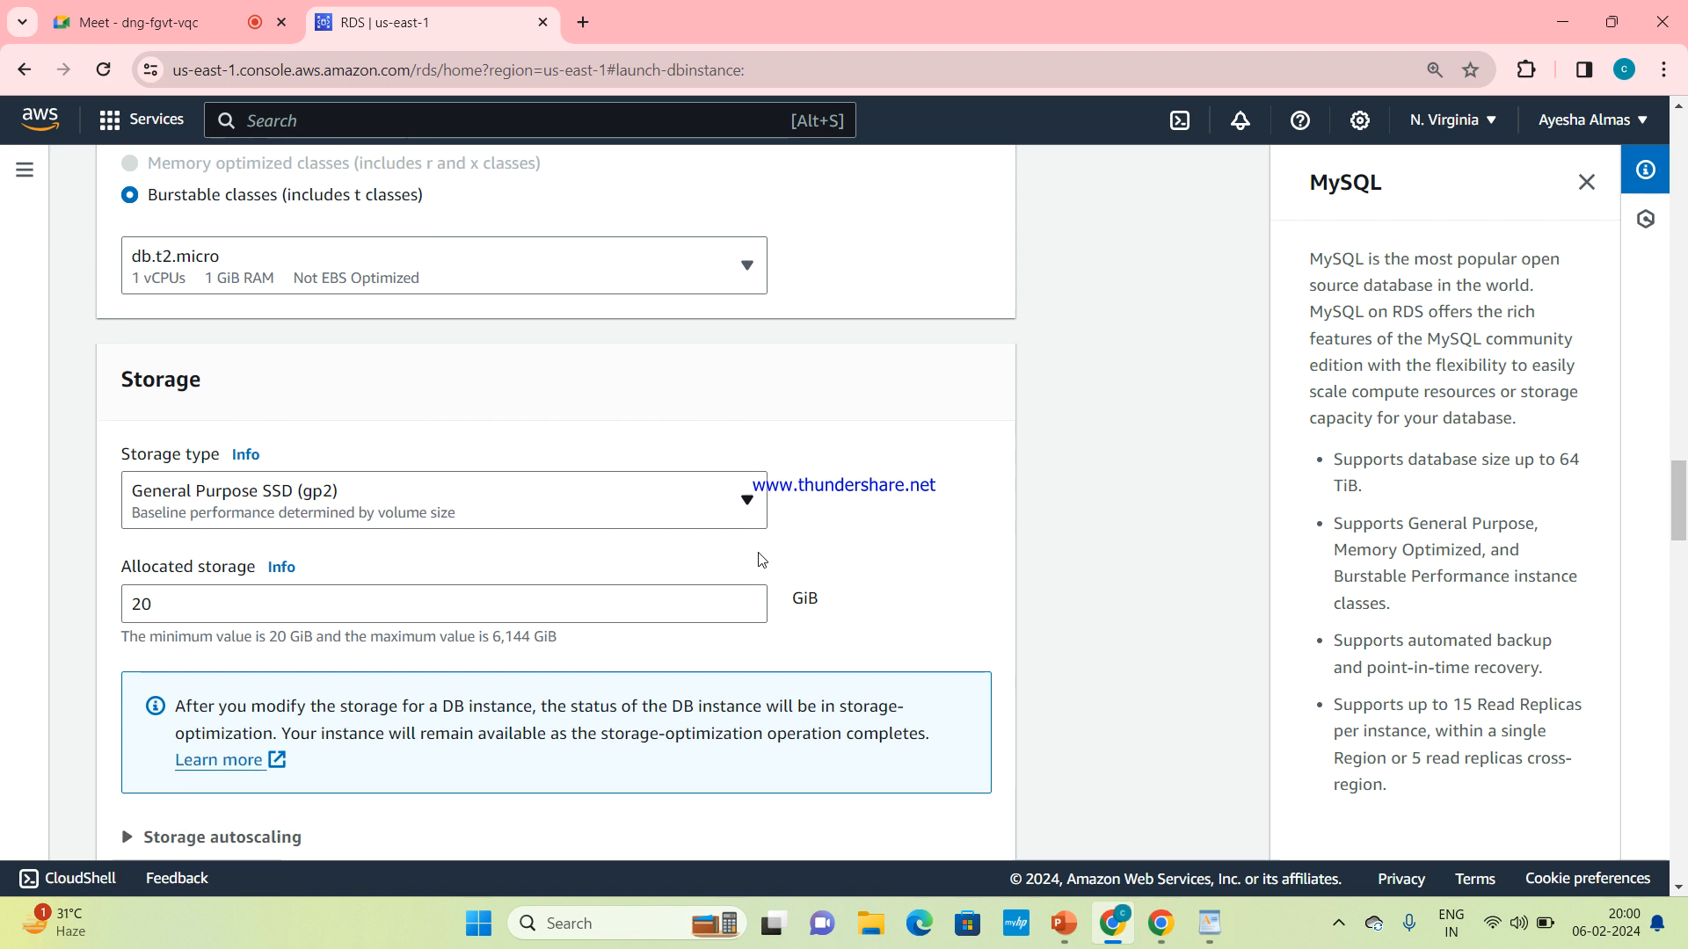
# Check the available storage types and keep General Purpose SSD (gp2)
pyautogui.scroll(-1, 761, 559)
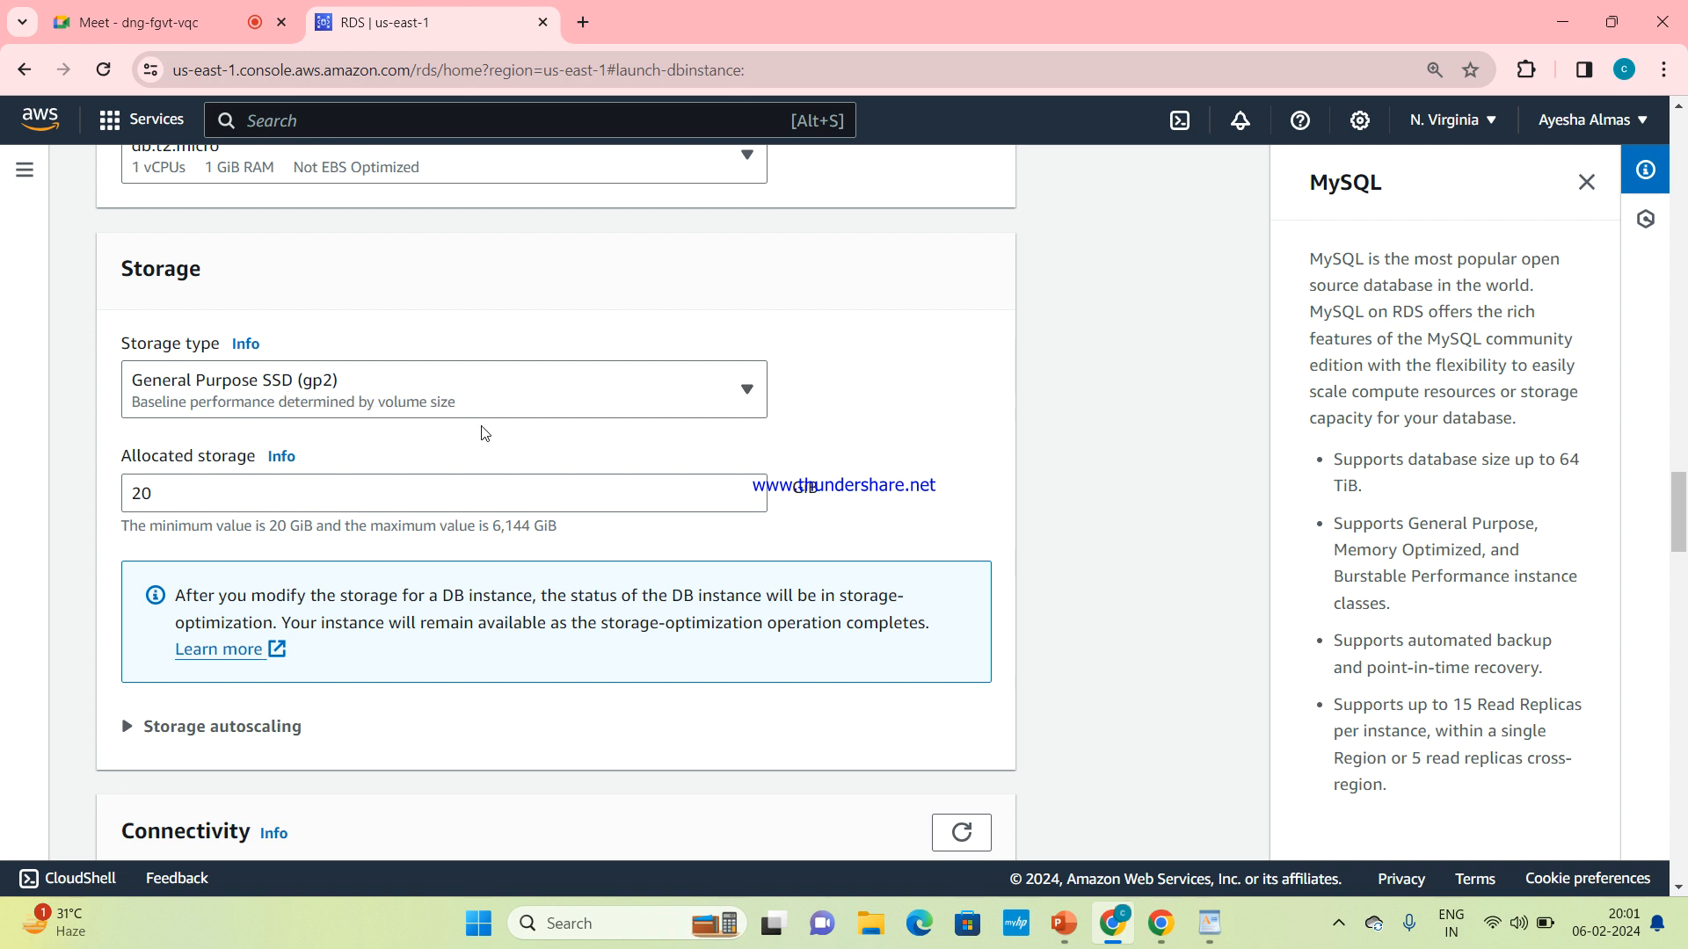
pyautogui.click(549, 411)
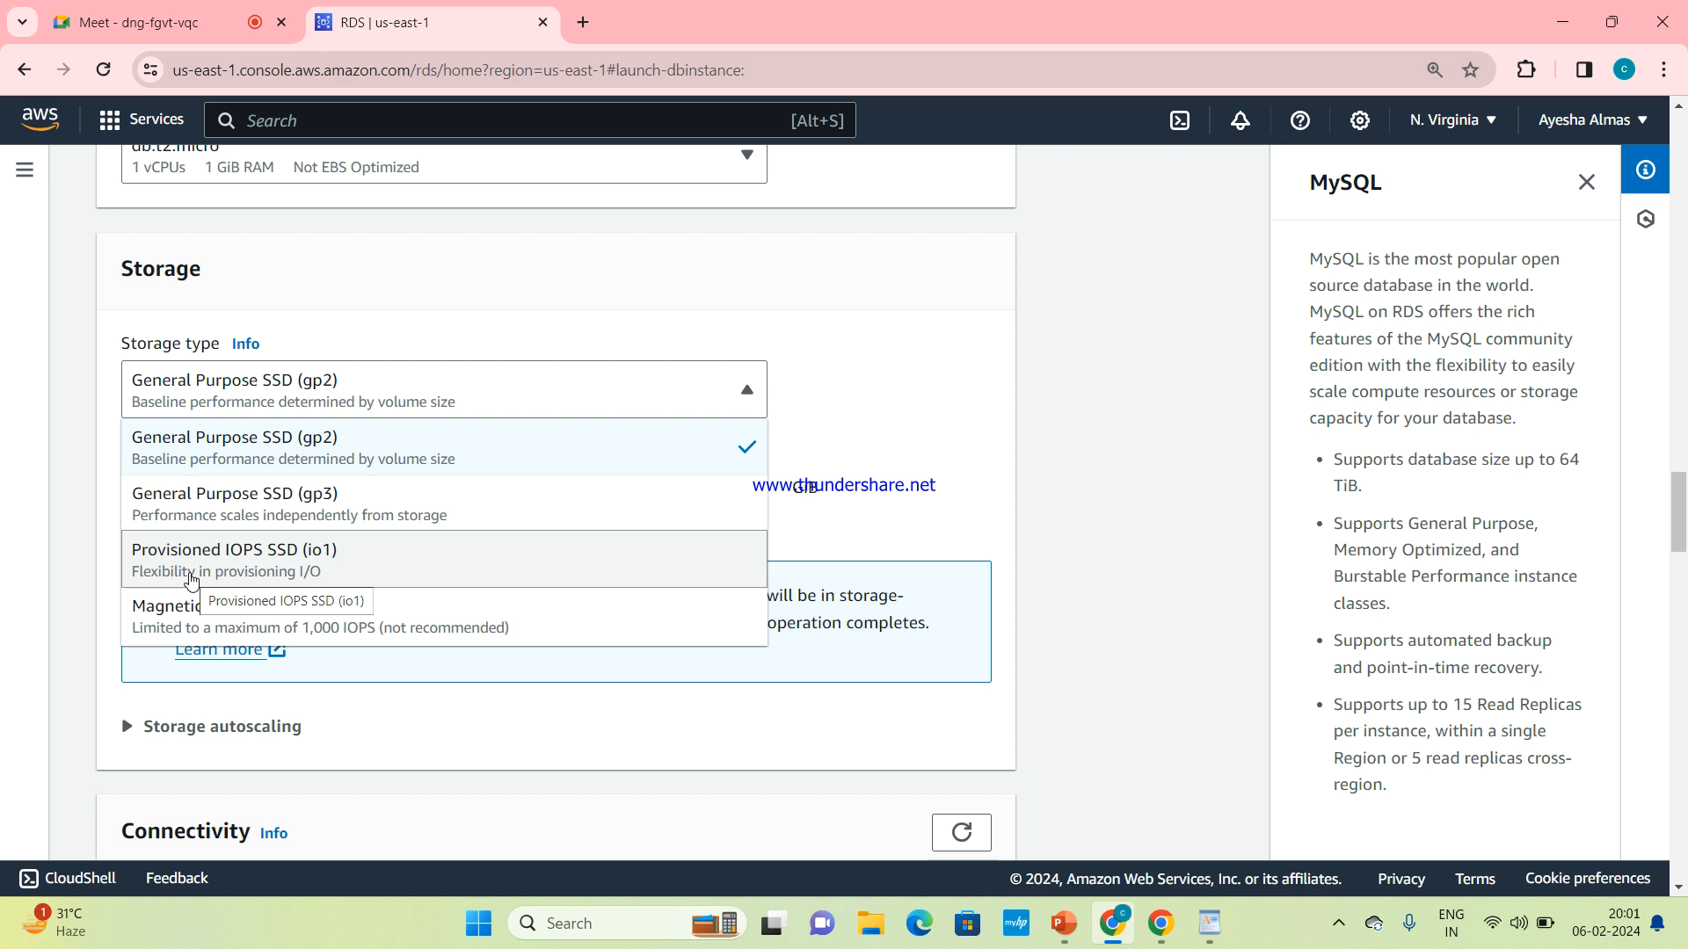
pyautogui.click(281, 452)
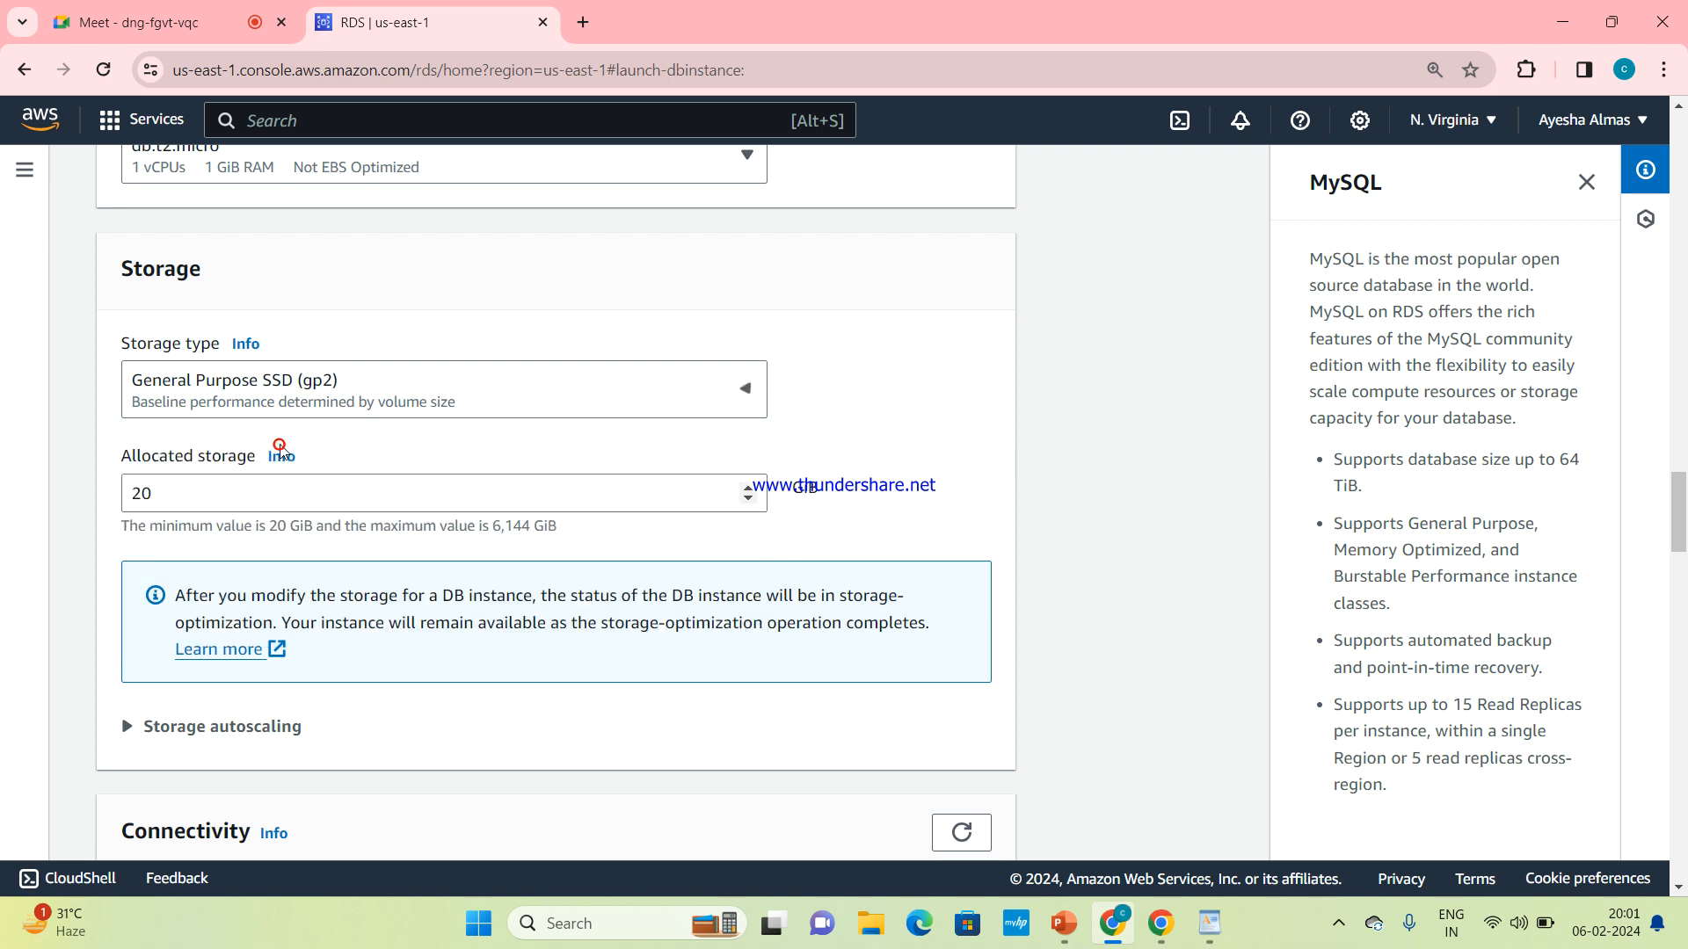
pyautogui.doubleClick(281, 452)
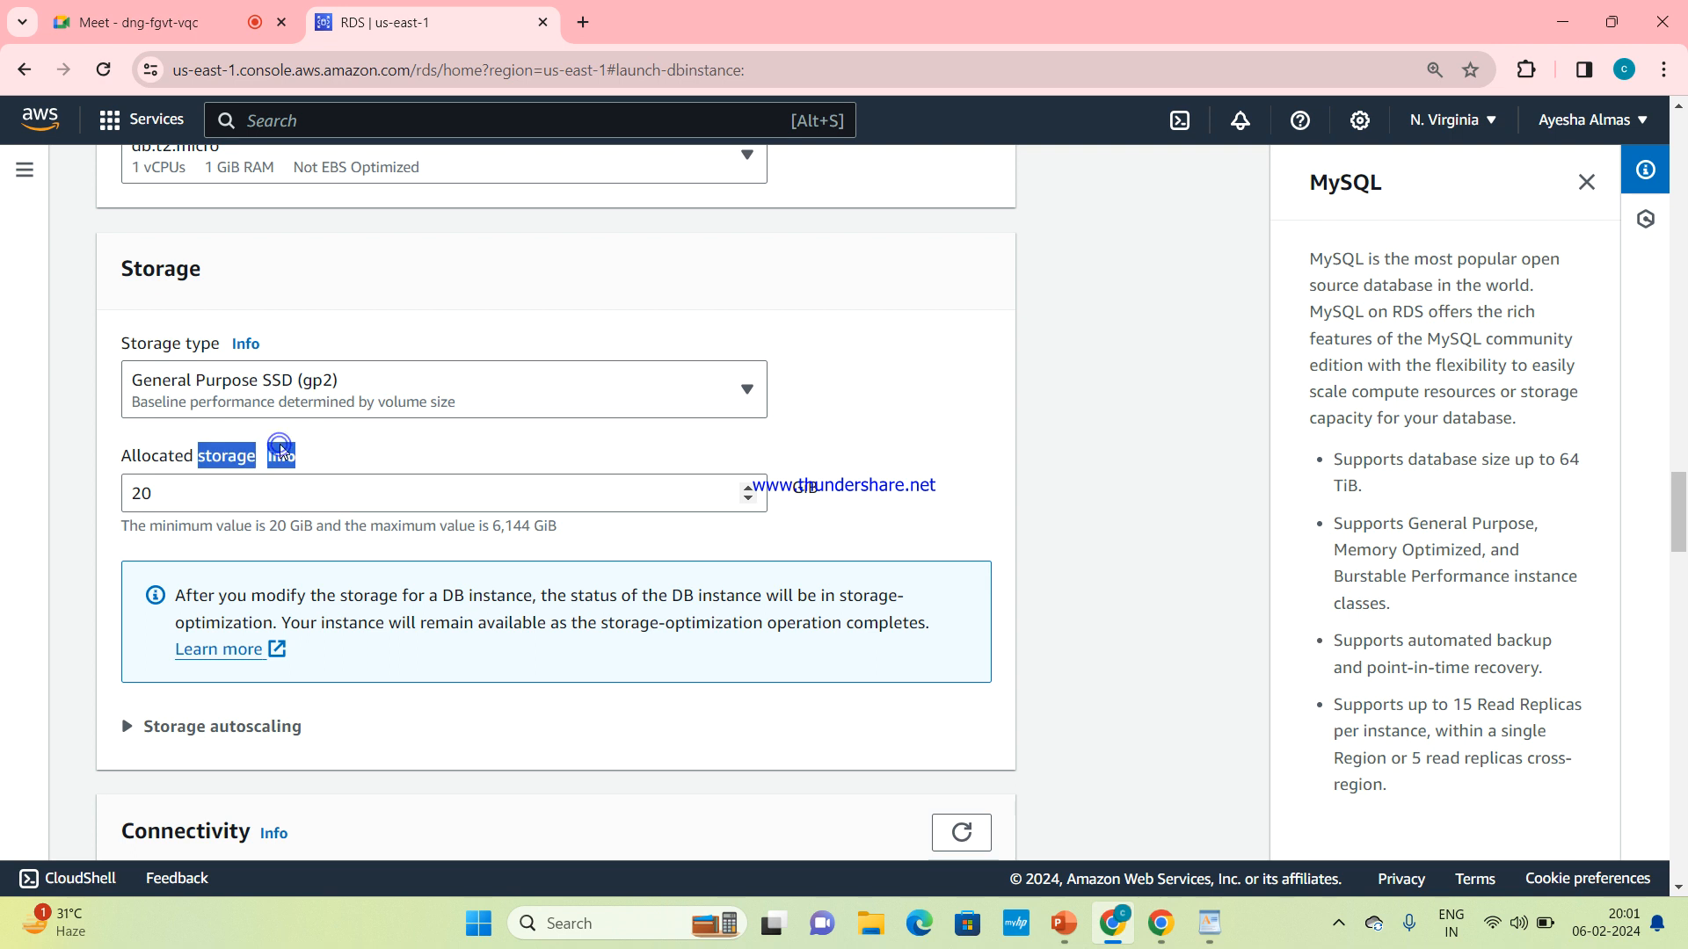
pyautogui.click(361, 437)
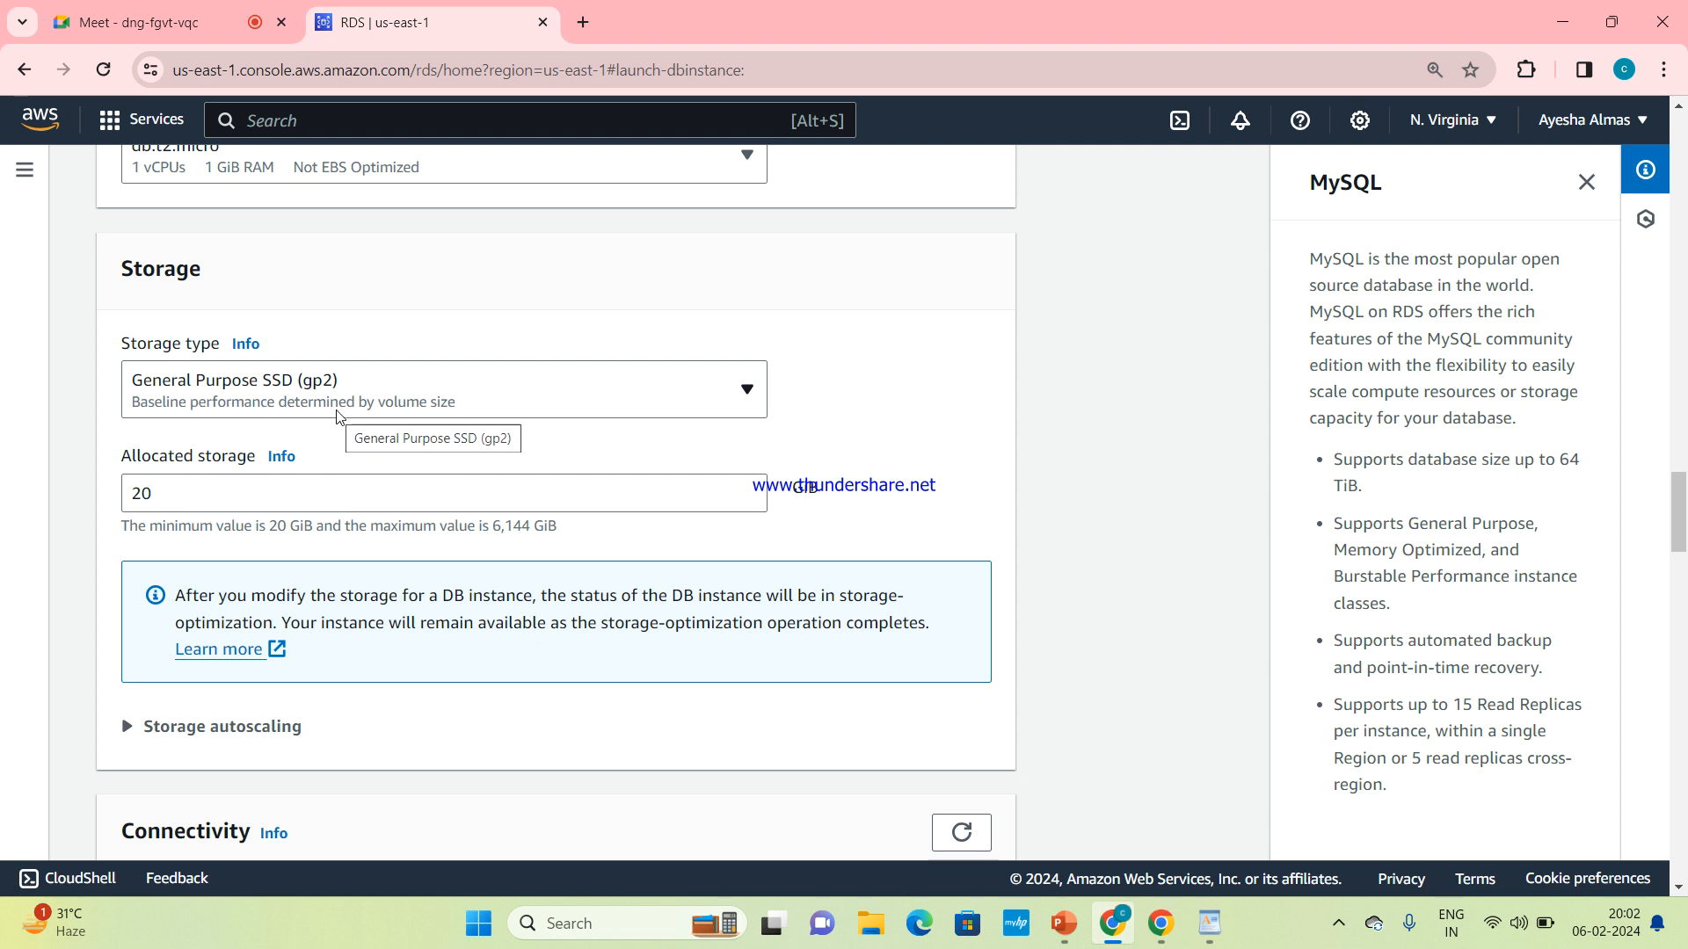
# Set the allocated storage to 19 GiB
pyautogui.scroll(-1, 338, 418)
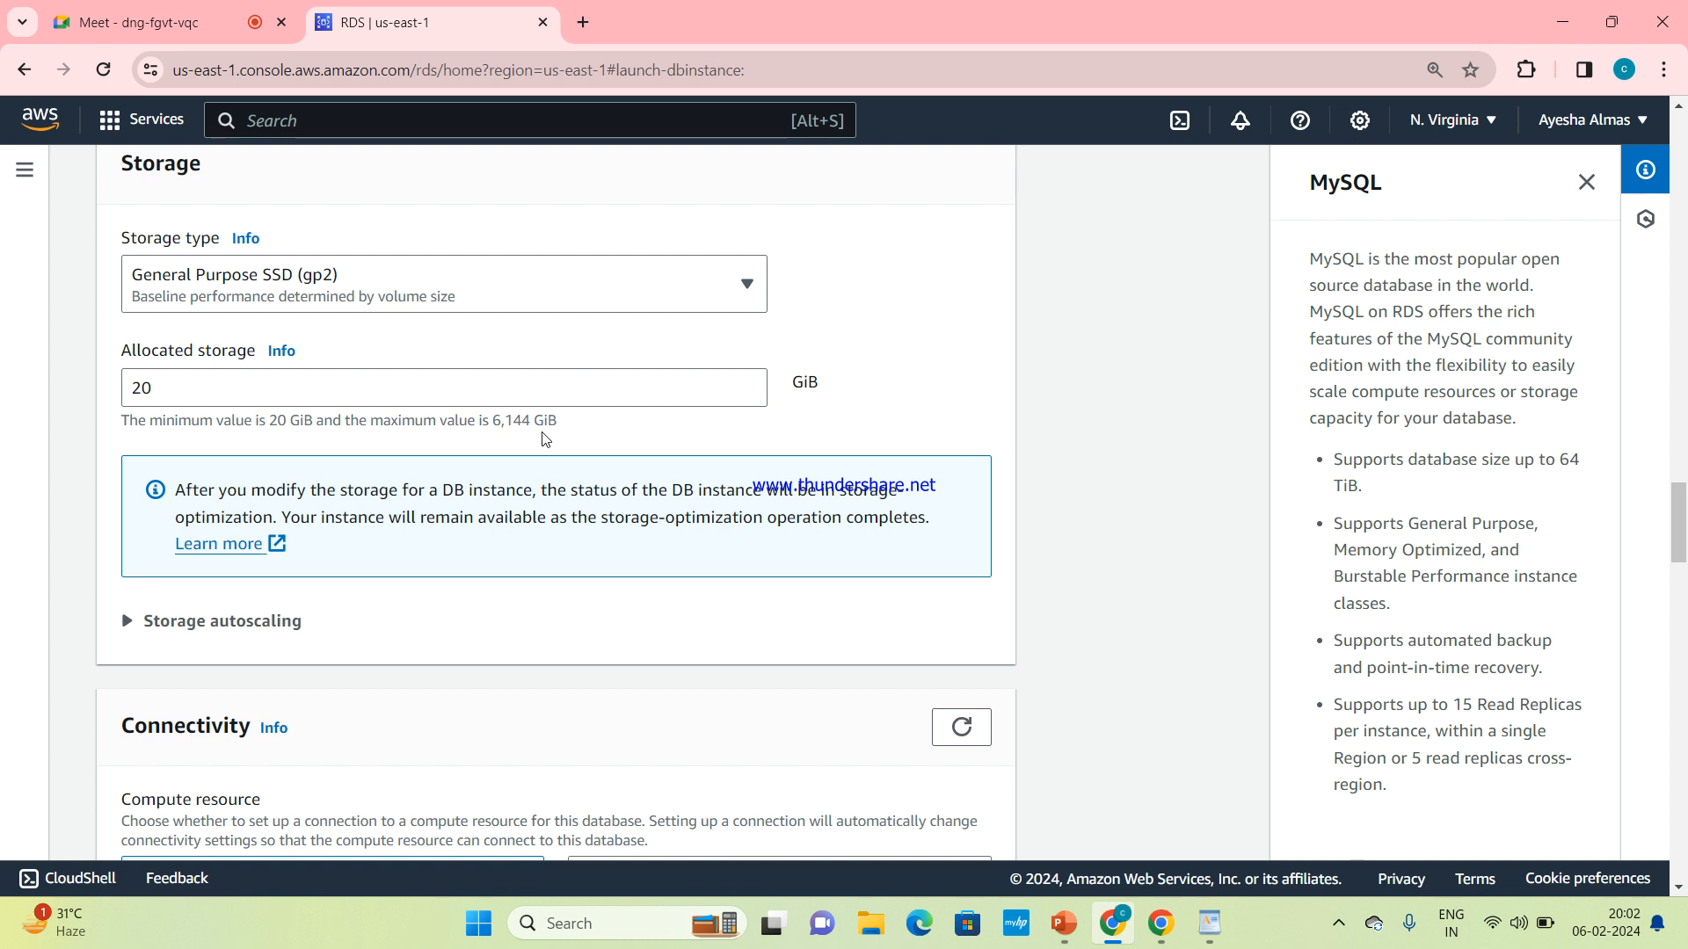
pyautogui.click(244, 392)
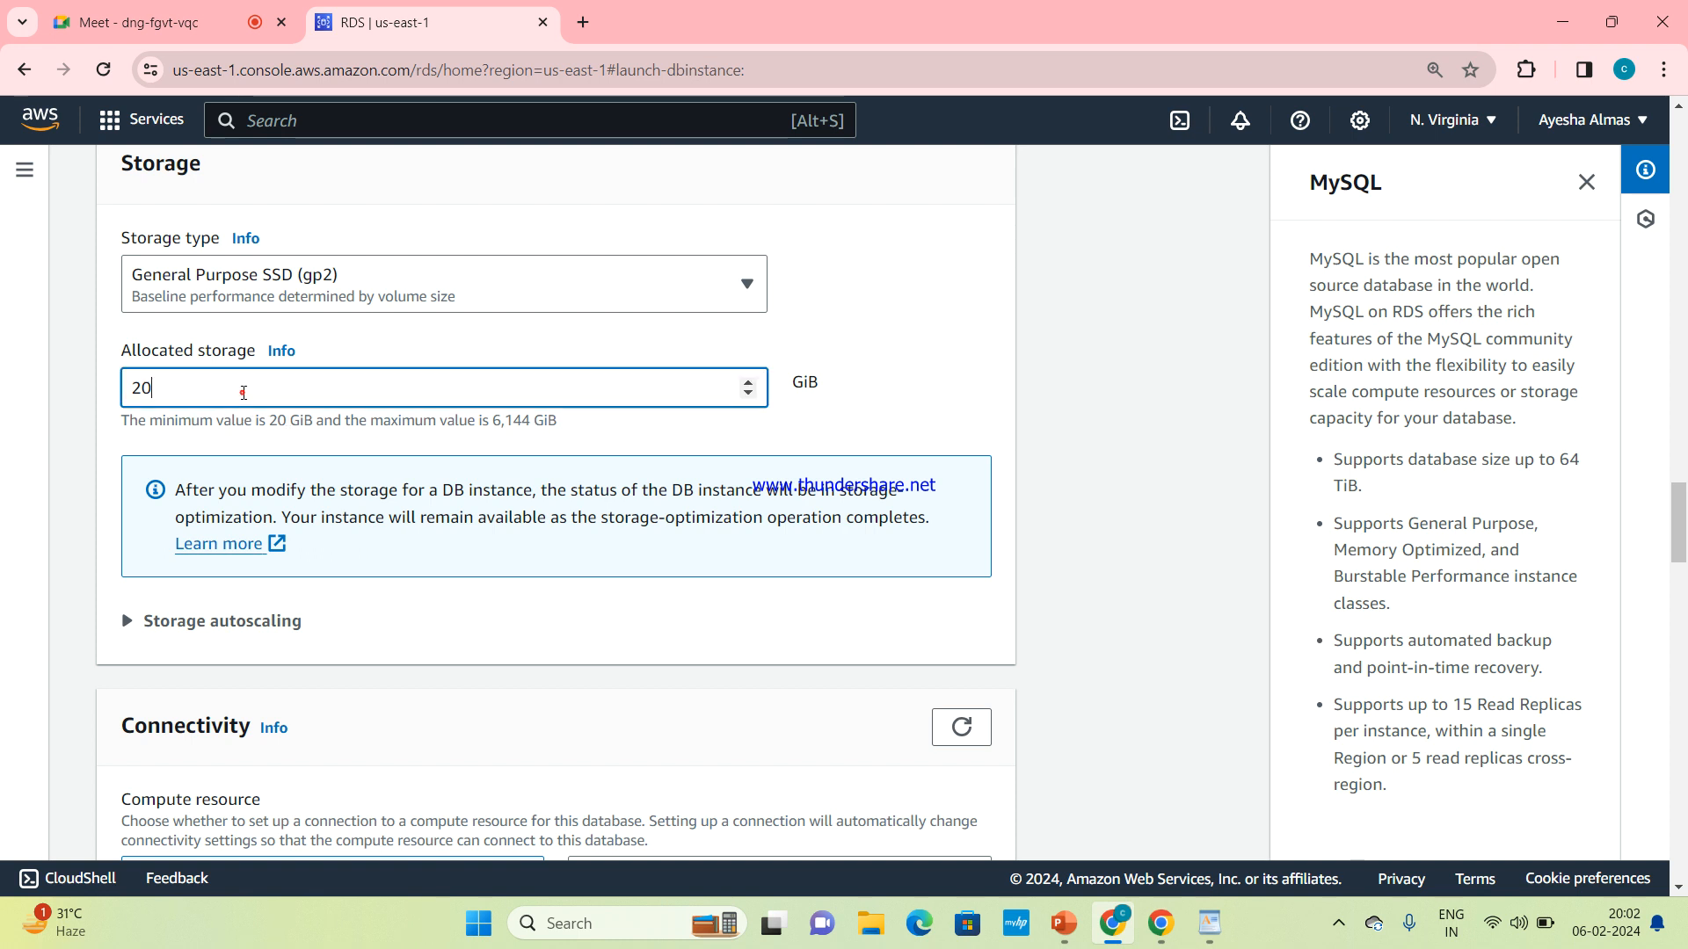
pyautogui.press('BackSpace')
pyautogui.press('BackSpace')
pyautogui.write('19')
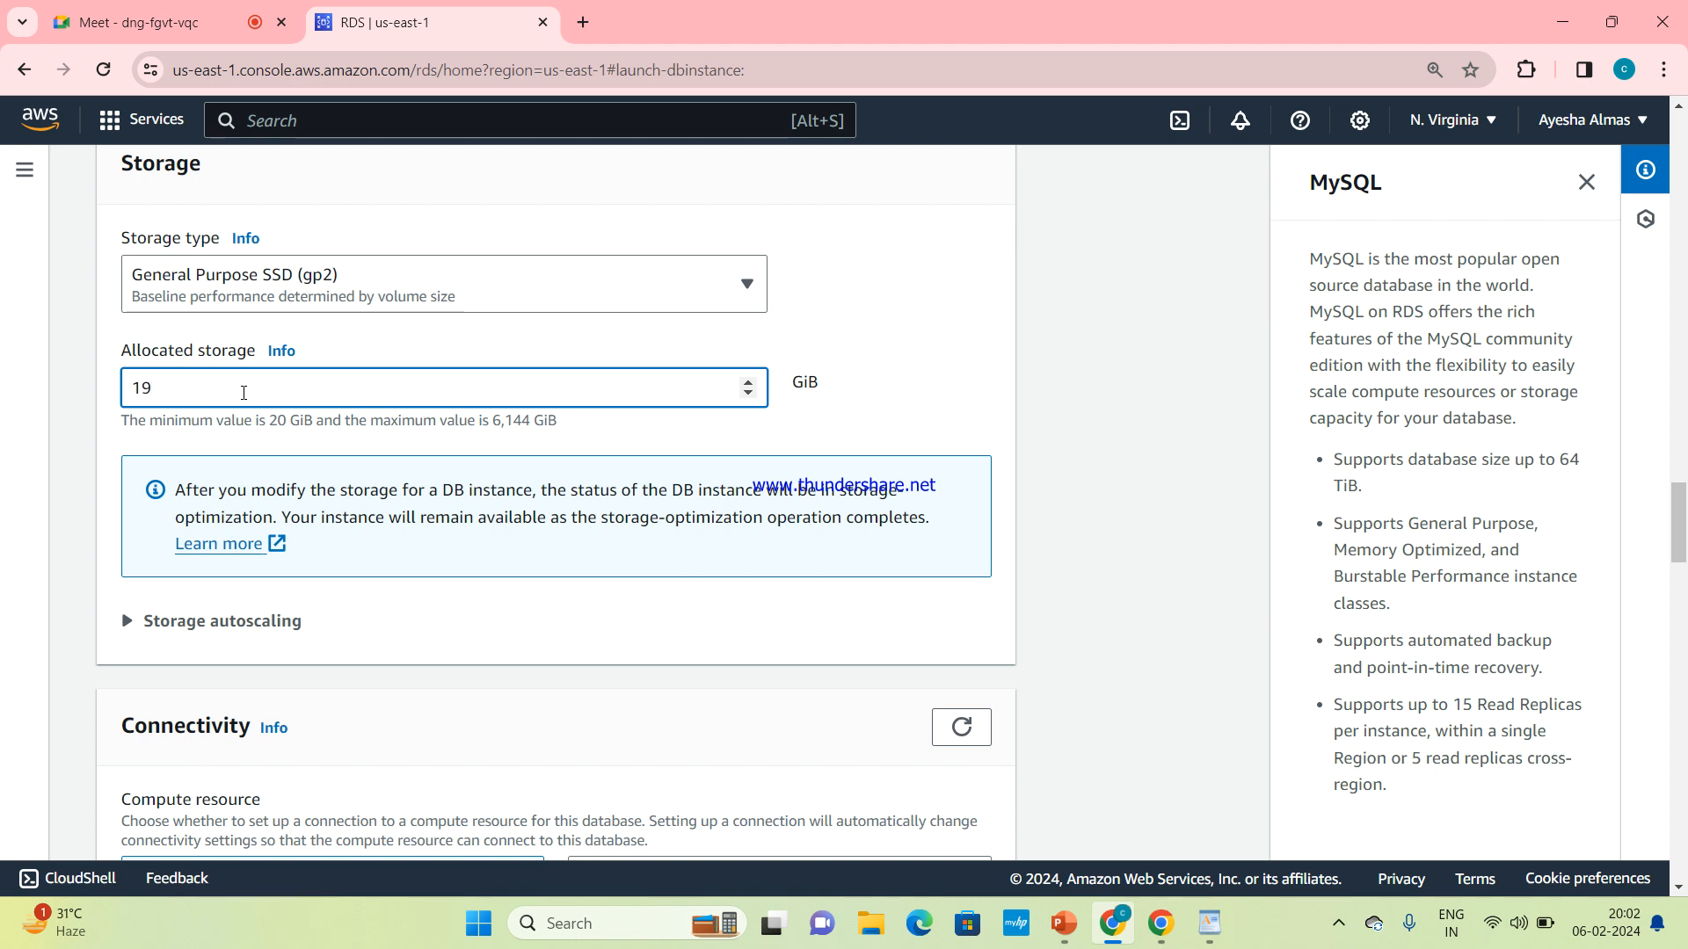
# Set the database's allocated storage to 20 GiB
pyautogui.scroll(-15, 243, 392)
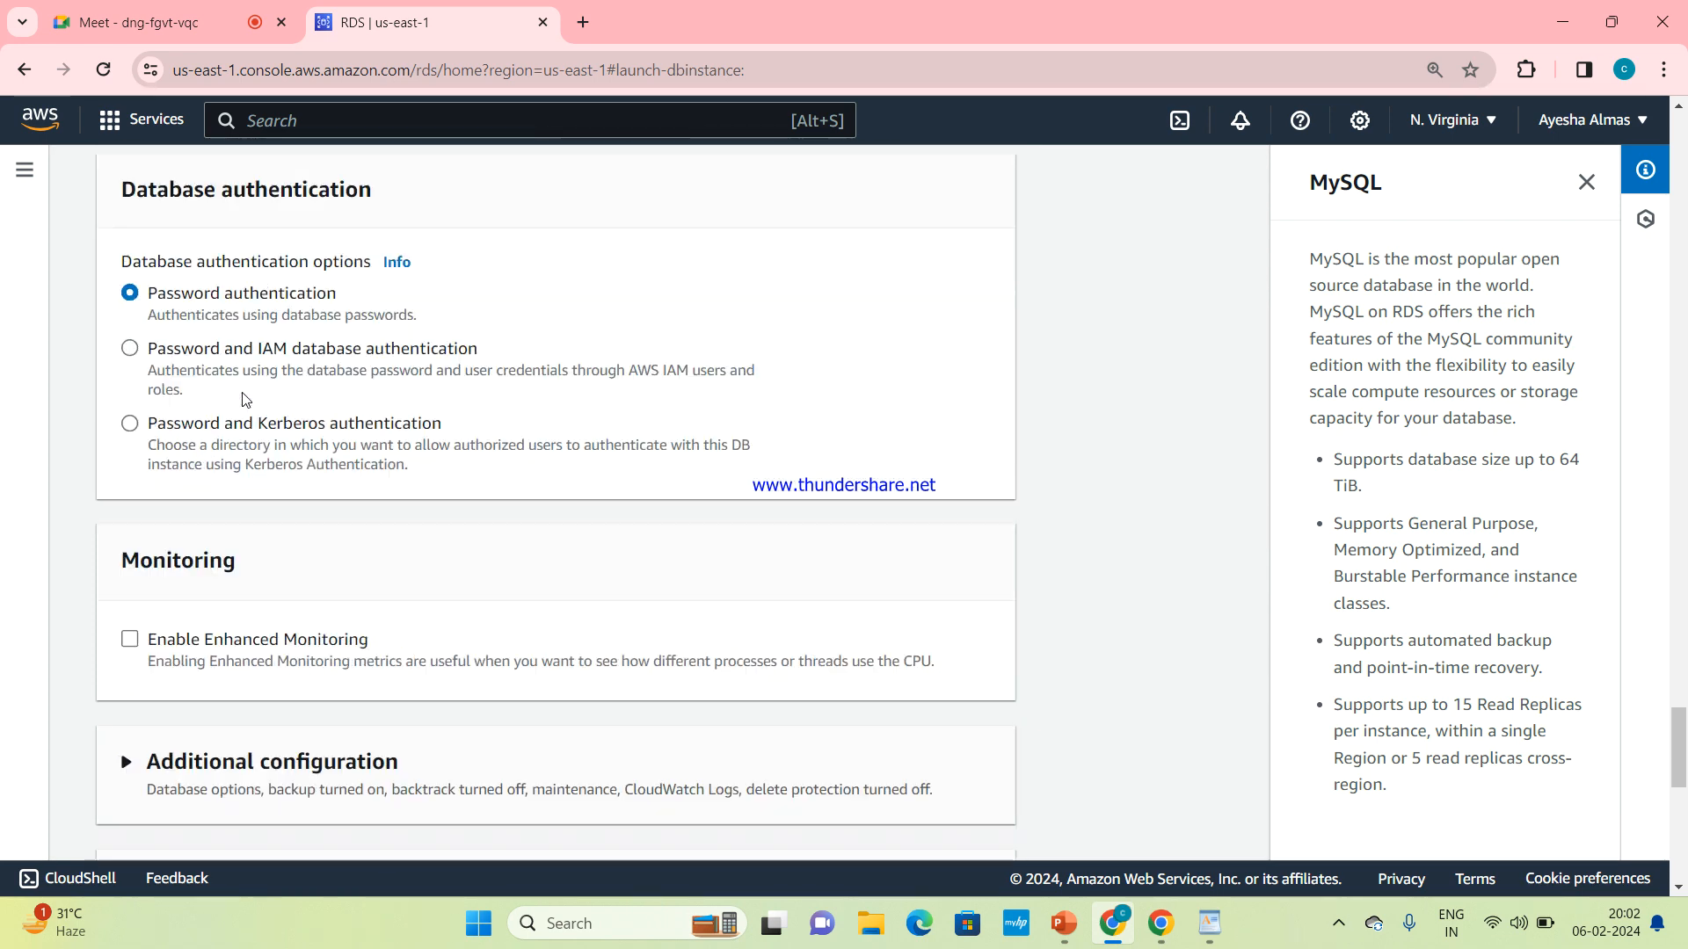
pyautogui.scroll(-5, 246, 400)
pyautogui.scroll(10, 243, 393)
pyautogui.scroll(12, 244, 392)
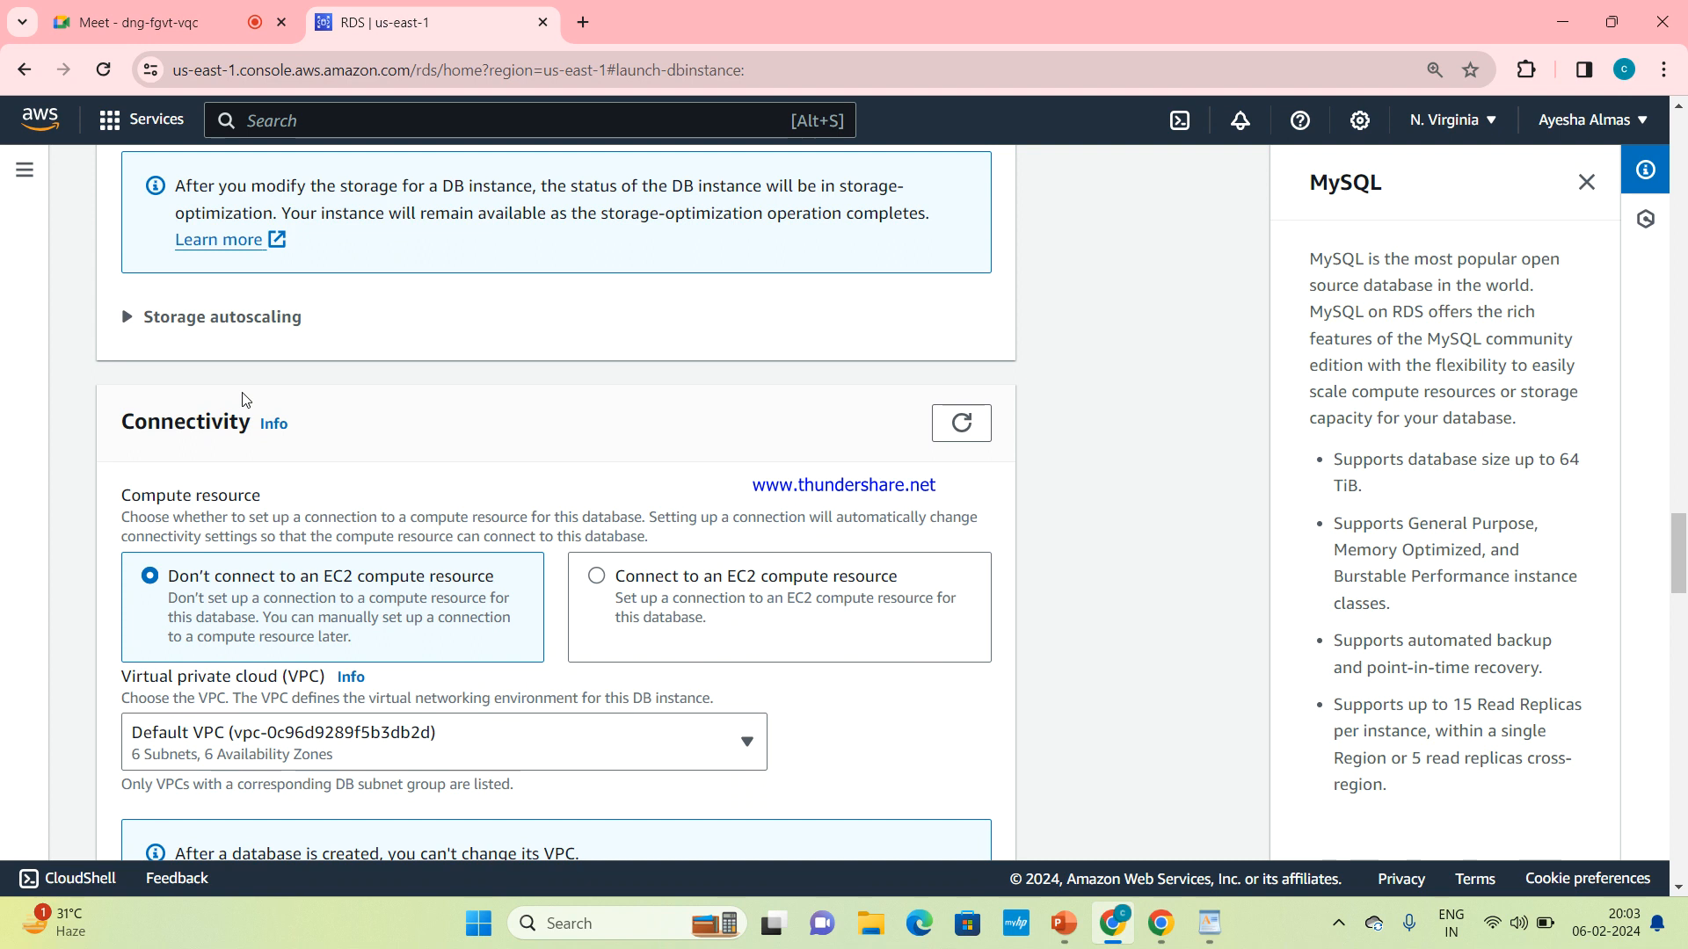
pyautogui.scroll(5, 243, 392)
pyautogui.click(224, 516)
pyautogui.press('BackSpace')
pyautogui.press('BackSpace')
pyautogui.write('20')
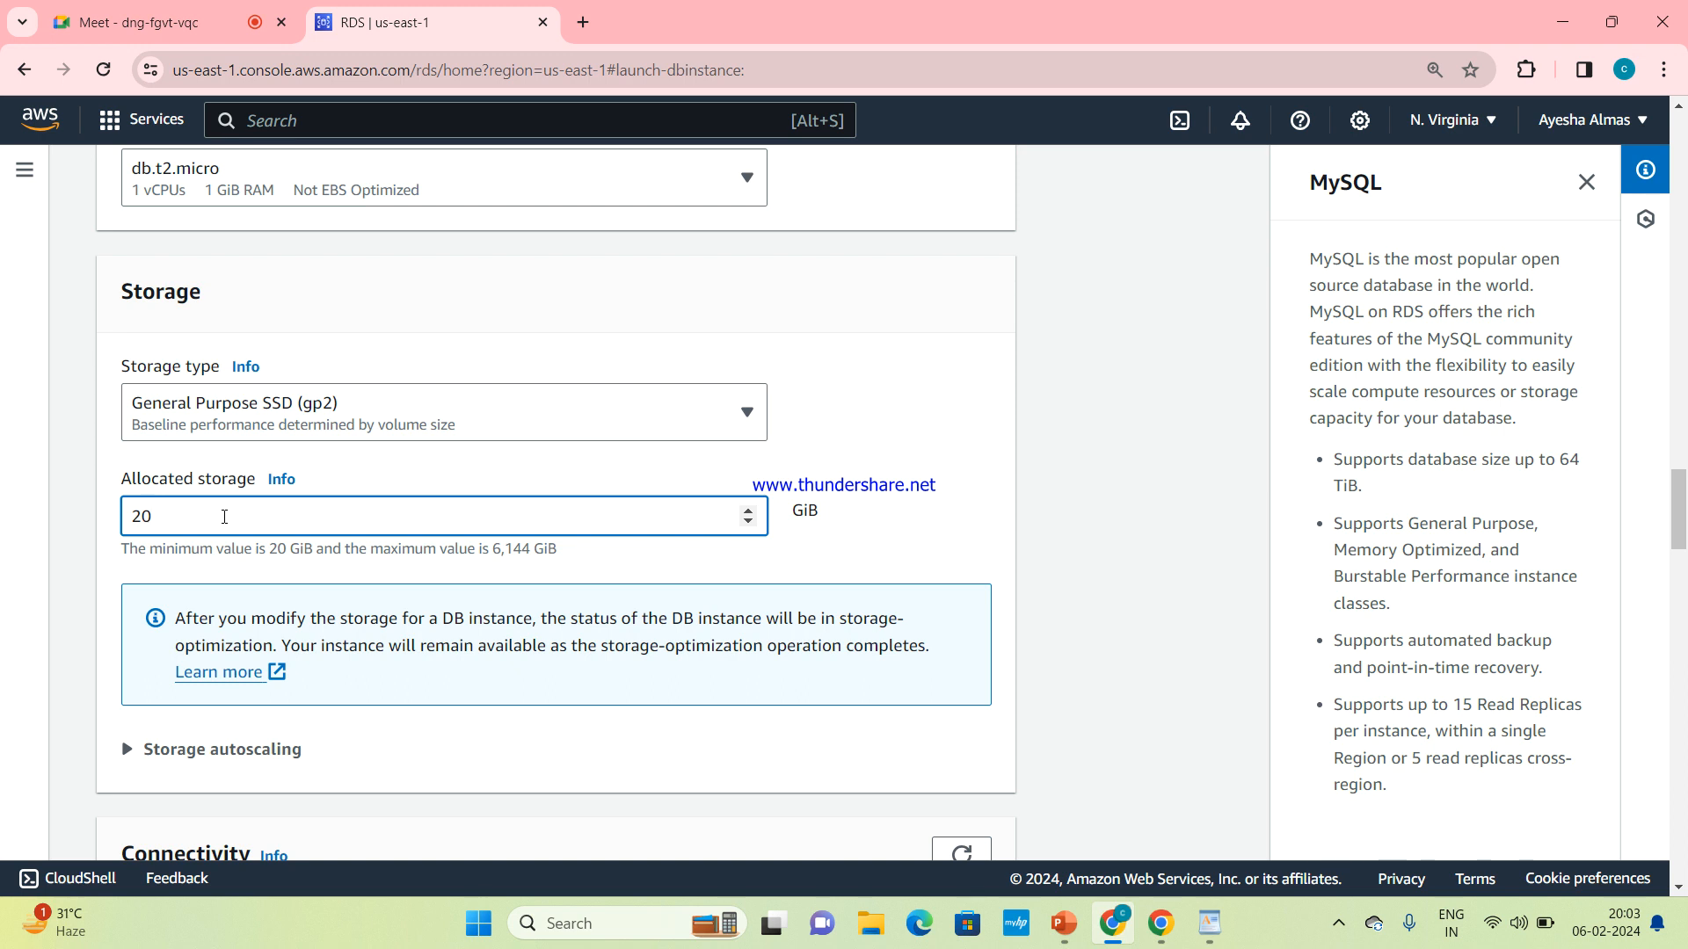
# Expand the storage autoscaling settings and set the maximum storage threshold to 22 GiB
pyautogui.scroll(-1, 224, 519)
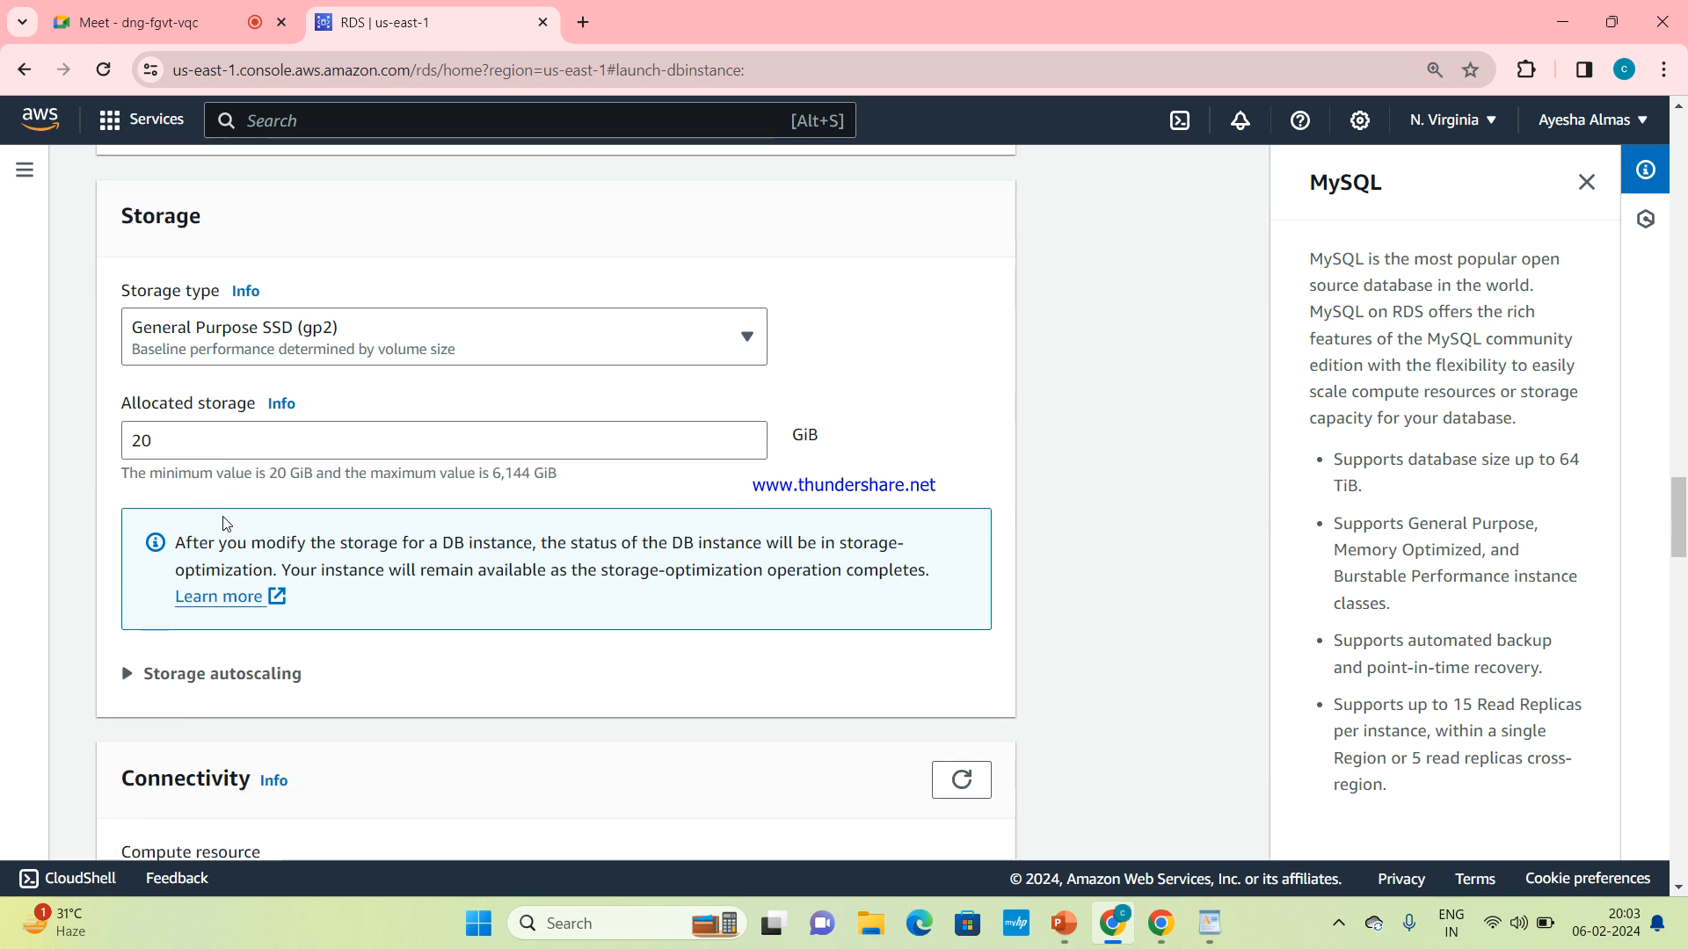
pyautogui.click(202, 681)
pyautogui.scroll(-2, 202, 681)
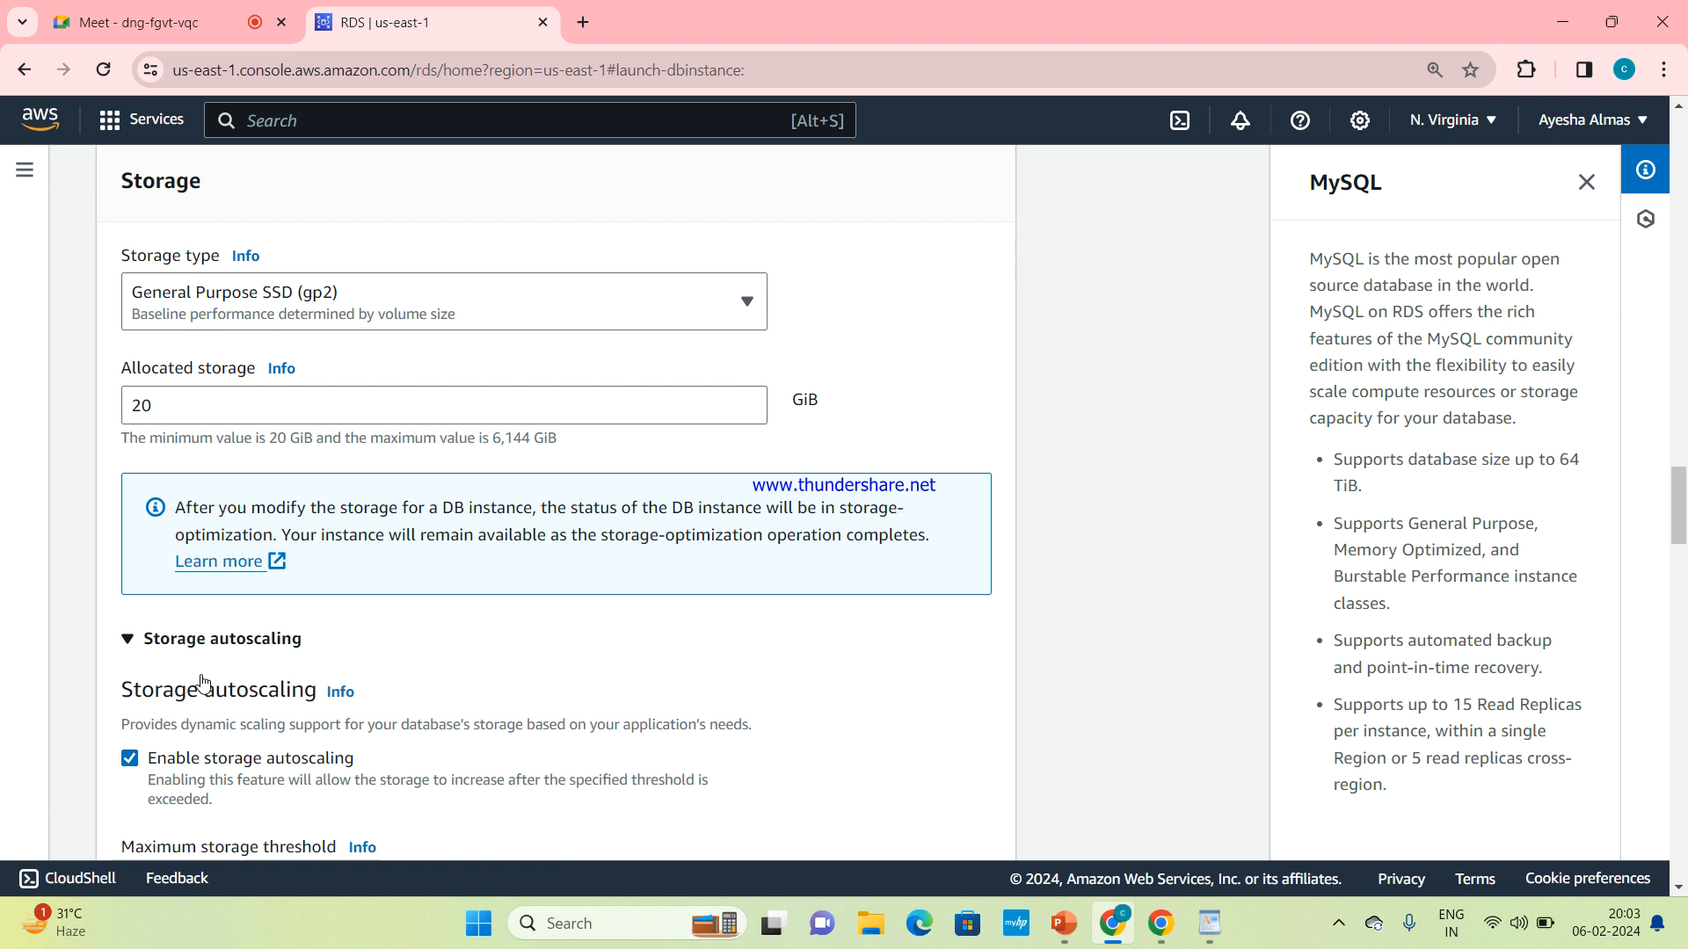
pyautogui.scroll(-1, 202, 681)
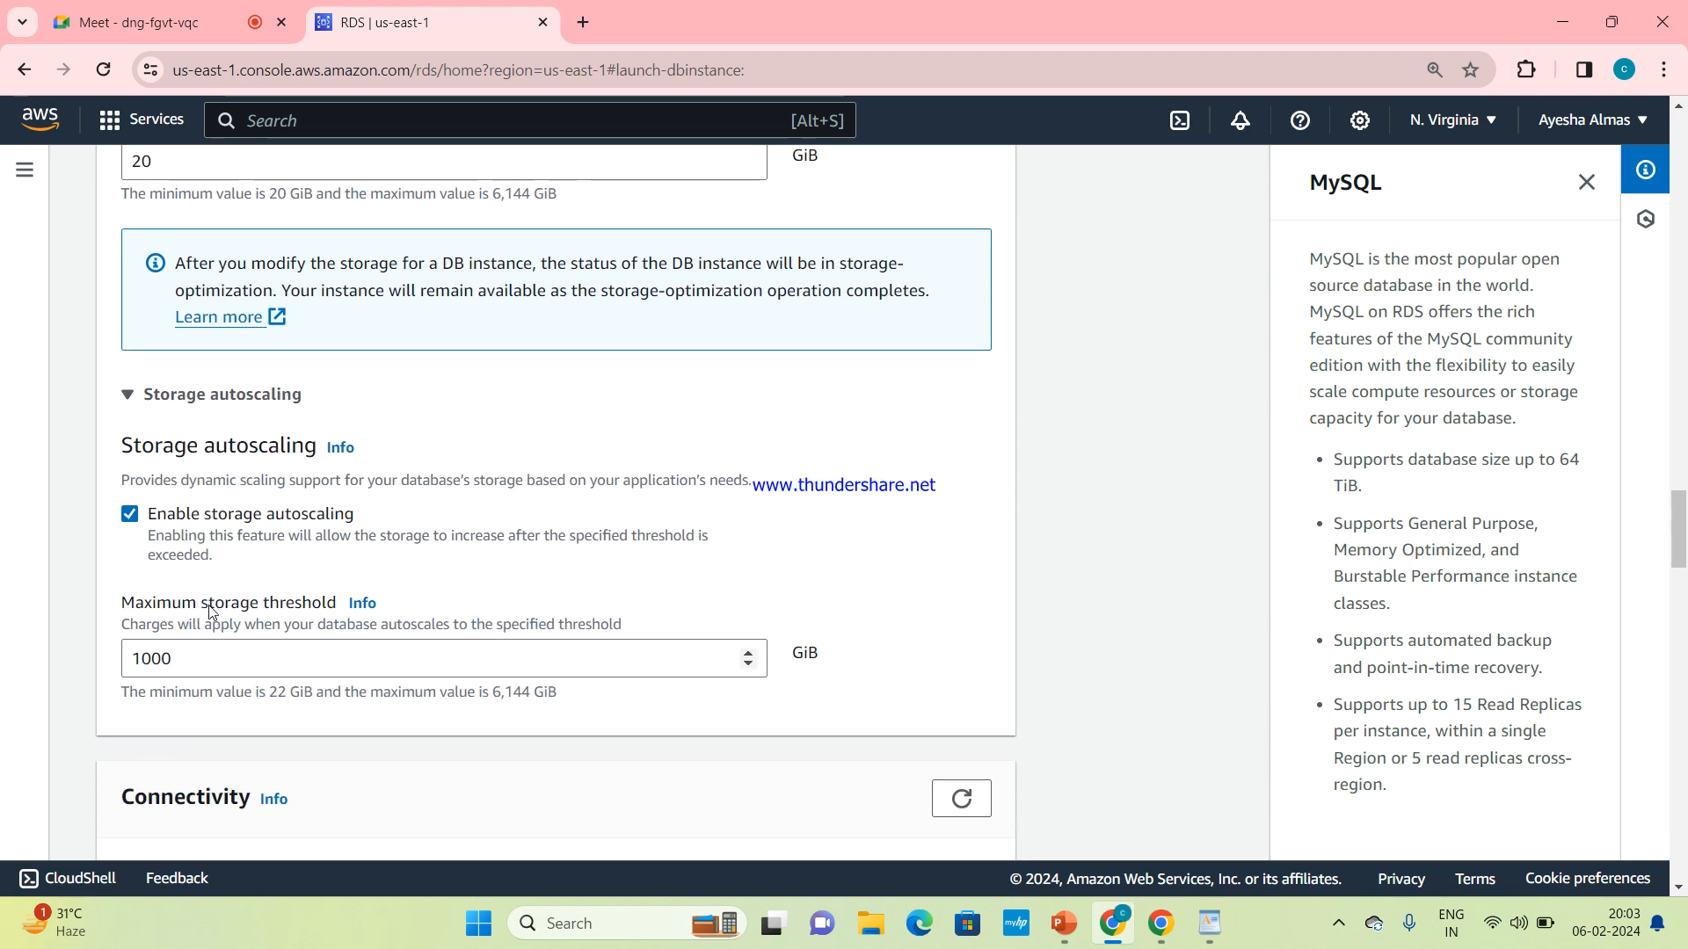
pyautogui.click(264, 672)
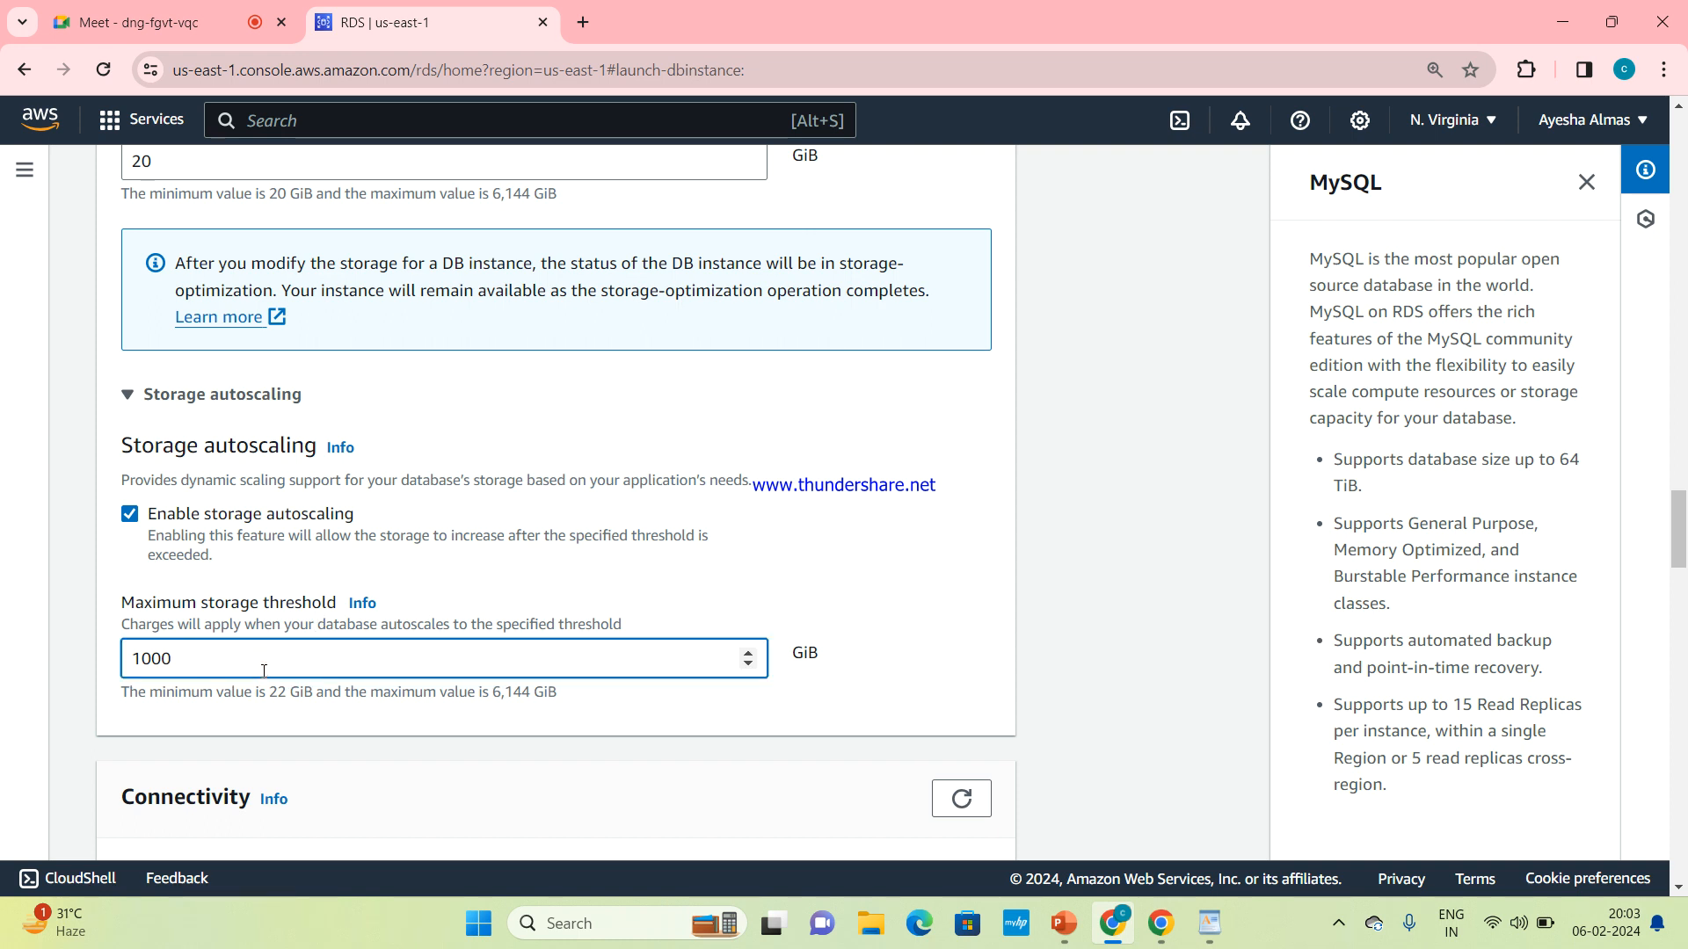
pyautogui.press('BackSpace')
pyautogui.press('BackSpace')
pyautogui.press('BackSpace')
pyautogui.write('000')
pyautogui.write('22')
pyautogui.press('BackSpace')
pyautogui.press('BackSpace')
pyautogui.press('BackSpace')
pyautogui.press('BackSpace')
# Review the allocated storage and storage autoscaling settings, collapsing and reopening the autoscaling section
pyautogui.scroll(1, 555, 631)
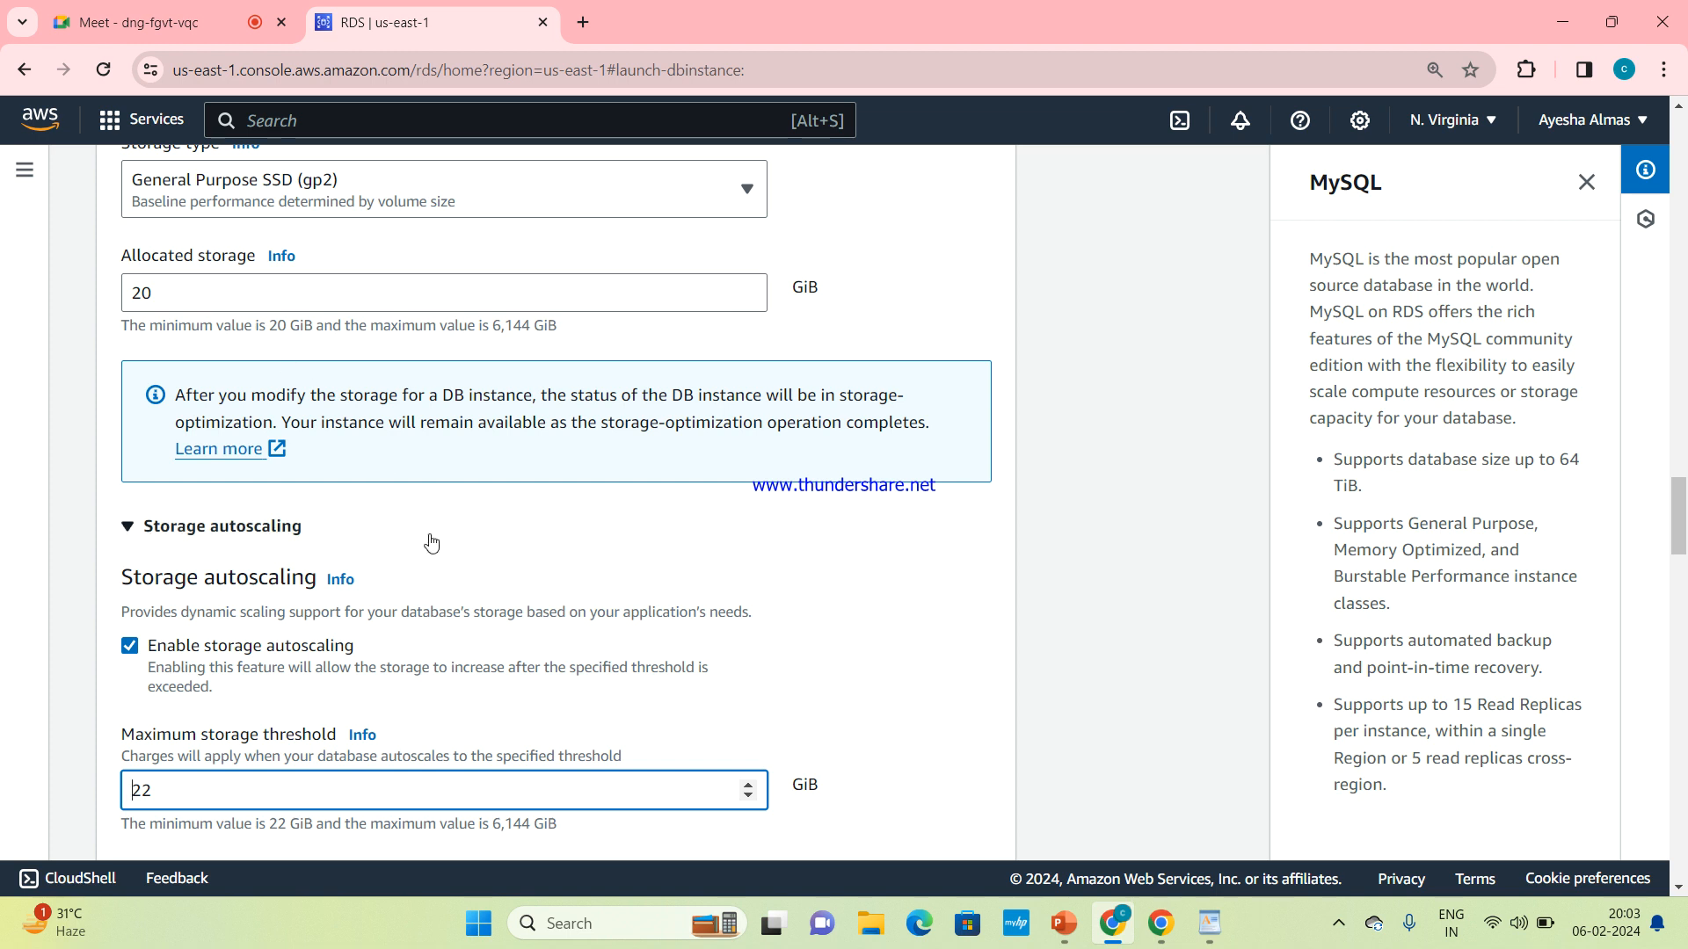
pyautogui.scroll(-1, 432, 539)
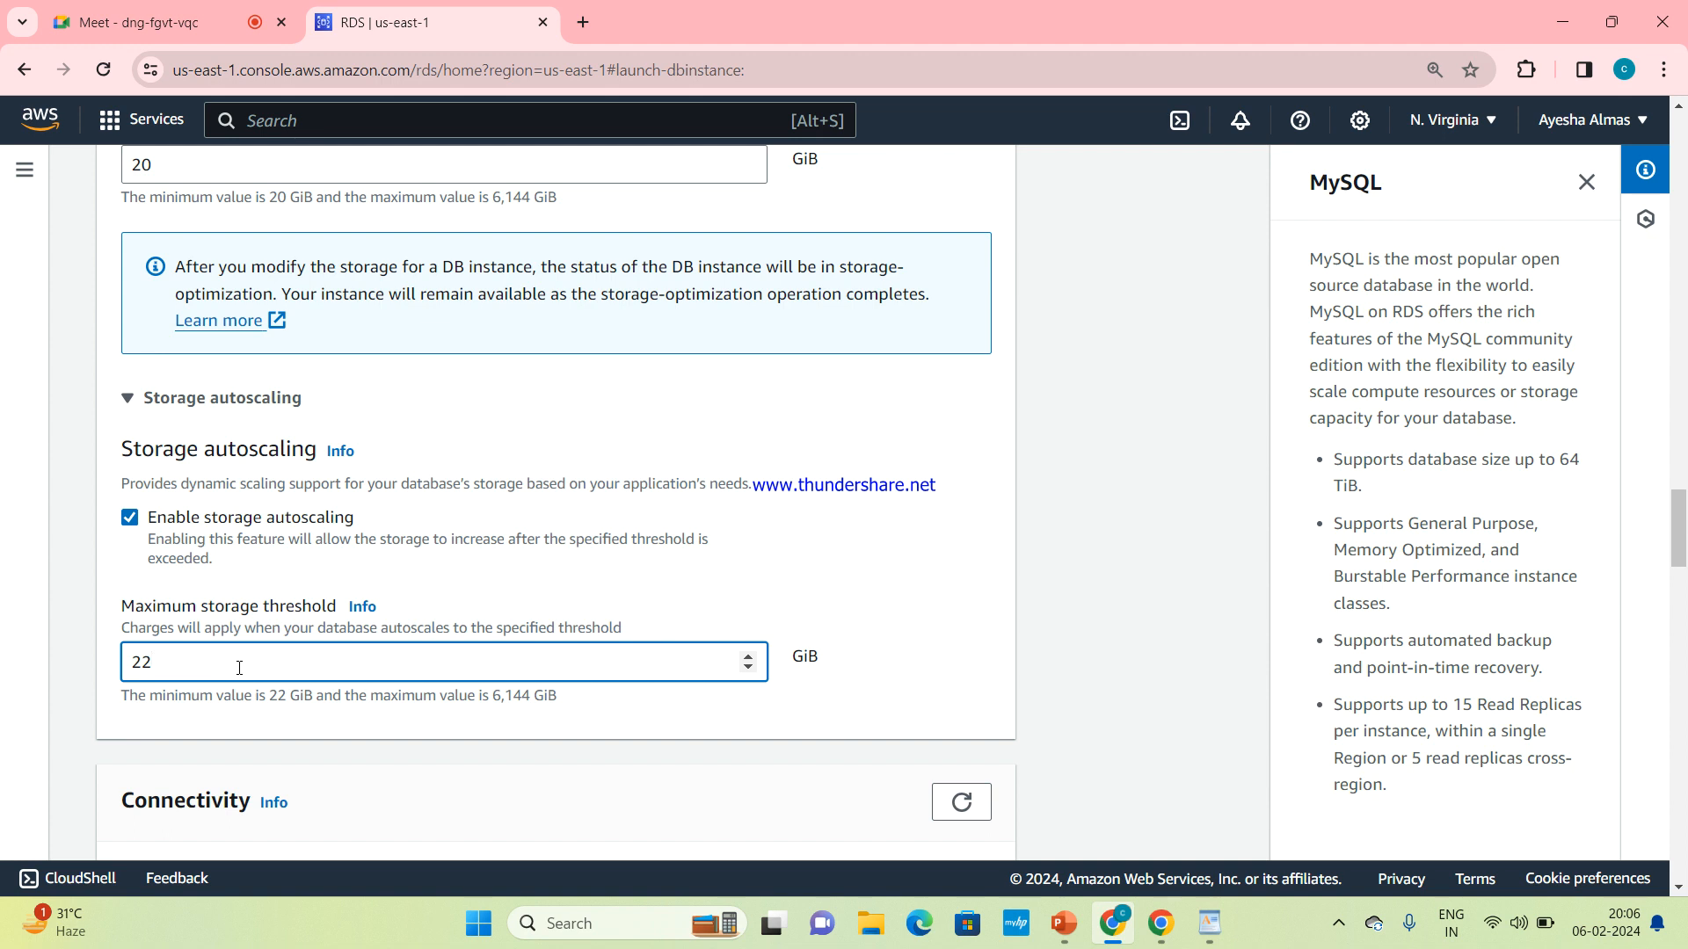
pyautogui.click(131, 398)
pyautogui.scroll(3, 233, 440)
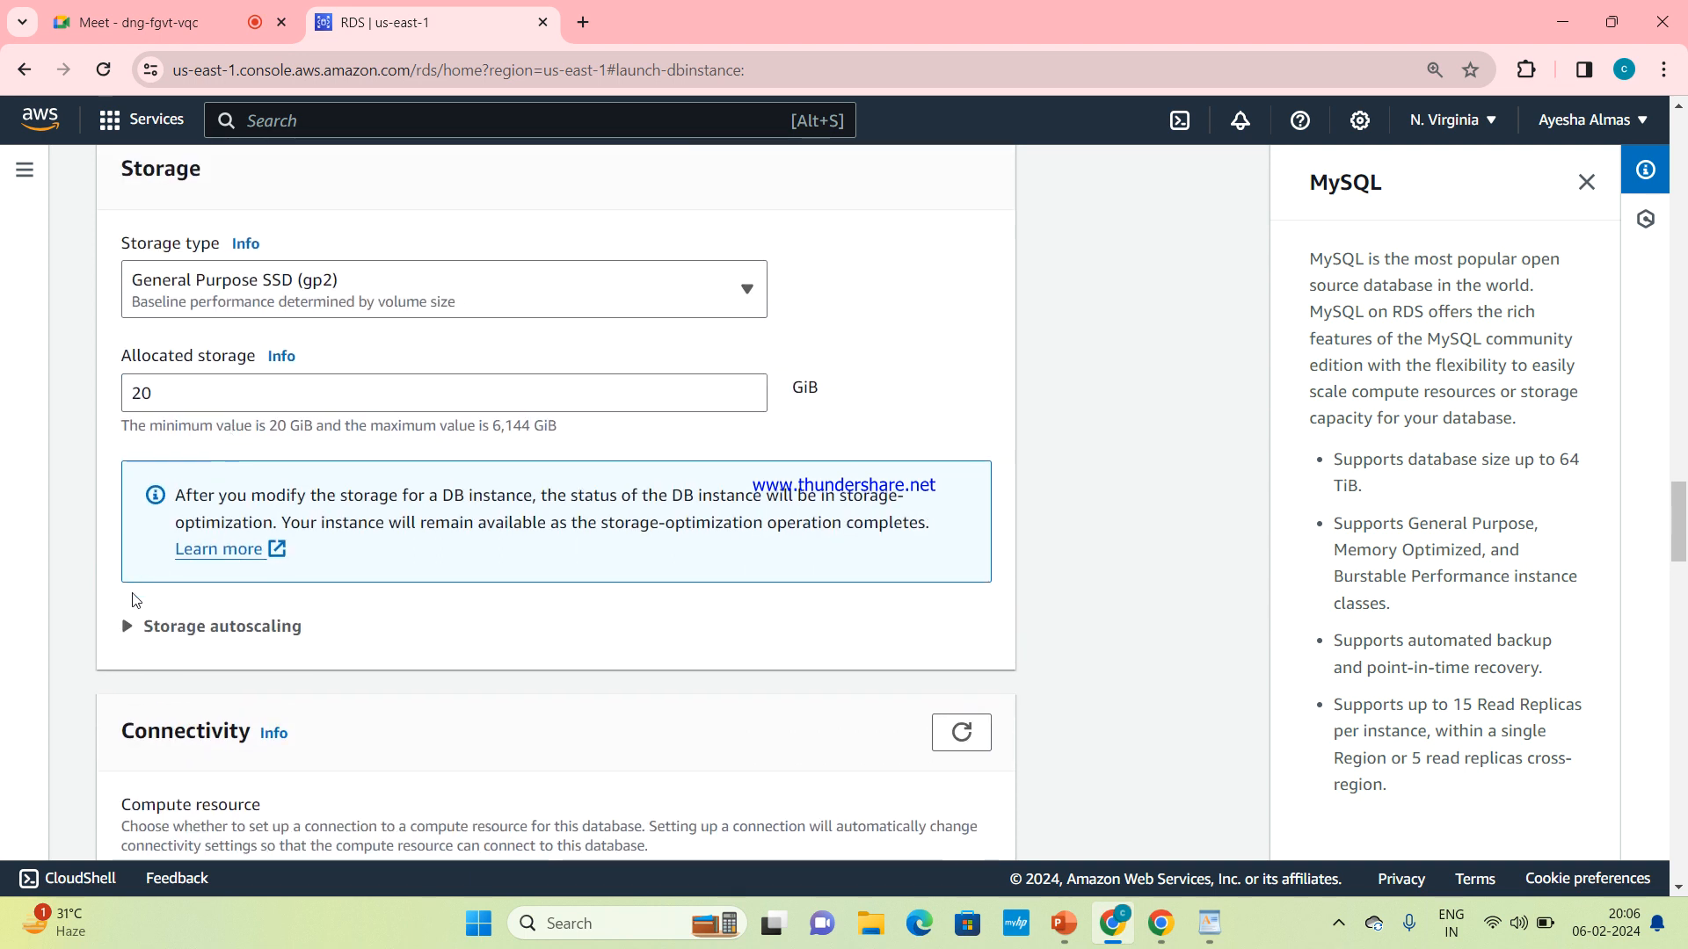
pyautogui.click(127, 627)
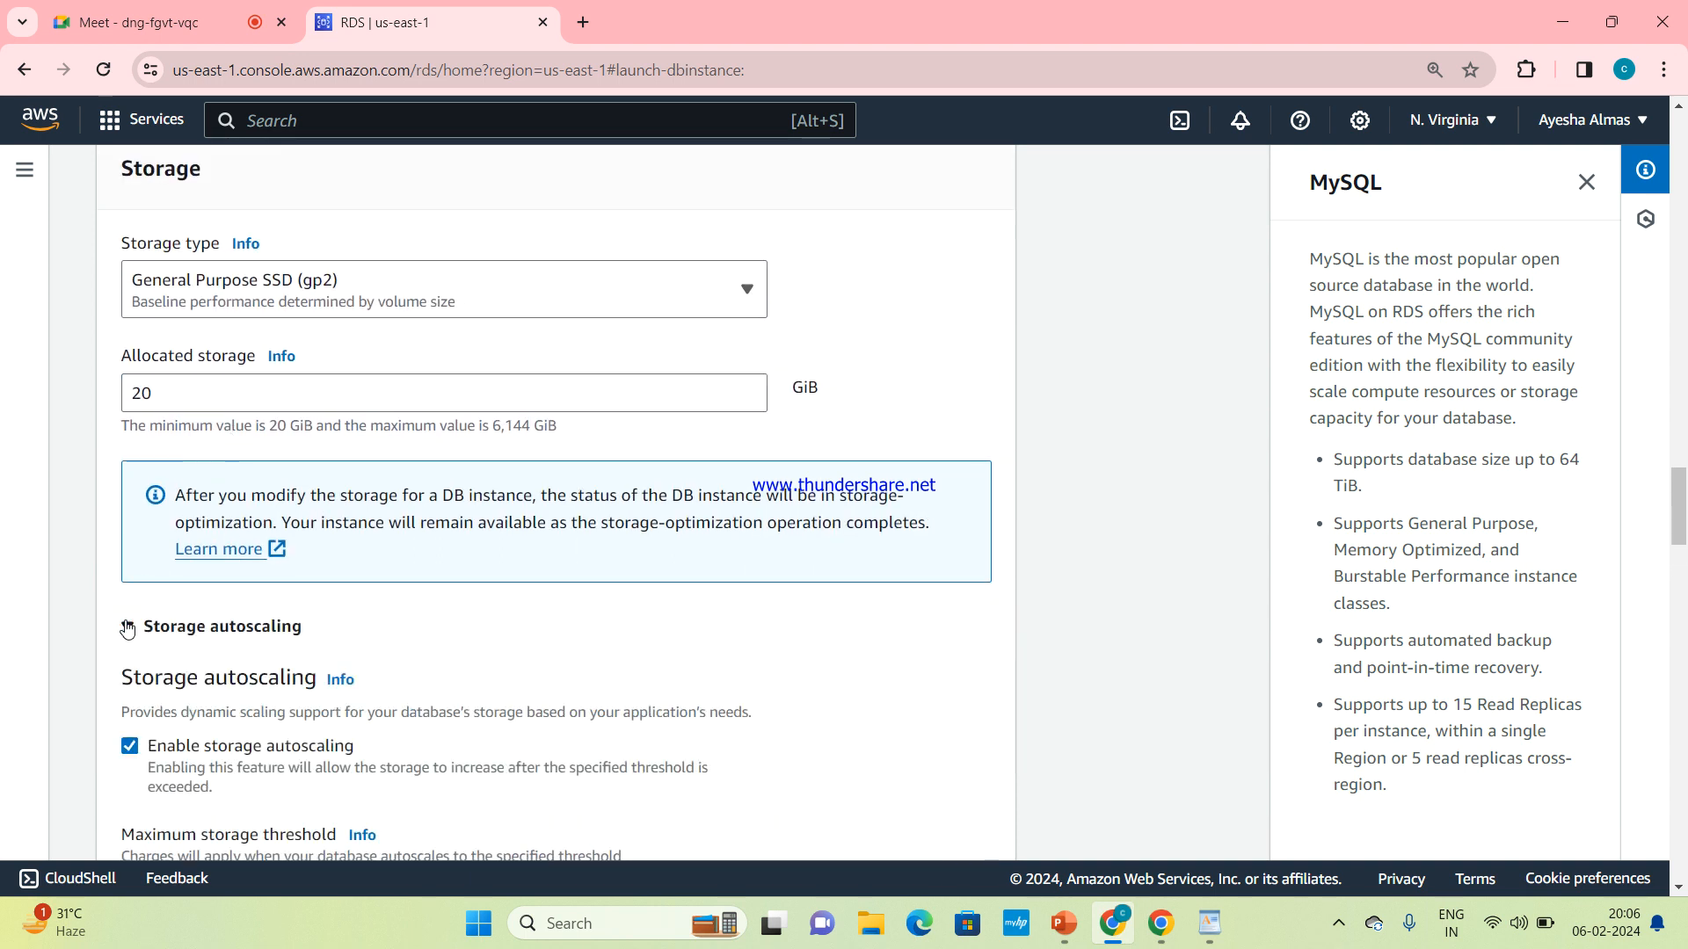
pyautogui.scroll(-2, 235, 659)
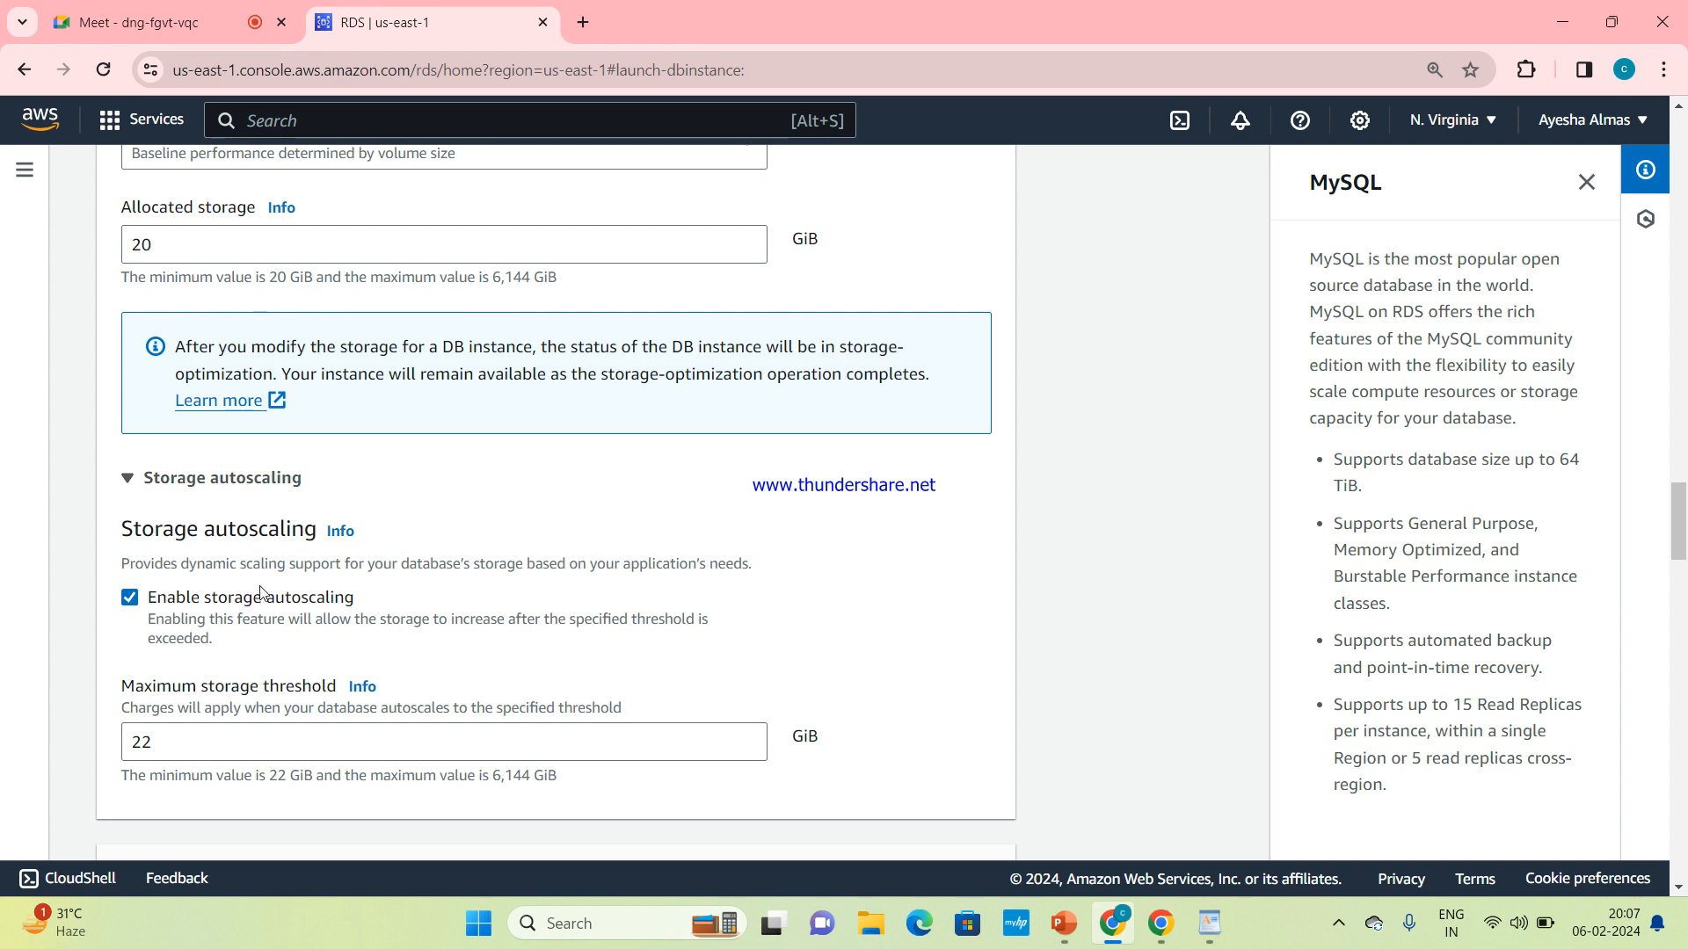
pyautogui.click(130, 475)
pyautogui.scroll(2, 329, 486)
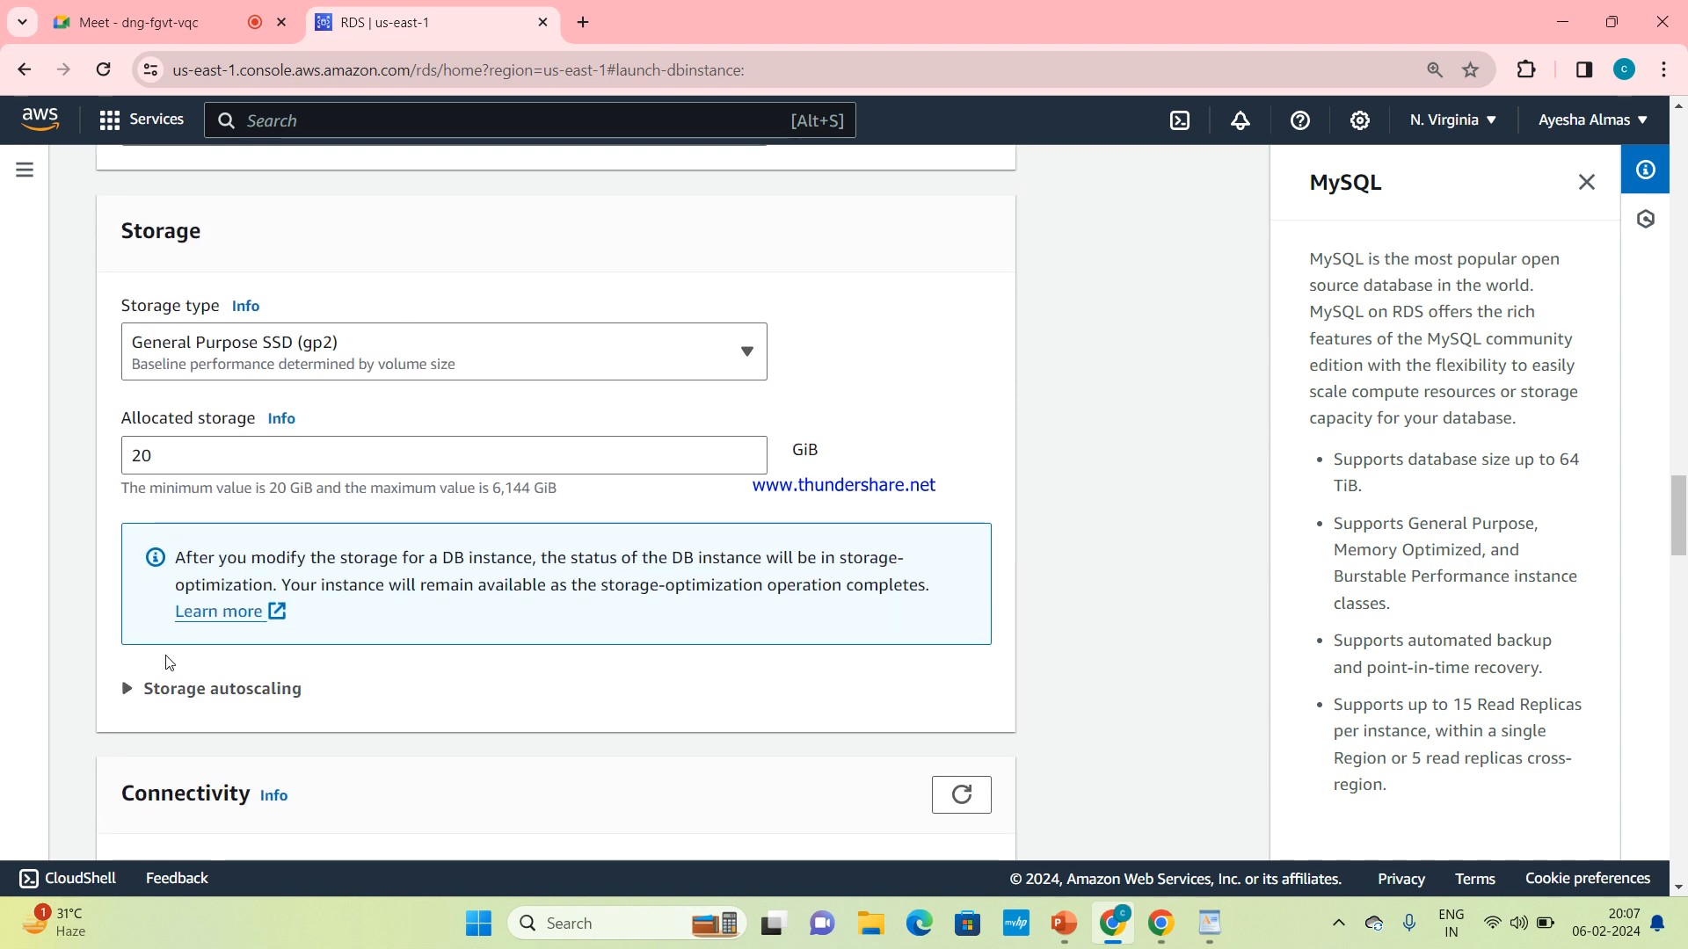
pyautogui.scroll(-4, 278, 689)
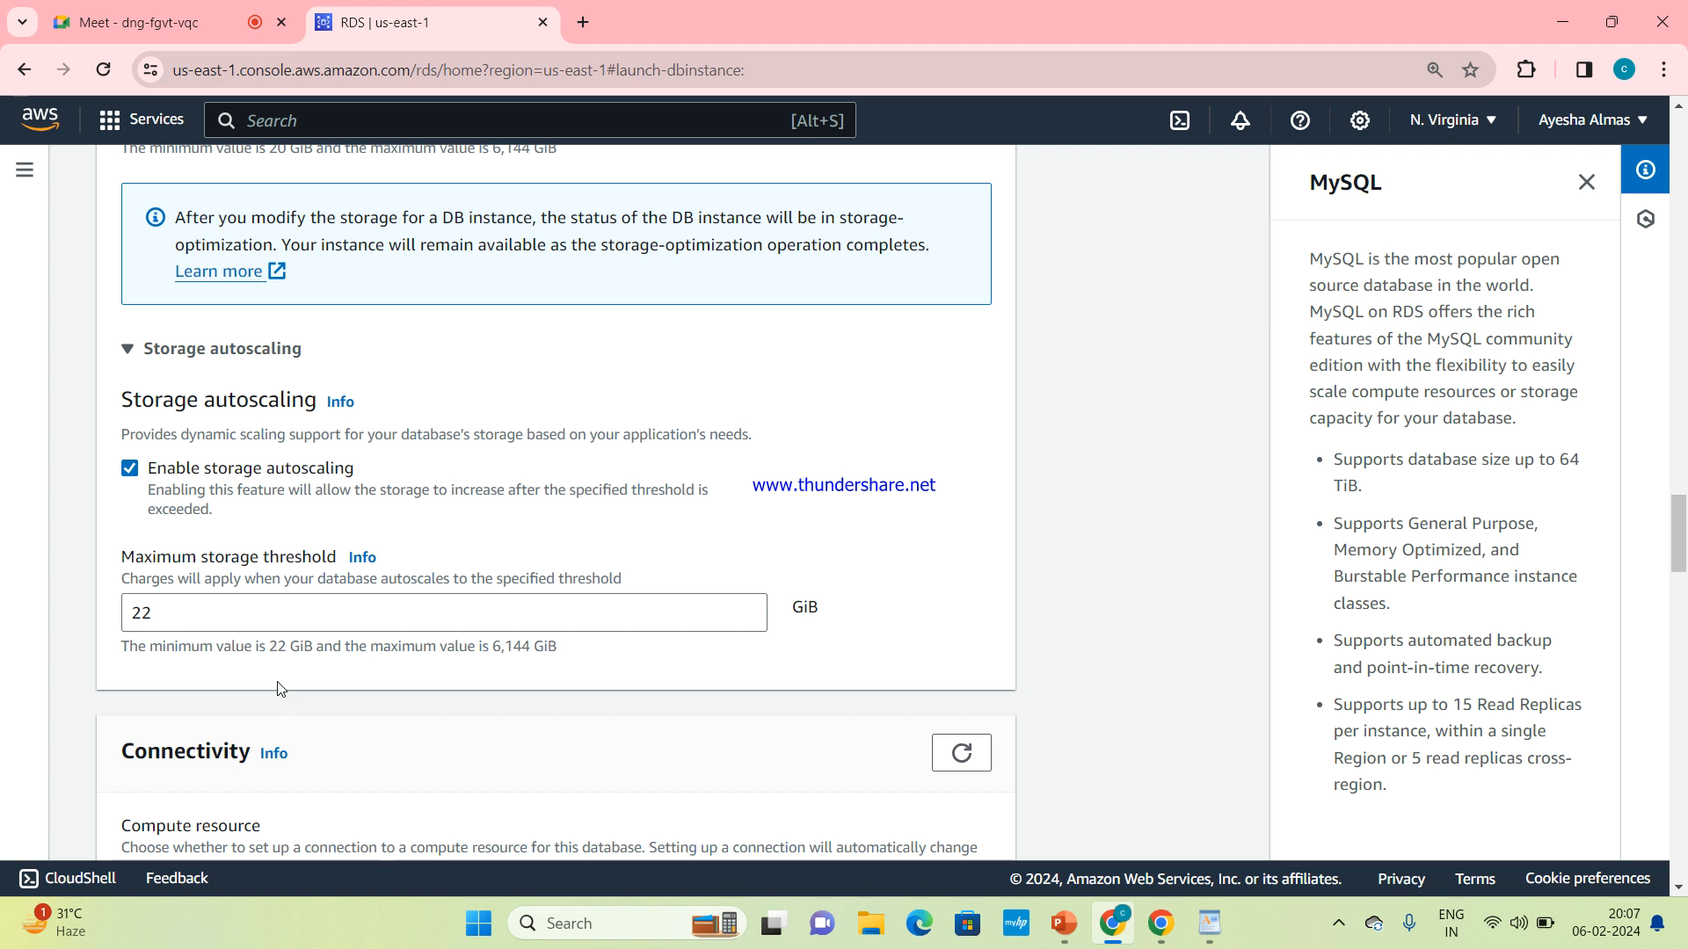
# Preview the option to connect to an EC2 compute resource, then return to Don't connect to an EC2 compute resource
pyautogui.scroll(-5, 280, 689)
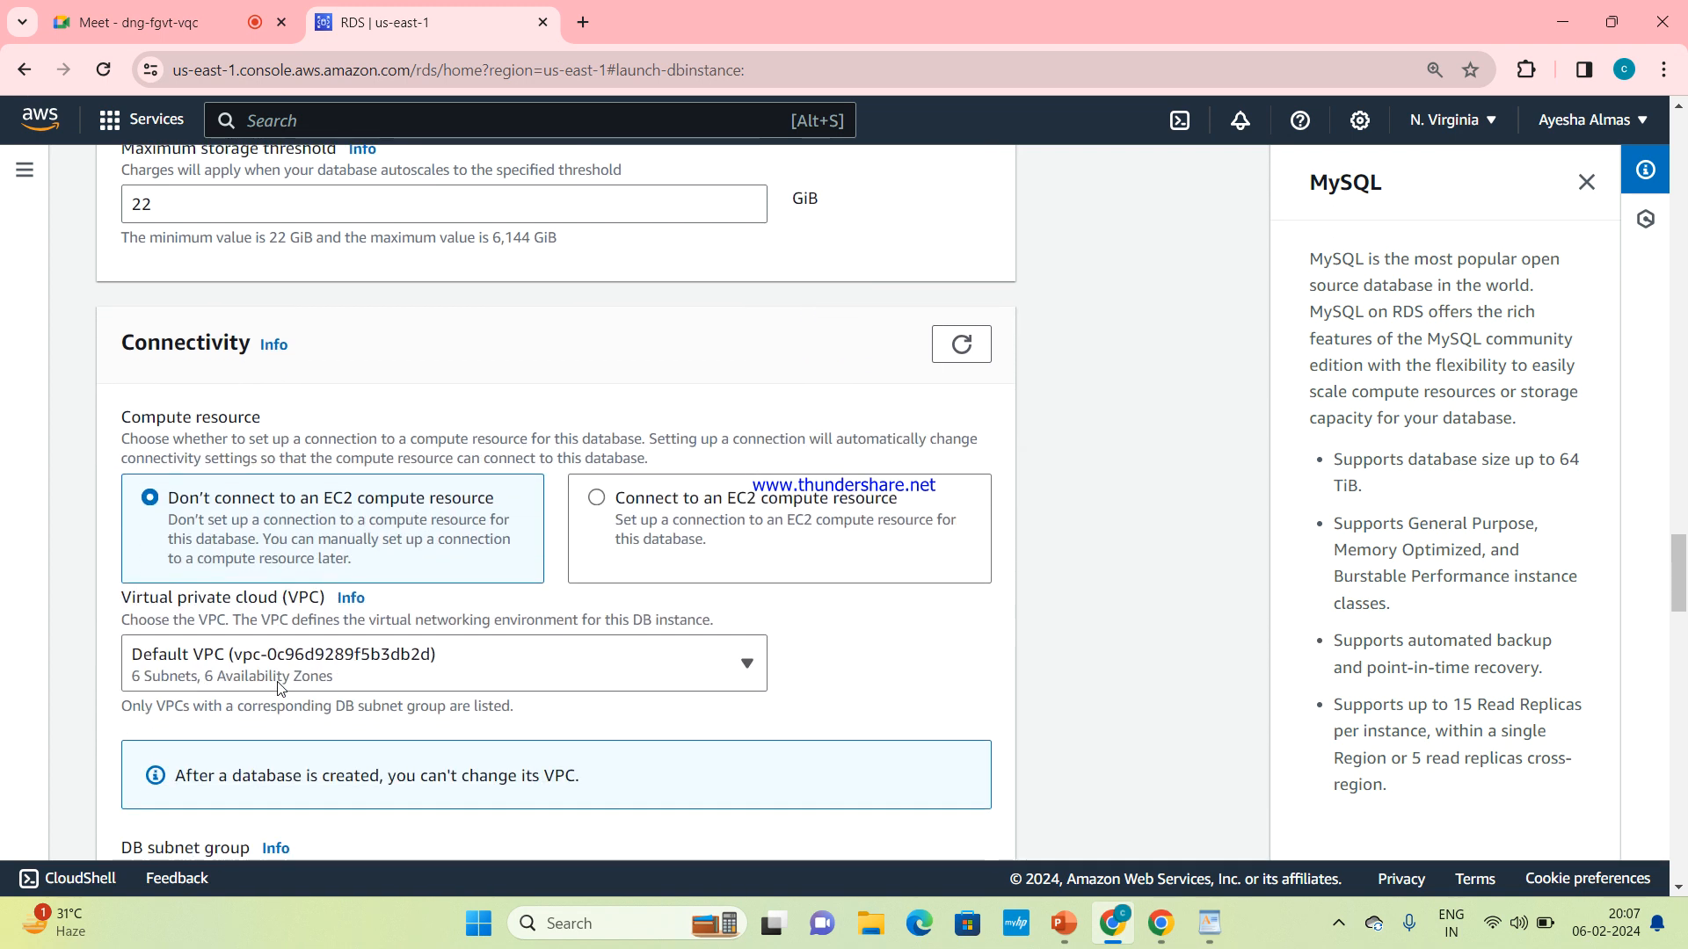
pyautogui.scroll(-1, 280, 689)
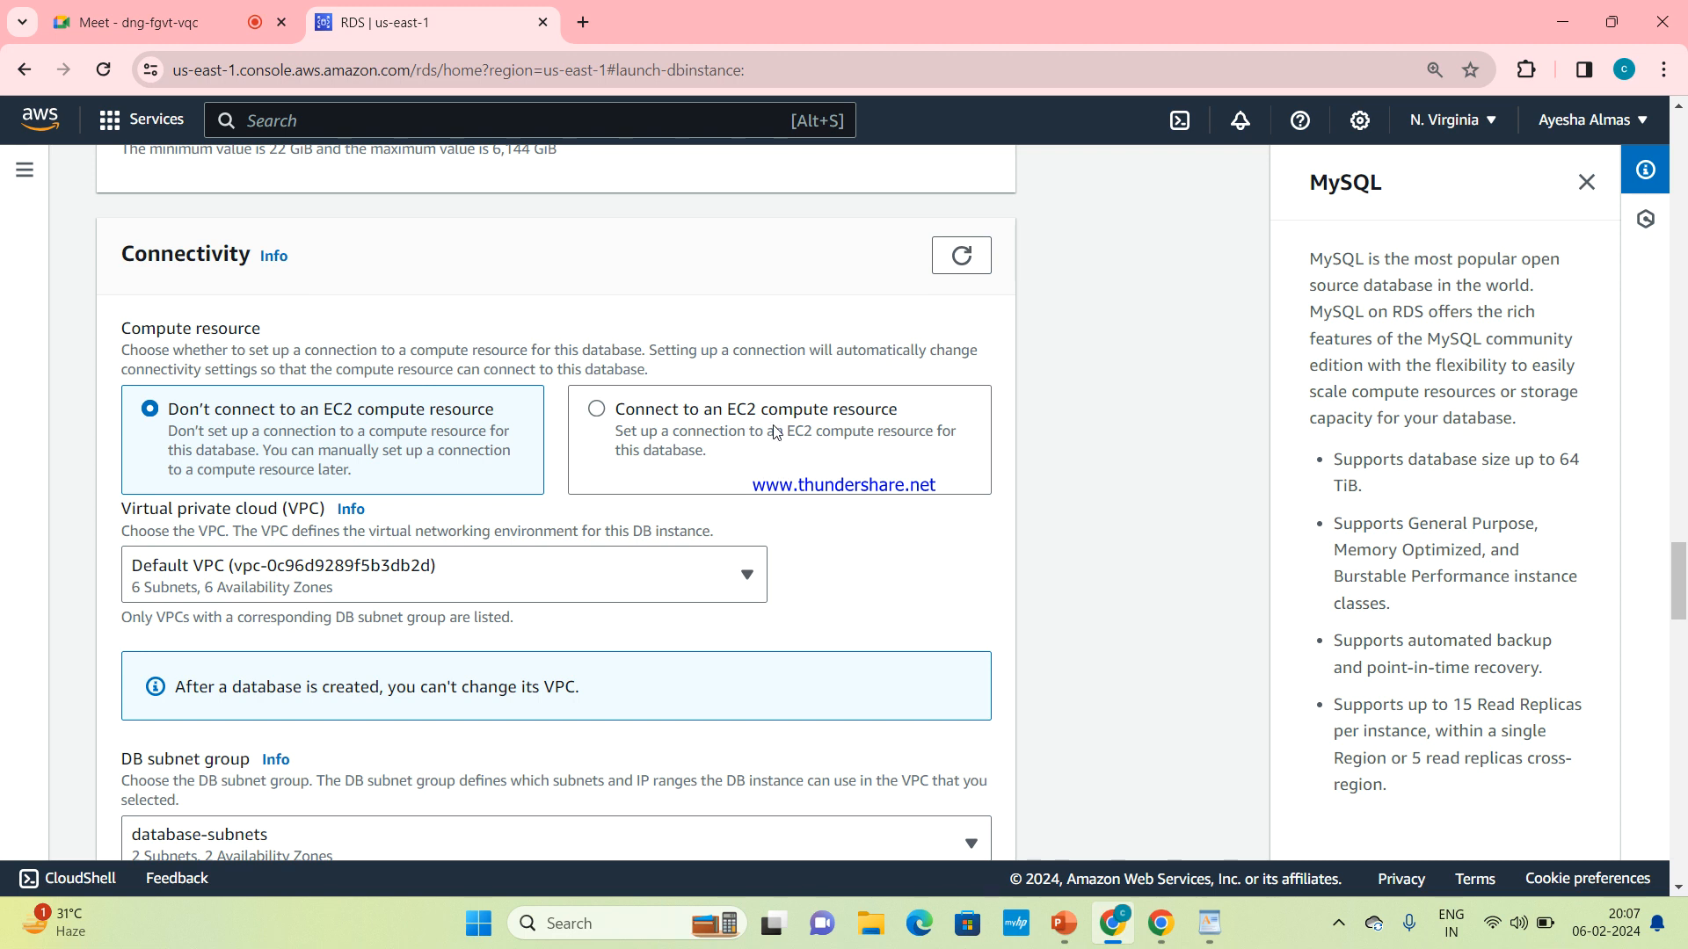
pyautogui.click(652, 418)
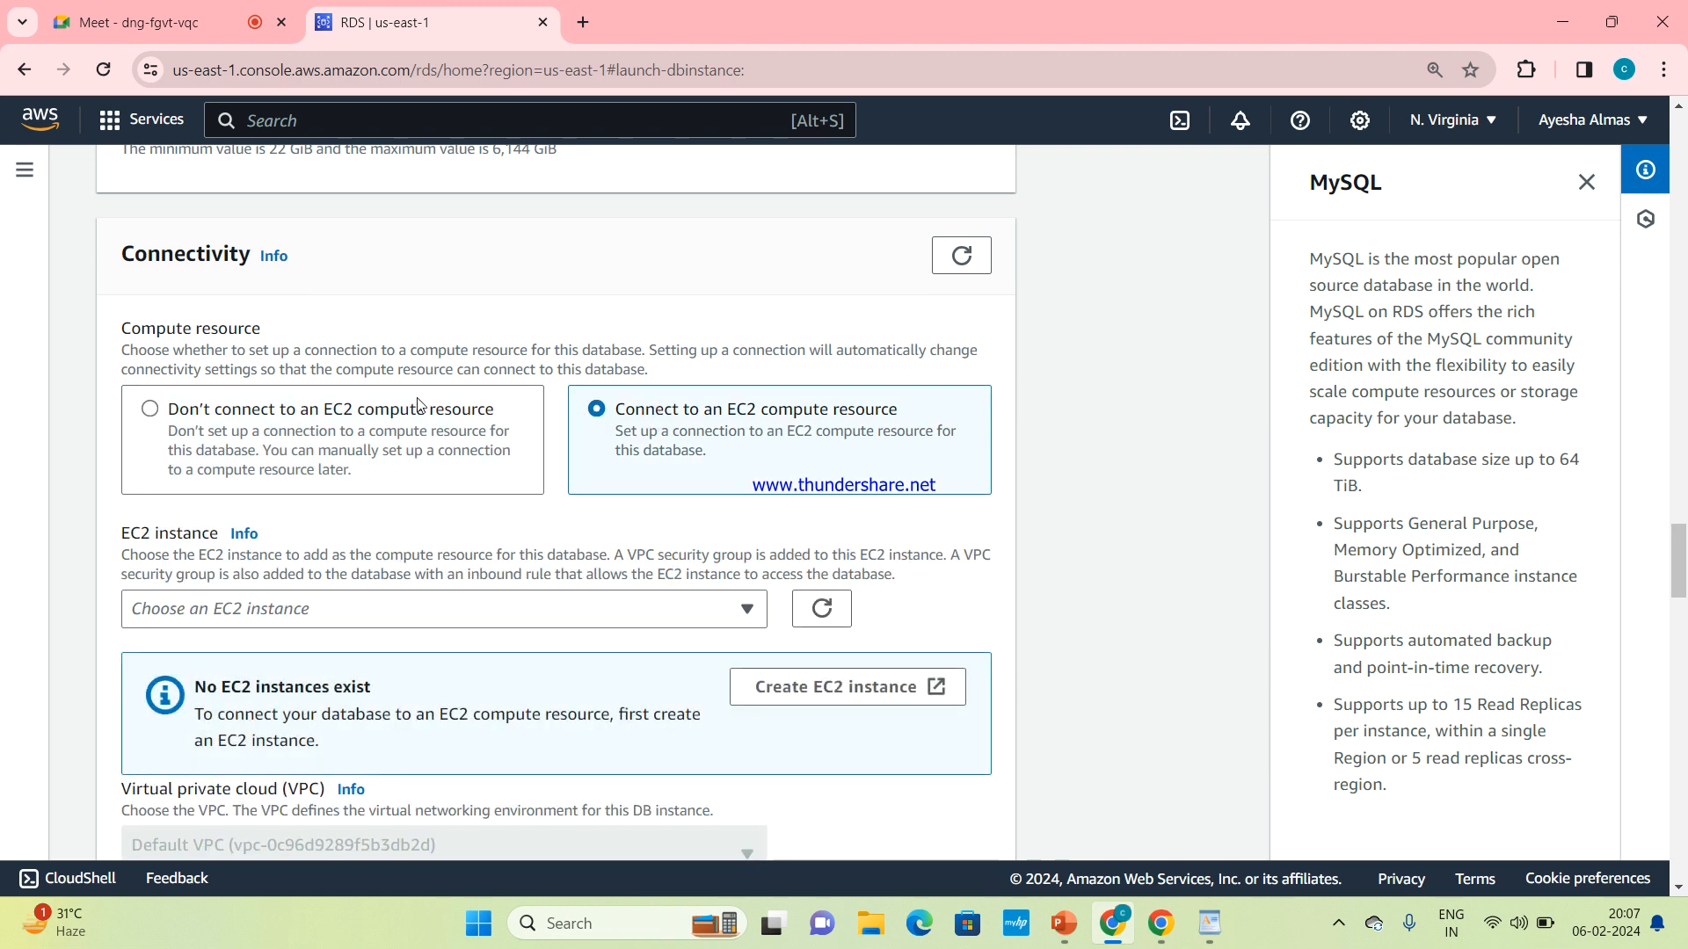
pyautogui.click(395, 421)
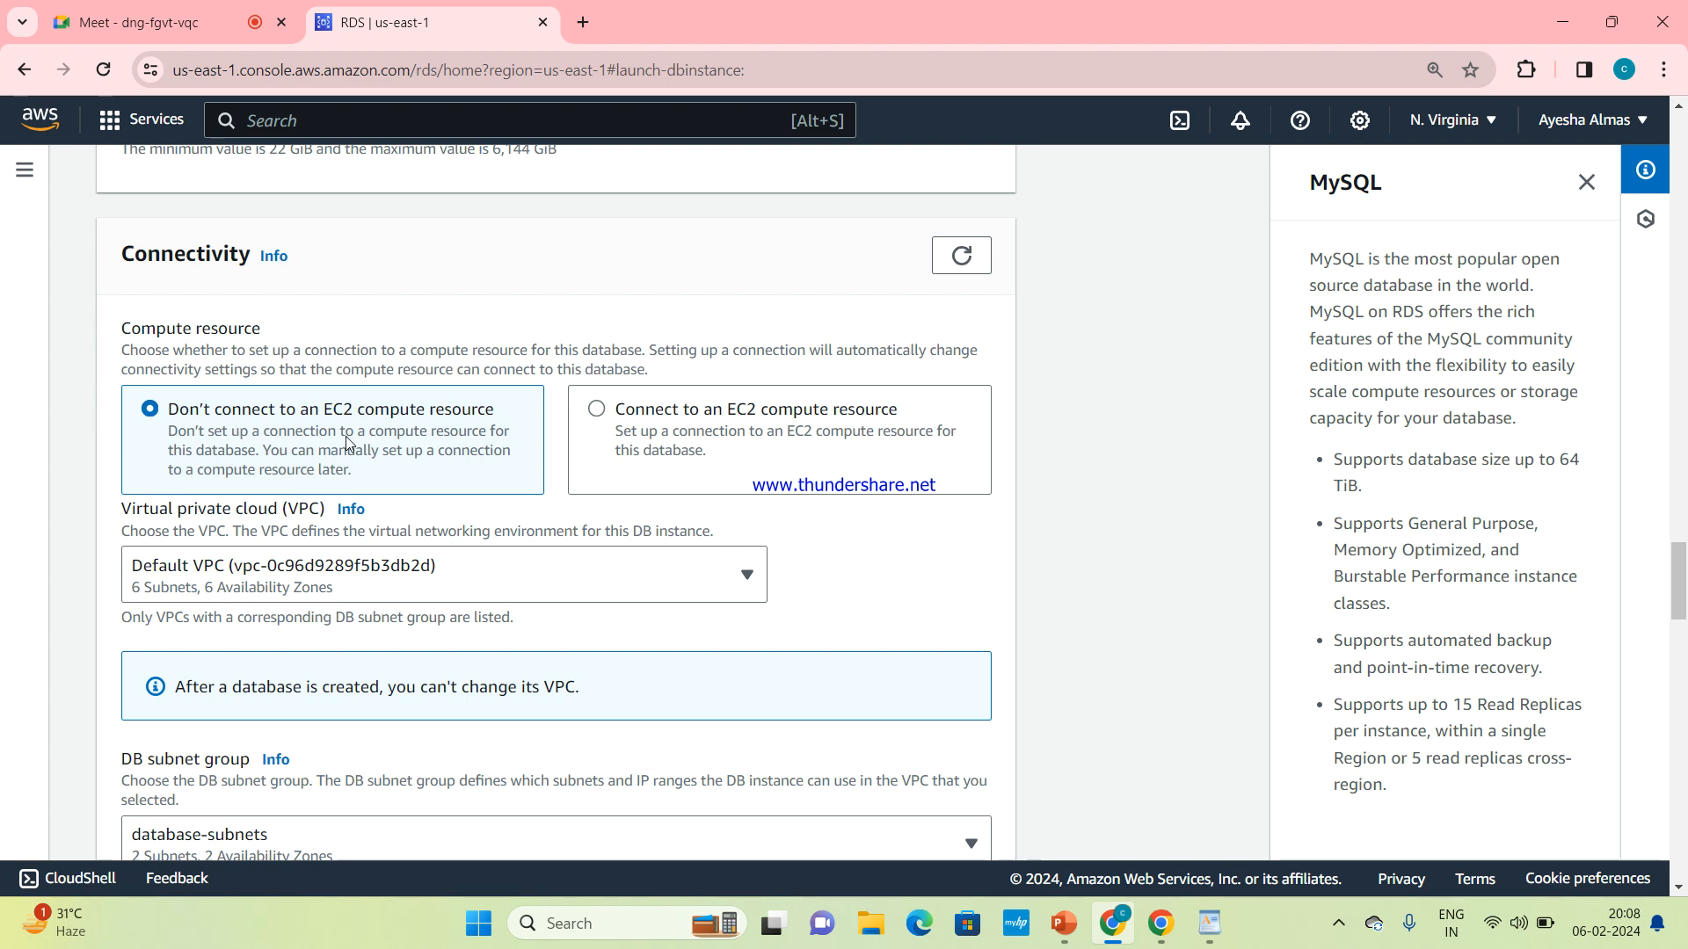
# Choose the Default VPC for the database and keep database-subnets as the DB subnet group
pyautogui.scroll(-2, 345, 436)
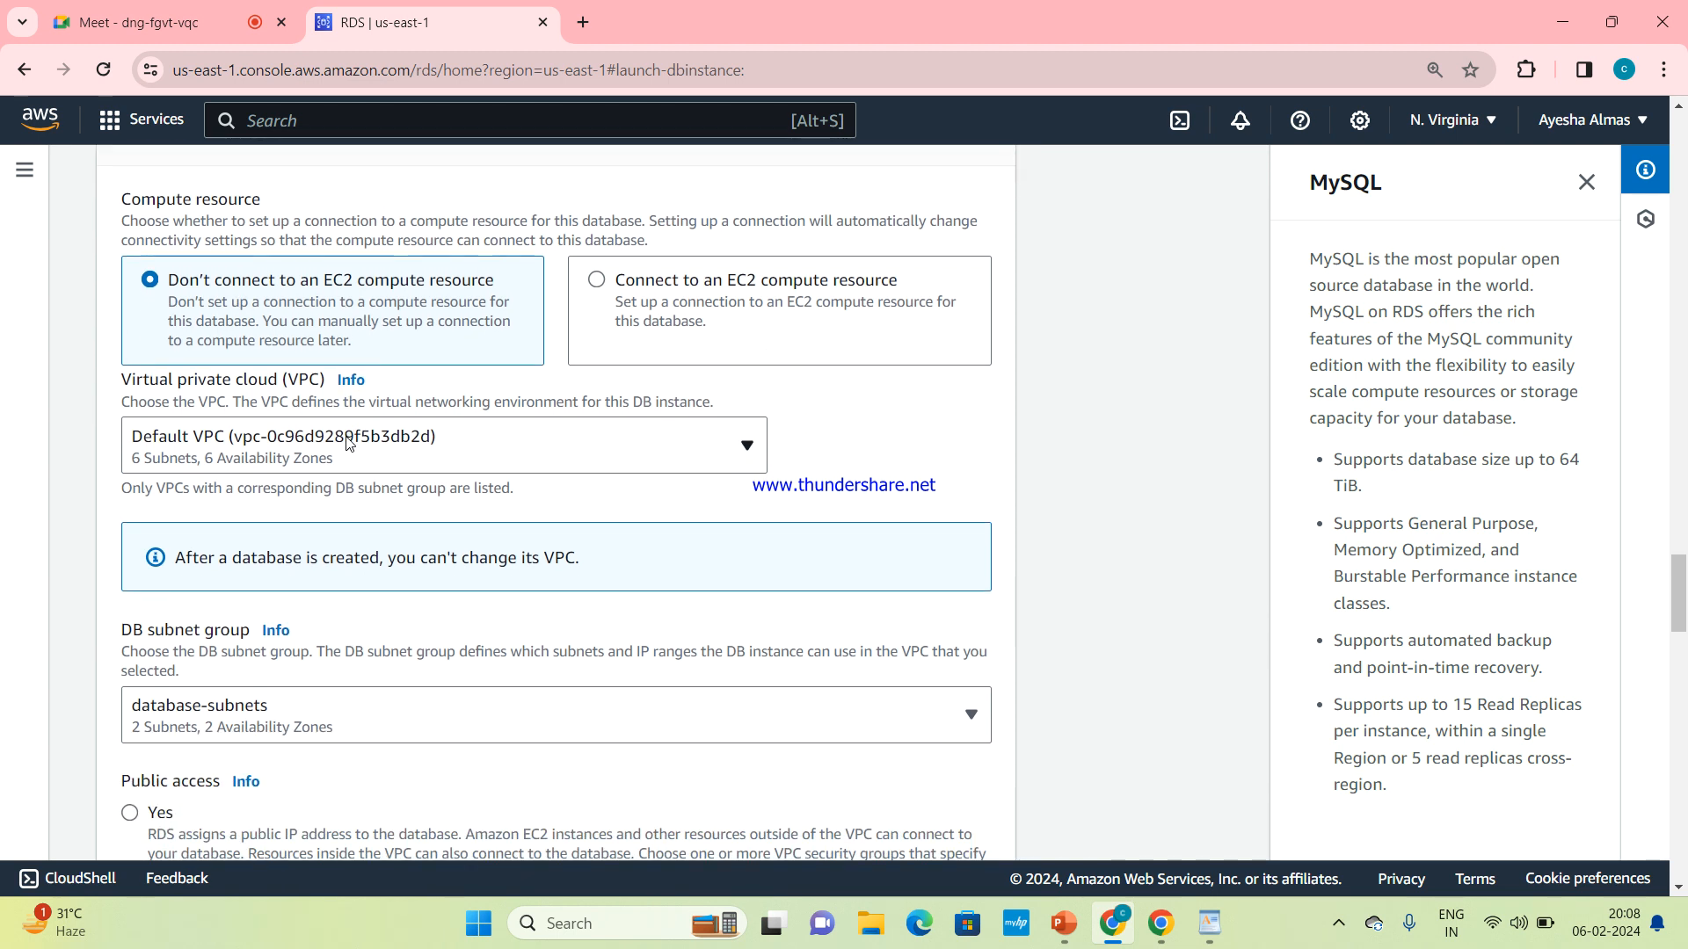
pyautogui.click(716, 450)
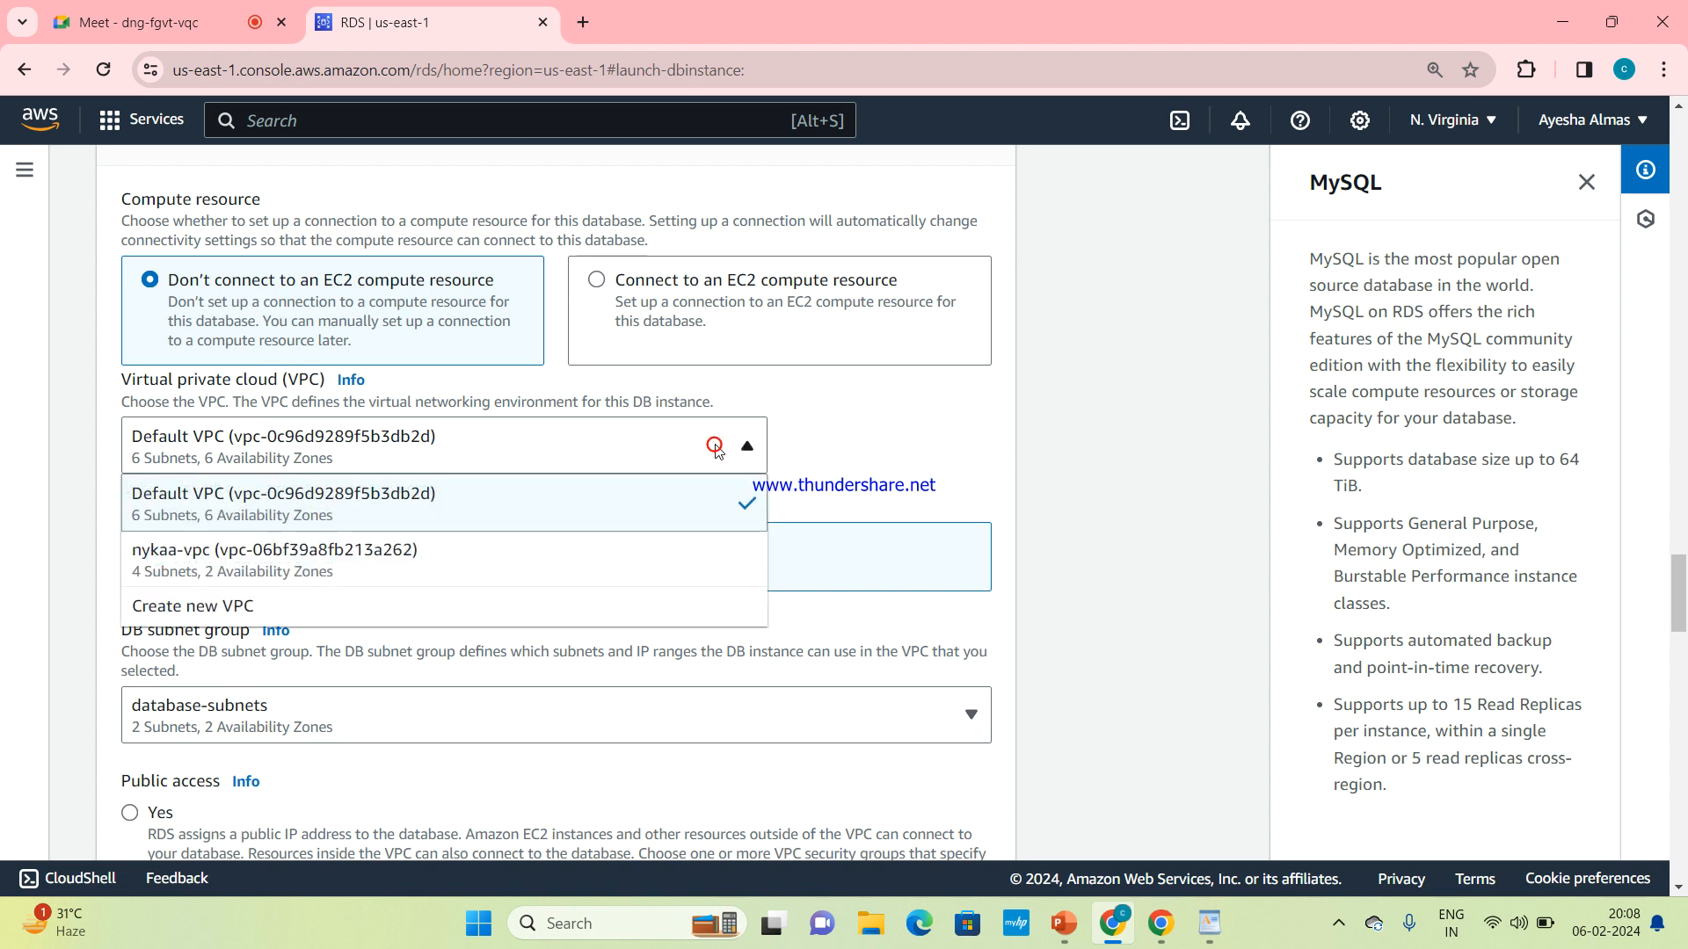
pyautogui.click(660, 490)
pyautogui.scroll(-2, 663, 493)
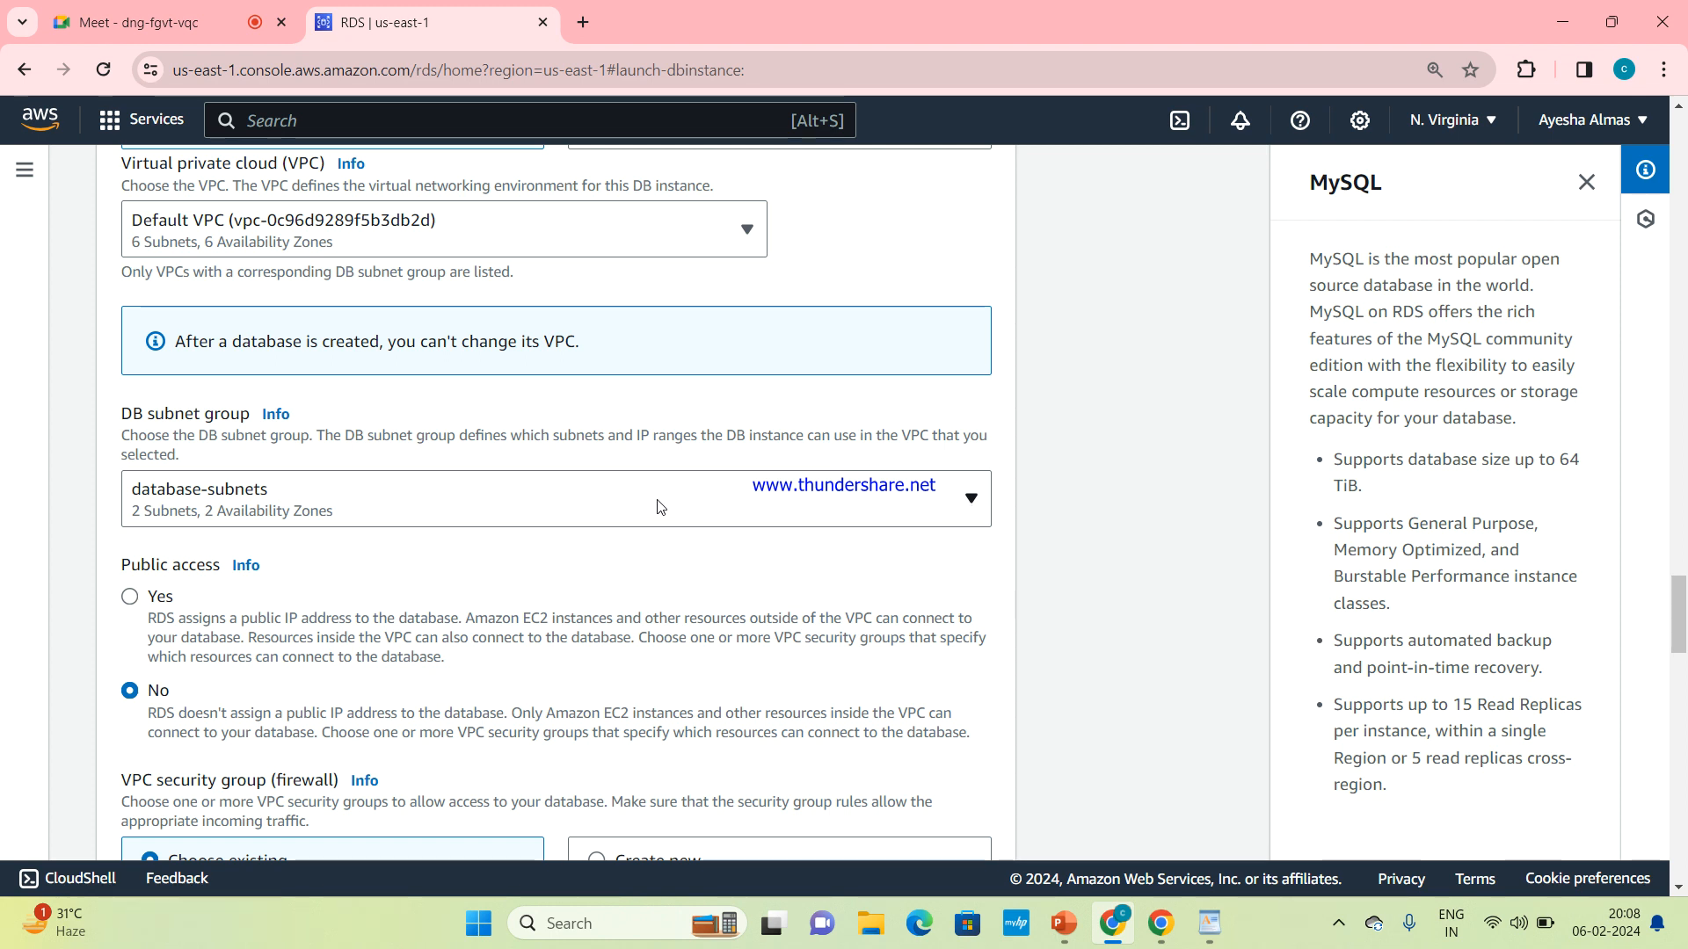
pyautogui.click(960, 508)
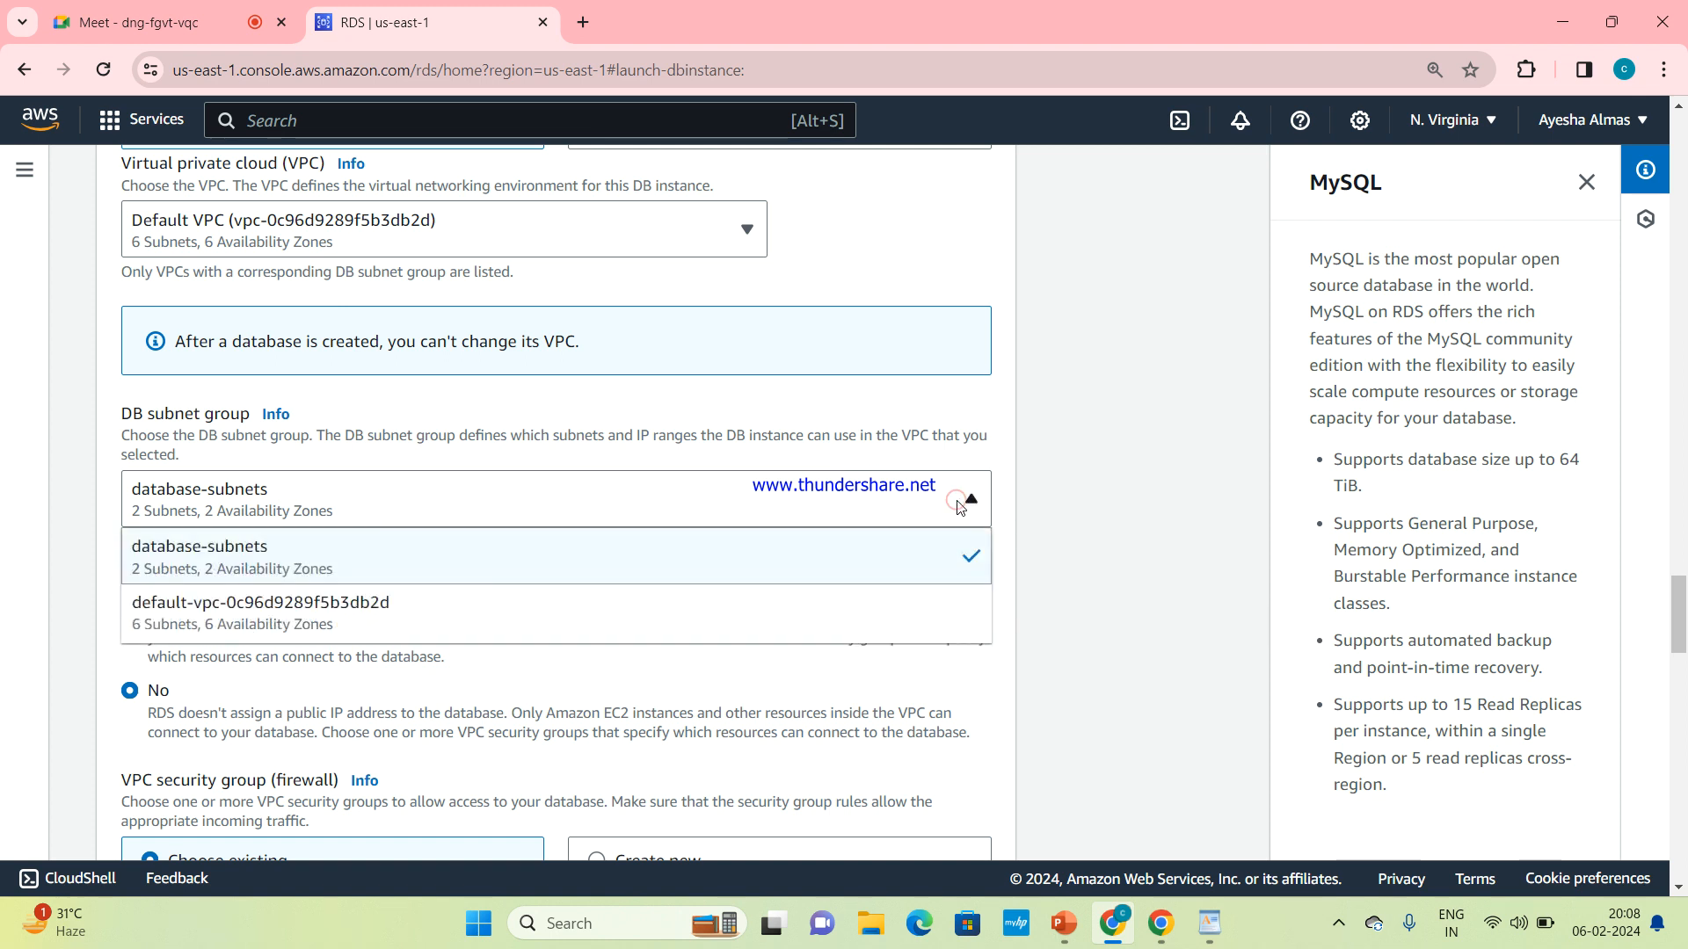
pyautogui.click(960, 508)
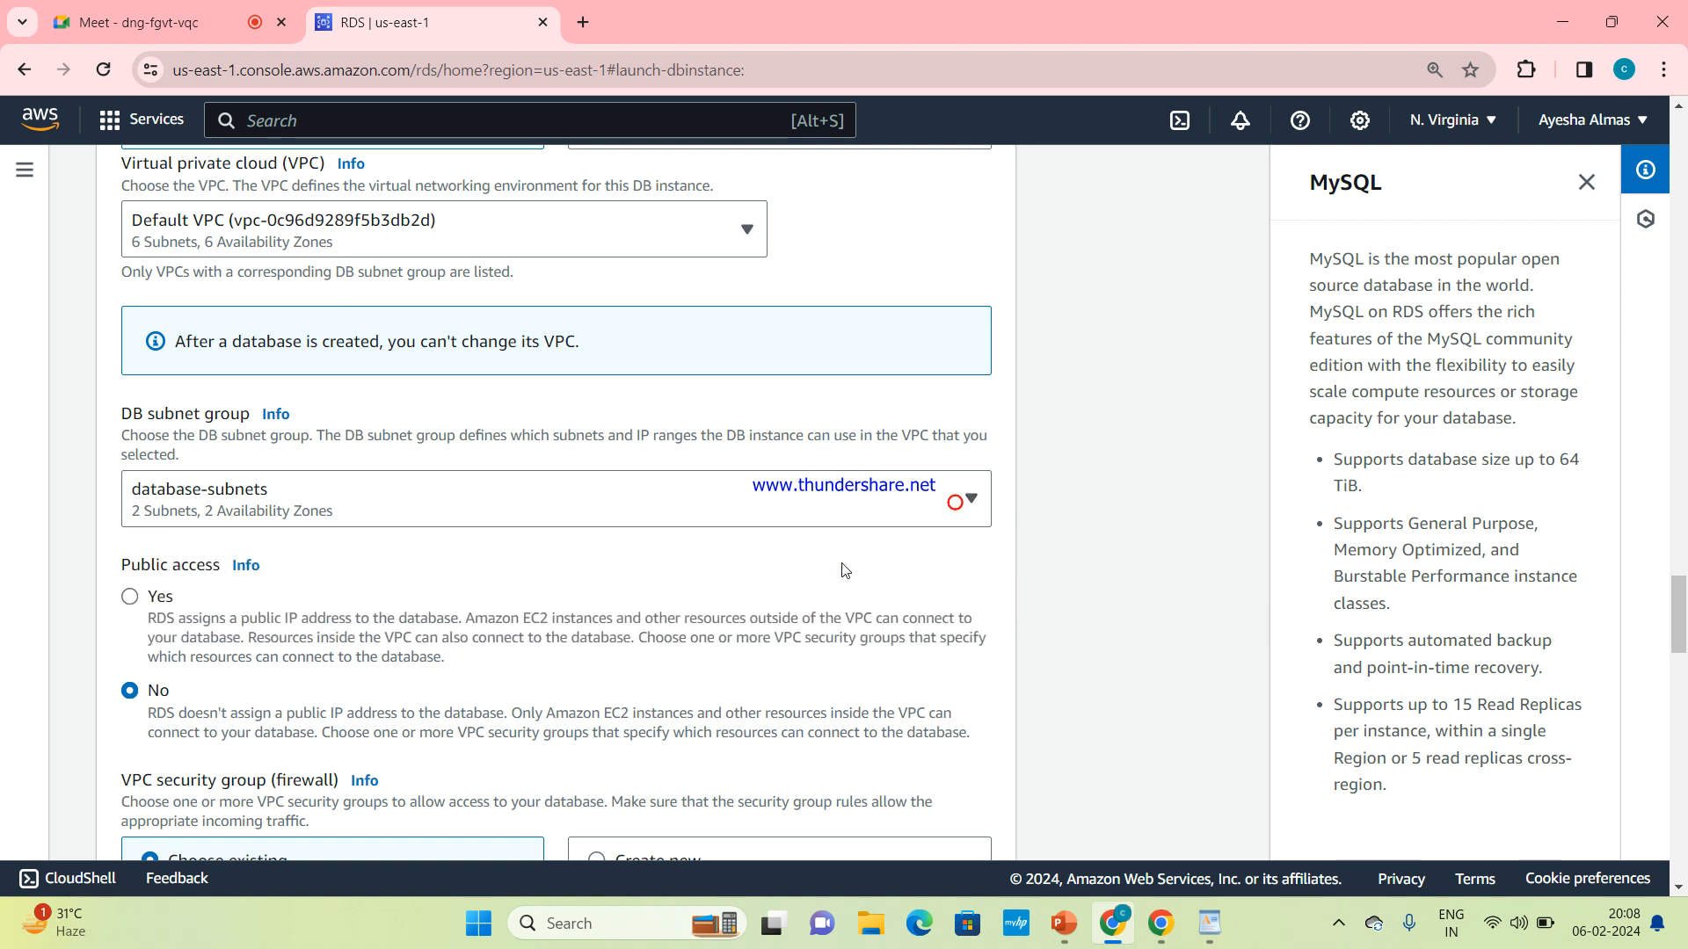
# Set public access to Yes in the connectivity settings
pyautogui.scroll(-1, 824, 581)
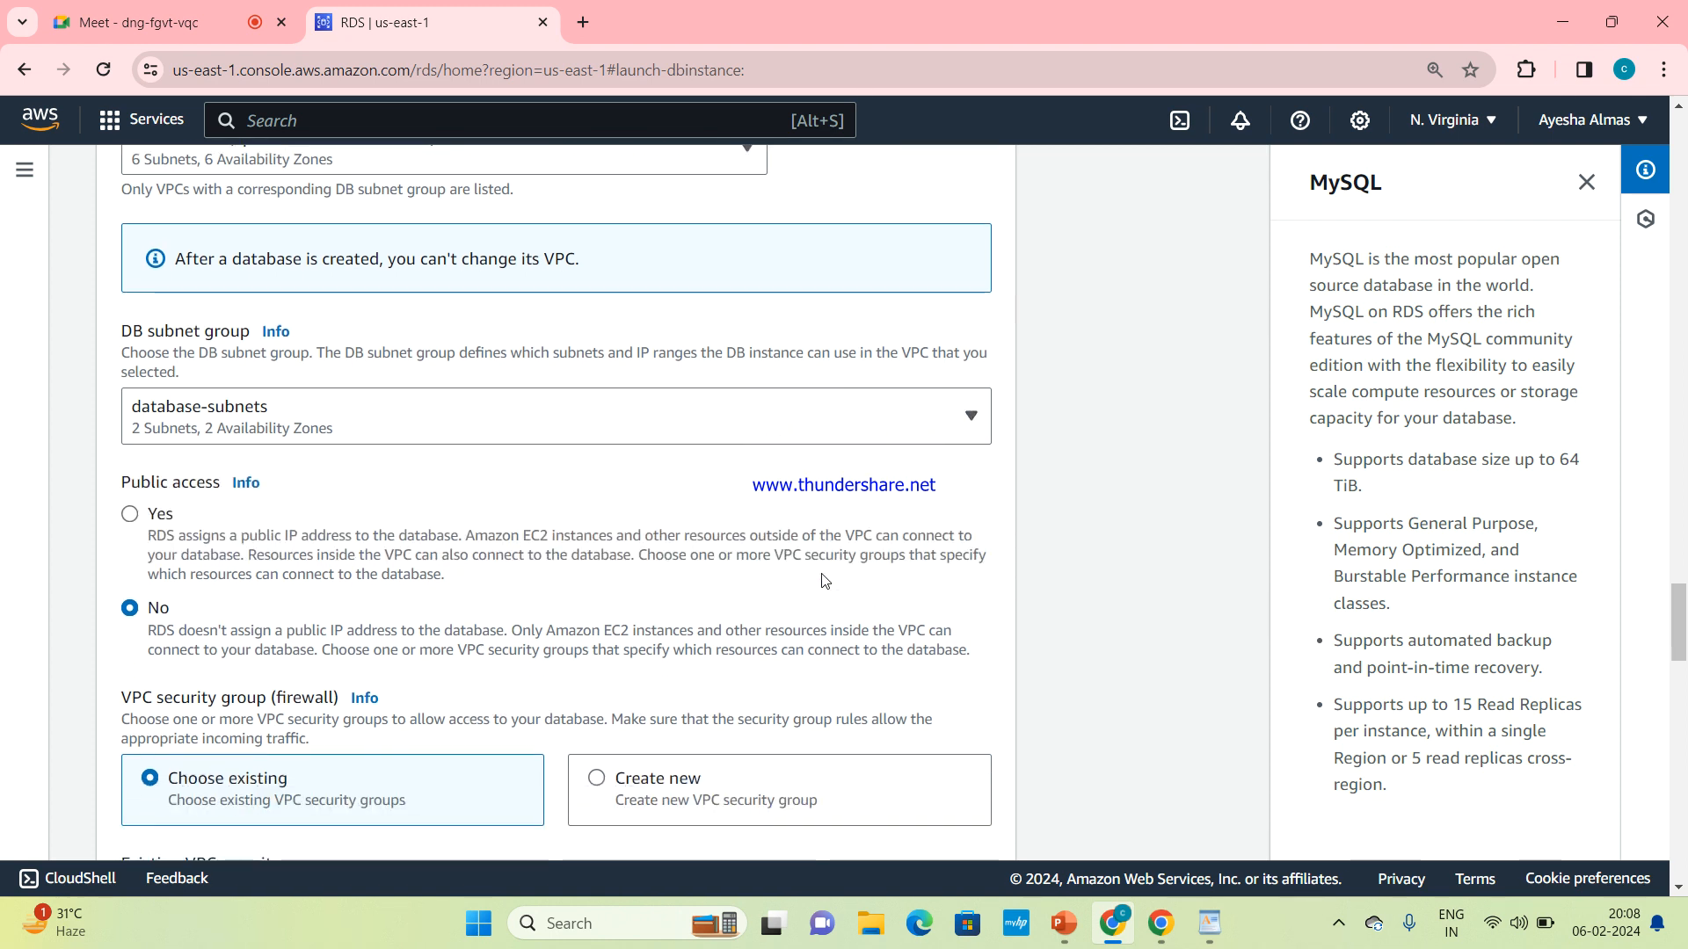
pyautogui.click(130, 515)
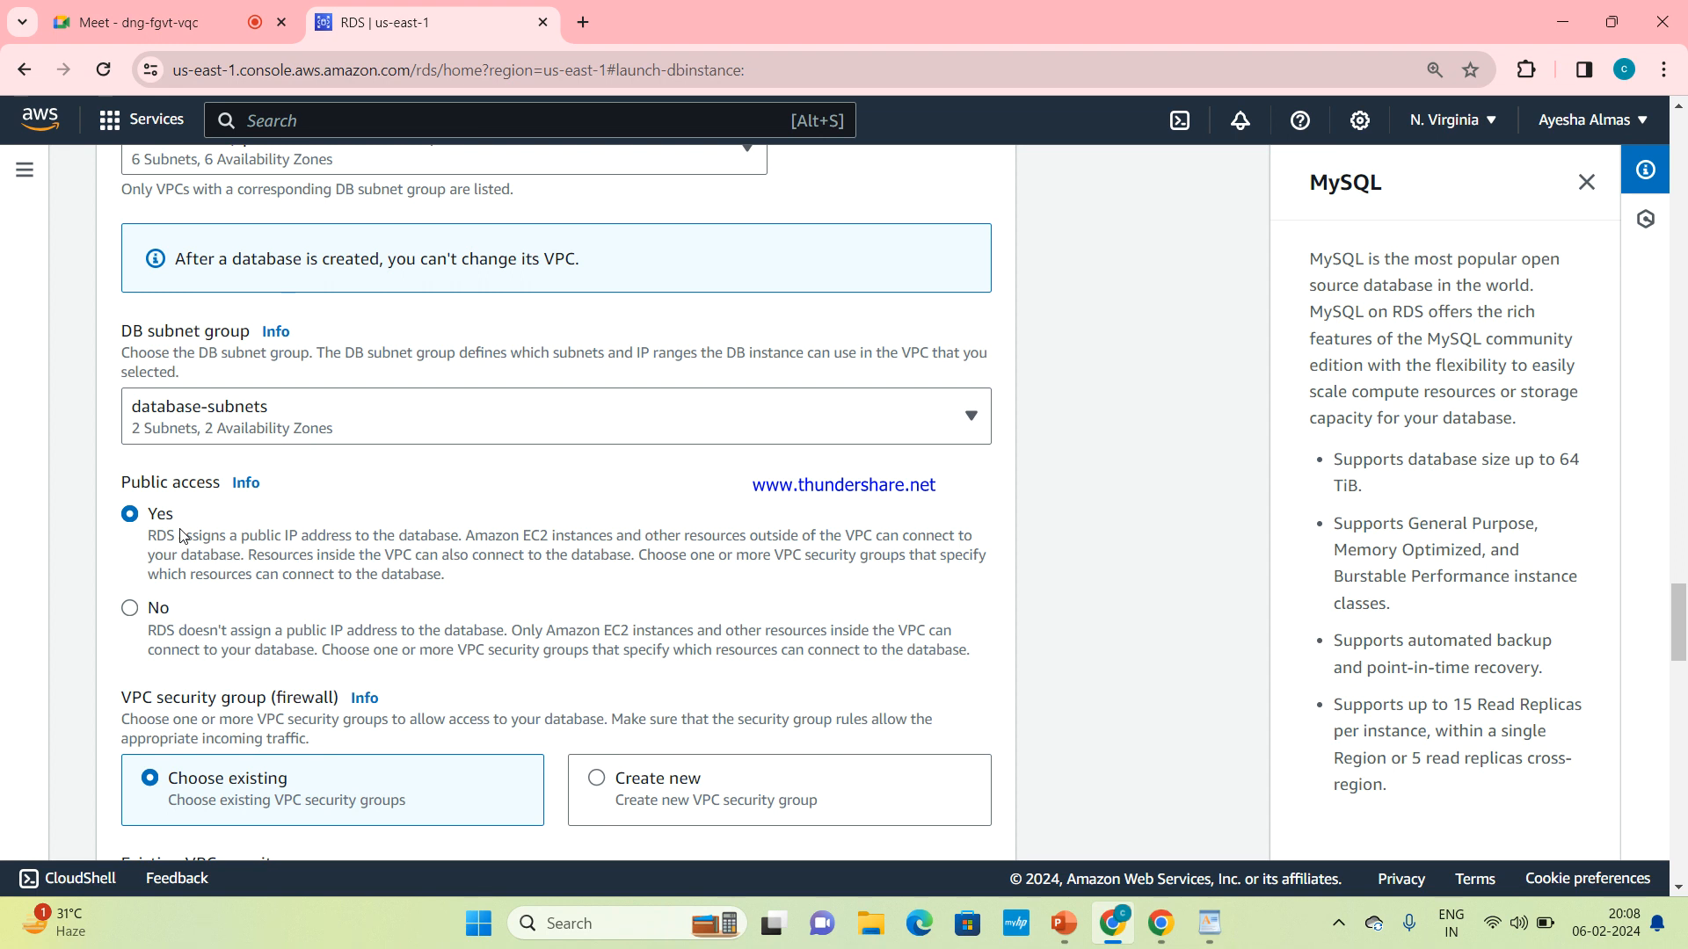
pyautogui.scroll(5, 180, 535)
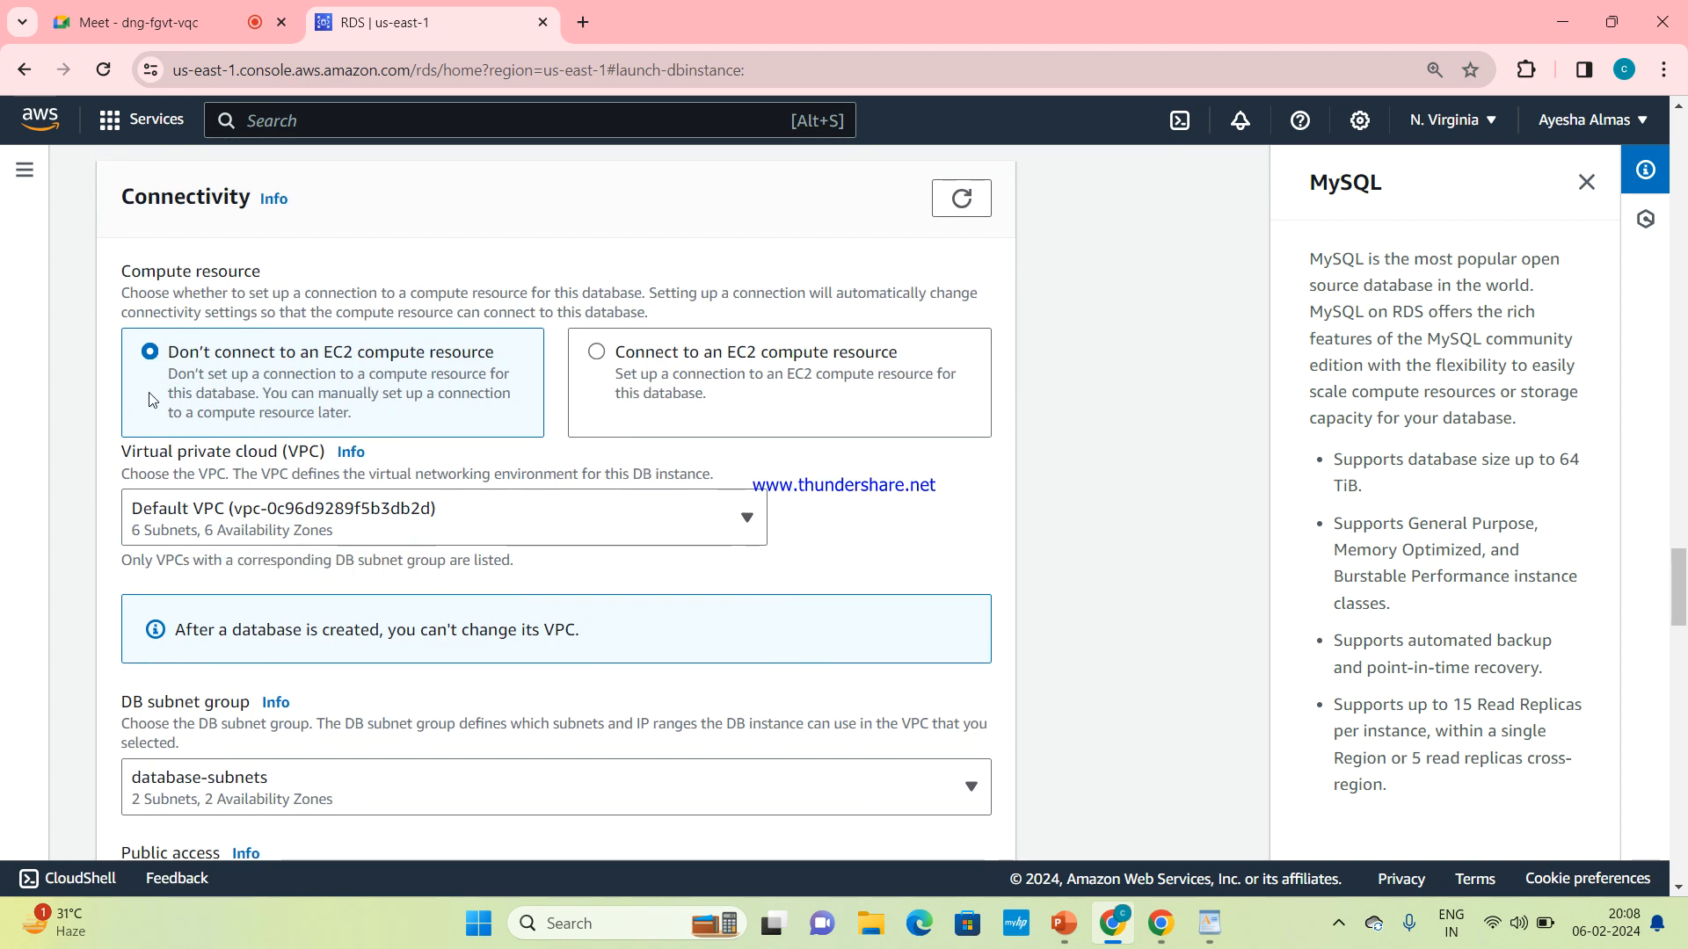
pyautogui.scroll(-2, 182, 411)
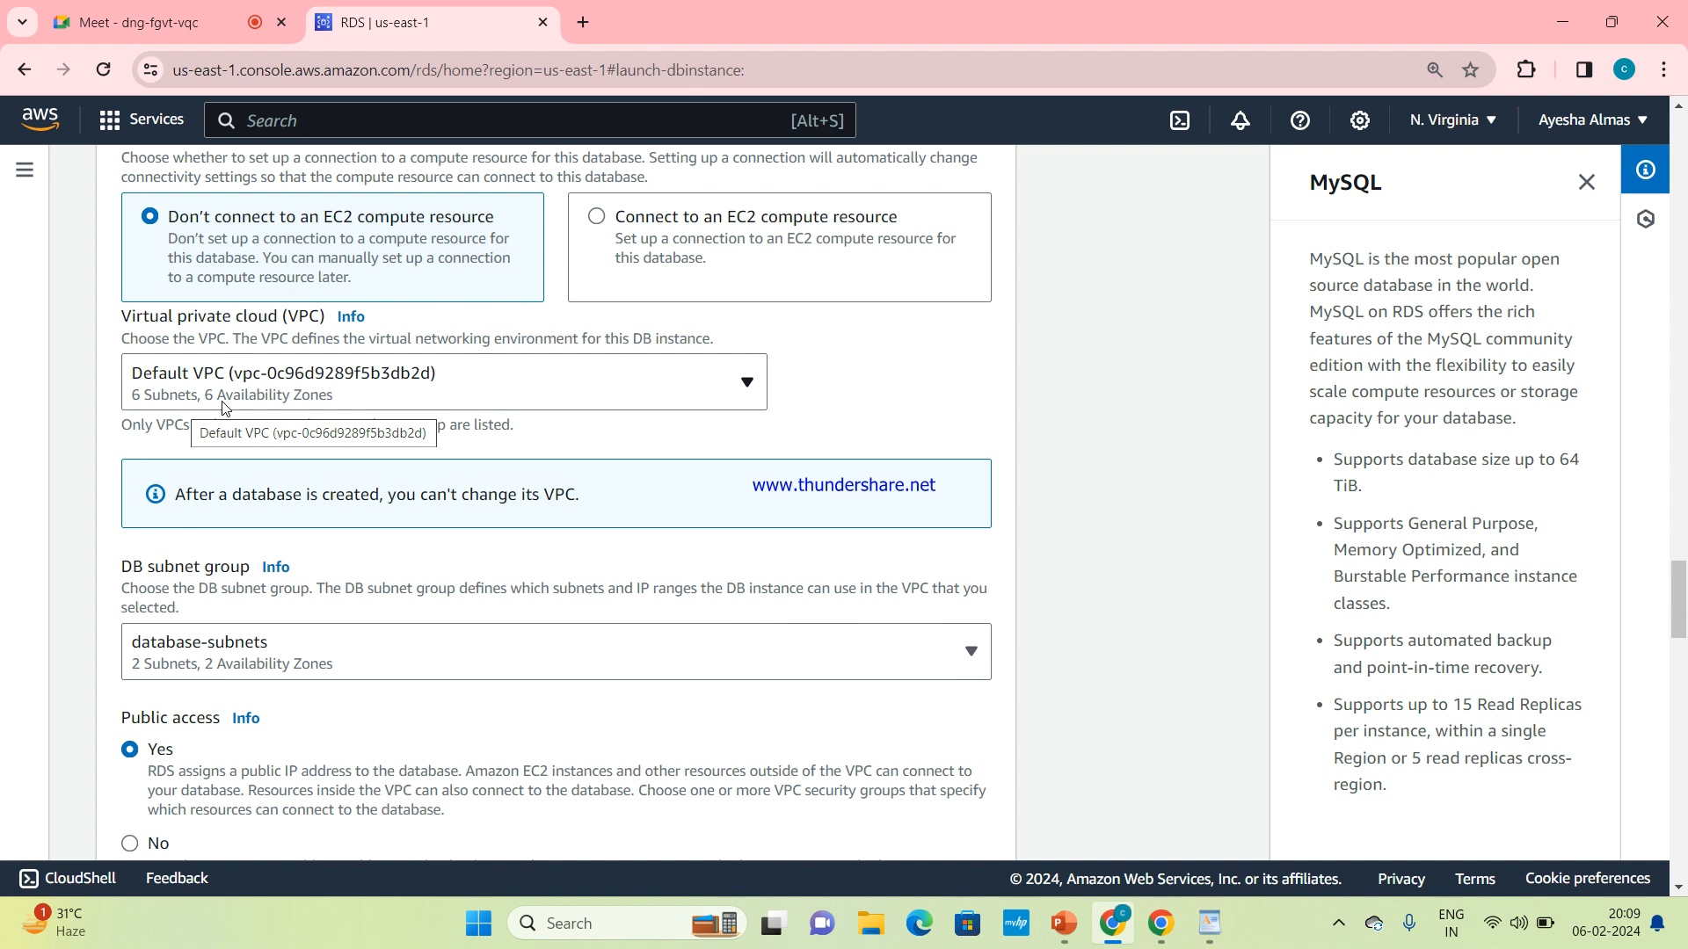
# Check the existing VPC security groups available for the database and keep the default group selected
pyautogui.scroll(-3, 222, 406)
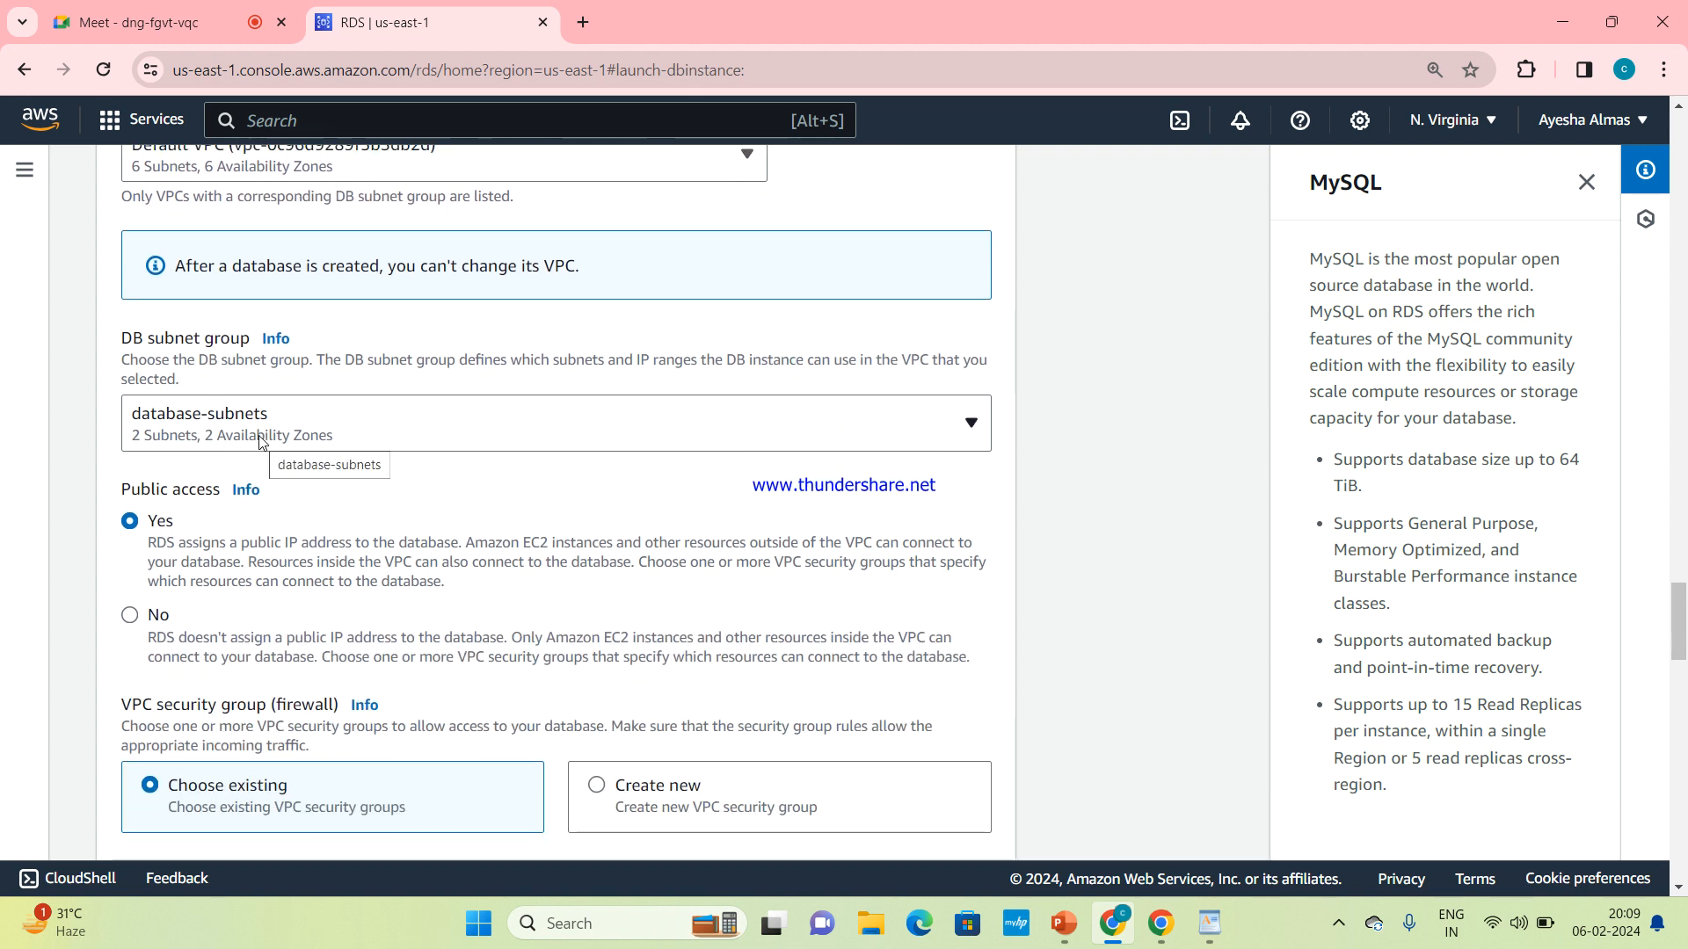
pyautogui.scroll(-2, 261, 443)
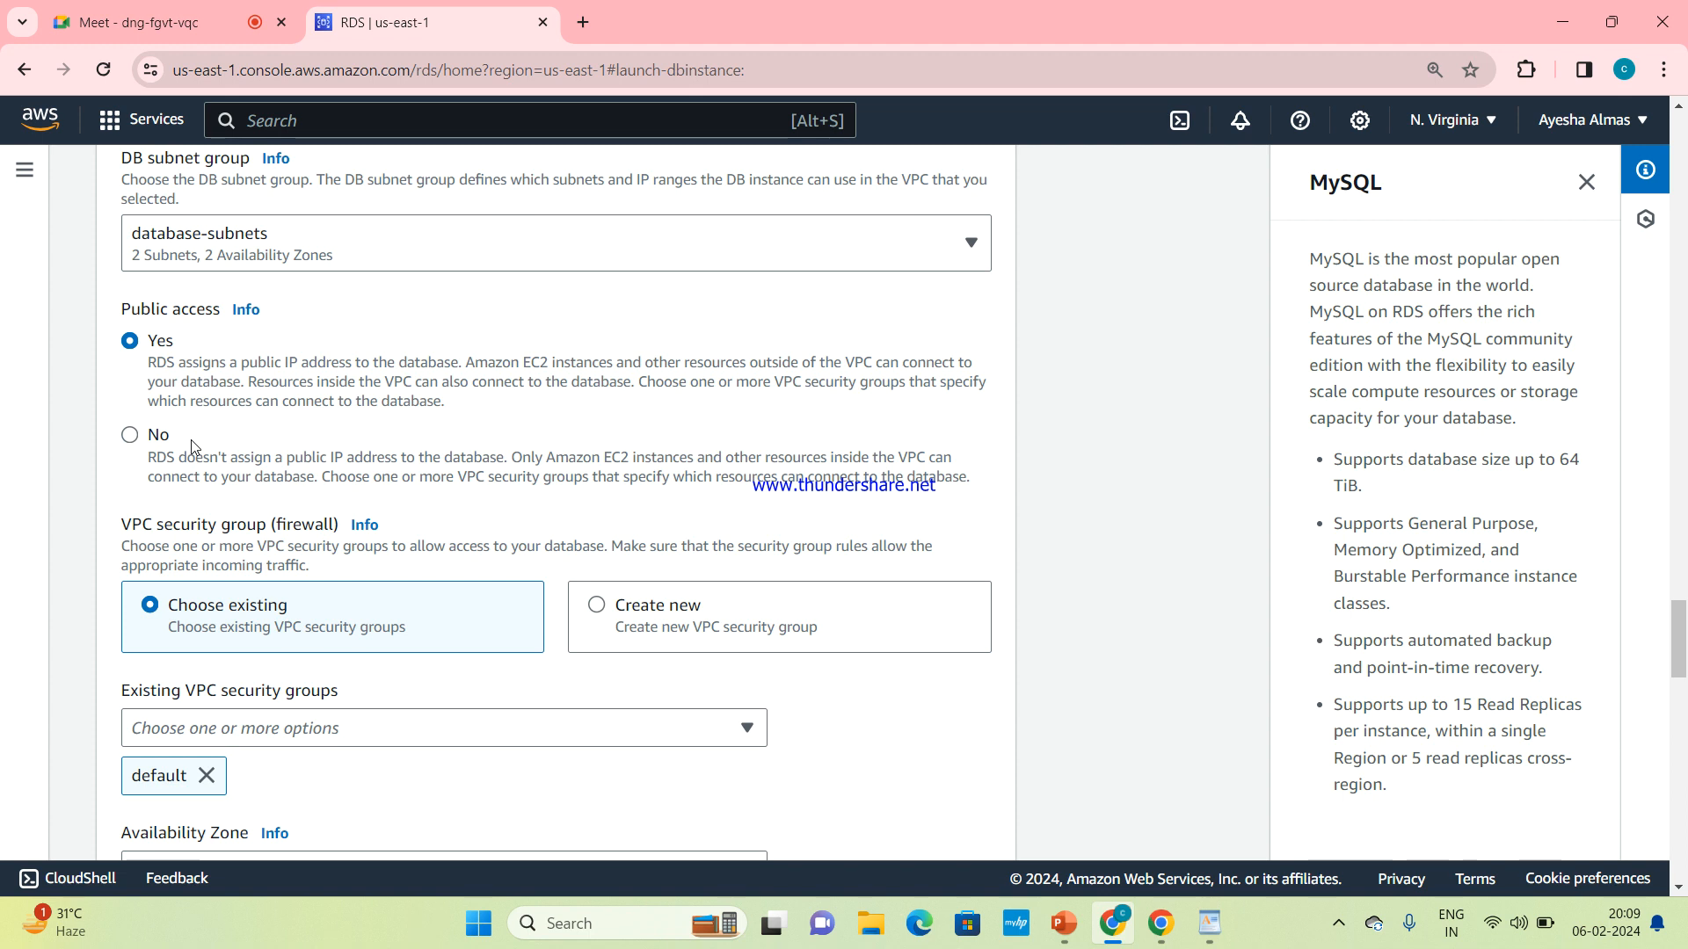
pyautogui.scroll(-2, 193, 446)
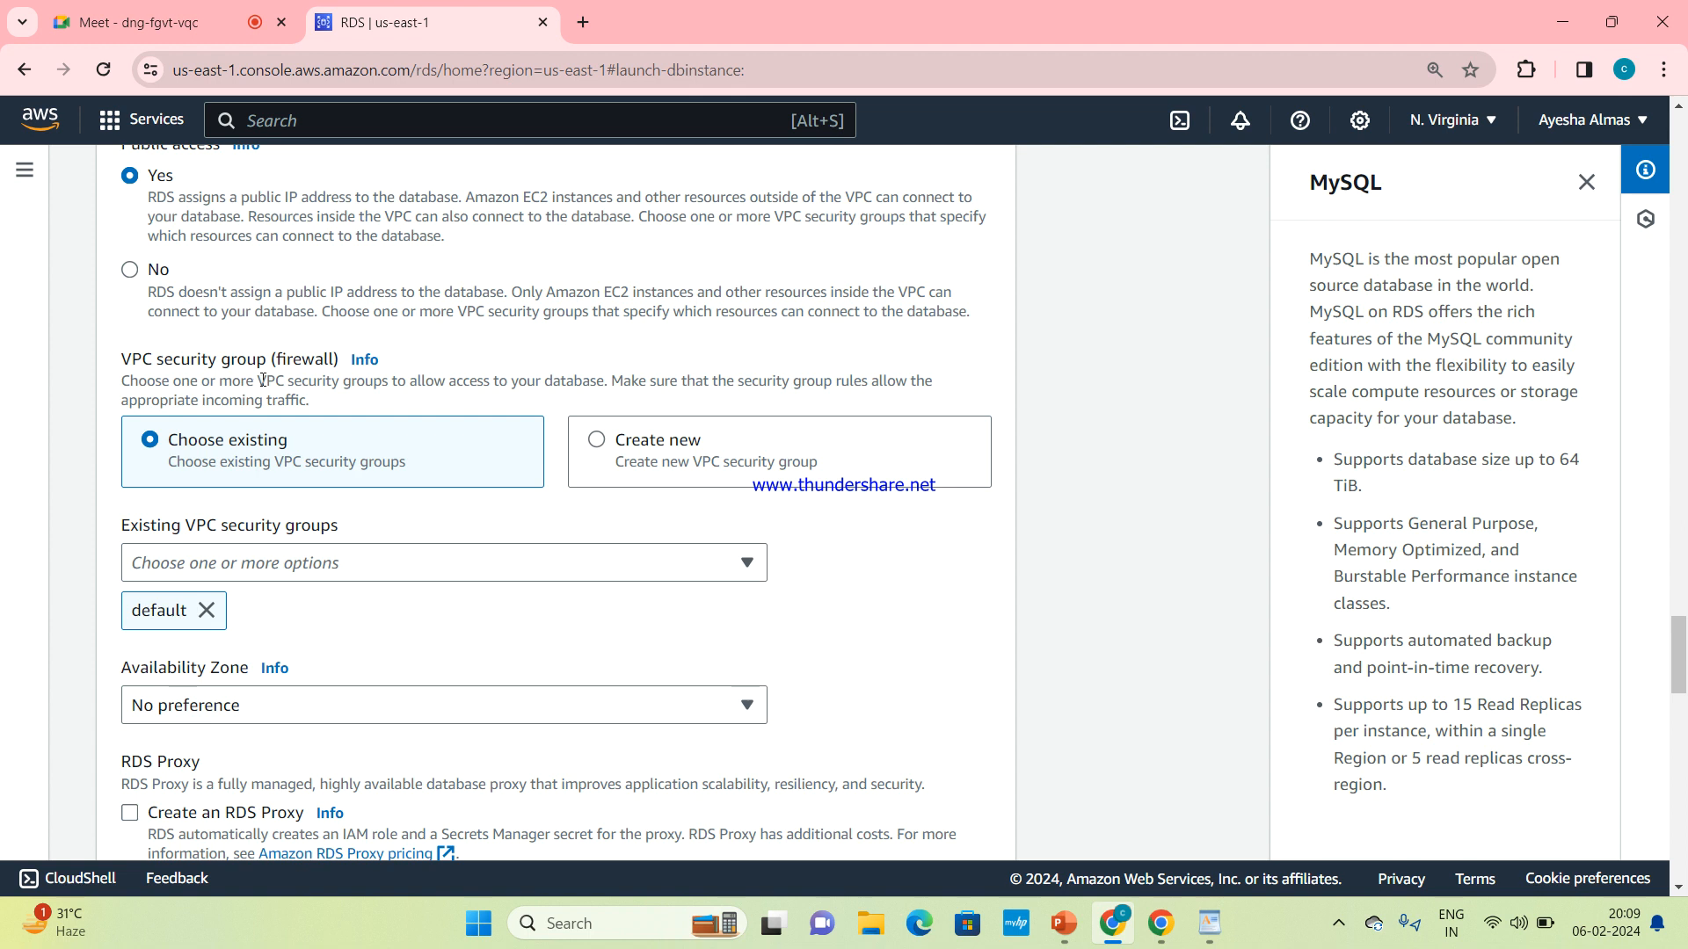
pyautogui.scroll(-1, 238, 445)
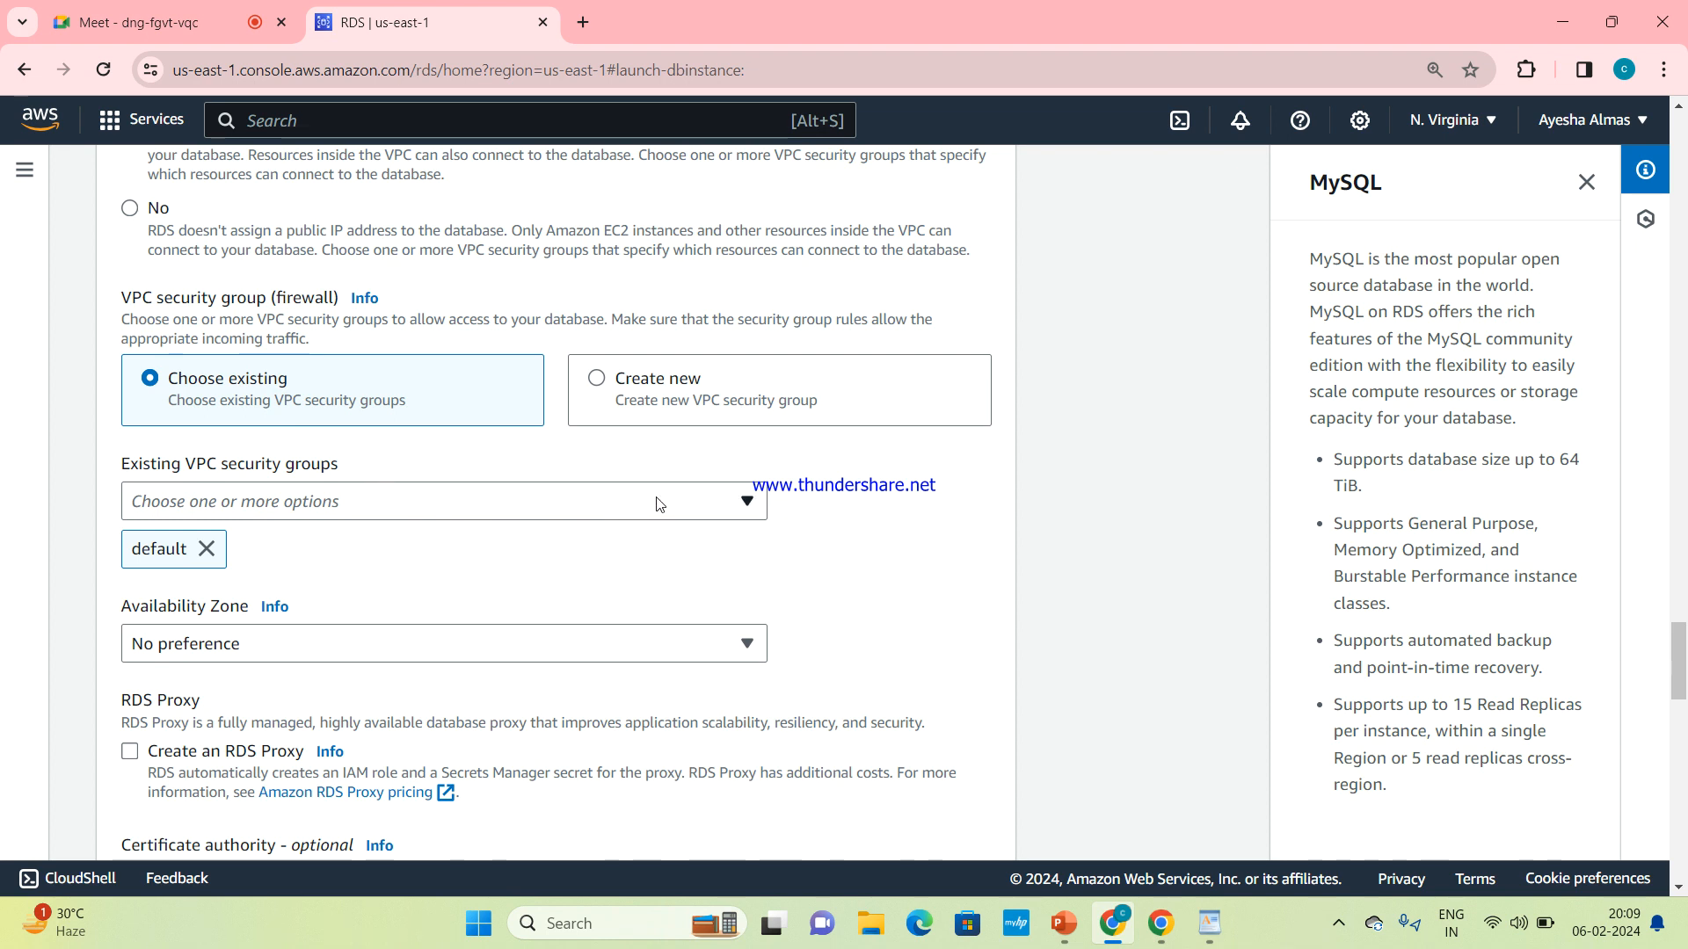
pyautogui.click(589, 497)
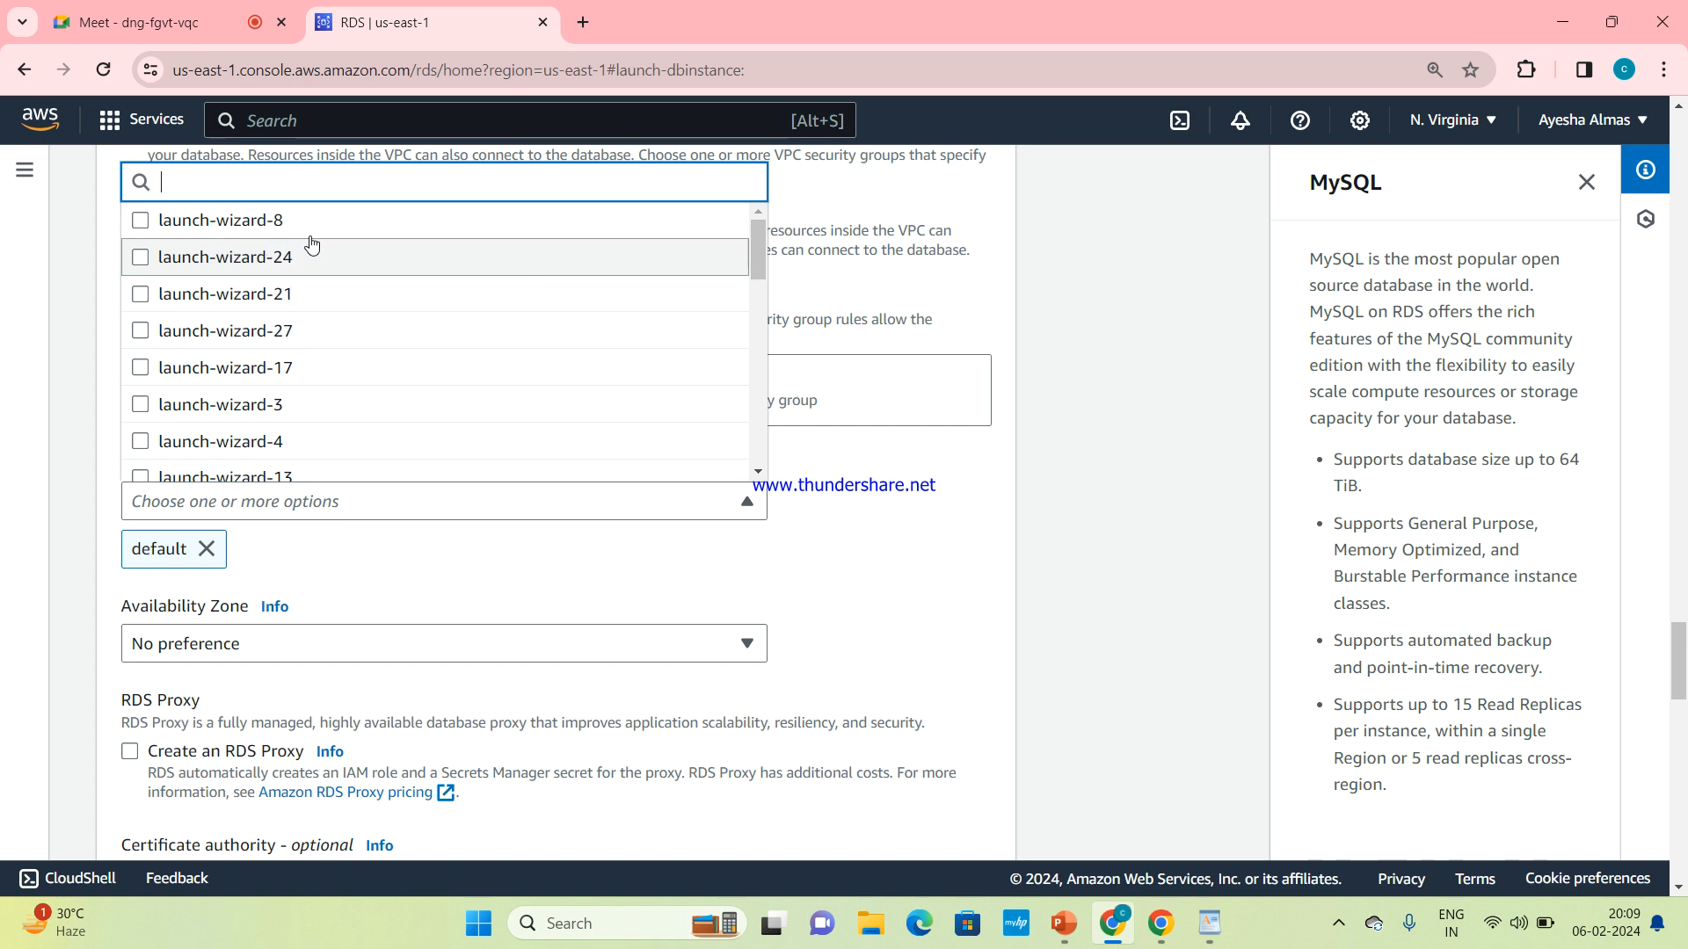
pyautogui.moveTo(762, 278); pyautogui.dragTo(756, 329)
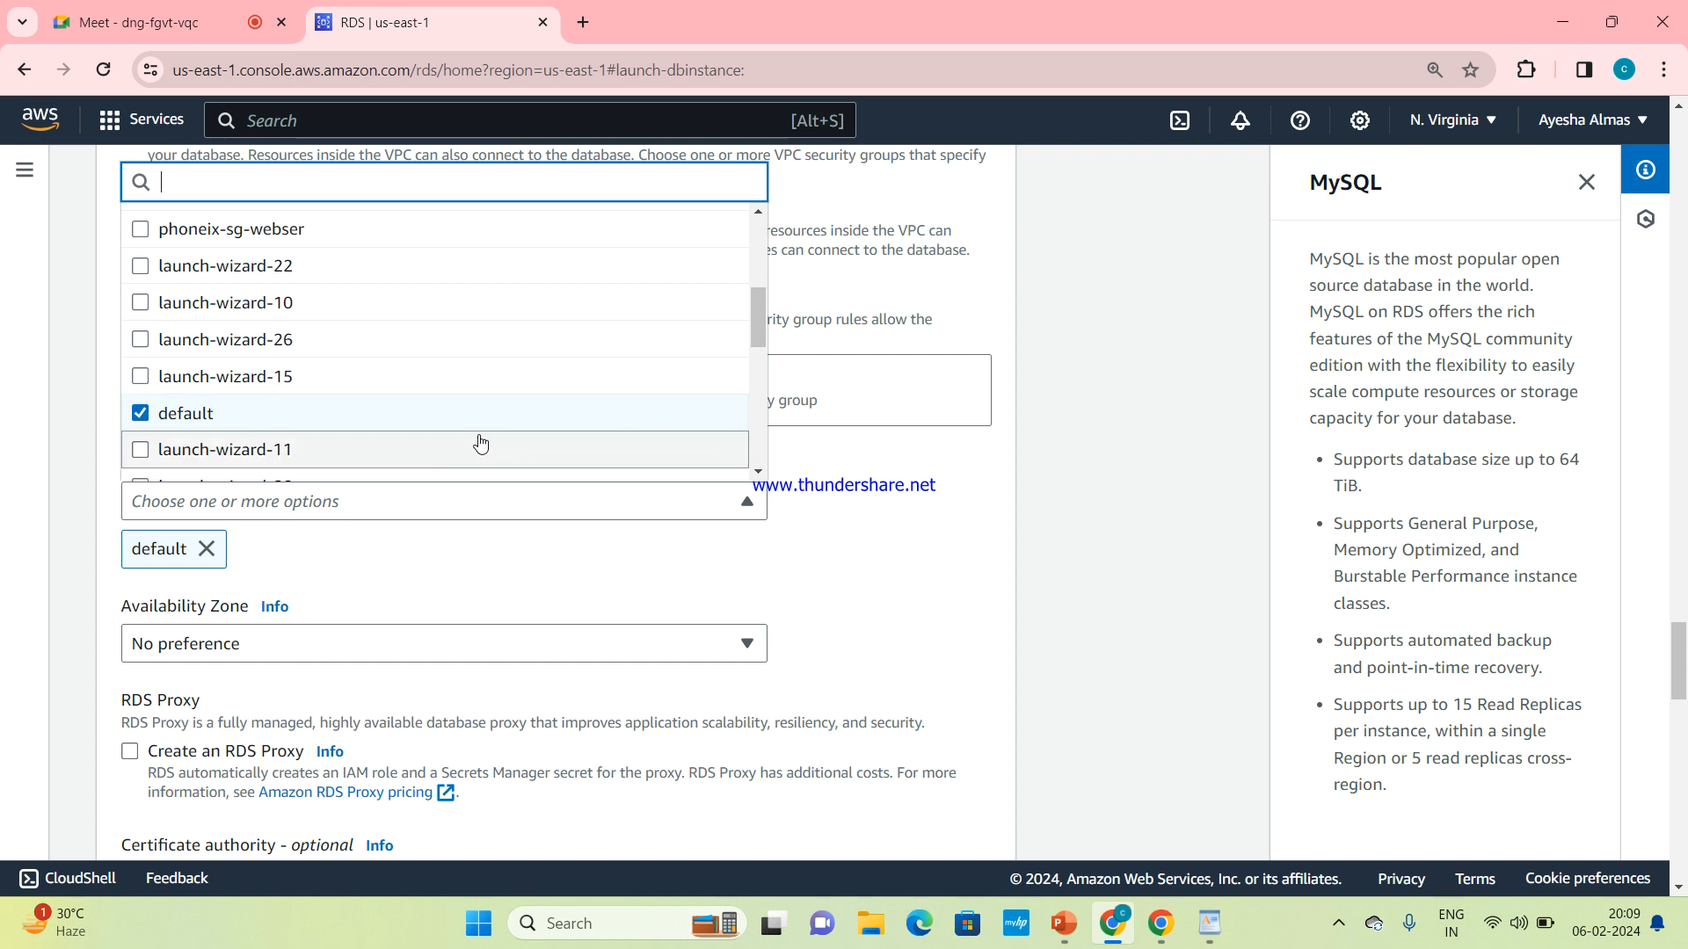
pyautogui.click(489, 563)
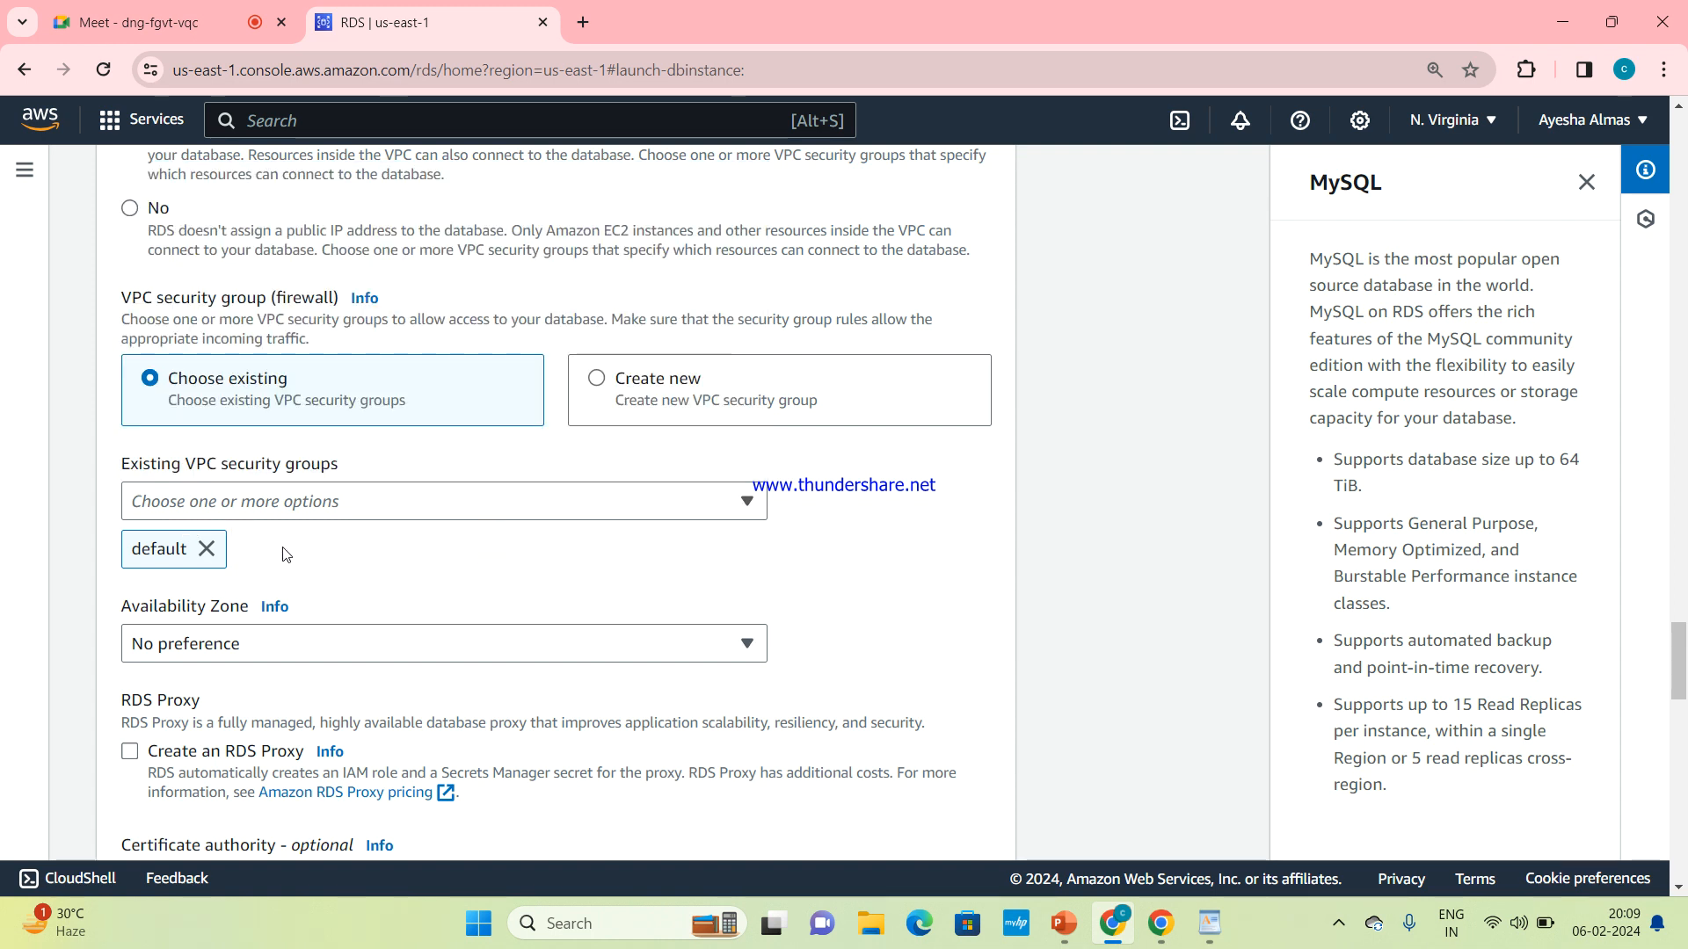
pyautogui.scroll(-1, 360, 537)
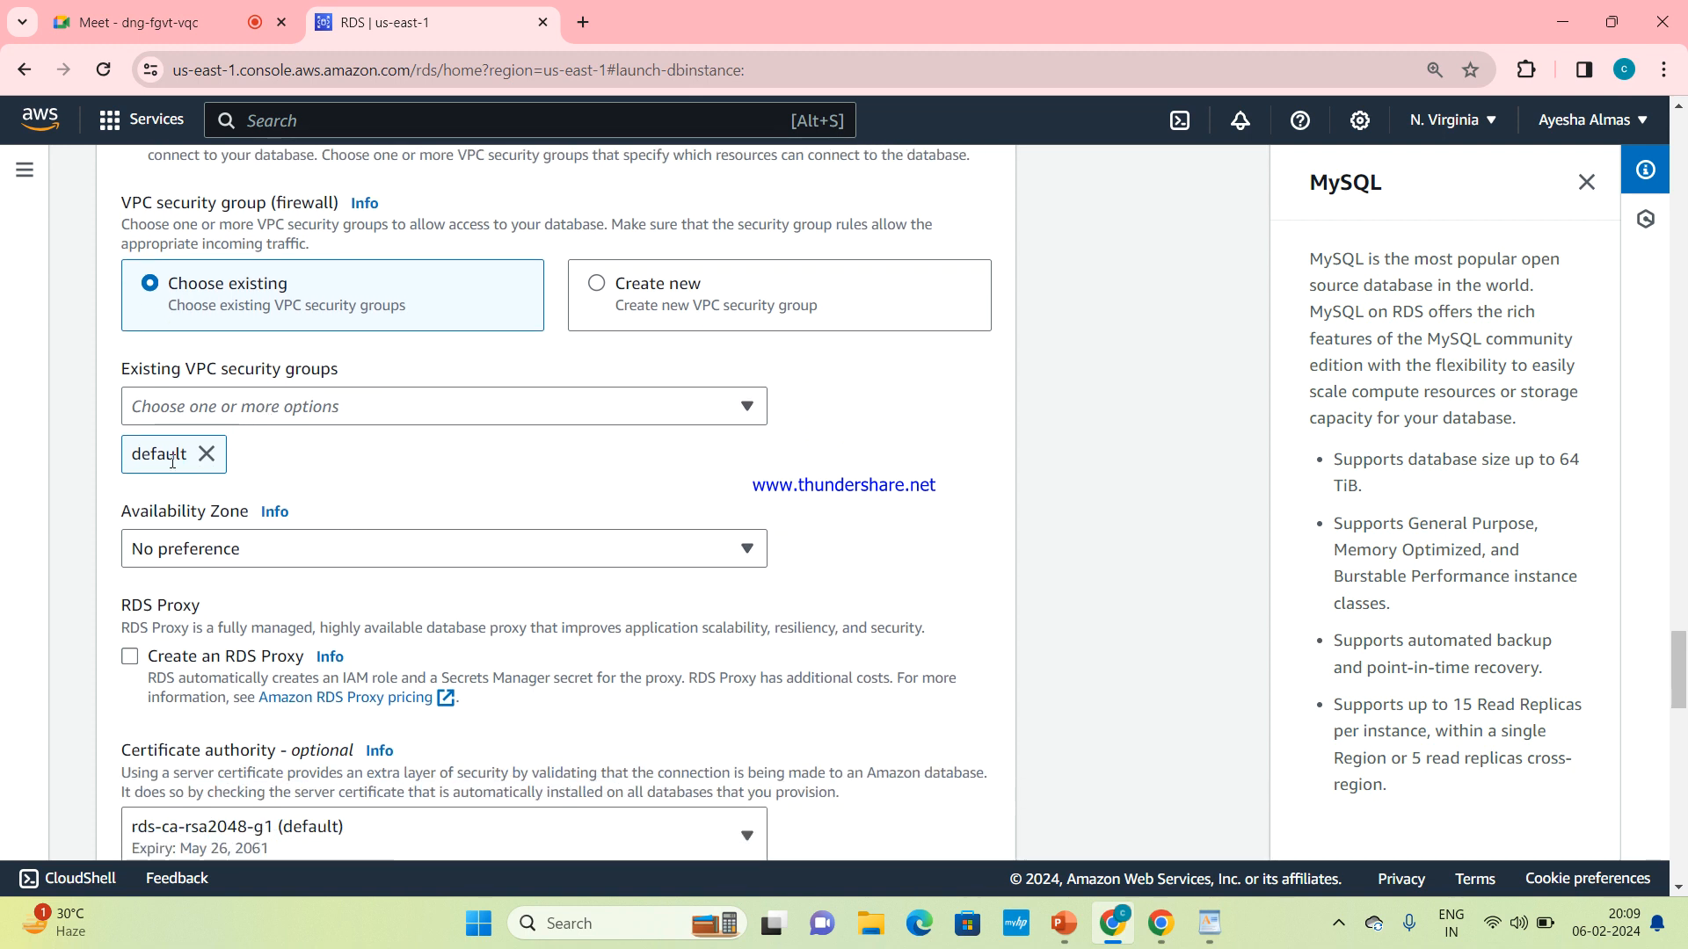
pyautogui.scroll(-1, 397, 502)
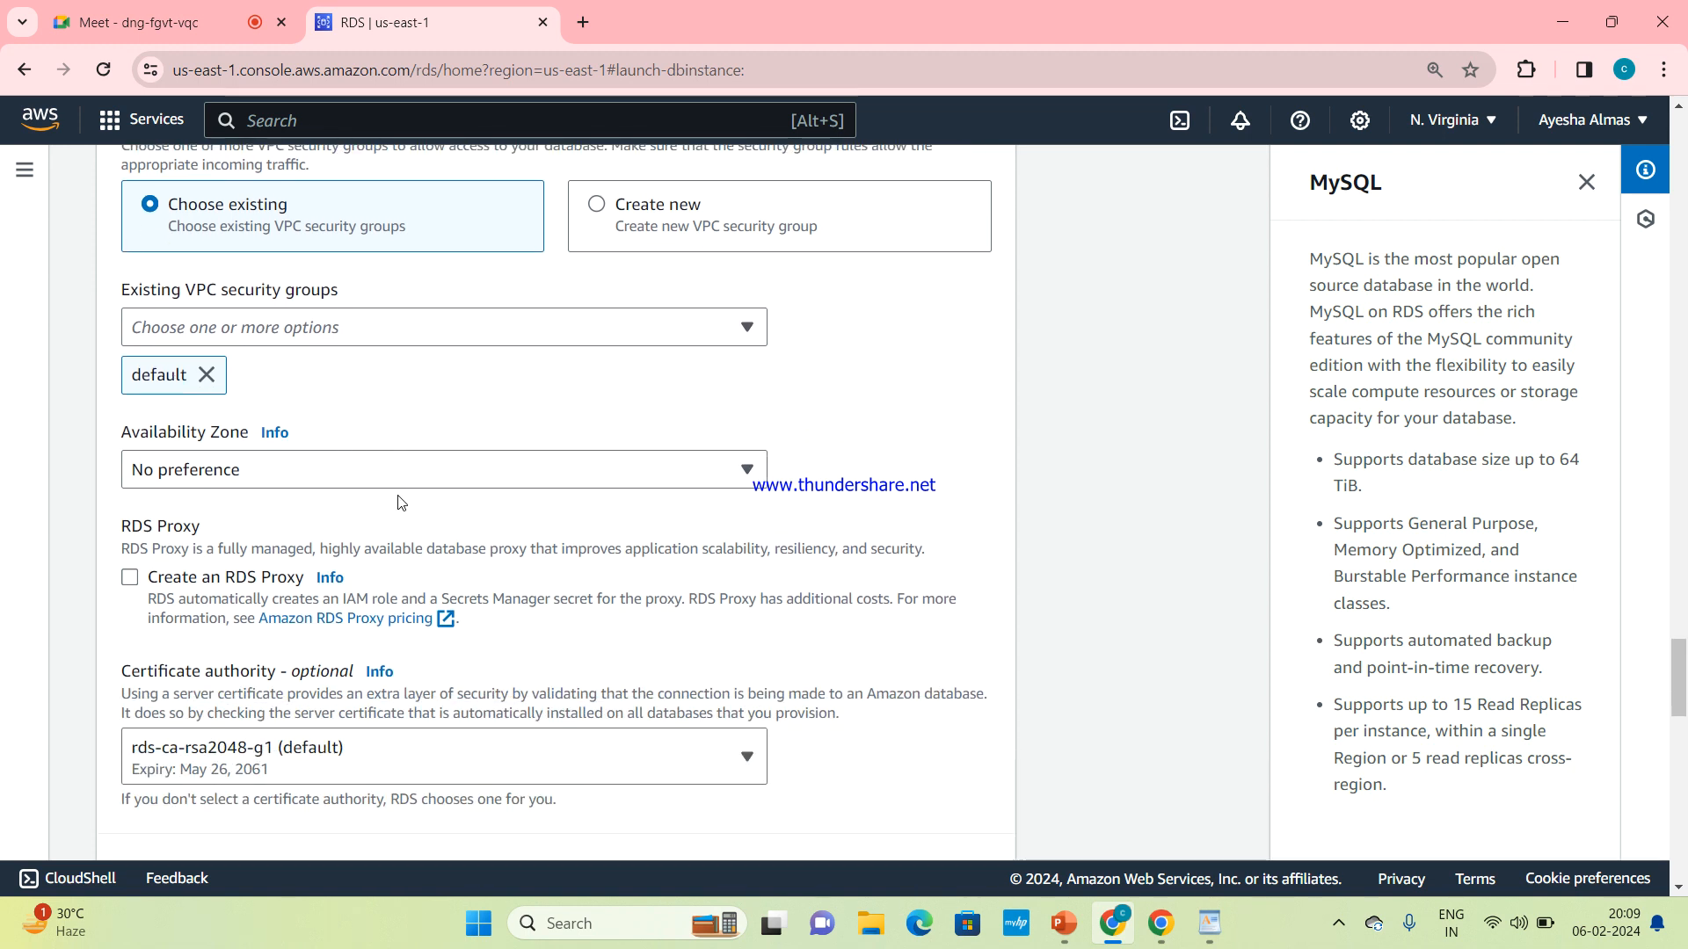
# Set the database's Availability Zone to us-east-1a
pyautogui.click(724, 475)
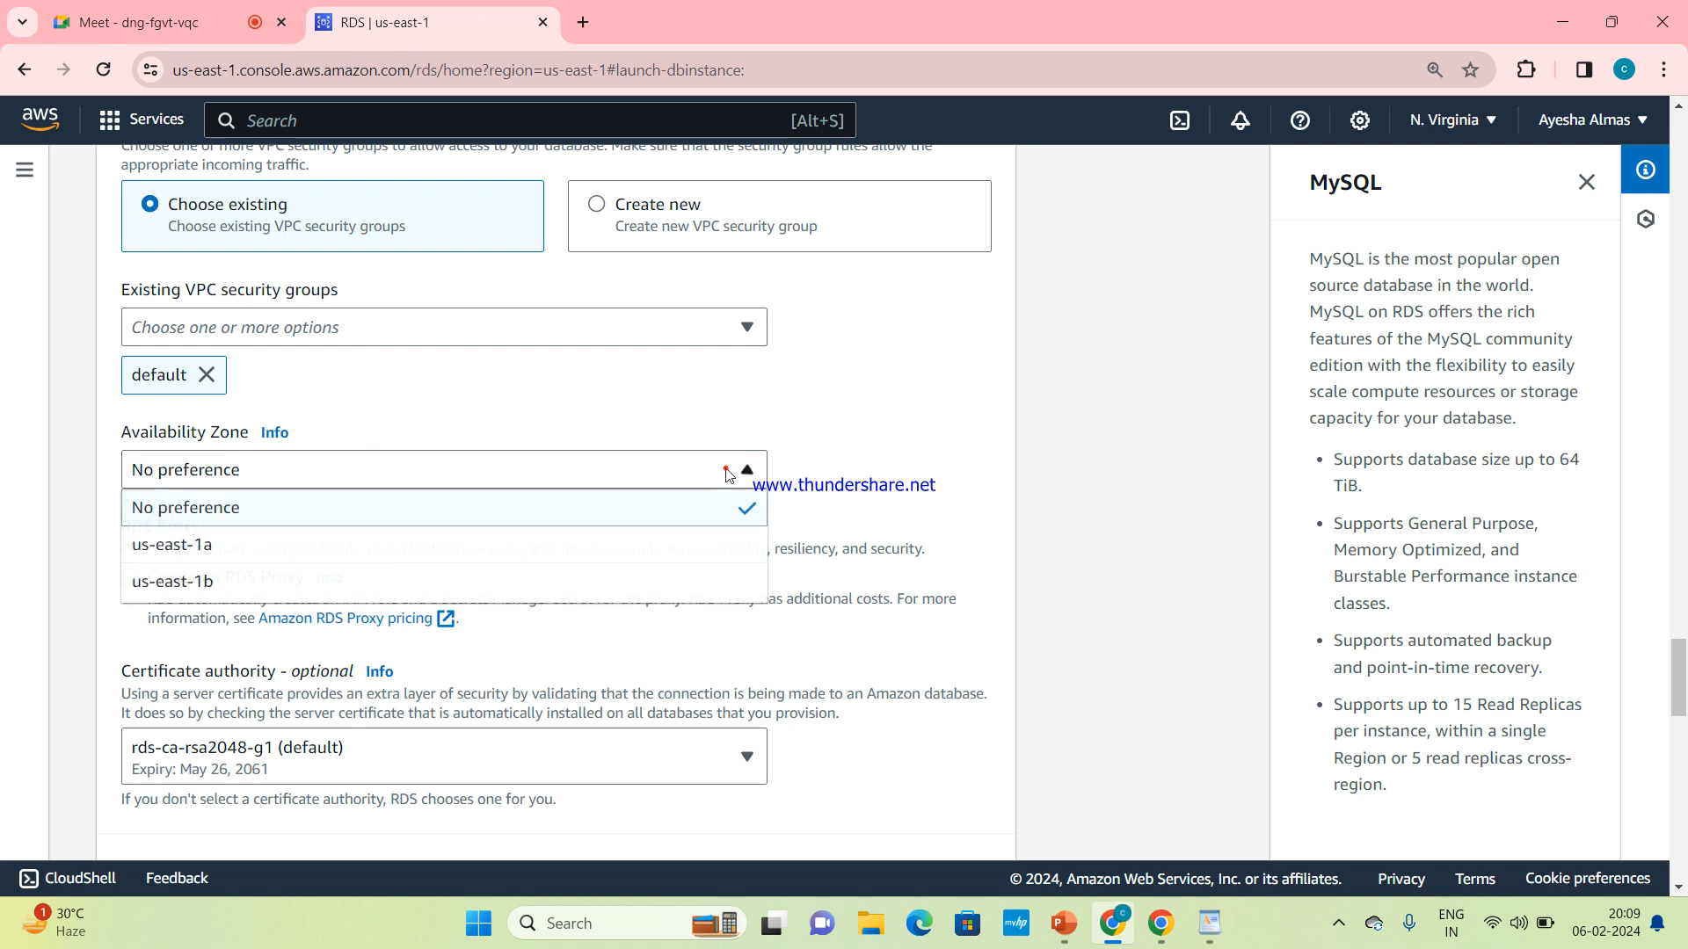
pyautogui.click(547, 552)
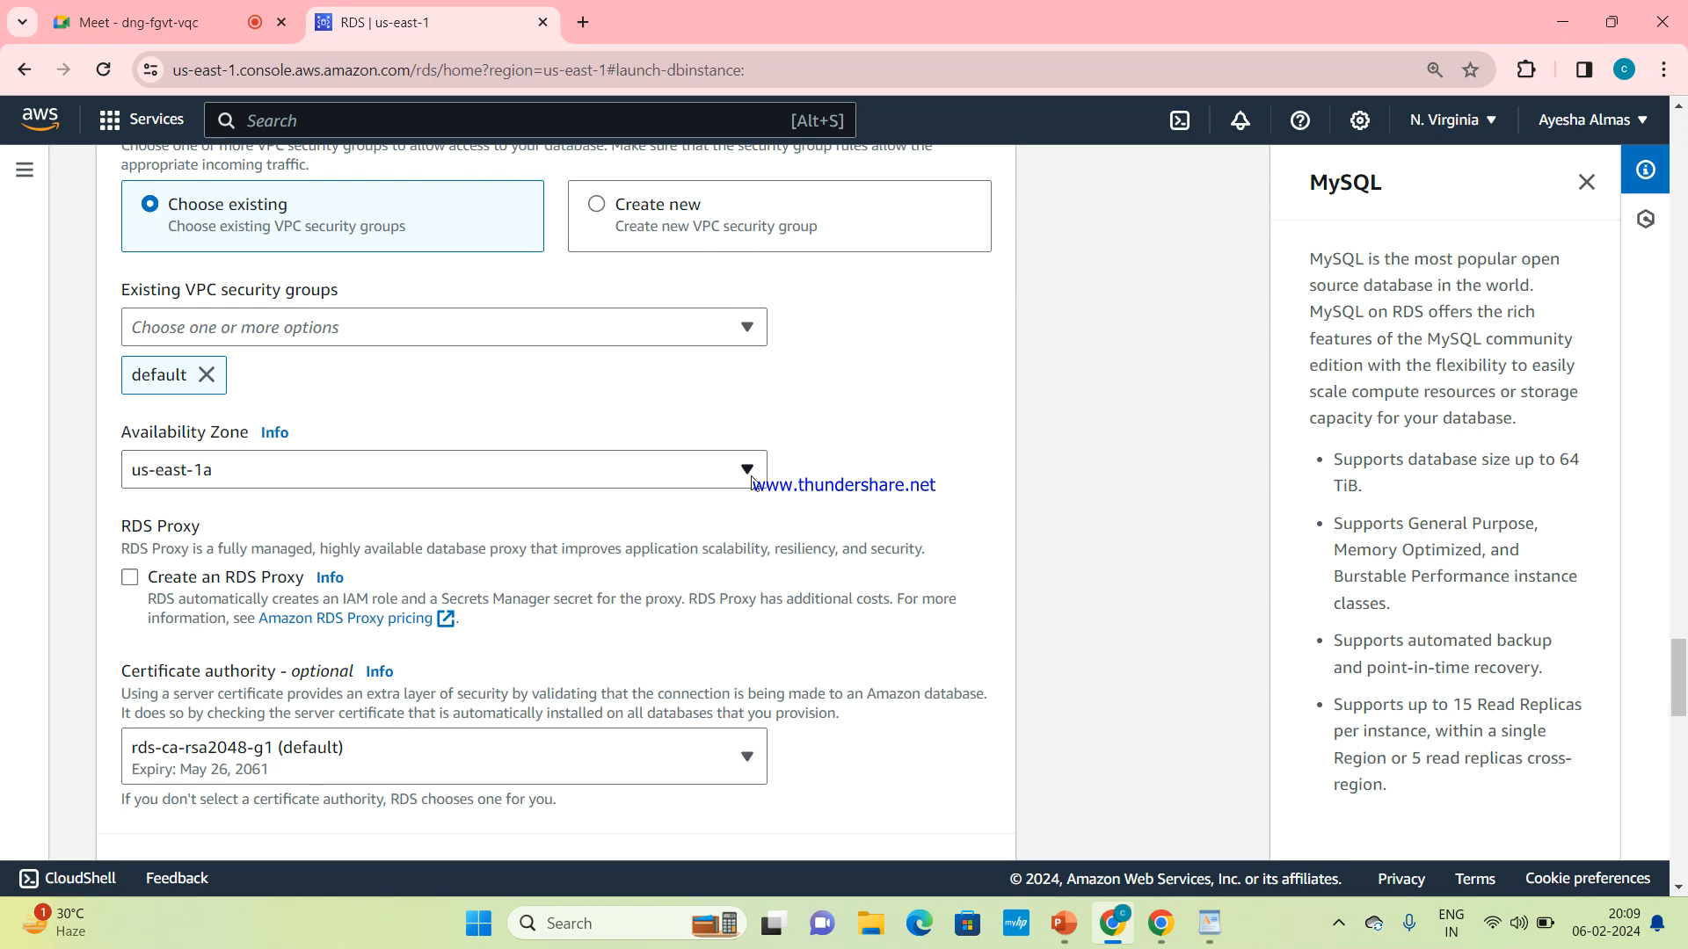
pyautogui.click(702, 469)
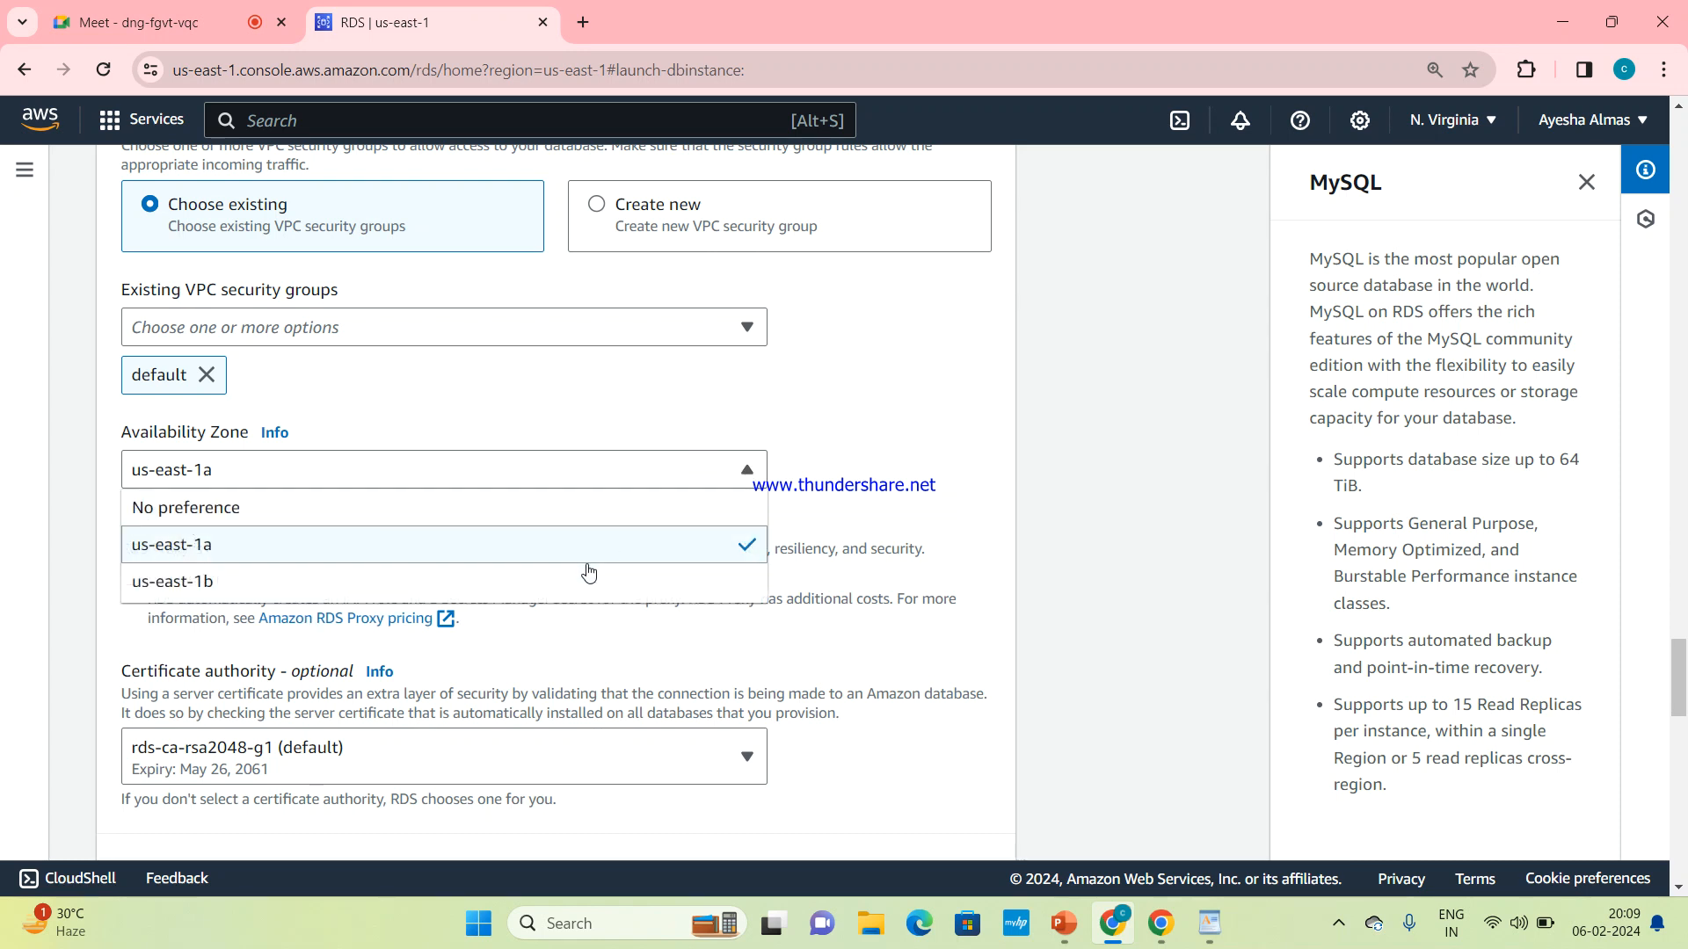
pyautogui.click(691, 432)
# Examine the remaining settings: RDS Proxy, certificate authority, database authentication, monitoring, and the estimated monthly costs with the Free Tier limits
pyautogui.scroll(2, 690, 431)
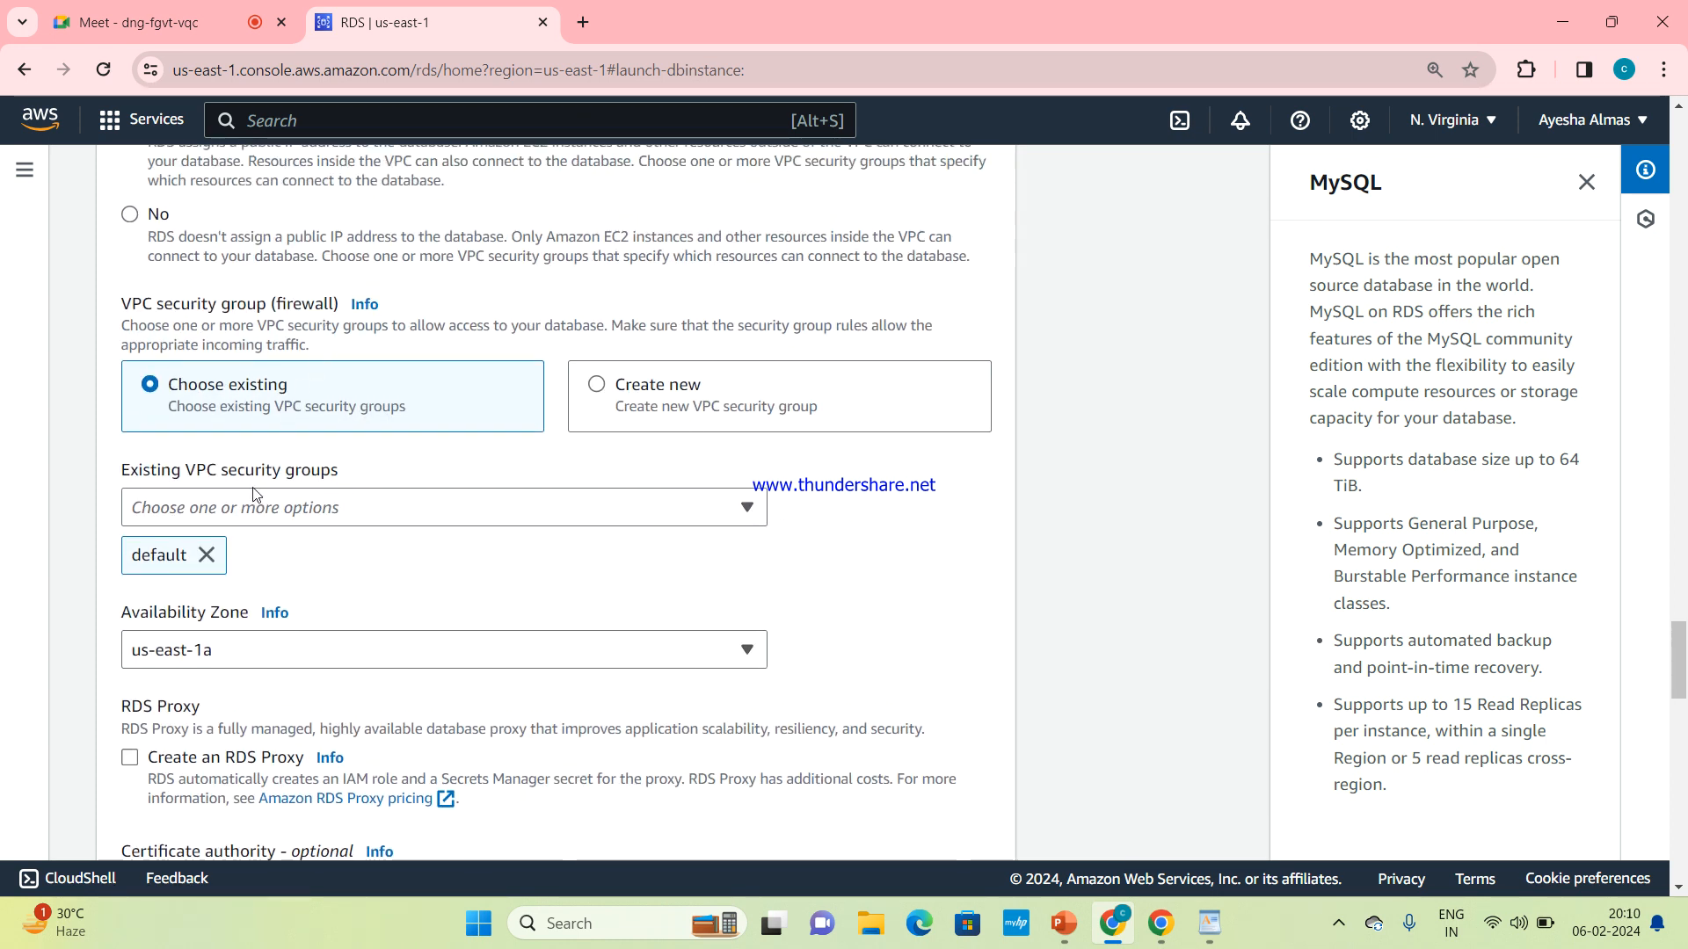
pyautogui.scroll(-3, 254, 507)
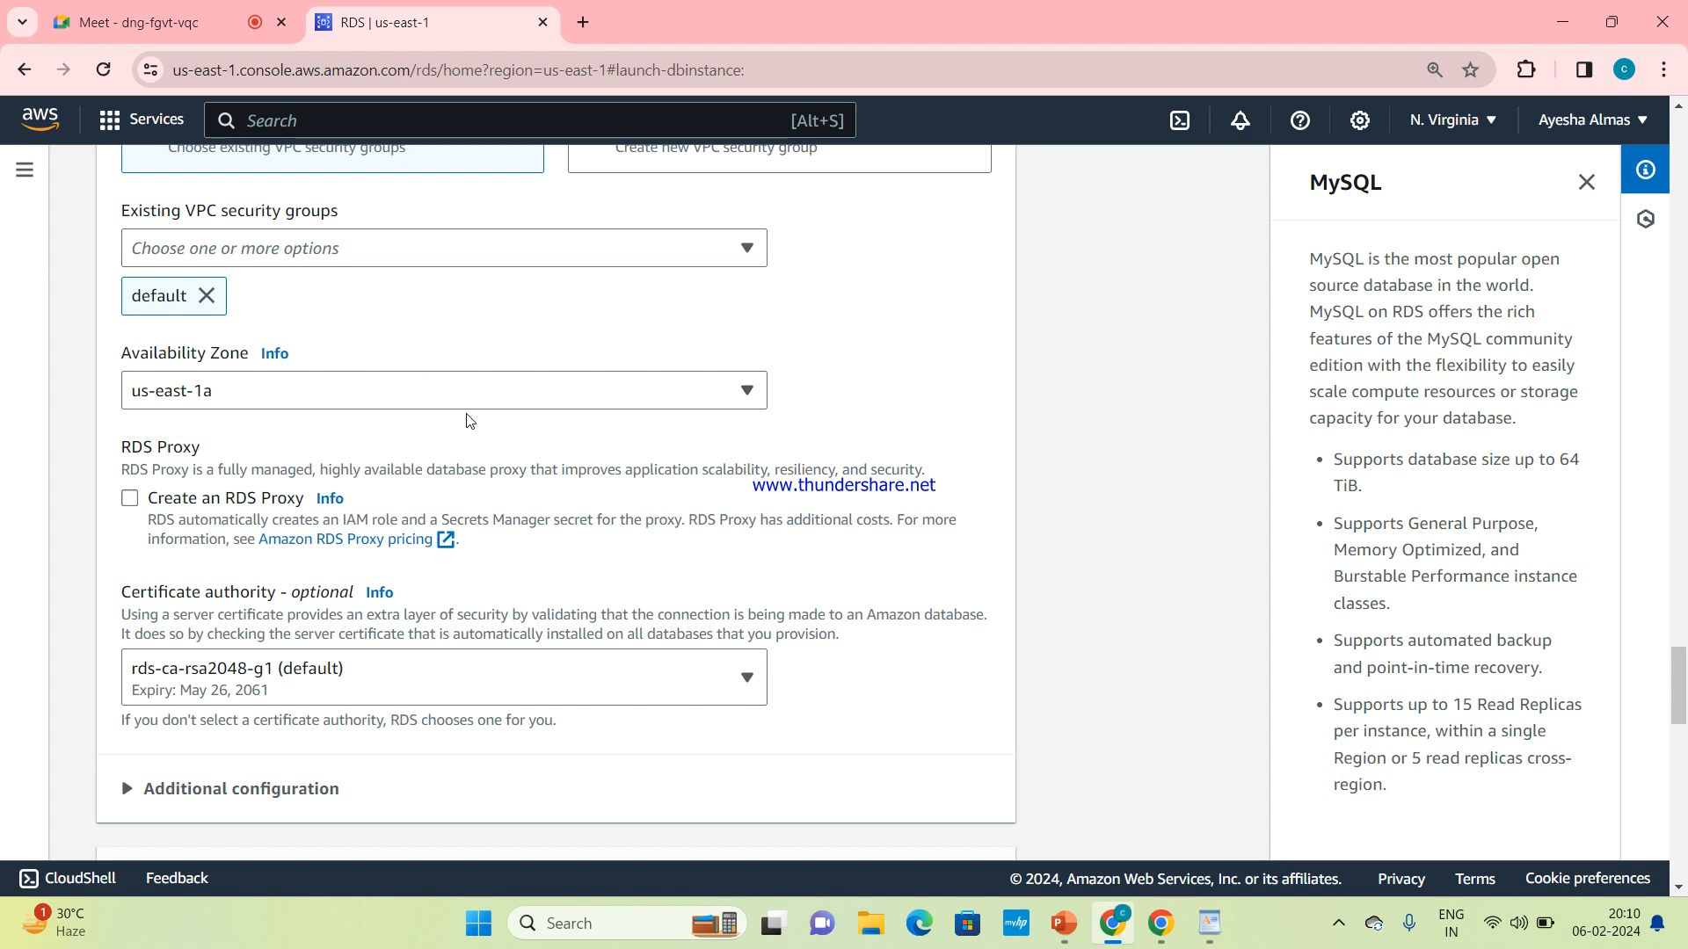
pyautogui.scroll(-4, 470, 422)
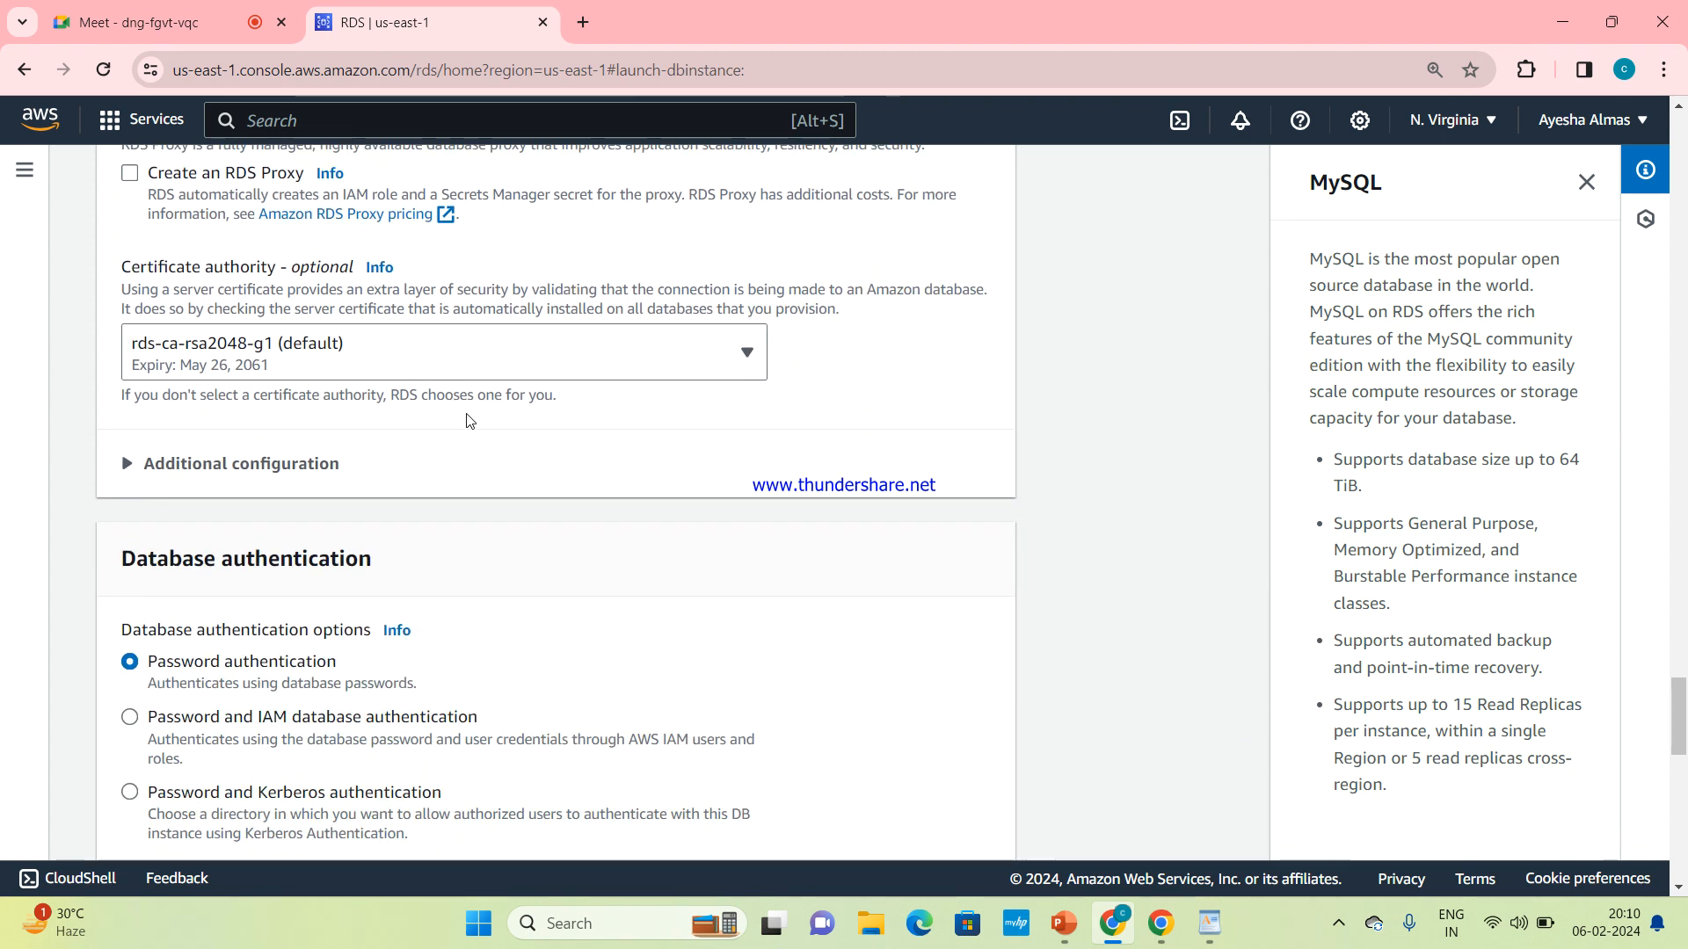
pyautogui.scroll(-2, 470, 421)
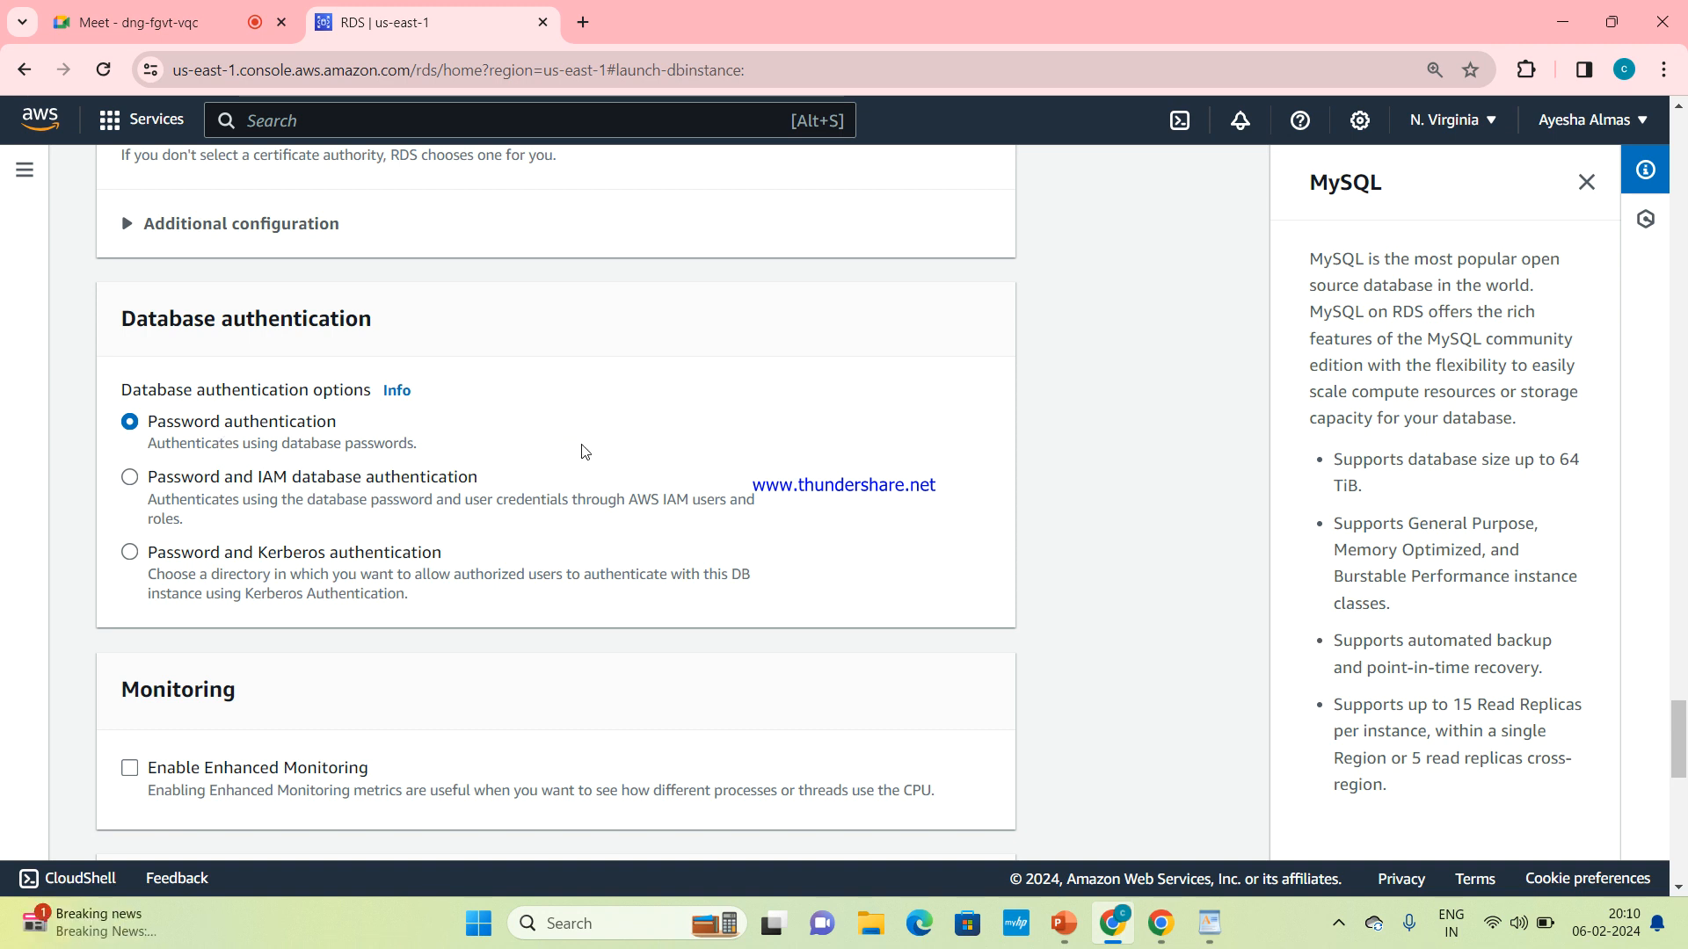
pyautogui.scroll(-5, 777, 456)
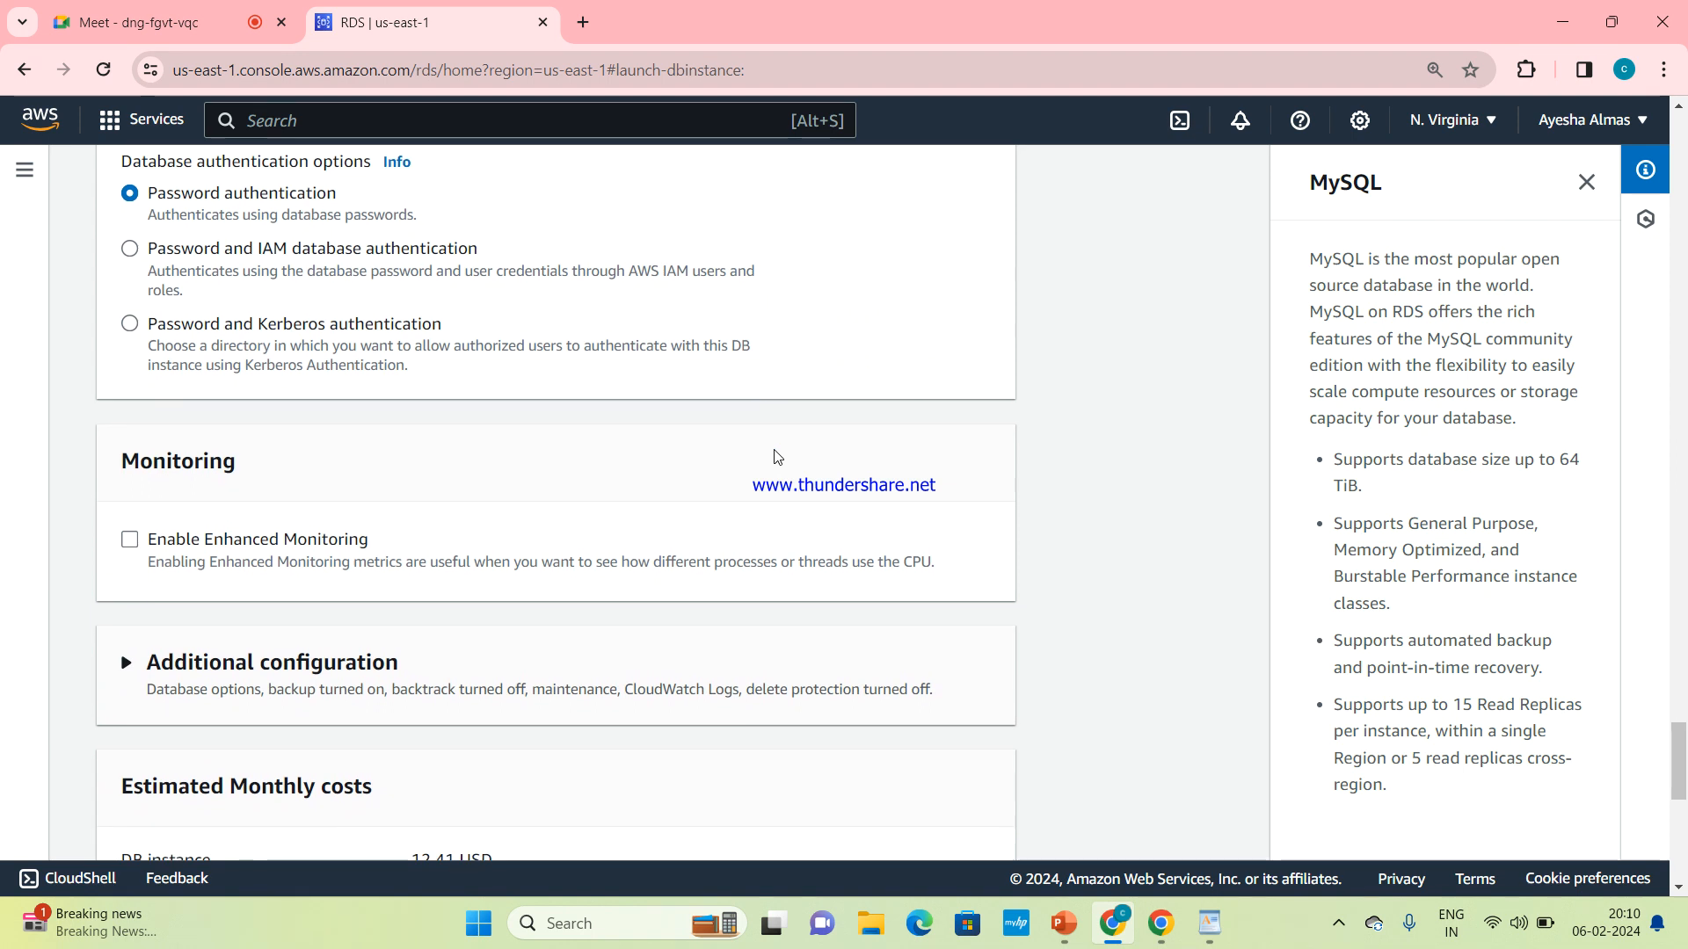
pyautogui.scroll(-3, 777, 456)
pyautogui.scroll(-3, 777, 456)
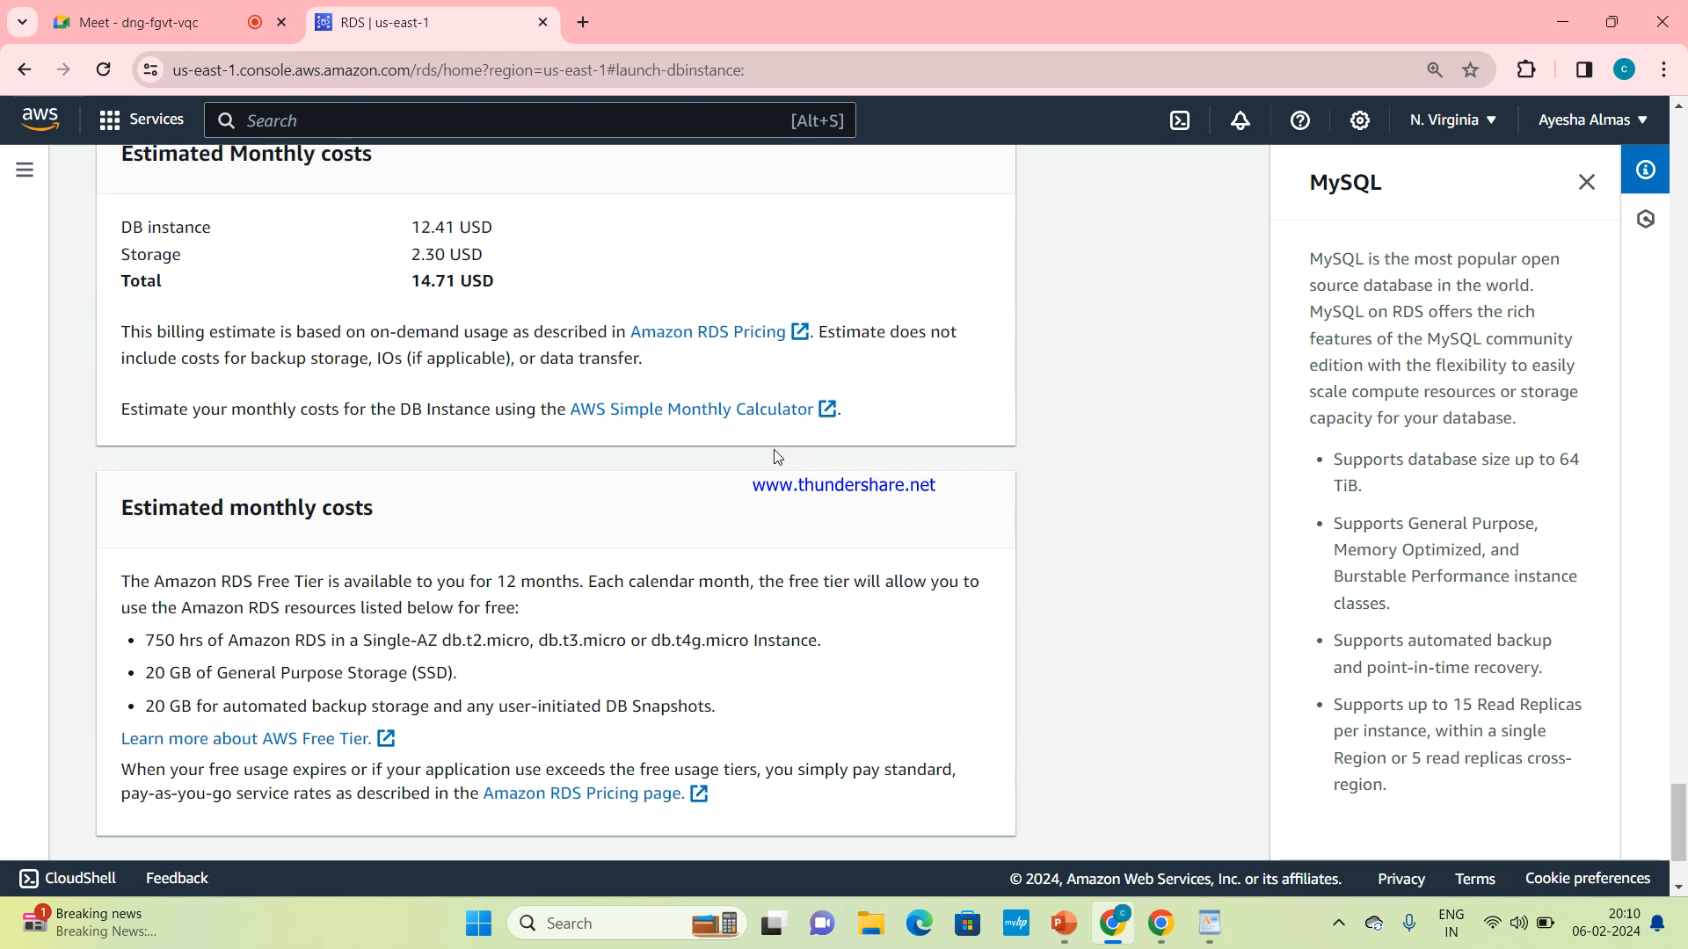
pyautogui.scroll(1, 777, 457)
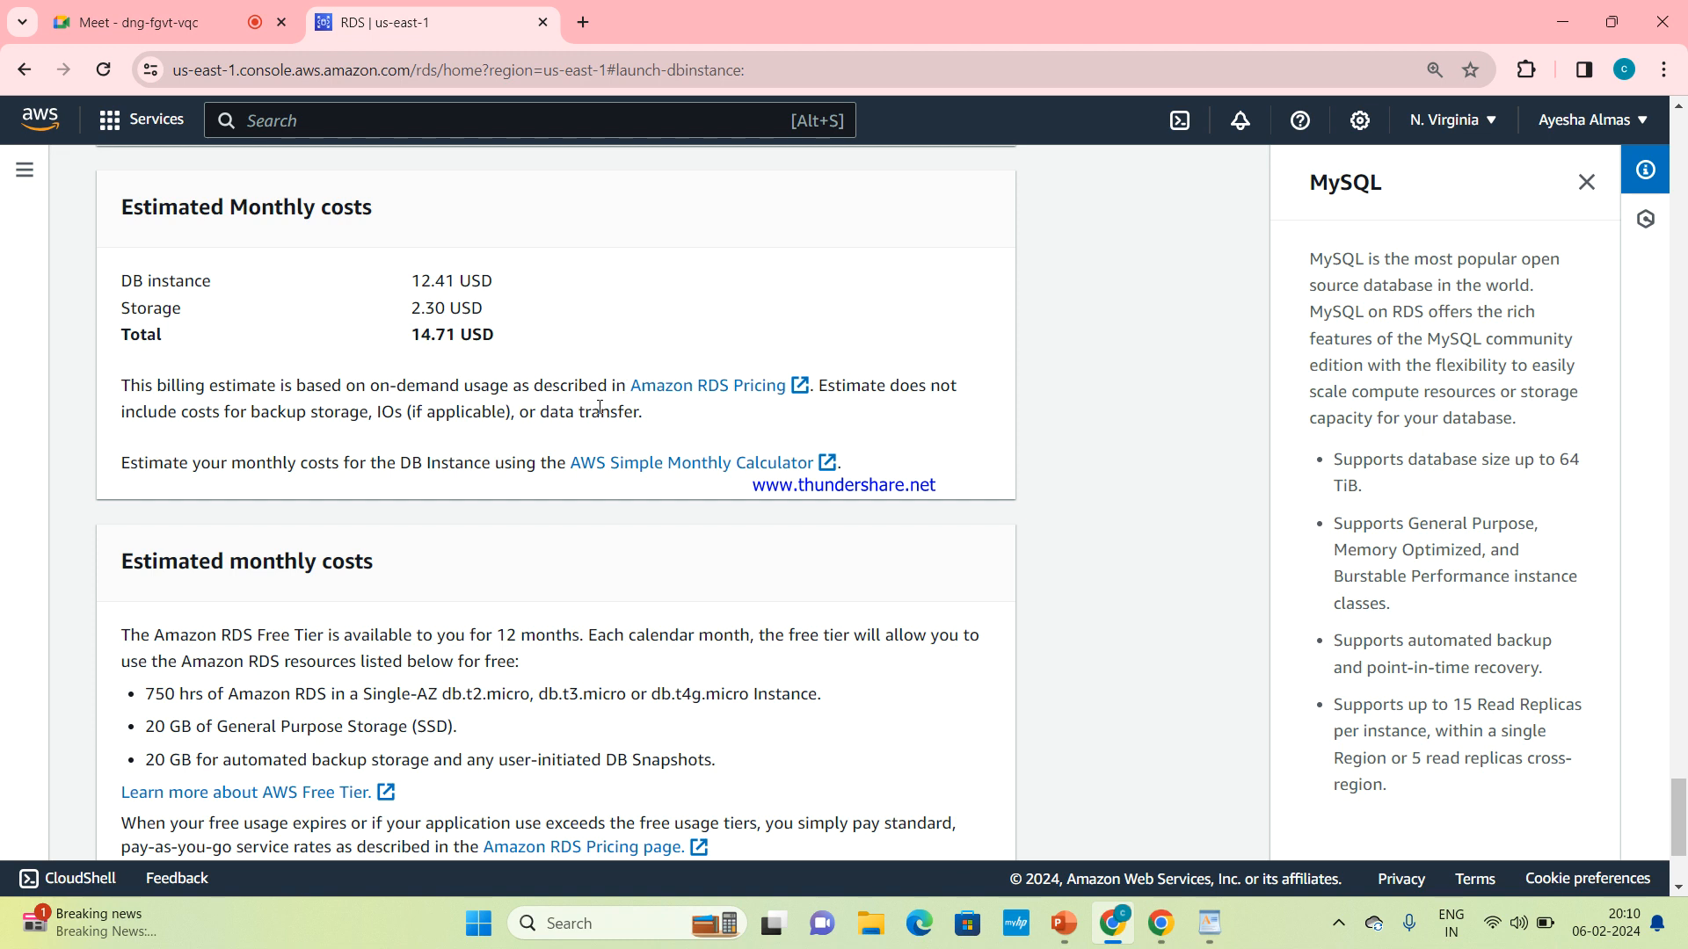
pyautogui.scroll(-2, 597, 442)
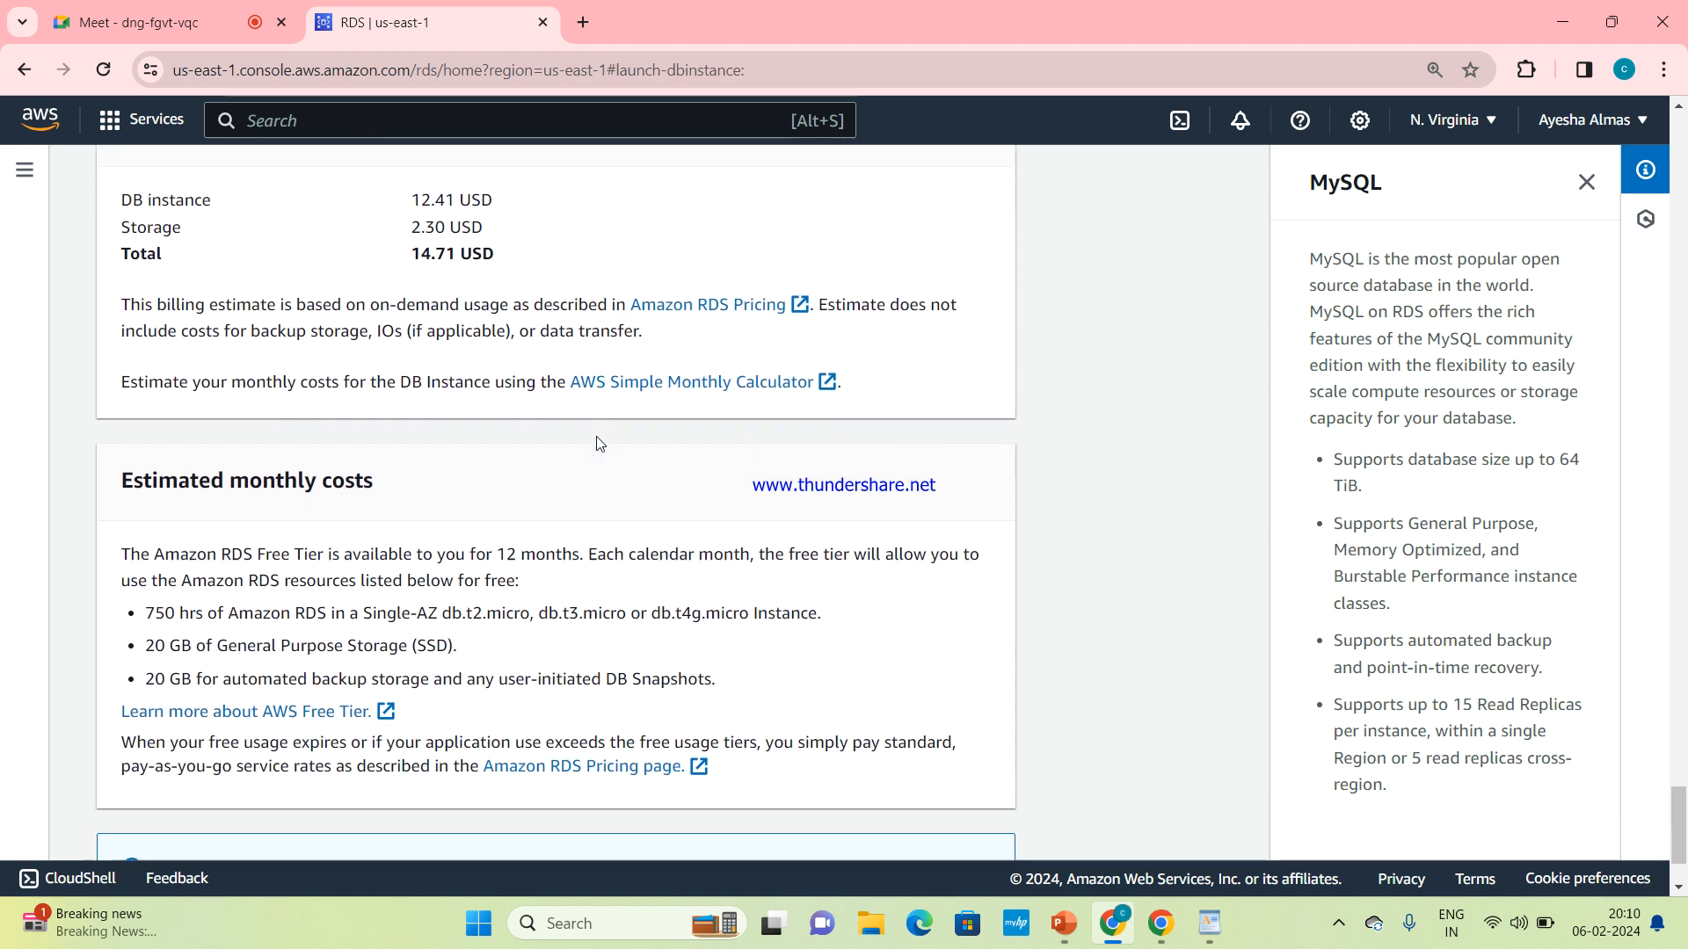
pyautogui.scroll(-1, 598, 437)
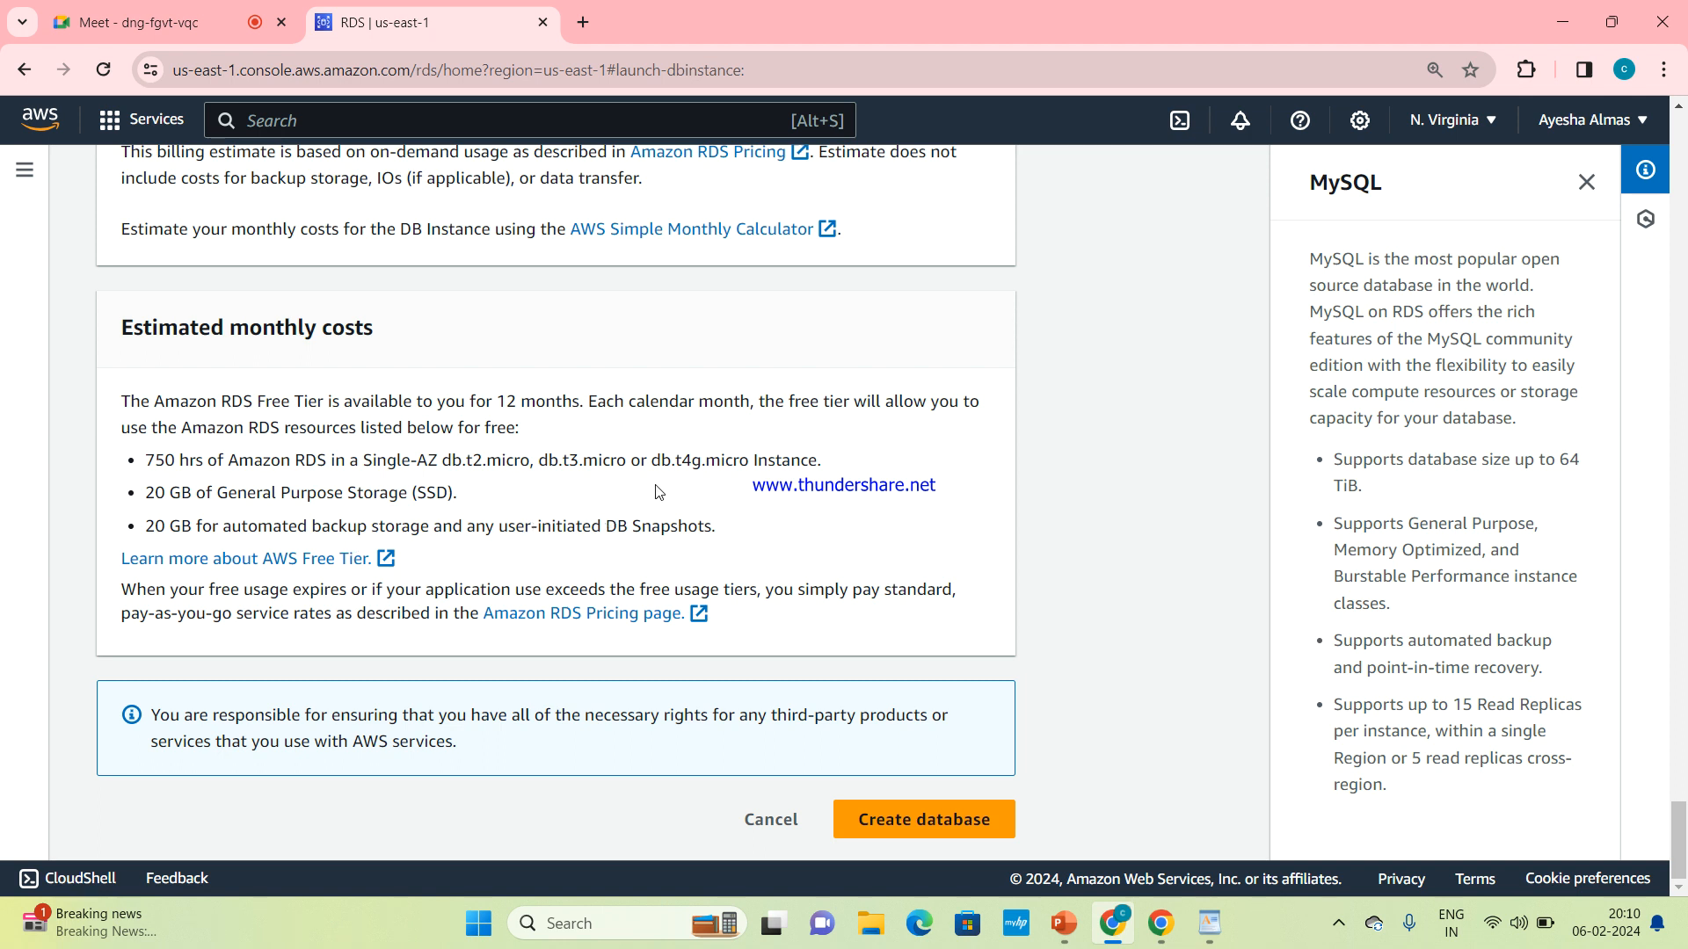
pyautogui.scroll(5, 657, 490)
pyautogui.scroll(-5, 657, 490)
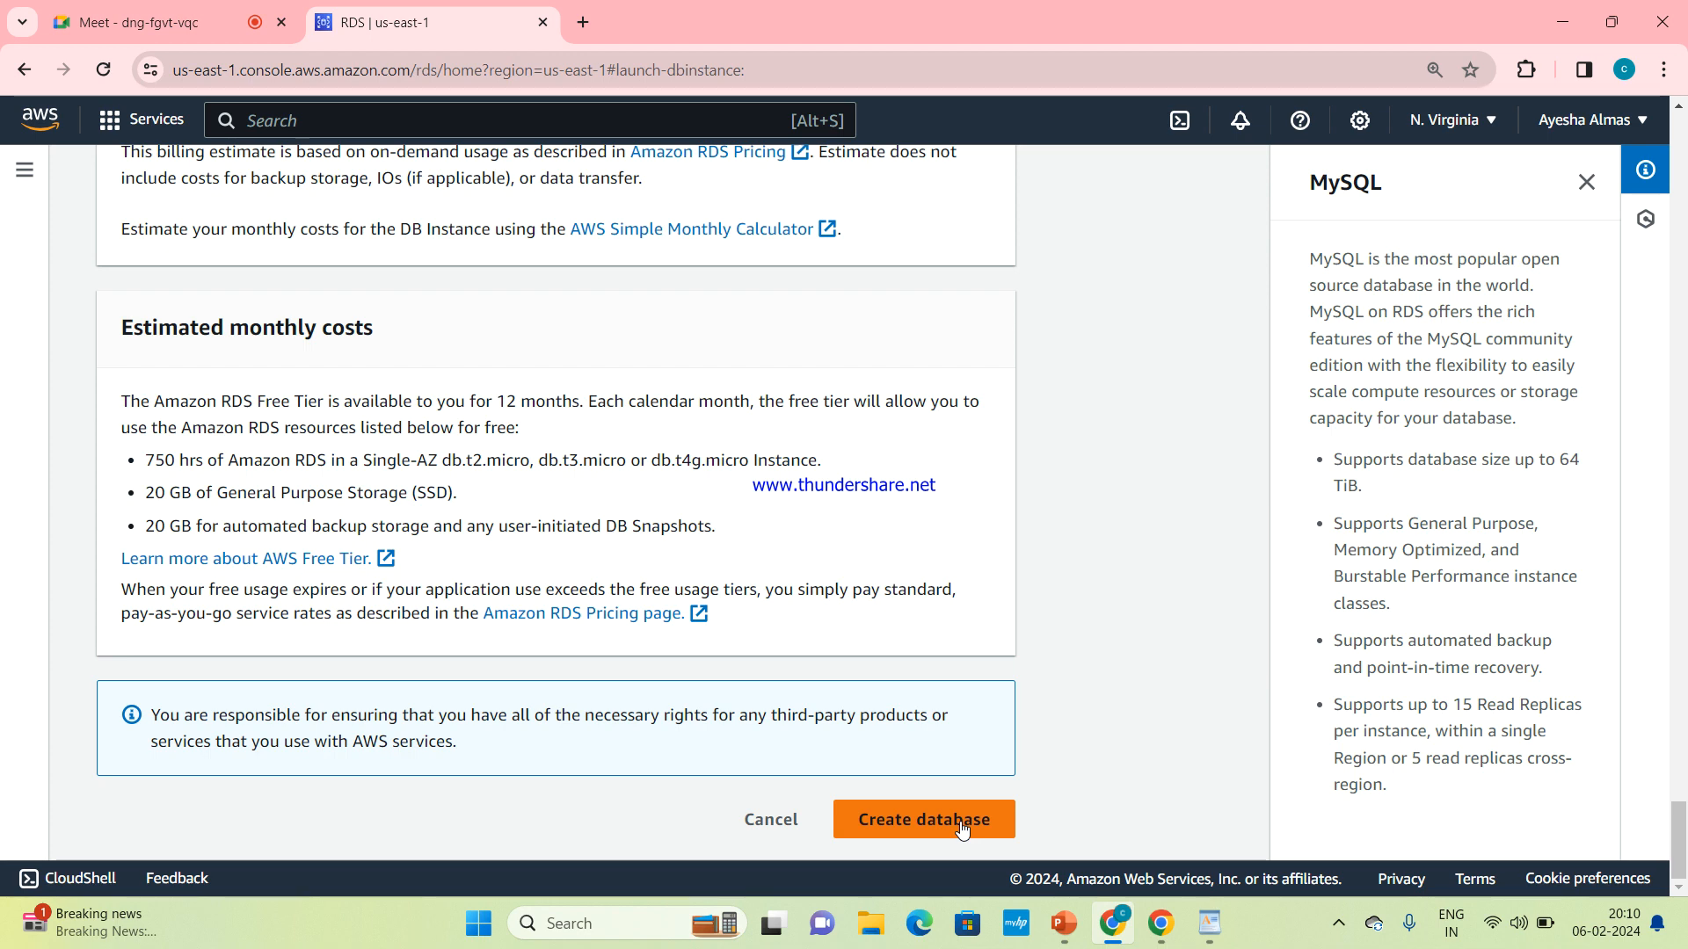
# Review the whole database configuration from the creation method and engine through template, credentials, instance class, storage and connectivity
pyautogui.scroll(20, 996, 316)
pyautogui.scroll(15, 996, 316)
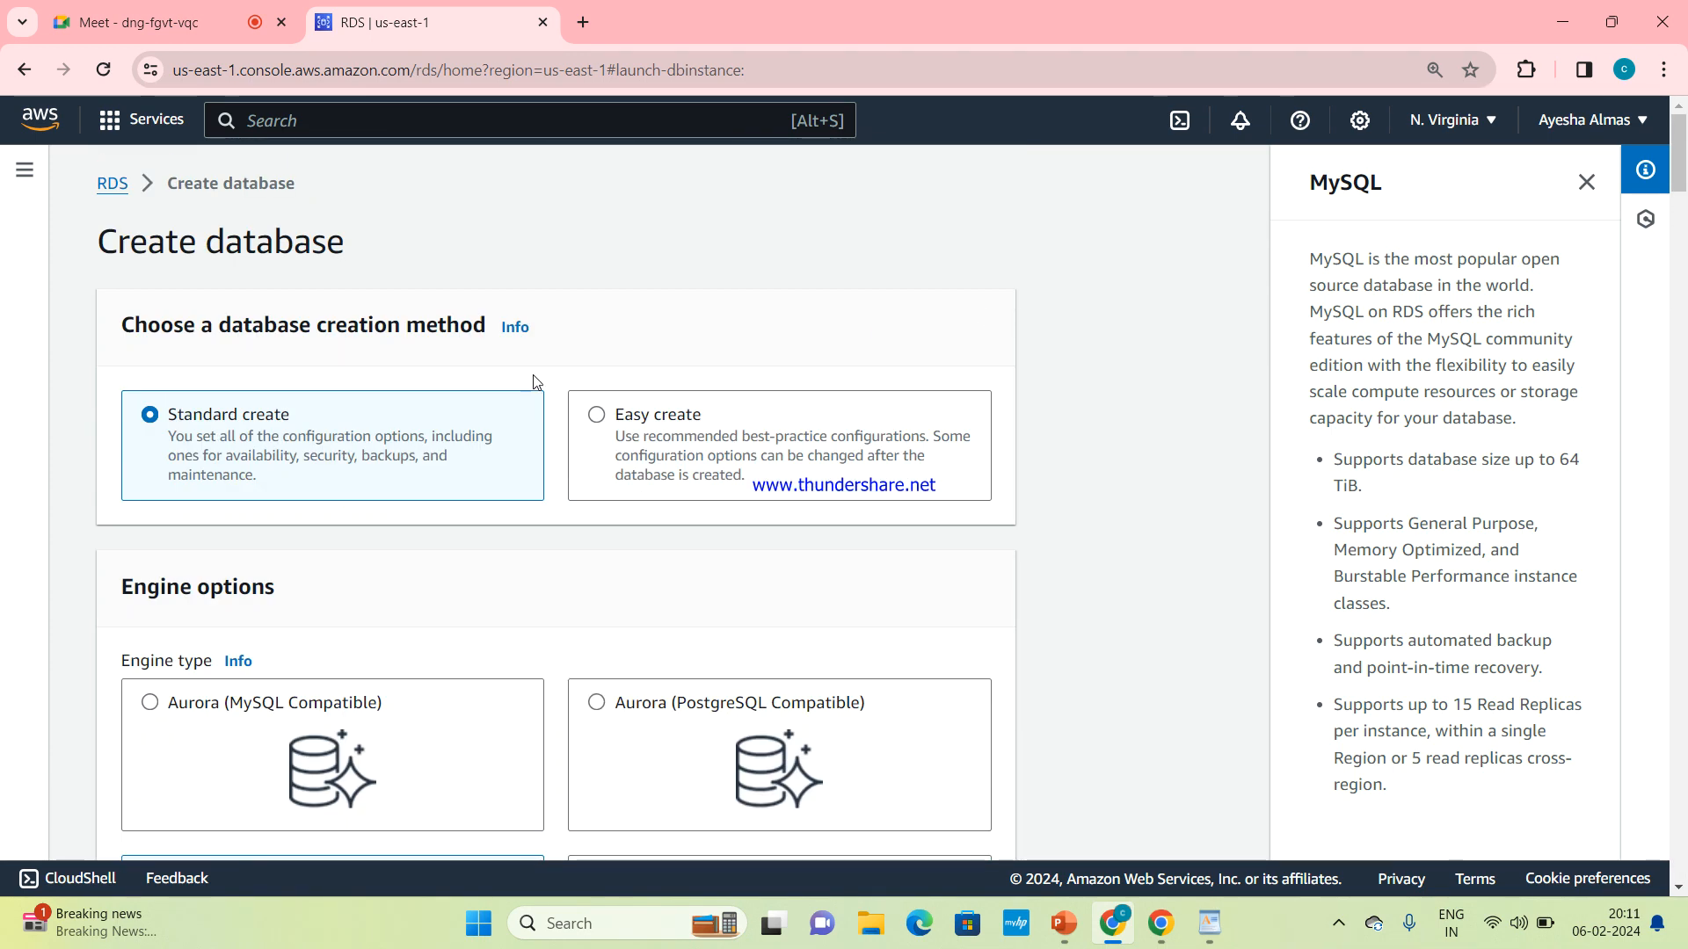
pyautogui.scroll(-5, 581, 554)
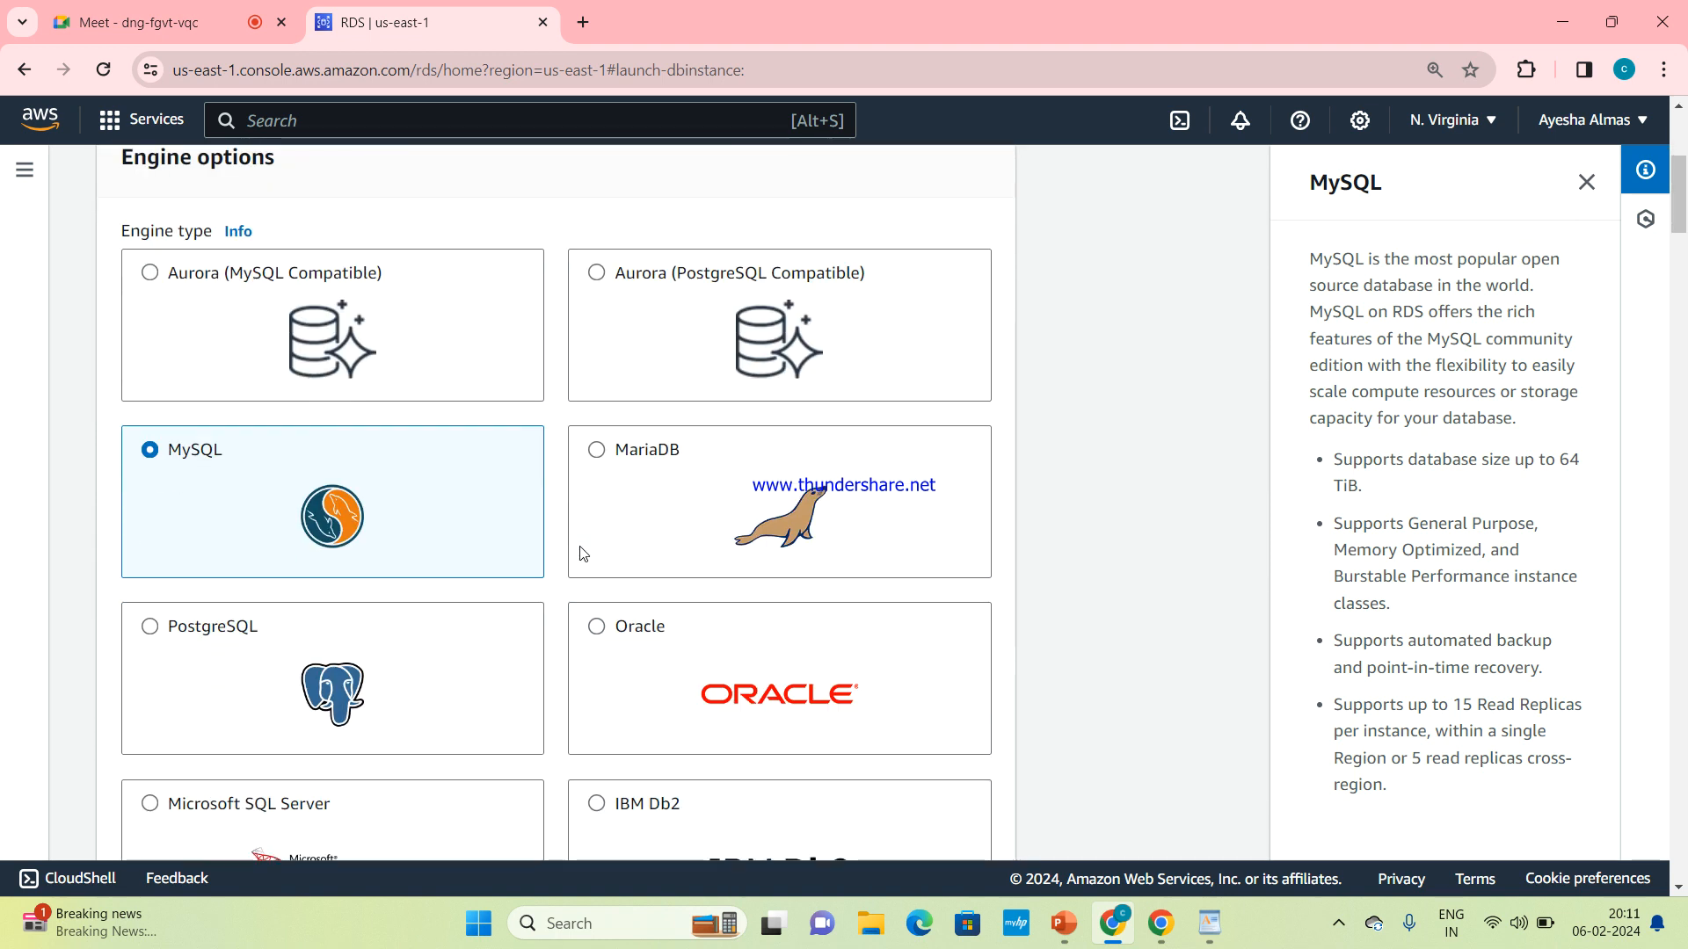
pyautogui.scroll(-10, 580, 553)
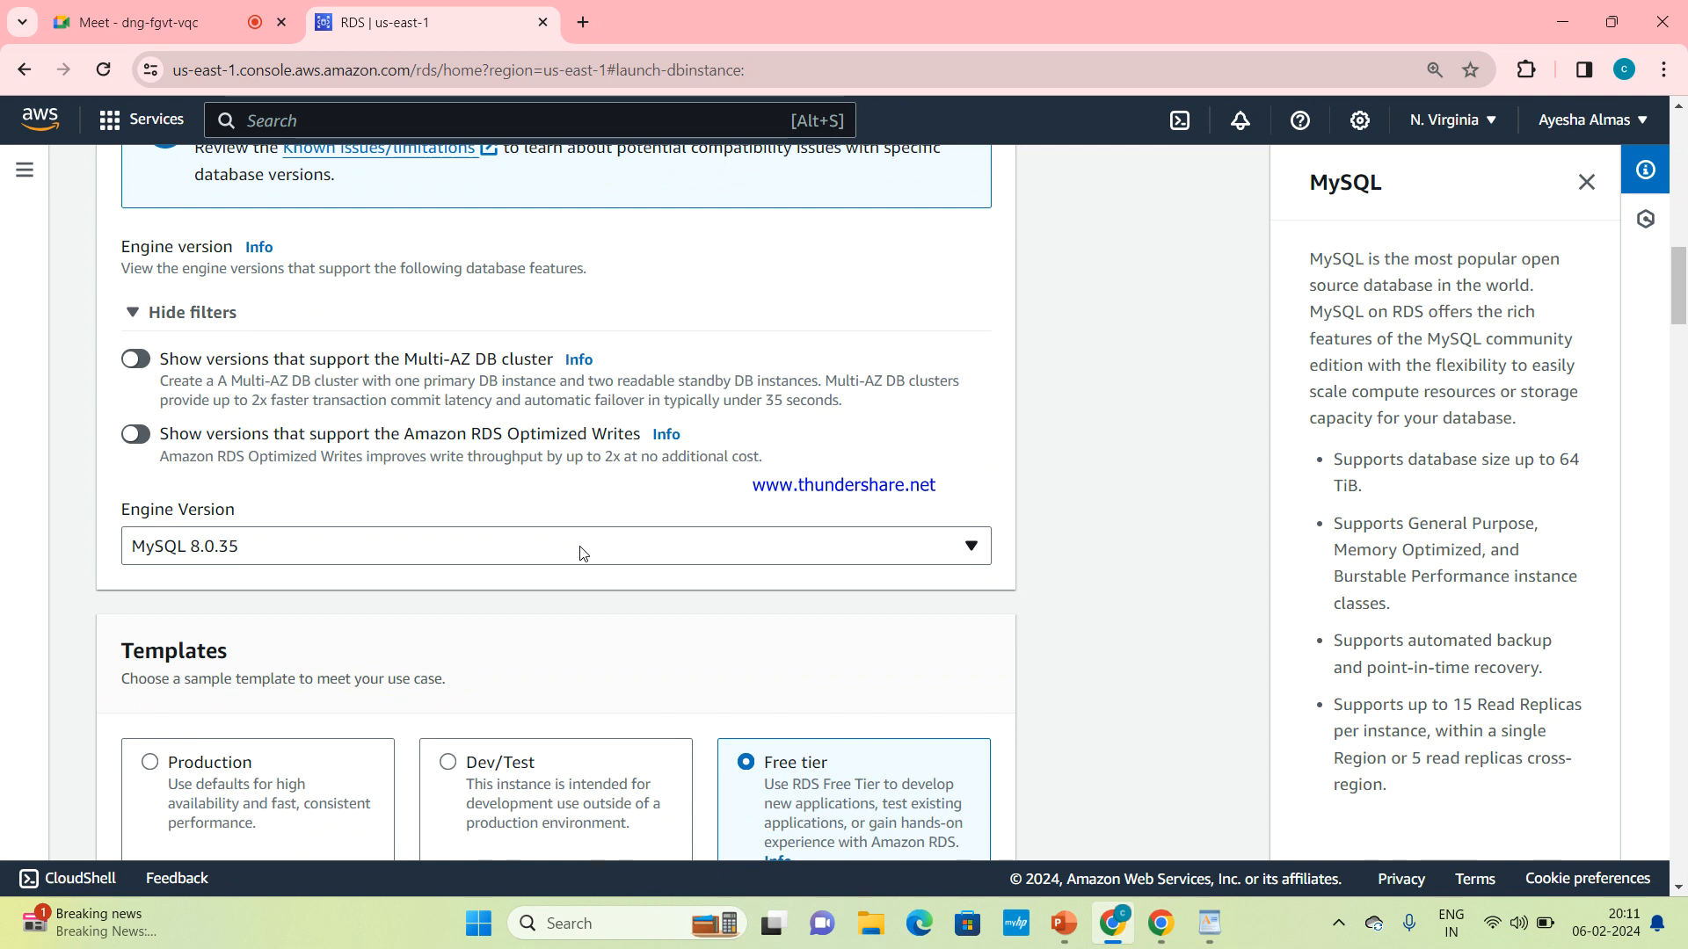
pyautogui.scroll(-4, 580, 554)
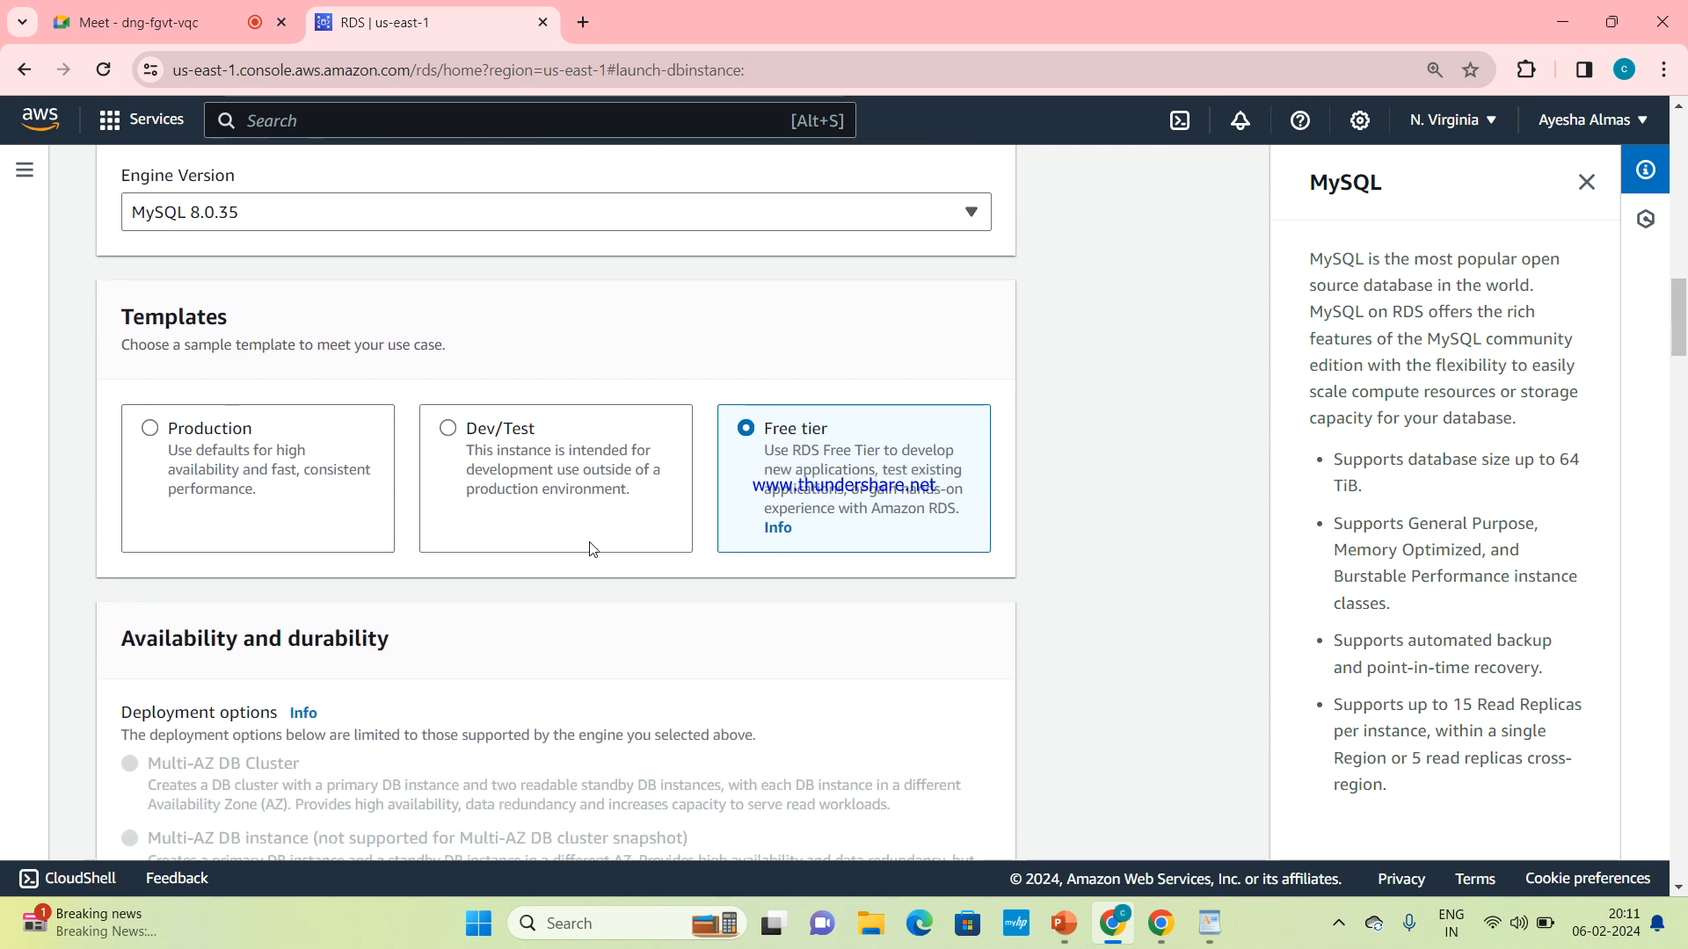
pyautogui.scroll(-12, 794, 507)
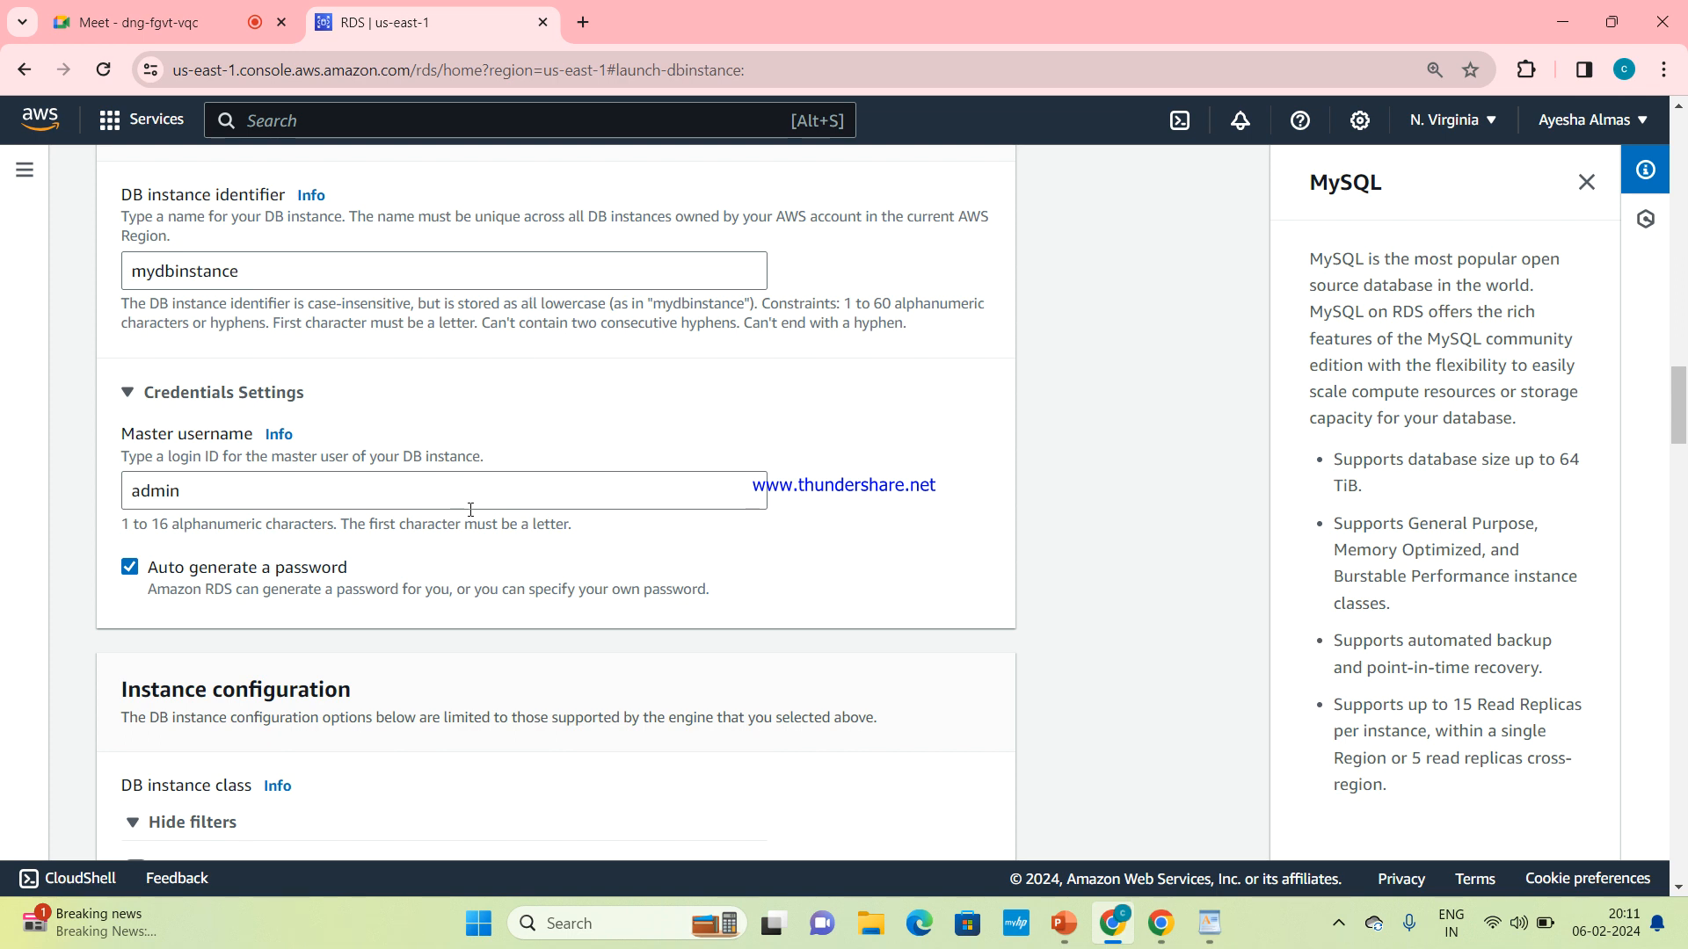
pyautogui.scroll(-5, 562, 567)
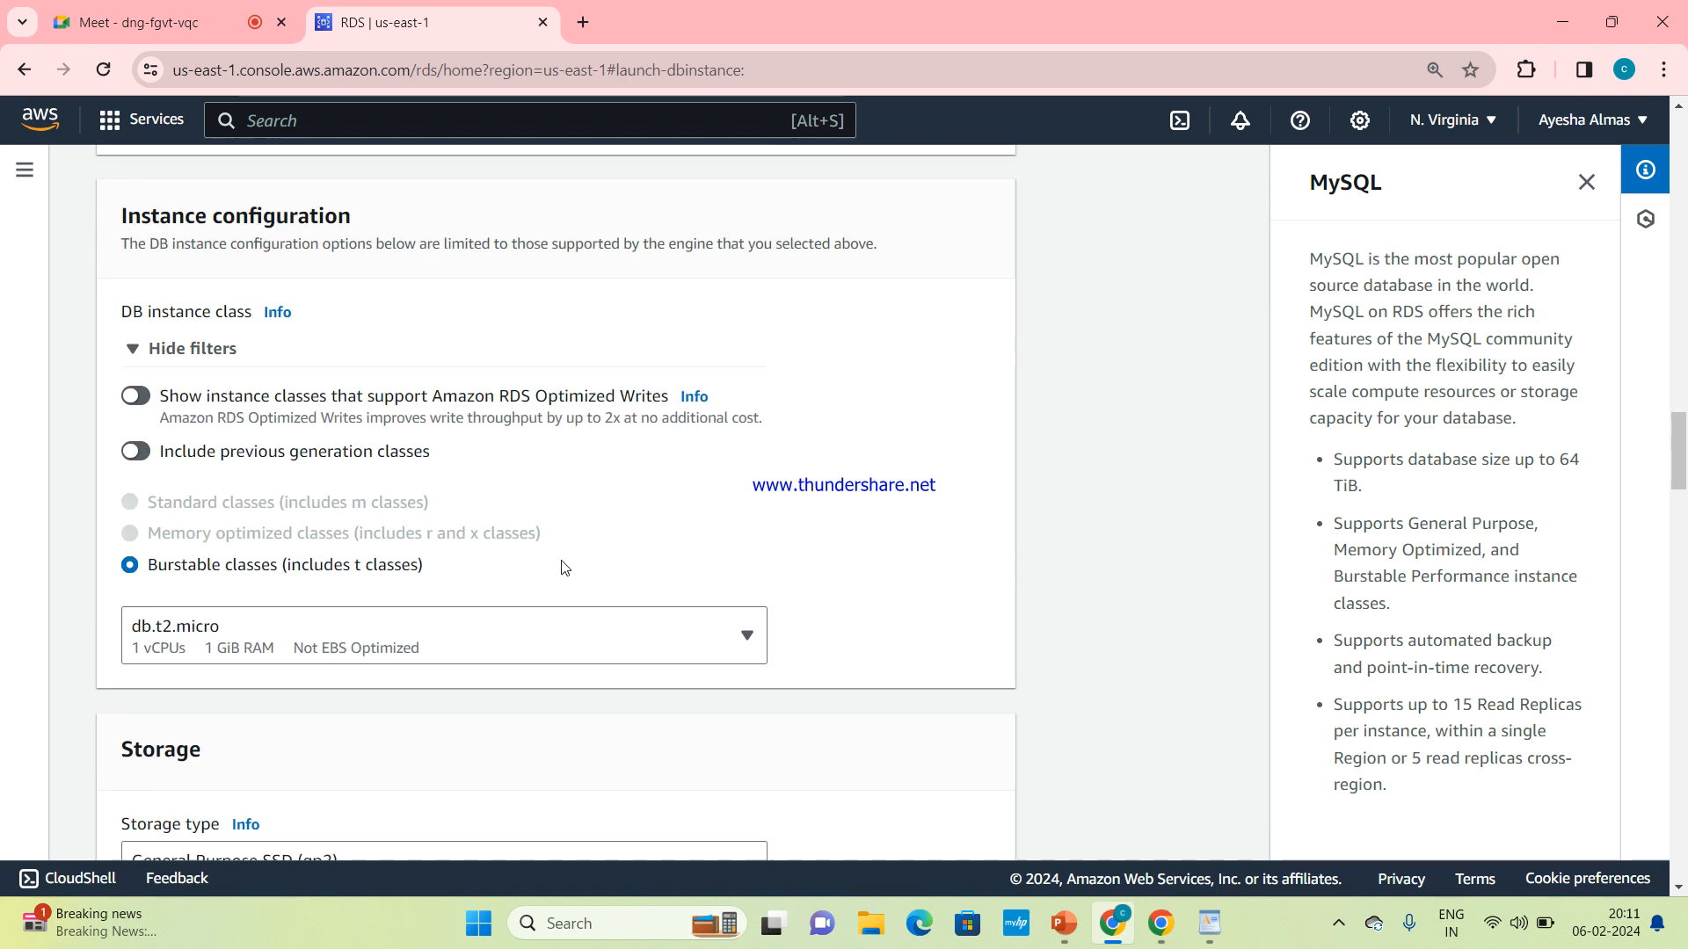
pyautogui.scroll(-1, 565, 567)
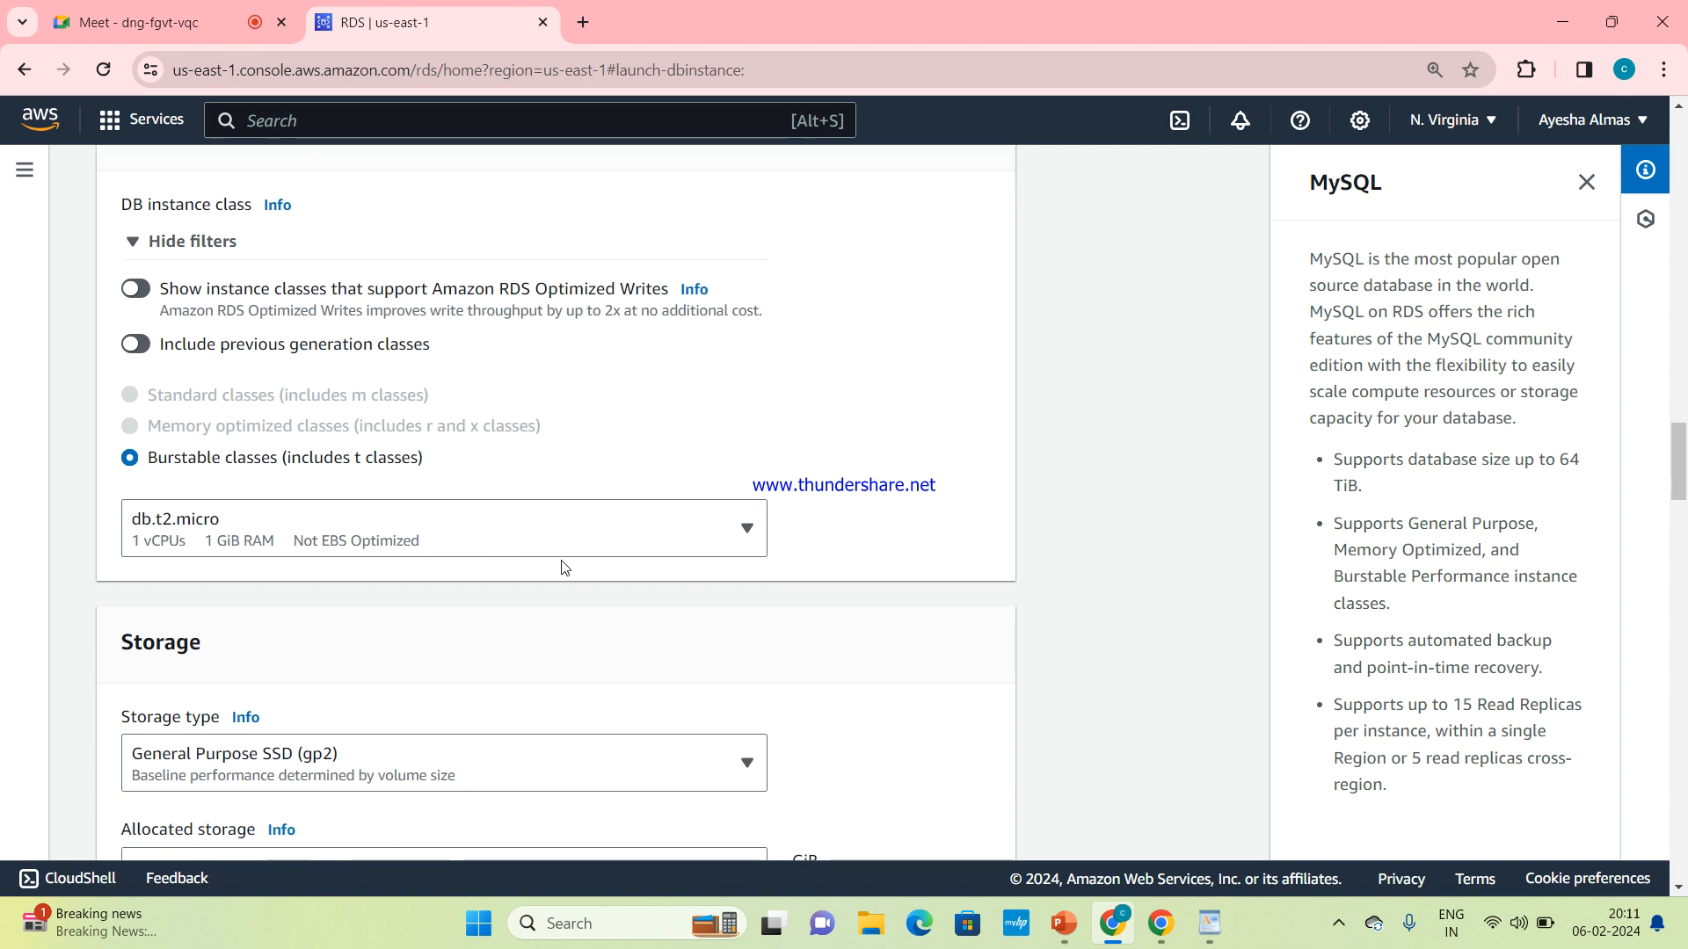
pyautogui.scroll(-4, 565, 567)
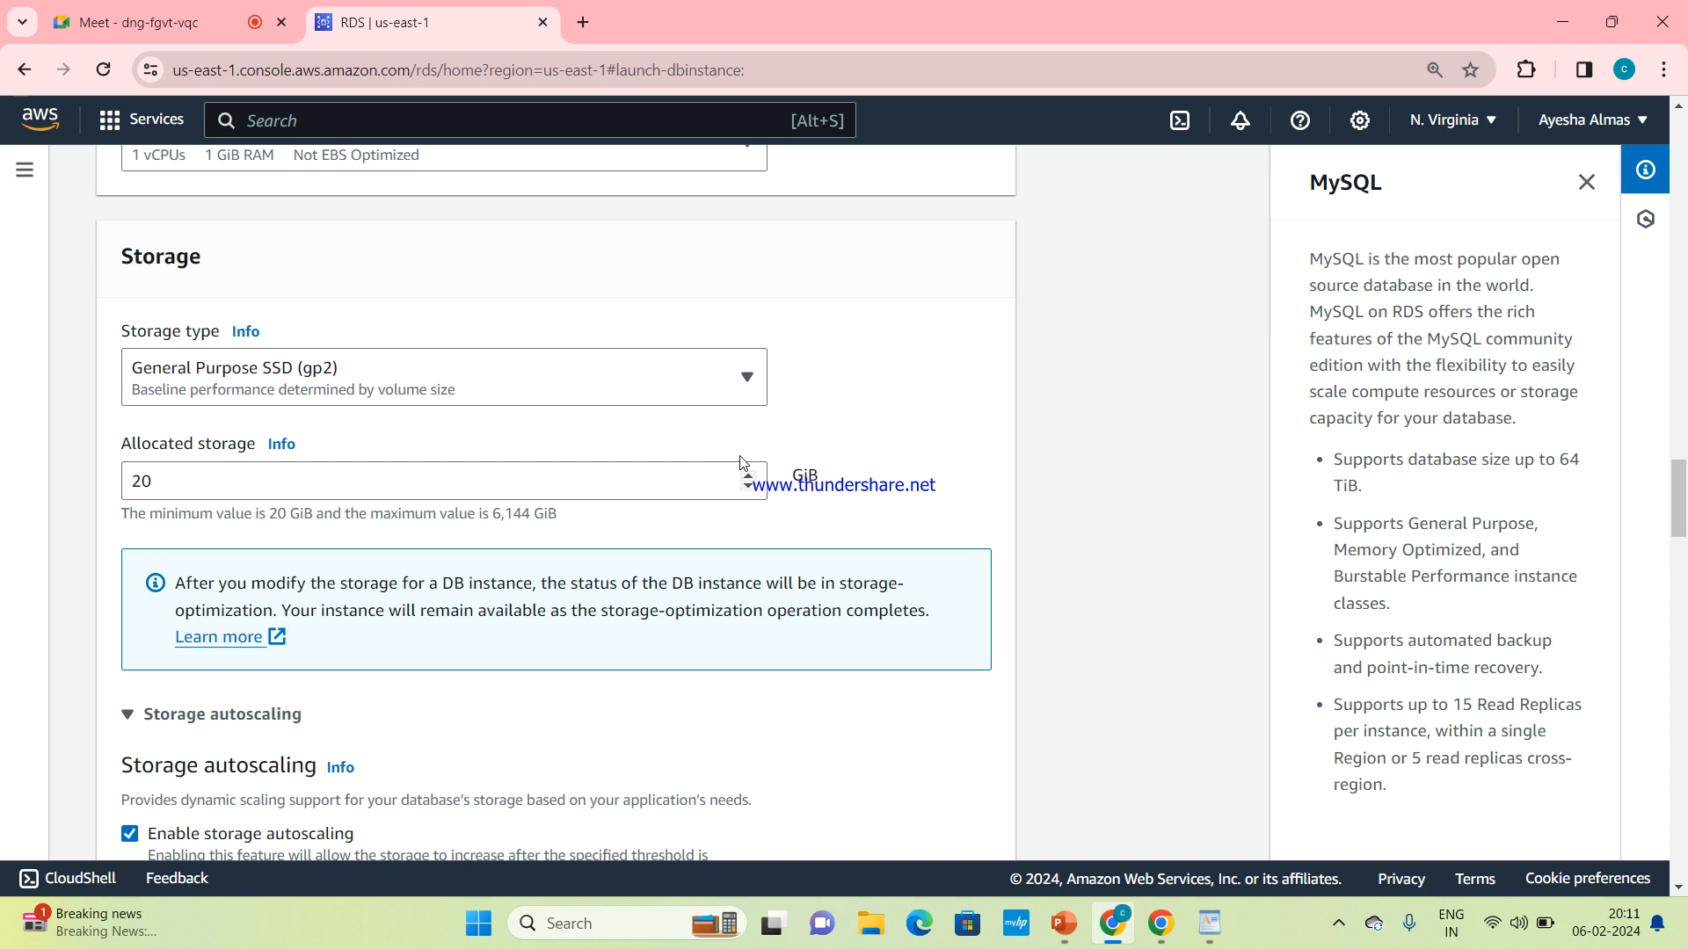
pyautogui.scroll(-1, 741, 463)
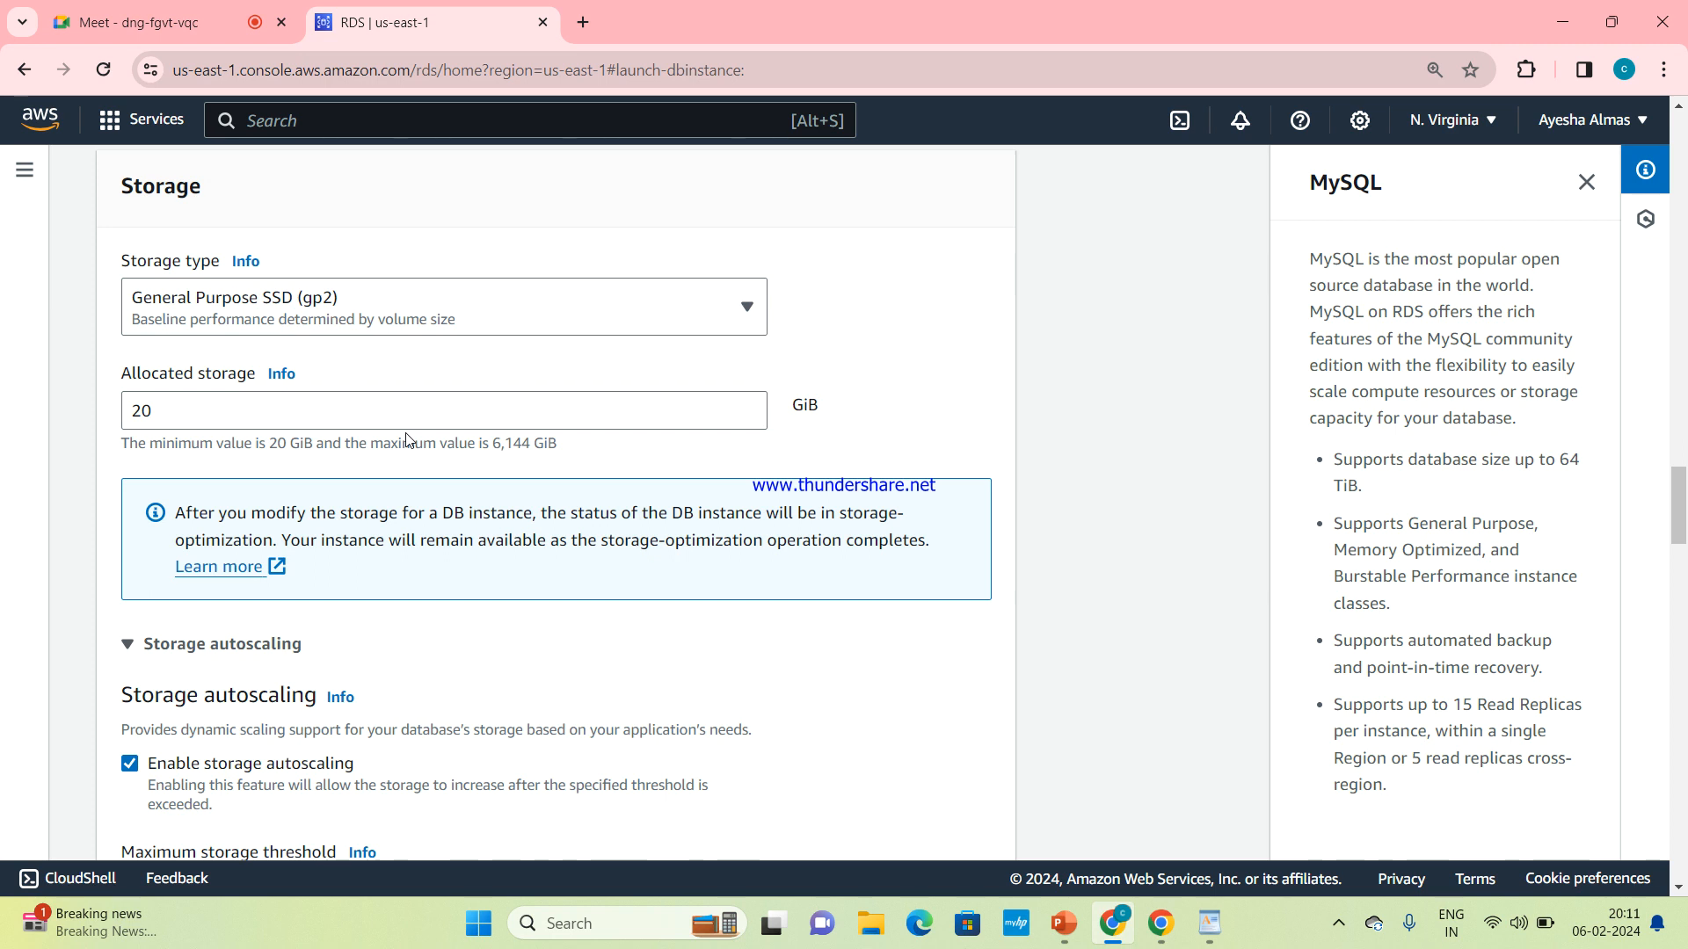
pyautogui.scroll(-3, 255, 651)
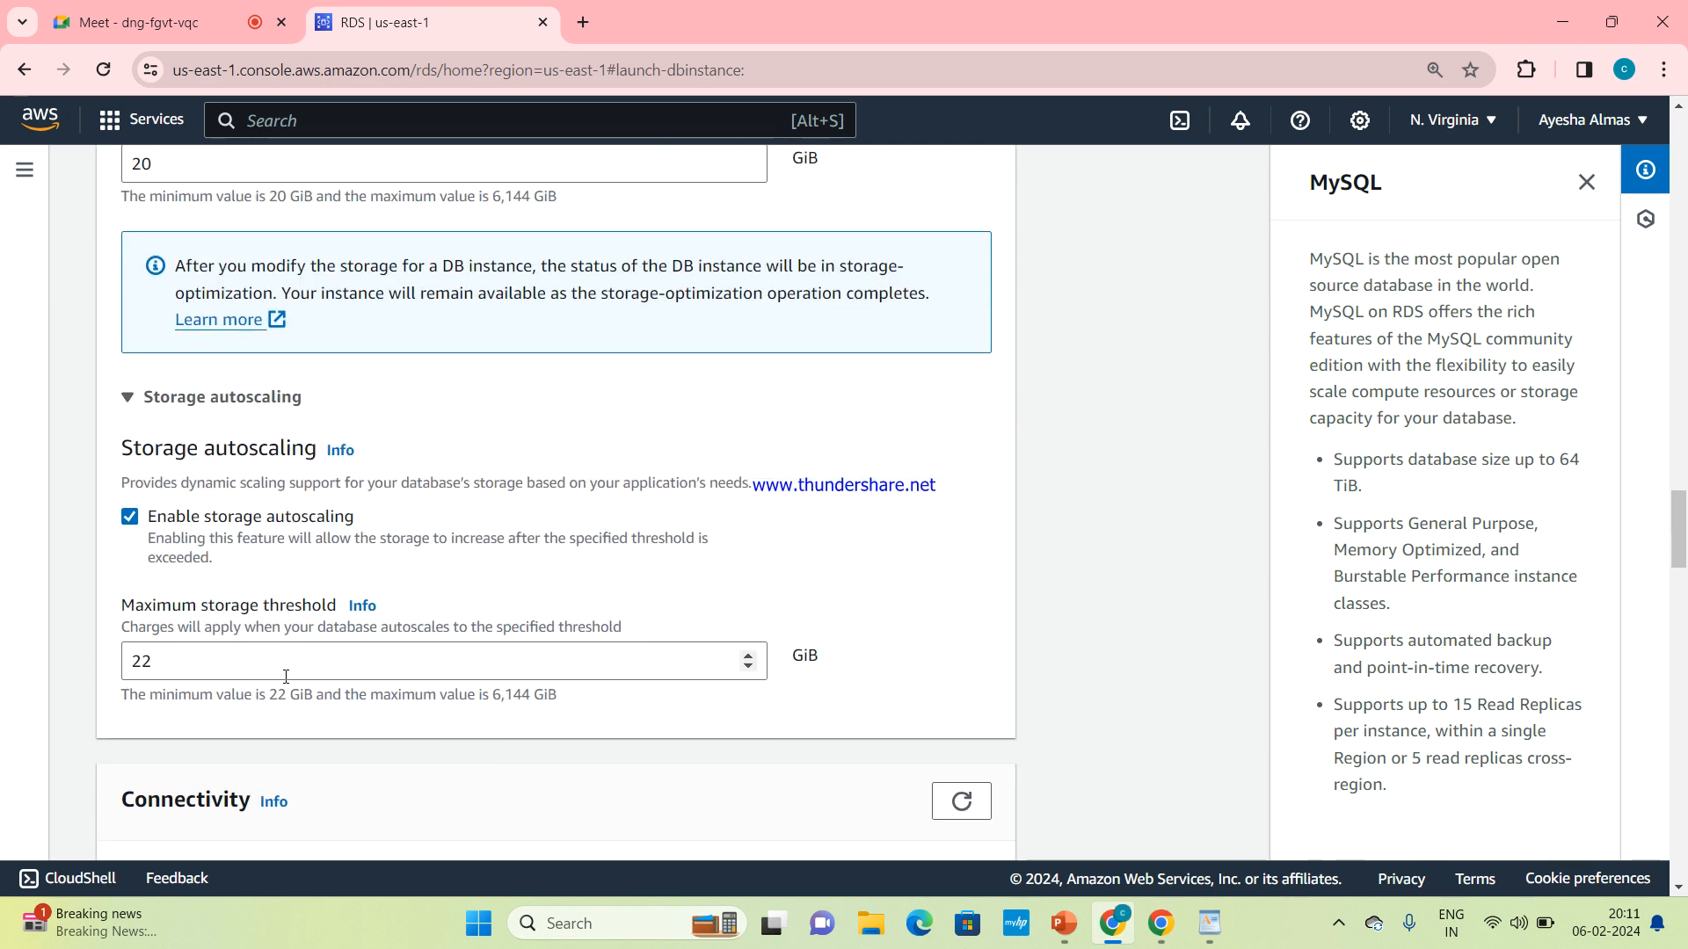
pyautogui.scroll(-6, 388, 667)
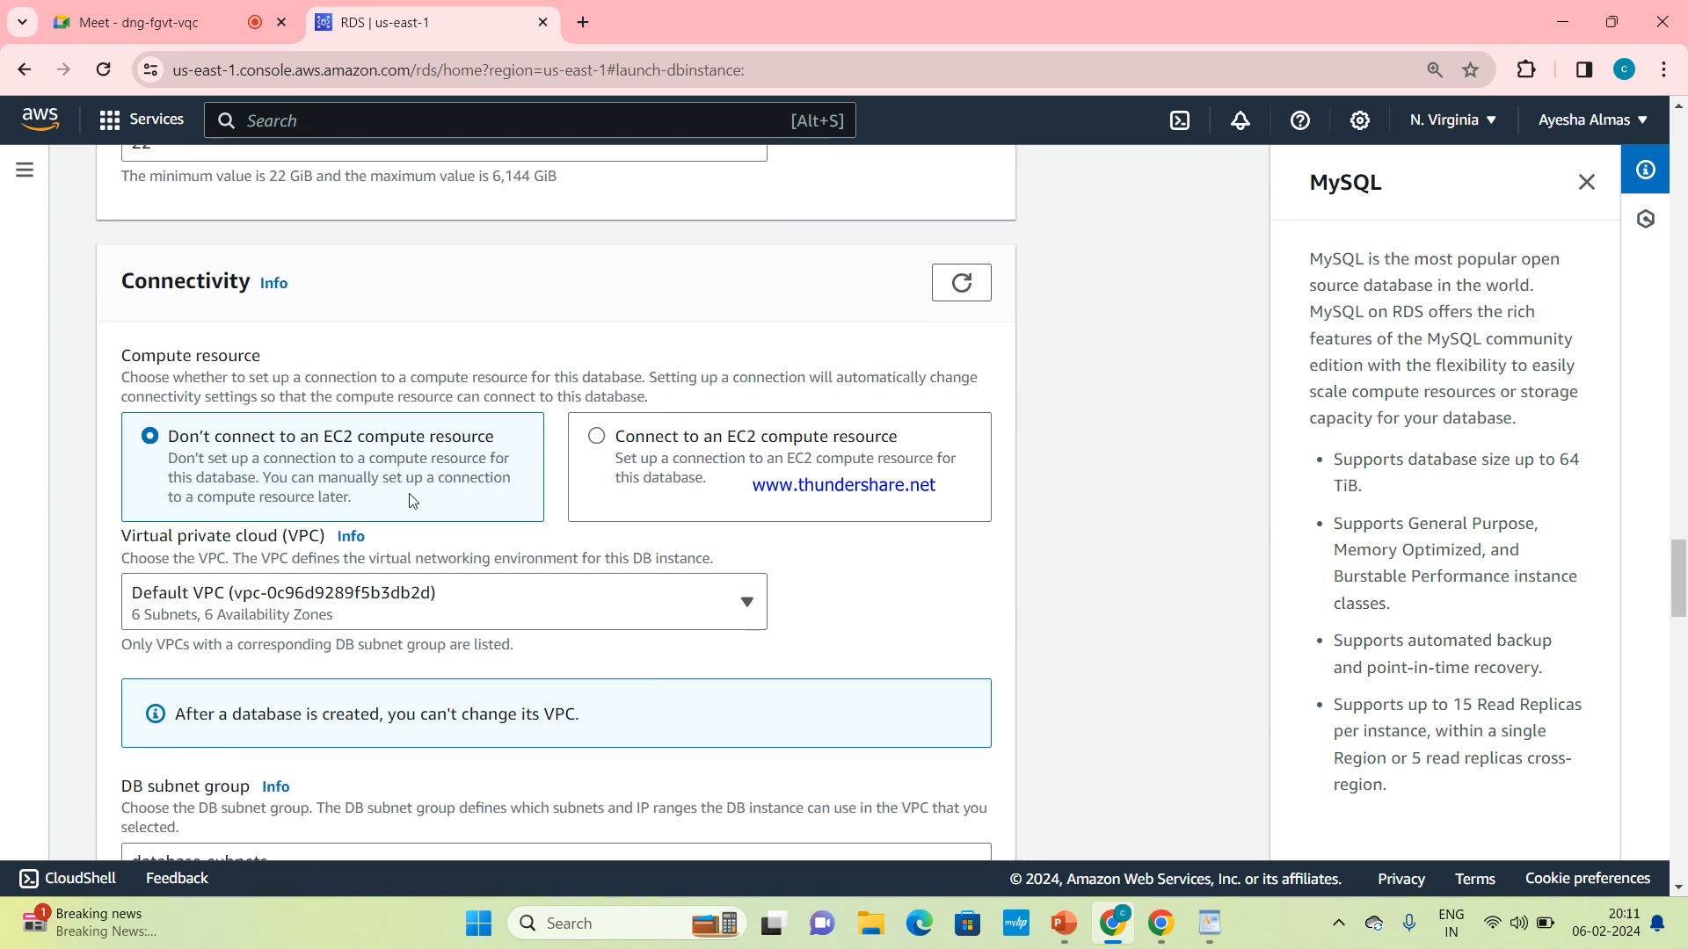
pyautogui.scroll(-3, 413, 501)
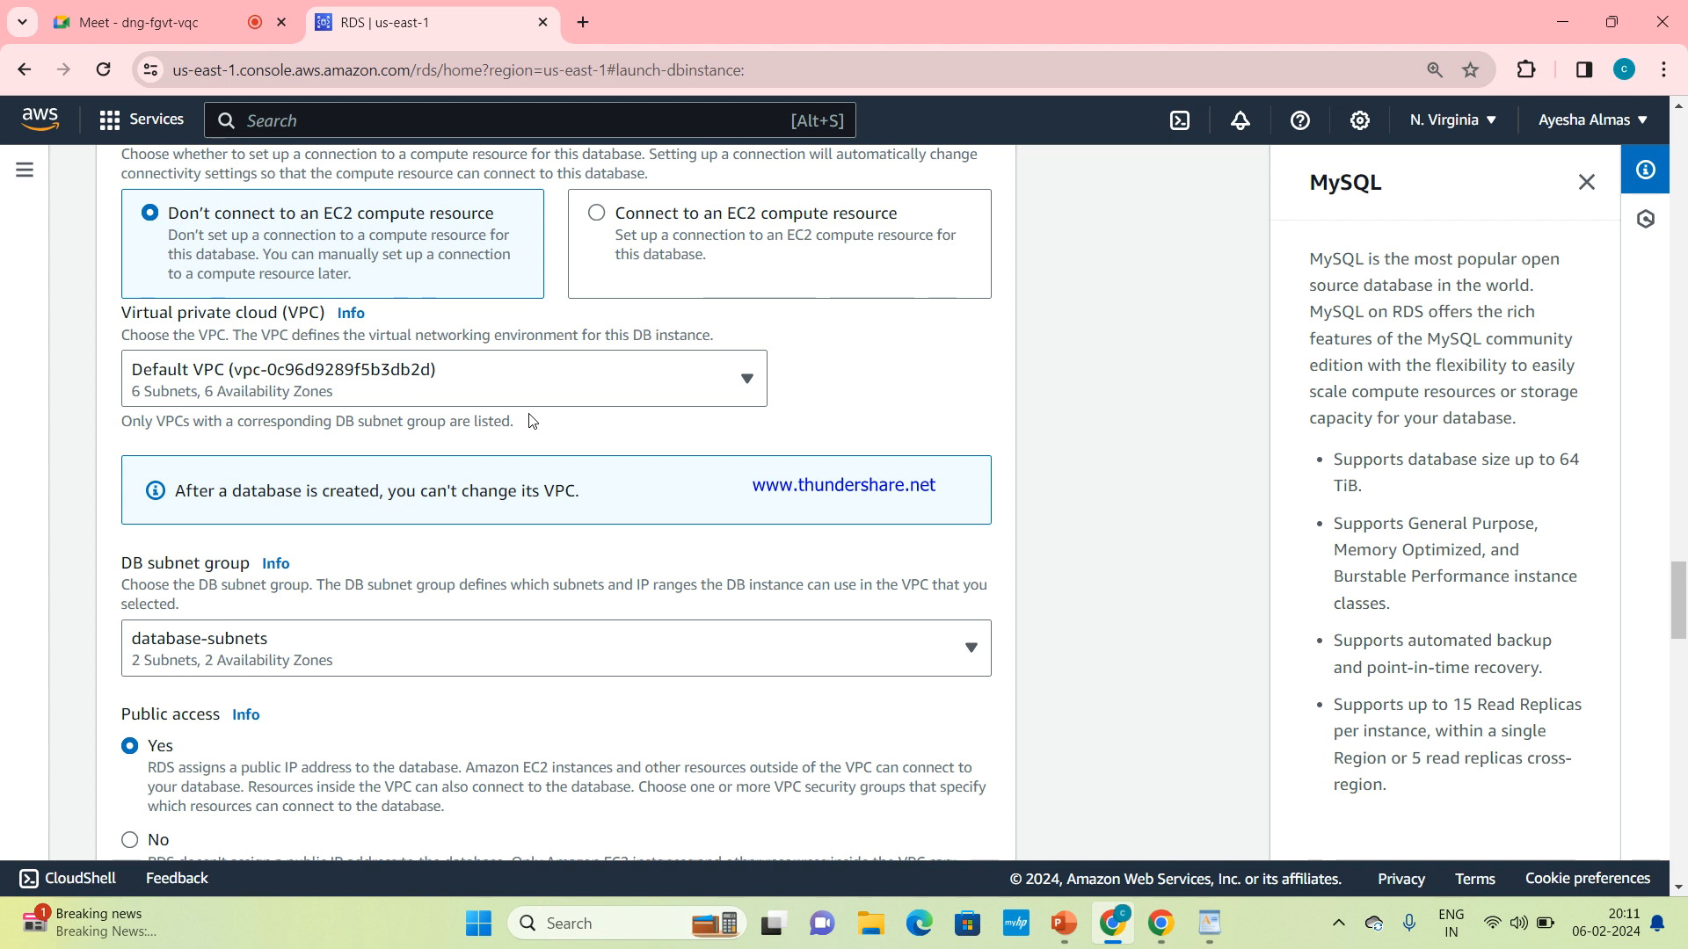
pyautogui.scroll(-2, 530, 420)
pyautogui.scroll(-1, 622, 499)
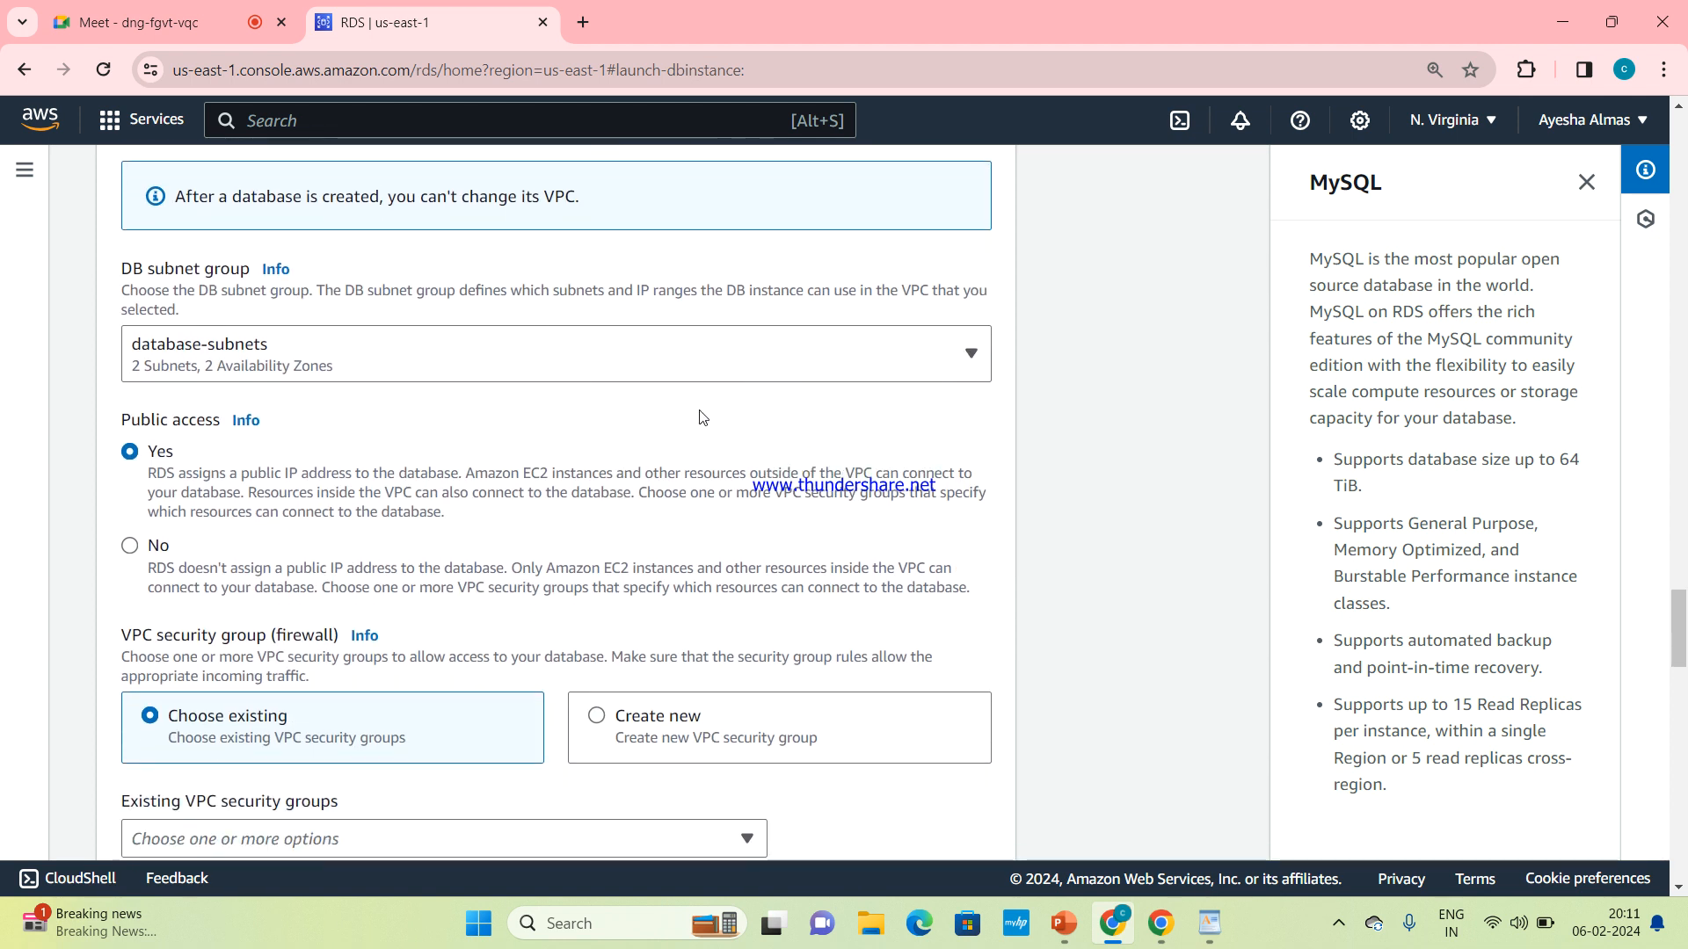
pyautogui.scroll(-2, 475, 427)
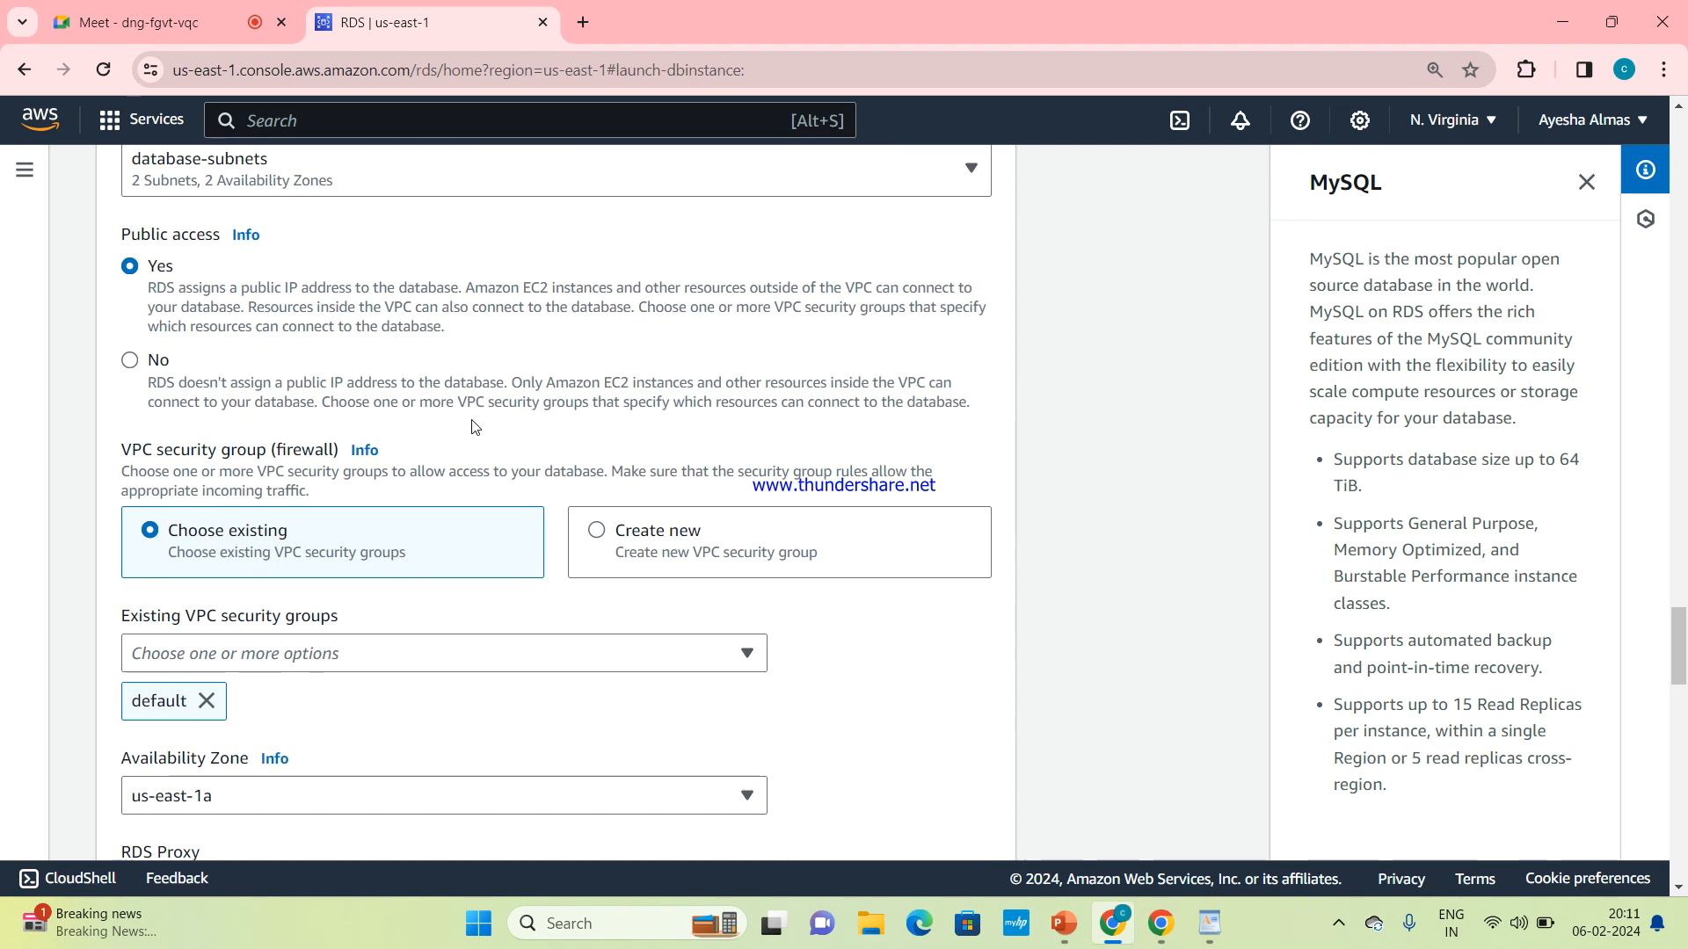
pyautogui.scroll(-2, 474, 427)
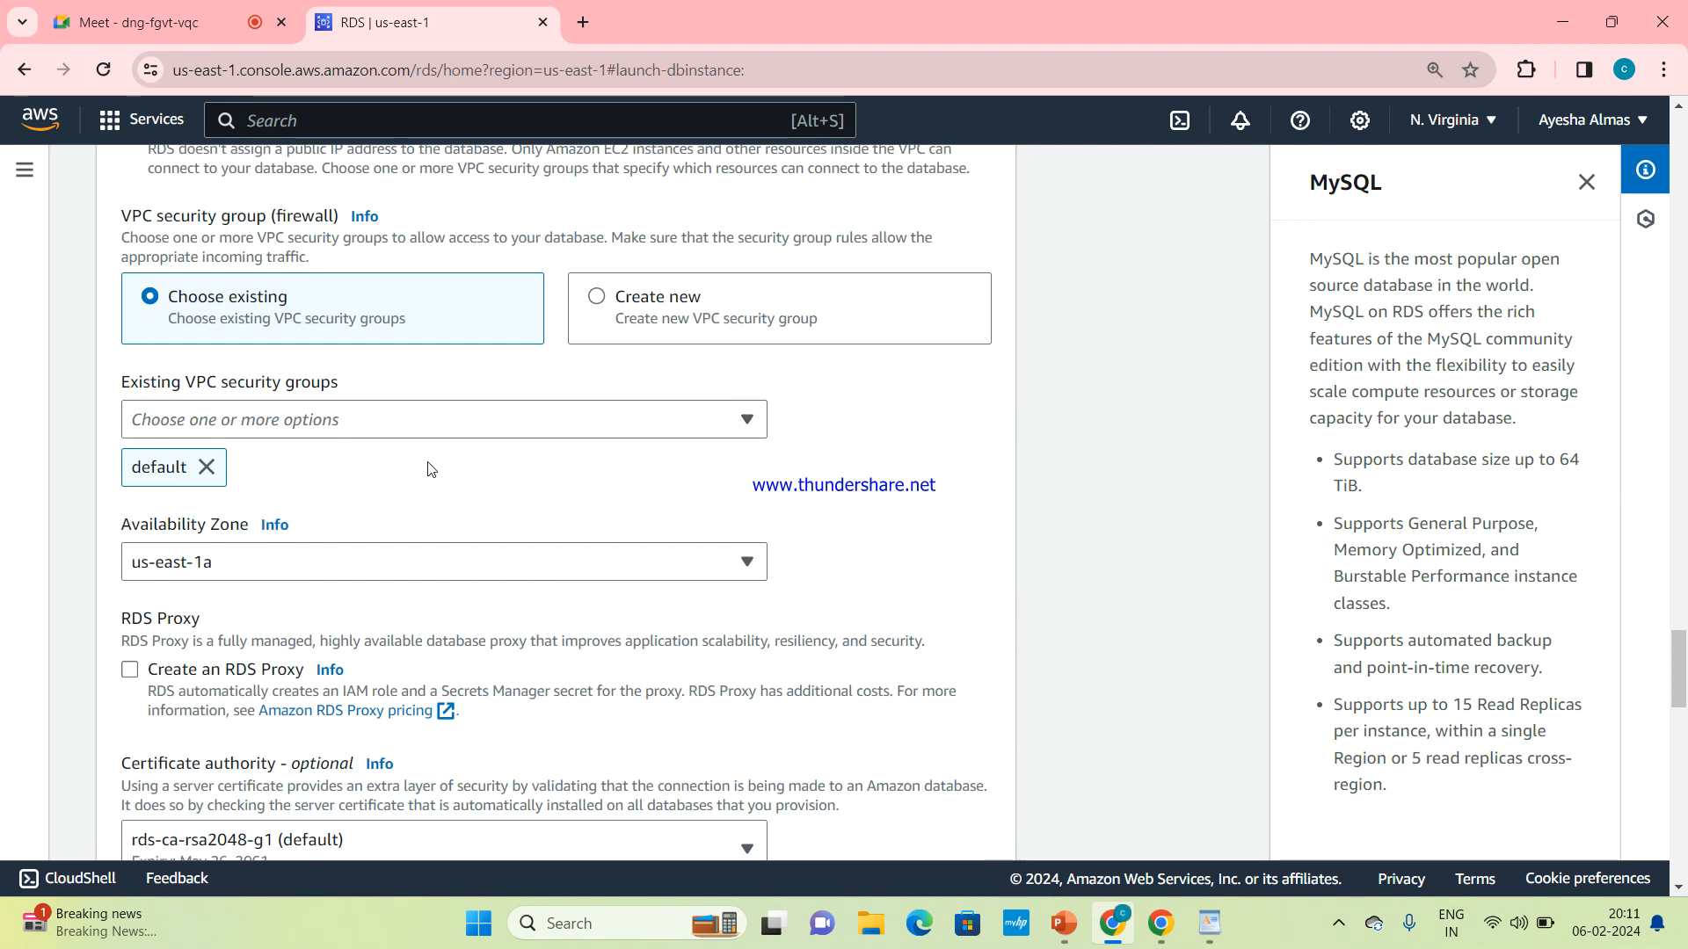
pyautogui.scroll(-2, 429, 468)
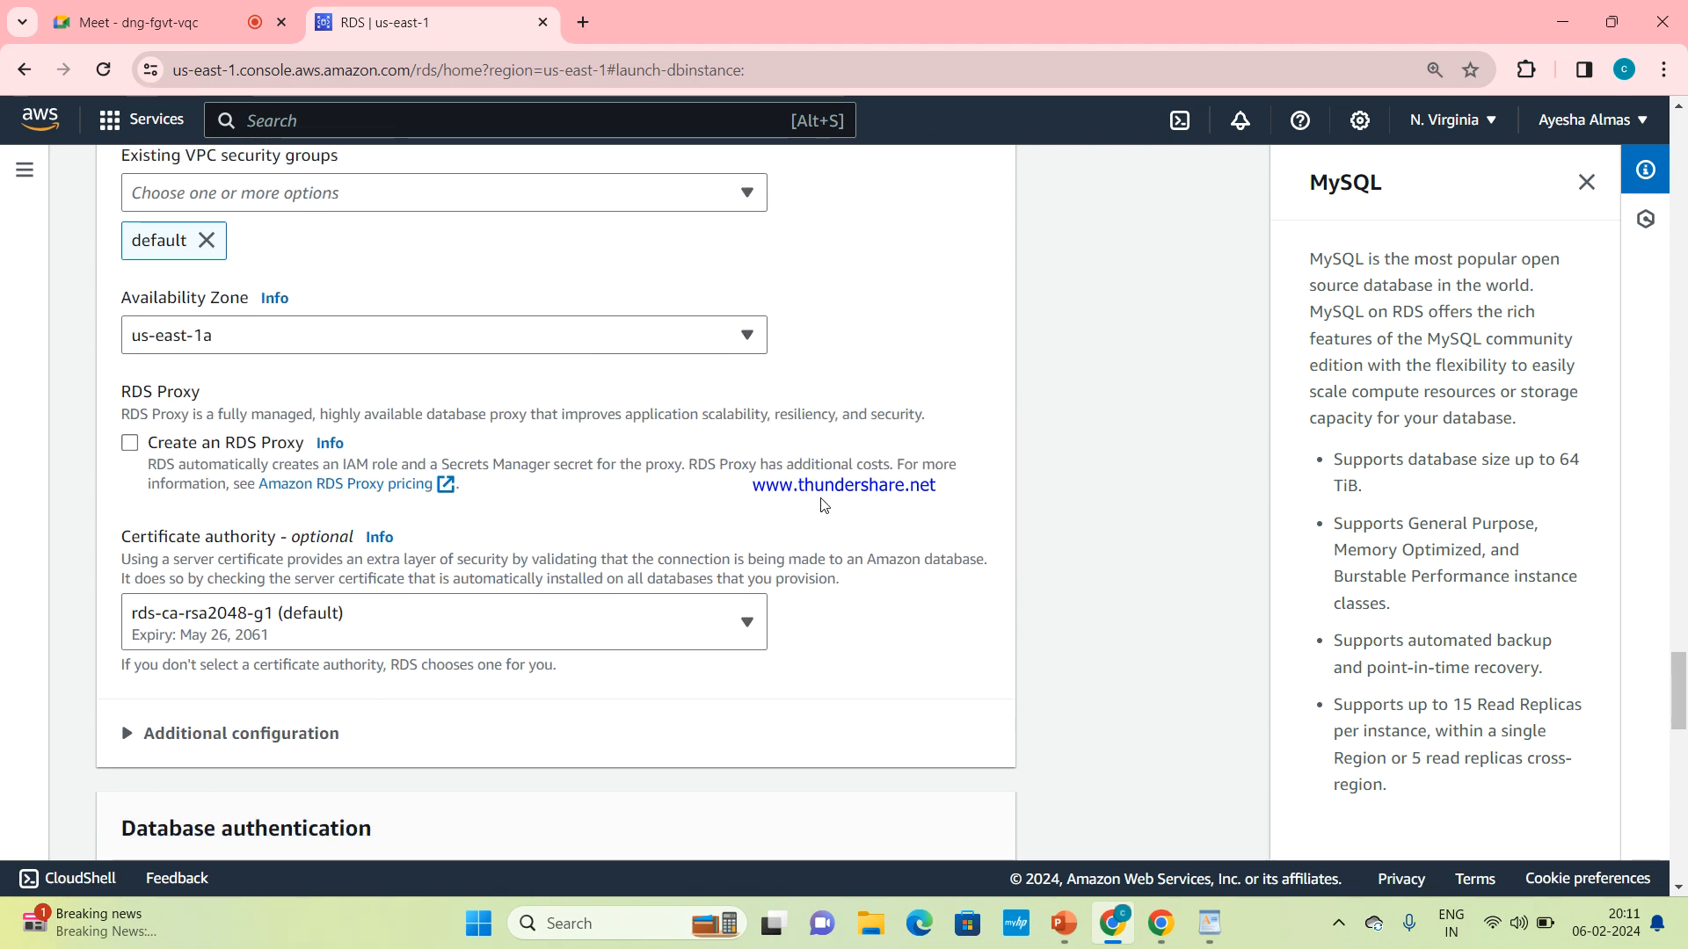
# Create the database, dismiss the suggested add-ons for mydbinstance, and refresh the Databases list
pyautogui.scroll(-15, 822, 515)
pyautogui.click(938, 837)
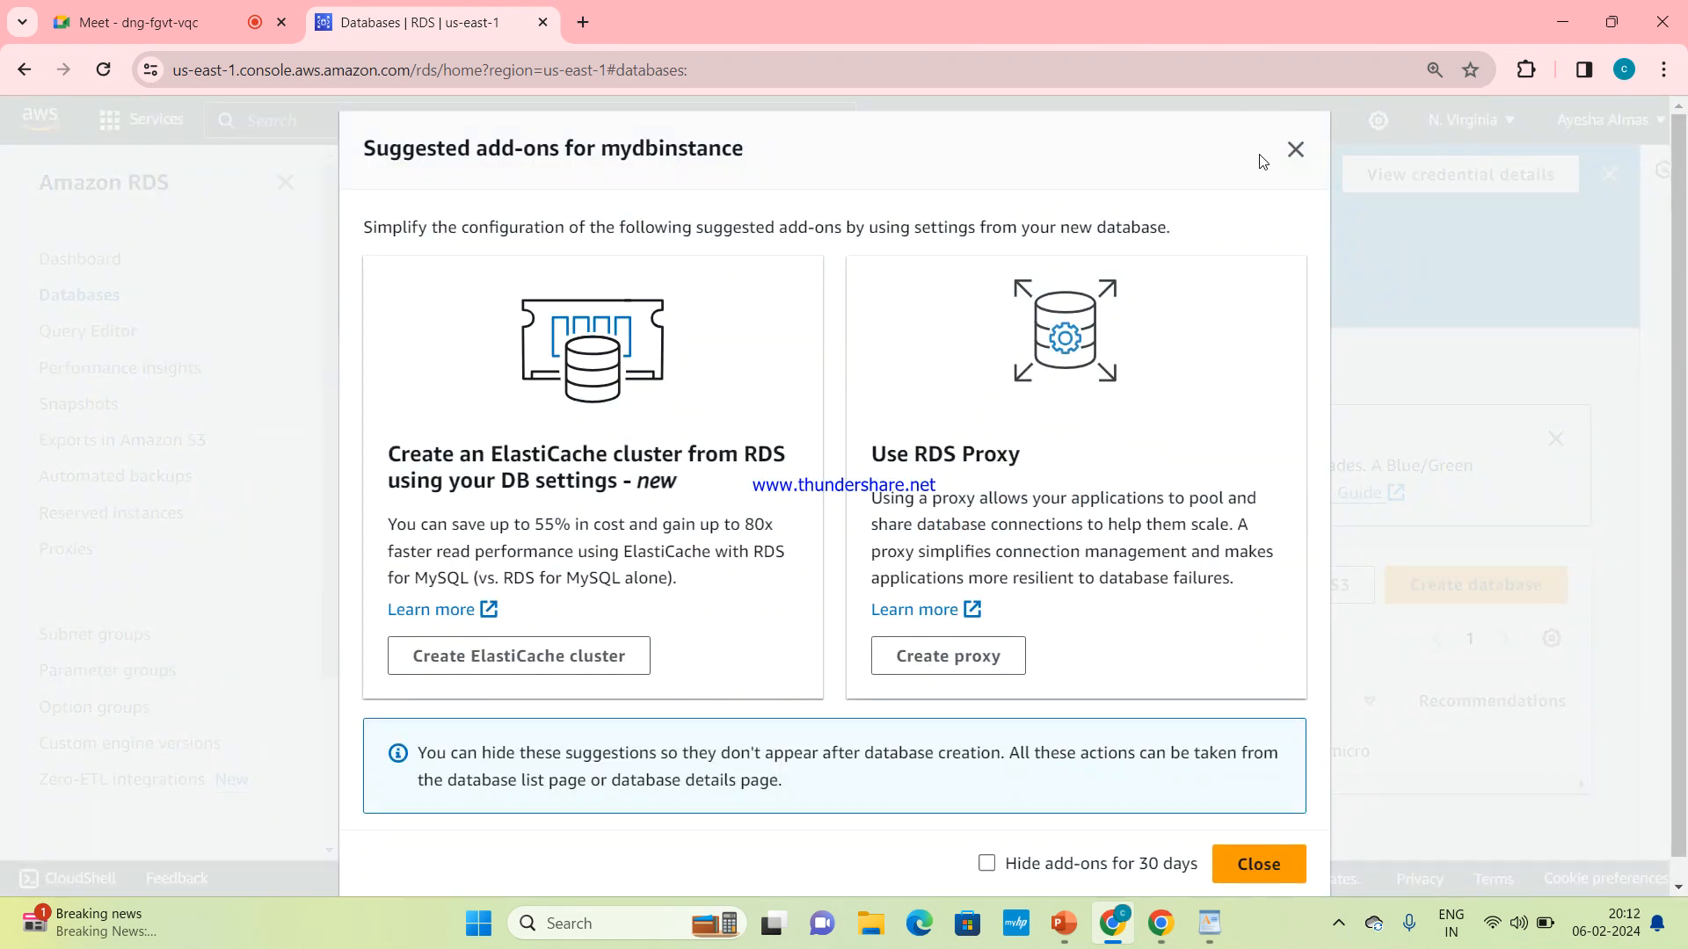
pyautogui.click(1296, 158)
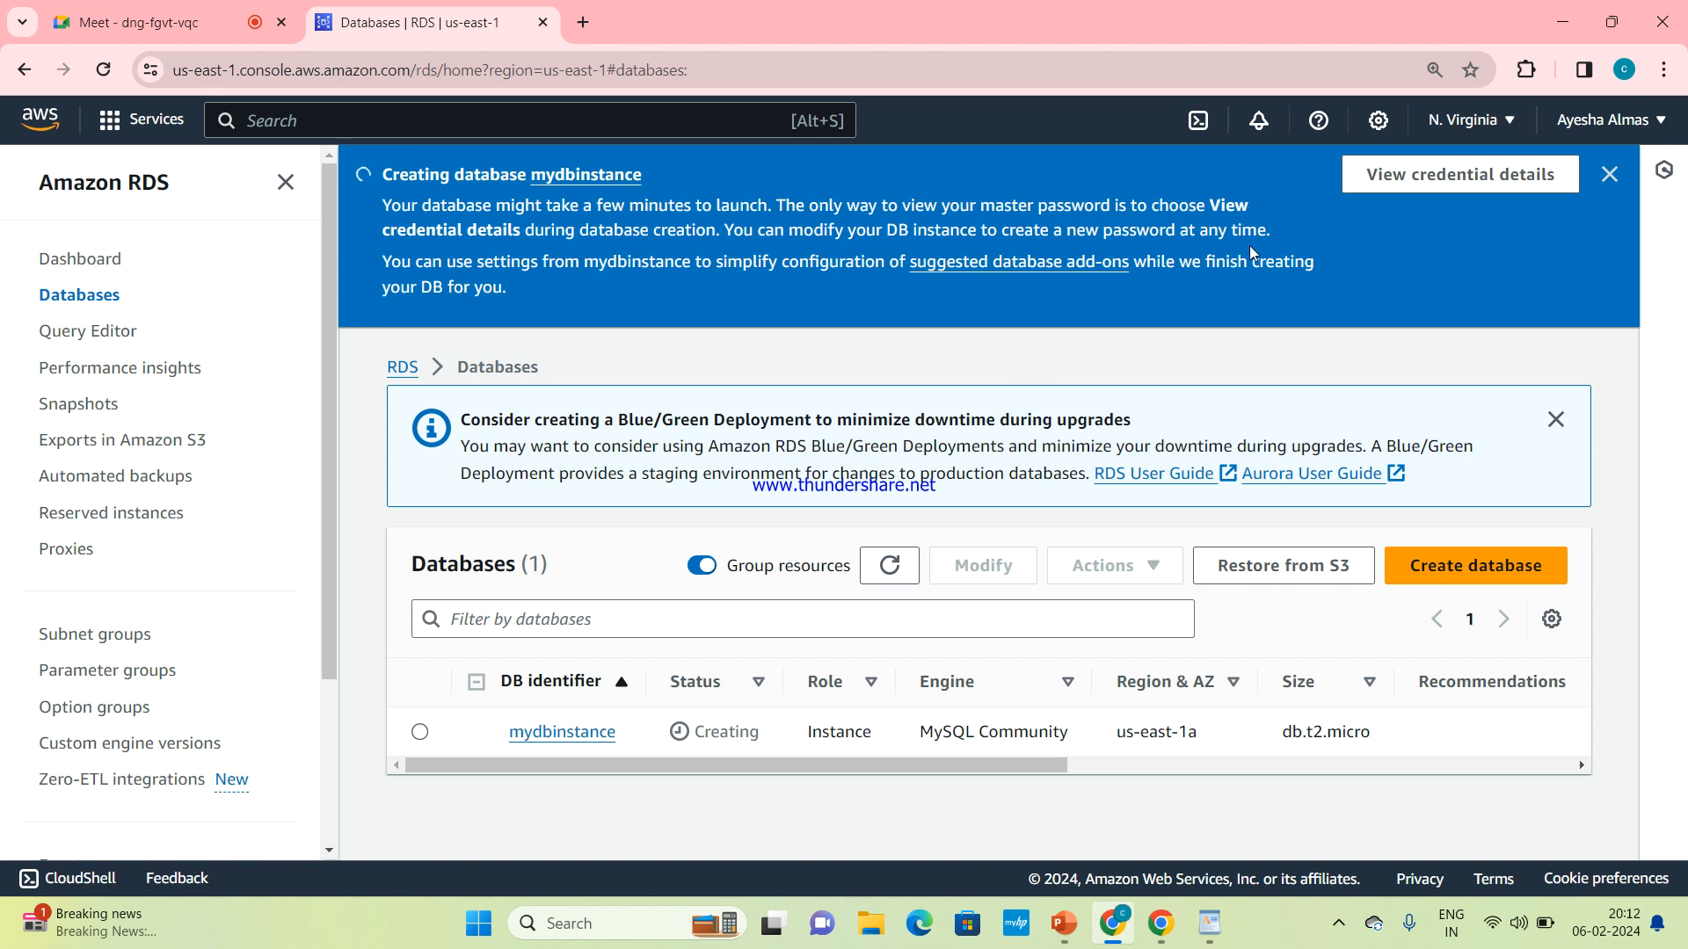
pyautogui.click(890, 571)
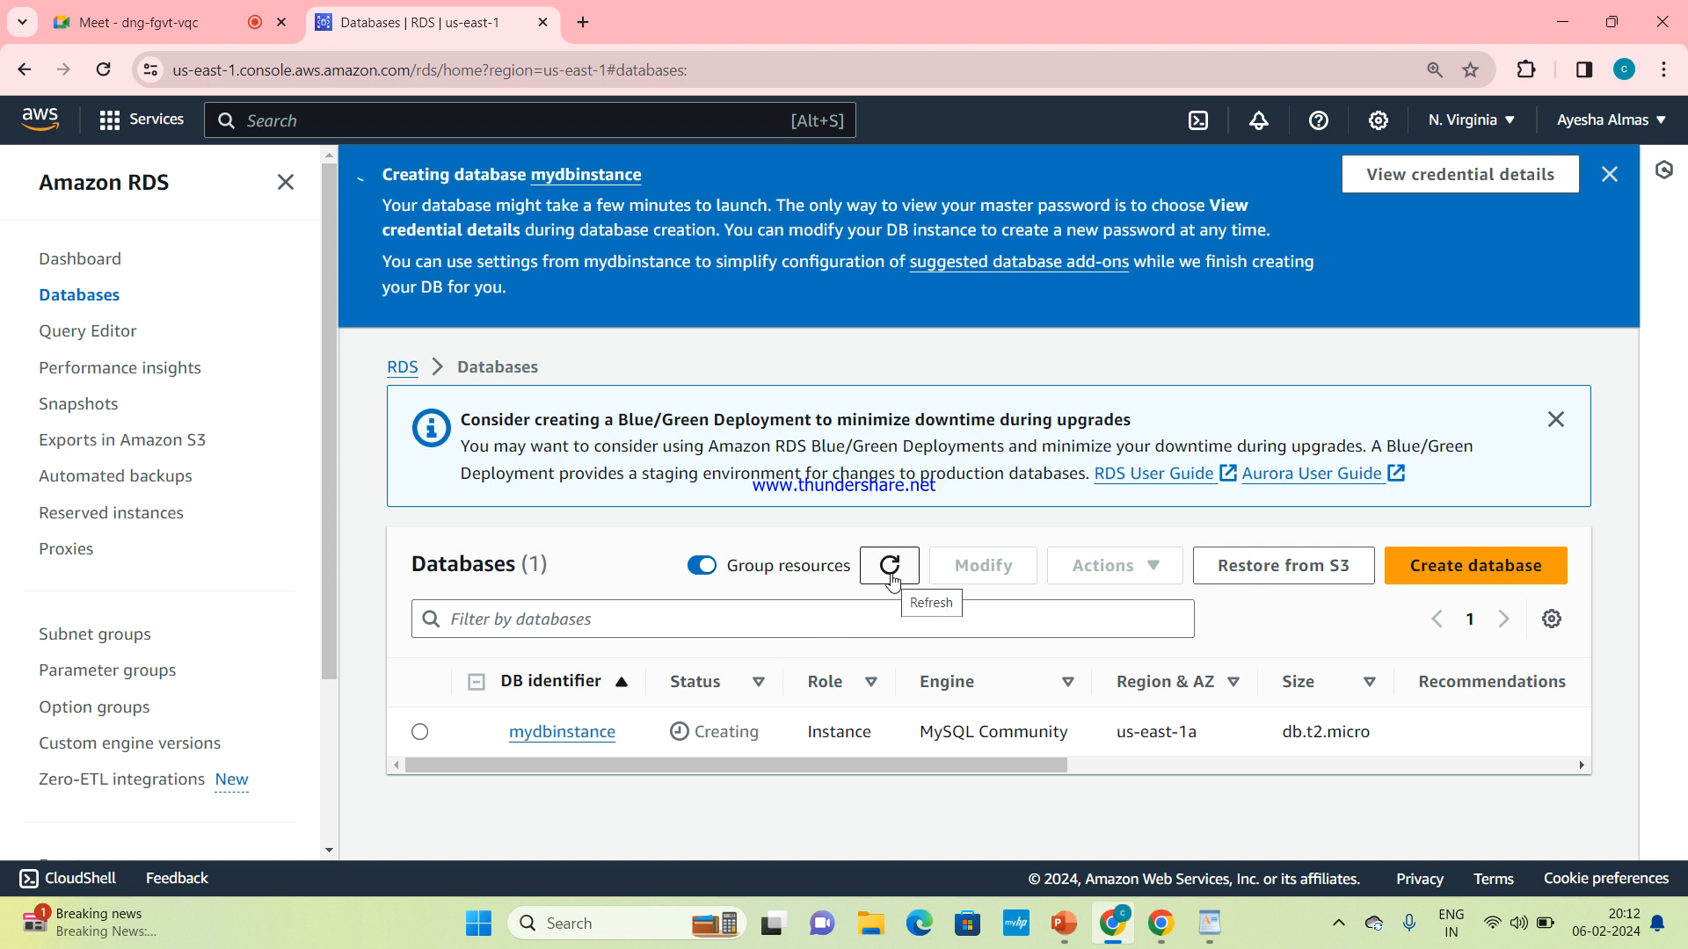
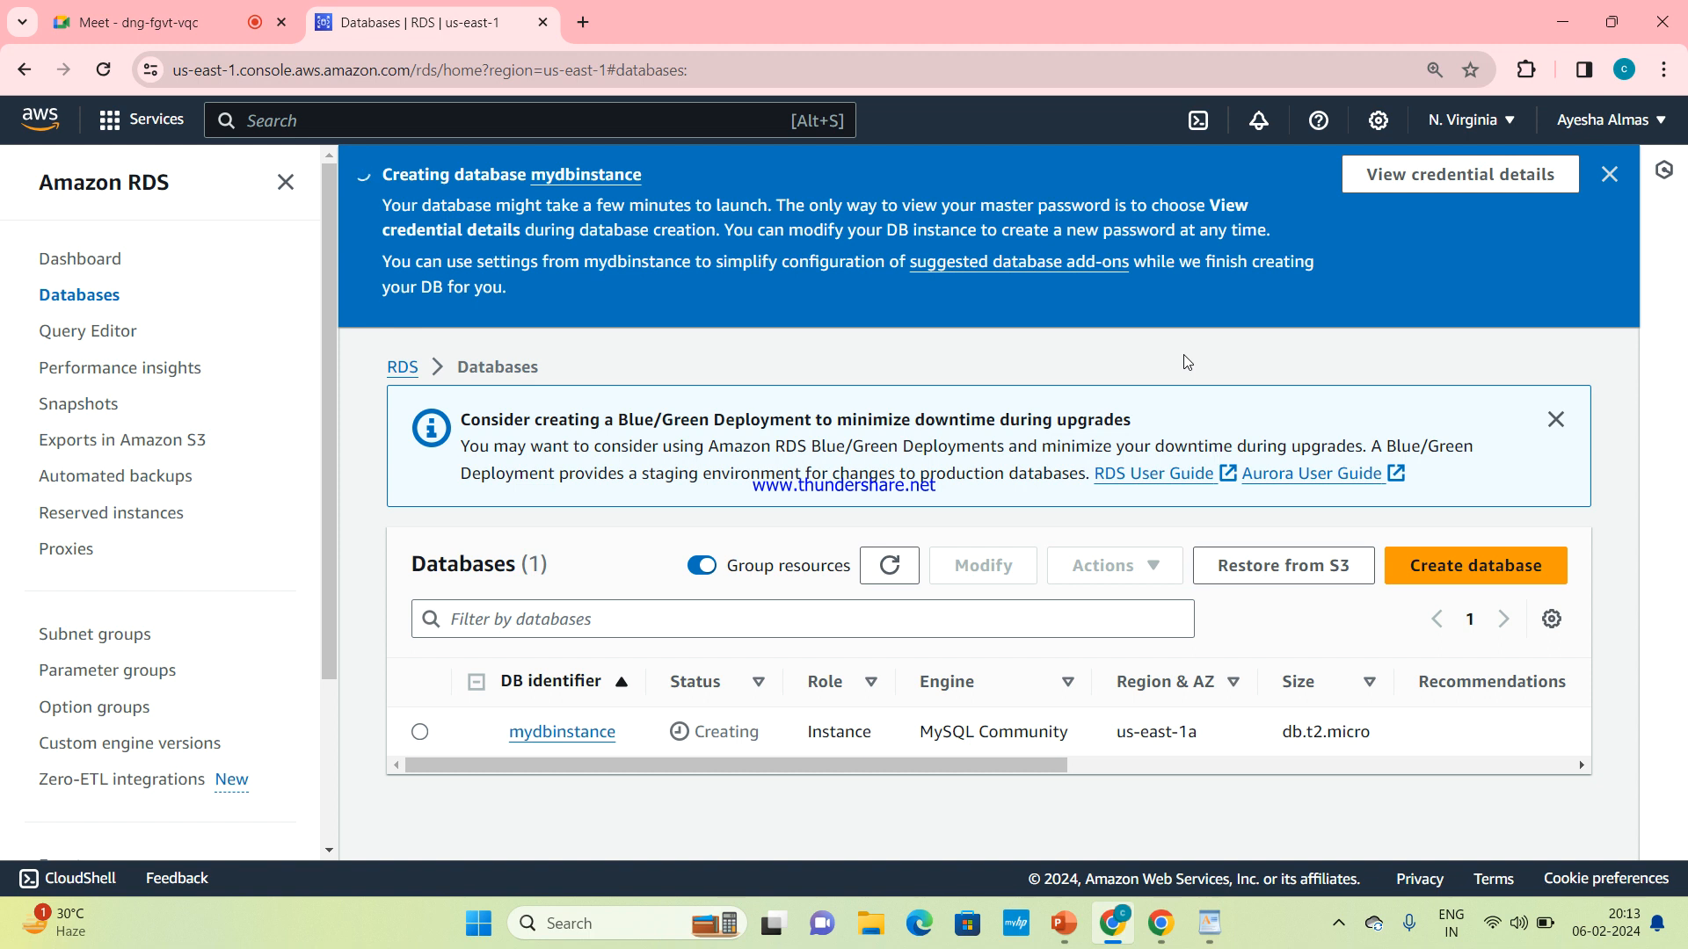
pyautogui.click(1338, 924)
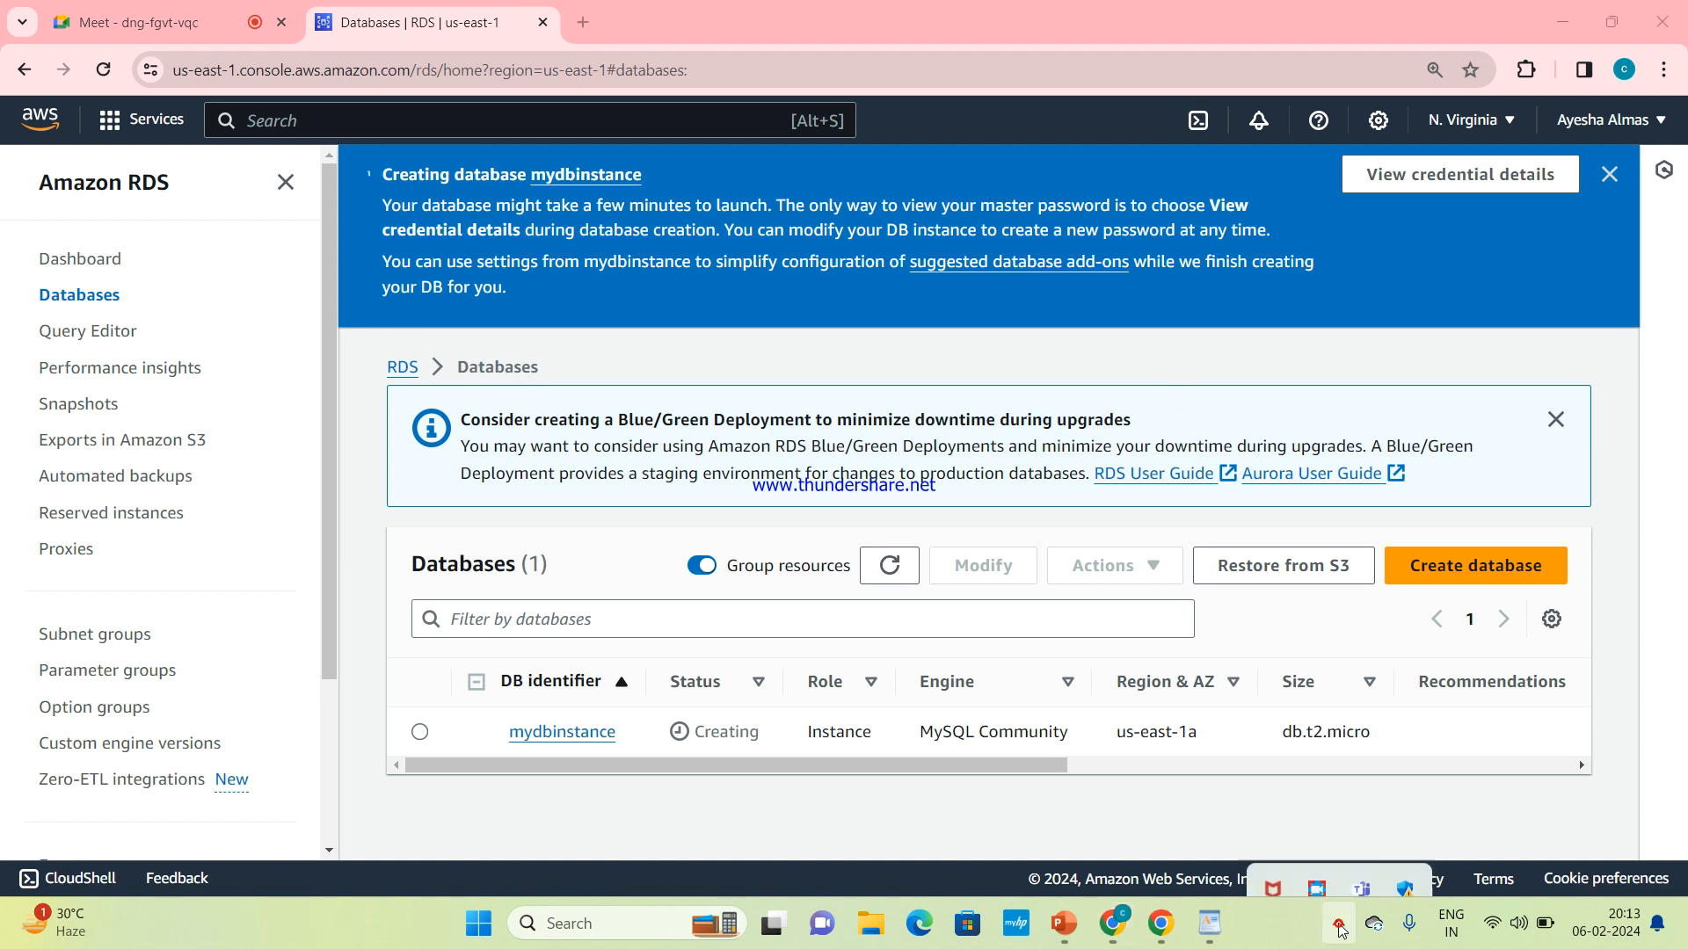
pyautogui.click(1316, 857)
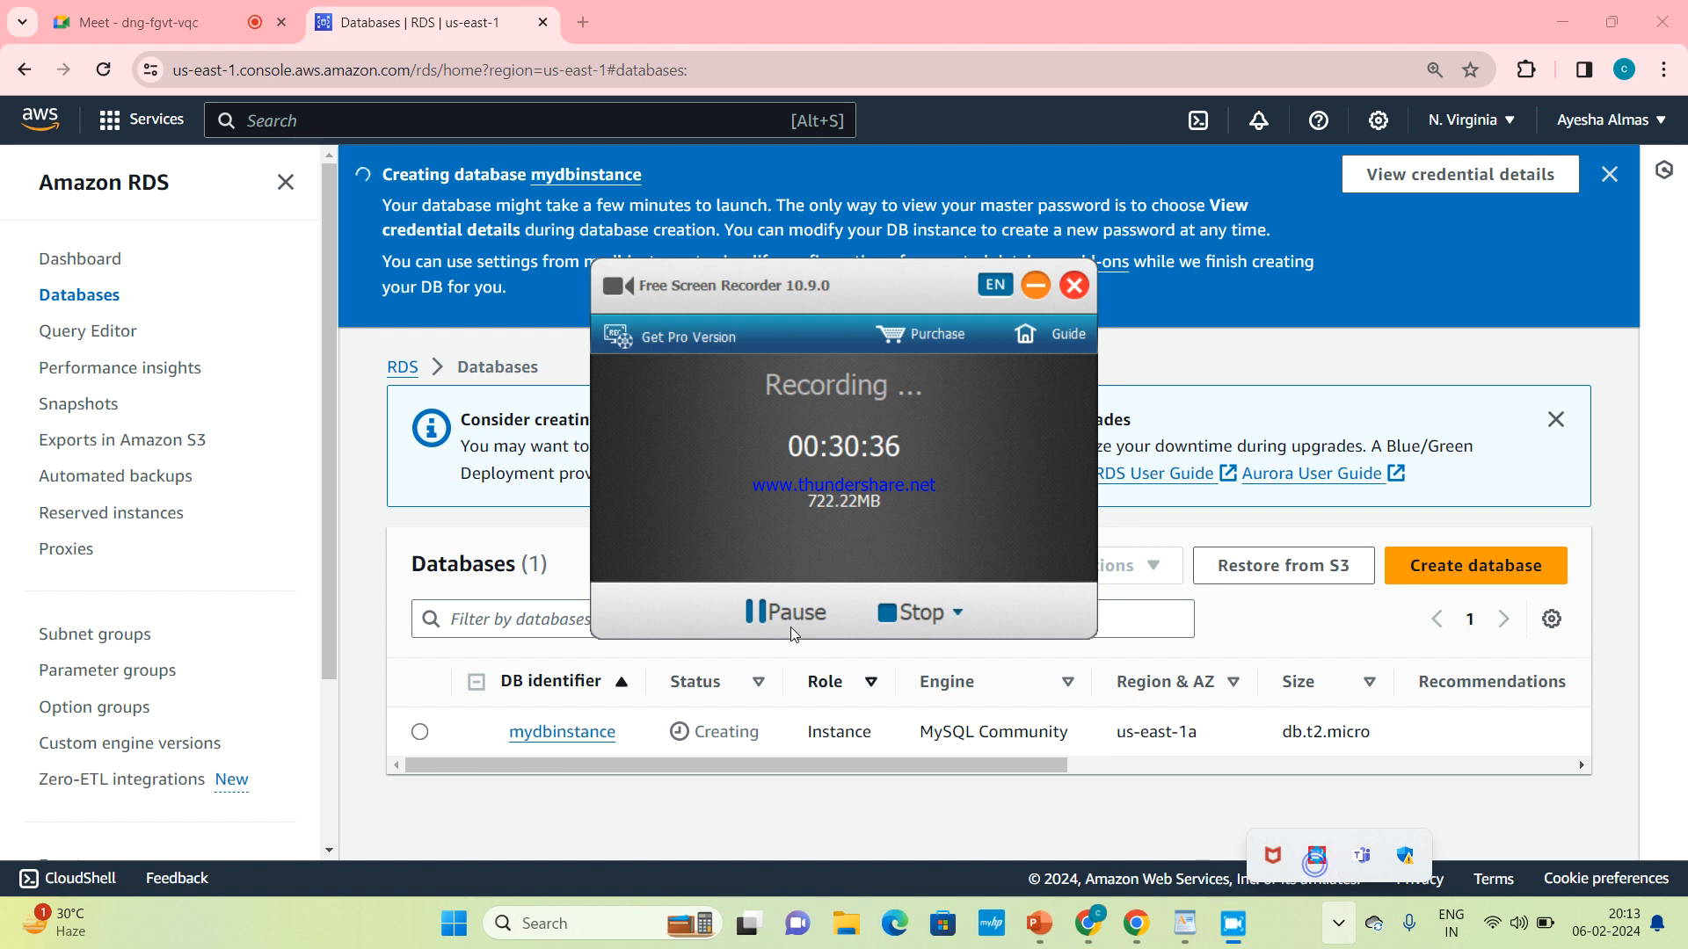
pyautogui.click(761, 612)
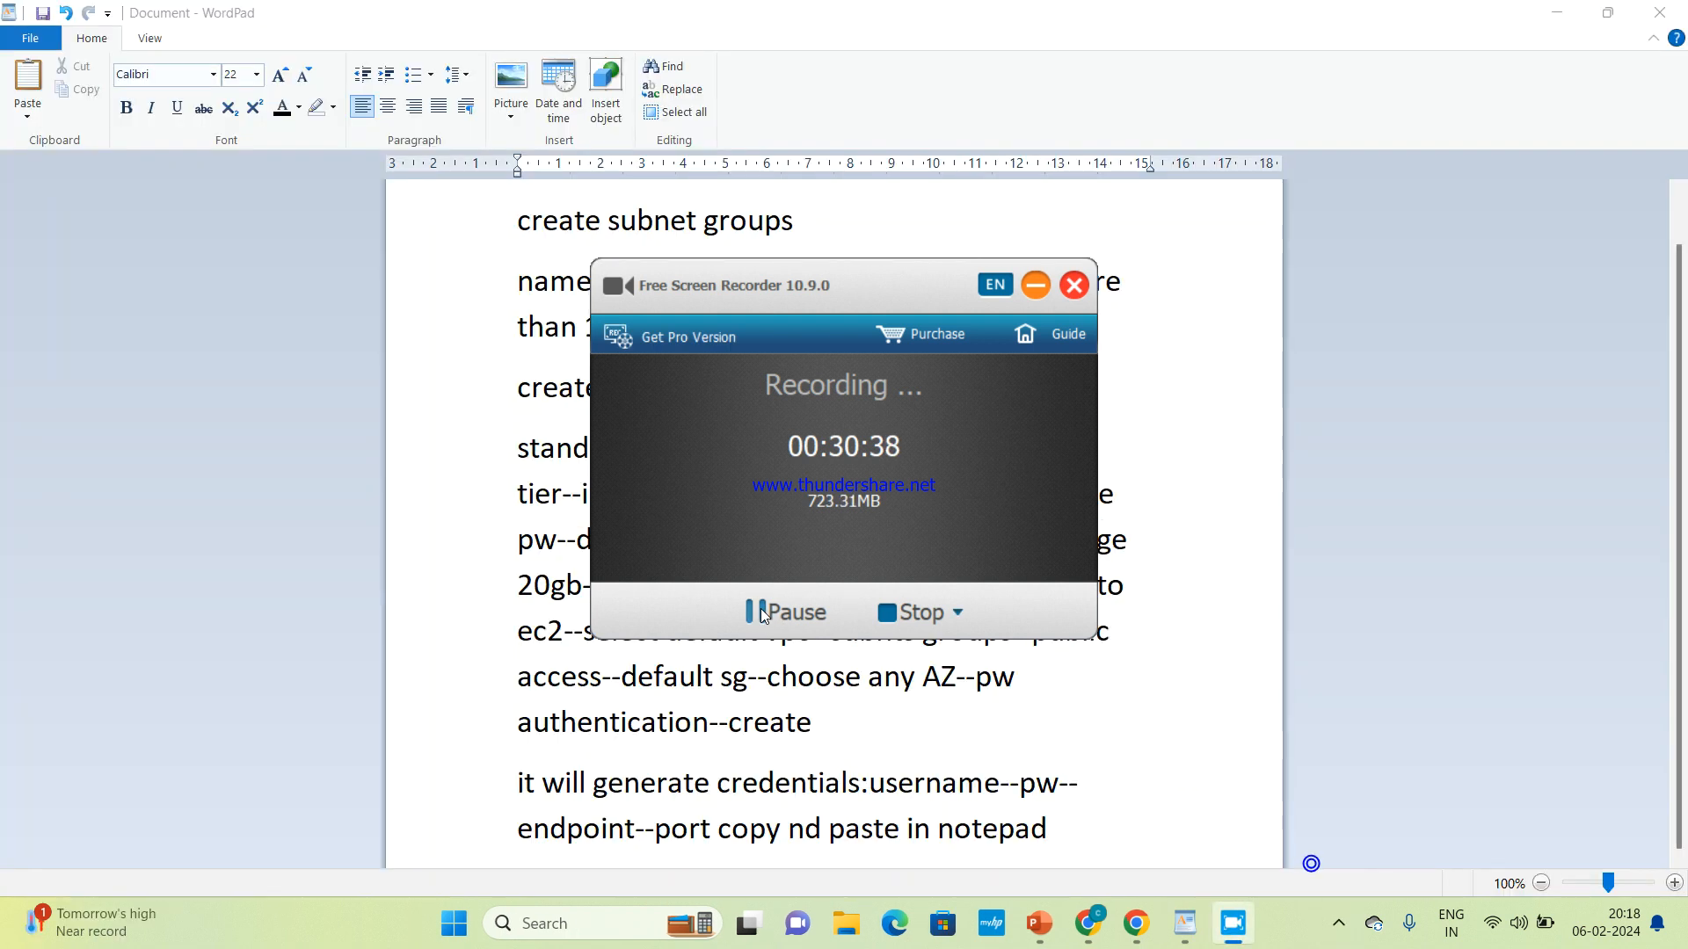
pyautogui.click(1036, 287)
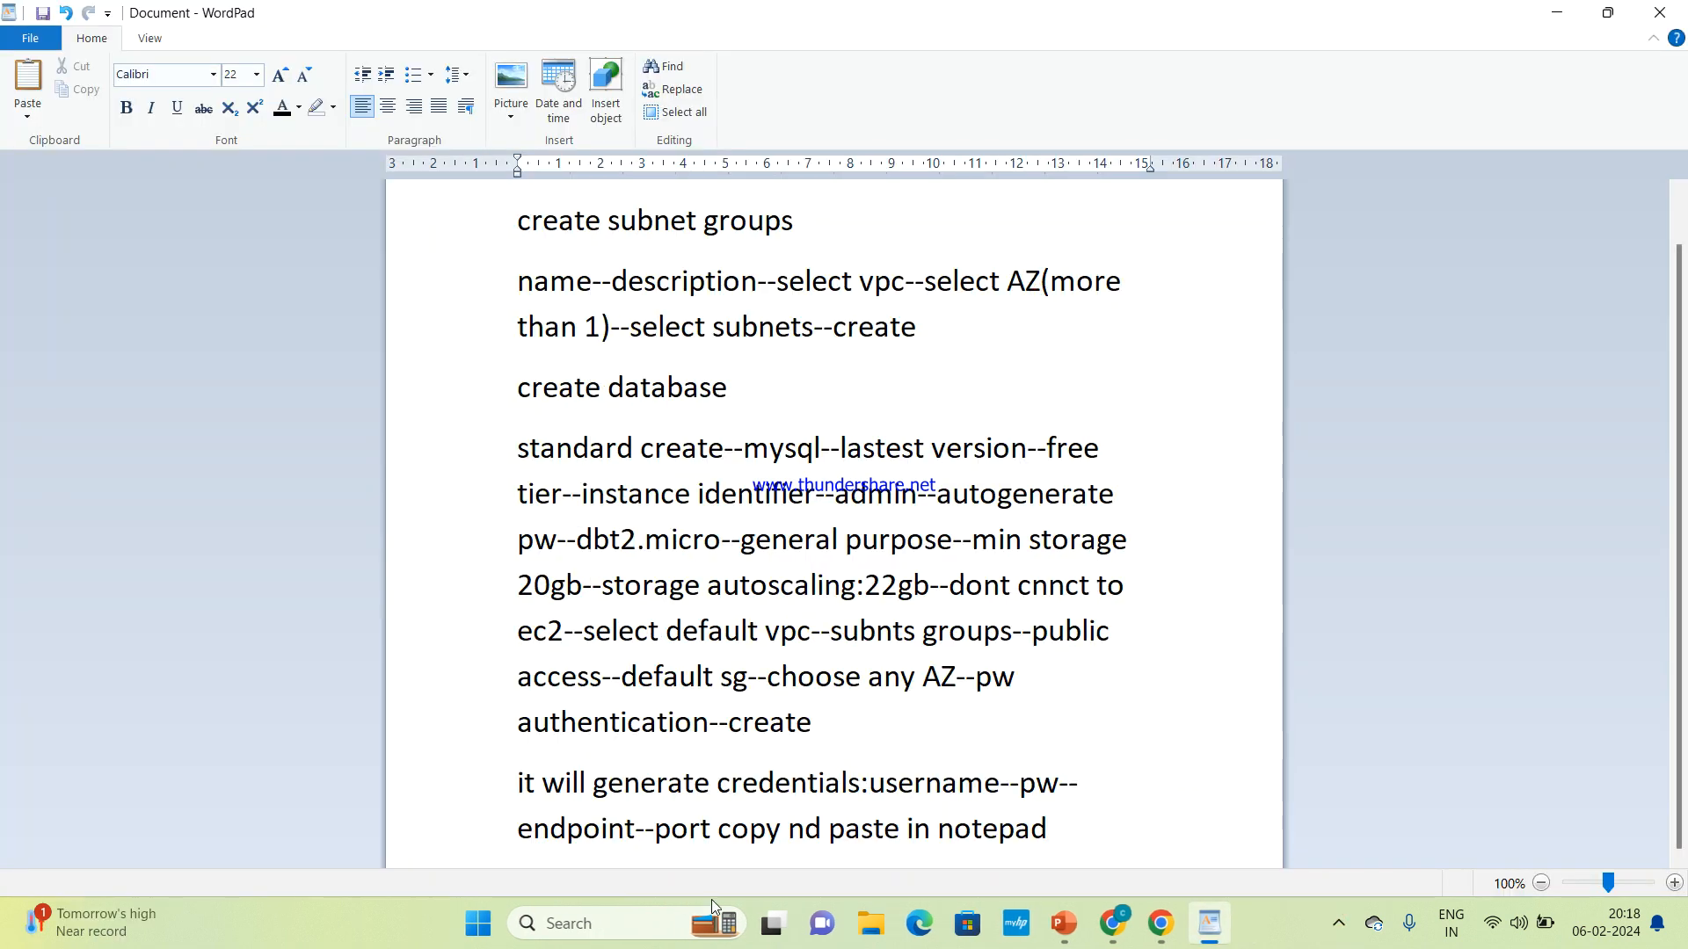
# Remove the word "port" from the last line of the lab notes in WordPad
pyautogui.click(718, 828)
pyautogui.press('BackSpace')
pyautogui.press('BackSpace')
pyautogui.press('BackSpace')
pyautogui.press('BackSpace')
pyautogui.press('BackSpace')
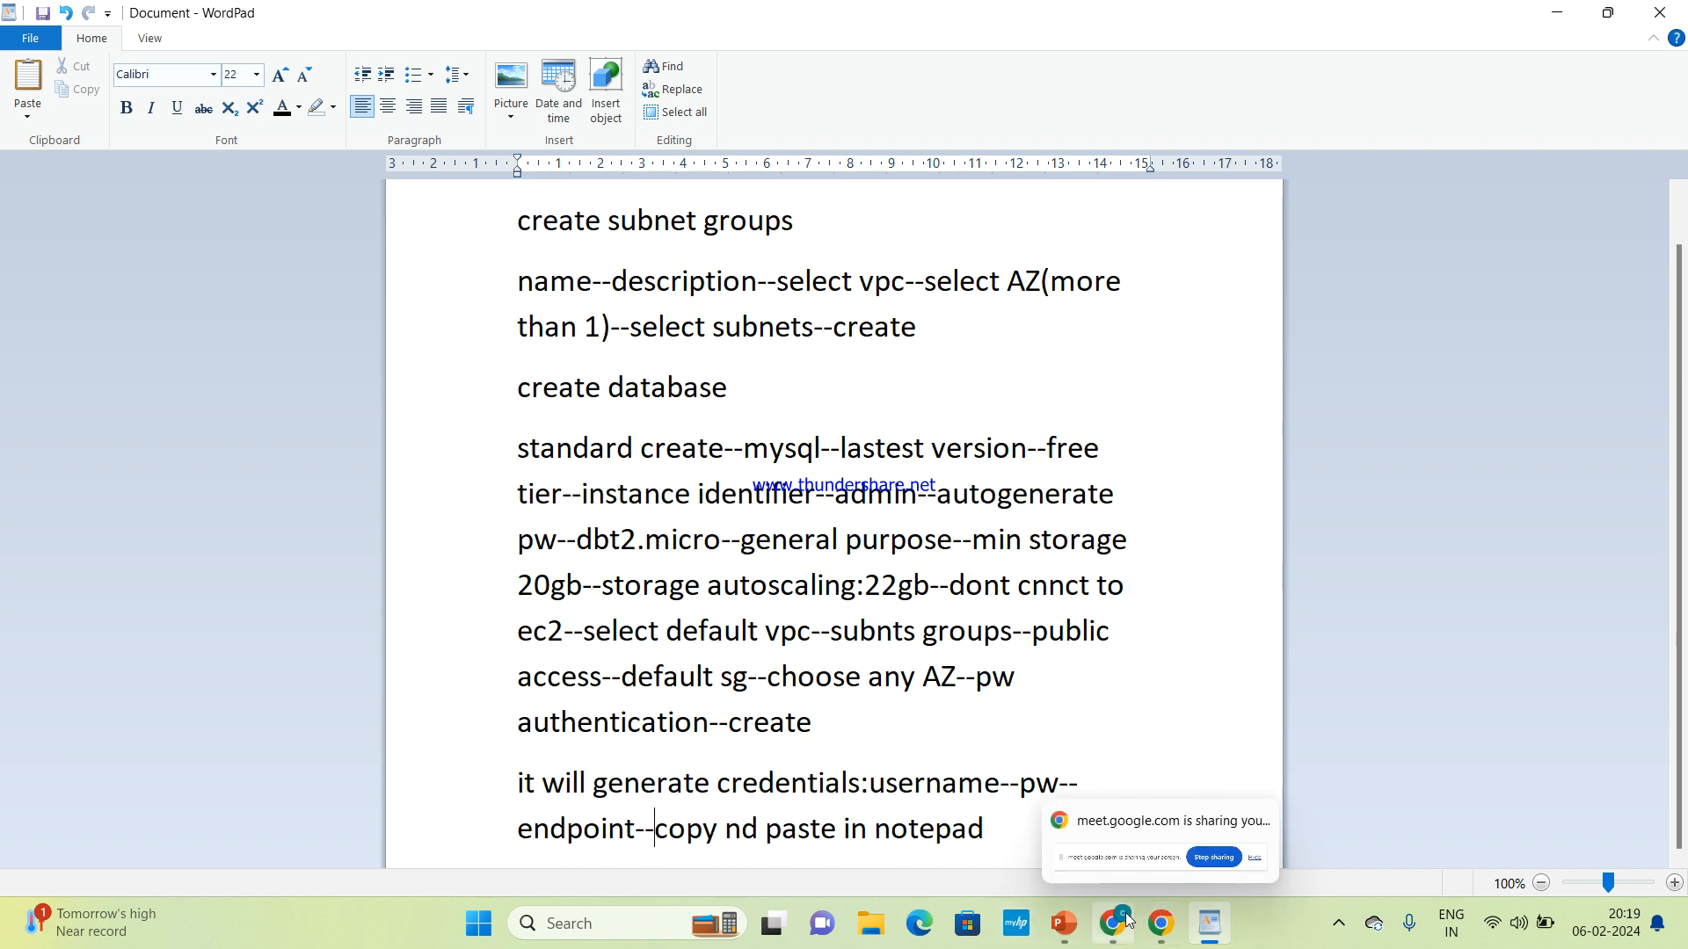
# Switch to Chrome and refresh the RDS Databases list to check the status of mydbinstance
pyautogui.click(1133, 852)
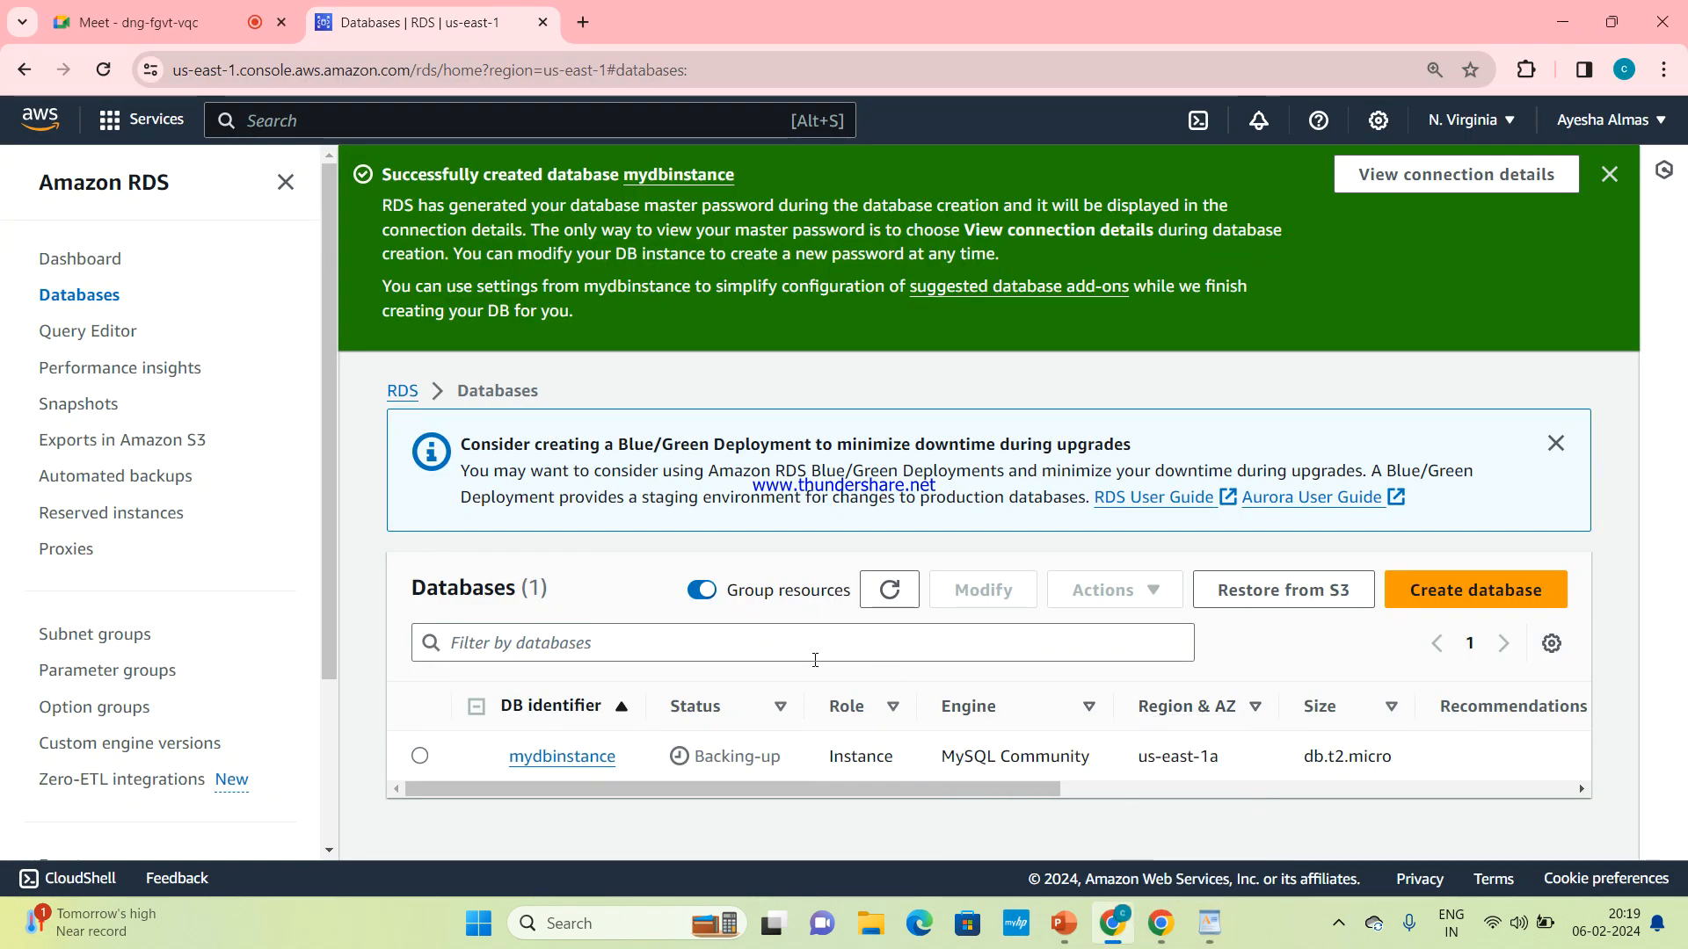
pyautogui.click(903, 590)
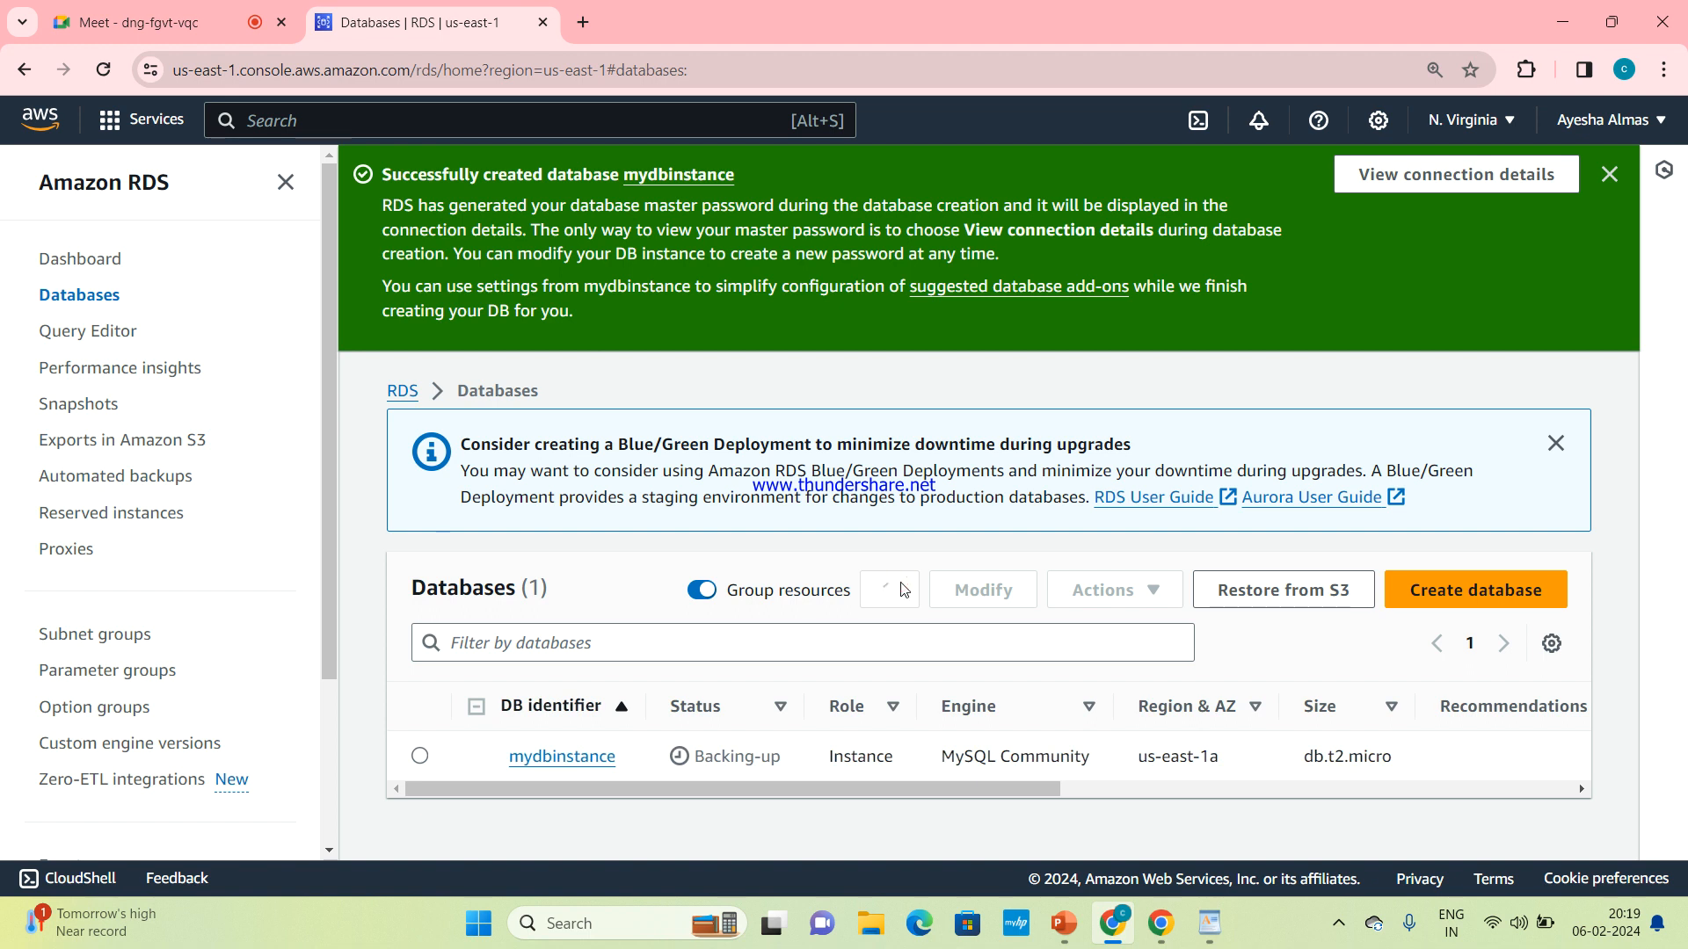
pyautogui.click(903, 590)
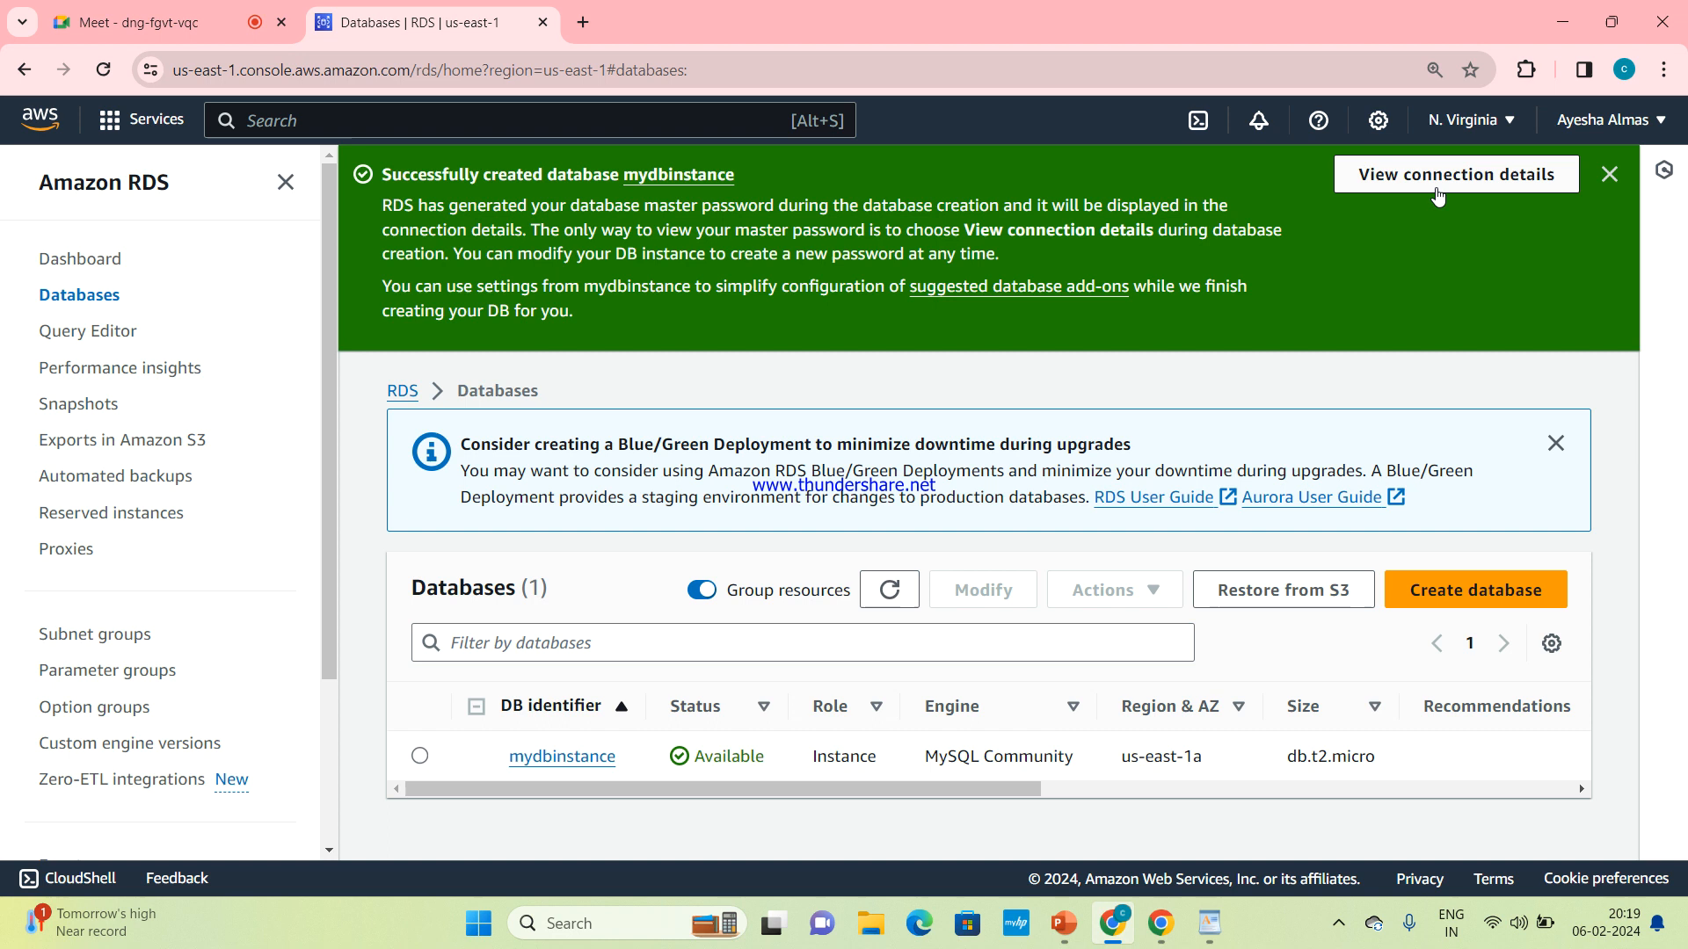
pyautogui.click(1339, 927)
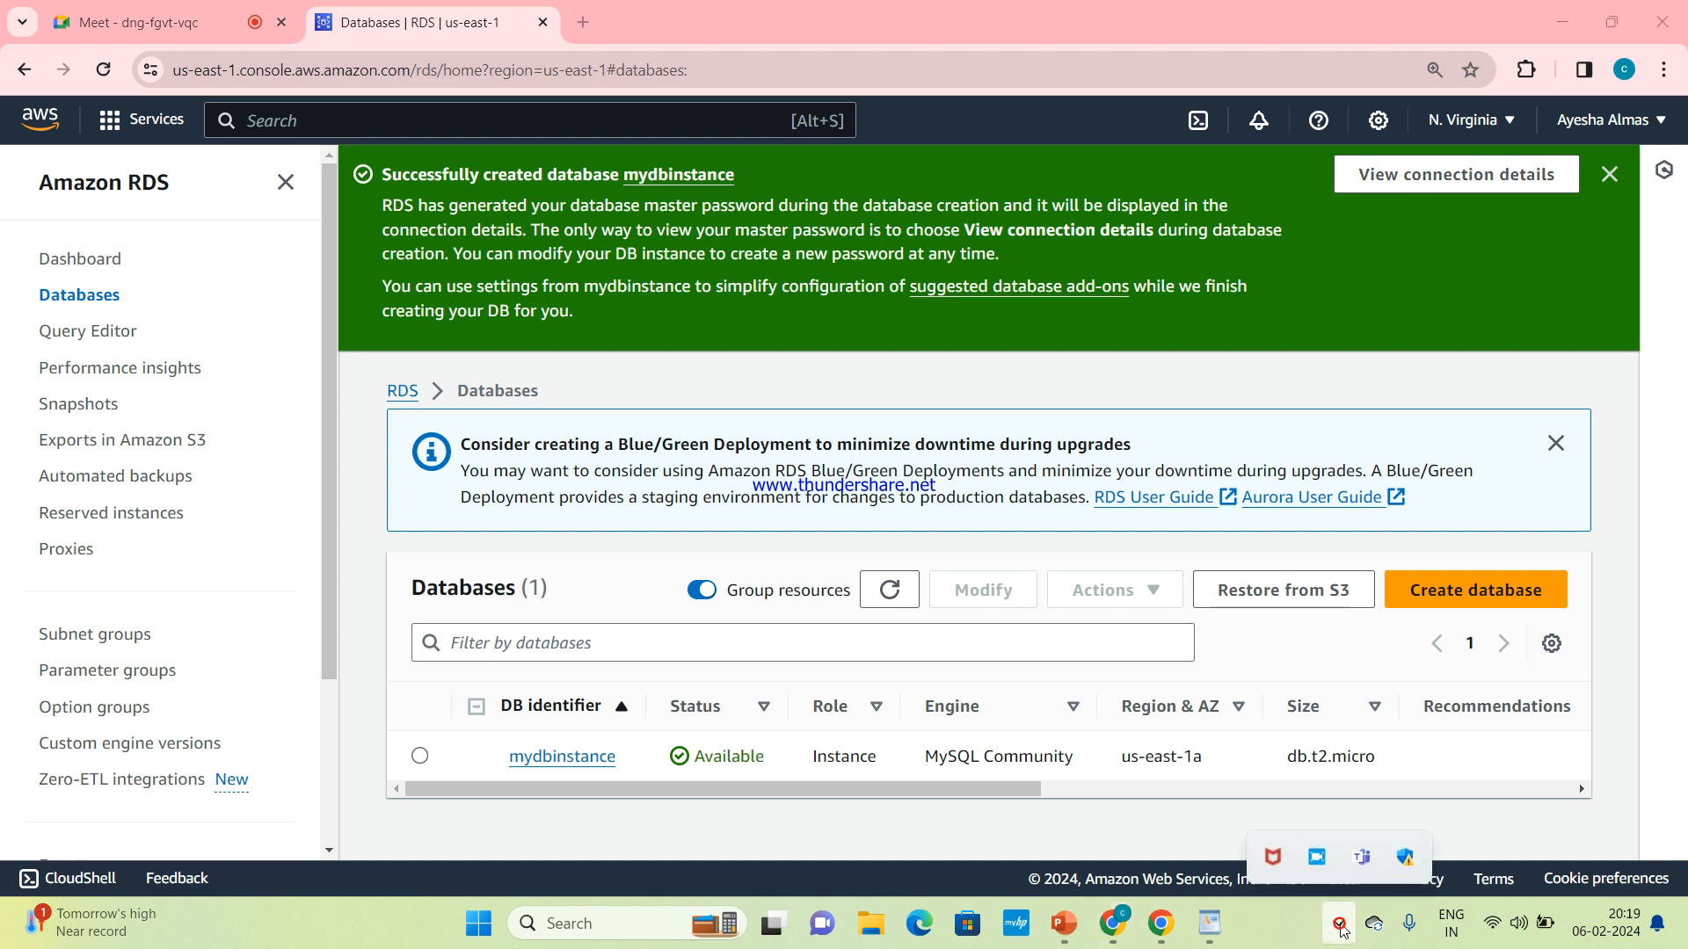
pyautogui.click(1318, 854)
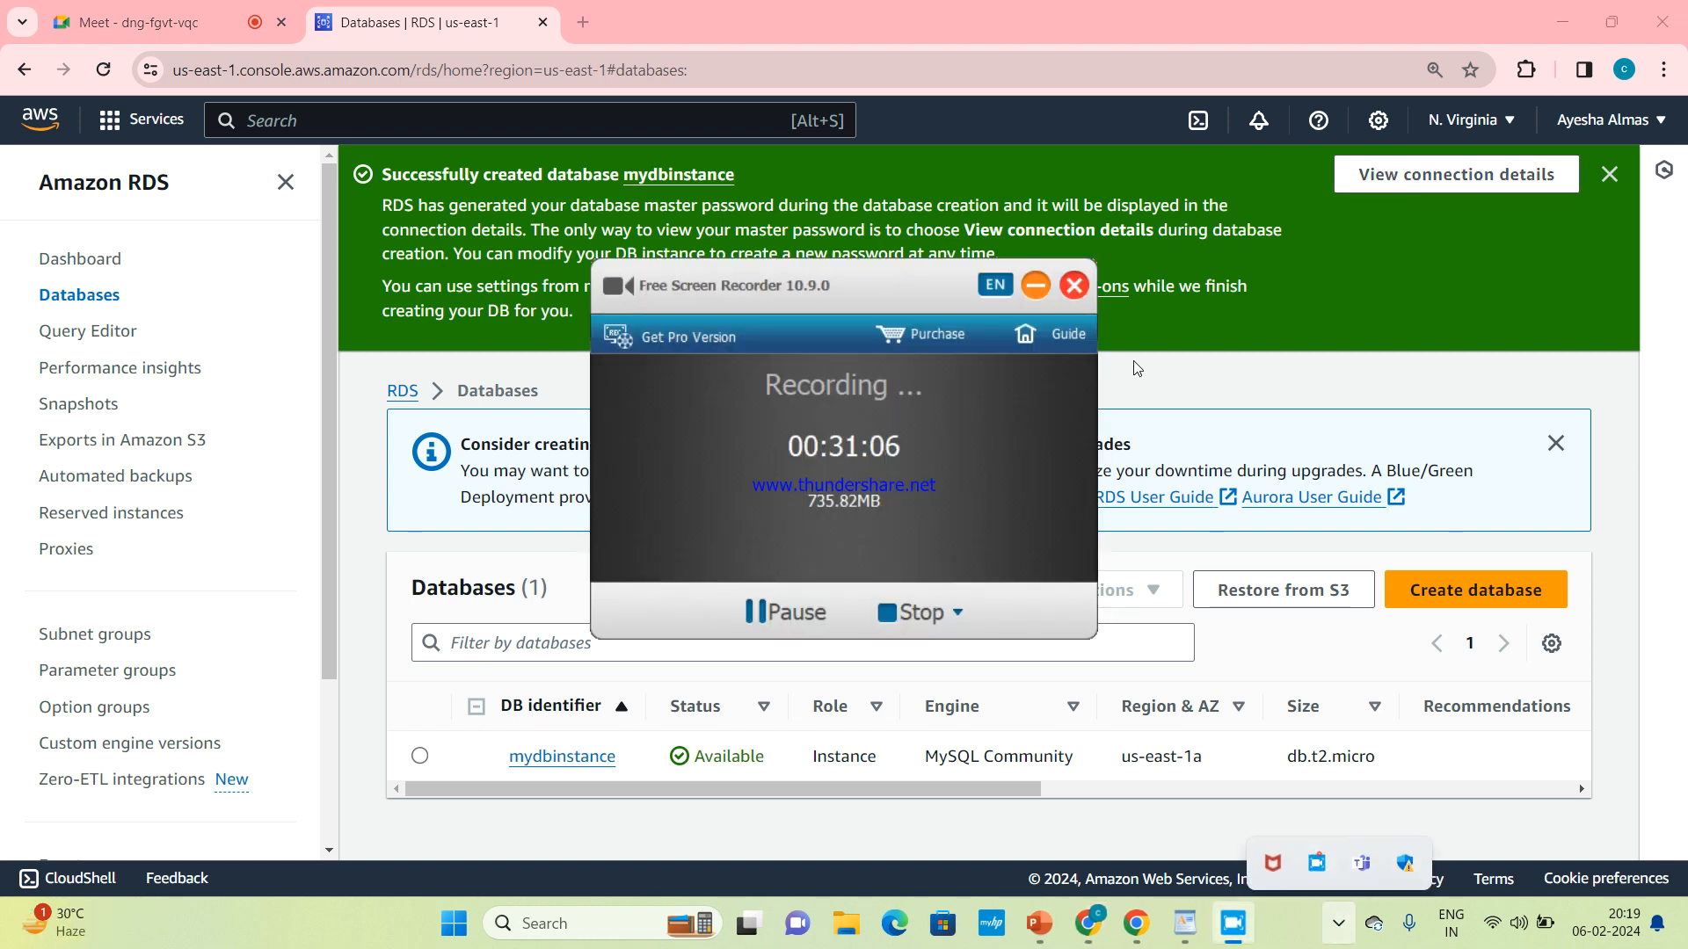
pyautogui.click(1037, 285)
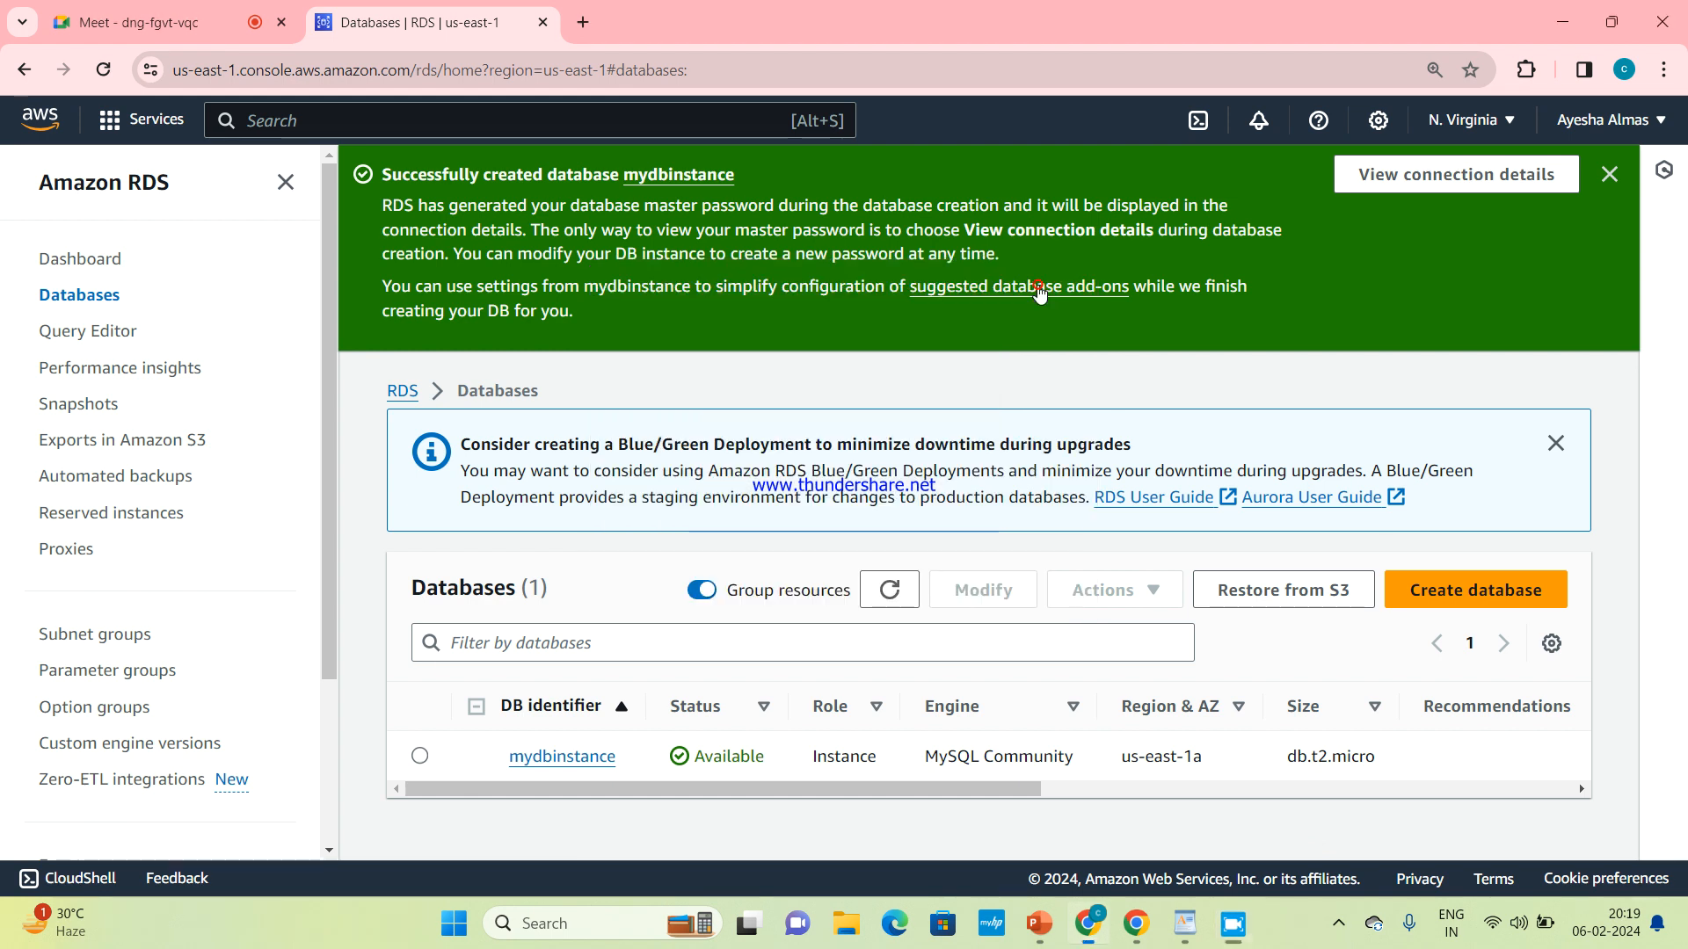
# Copy the master password from mydbinstance's connection details and paste it into a new Notepad document, labelled "pw"
pyautogui.click(1403, 179)
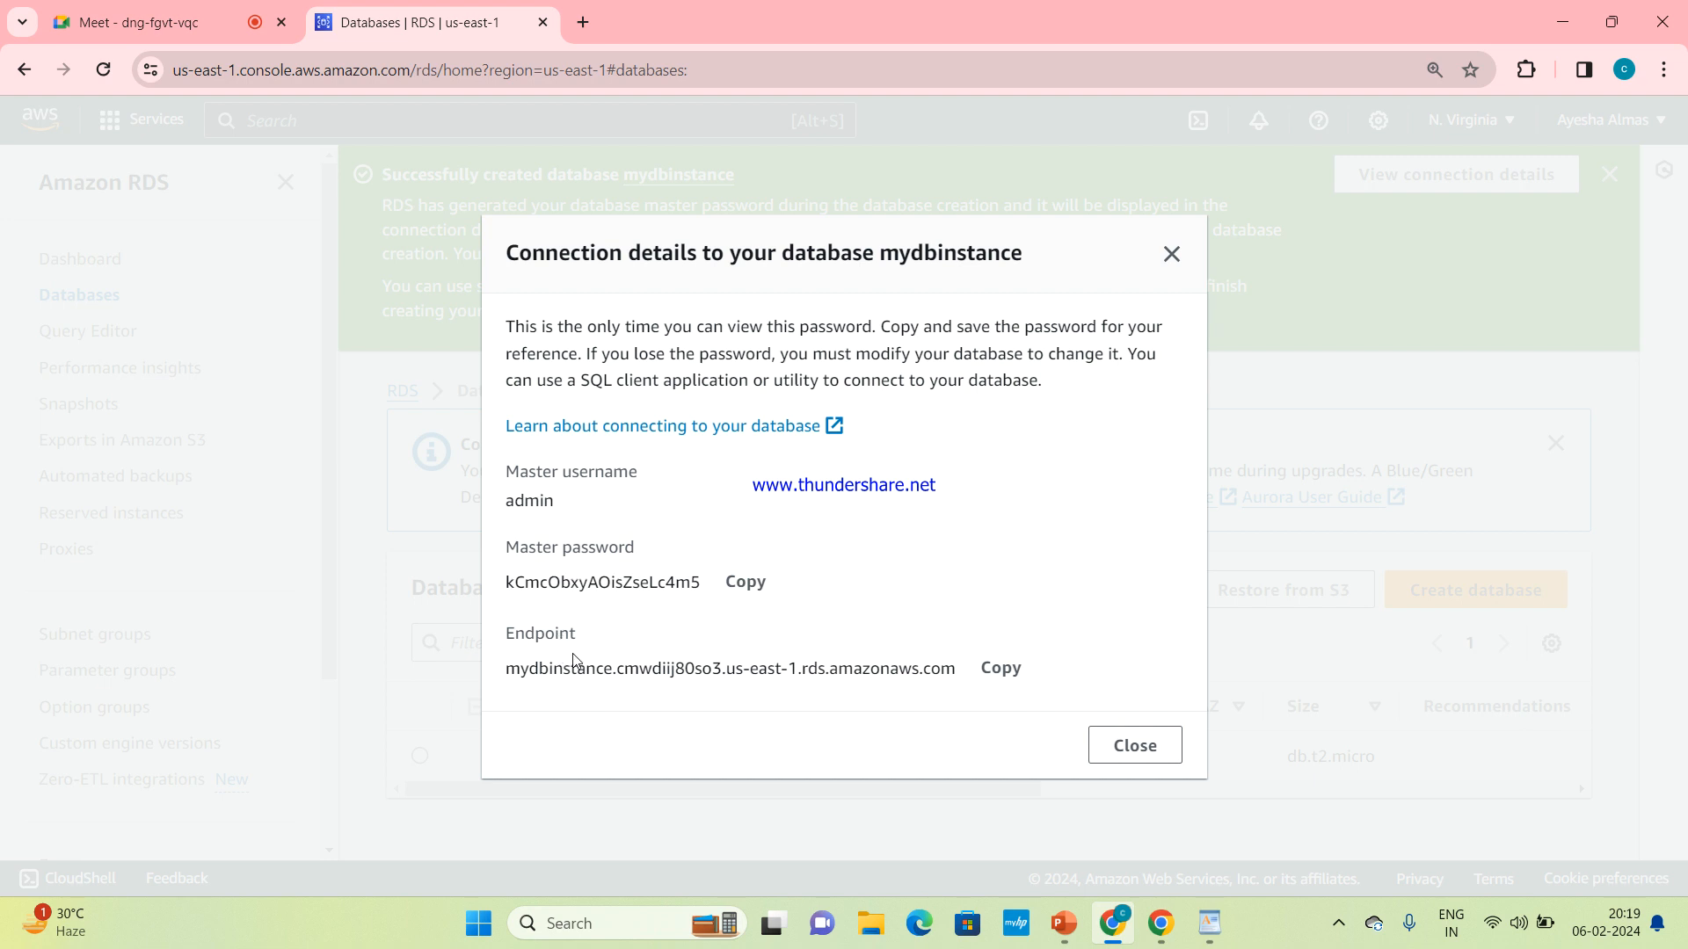
pyautogui.click(730, 587)
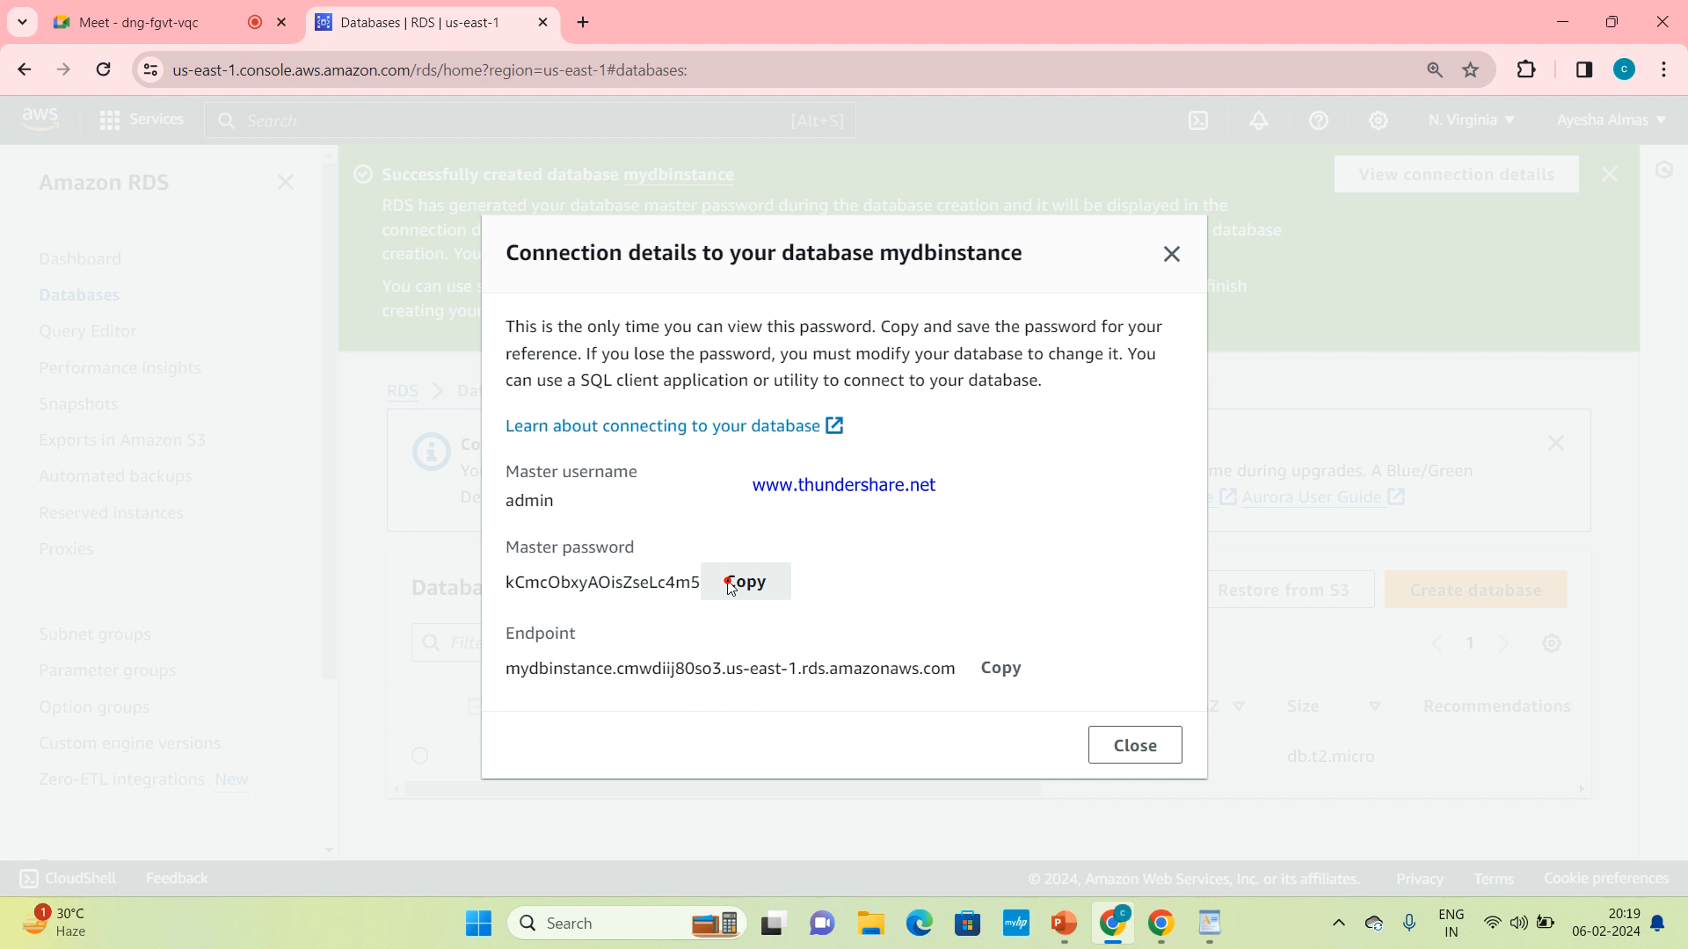
pyautogui.click(582, 923)
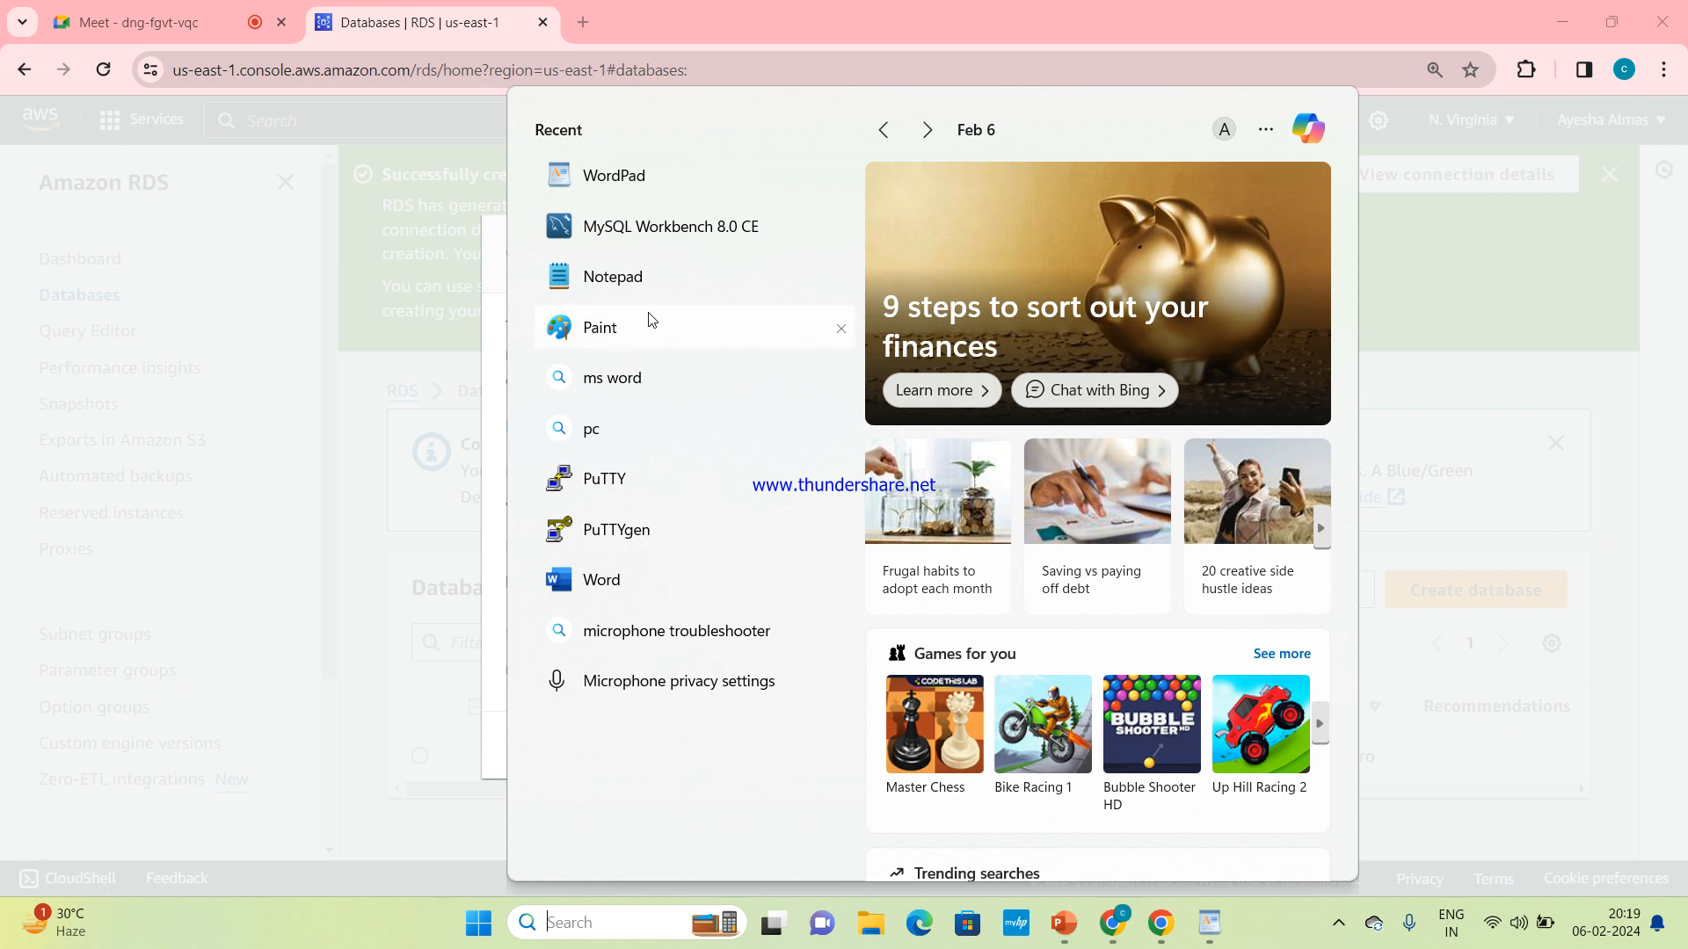
pyautogui.click(674, 274)
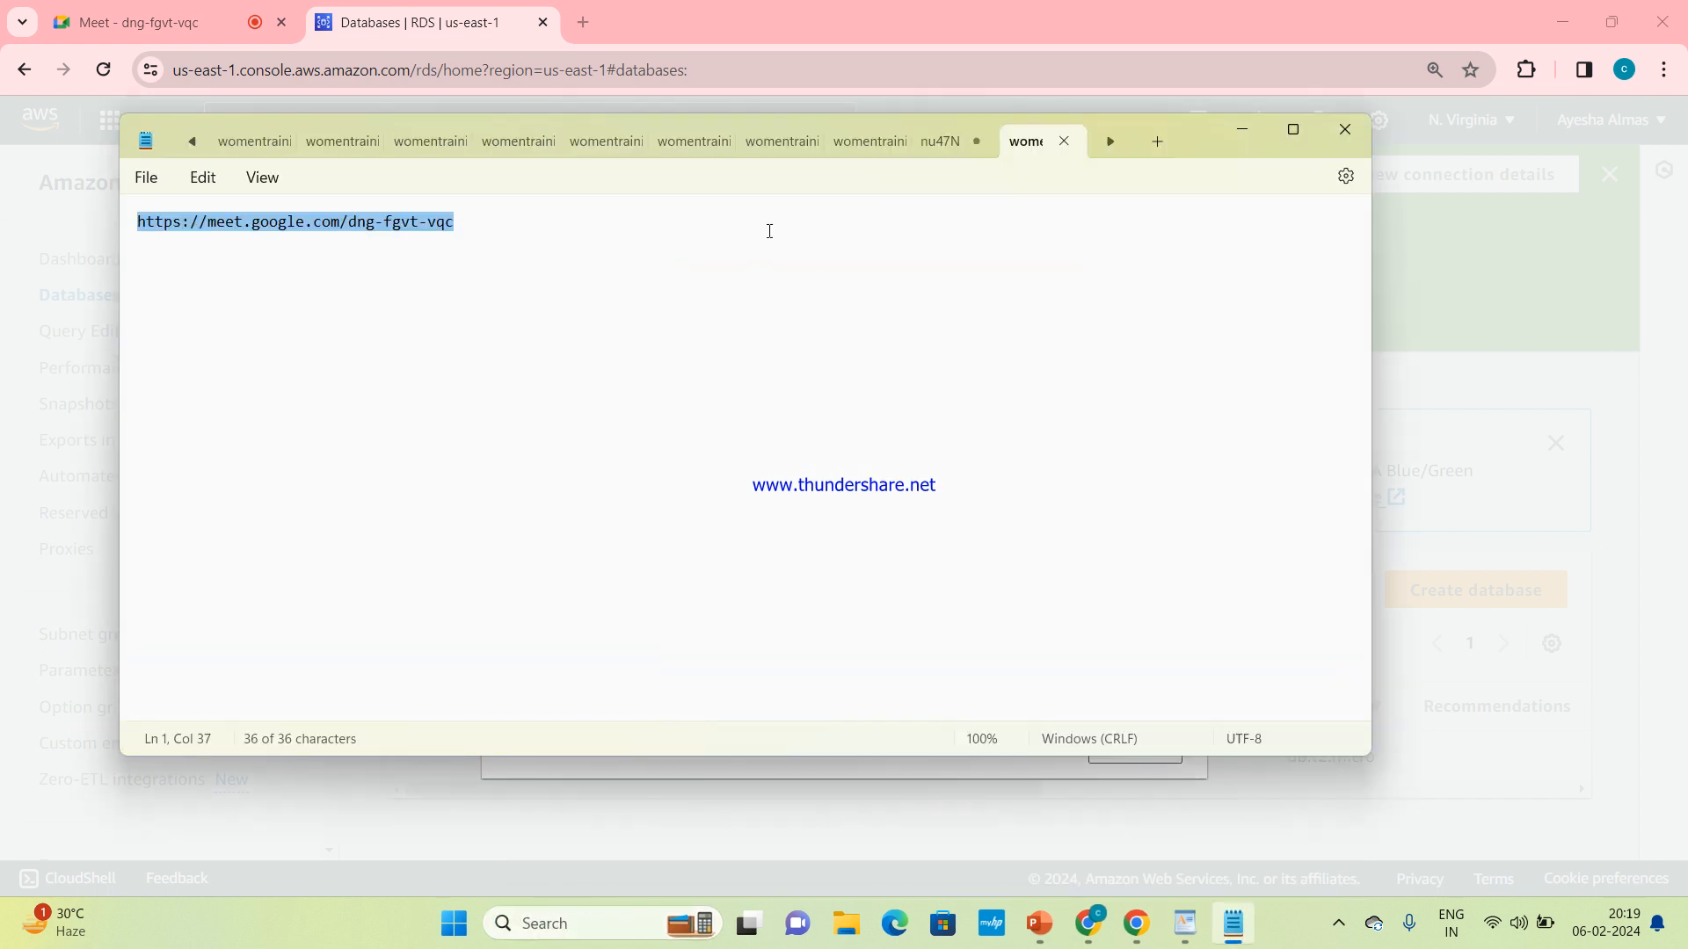
pyautogui.click(1154, 145)
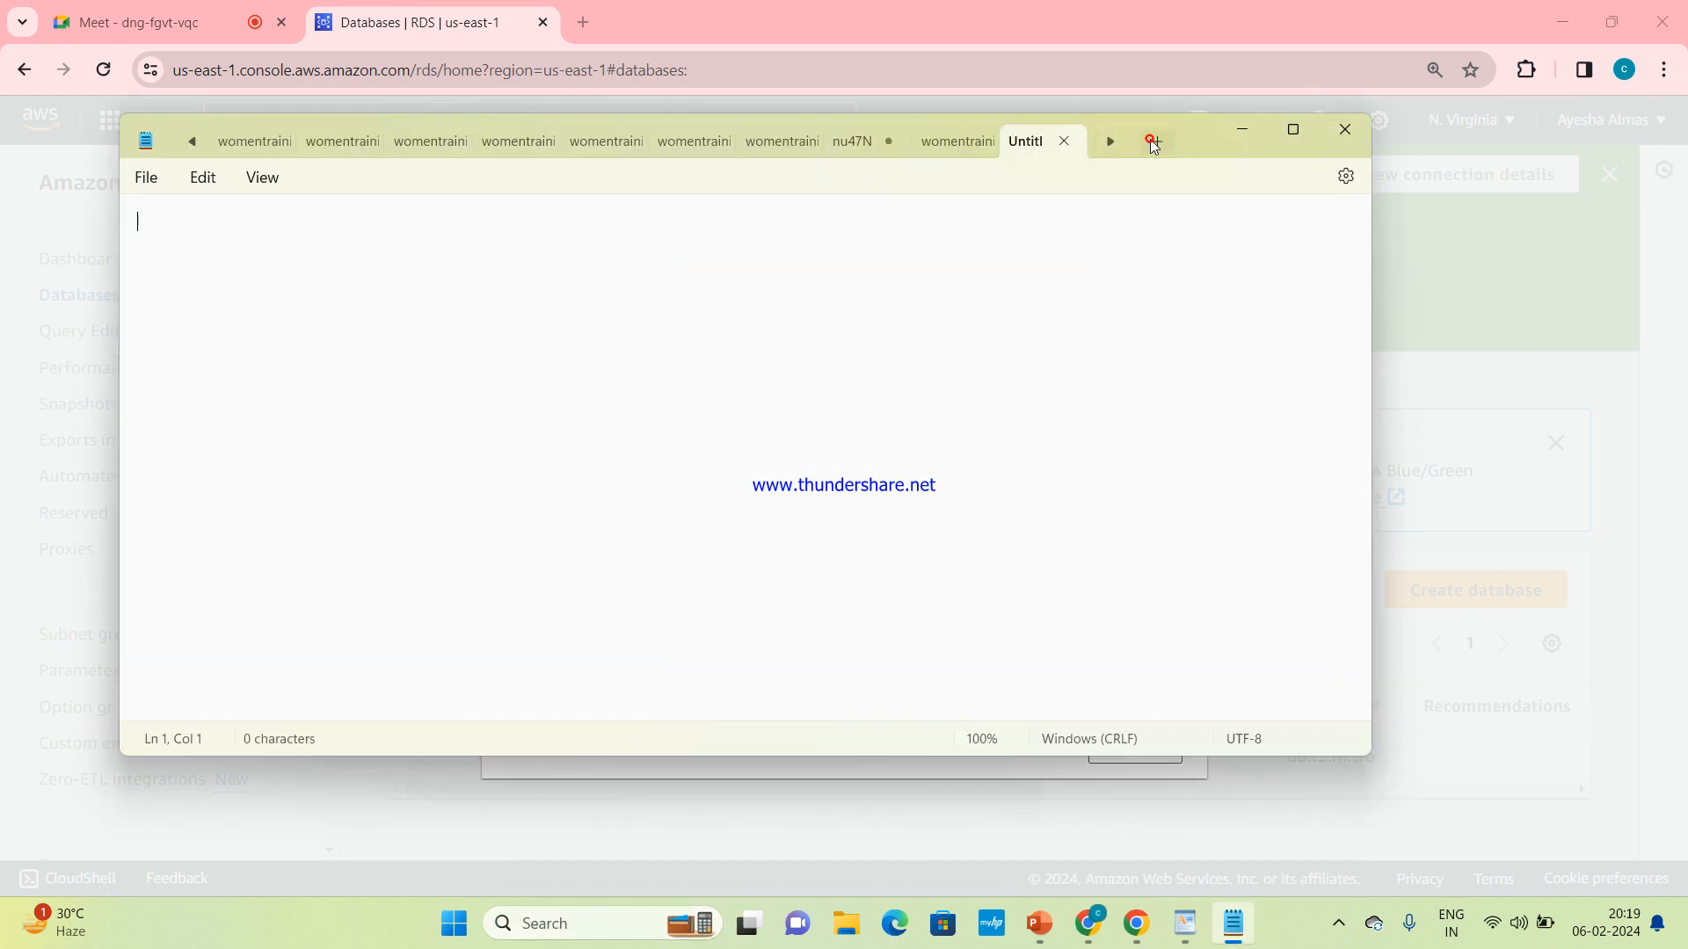
pyautogui.hotkey('ctrl', 'v')
pyautogui.write('pw')
pyautogui.press('Return')
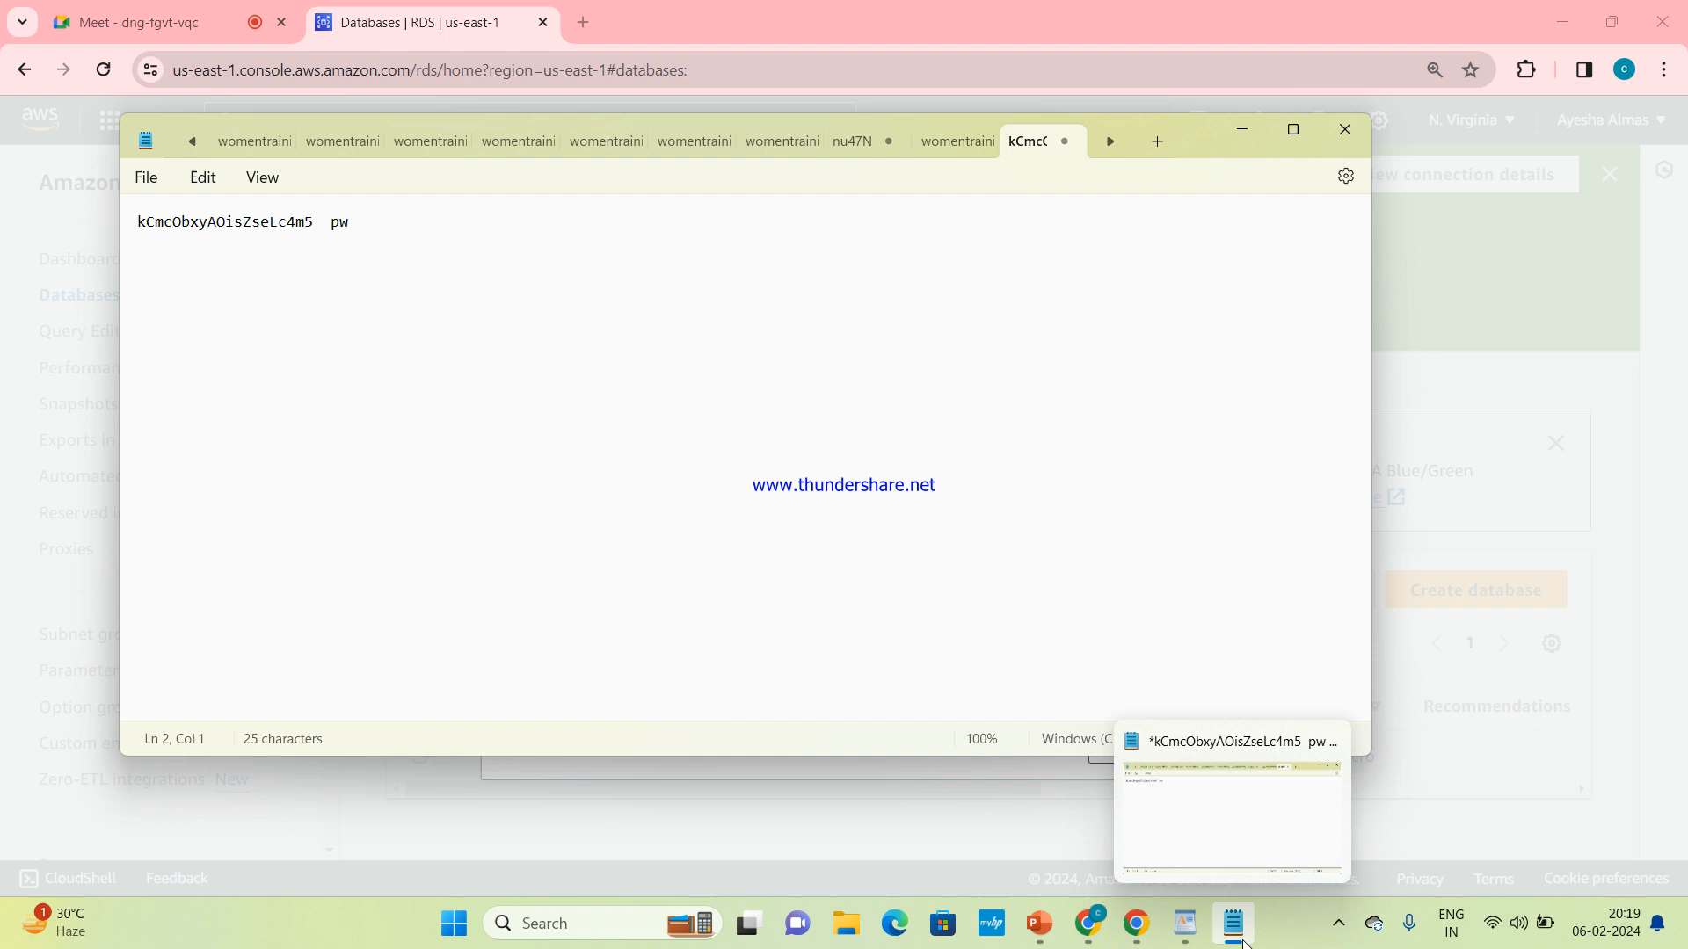
# Copy the database endpoint from the connection details in Chrome and paste it below the password in Notepad, labelled "endpoint"
pyautogui.moveTo(1090, 923)
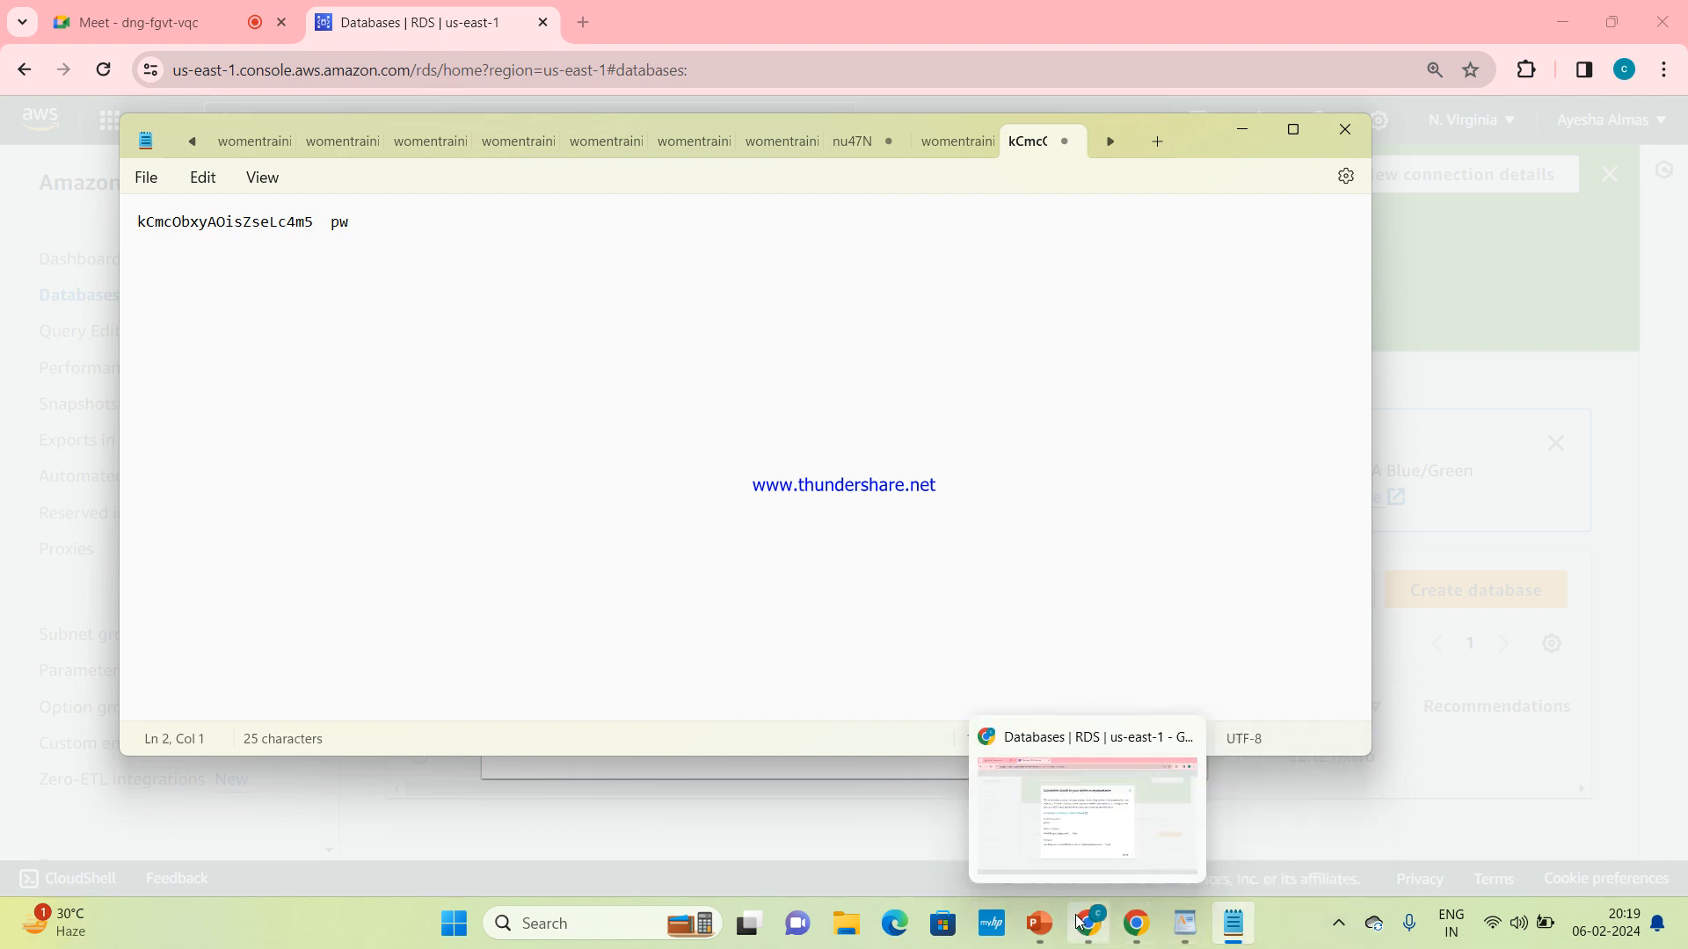
pyautogui.click(1100, 824)
pyautogui.click(1010, 667)
pyautogui.moveTo(1178, 915)
pyautogui.moveTo(1233, 923)
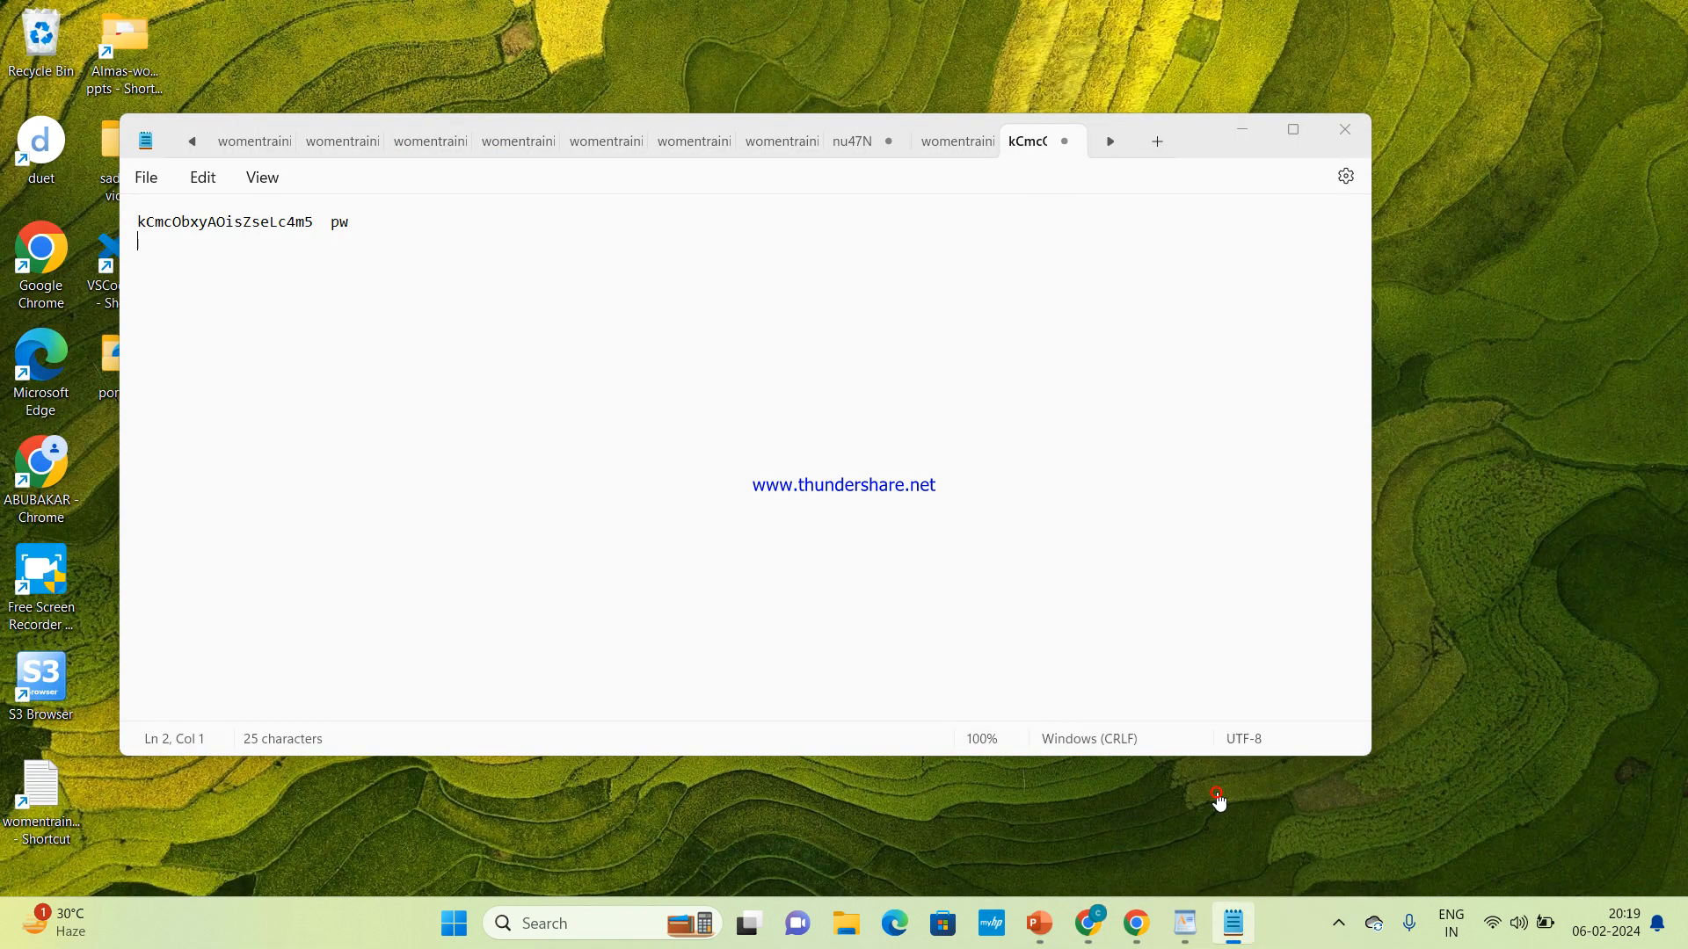
pyautogui.click(1219, 802)
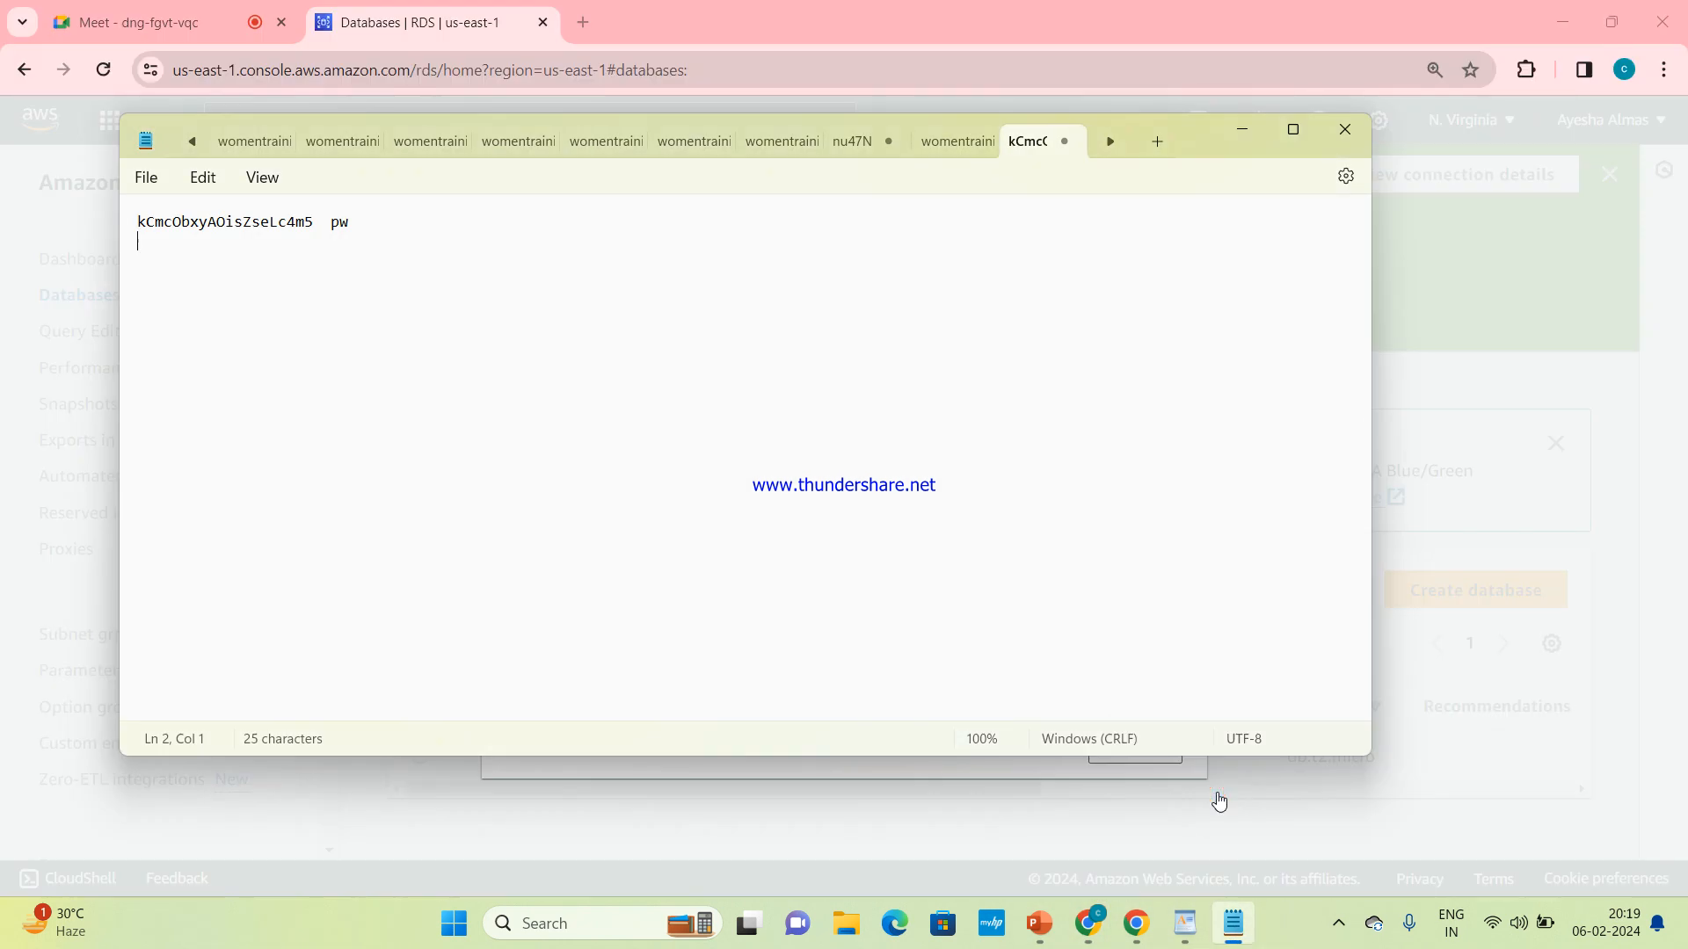
pyautogui.hotkey('ctrl', 'v')
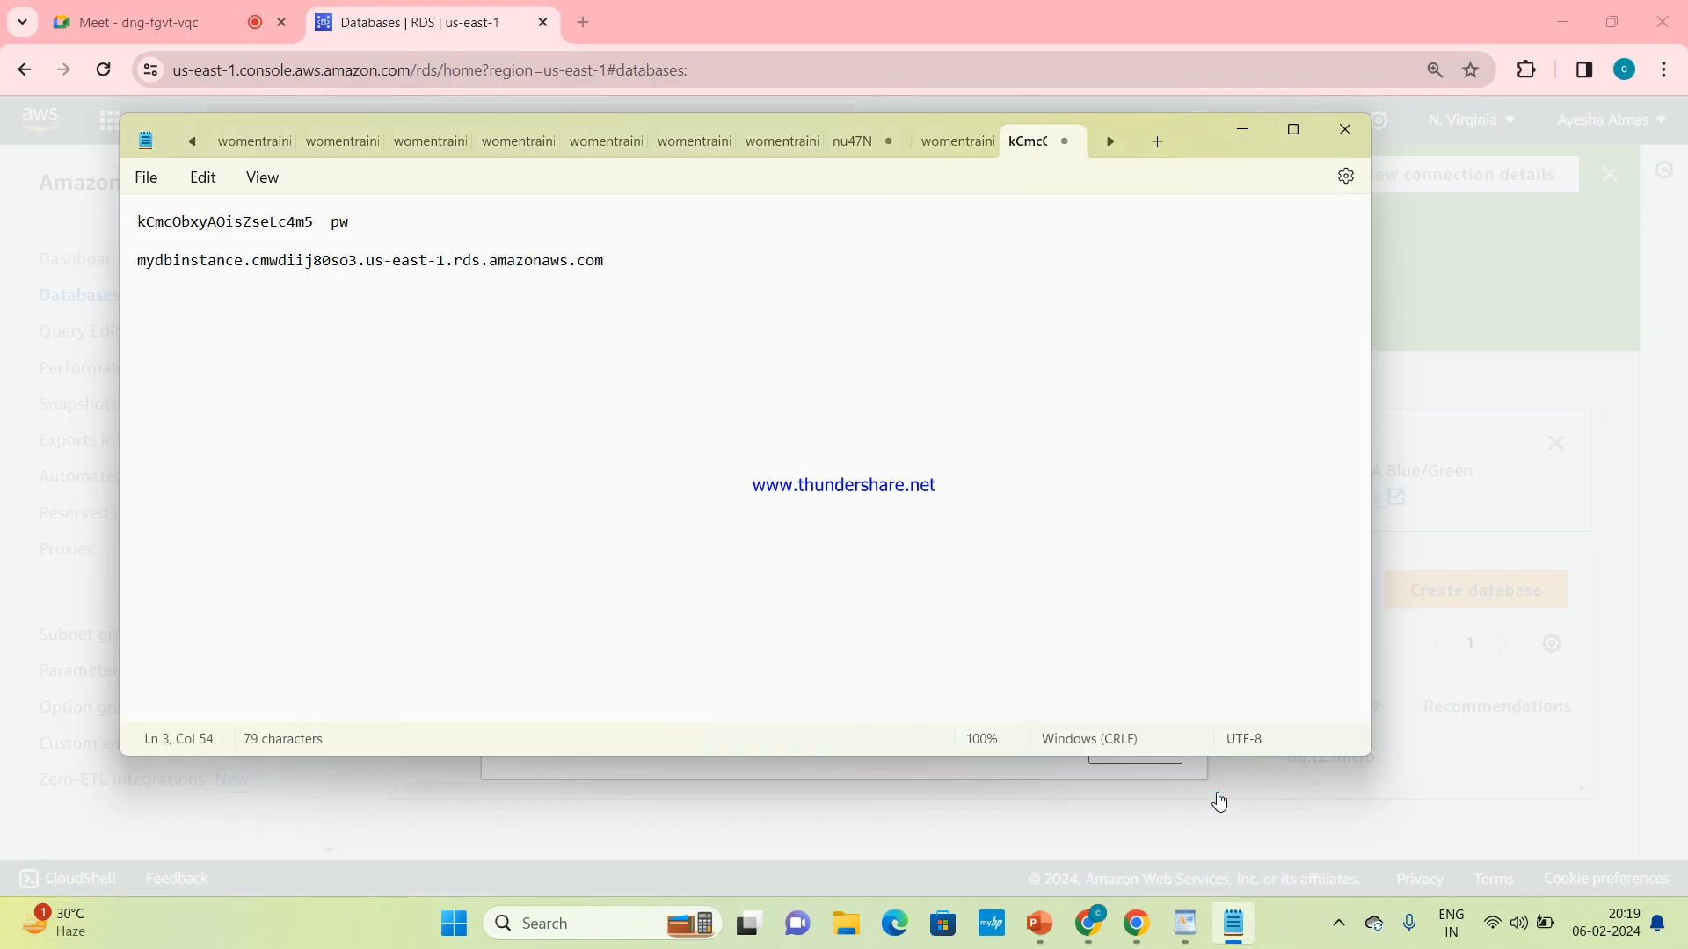
pyautogui.write('endpoint')
pyautogui.press('Return')
# Note the master username admin below the endpoint in Notepad, and close the connection details in Chrome
pyautogui.write('admin')
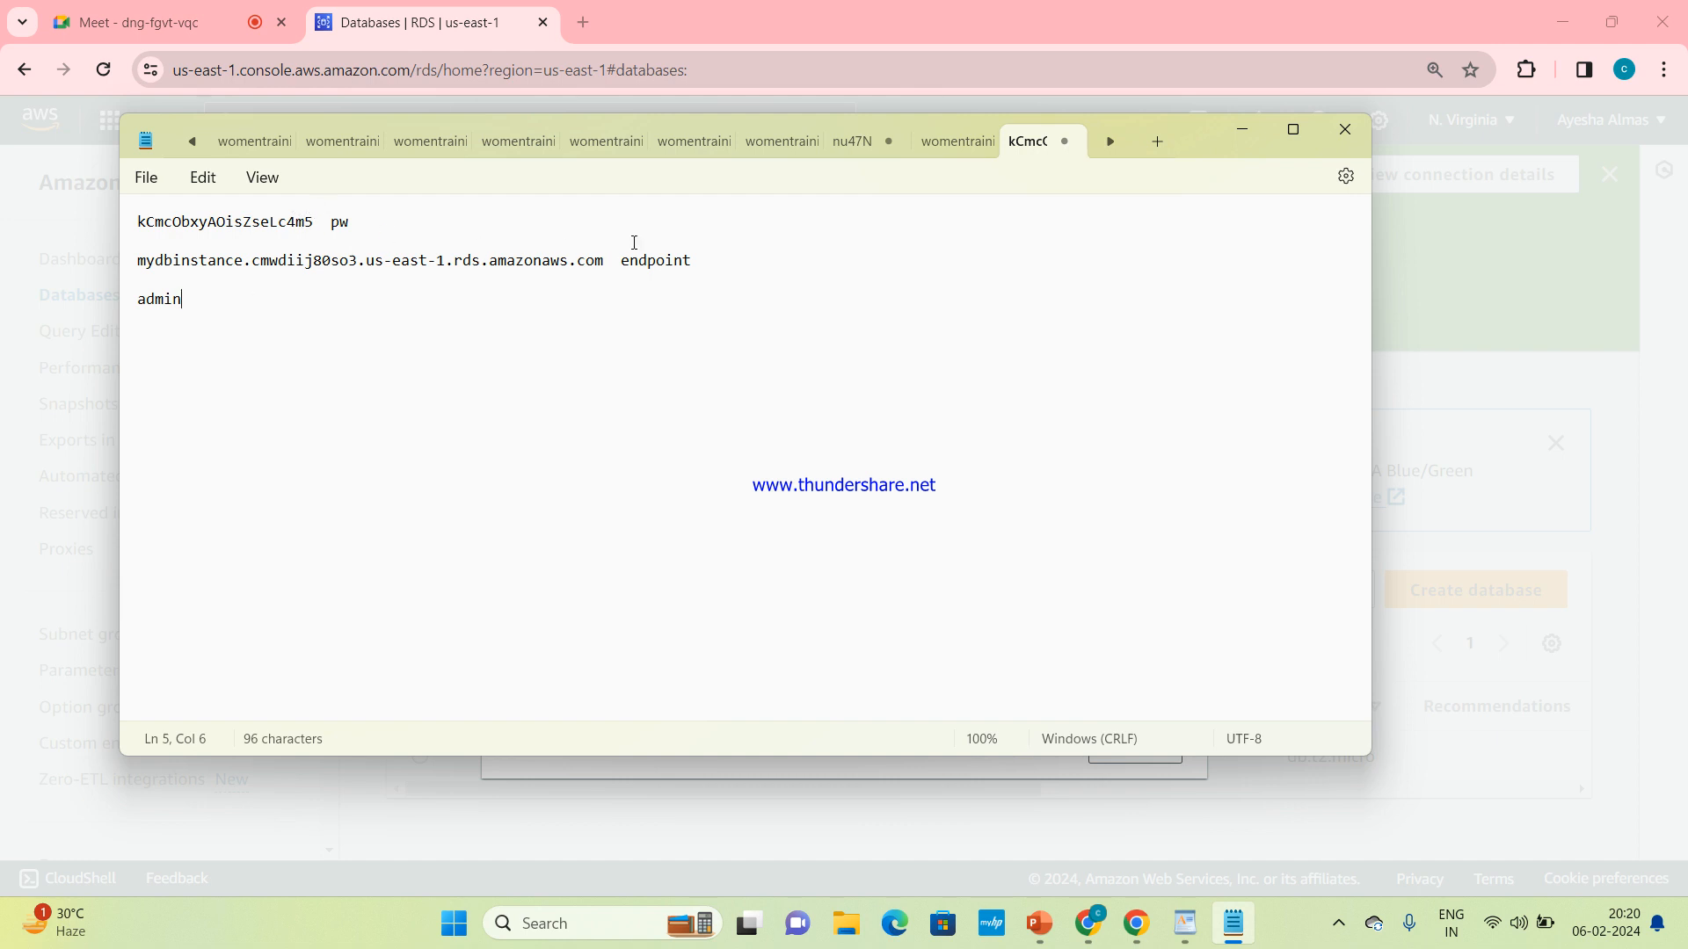
pyautogui.click(1247, 116)
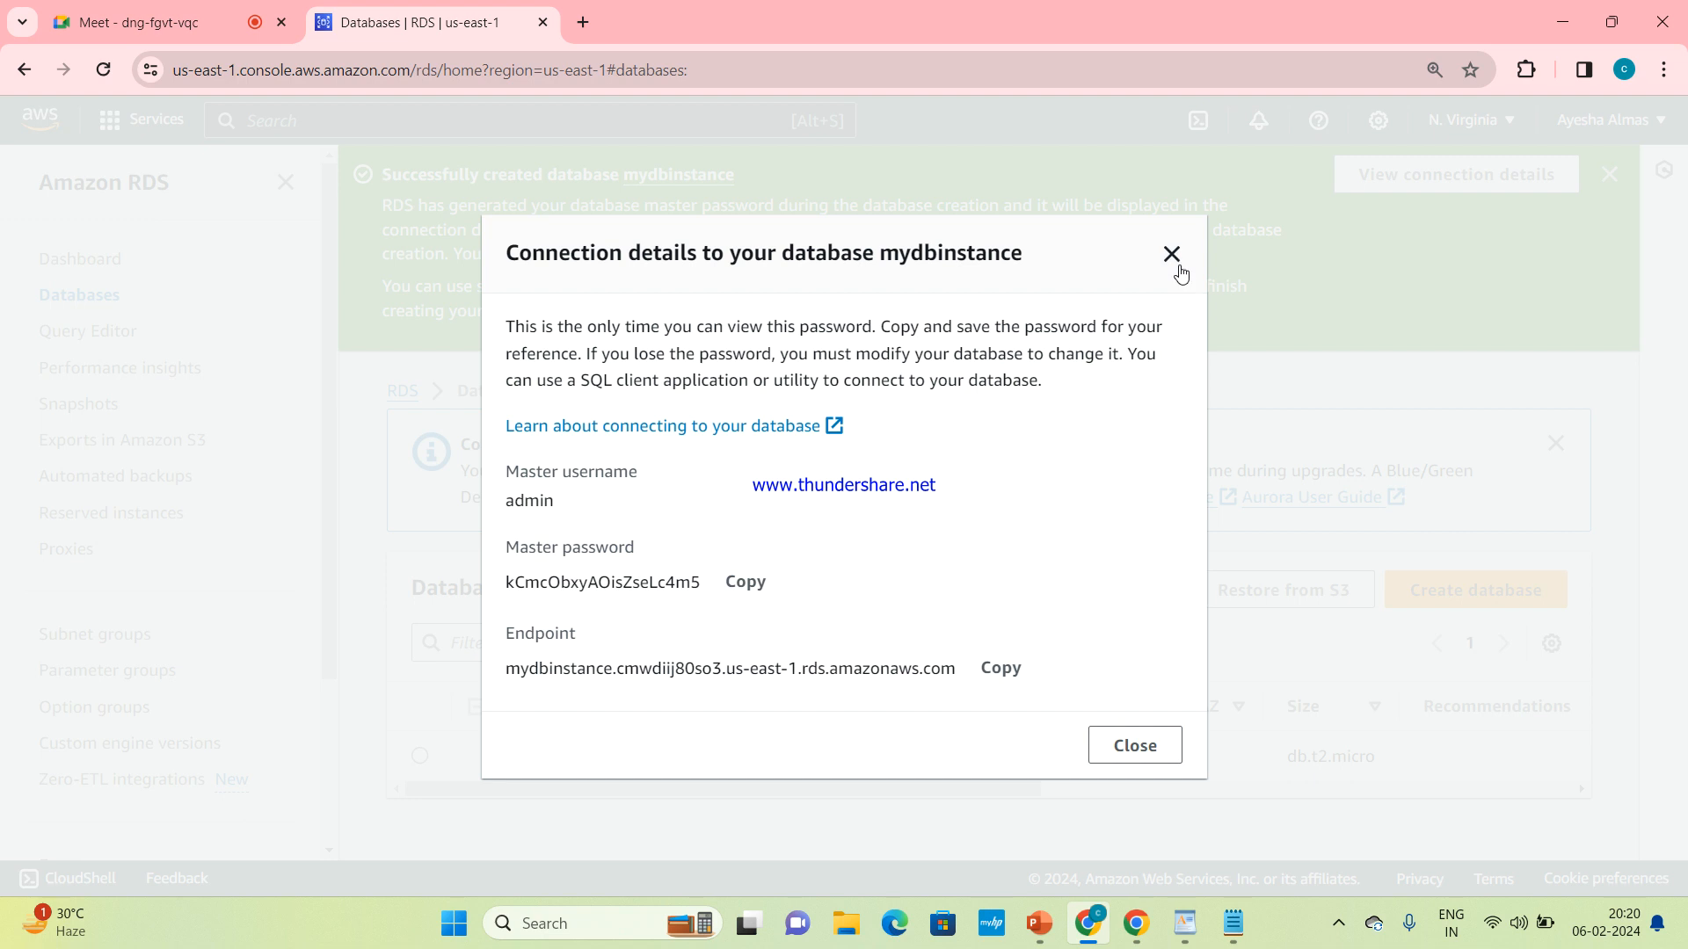
pyautogui.click(1153, 757)
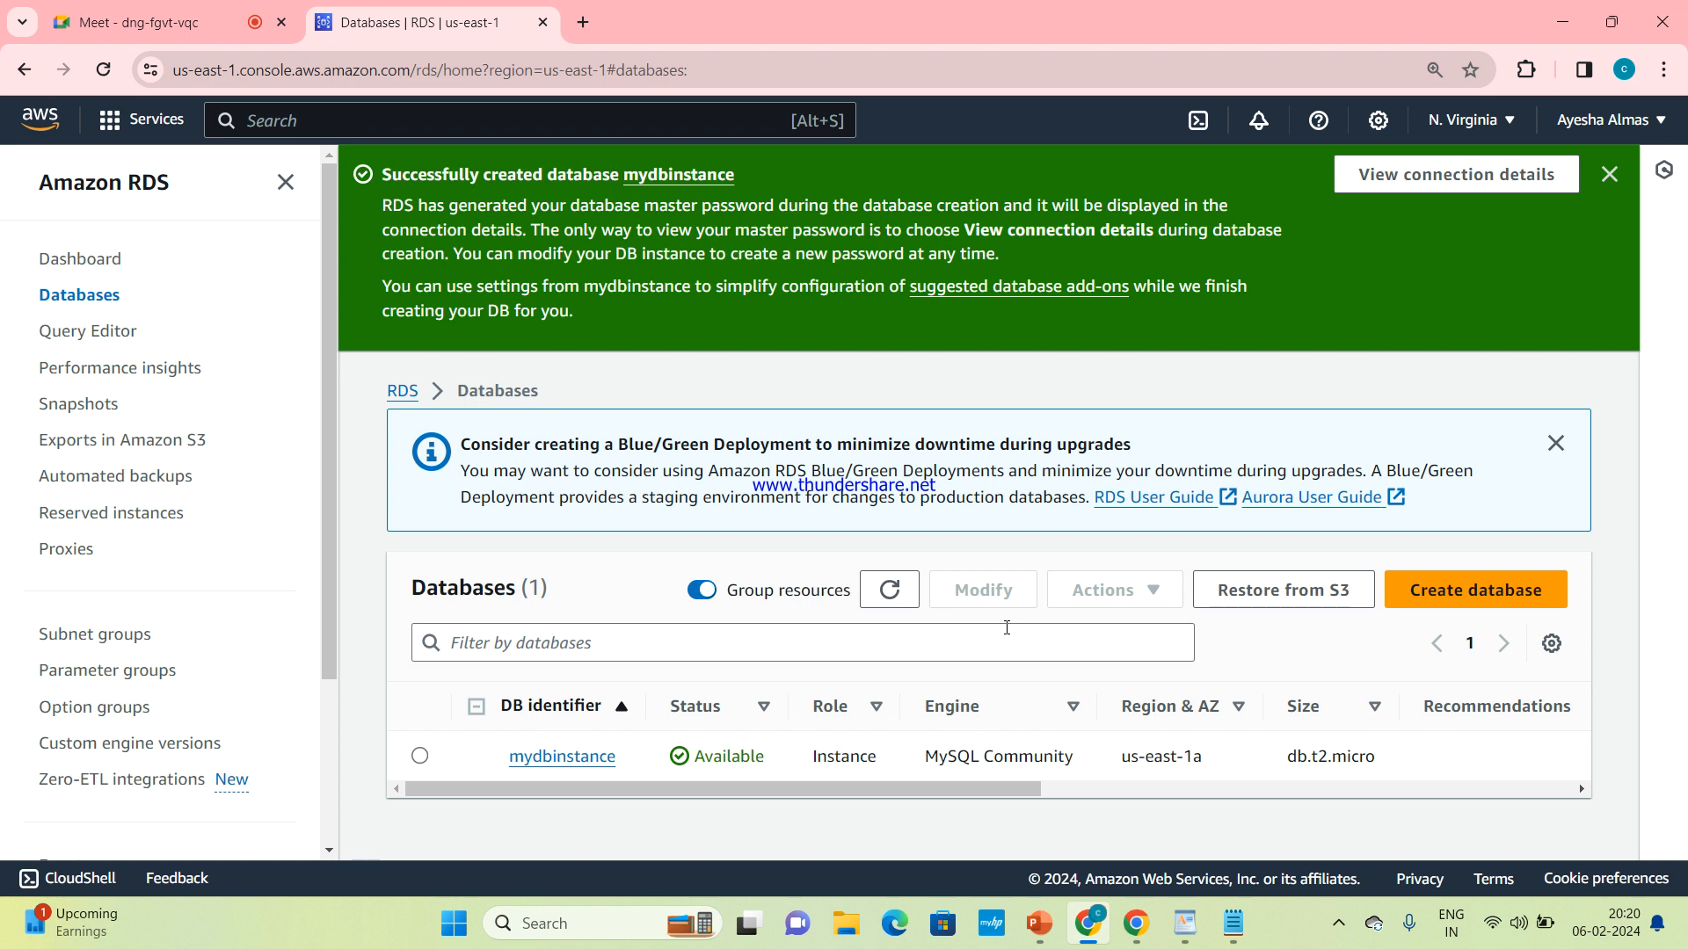
# Open mydbinstance, dismiss the creation notice, and examine its summary, endpoint, port, networking and security details
pyautogui.click(563, 758)
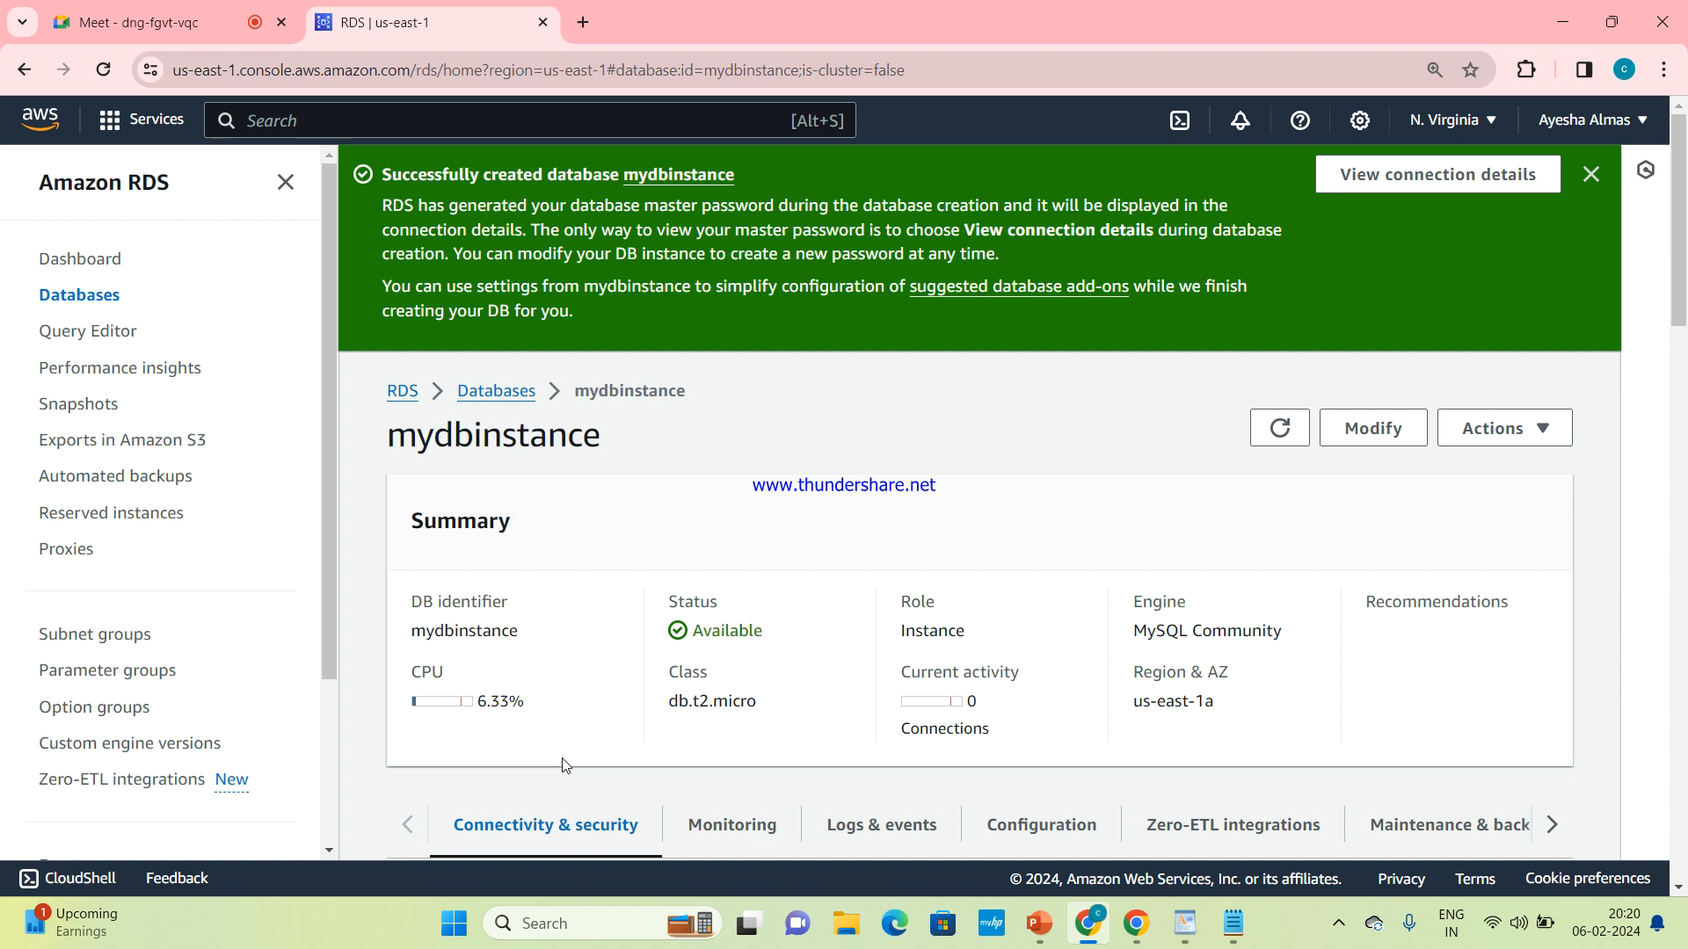
pyautogui.click(1591, 174)
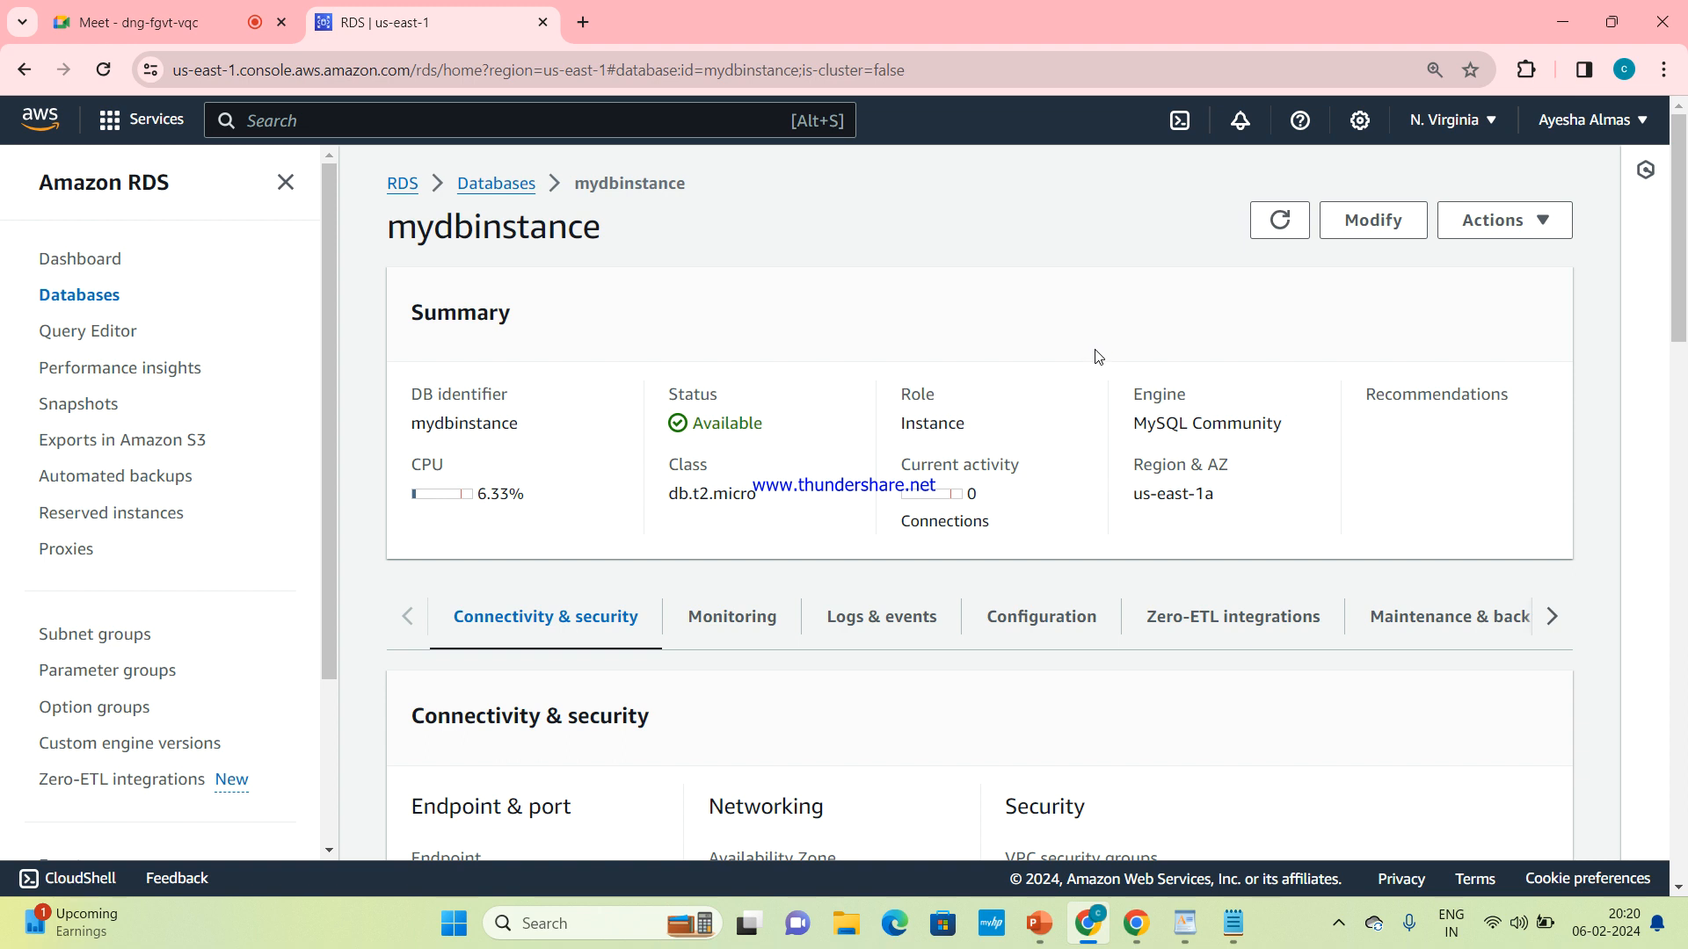
pyautogui.scroll(-3, 1097, 356)
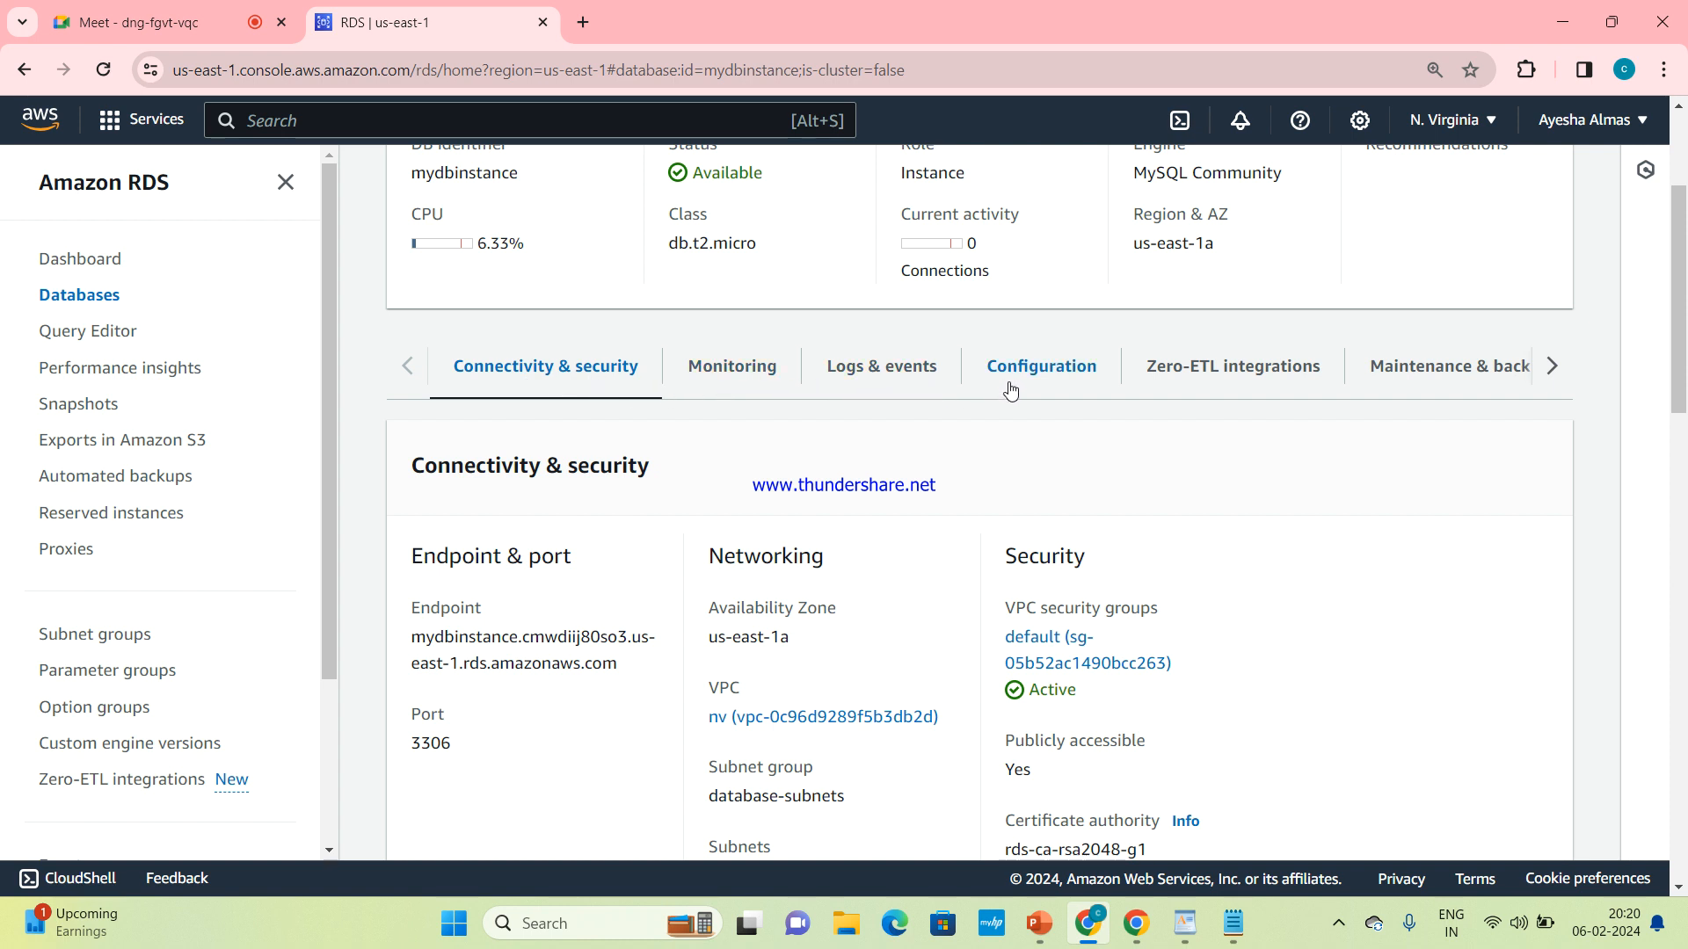
pyautogui.scroll(3, 488, 384)
pyautogui.scroll(-3, 488, 384)
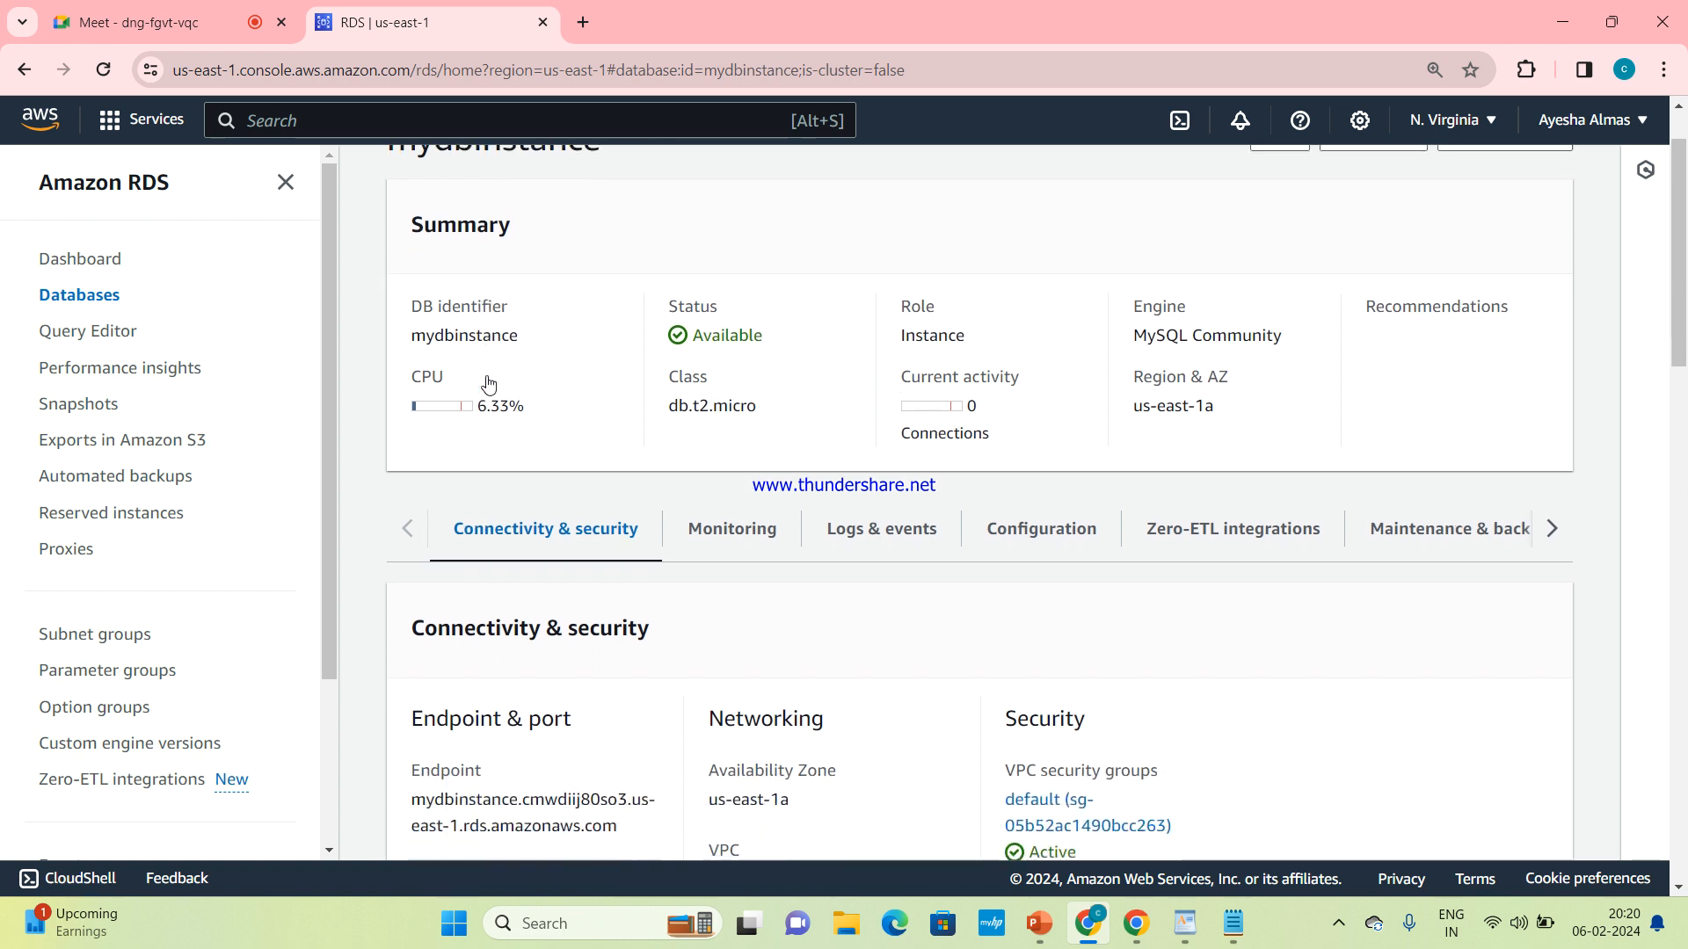
pyautogui.scroll(-2, 489, 382)
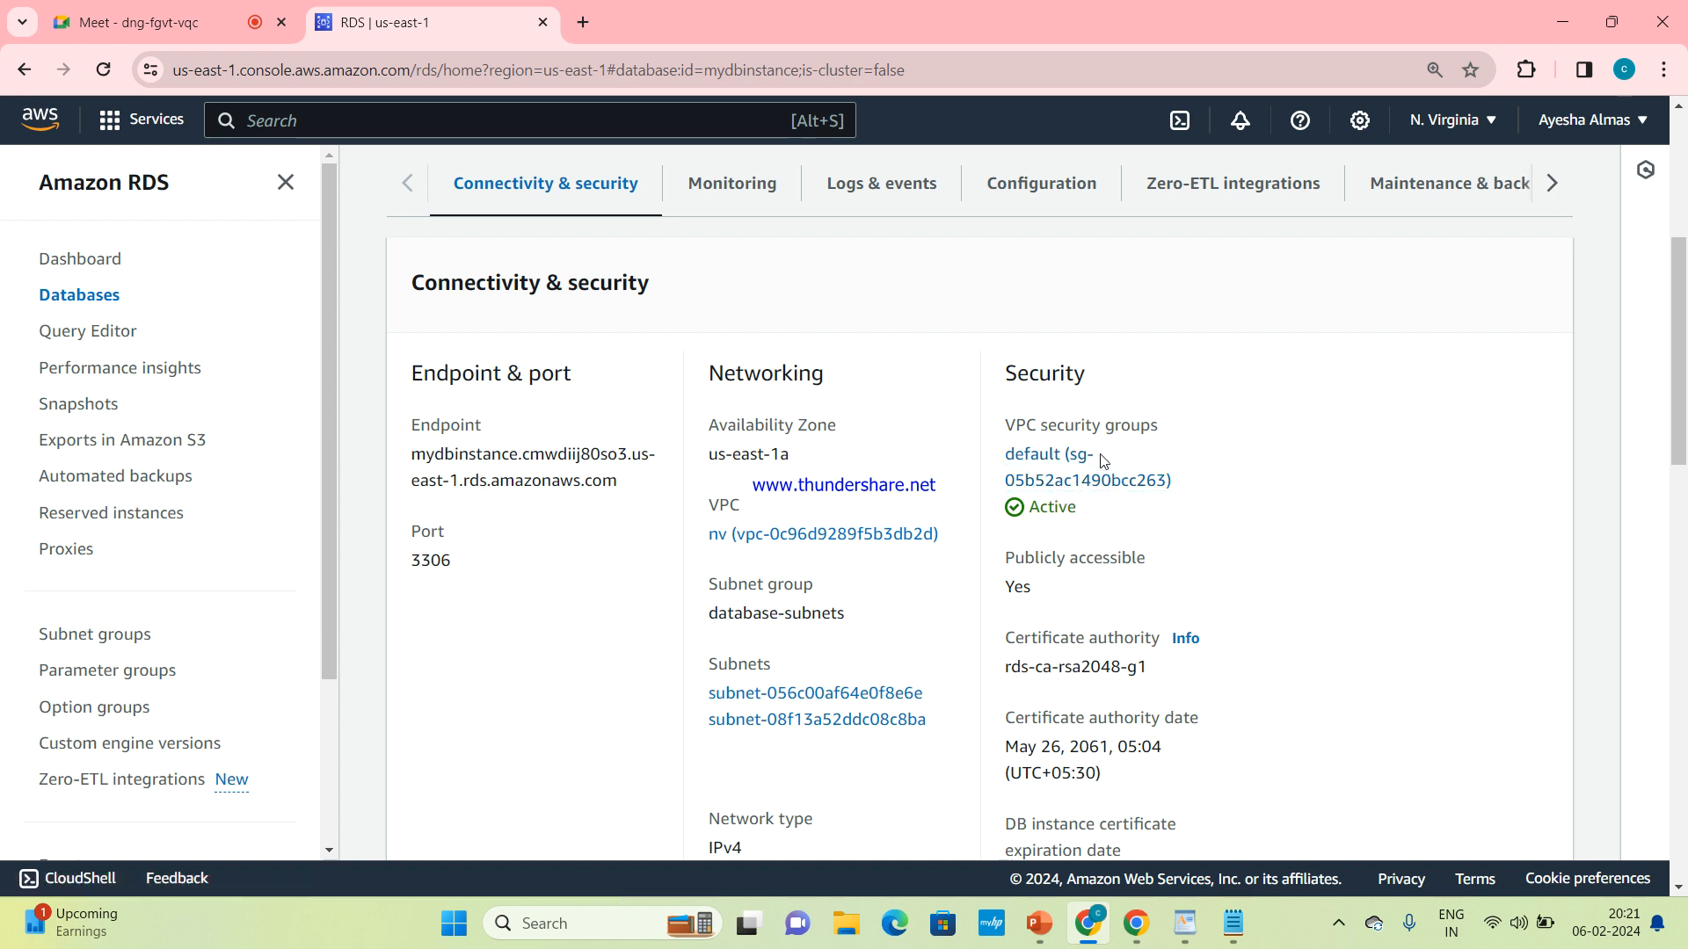
# Open the database's default VPC security group and start editing its inbound rules
pyautogui.click(1047, 482)
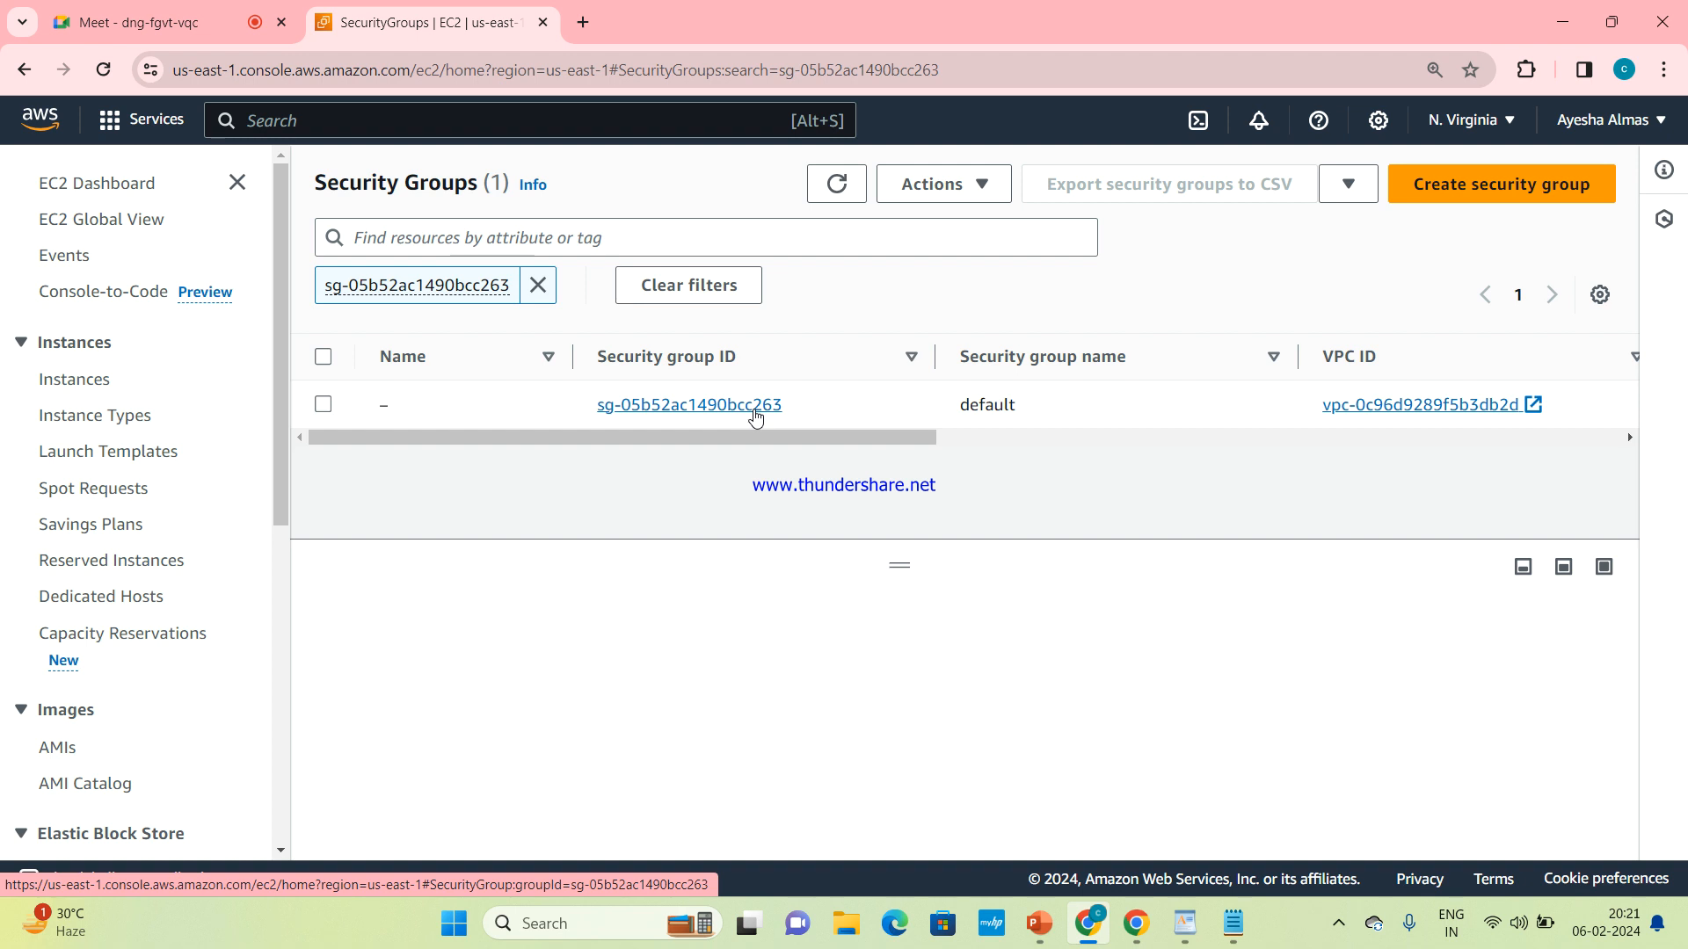
pyautogui.click(324, 407)
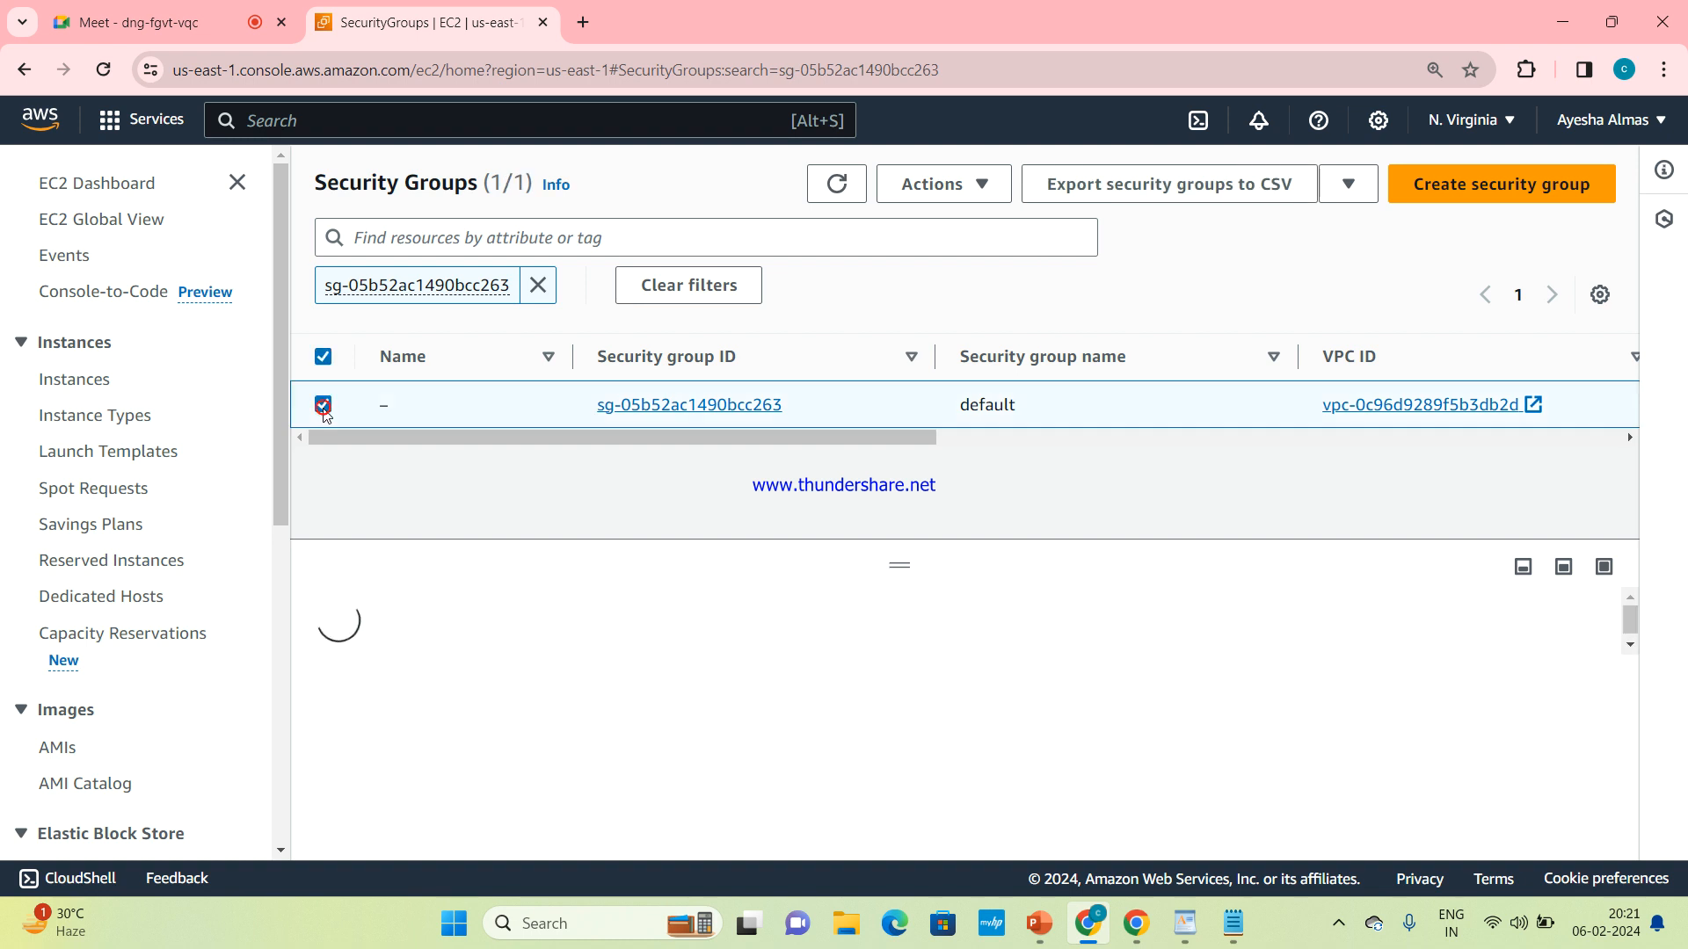
pyautogui.click(972, 180)
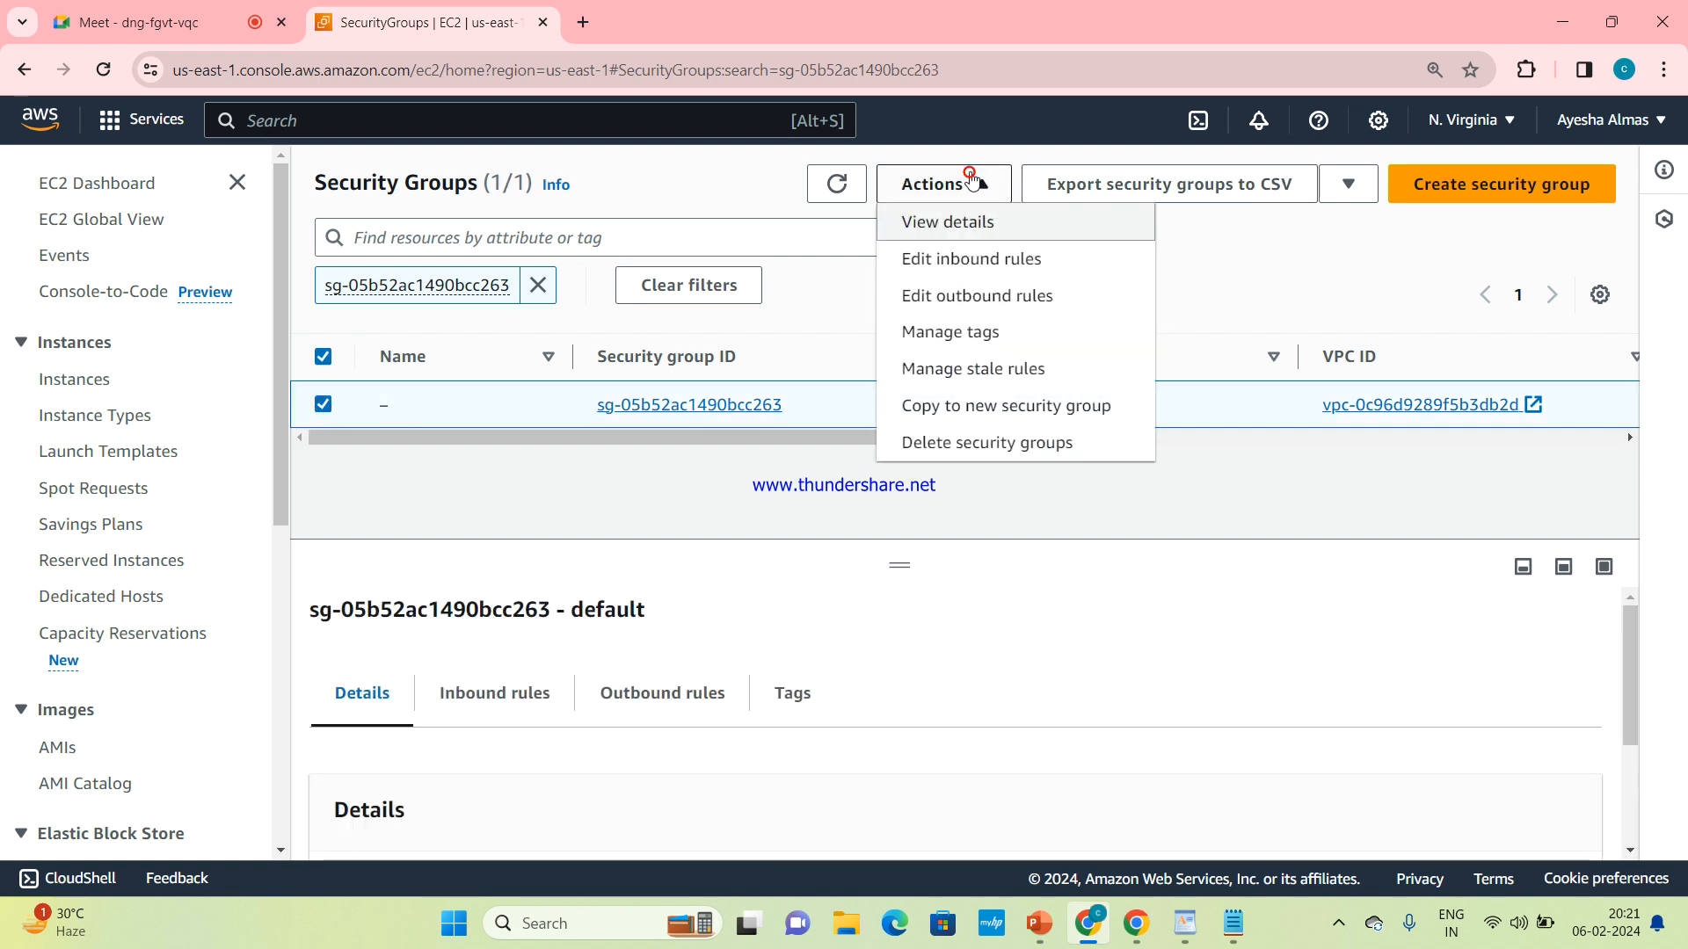
pyautogui.click(933, 264)
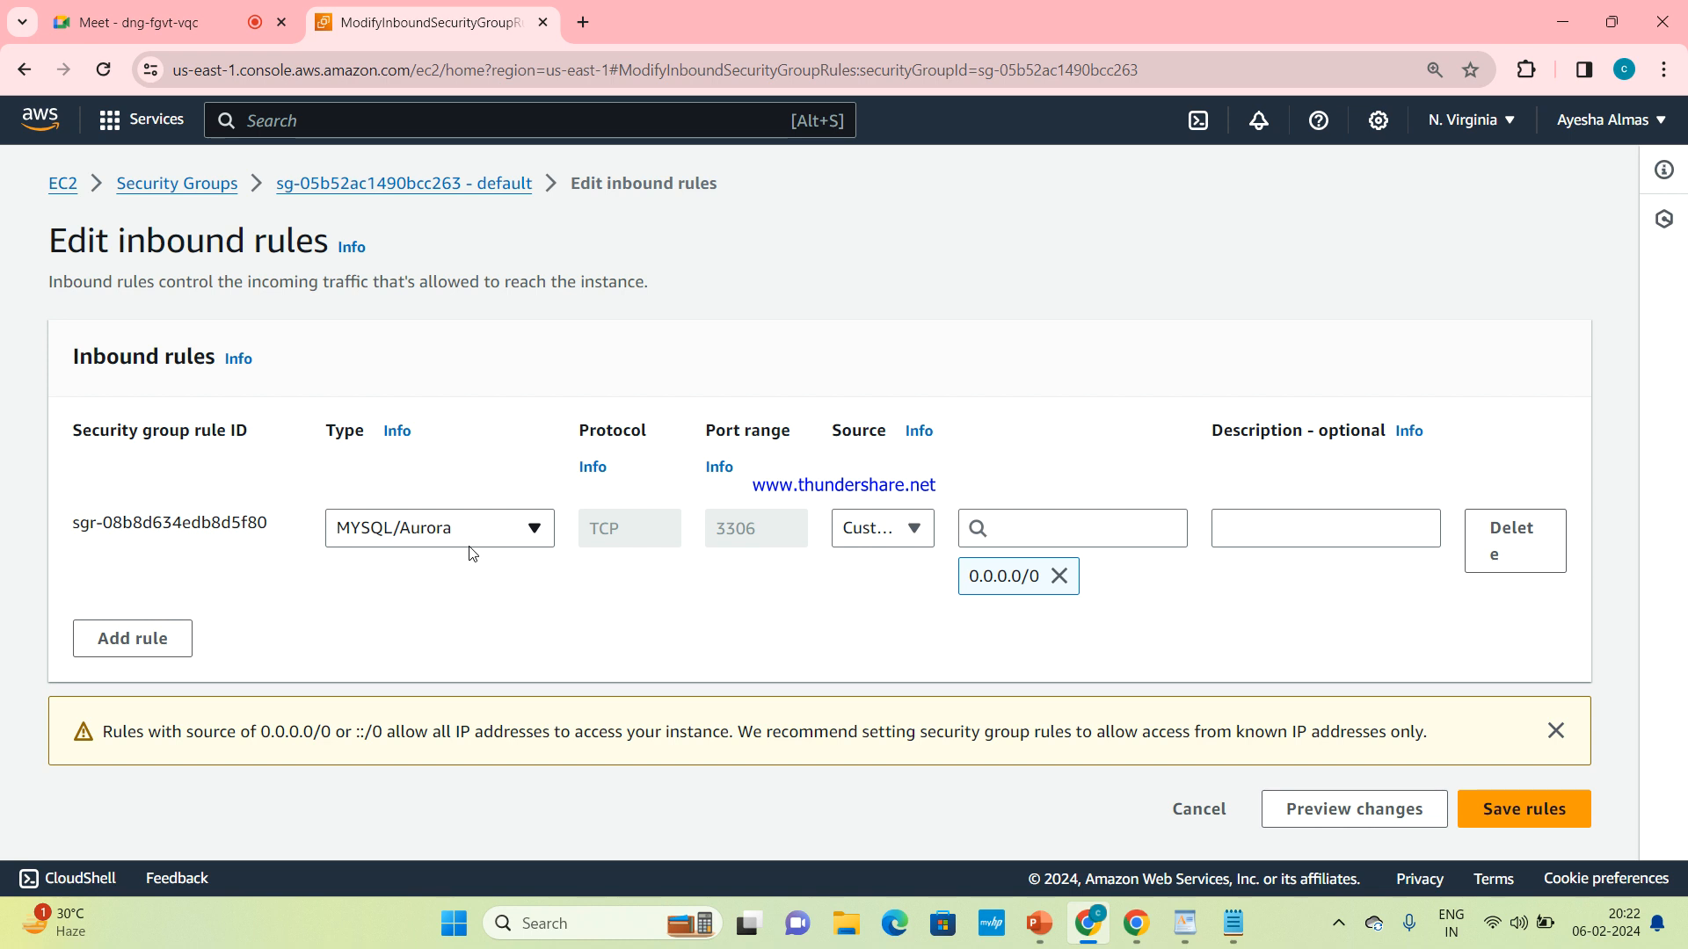
# Try adding a second inbound rule of type MYSQL/Aurora with source Anywhere-IPv4, and delete that rule again
pyautogui.click(126, 644)
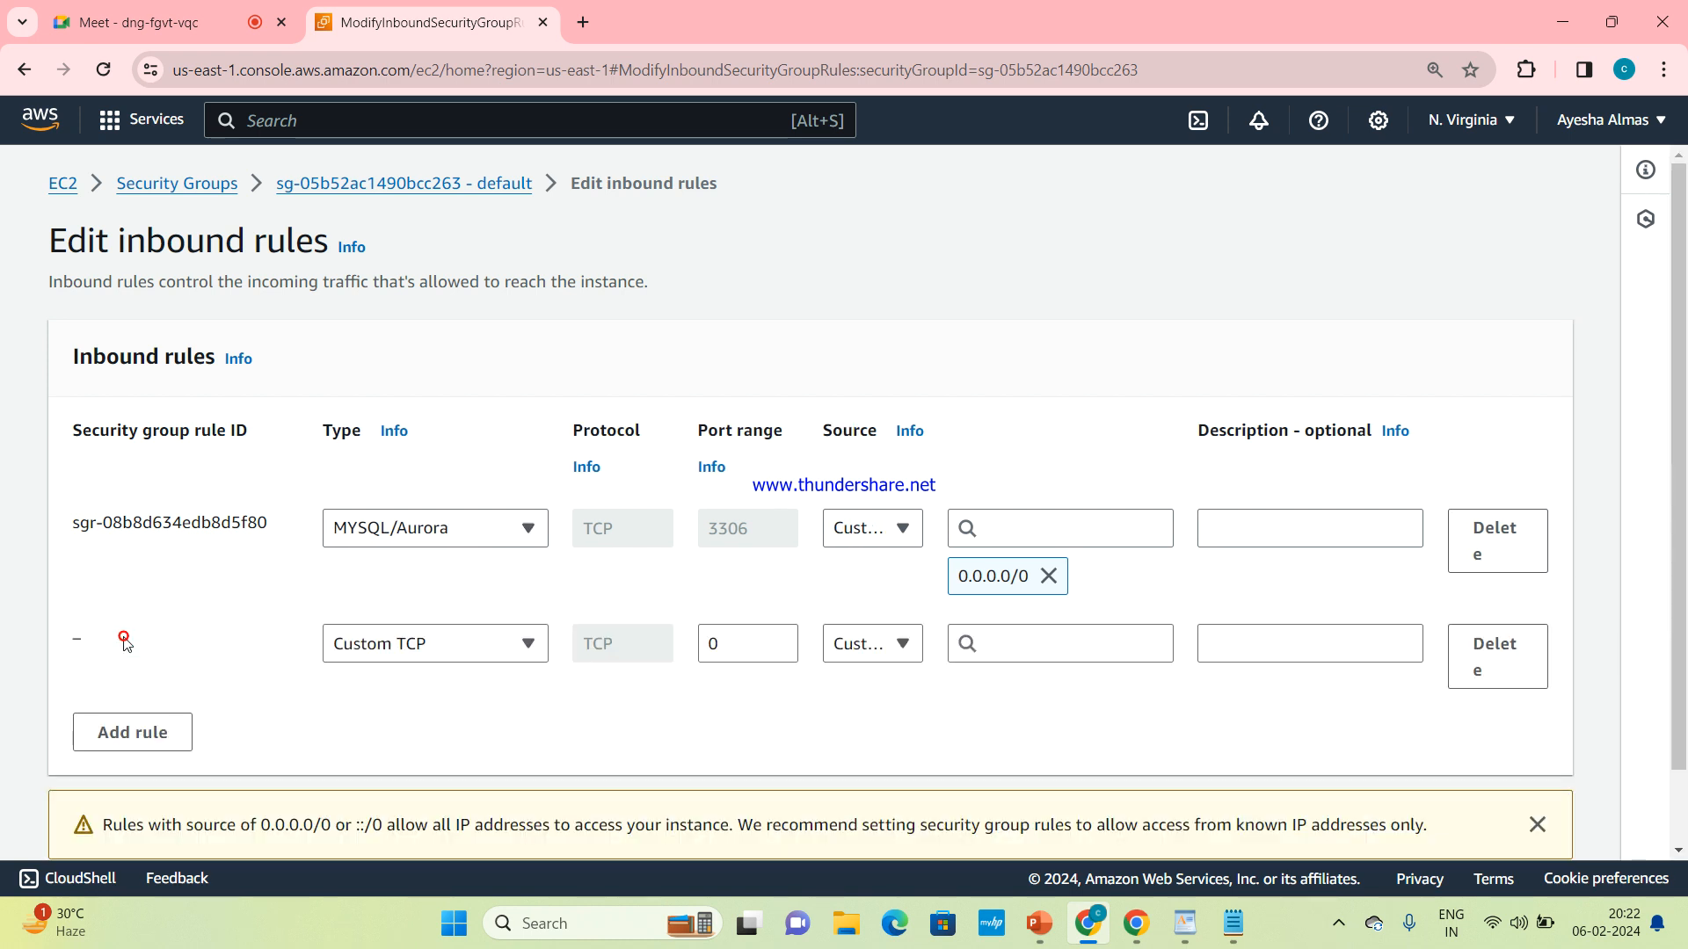
pyautogui.click(435, 650)
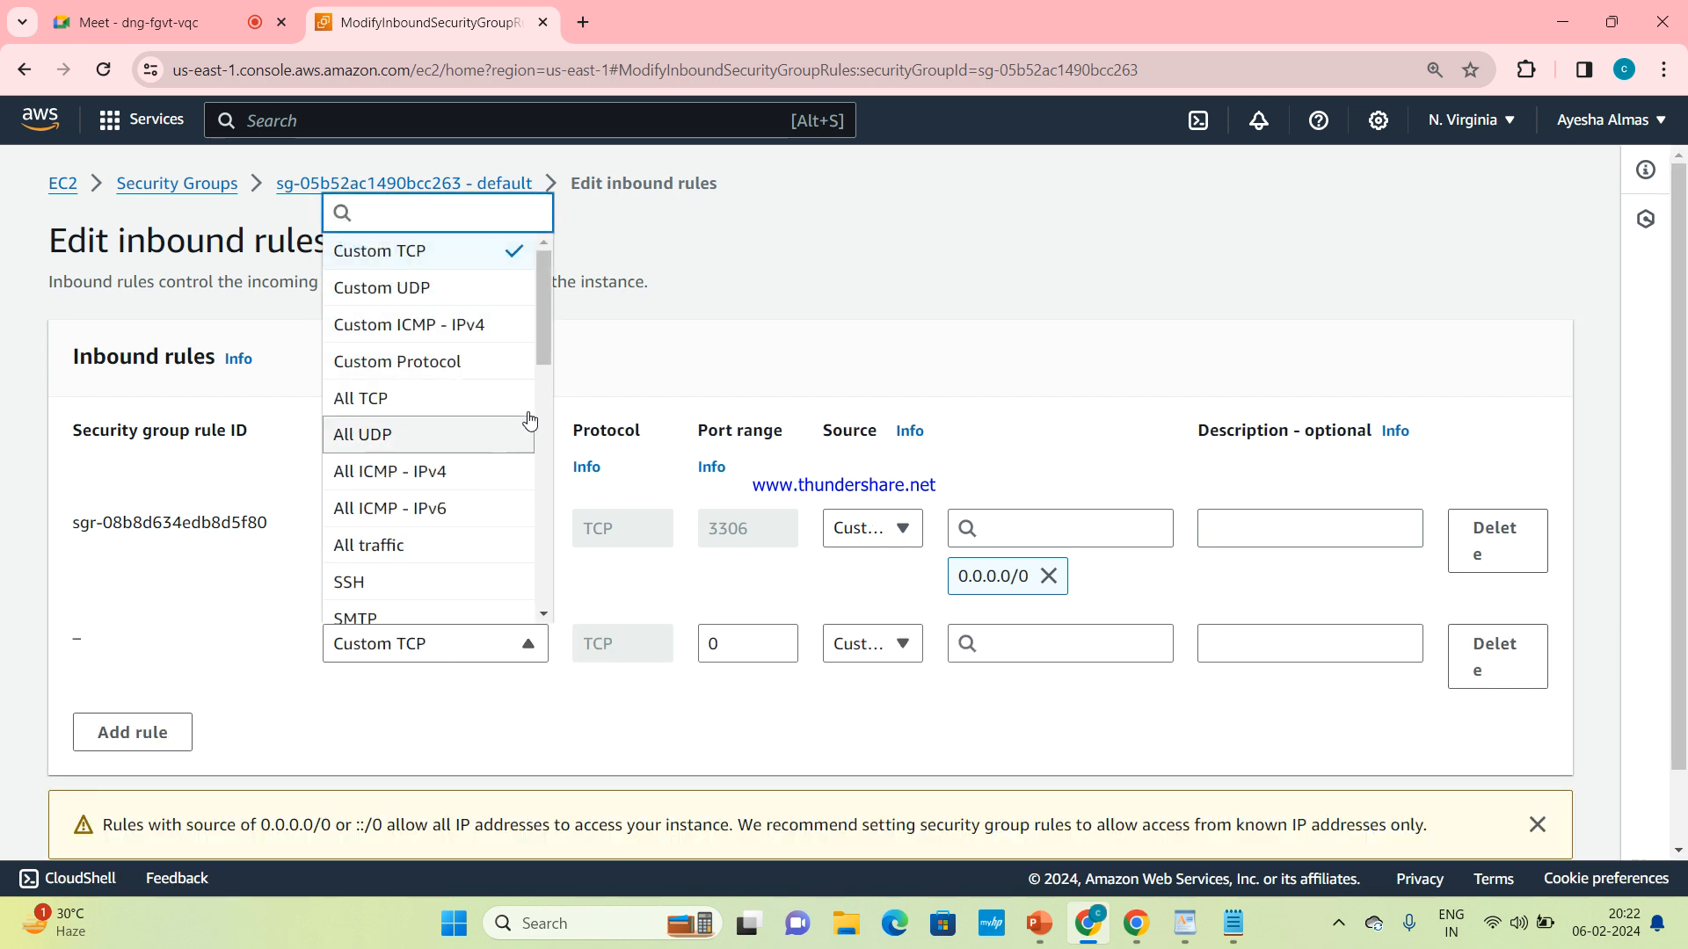
pyautogui.moveTo(536, 355); pyautogui.dragTo(522, 555)
pyautogui.click(437, 461)
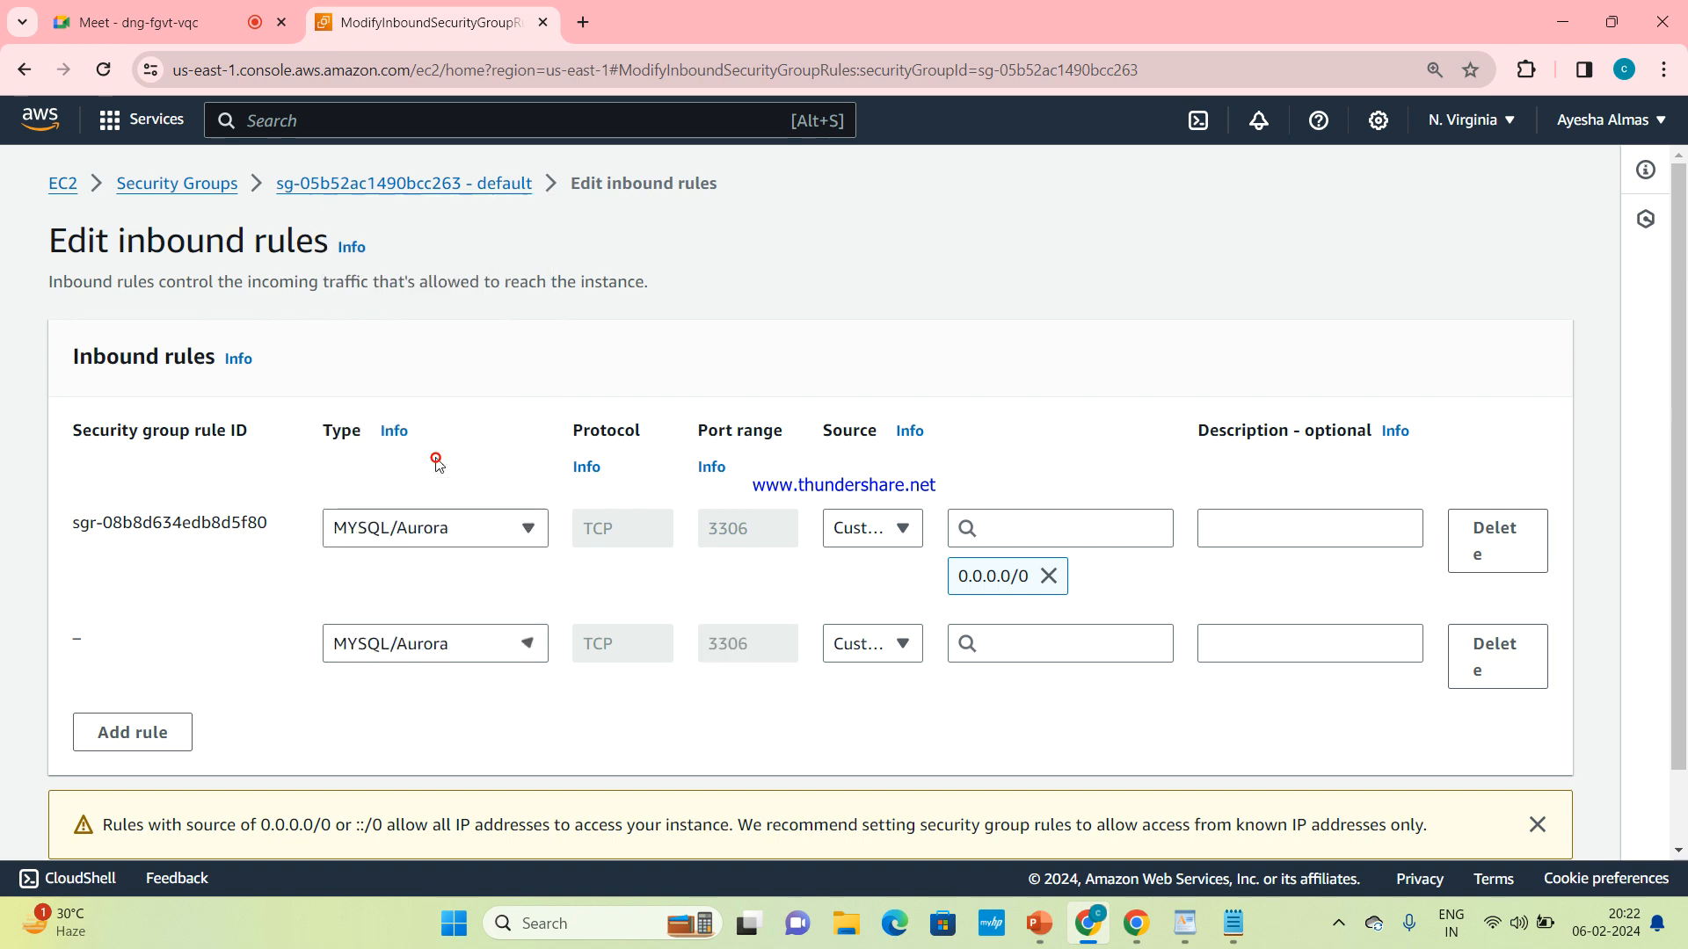
pyautogui.click(893, 649)
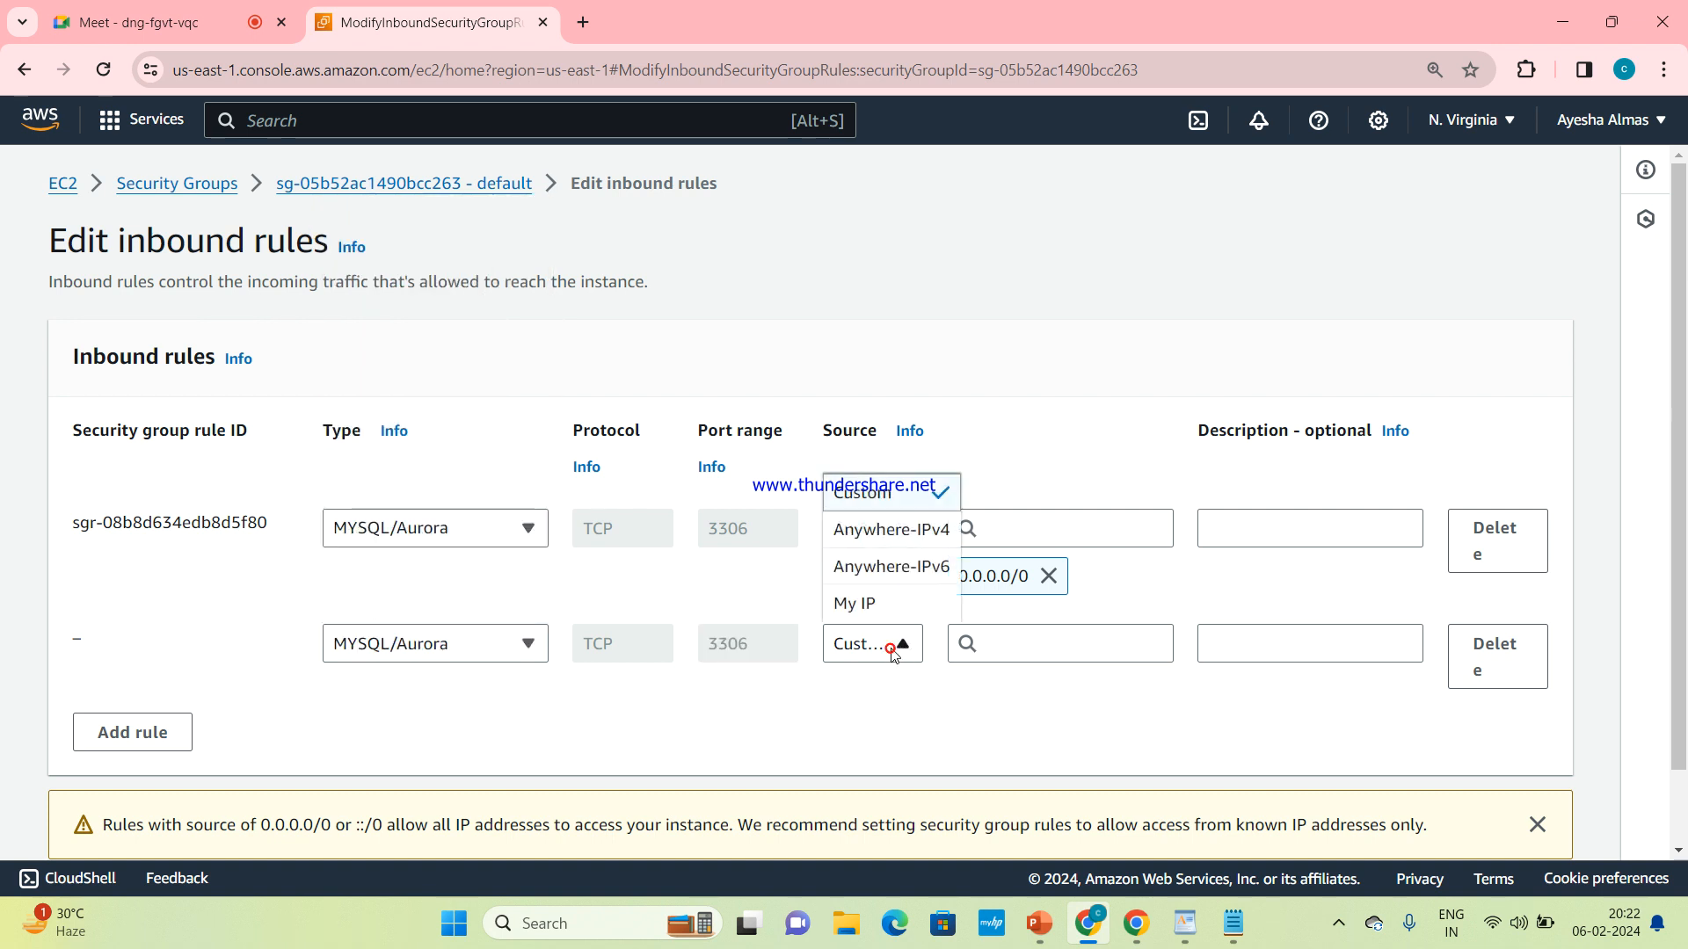
pyautogui.click(924, 532)
pyautogui.scroll(-2, 1255, 784)
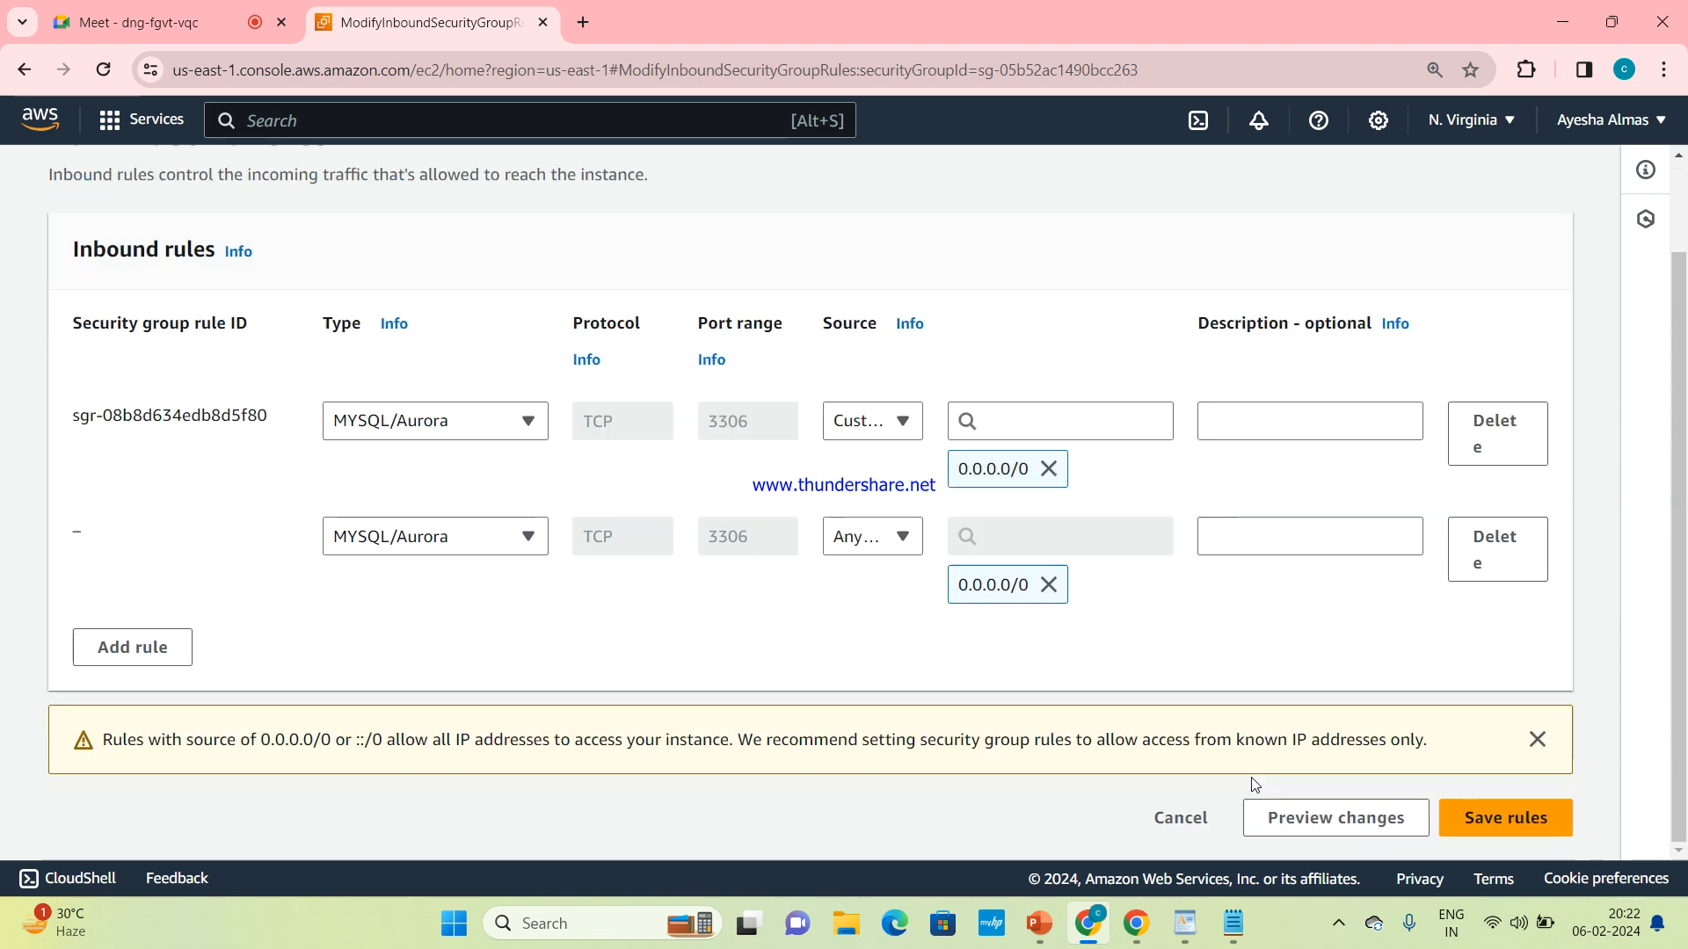
pyautogui.click(1497, 549)
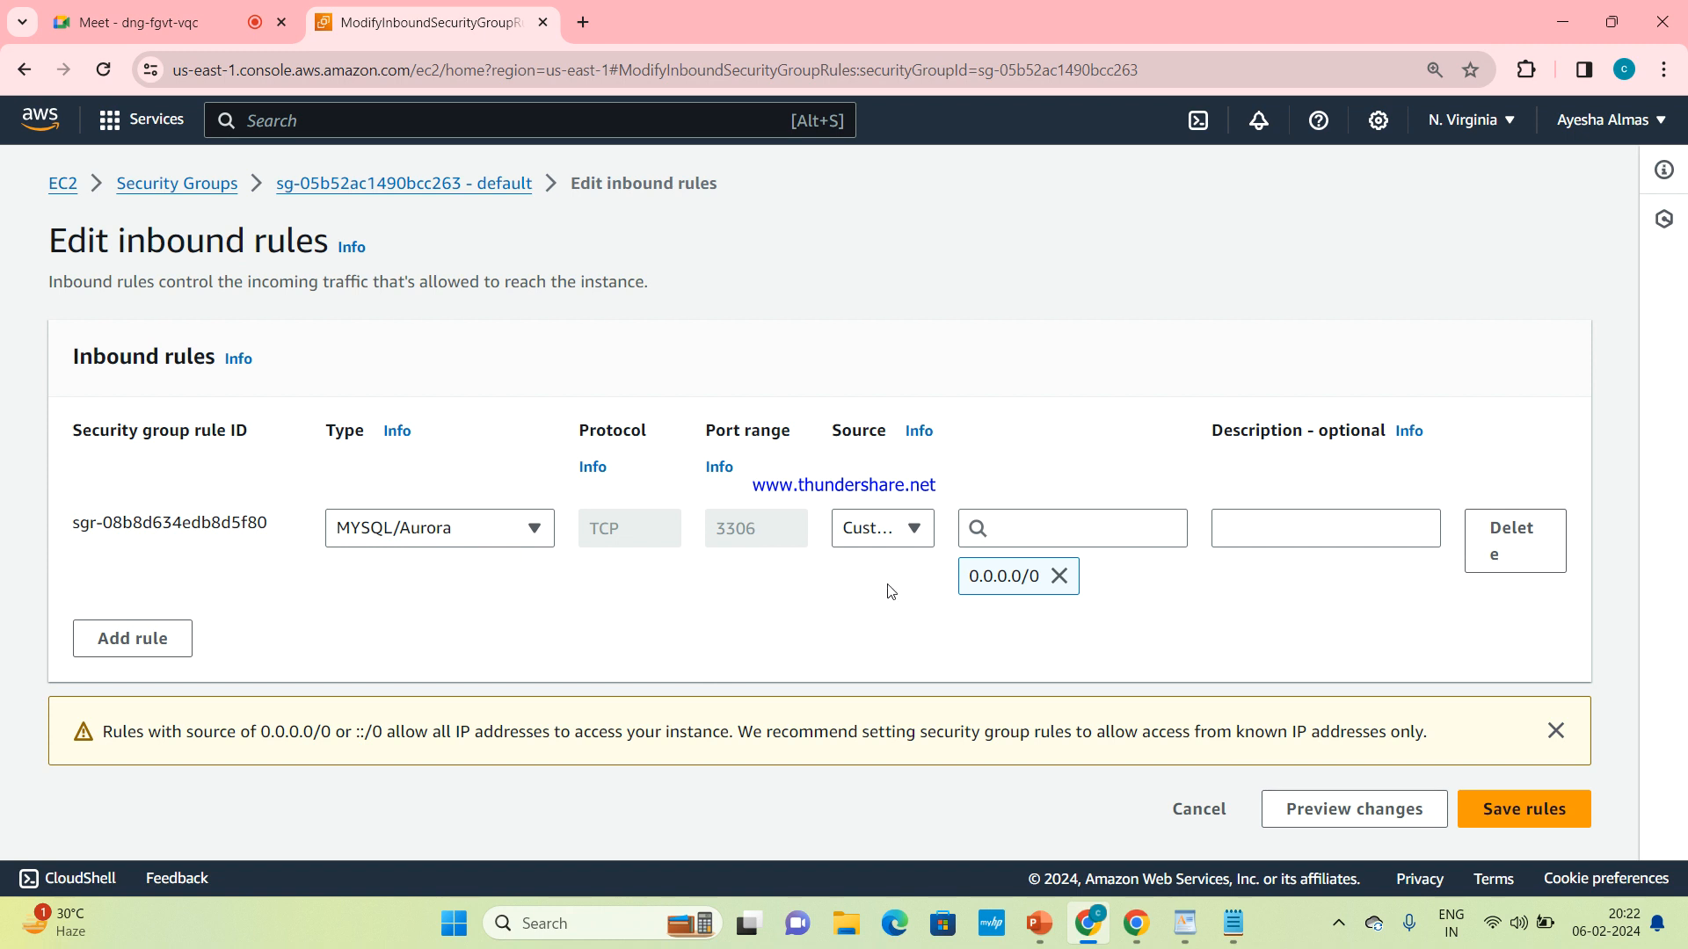
# Try to save the existing MYSQL/Aurora inbound rule with source Anywhere-IPv4, then return to the rule editor from the security groups list
pyautogui.click(912, 536)
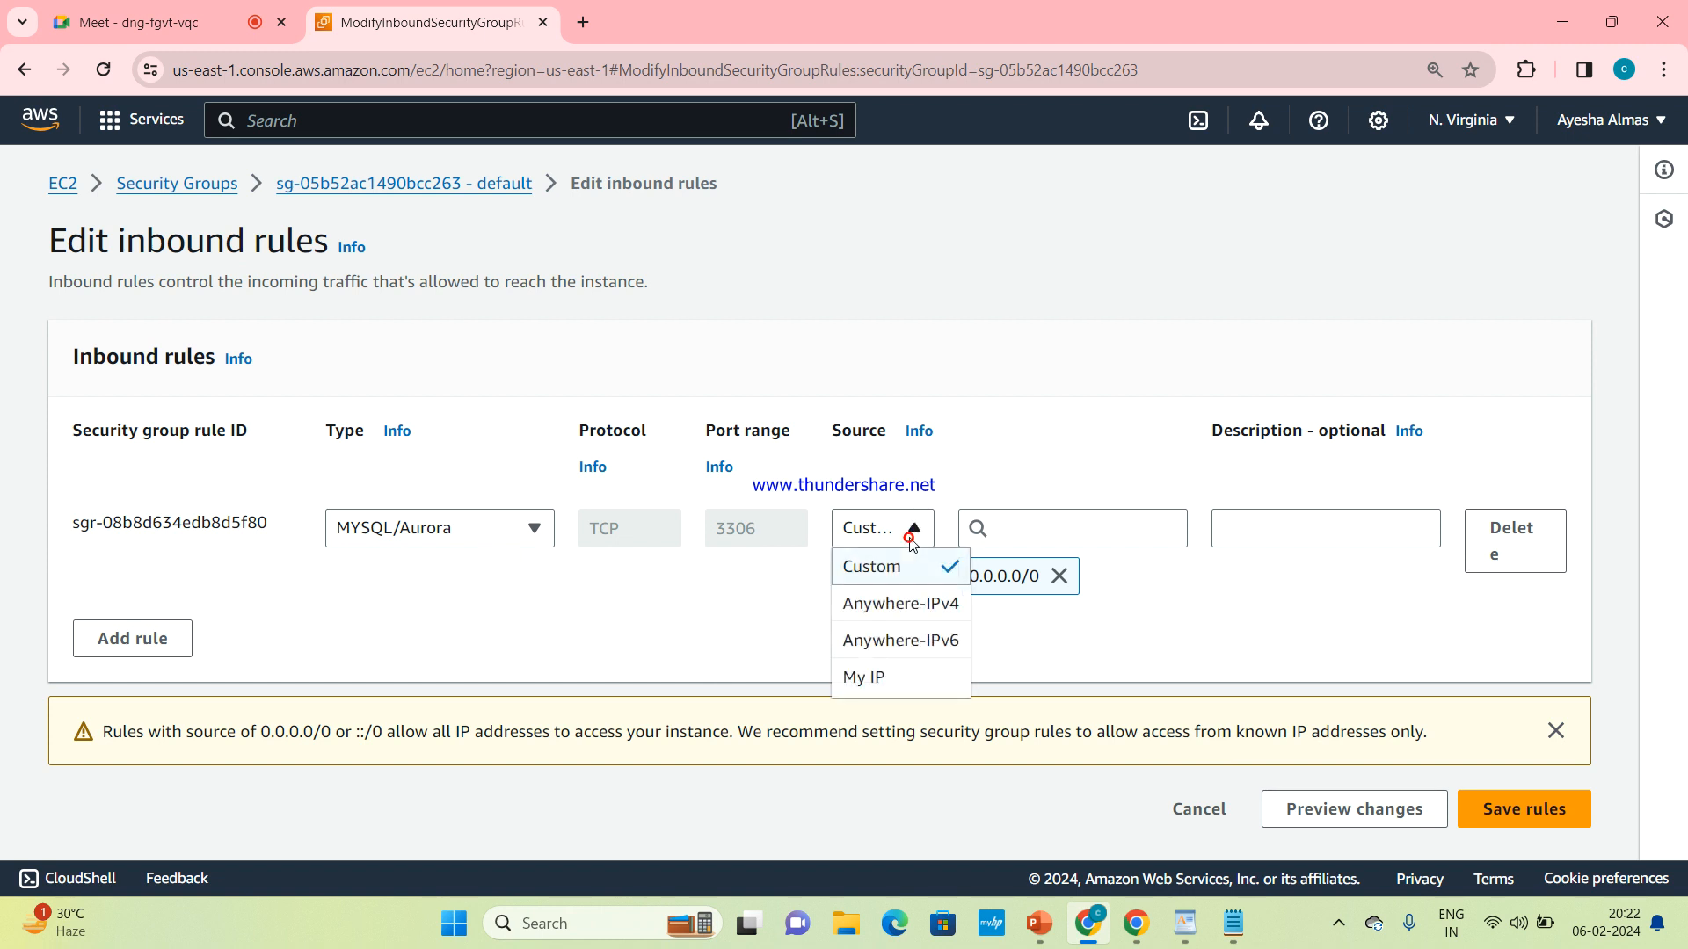
pyautogui.click(896, 601)
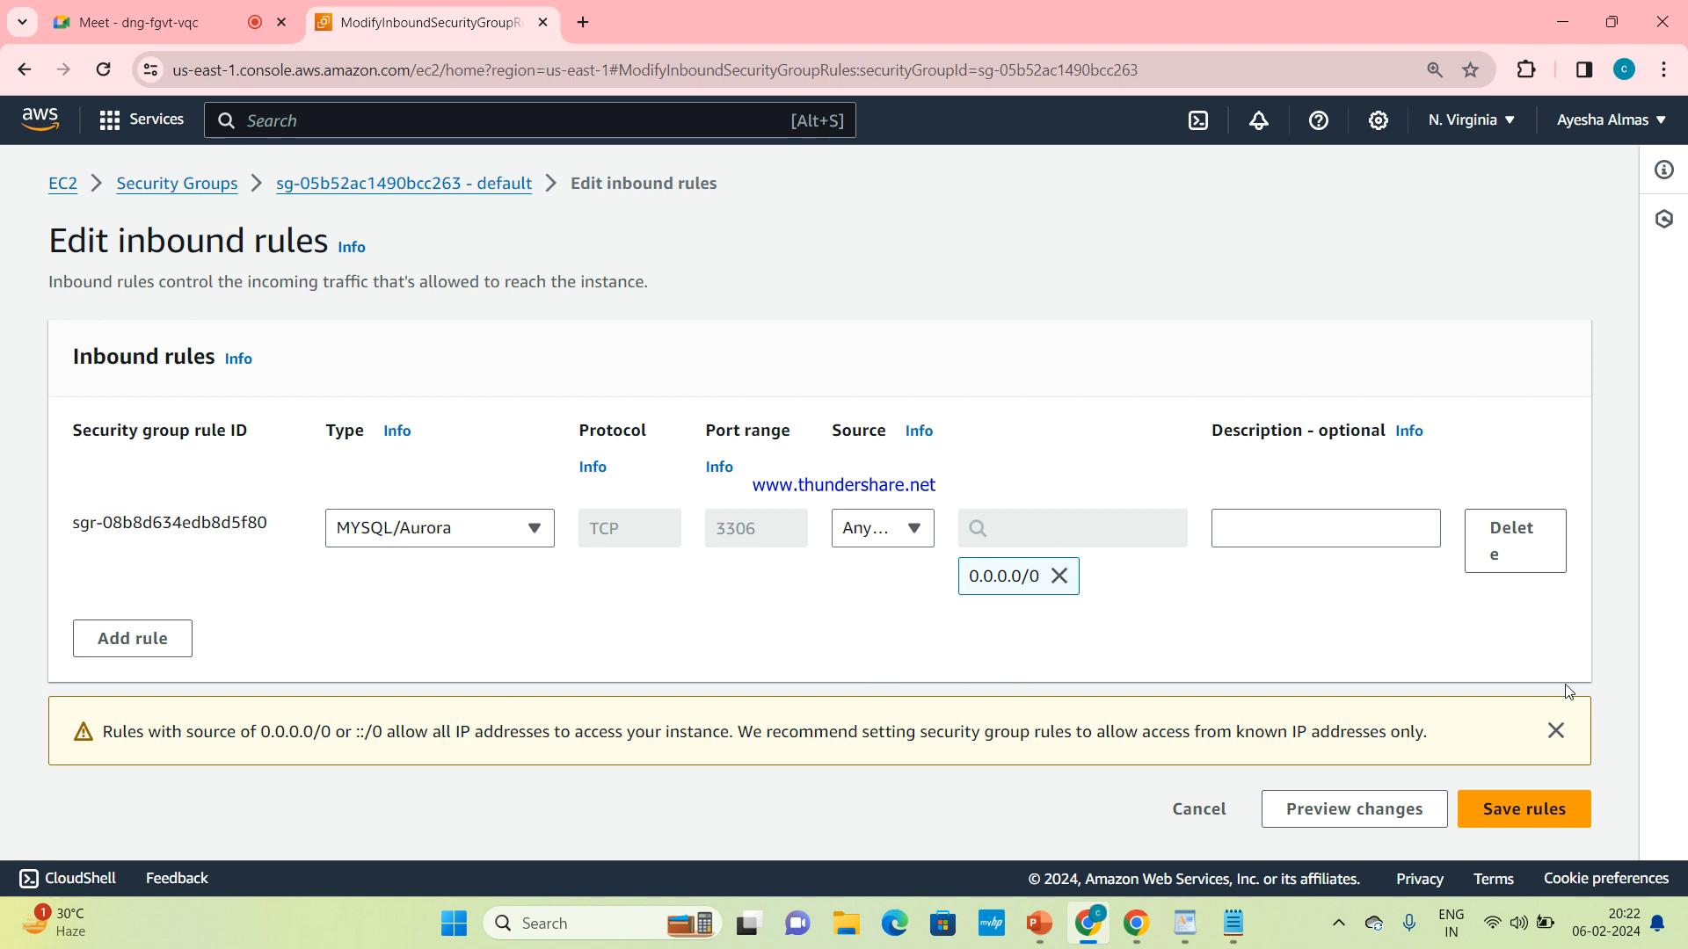
pyautogui.click(1537, 816)
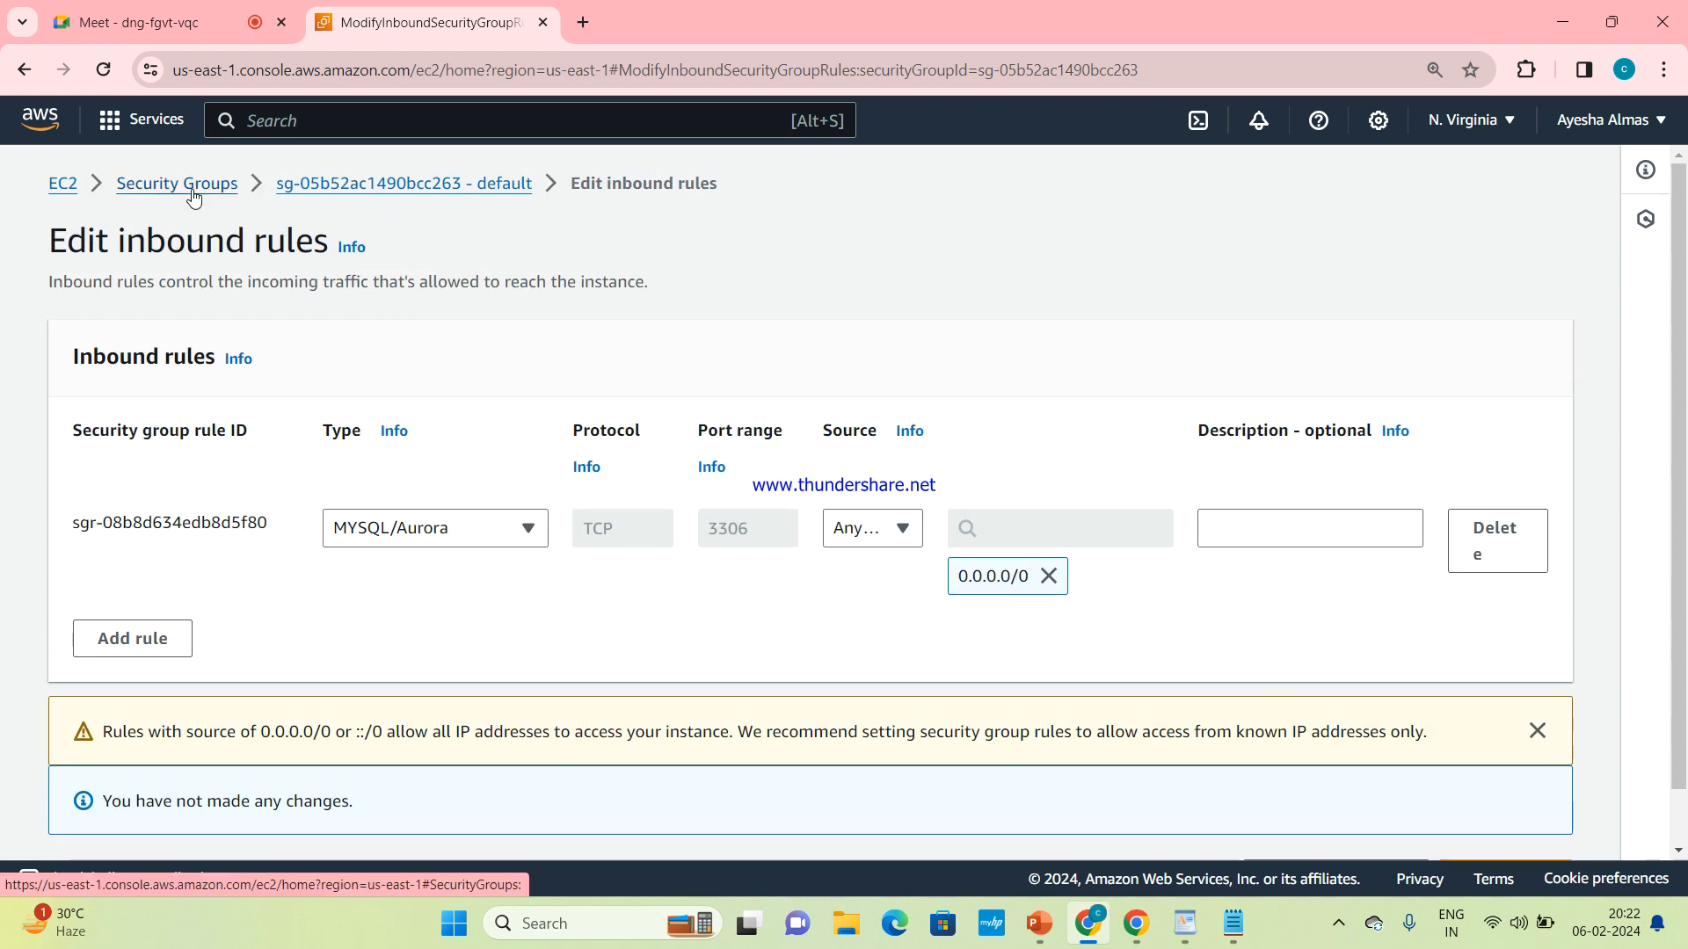
pyautogui.click(193, 199)
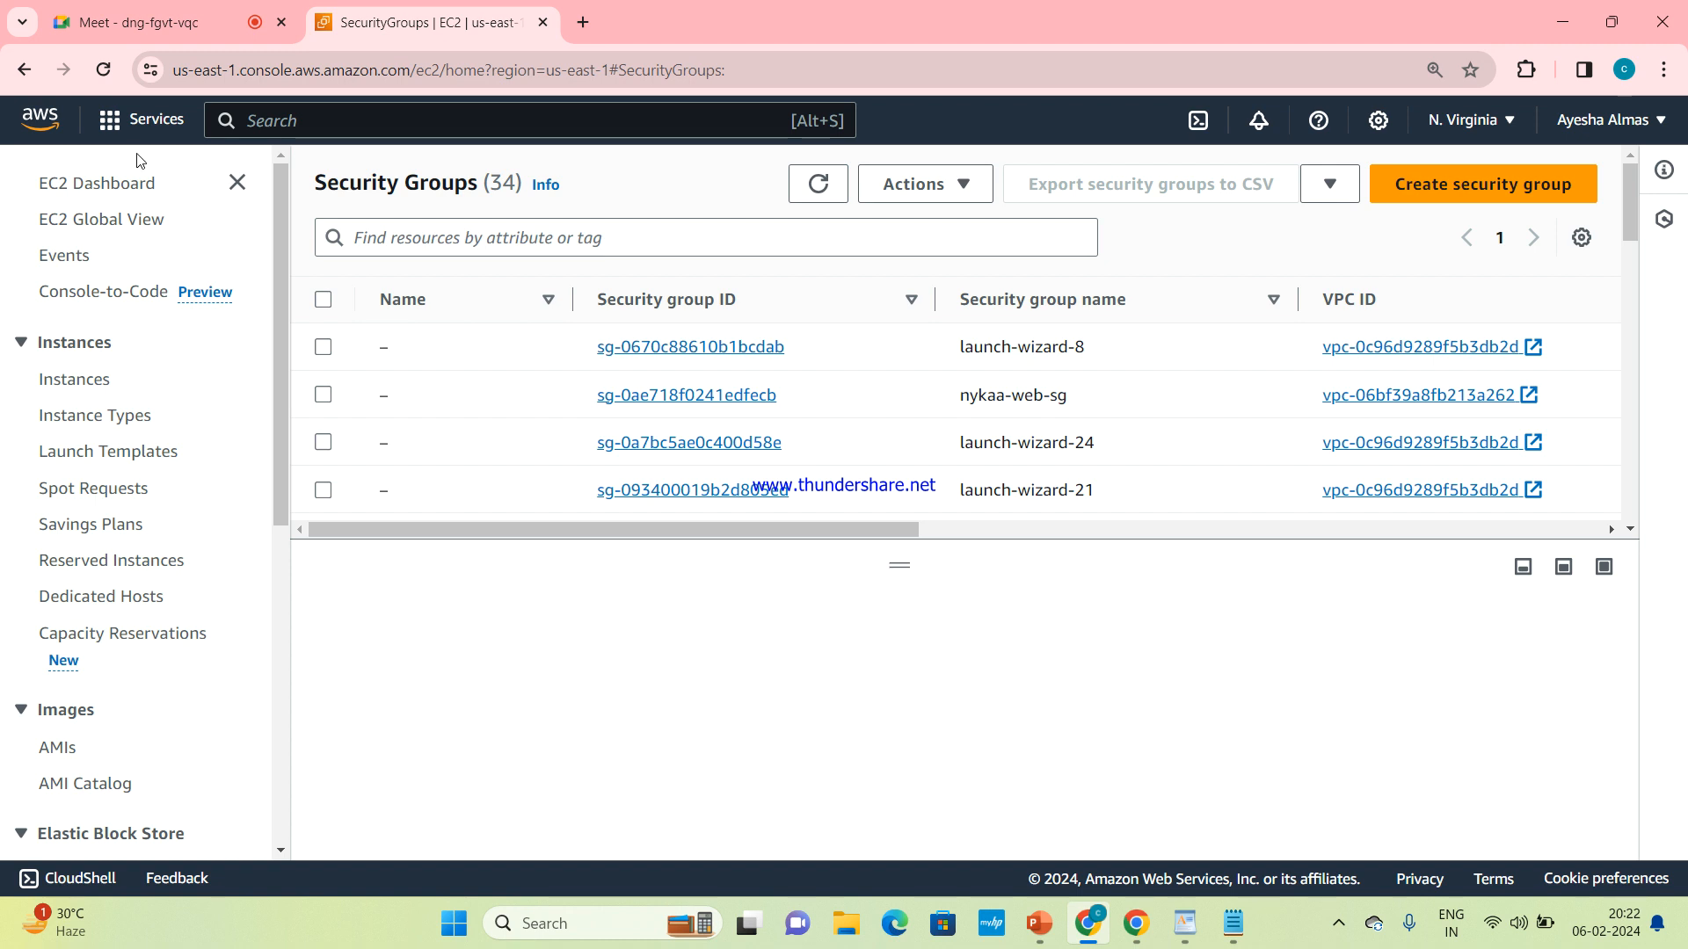
pyautogui.click(22, 70)
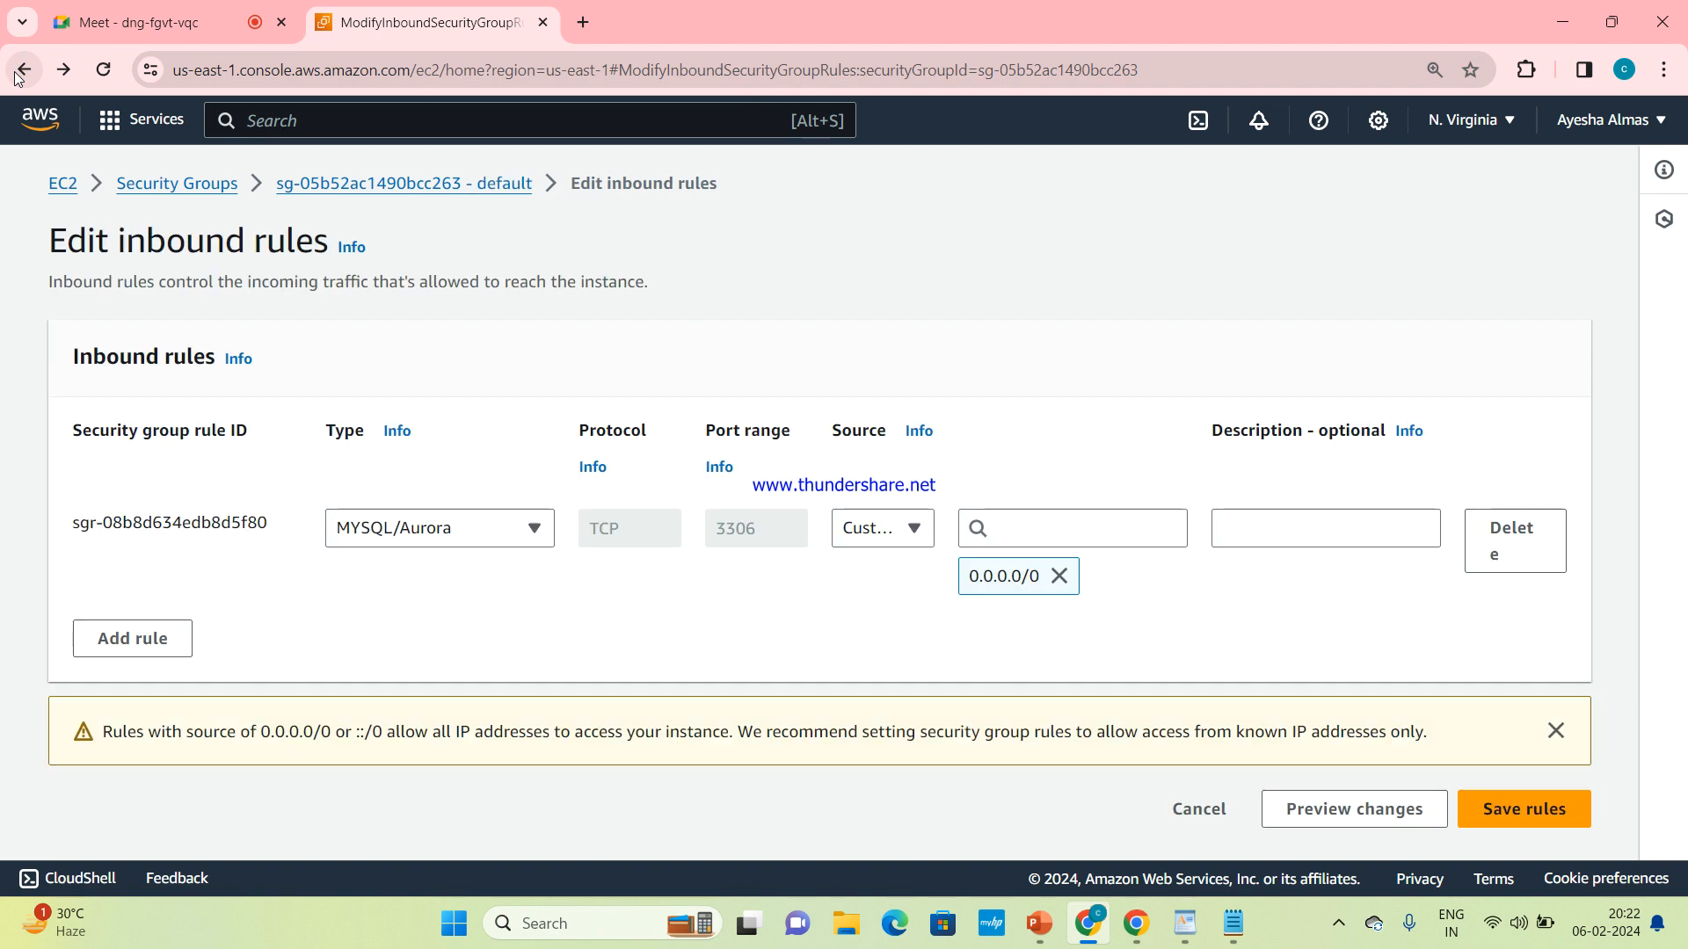
pyautogui.click(268, 123)
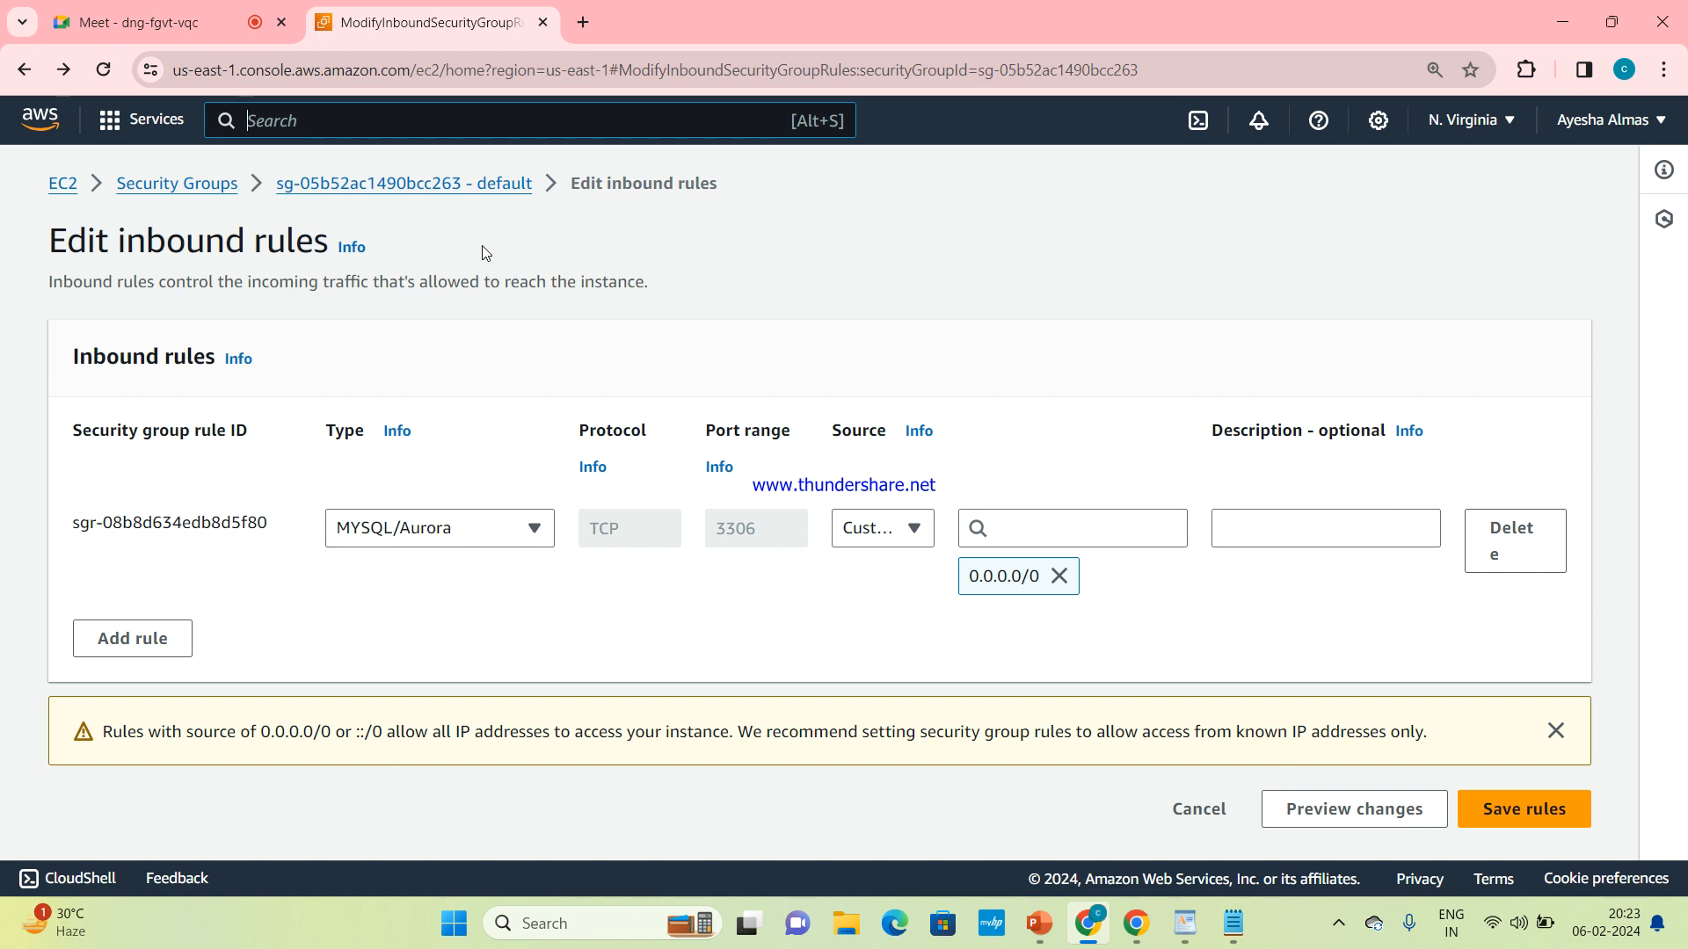
pyautogui.hotkey('alt', 's')
pyautogui.click(914, 538)
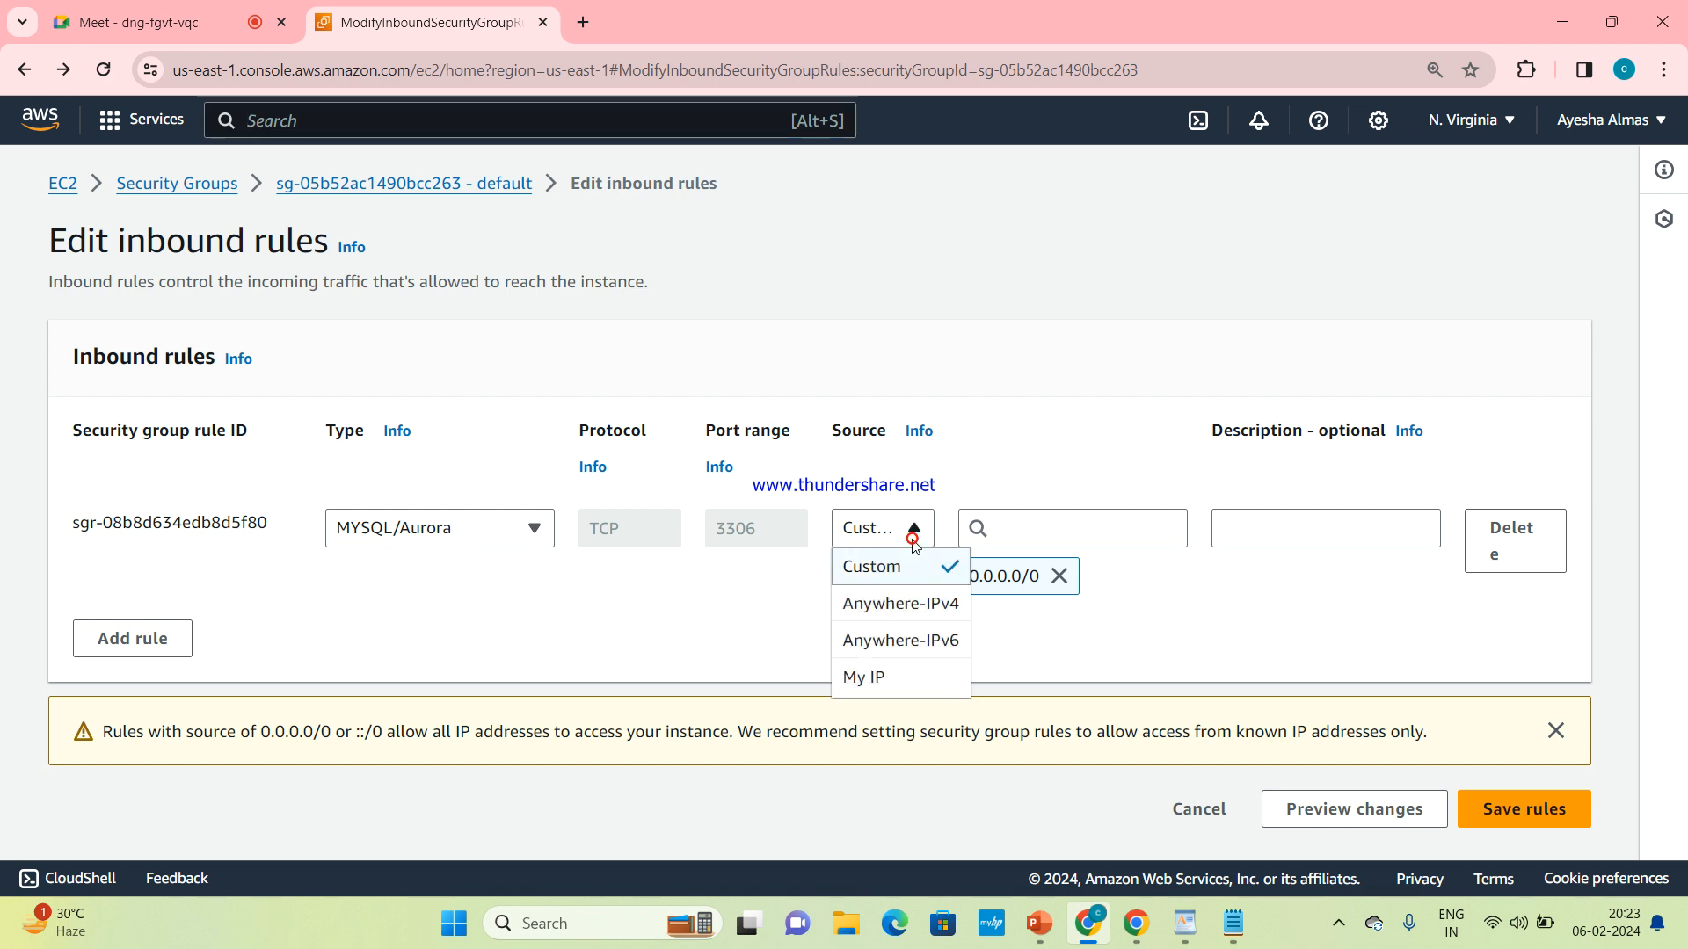
pyautogui.click(933, 445)
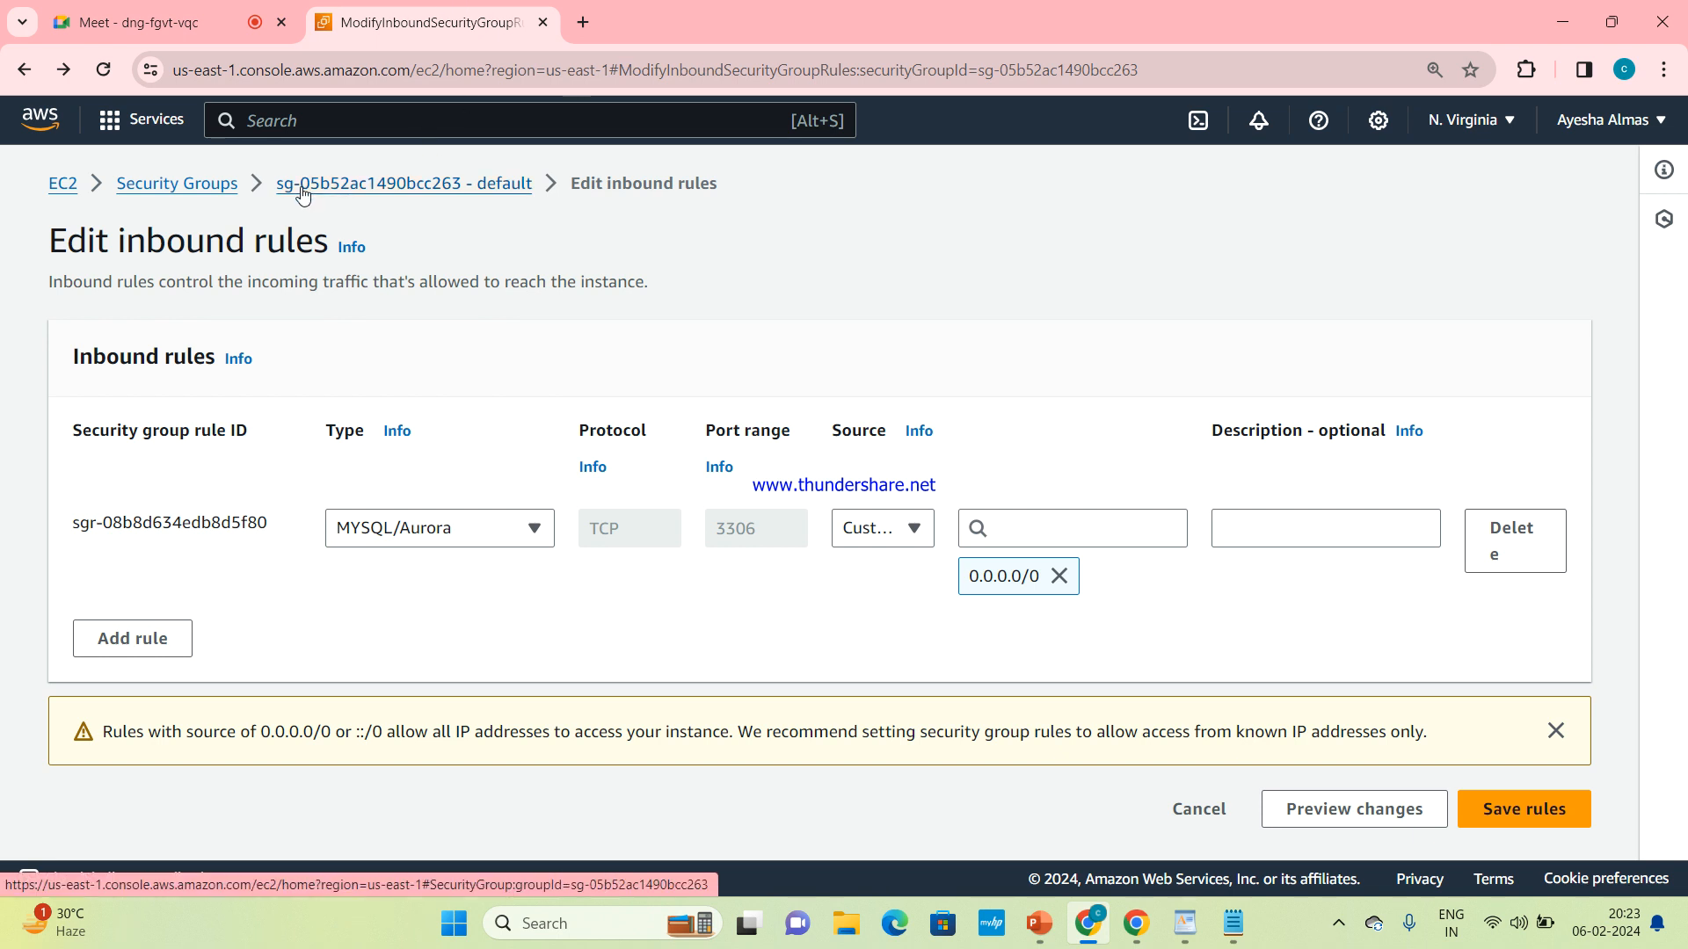
# Leave the inbound rules editor for the security groups list, and search for rds to open the RDS dashboard
pyautogui.click(233, 186)
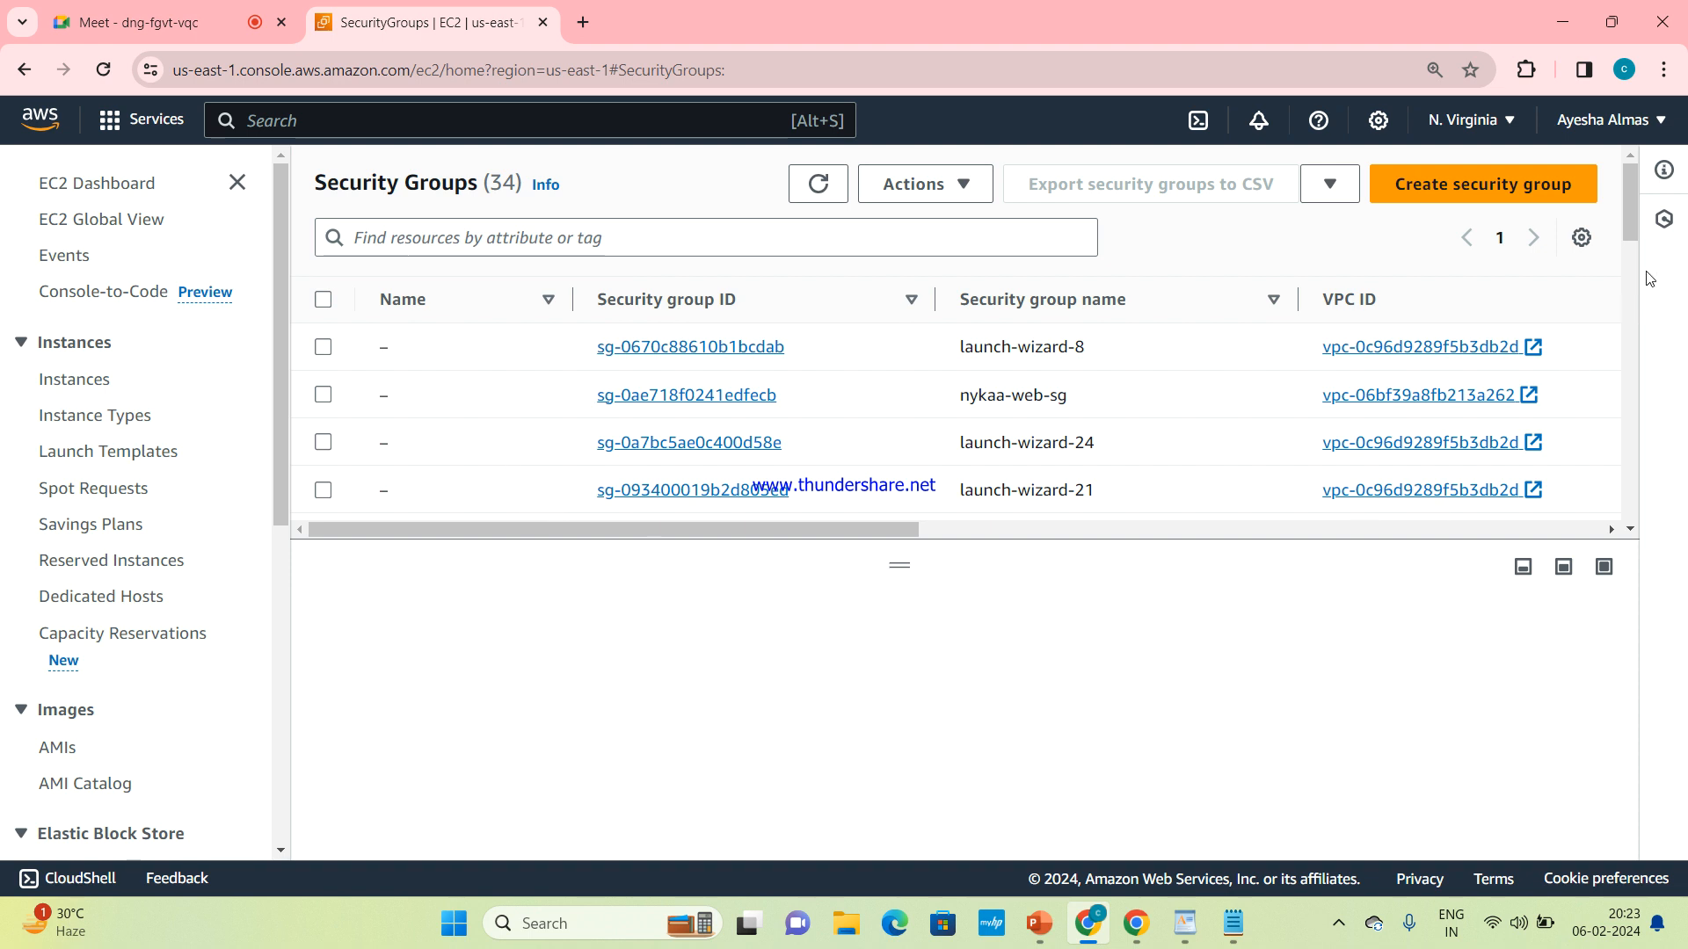
pyautogui.scroll(-1, 1636, 257)
pyautogui.moveTo(1632, 251); pyautogui.dragTo(1682, 167)
pyautogui.click(451, 134)
pyautogui.write('rds')
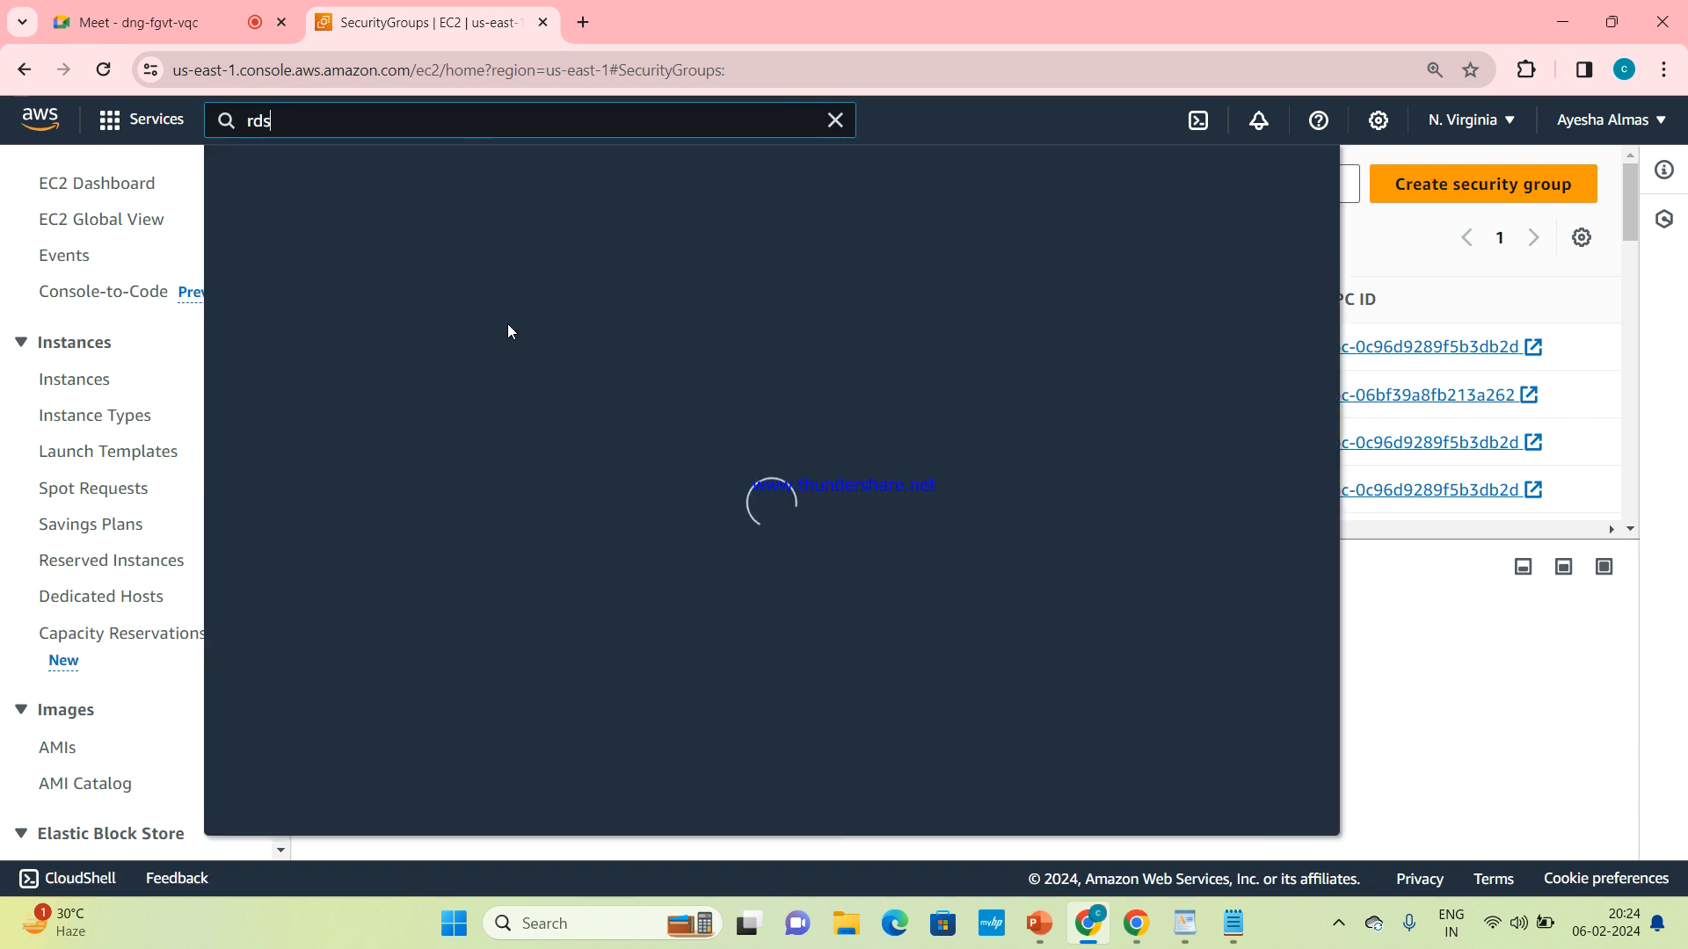
pyautogui.click(598, 304)
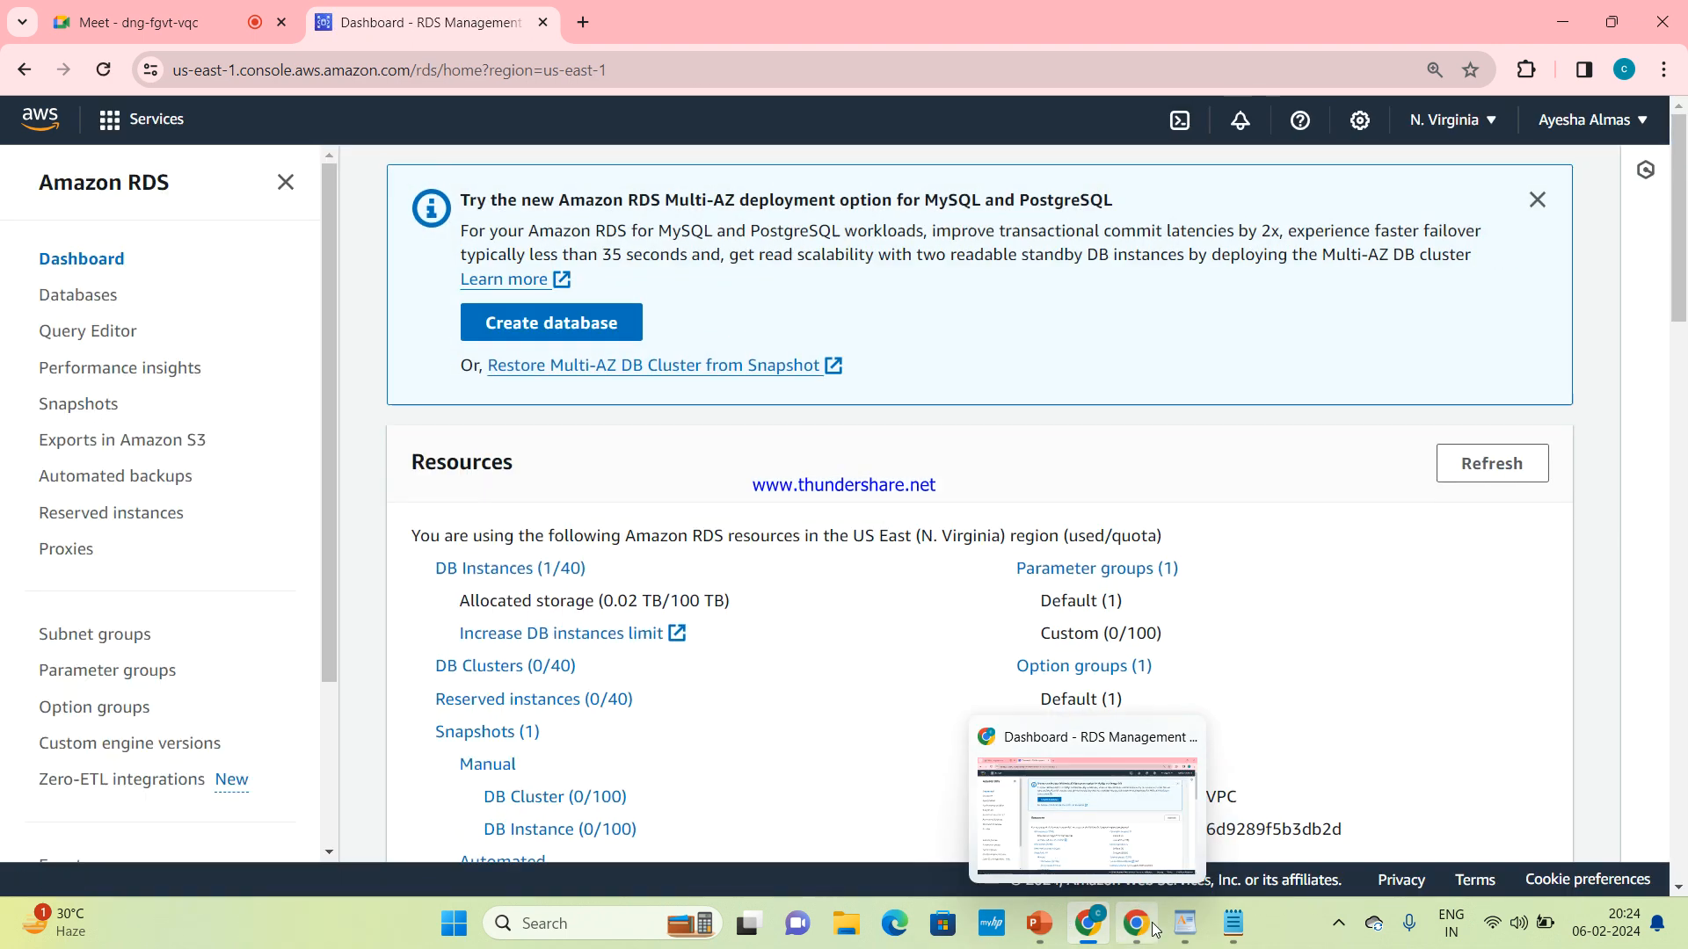
# Switch to the AWS RDS presentation in PowerPoint to review the labs slide, and return to the RDS dashboard in Chrome
pyautogui.moveTo(1165, 923)
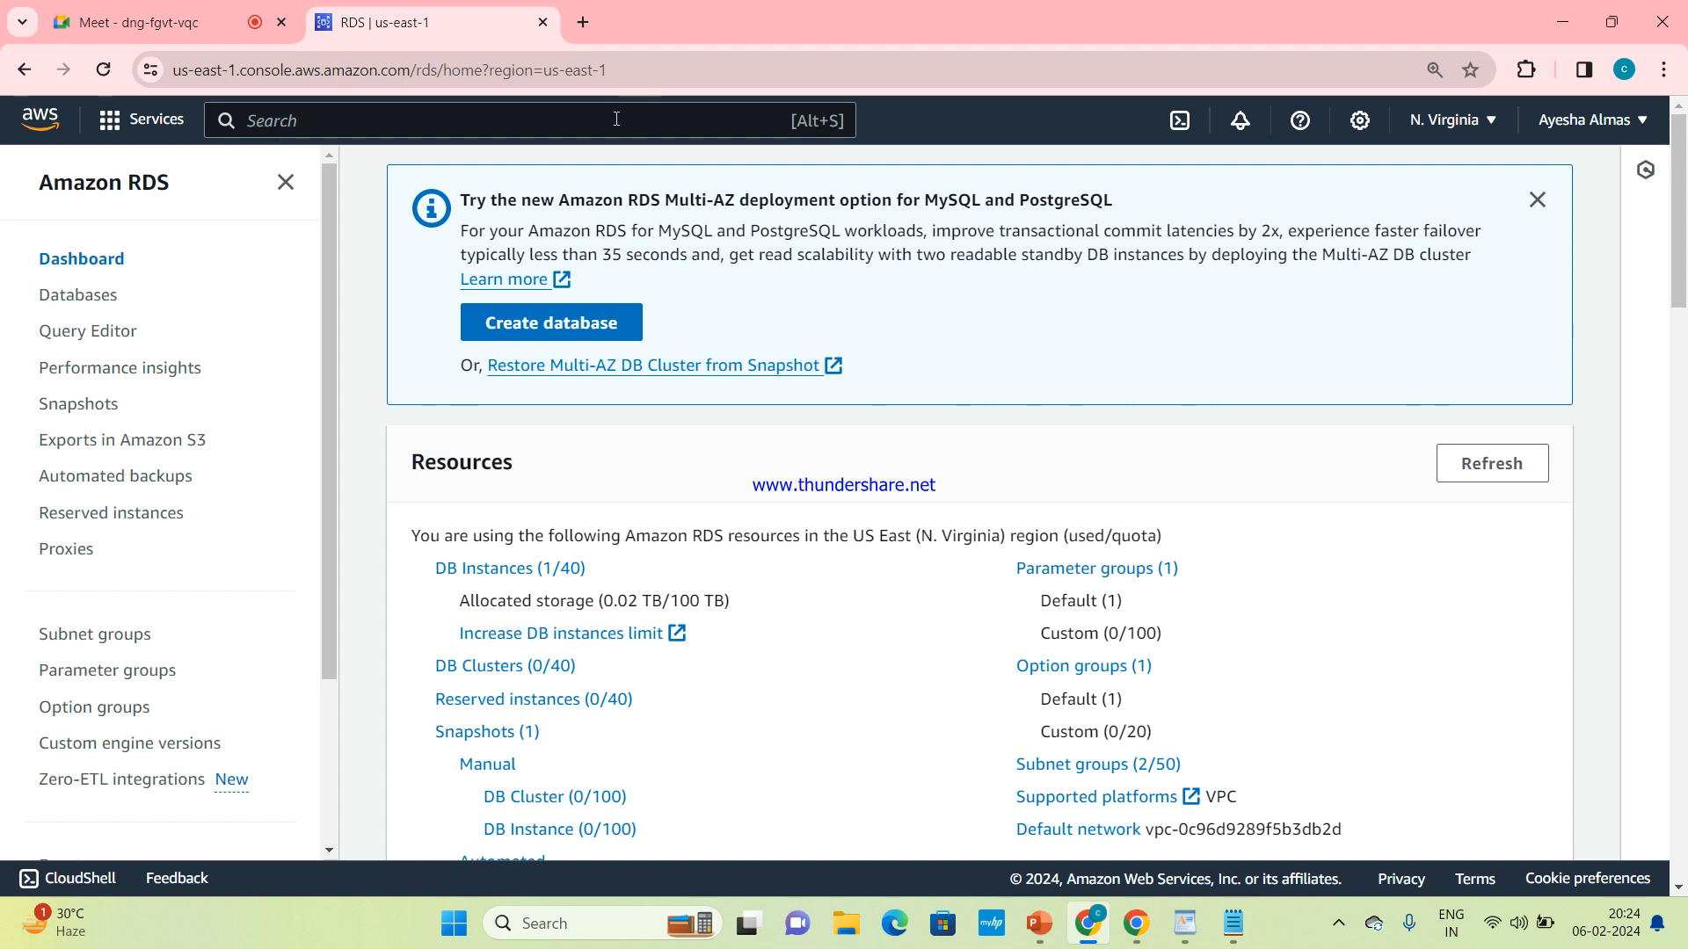
pyautogui.moveTo(1058, 941)
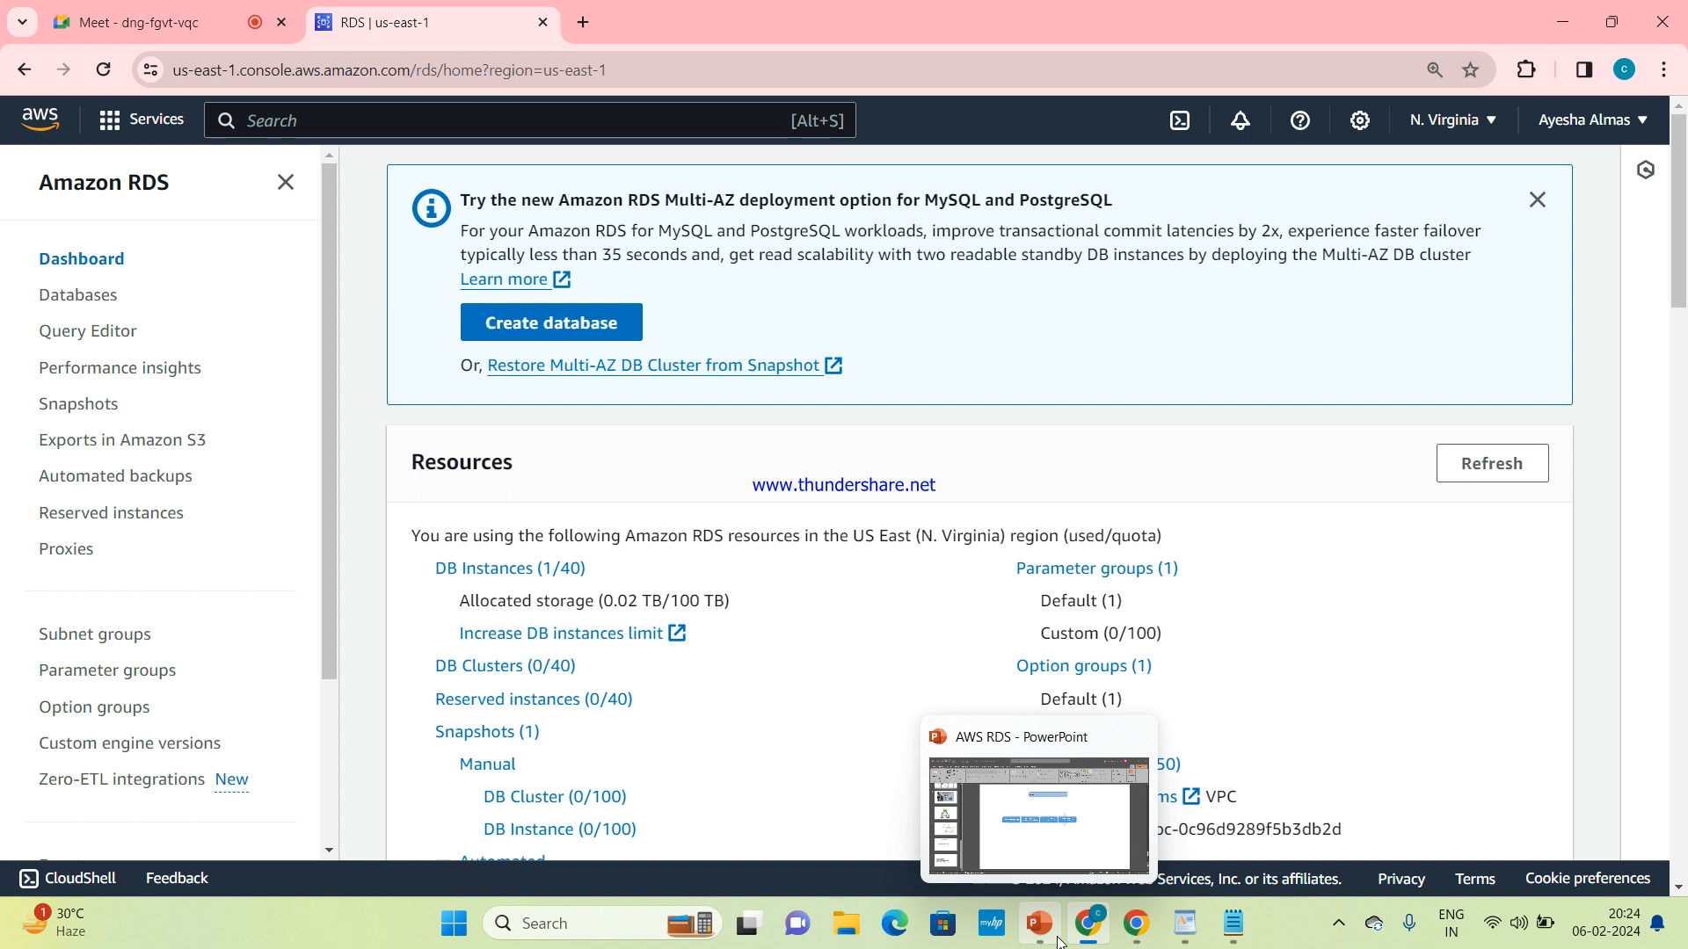
pyautogui.click(1025, 863)
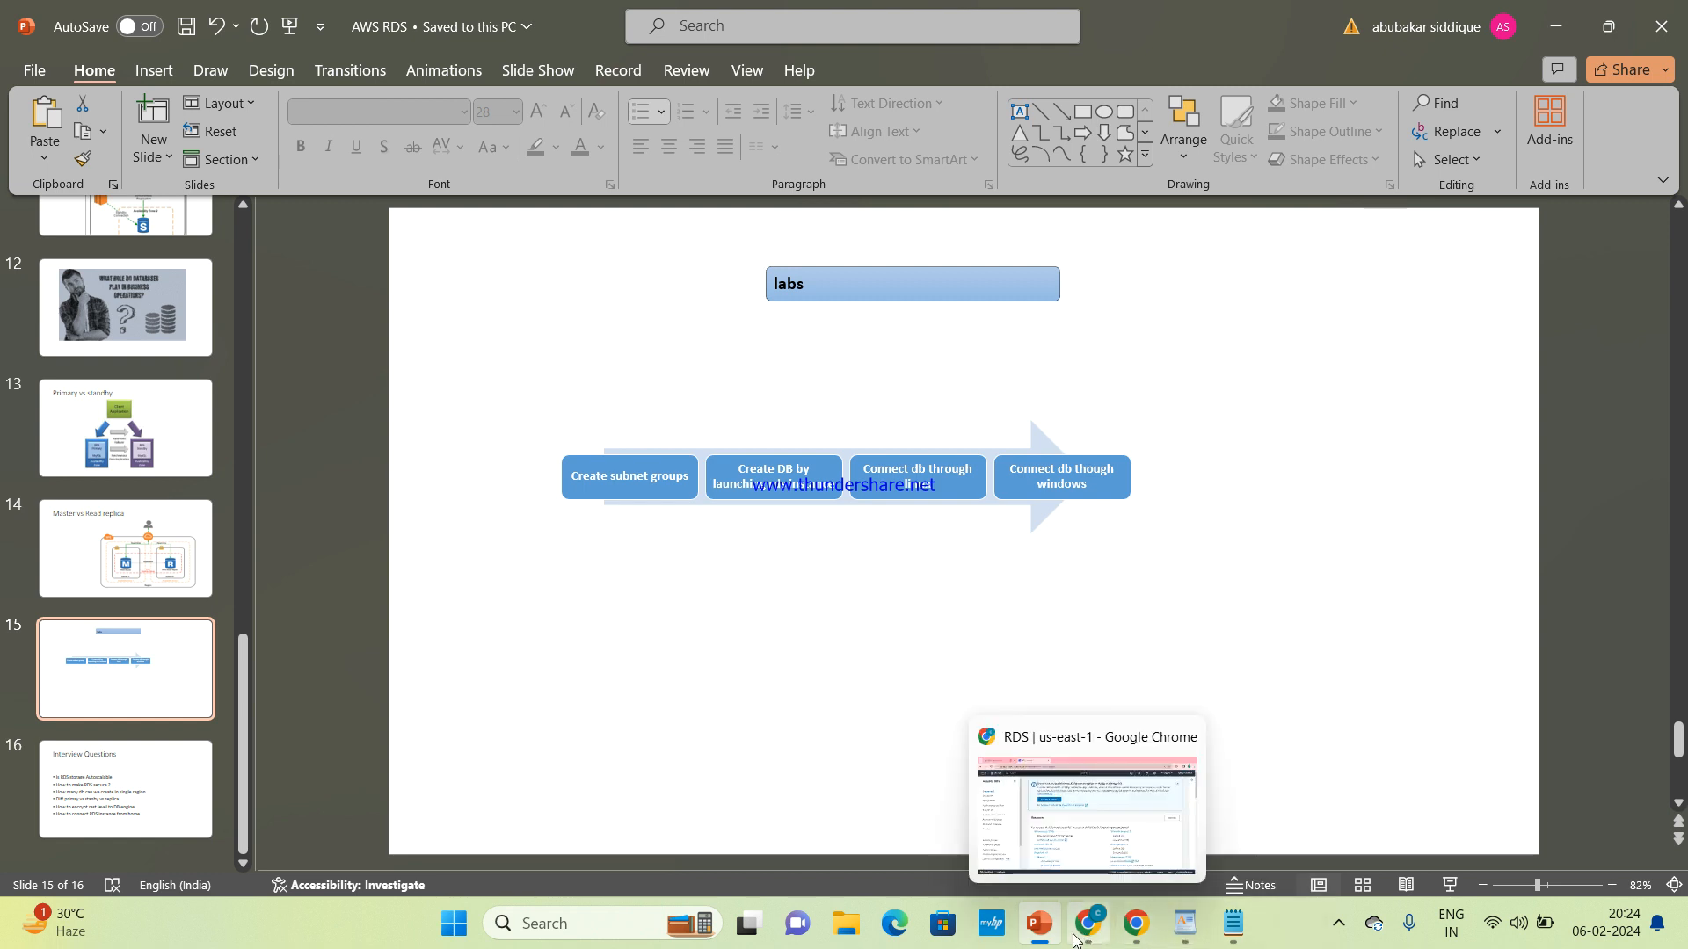
pyautogui.click(1090, 804)
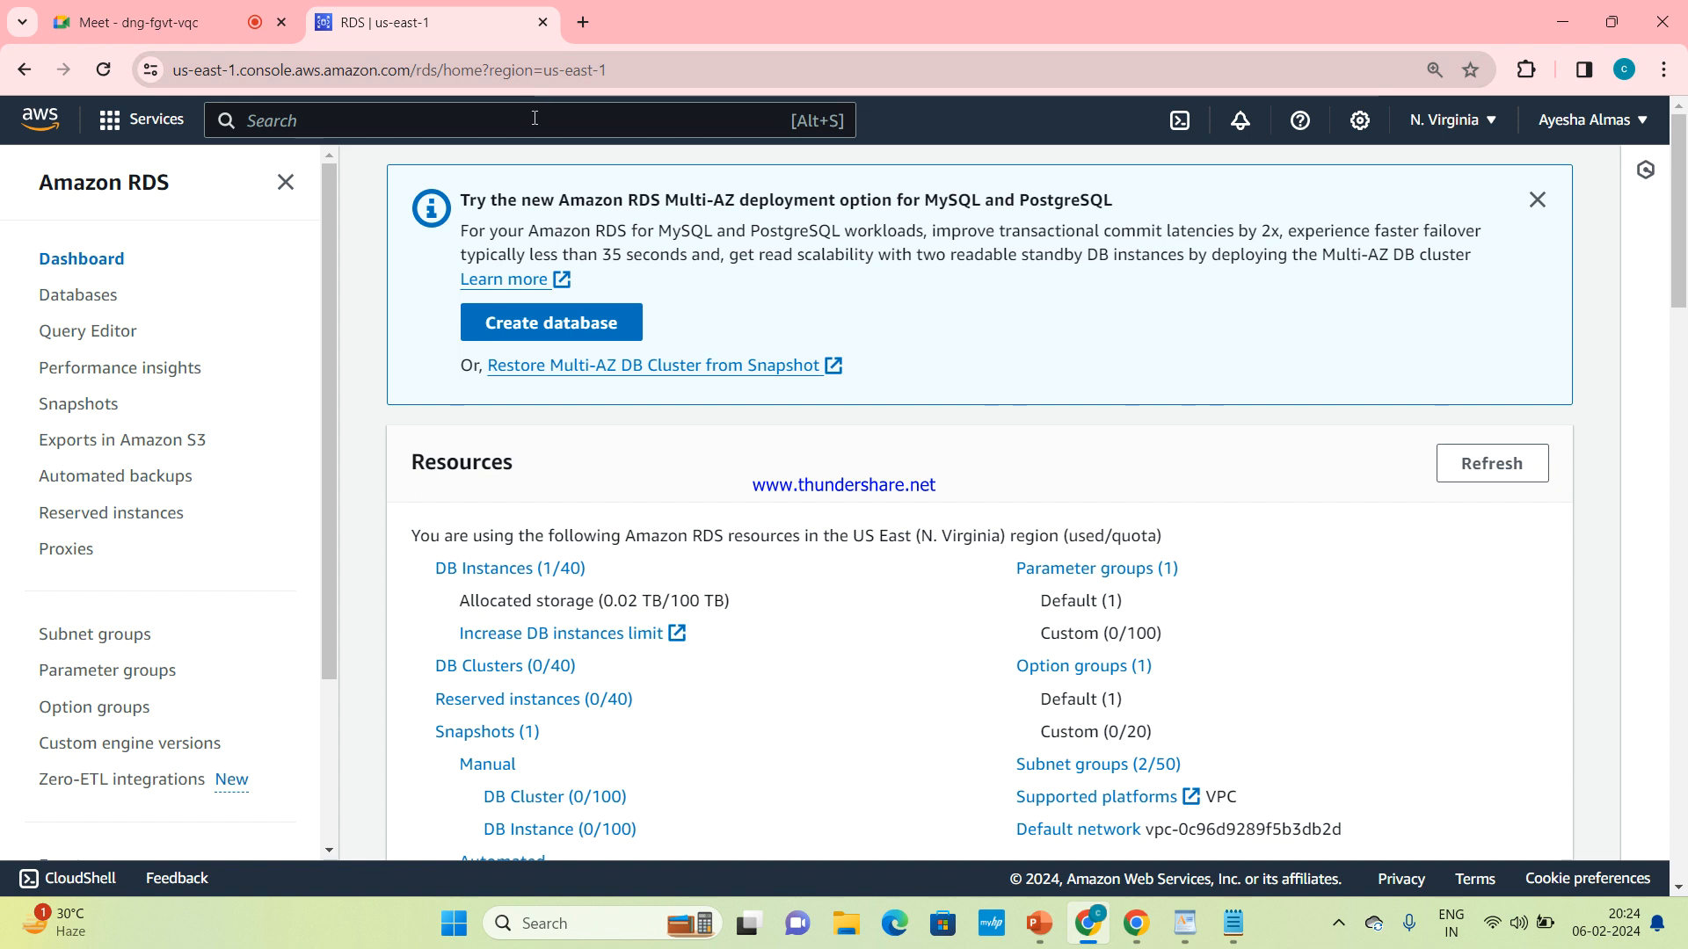
# Search for ec2, open the EC2 dashboard in a separate browser tab, and start launching an instance
pyautogui.write('ec2')
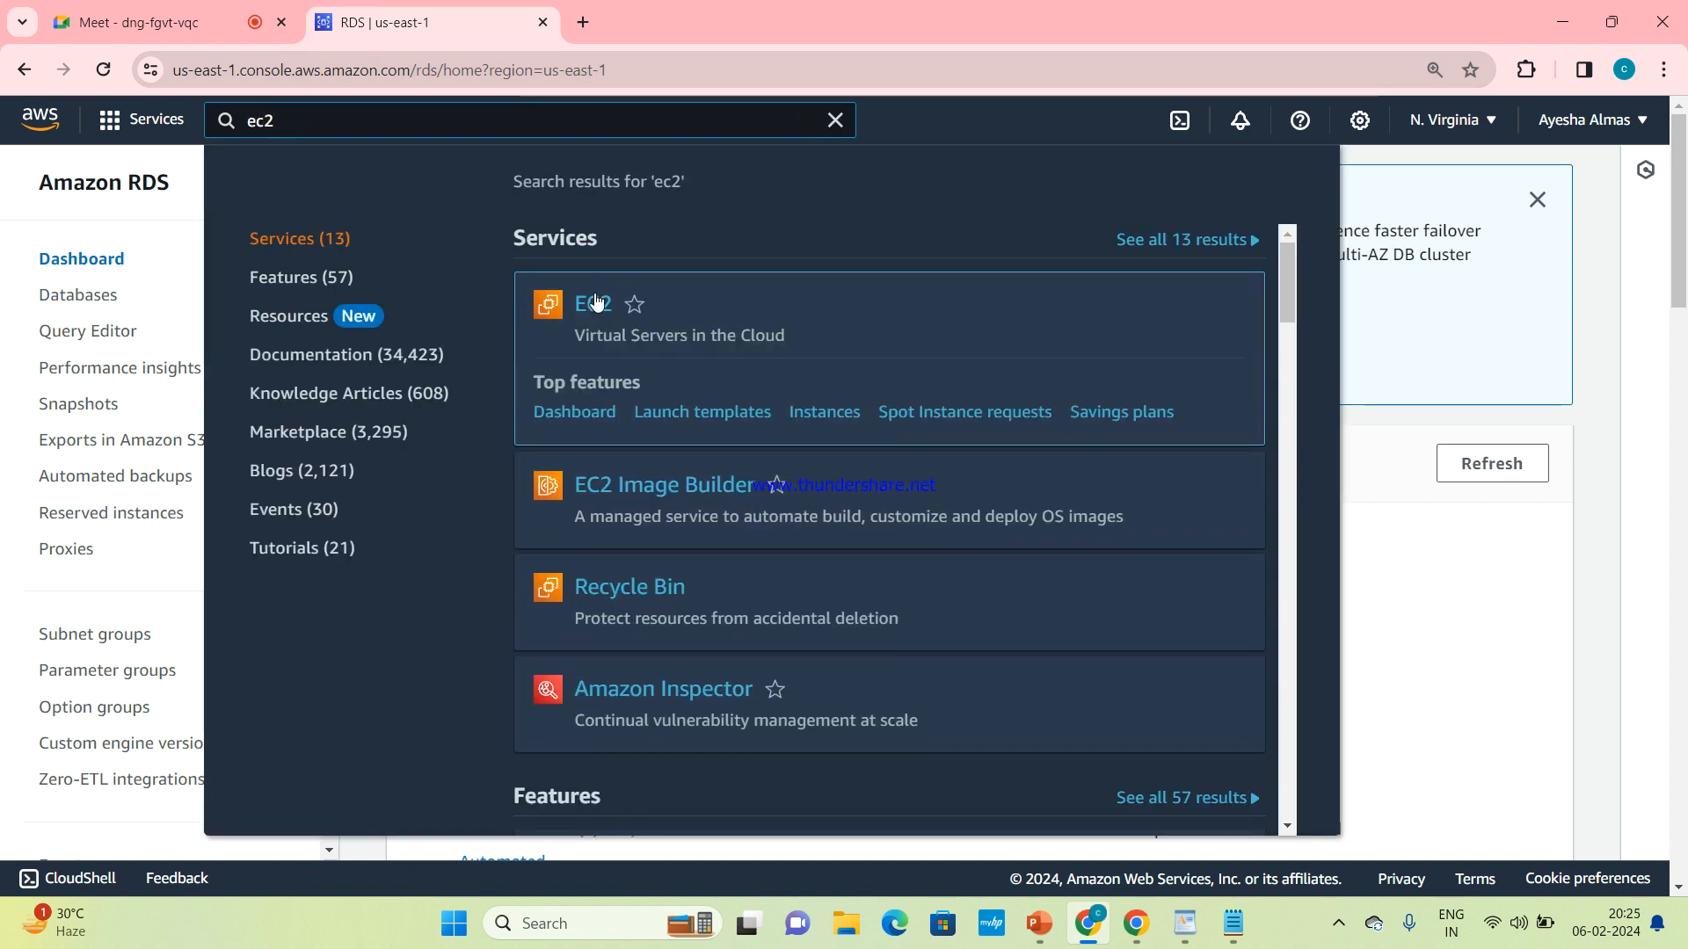
pyautogui.middleClick(596, 301)
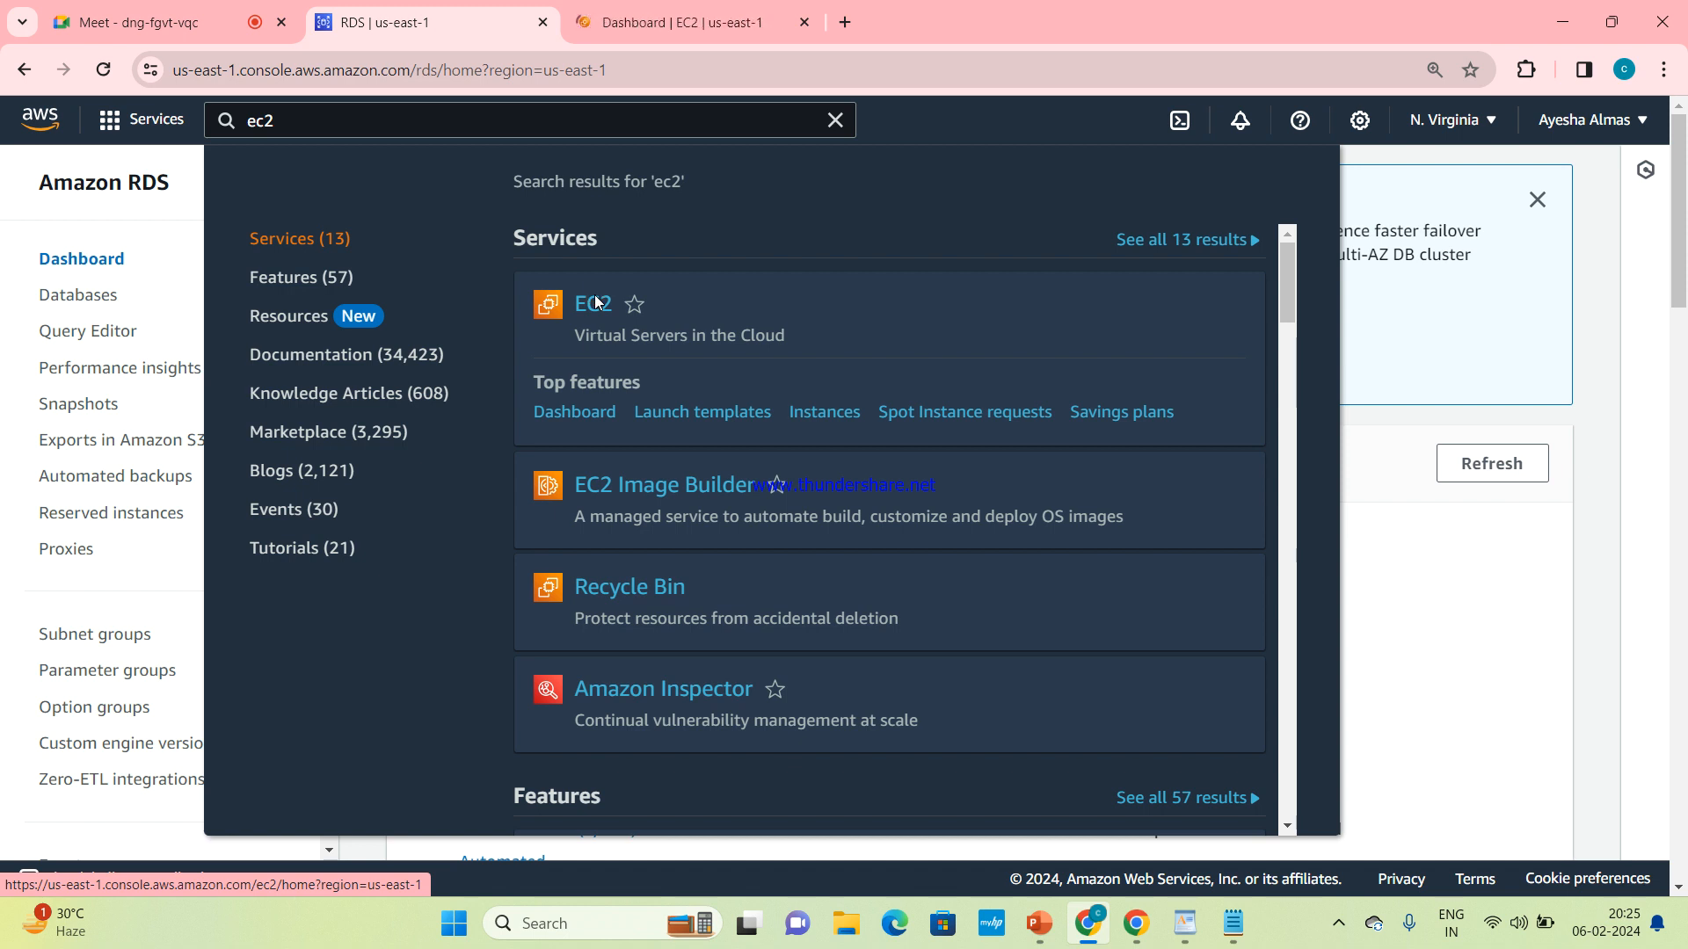
pyautogui.click(835, 122)
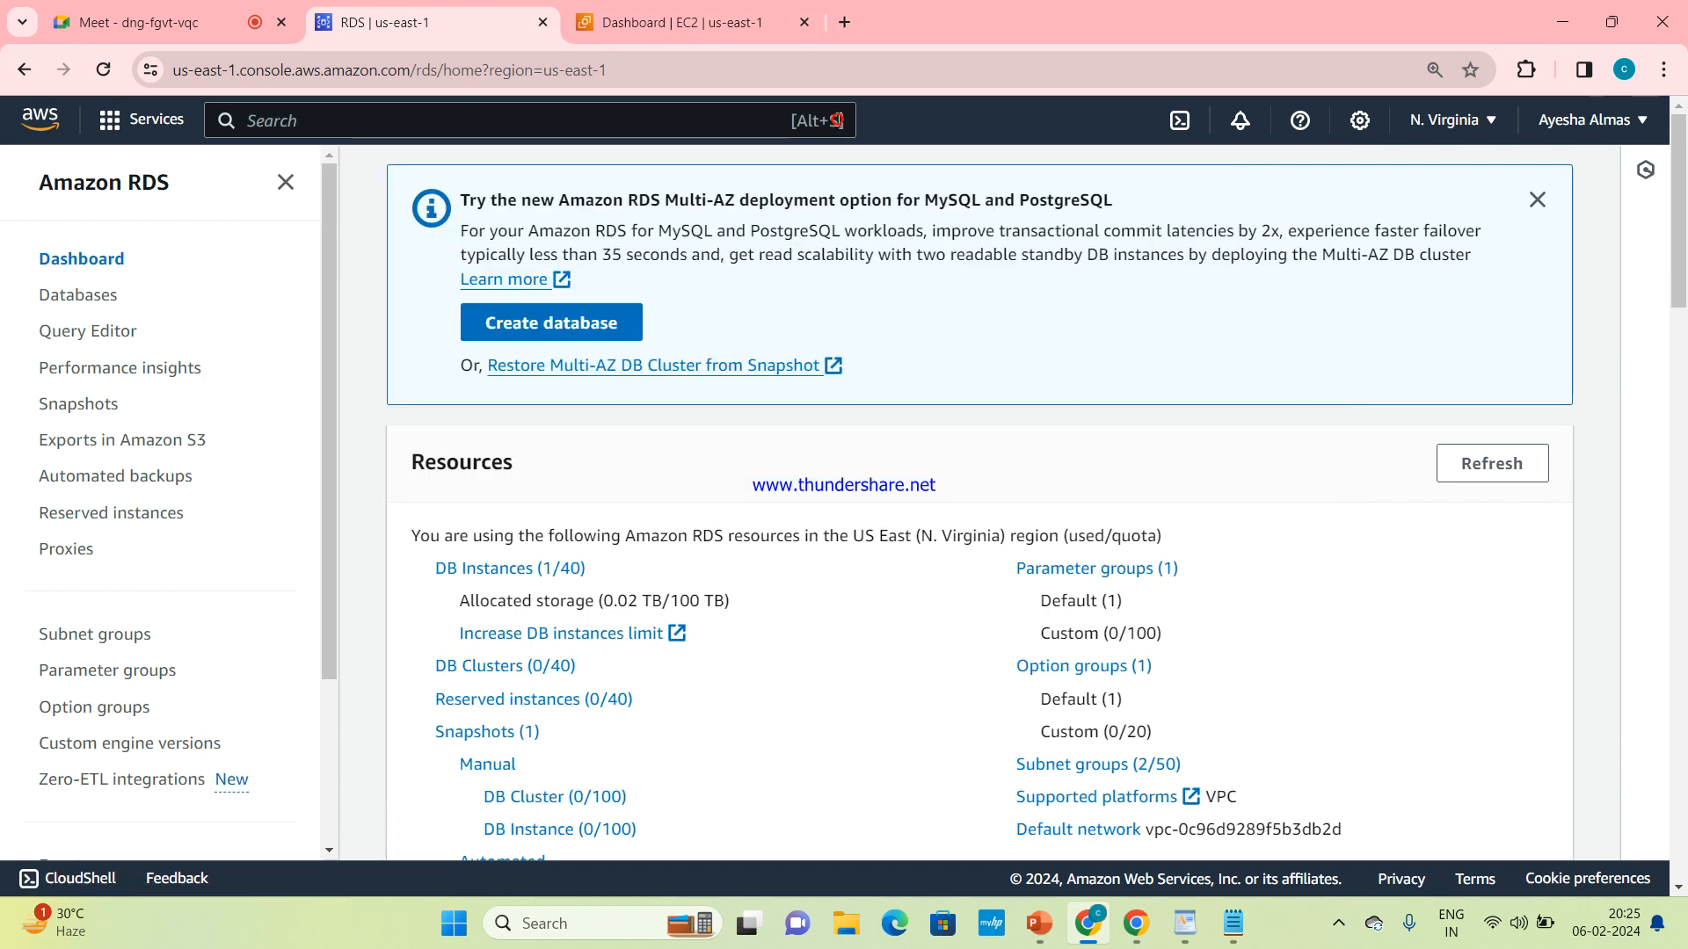
pyautogui.click(743, 26)
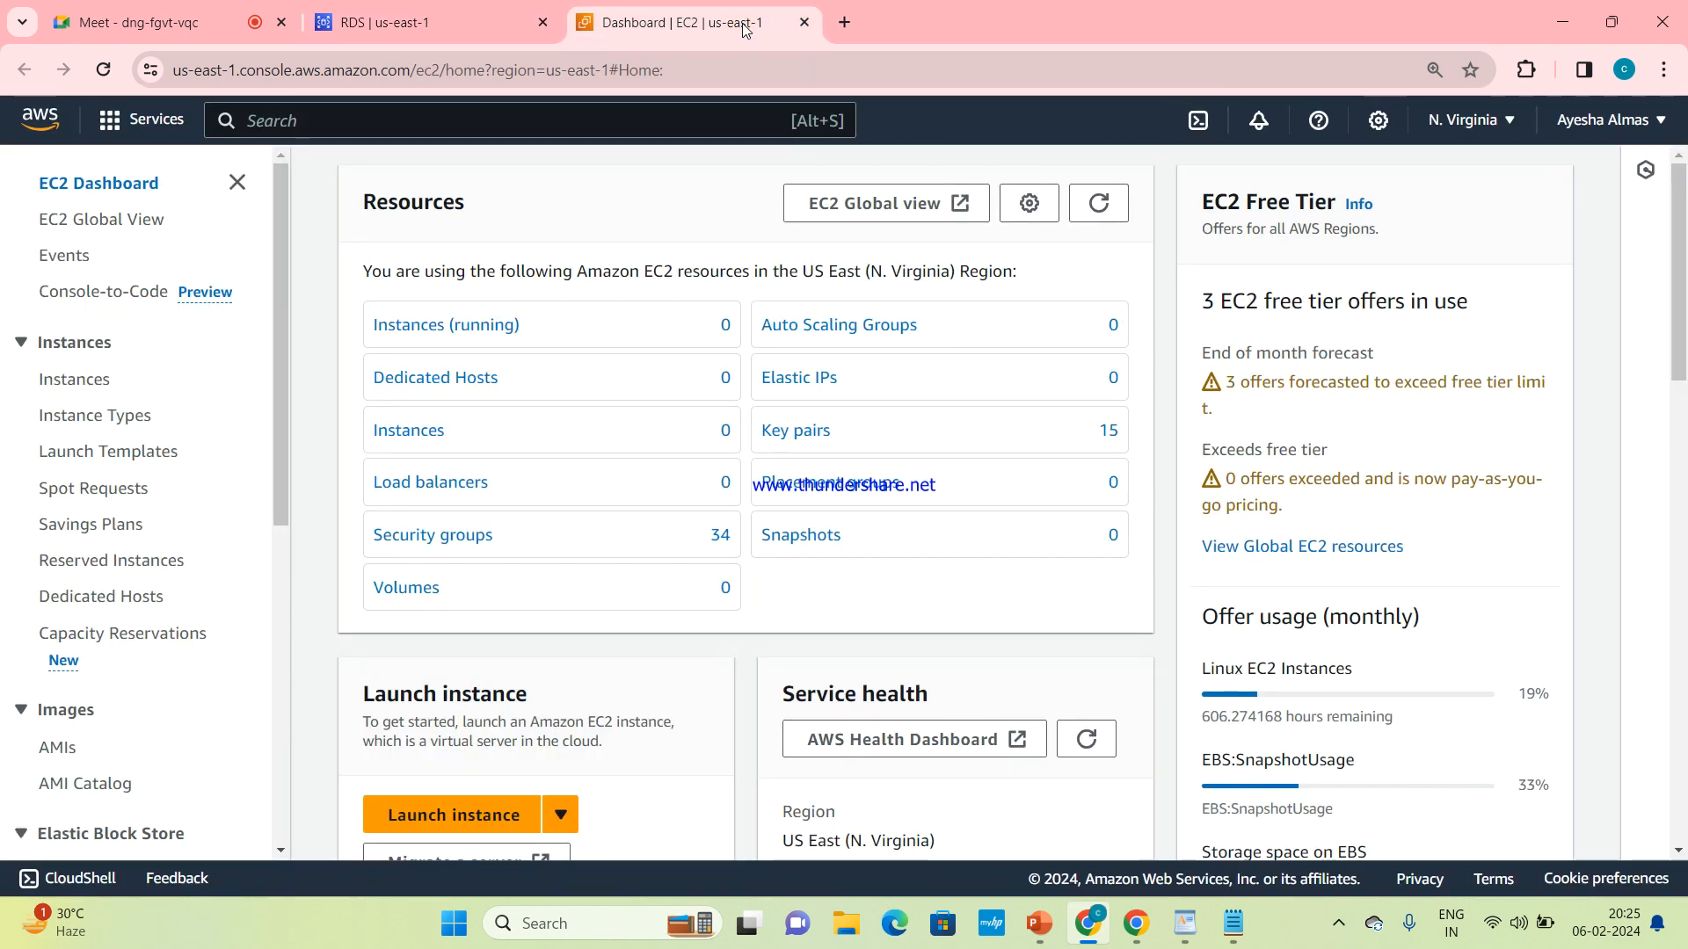
pyautogui.click(473, 818)
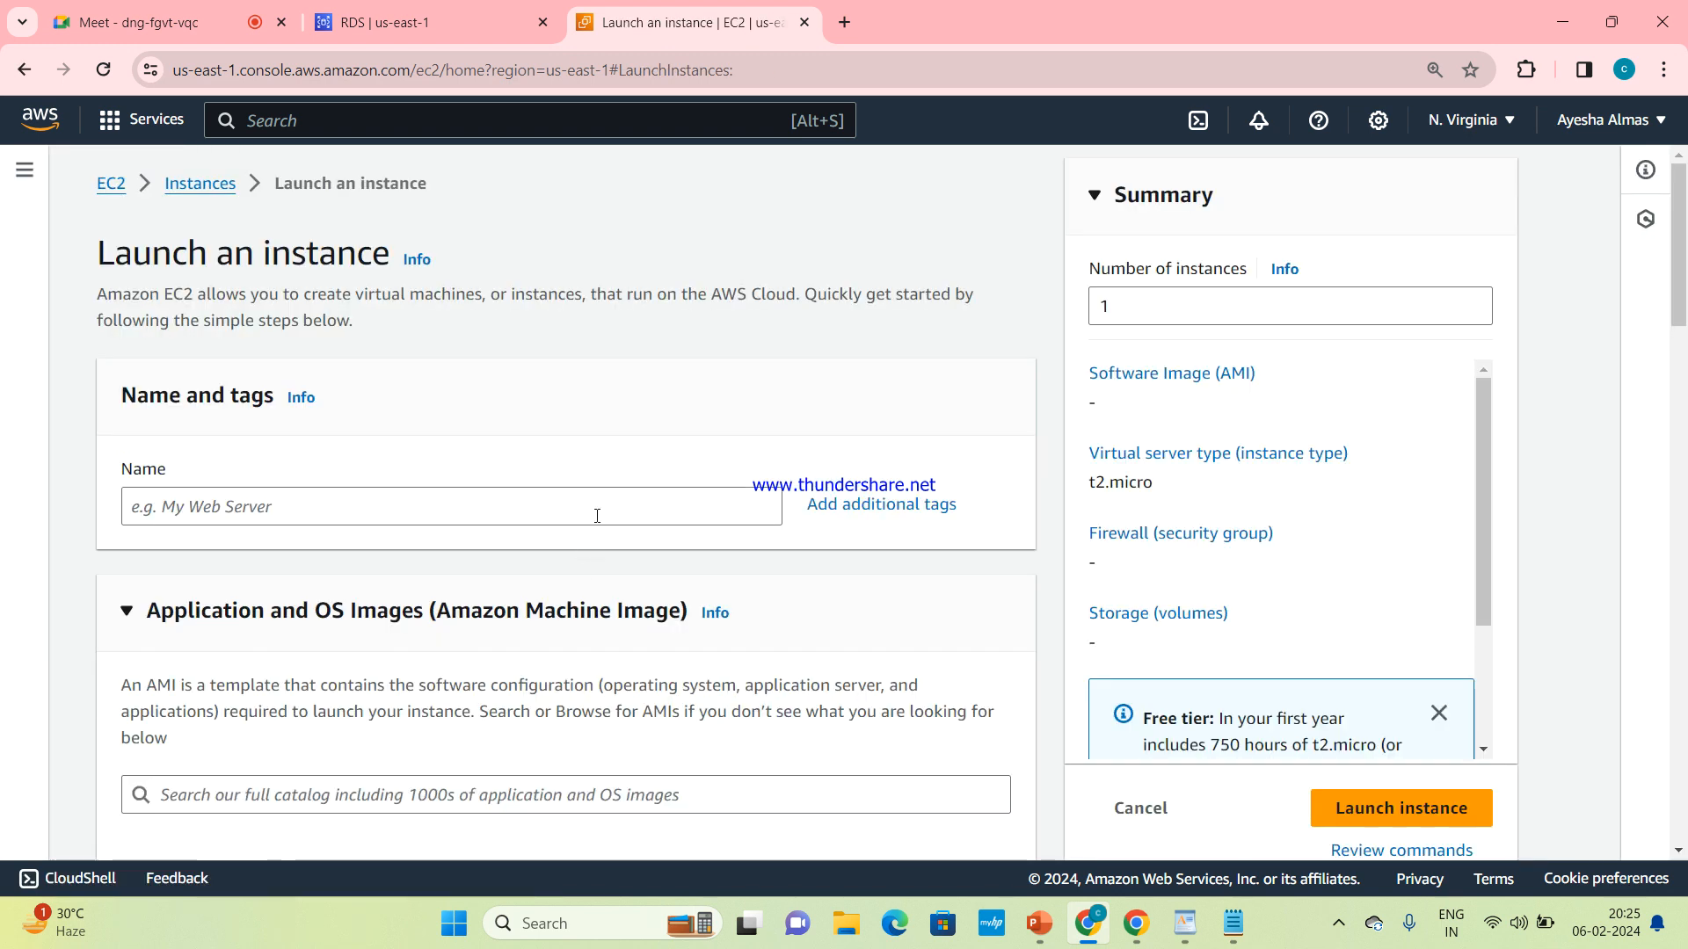
# Name the new EC2 instance mysql-server
pyautogui.click(597, 516)
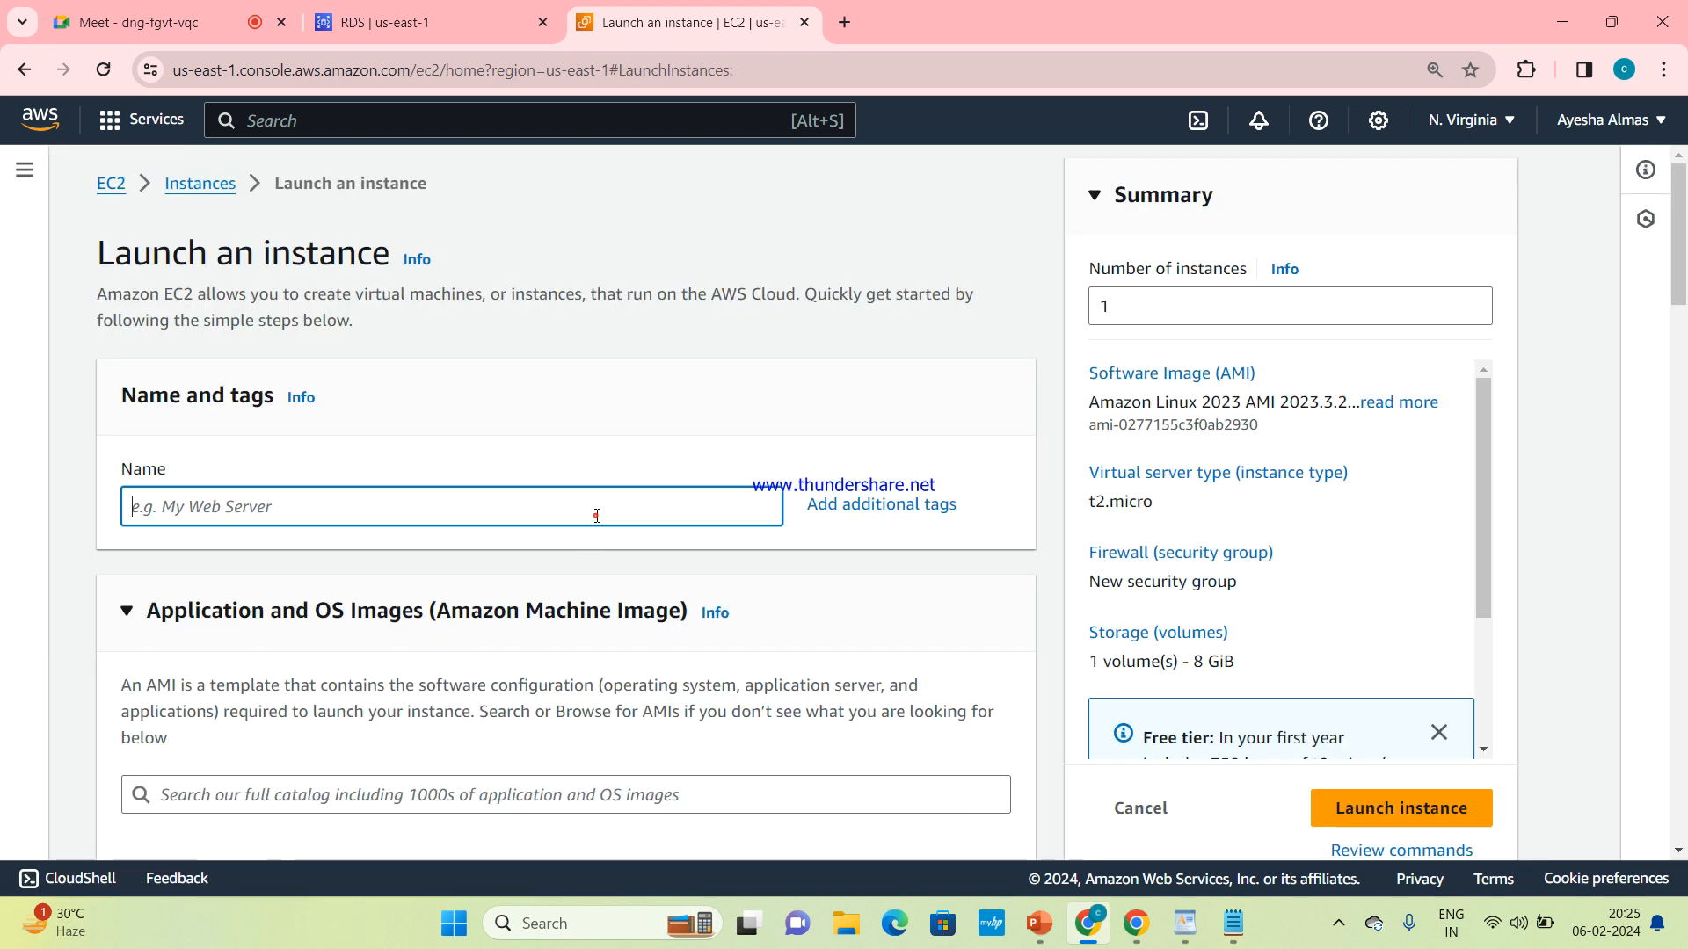
pyautogui.write('d')
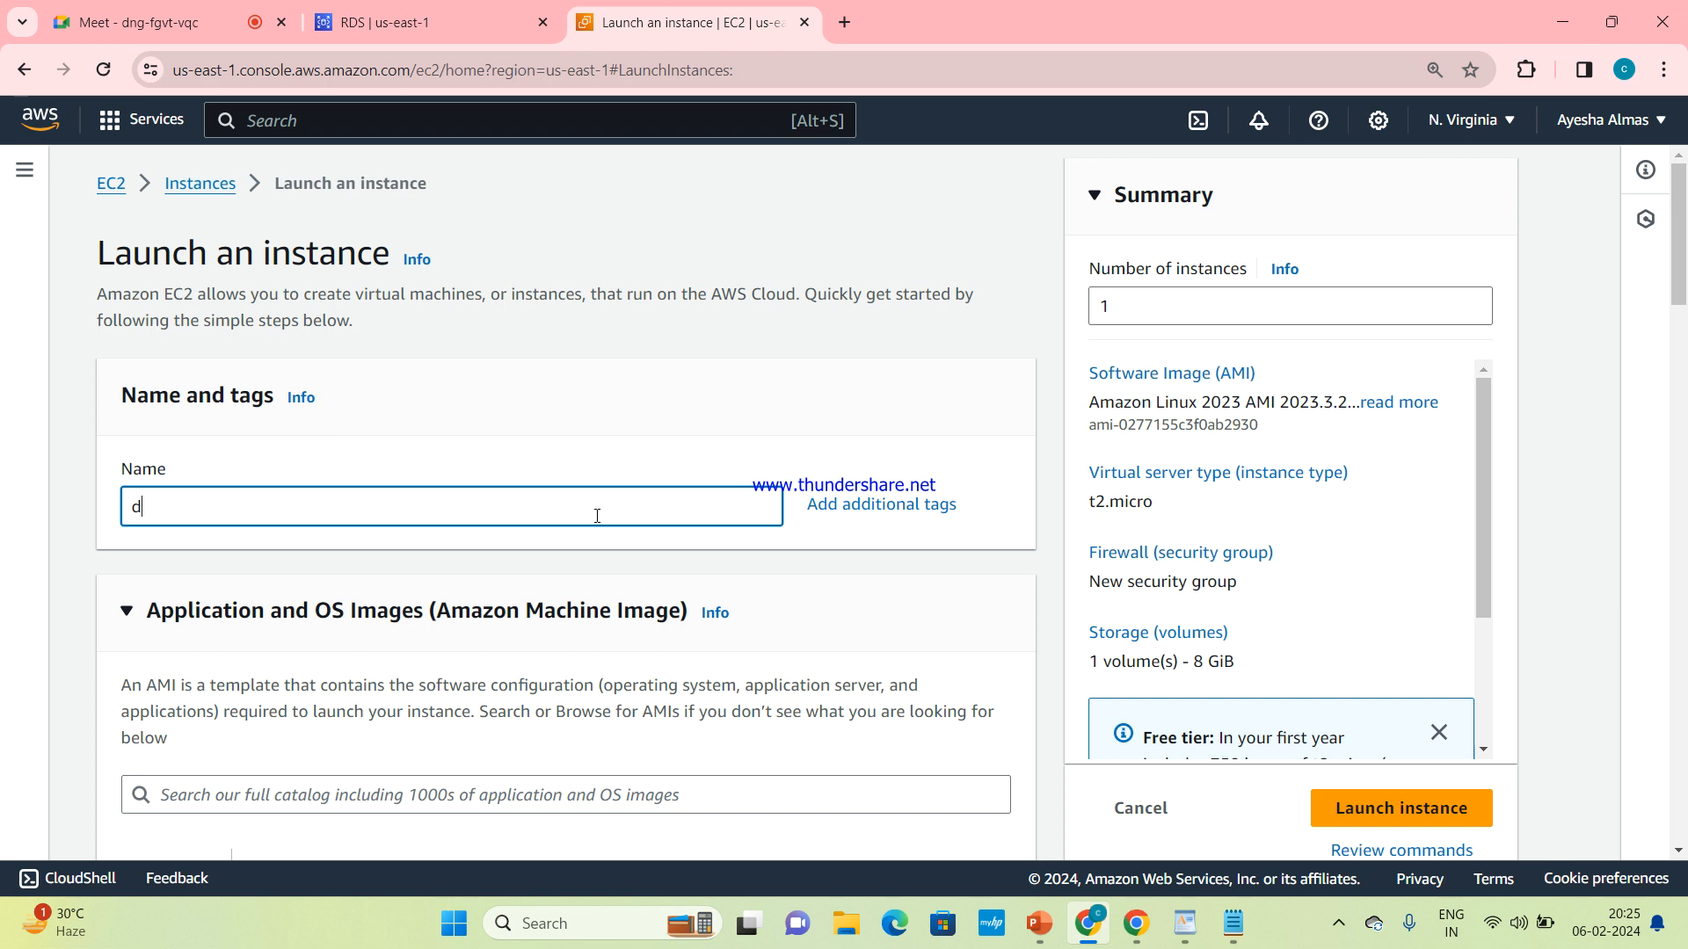
pyautogui.write('b-server')
pyautogui.press('BackSpace')
pyautogui.press('BackSpace')
pyautogui.press('BackSpace')
pyautogui.press('BackSpace')
pyautogui.press('BackSpace')
pyautogui.press('BackSpace')
pyautogui.press('BackSpace')
pyautogui.press('BackSpace')
pyautogui.write('mysql-serve')
# Choose Amazon Linux 2 AMI (HVM) - Kernel 5.10, SSD Volume Type as the instance's machine image
pyautogui.scroll(-5, 597, 515)
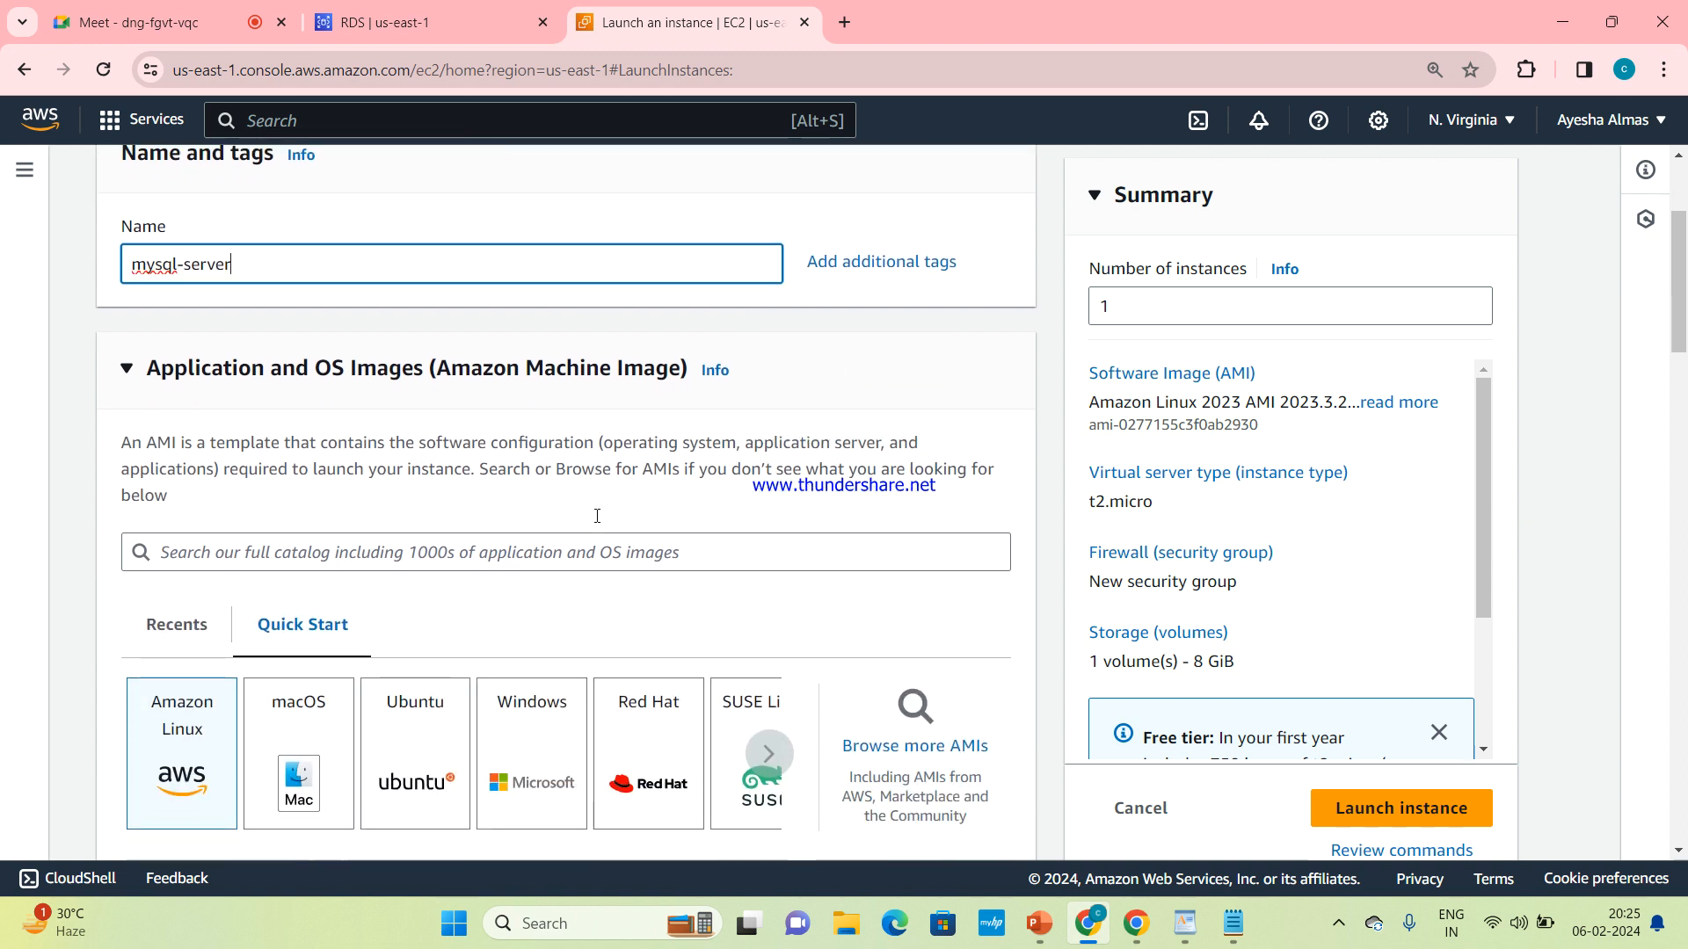
pyautogui.scroll(3, 597, 525)
pyautogui.scroll(-1, 597, 516)
pyautogui.scroll(-4, 597, 516)
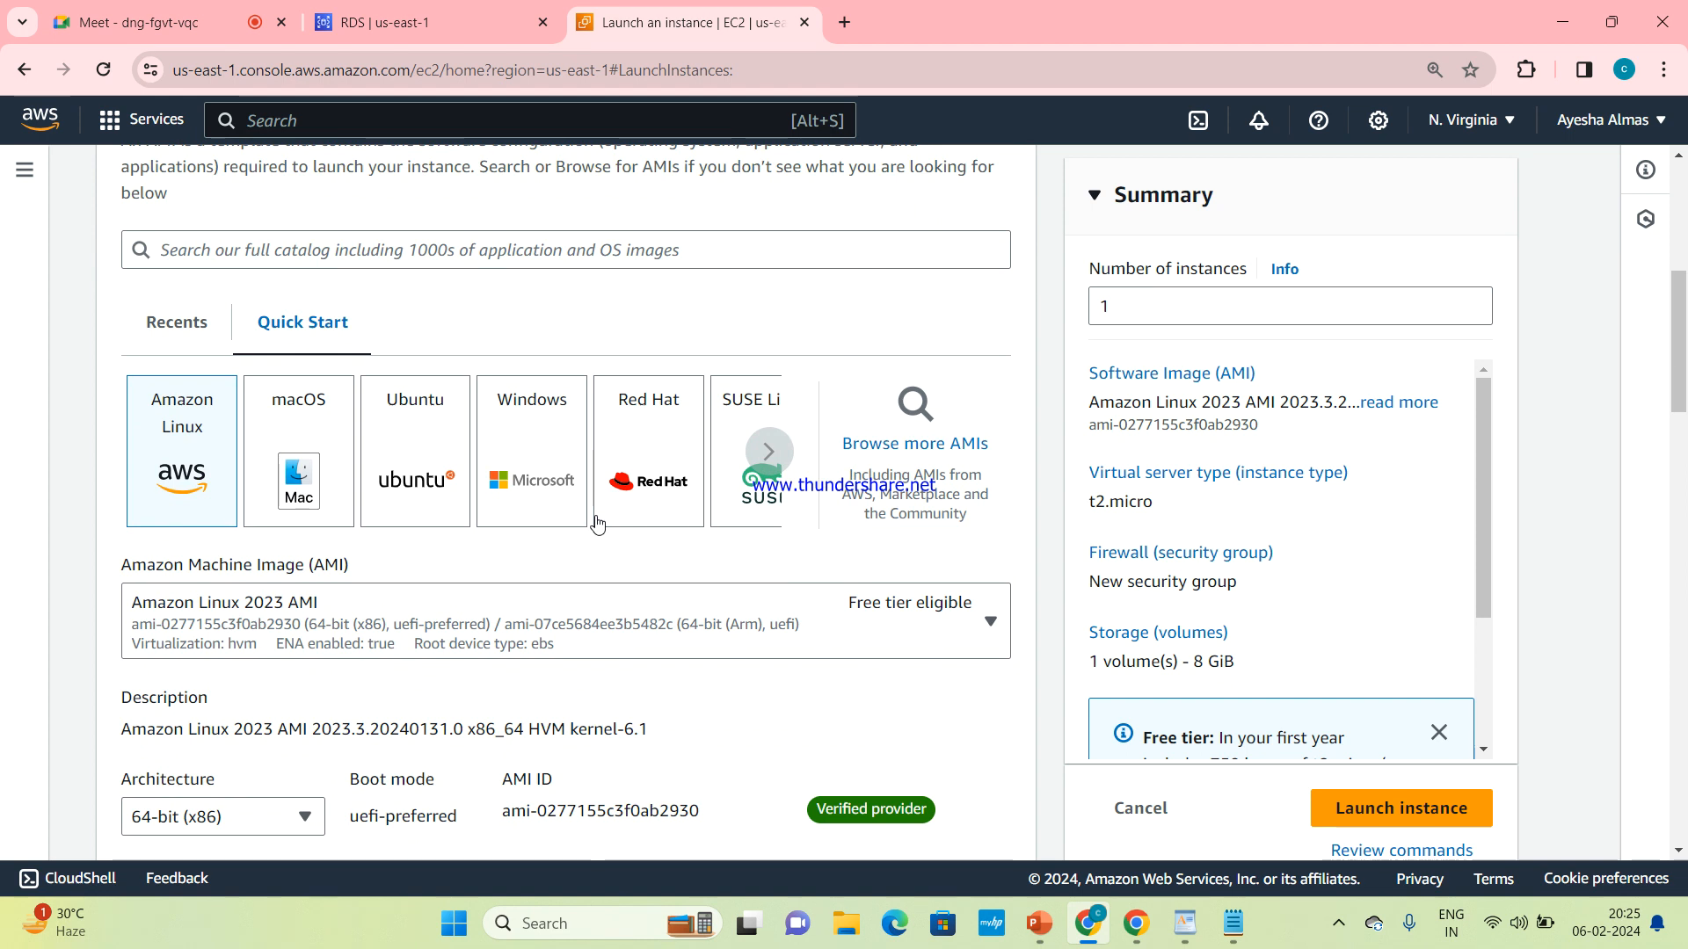
pyautogui.scroll(-1, 591, 519)
pyautogui.scroll(-1, 550, 550)
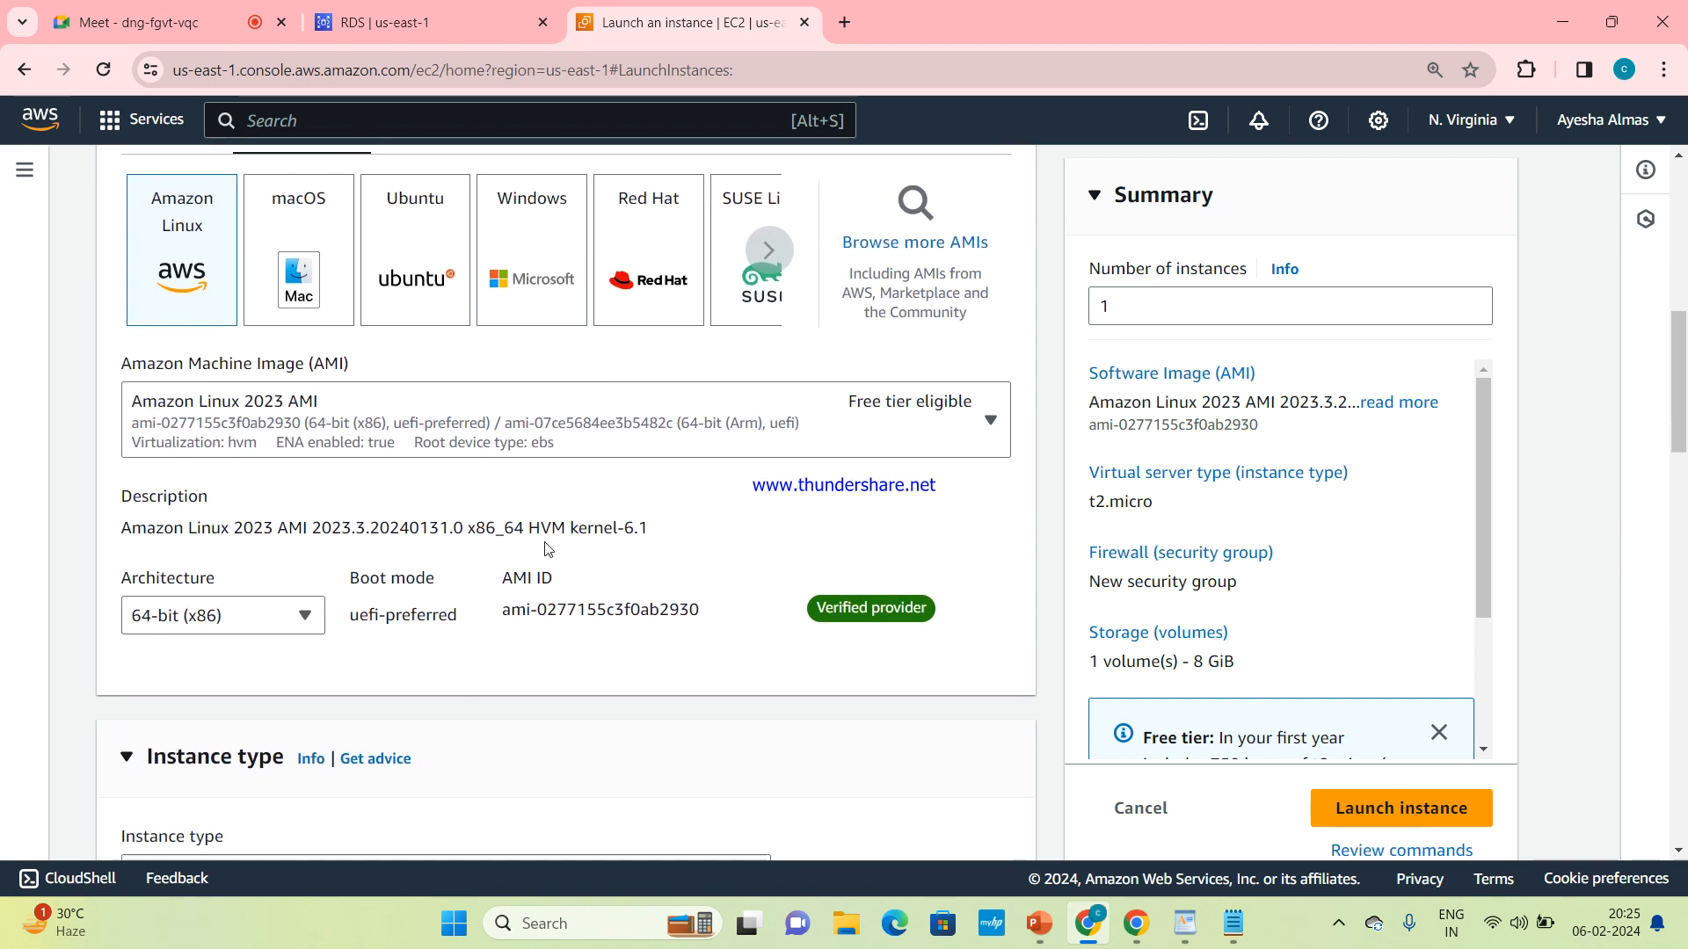
pyautogui.click(952, 431)
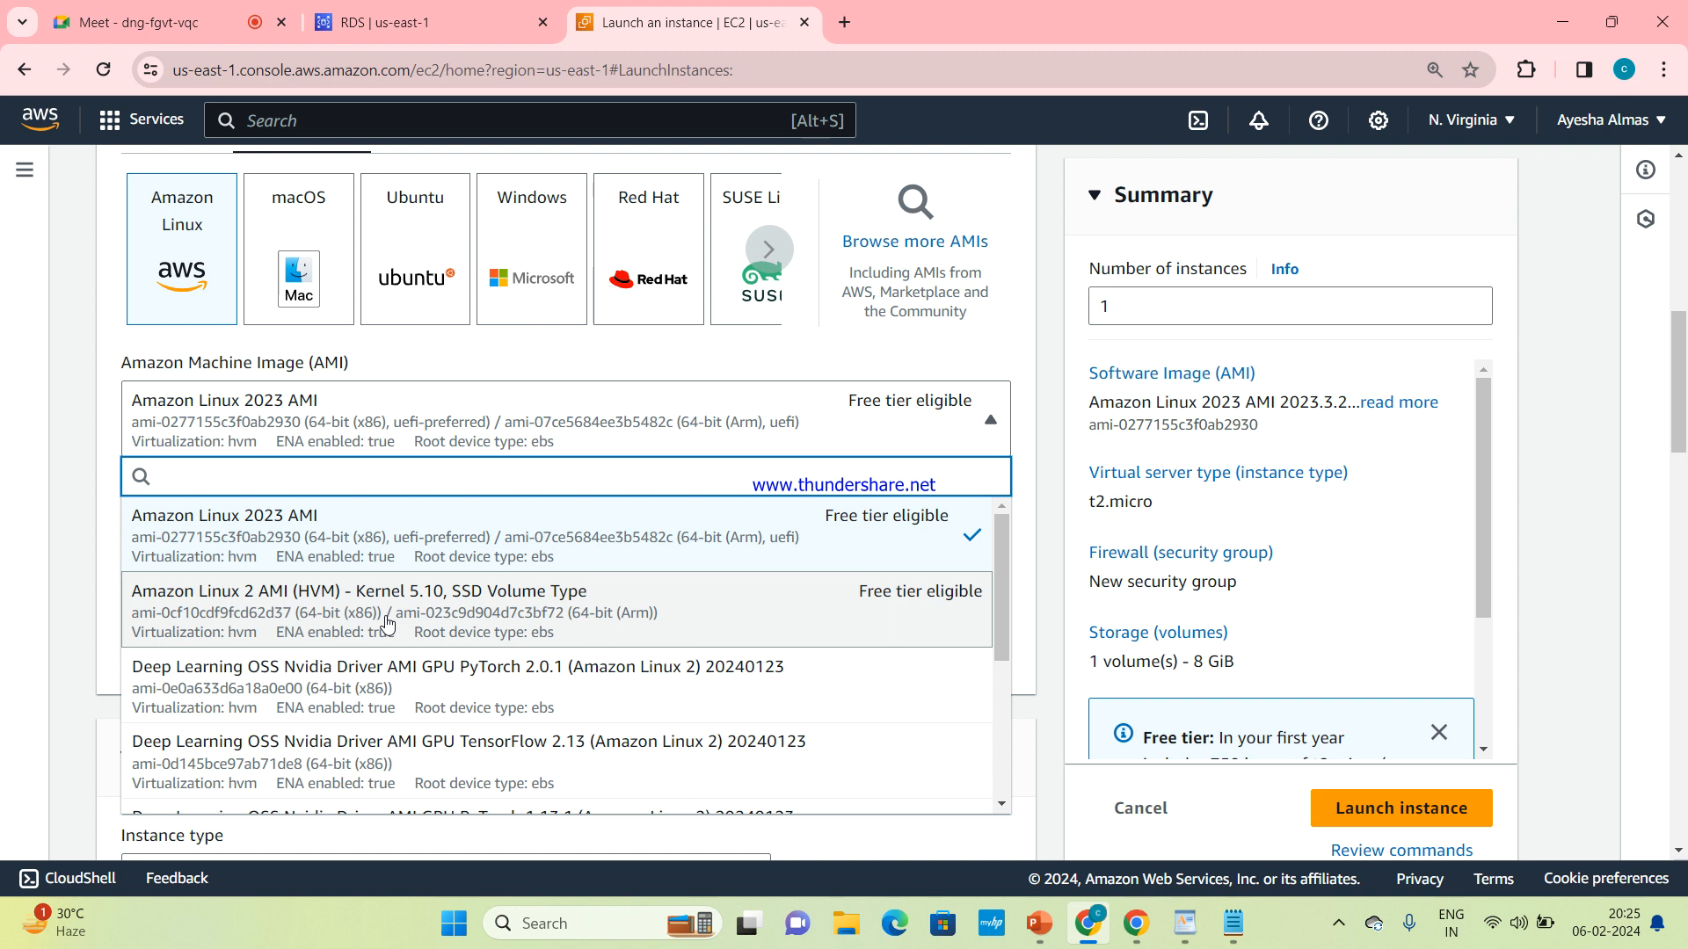
pyautogui.click(268, 616)
pyautogui.rightClick(266, 608)
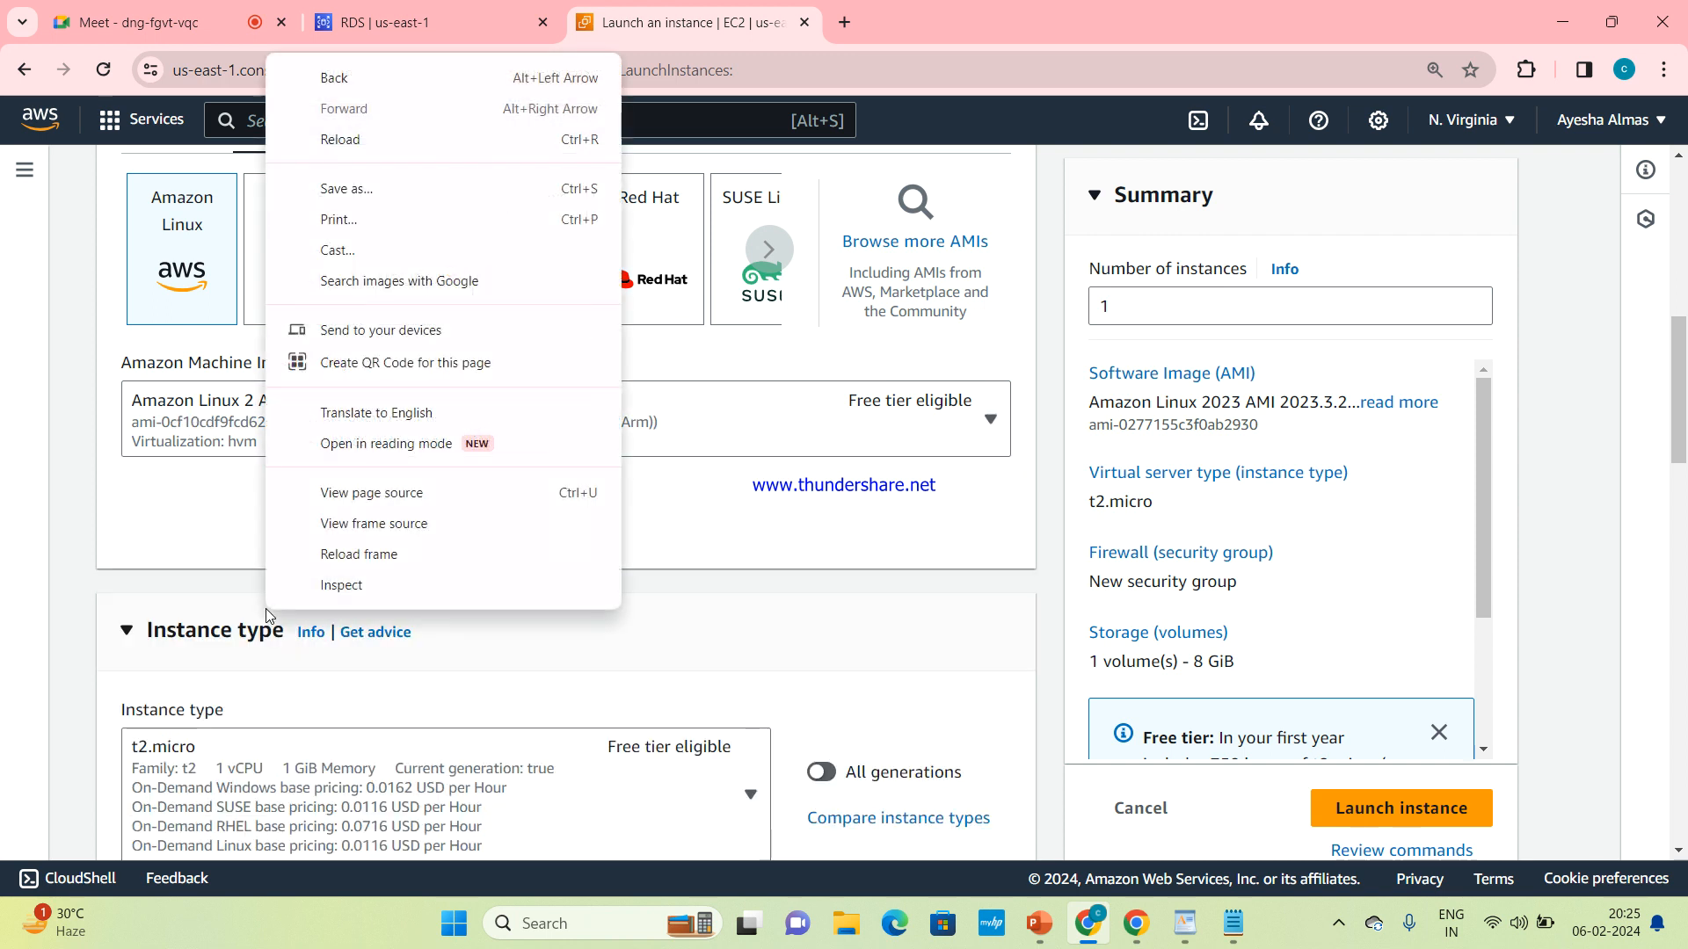
pyautogui.click(442, 723)
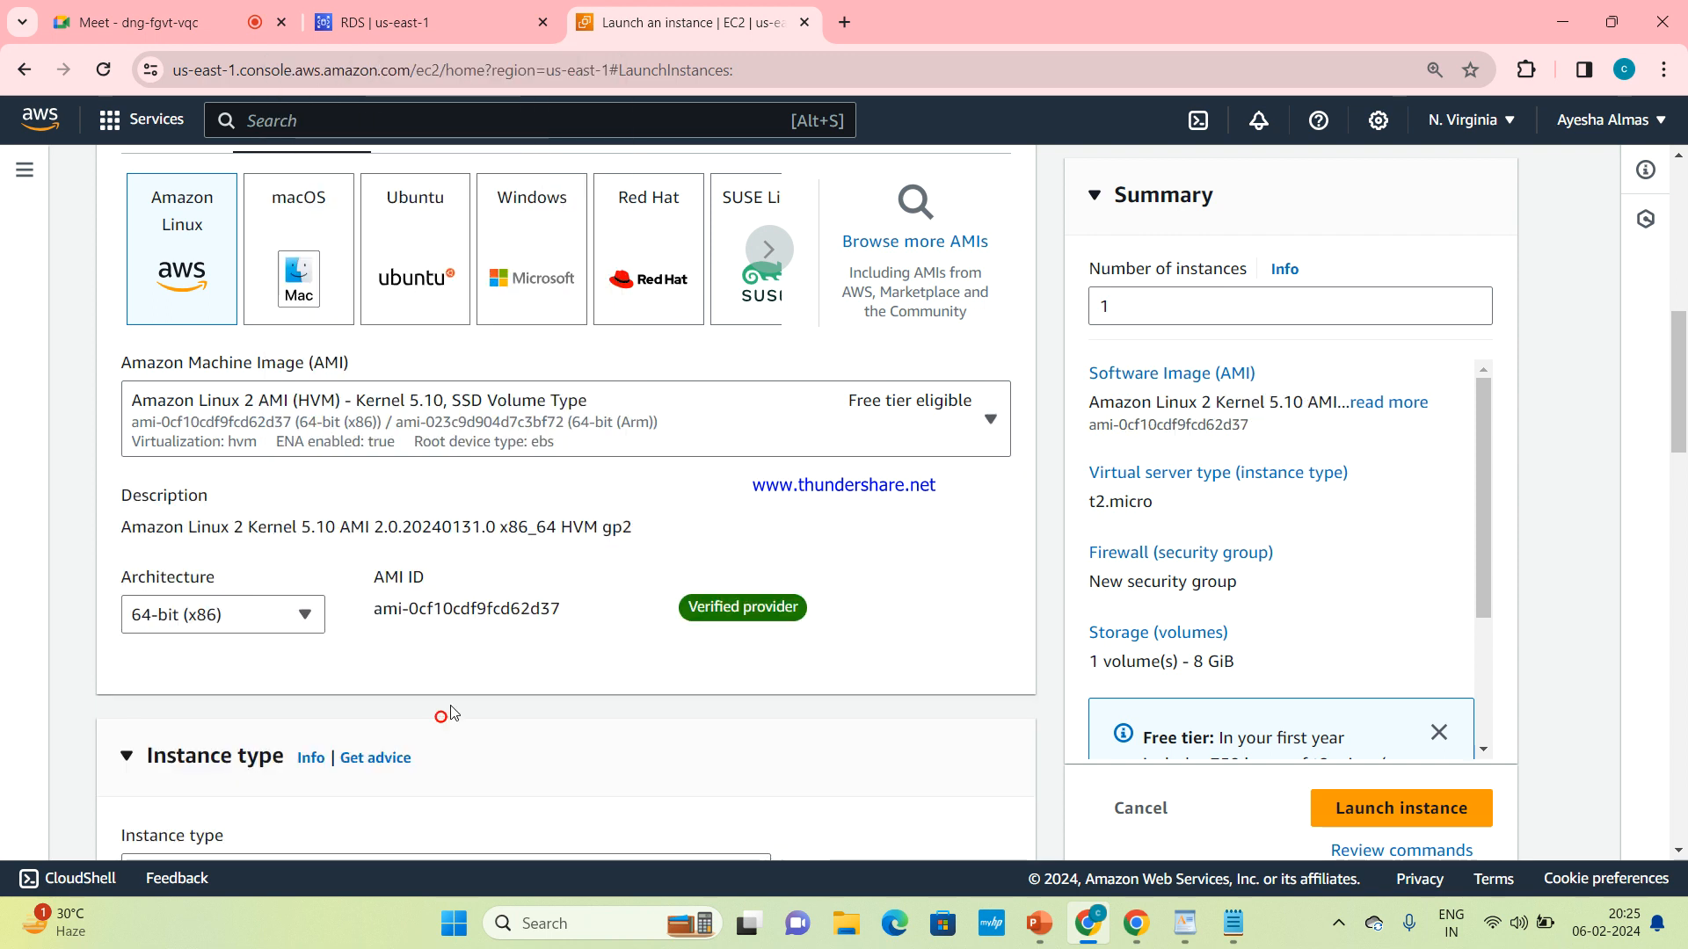
pyautogui.scroll(3, 851, 419)
pyautogui.scroll(-2, 850, 419)
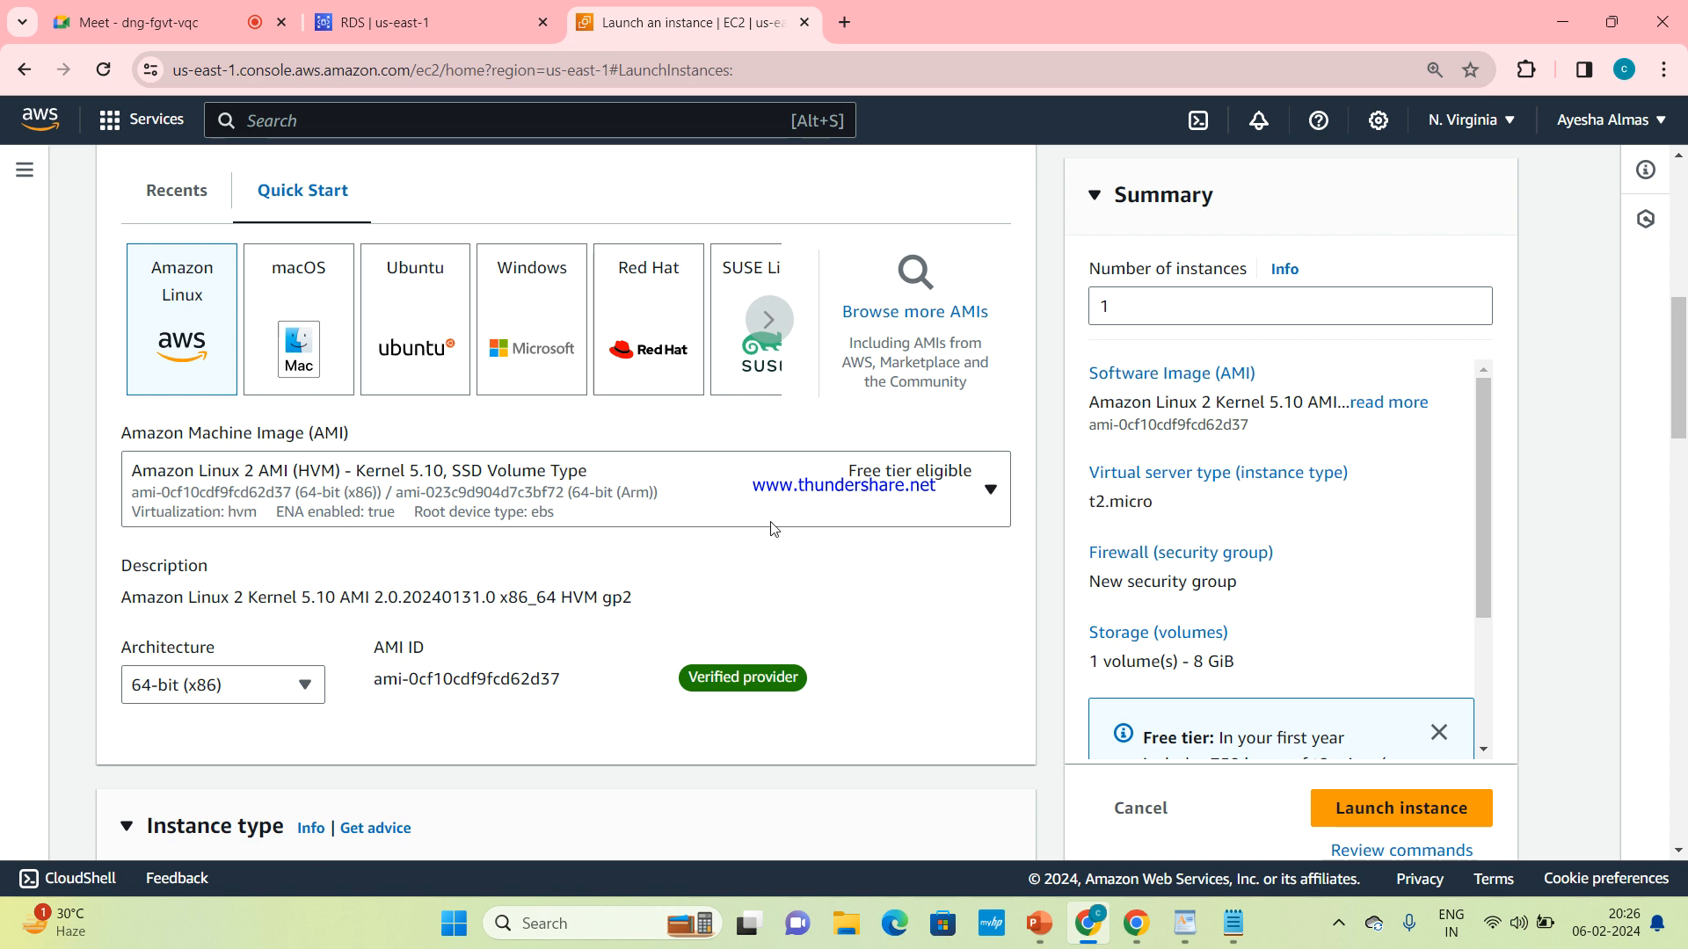
# Assign the existing key pair web.kp to the new EC2 instance
pyautogui.scroll(-2, 773, 528)
pyautogui.scroll(-4, 773, 527)
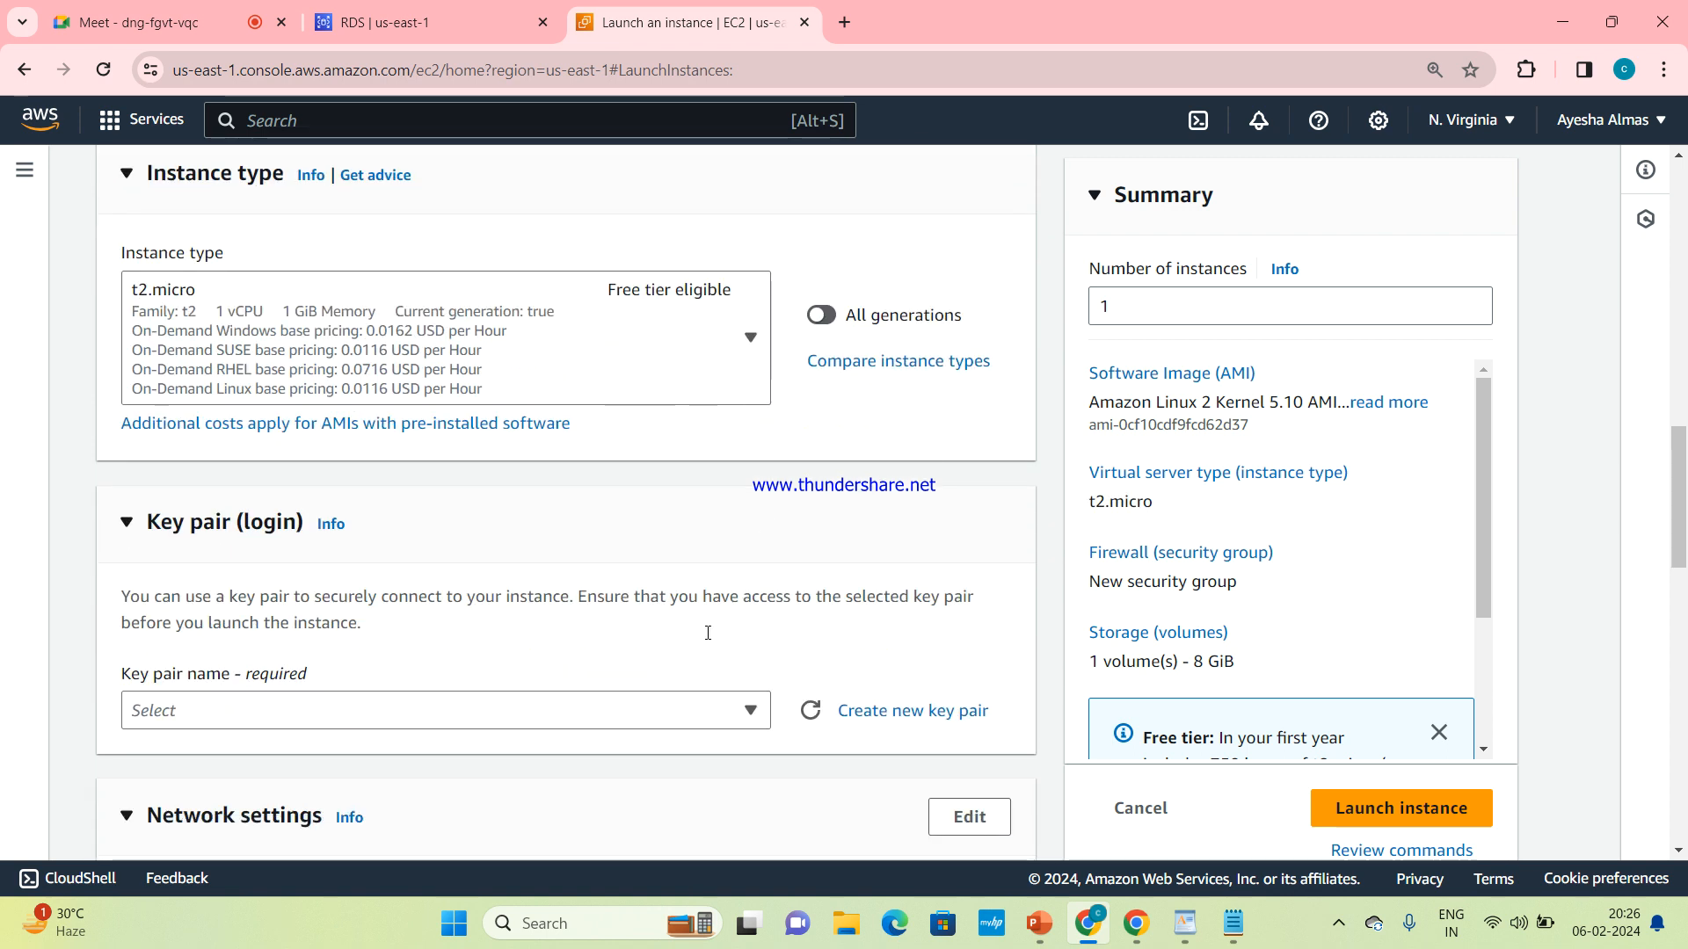
pyautogui.click(749, 710)
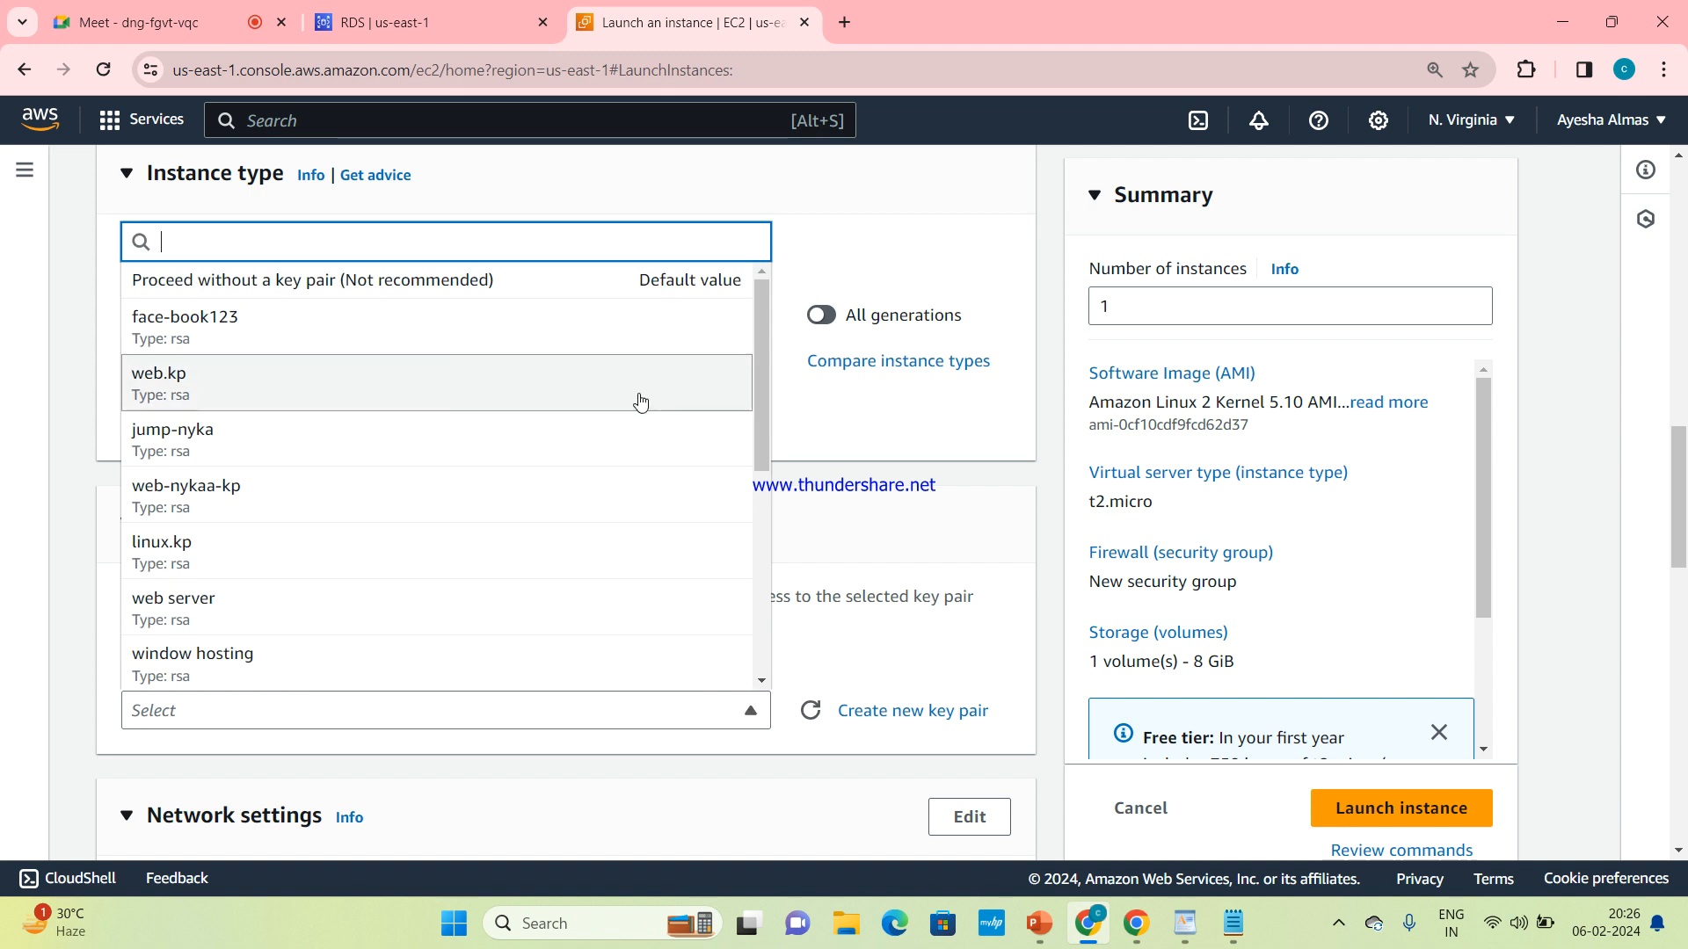
pyautogui.click(642, 400)
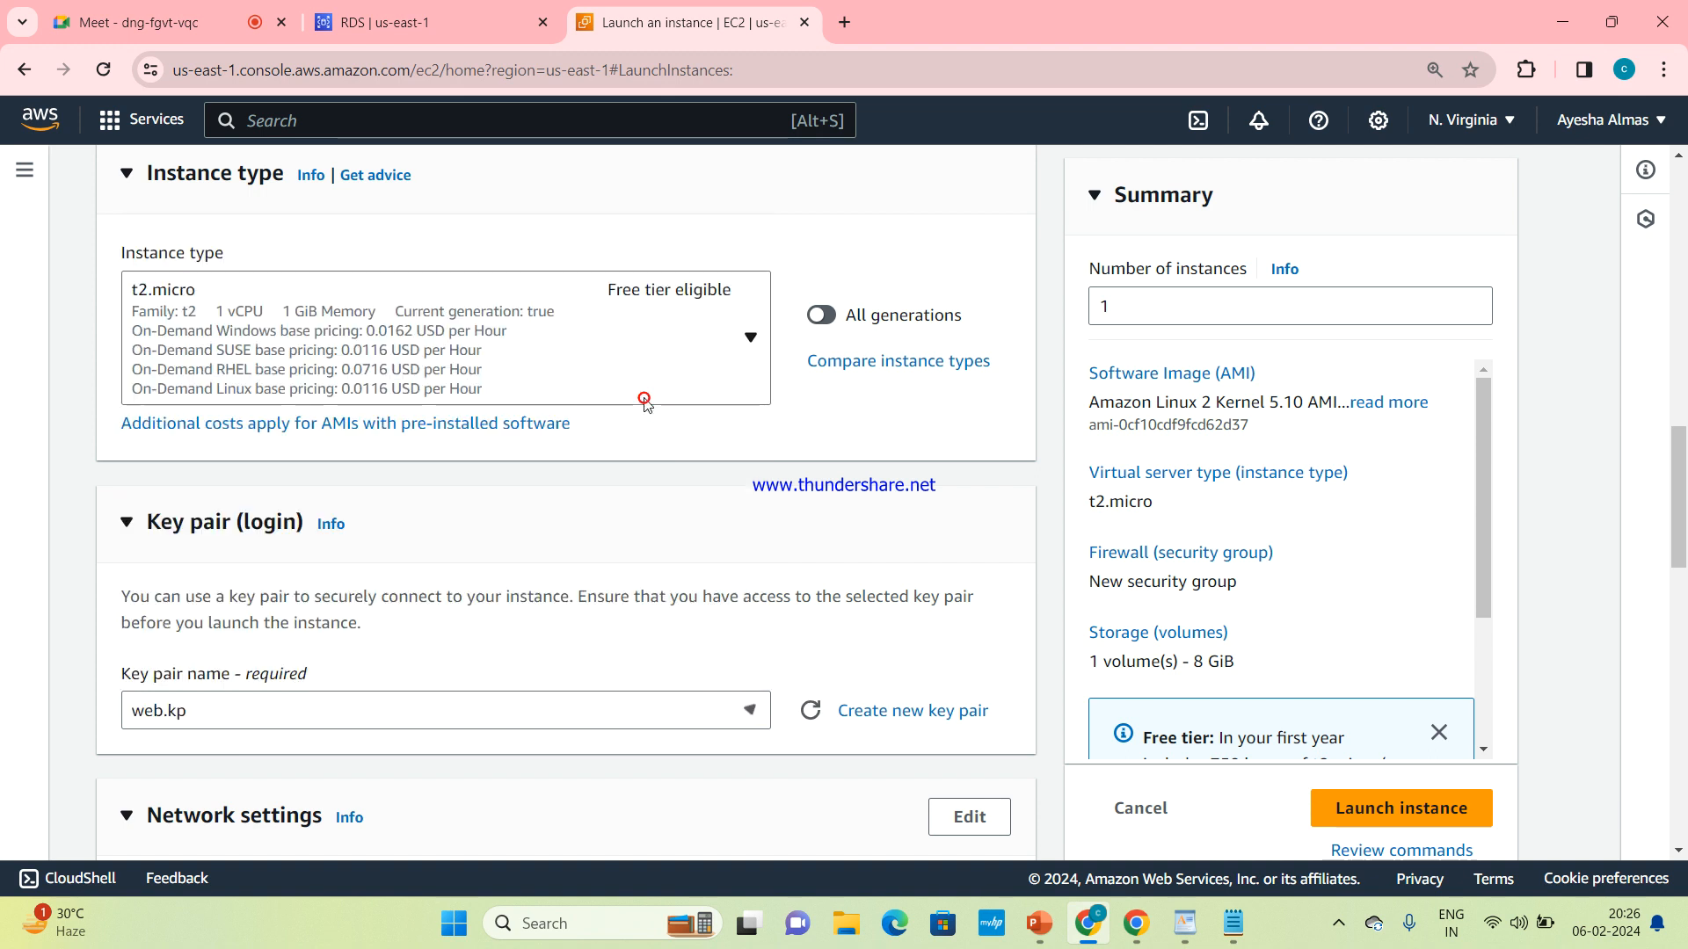
# Launch the mysql-server instance, keeping the default network and storage settings
pyautogui.scroll(-7, 748, 515)
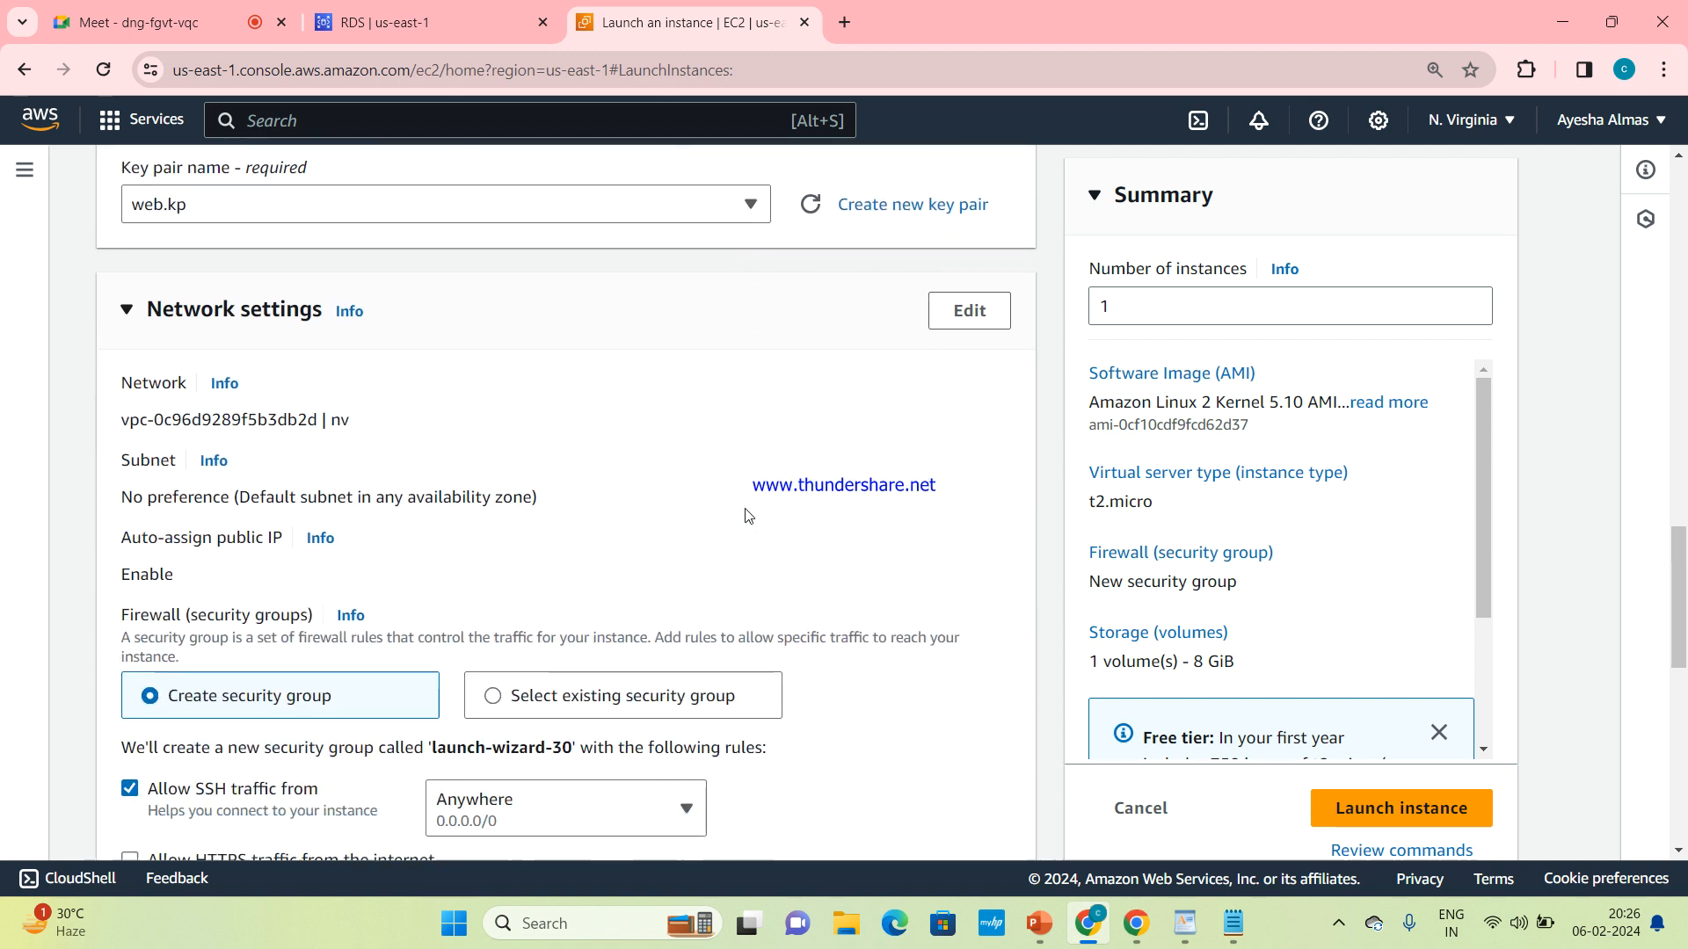
pyautogui.scroll(-5, 748, 515)
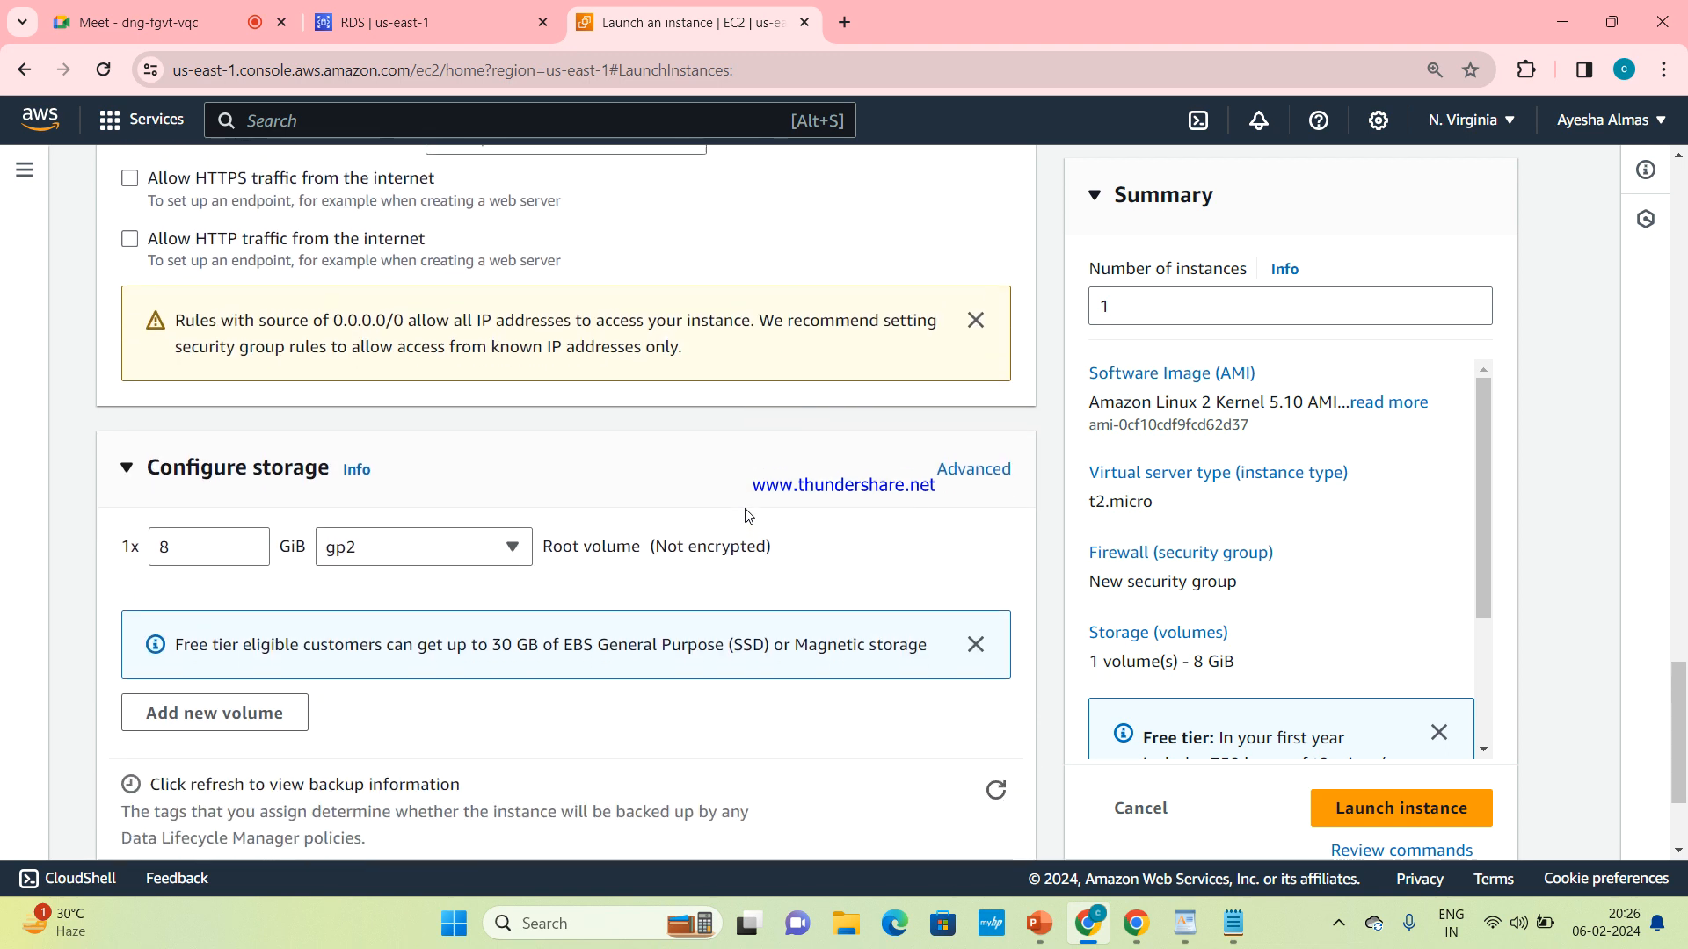
pyautogui.click(1368, 806)
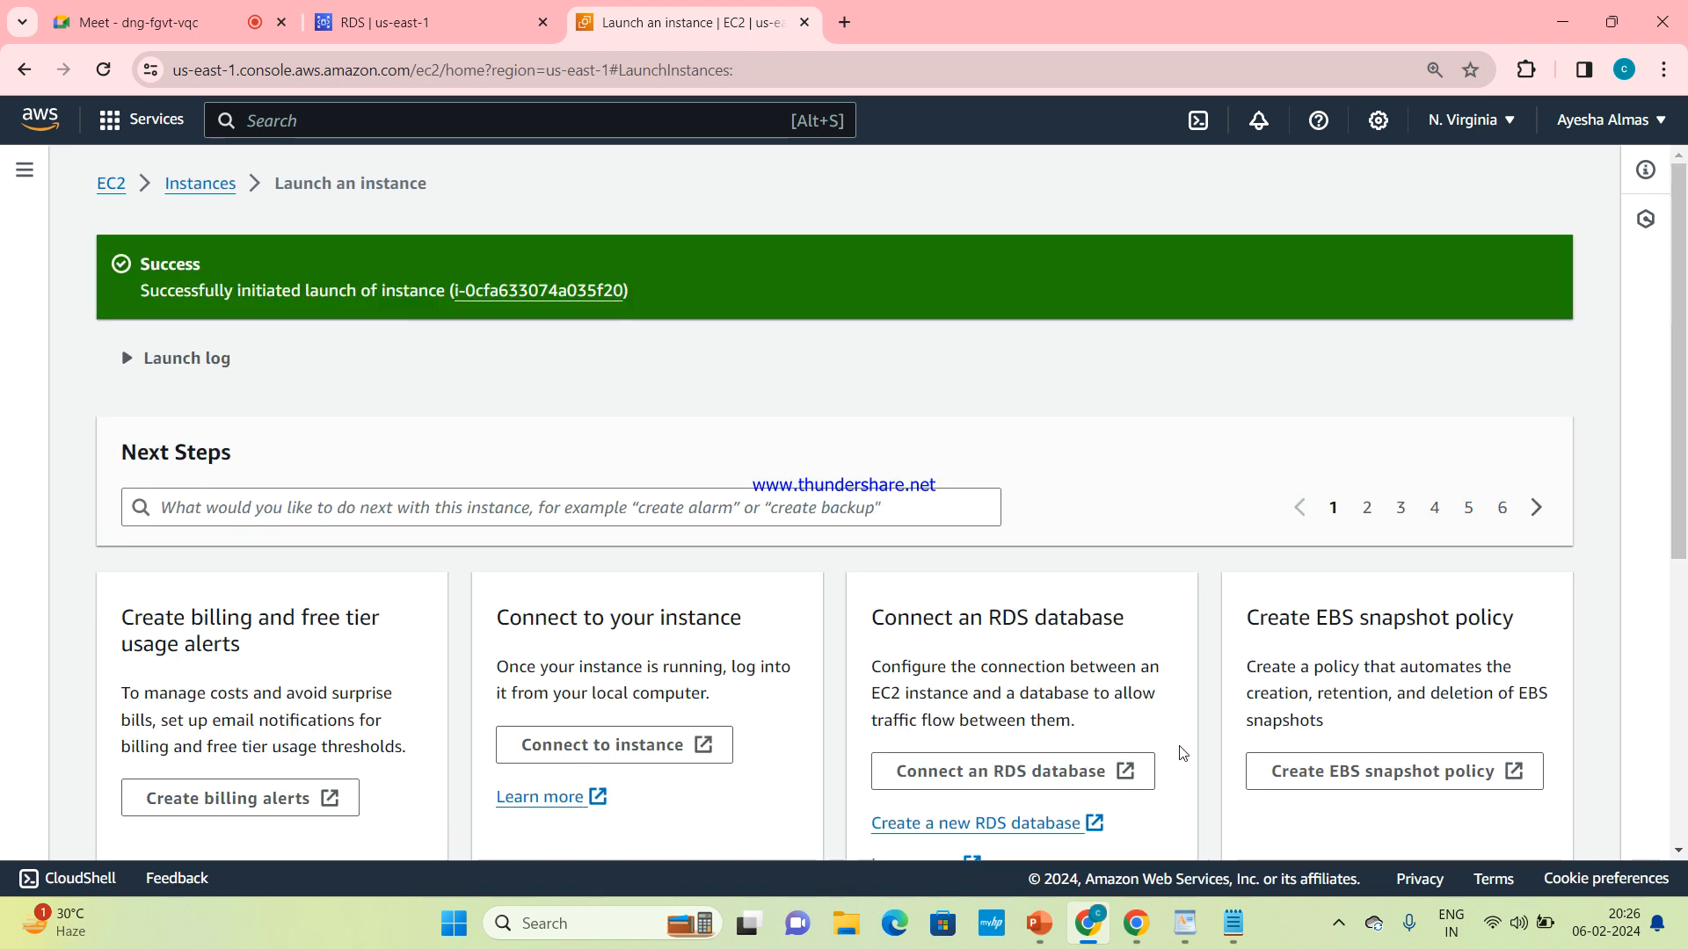
# Open the newly launched instance in the instances list and clear the instance ID filter
pyautogui.click(592, 297)
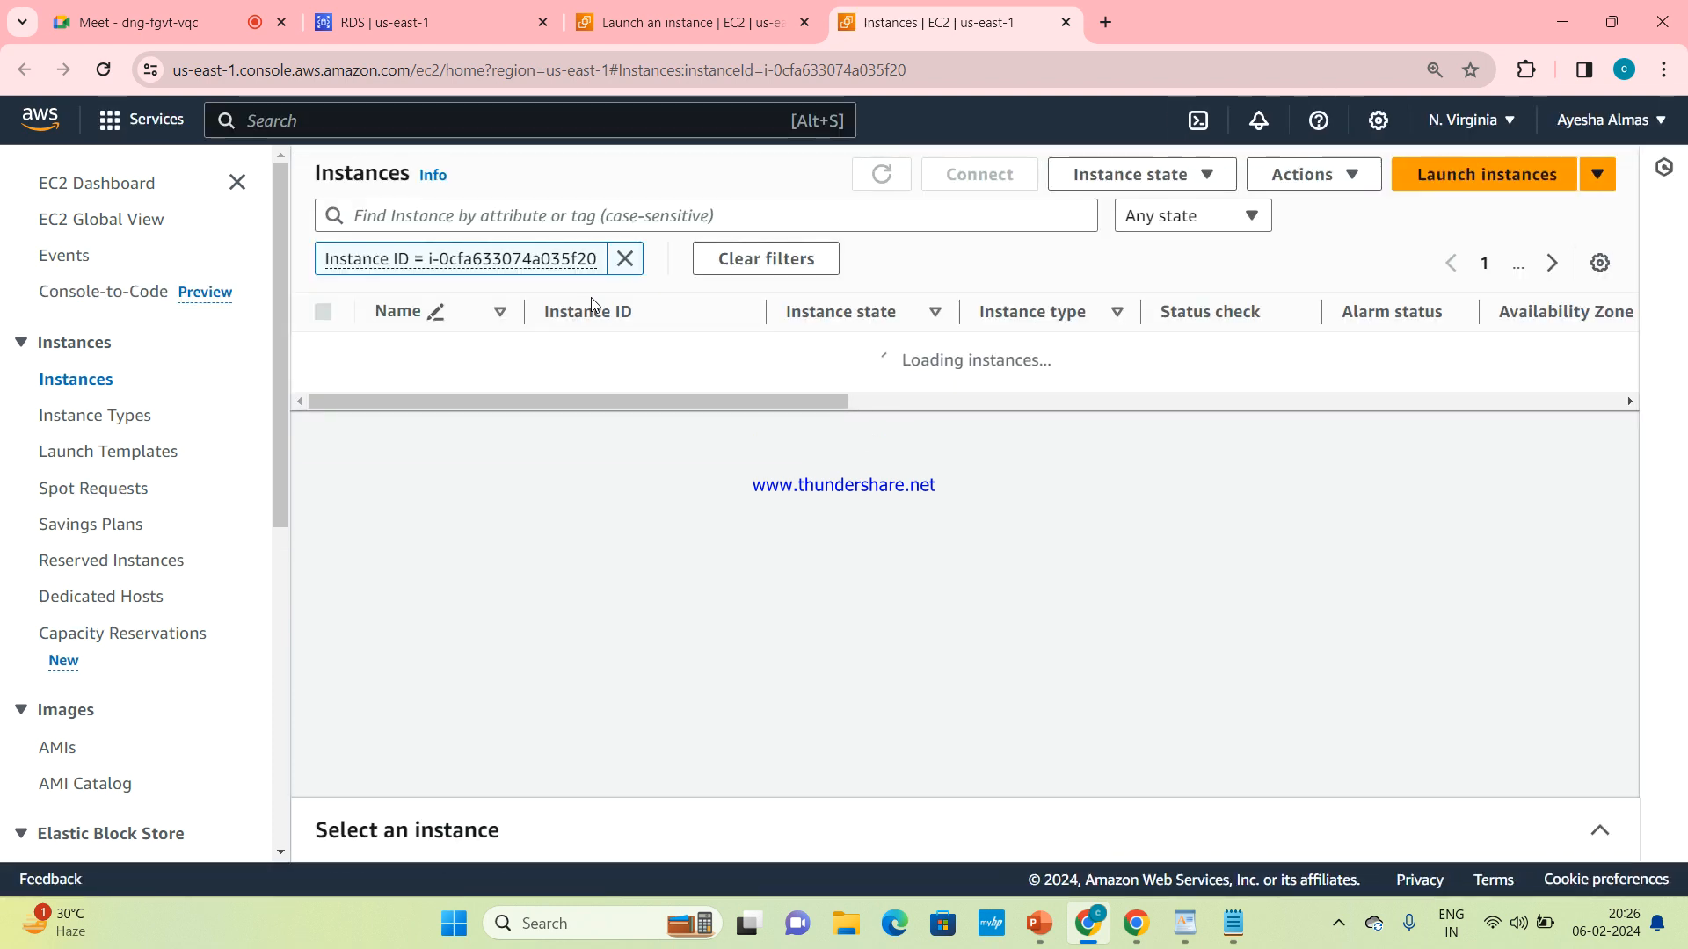
pyautogui.click(625, 258)
# Refresh the instances list repeatedly to check the state of mysql-server
pyautogui.click(875, 175)
pyautogui.doubleClick(876, 175)
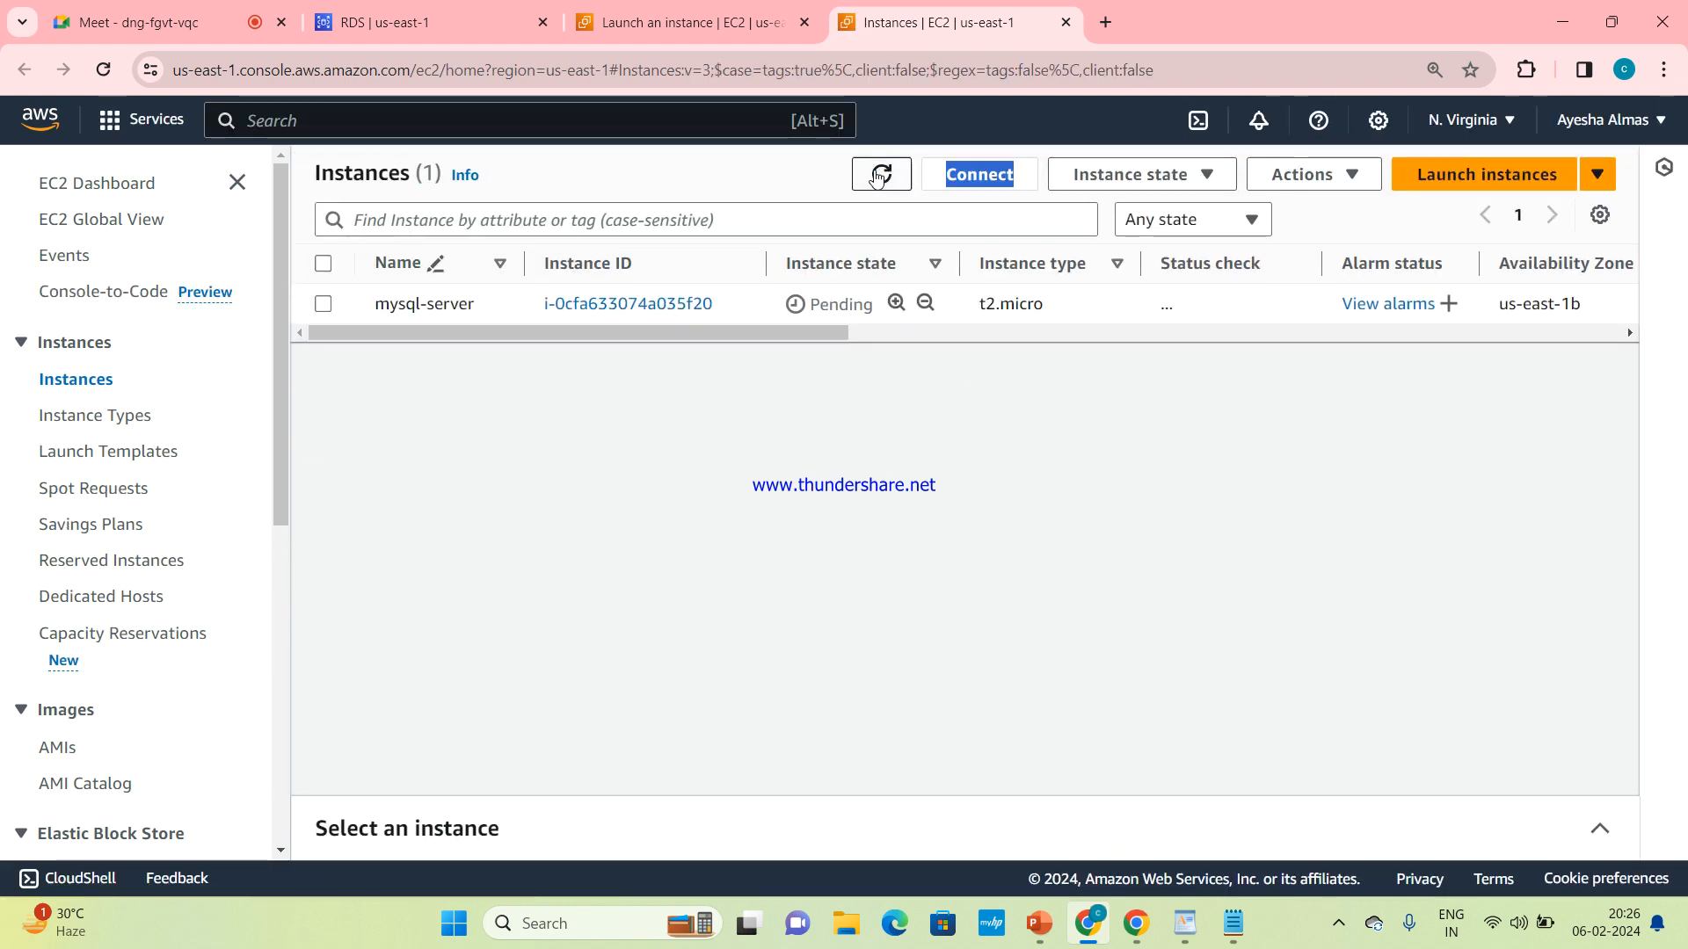
pyautogui.click(876, 175)
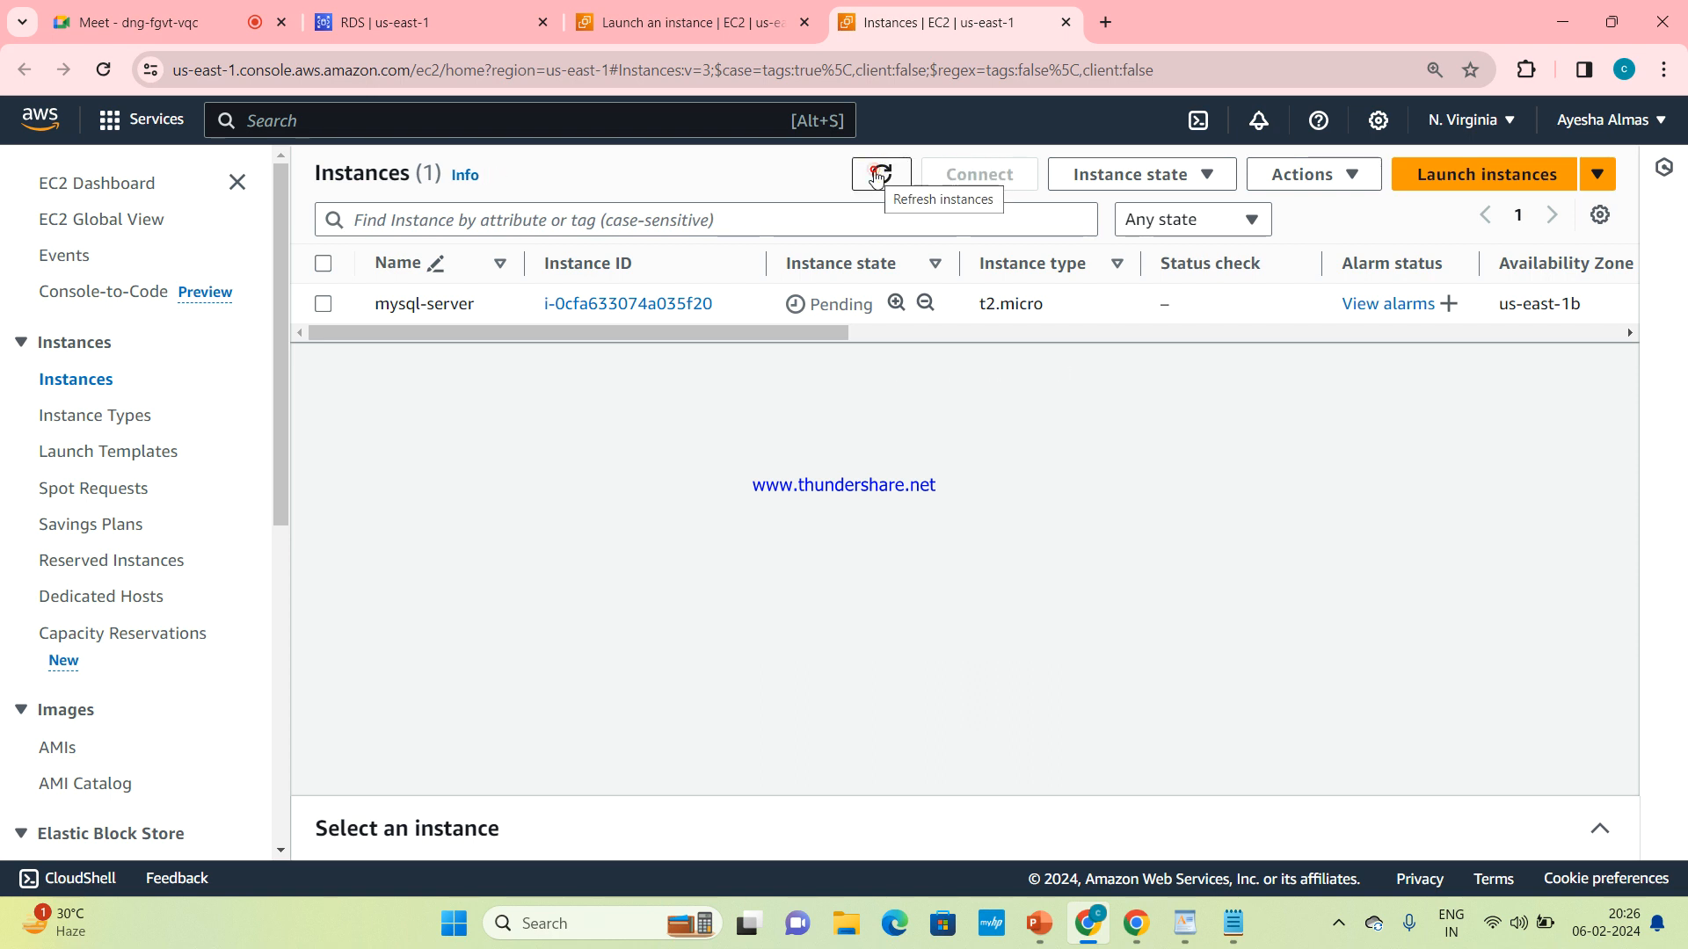
pyautogui.click(877, 176)
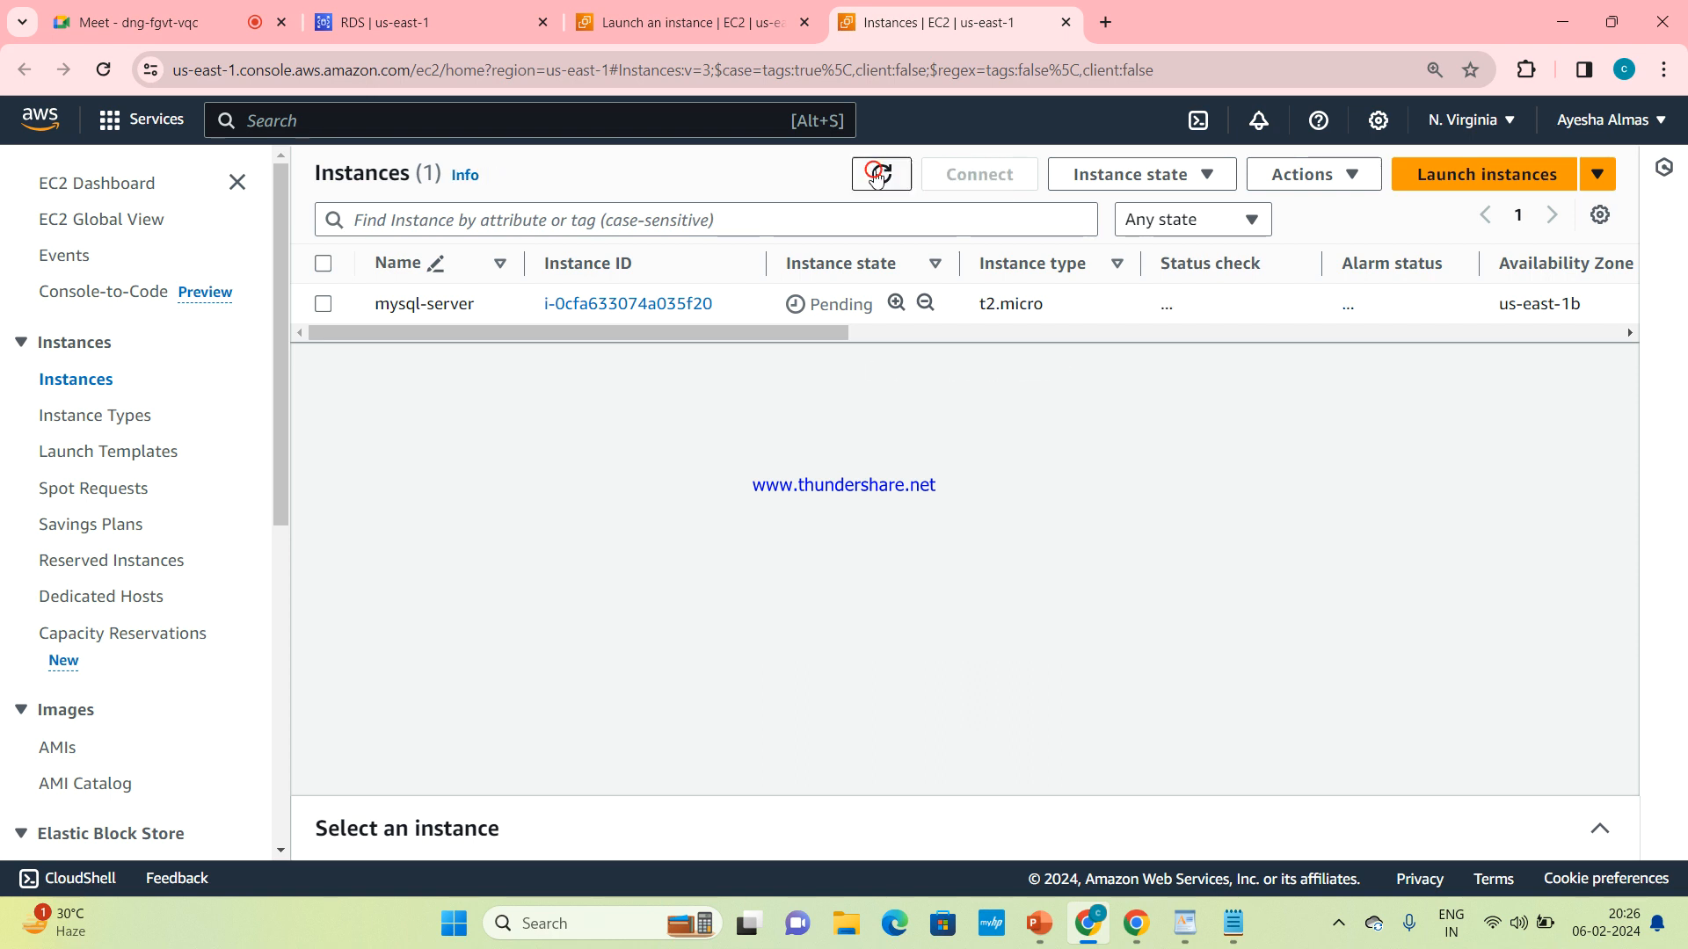
pyautogui.click(877, 176)
pyautogui.click(876, 176)
pyautogui.click(876, 176)
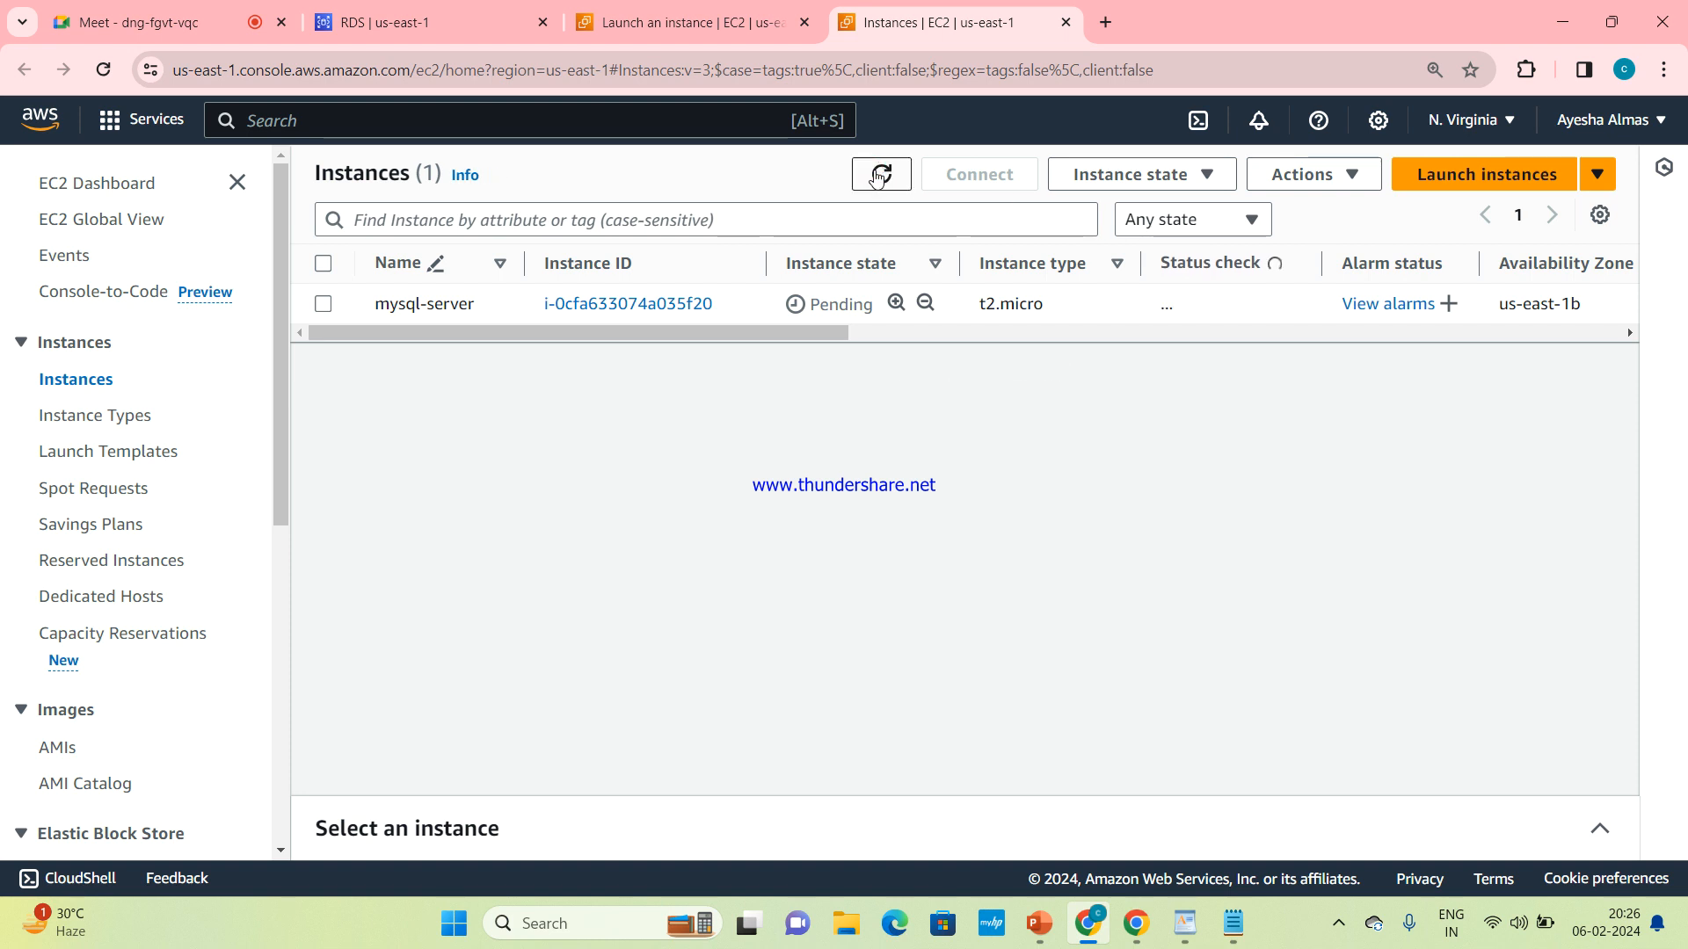
pyautogui.click(876, 176)
pyautogui.click(877, 176)
pyautogui.click(877, 177)
pyautogui.doubleClick(876, 177)
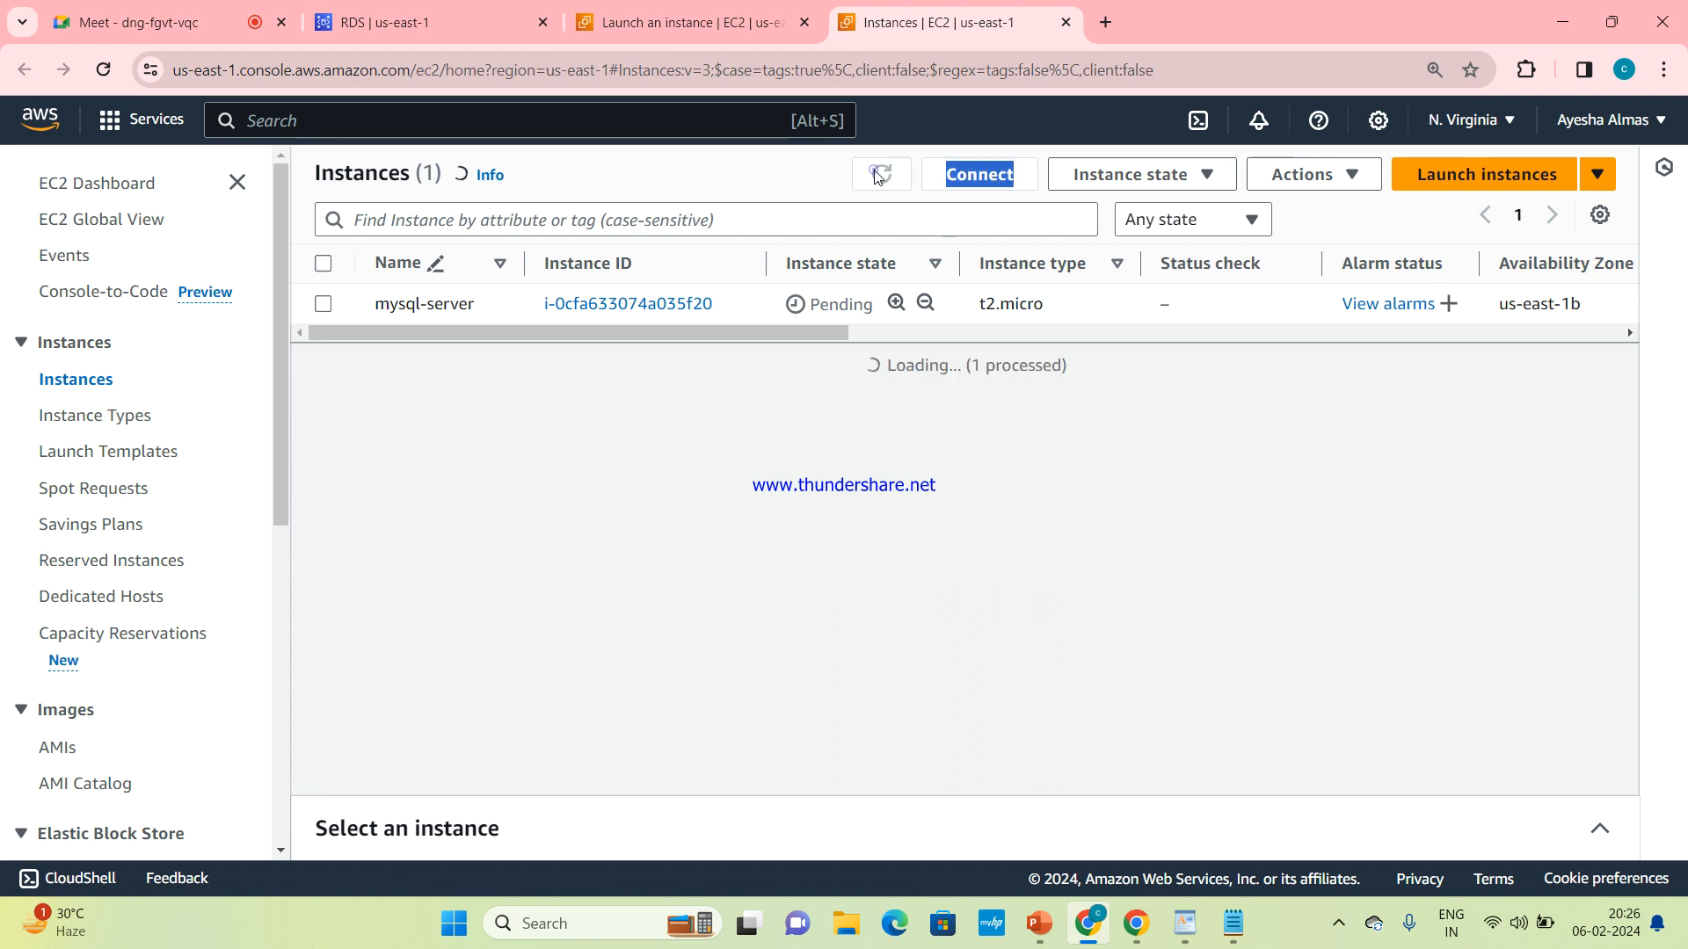
pyautogui.click(876, 178)
pyautogui.click(877, 175)
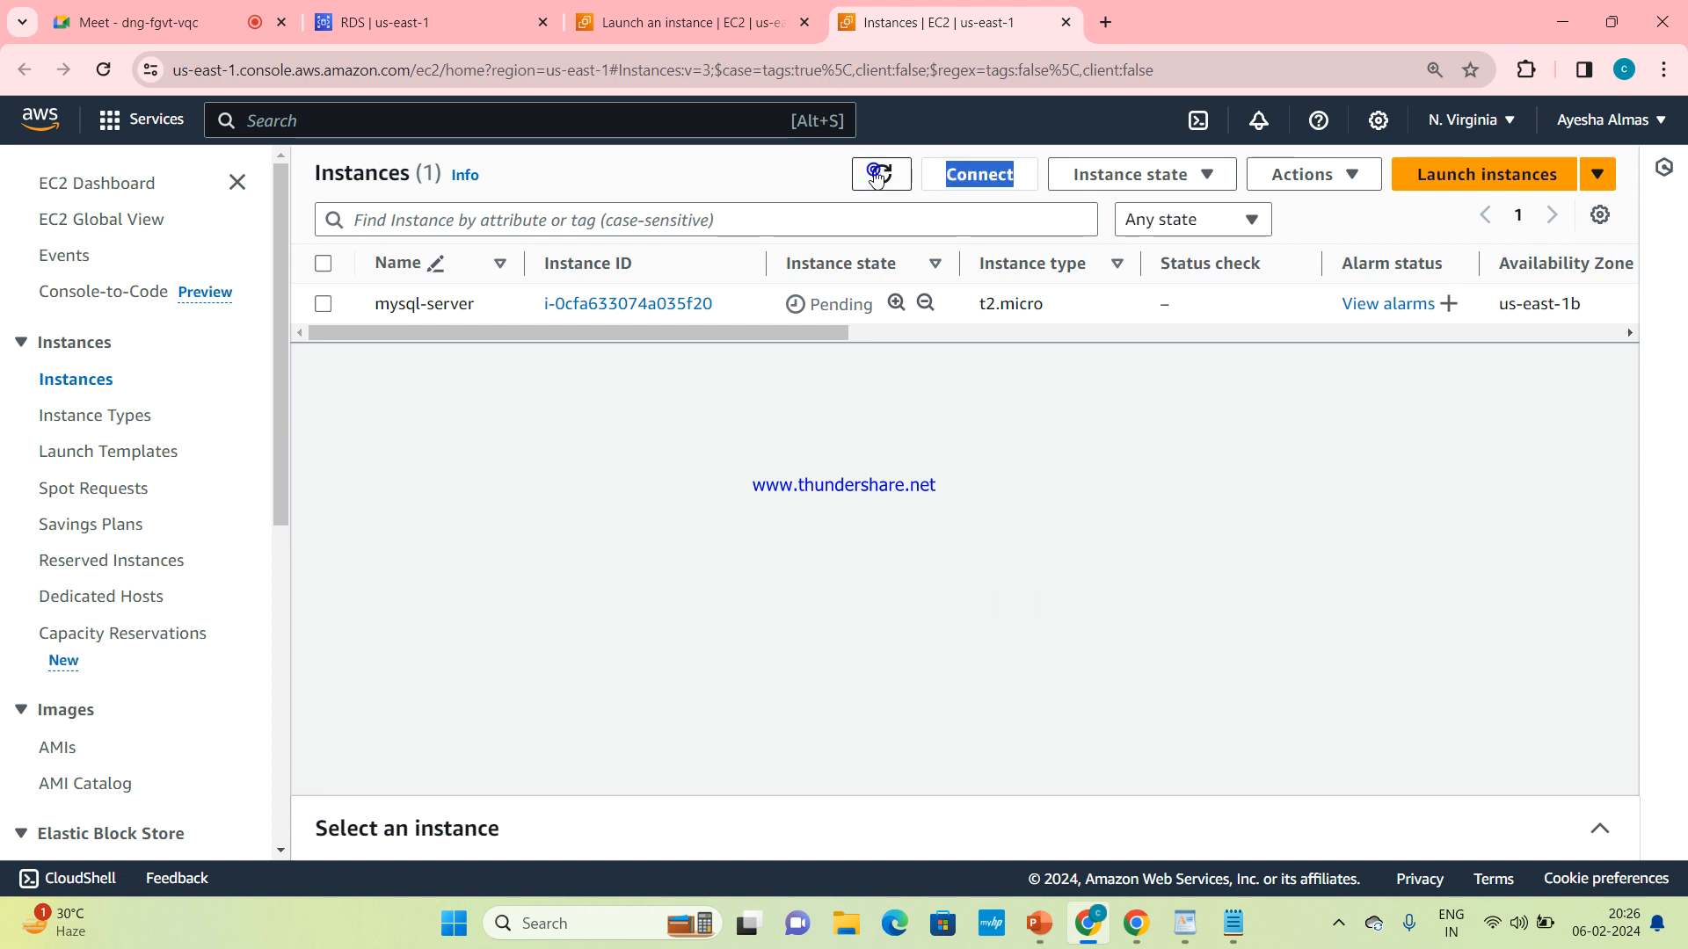
pyautogui.click(876, 176)
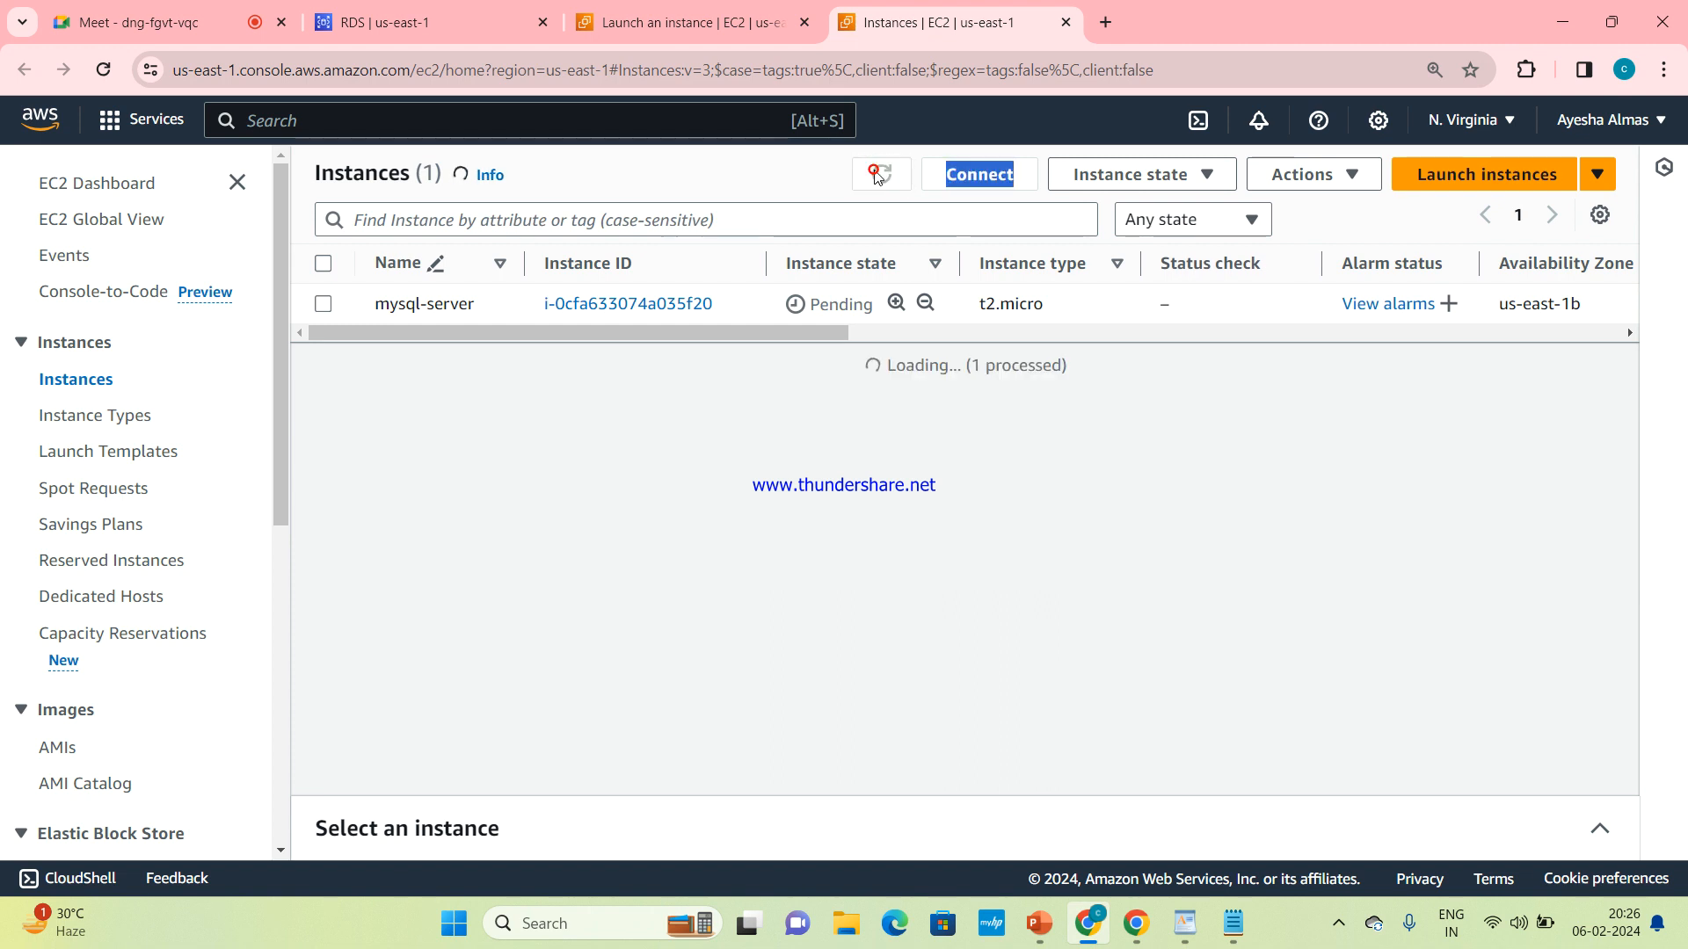
pyautogui.click(876, 176)
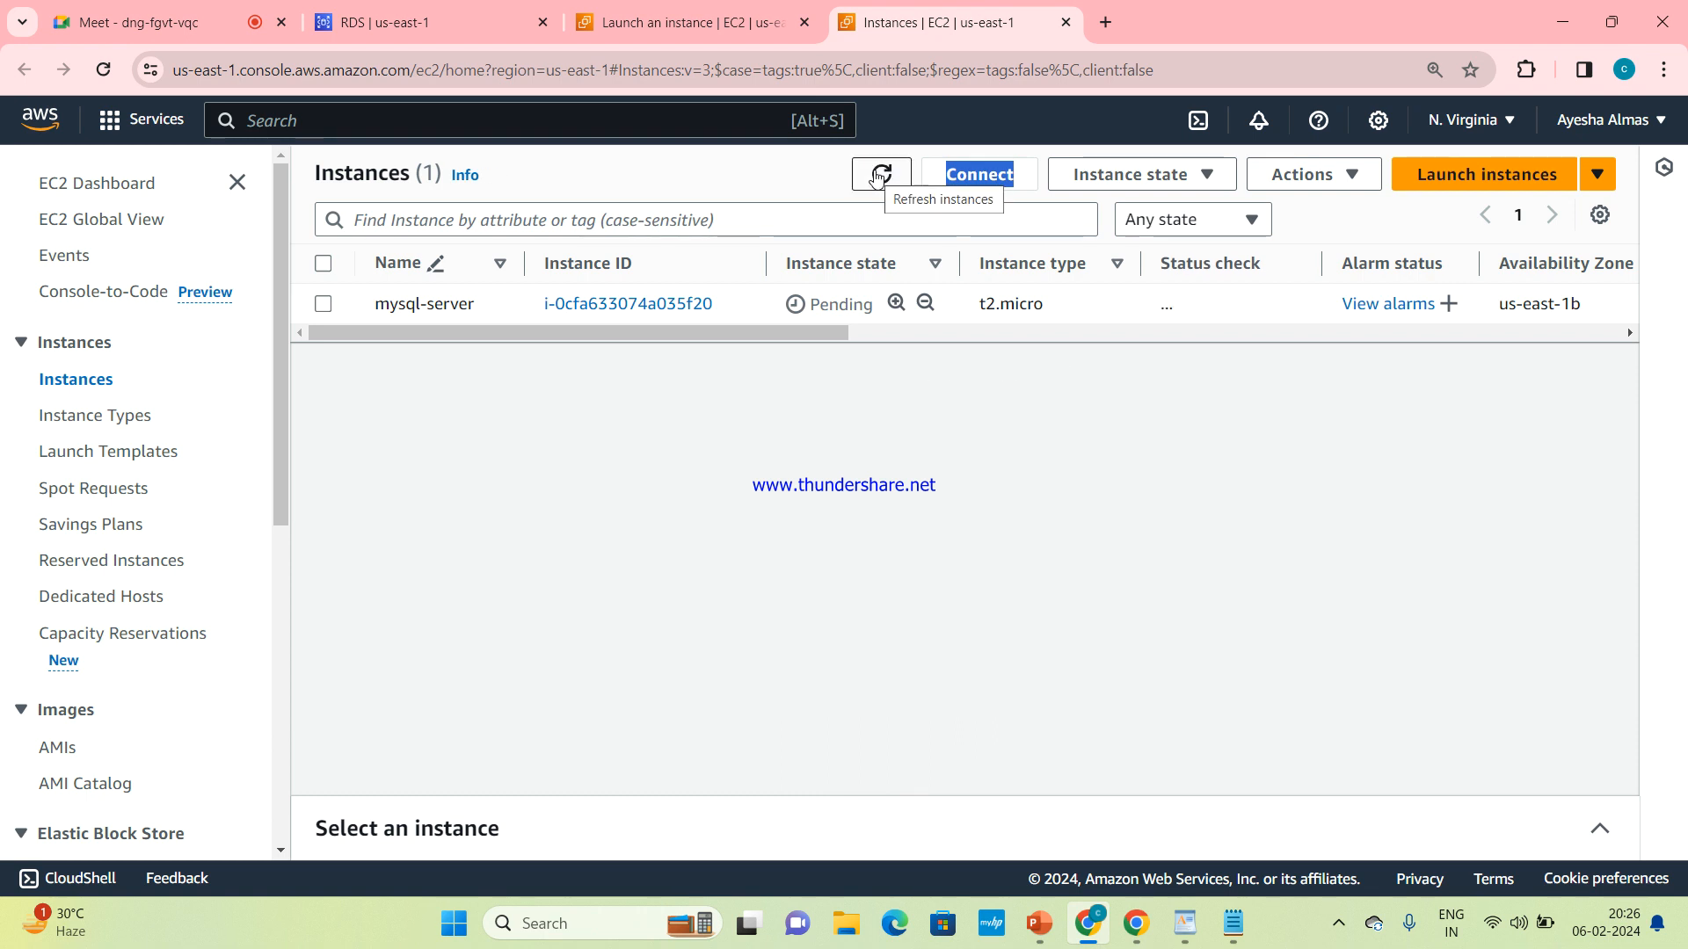
pyautogui.click(876, 176)
pyautogui.click(876, 176)
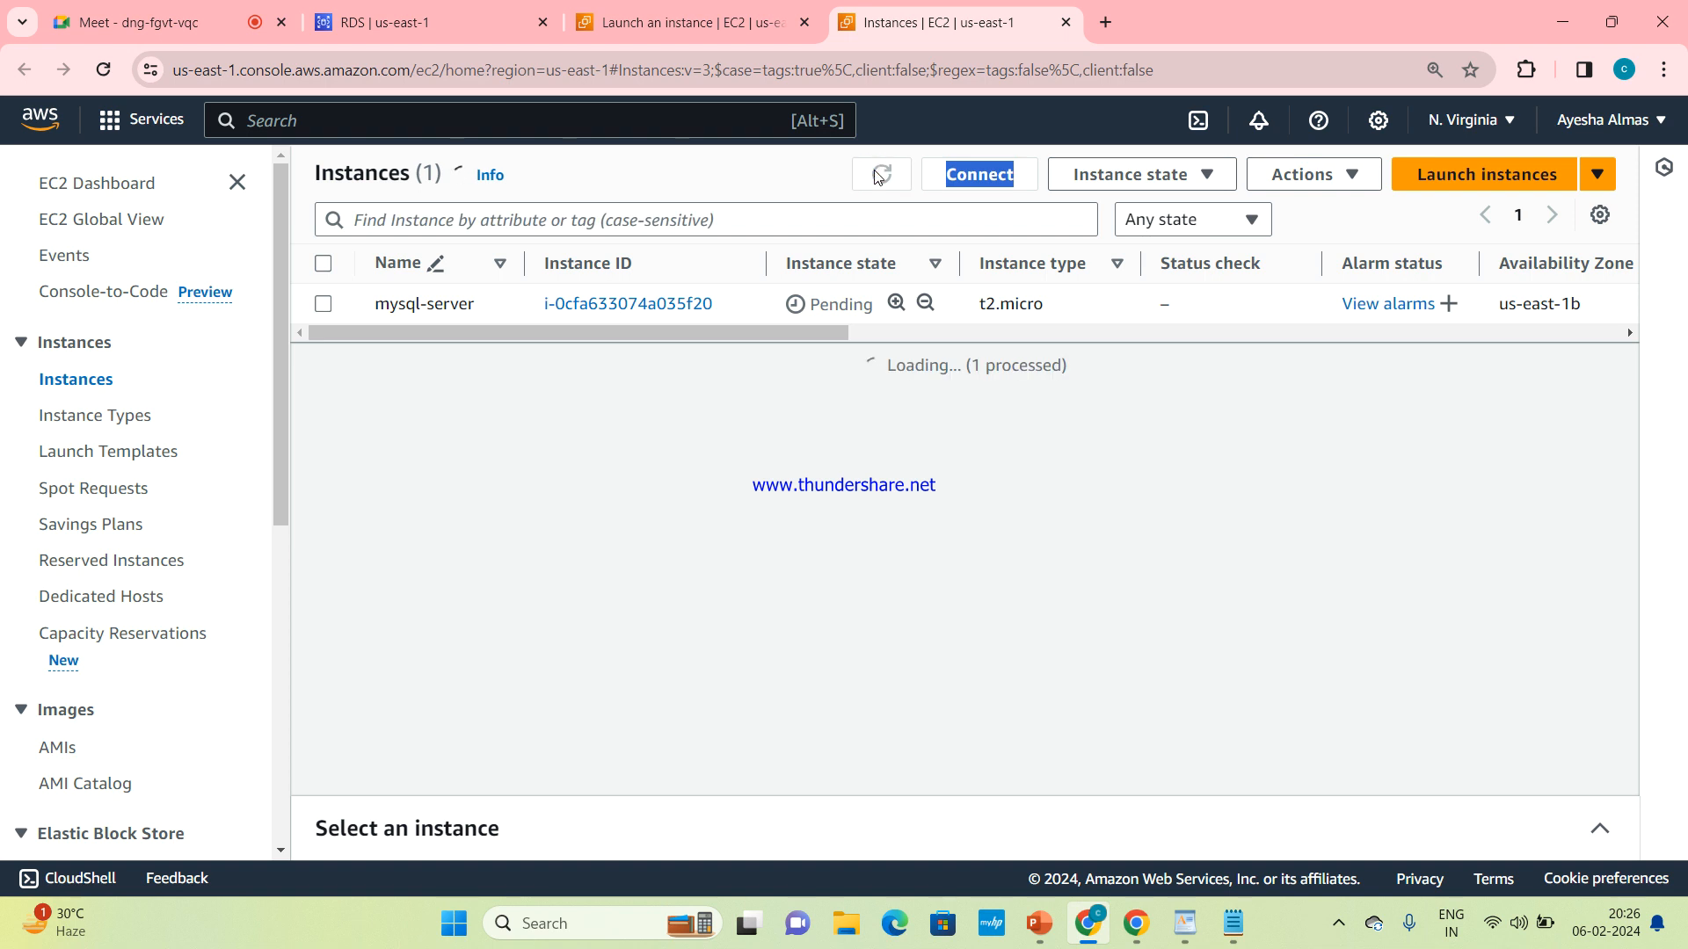
pyautogui.click(876, 175)
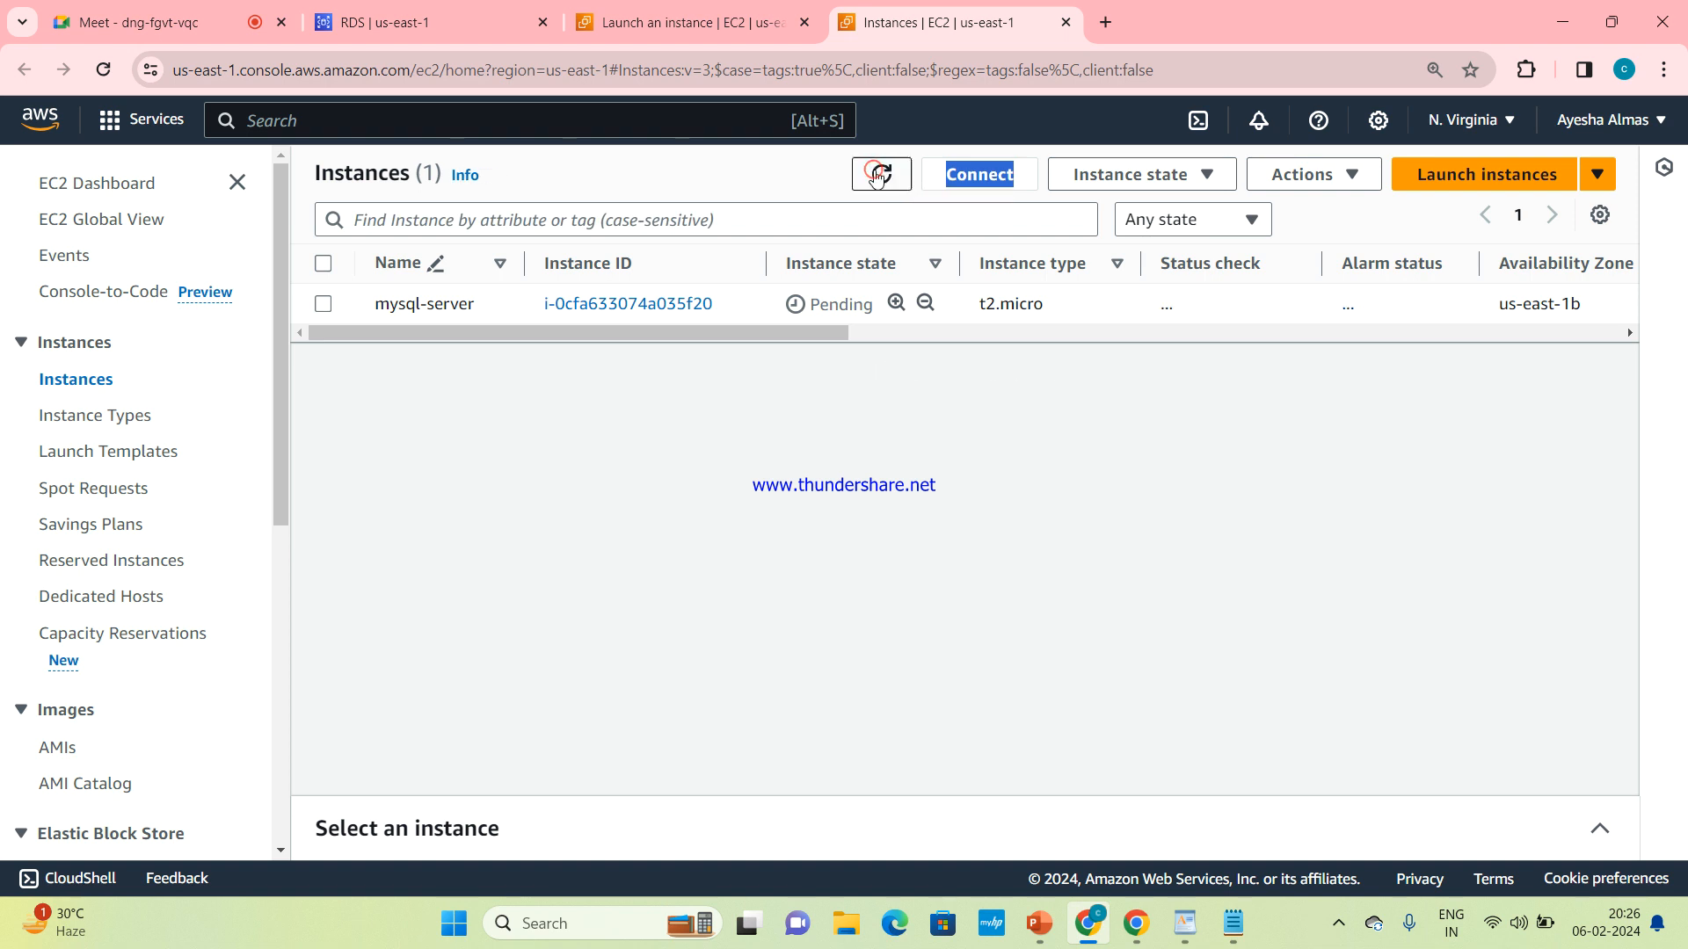
pyautogui.click(876, 176)
pyautogui.click(877, 176)
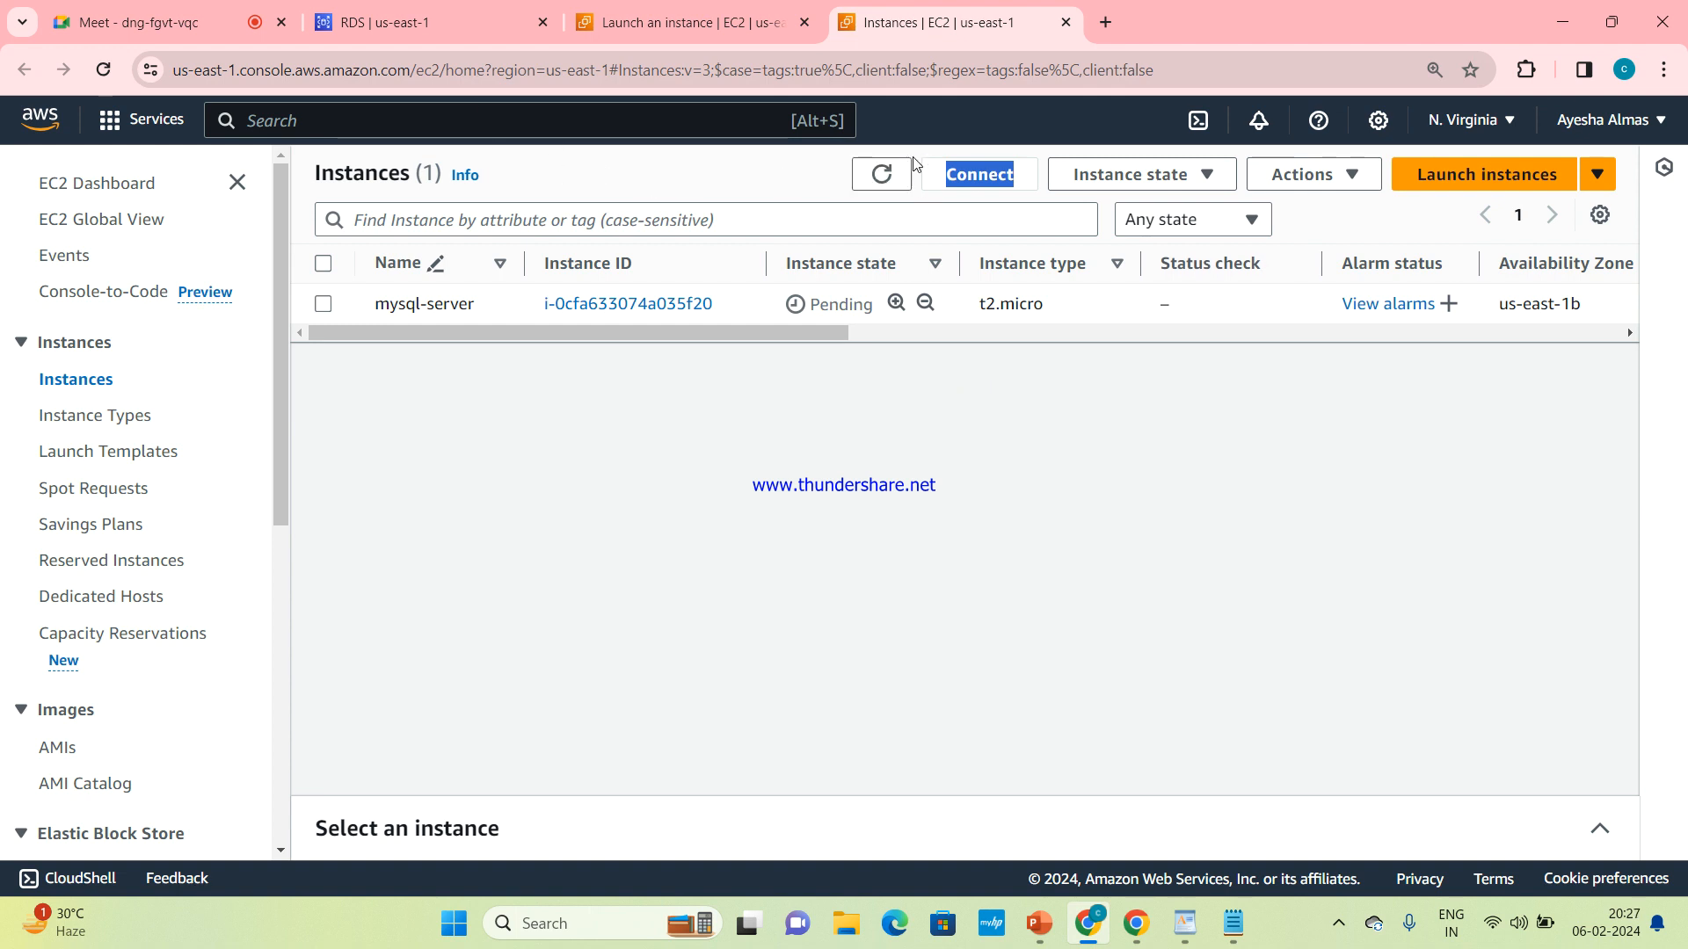
pyautogui.click(886, 166)
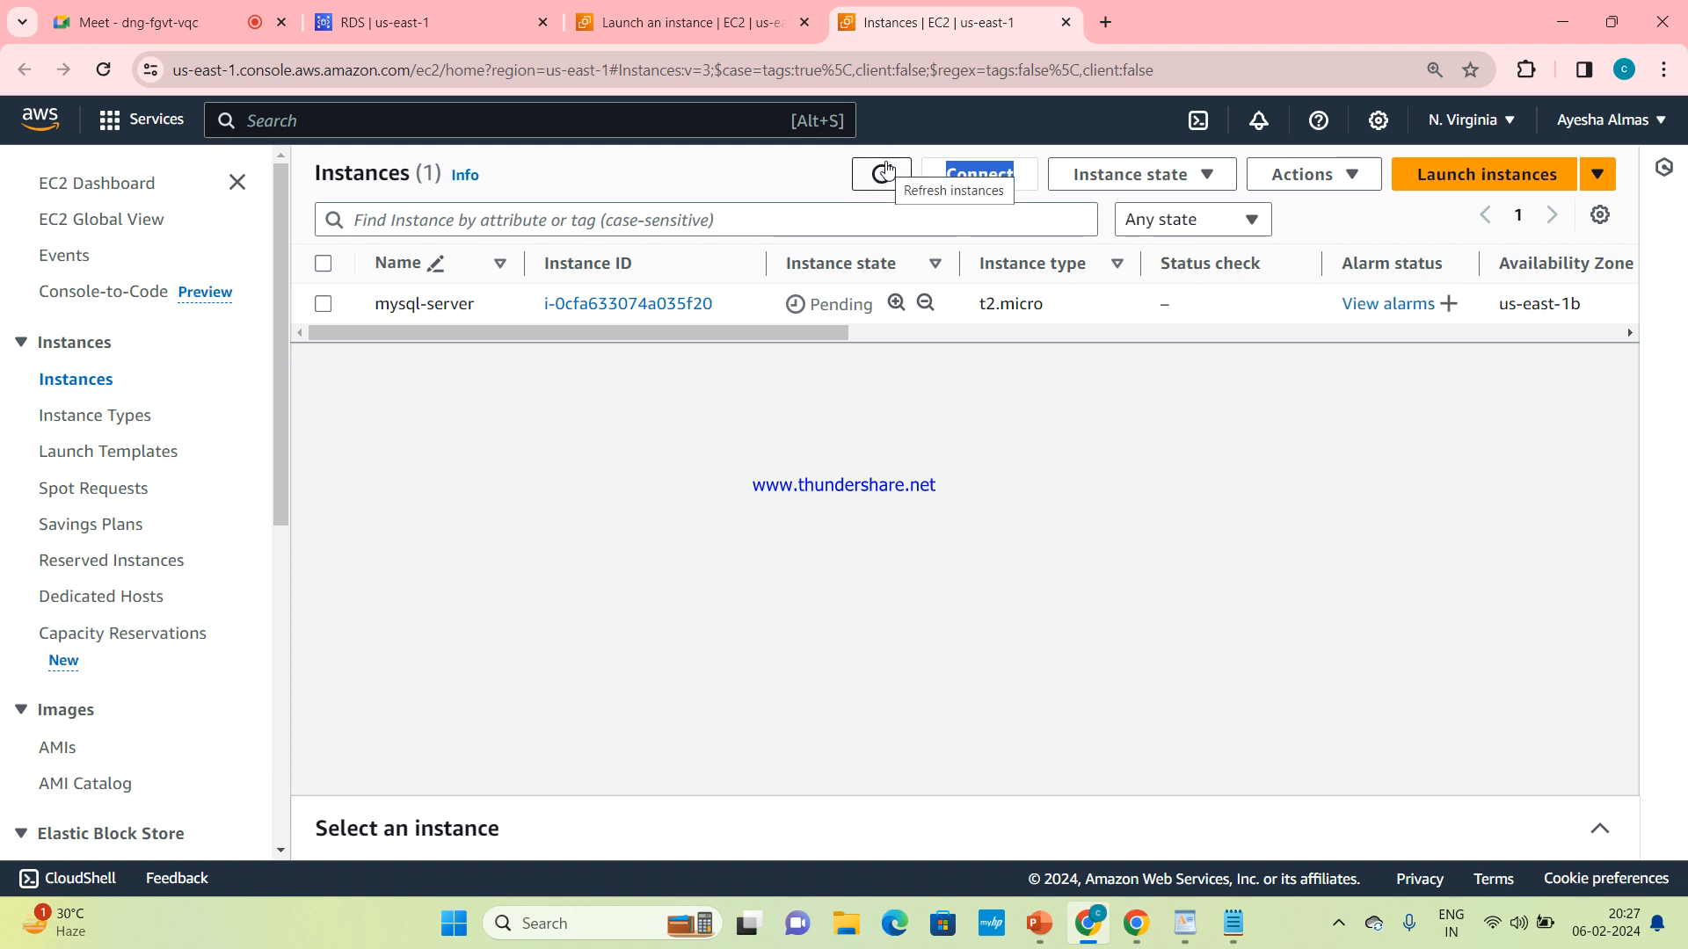
pyautogui.click(886, 170)
pyautogui.click(886, 176)
pyautogui.click(886, 176)
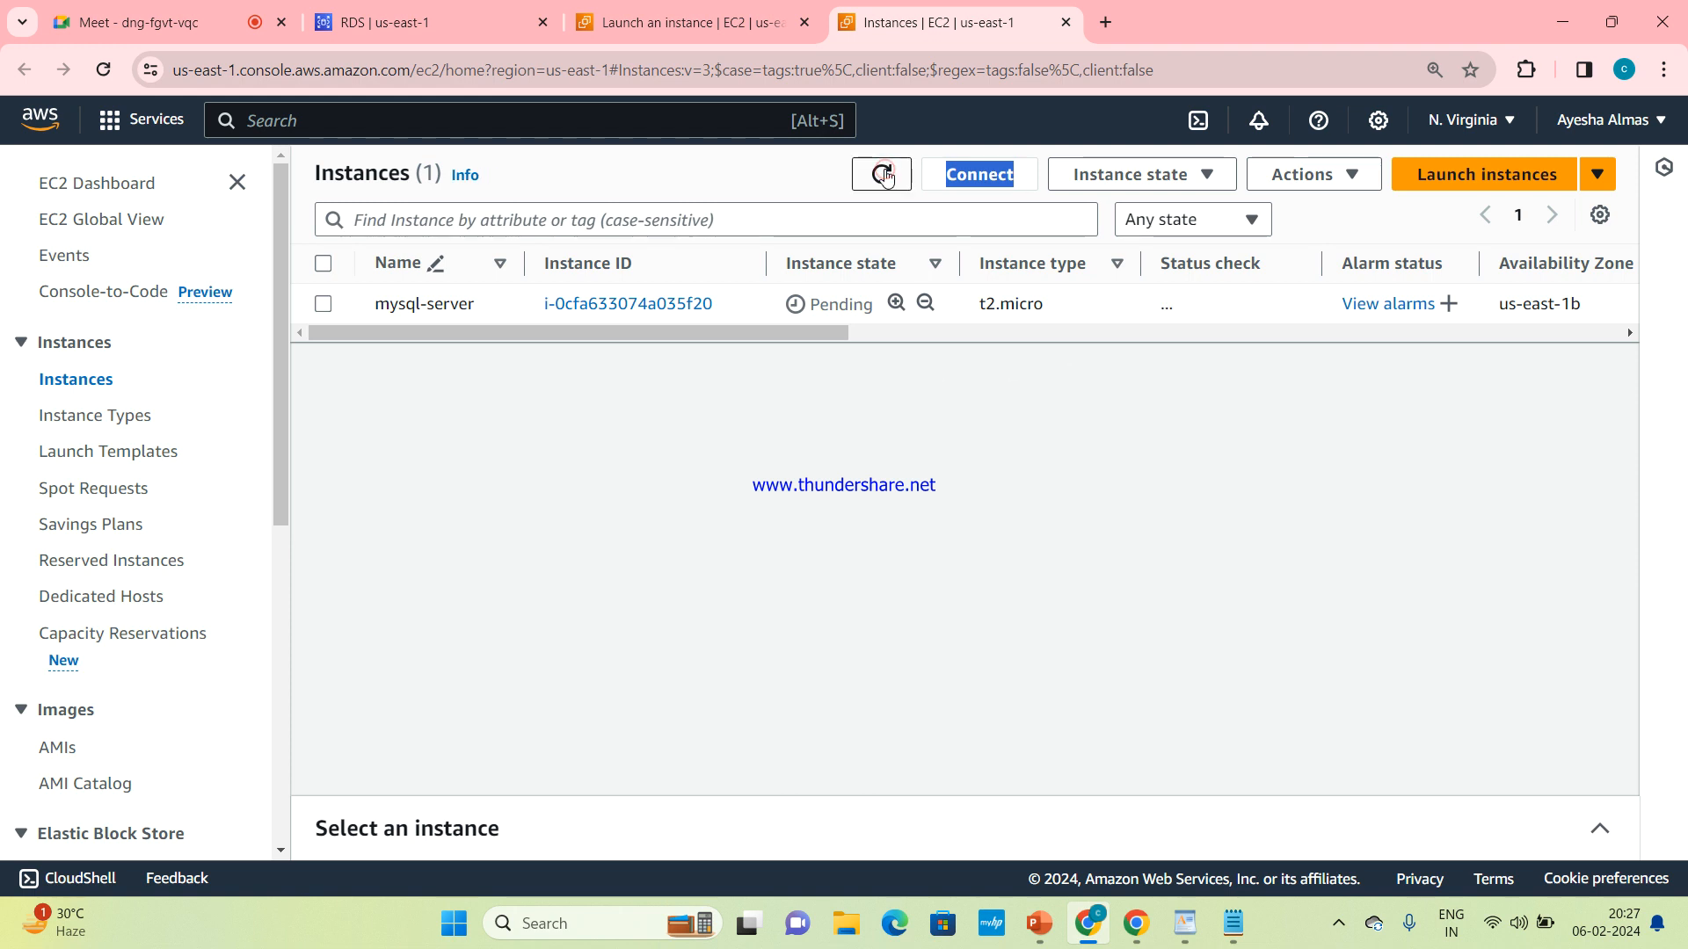
pyautogui.click(886, 175)
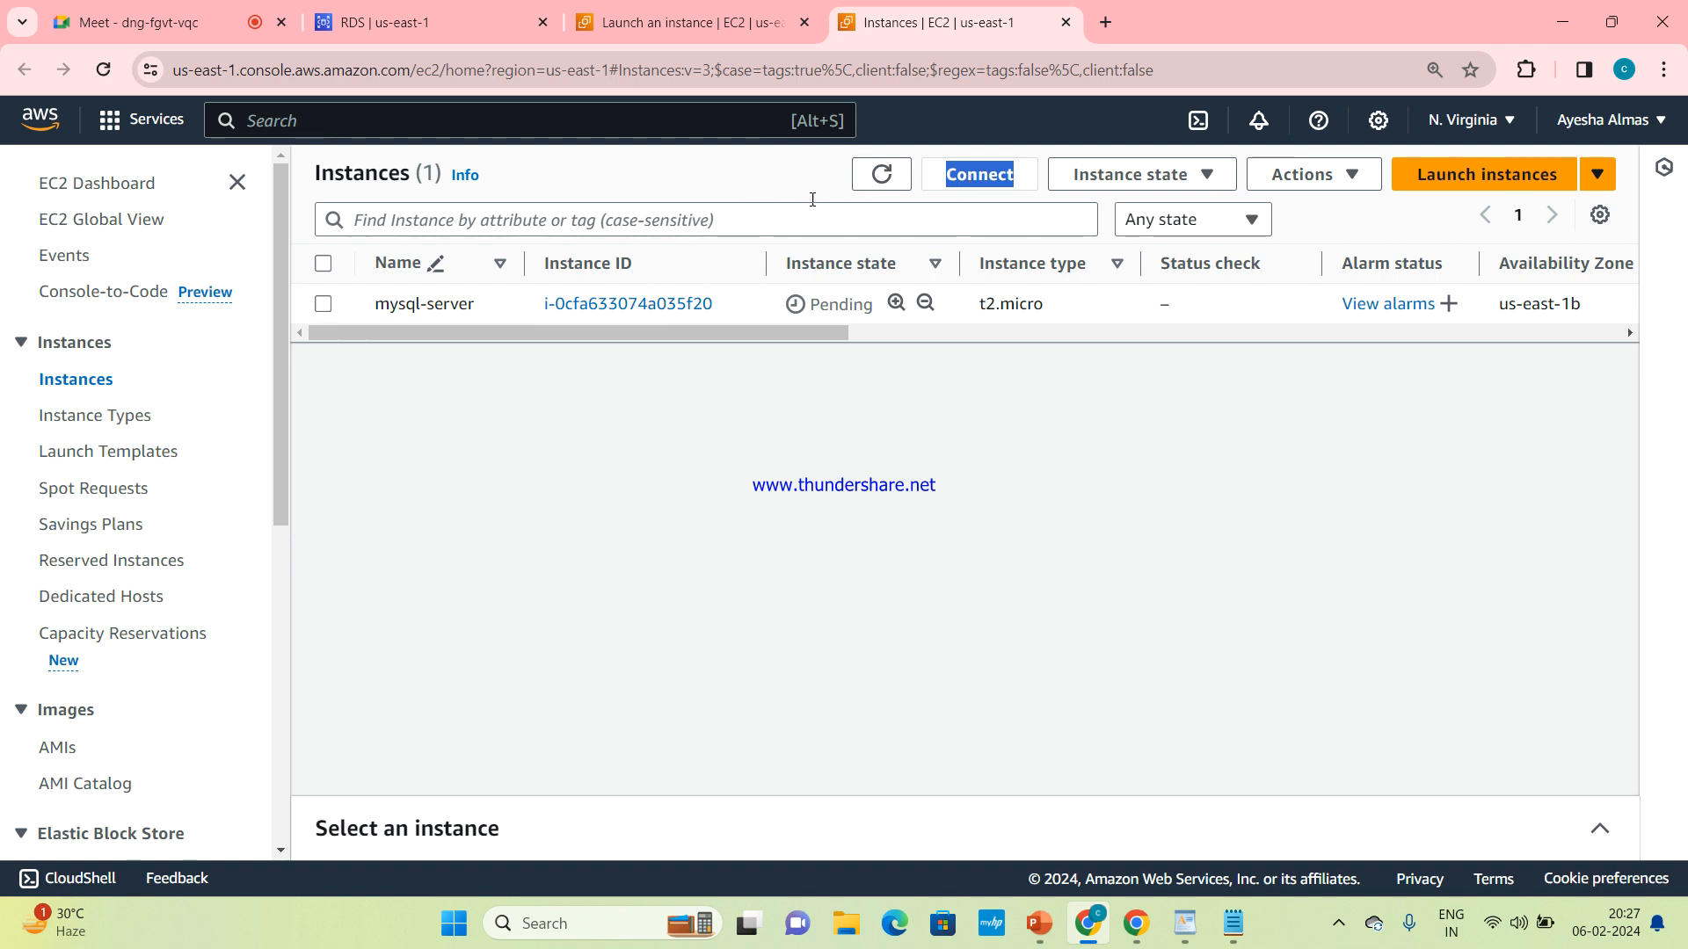
pyautogui.click(888, 171)
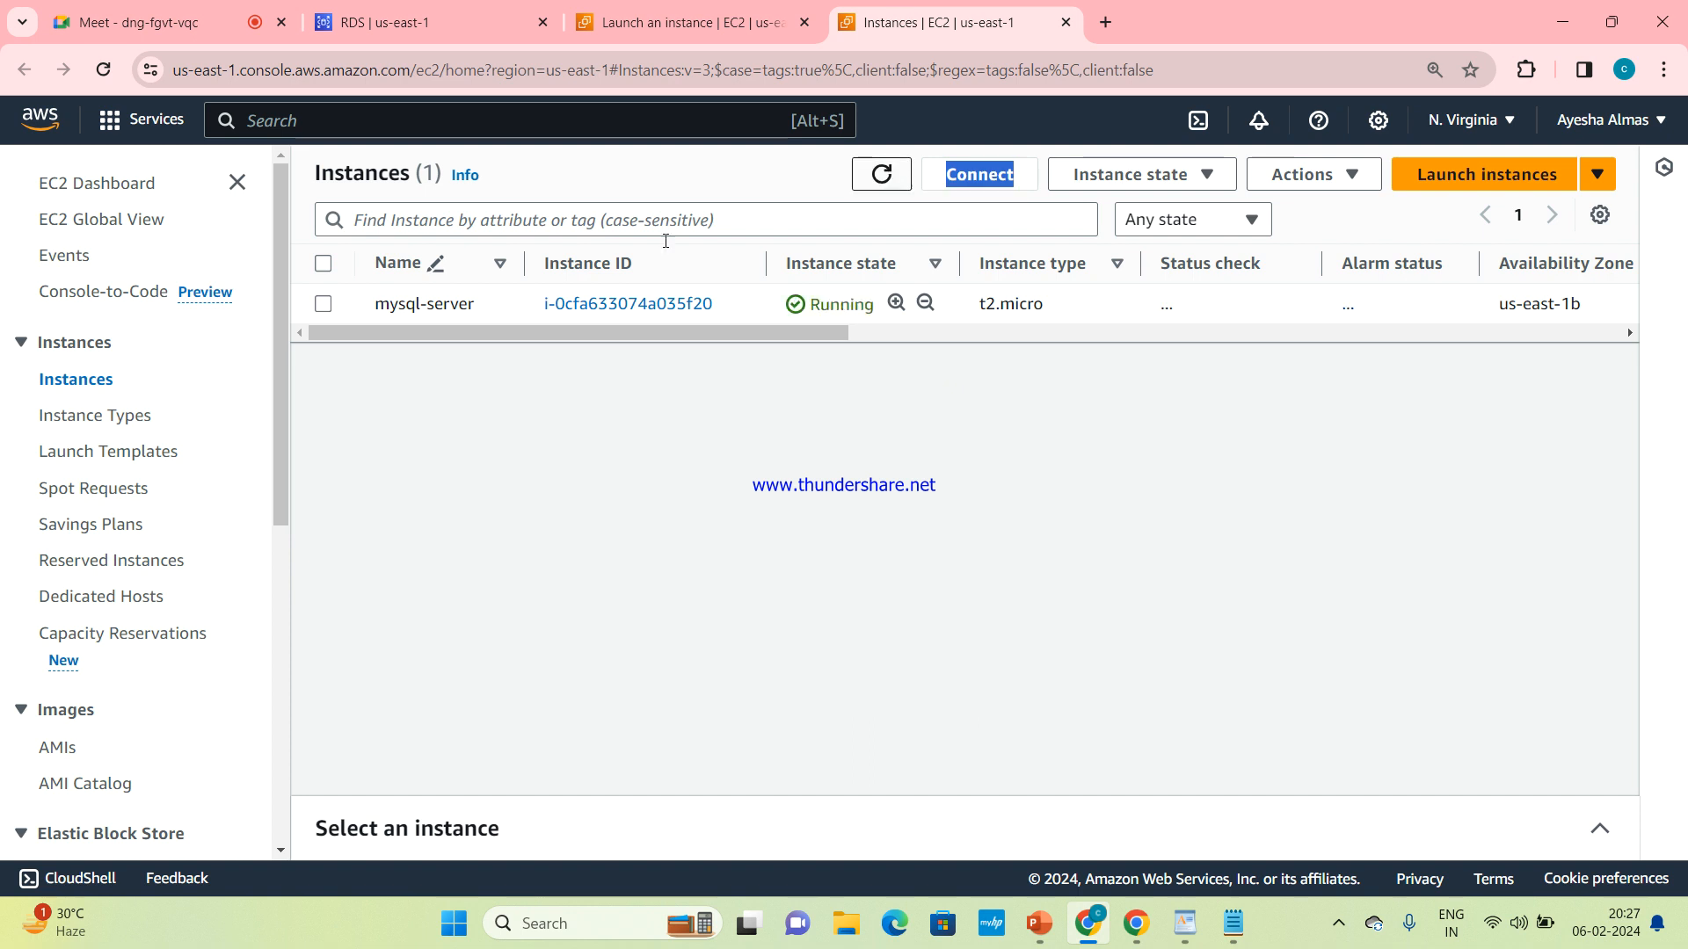
# Connect to the mysql-server instance using EC2 Instance Connect
pyautogui.click(323, 304)
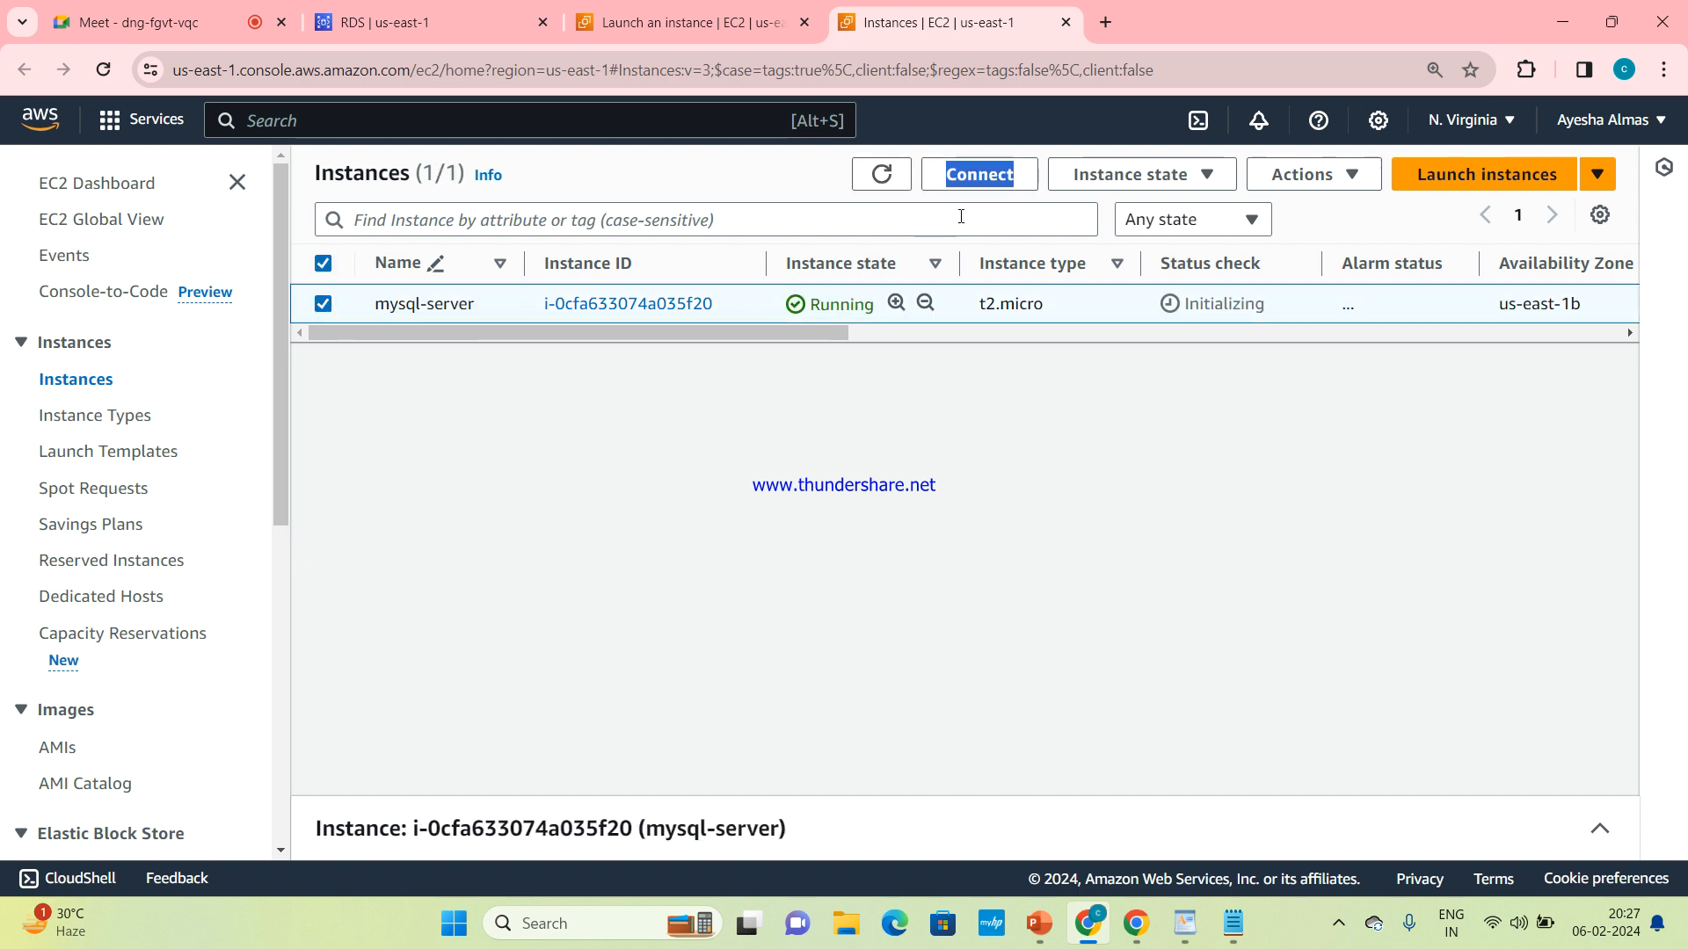
pyautogui.click(991, 178)
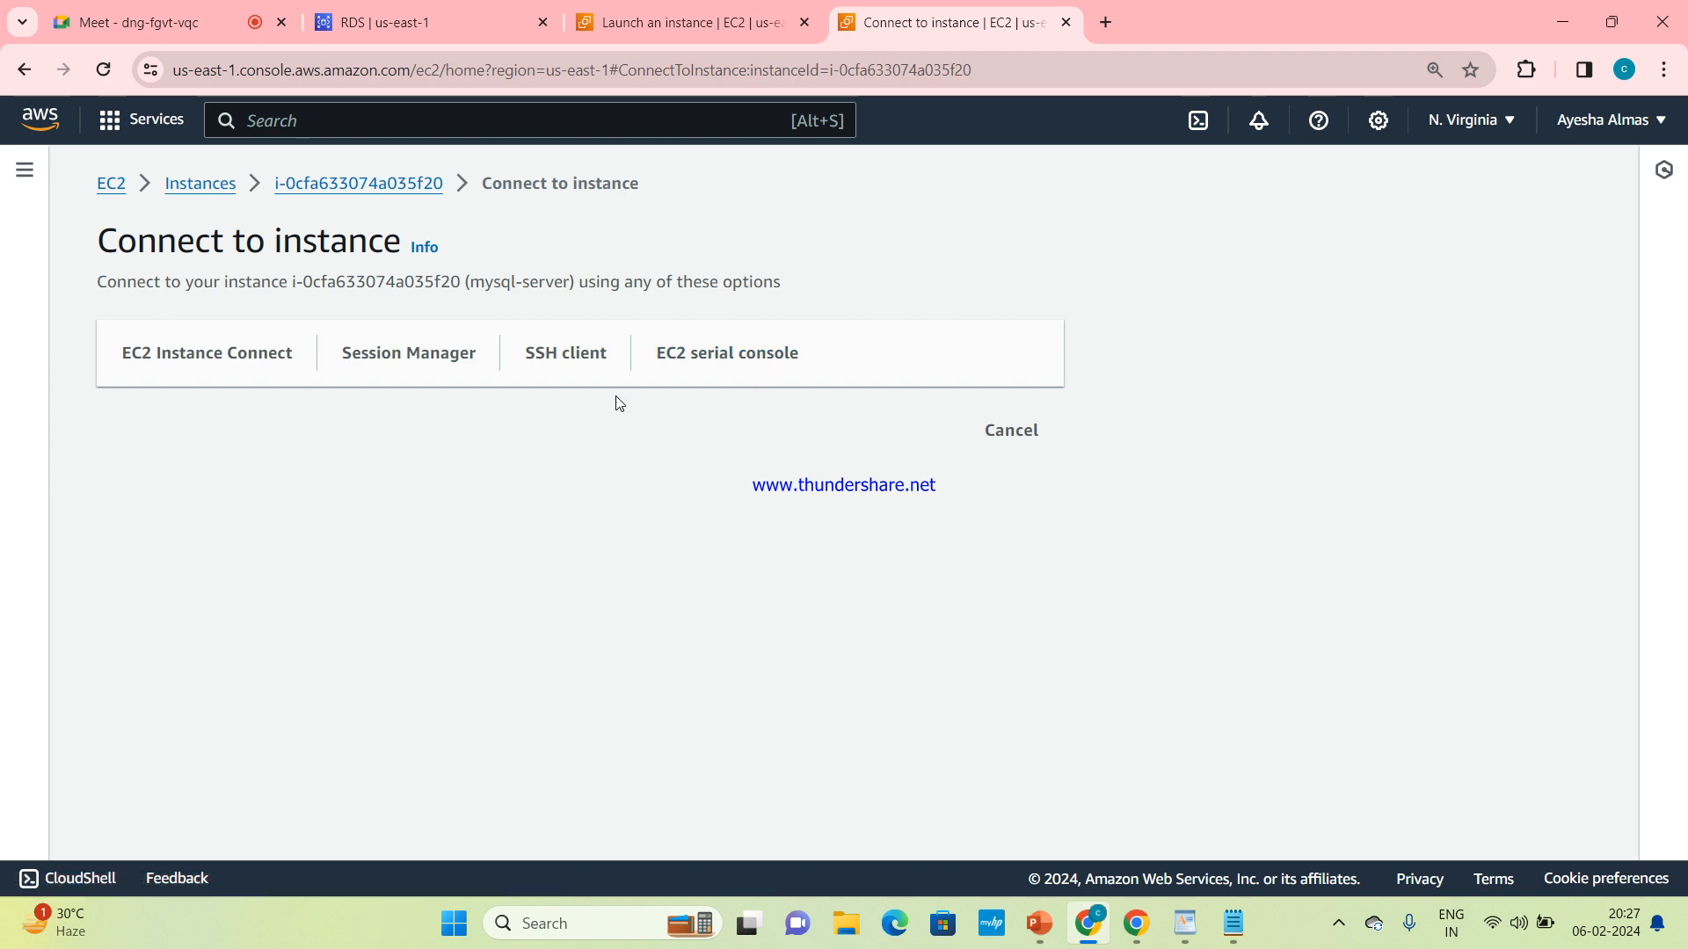
pyautogui.click(219, 363)
pyautogui.scroll(-2, 218, 363)
pyautogui.click(967, 816)
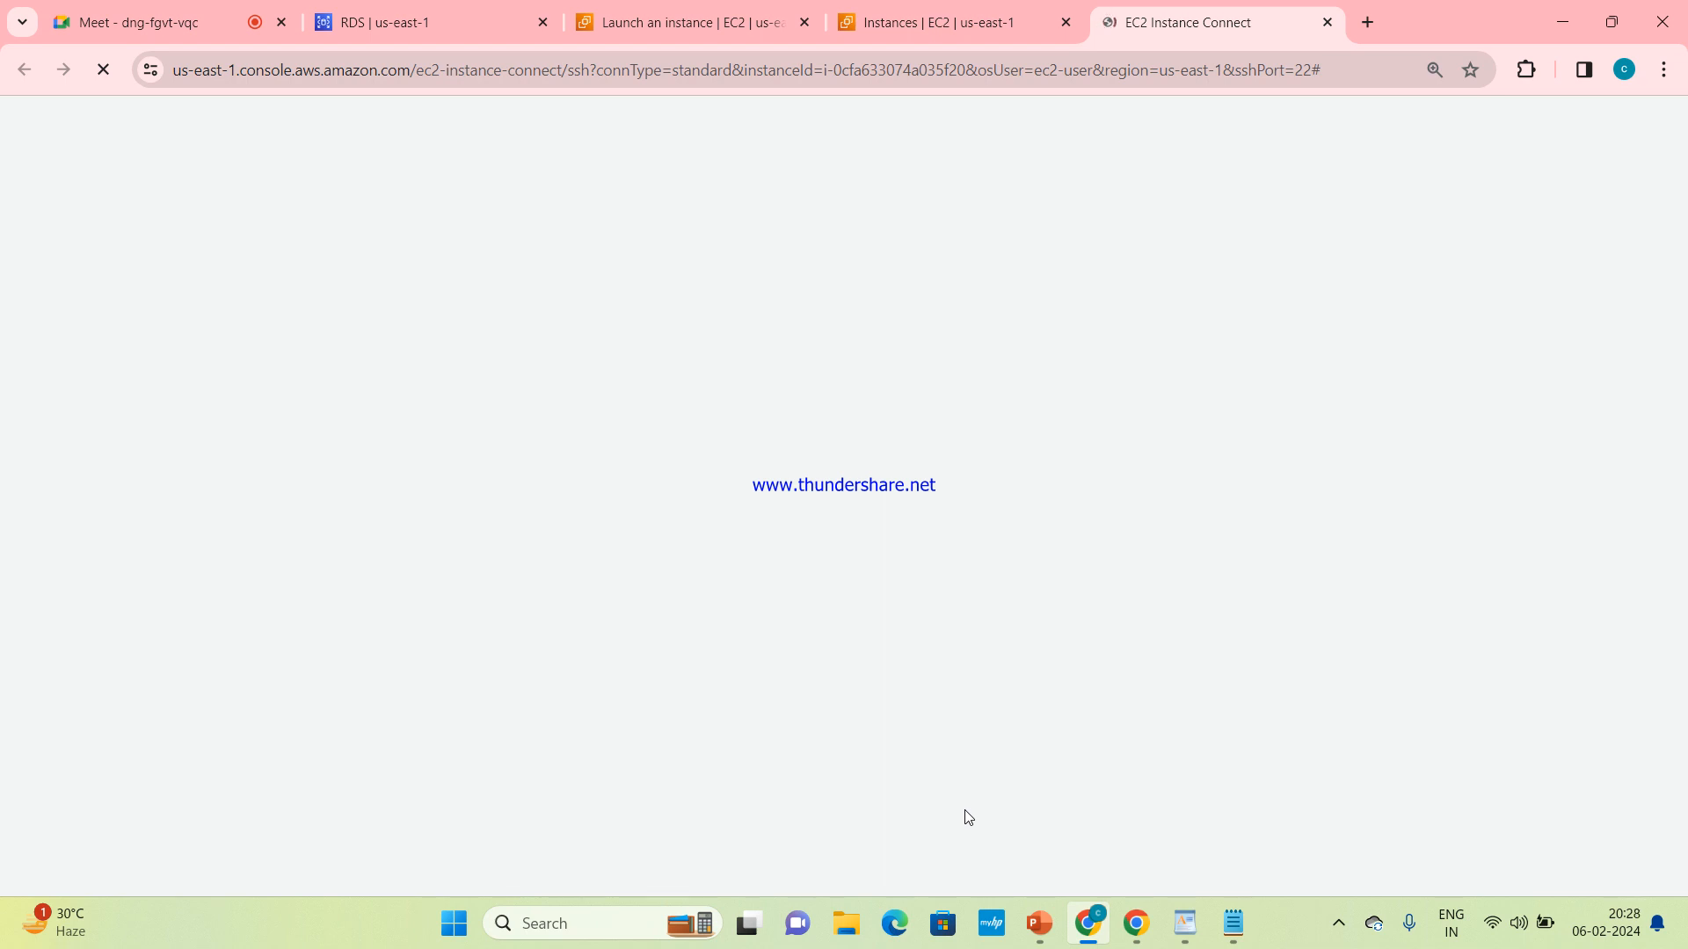
# Close the leftover instances browser tab and reload the EC2 Instance Connect page to retry the connection
pyautogui.click(1064, 22)
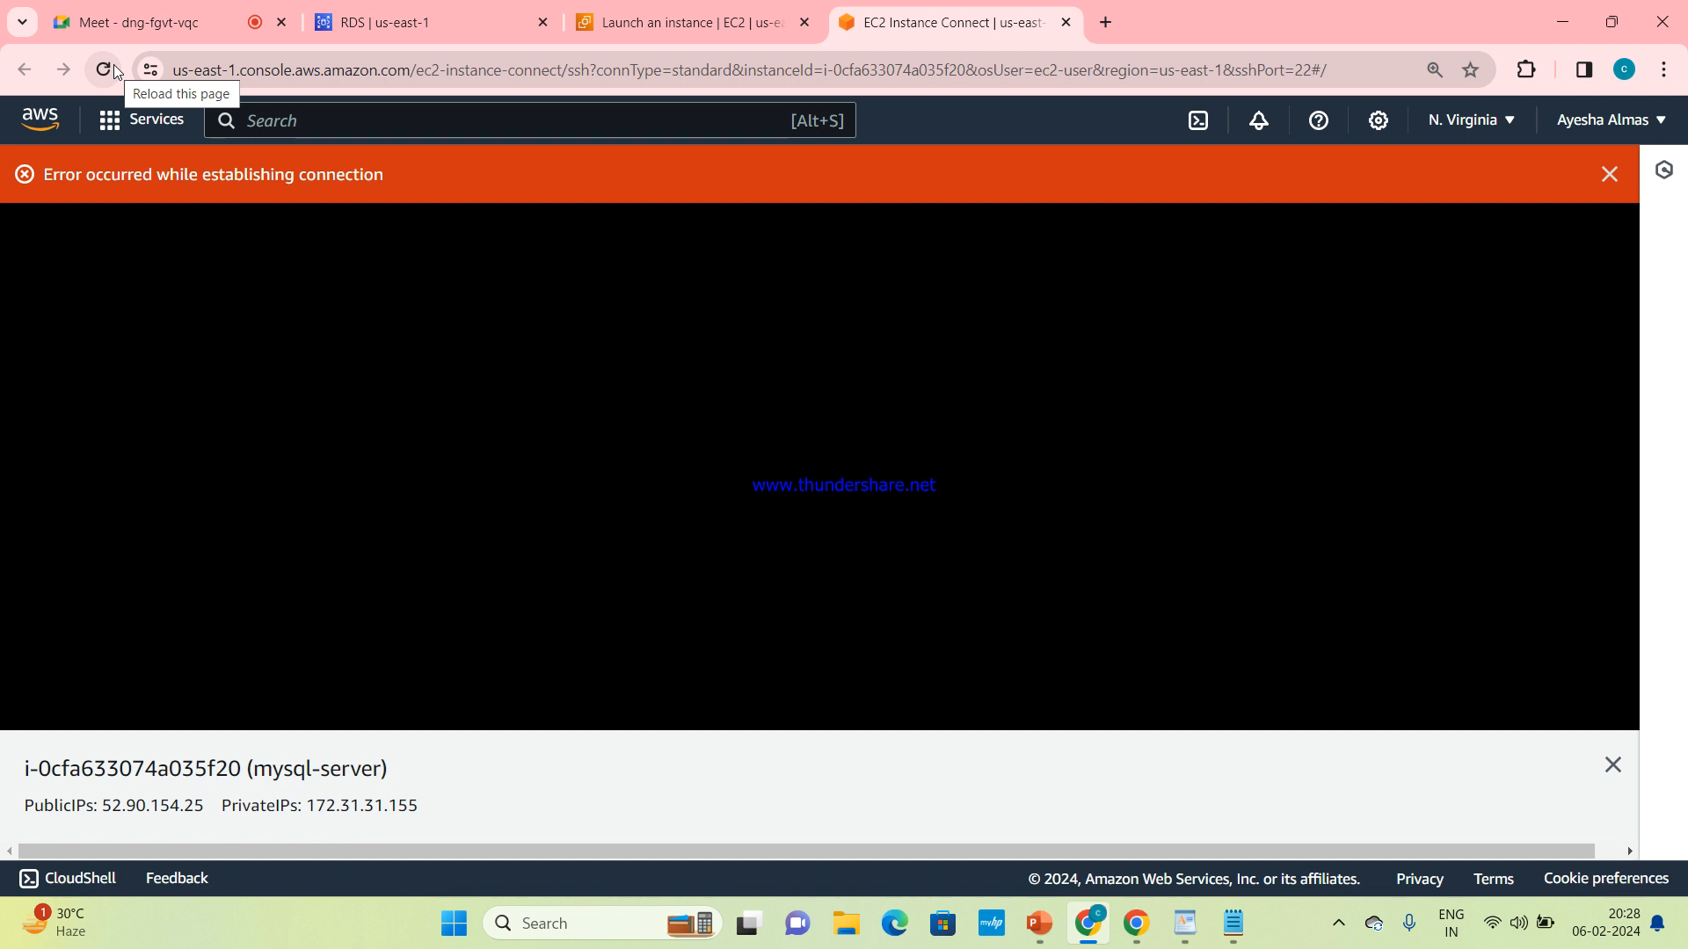
pyautogui.click(115, 70)
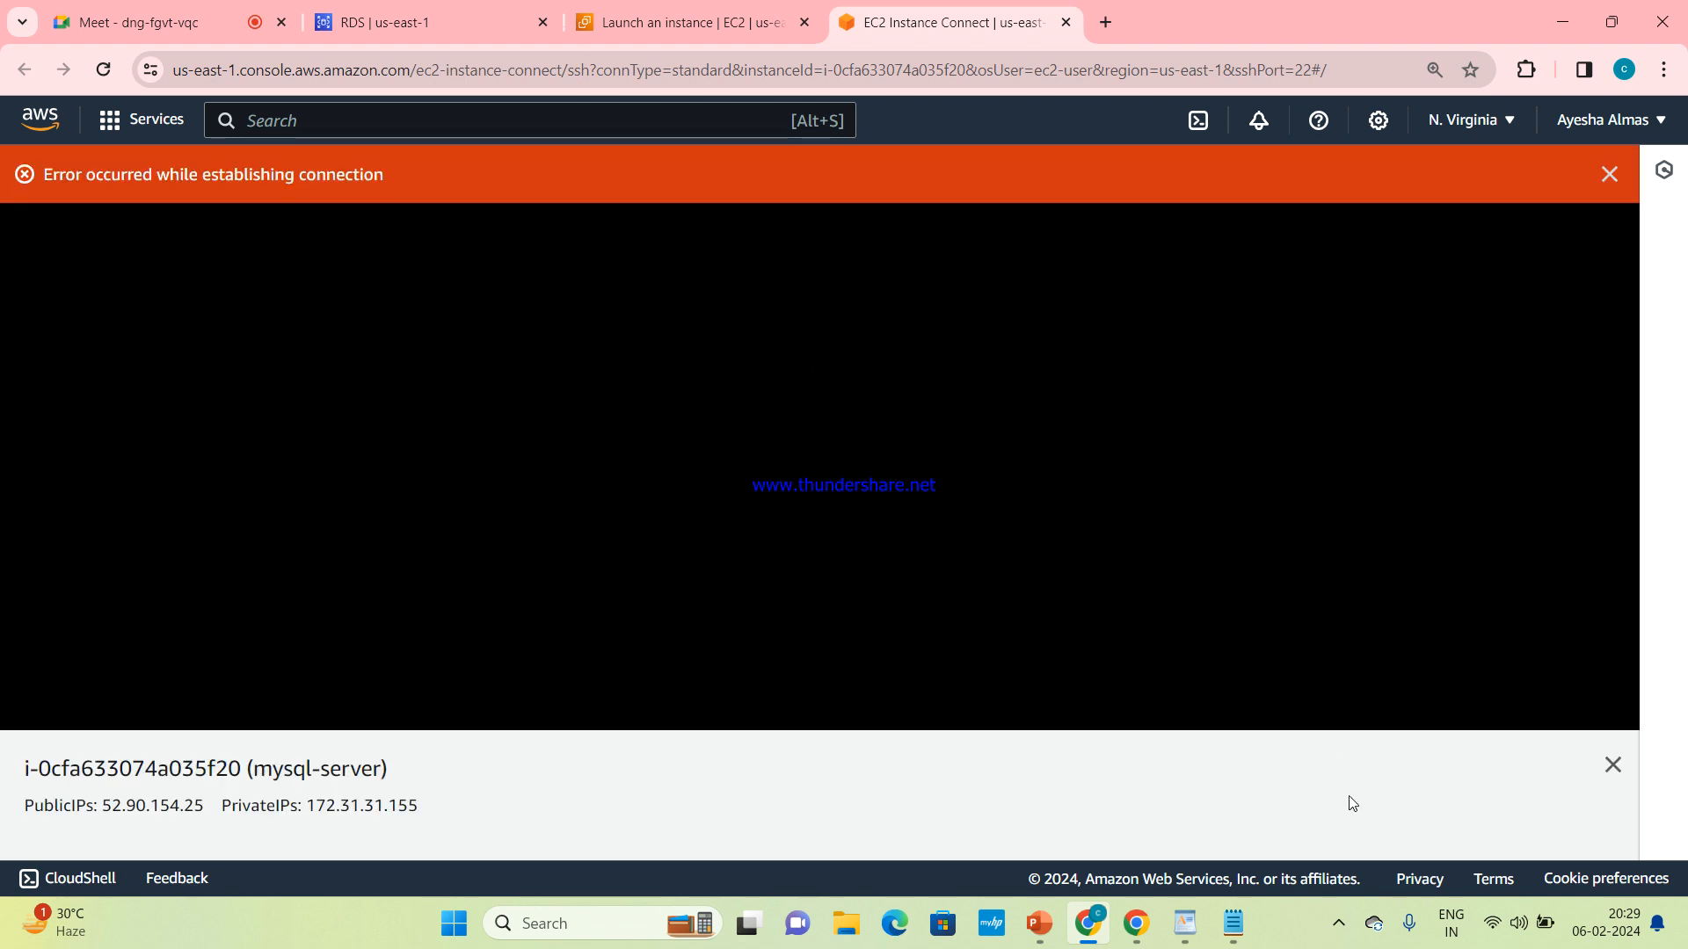
pyautogui.click(1335, 921)
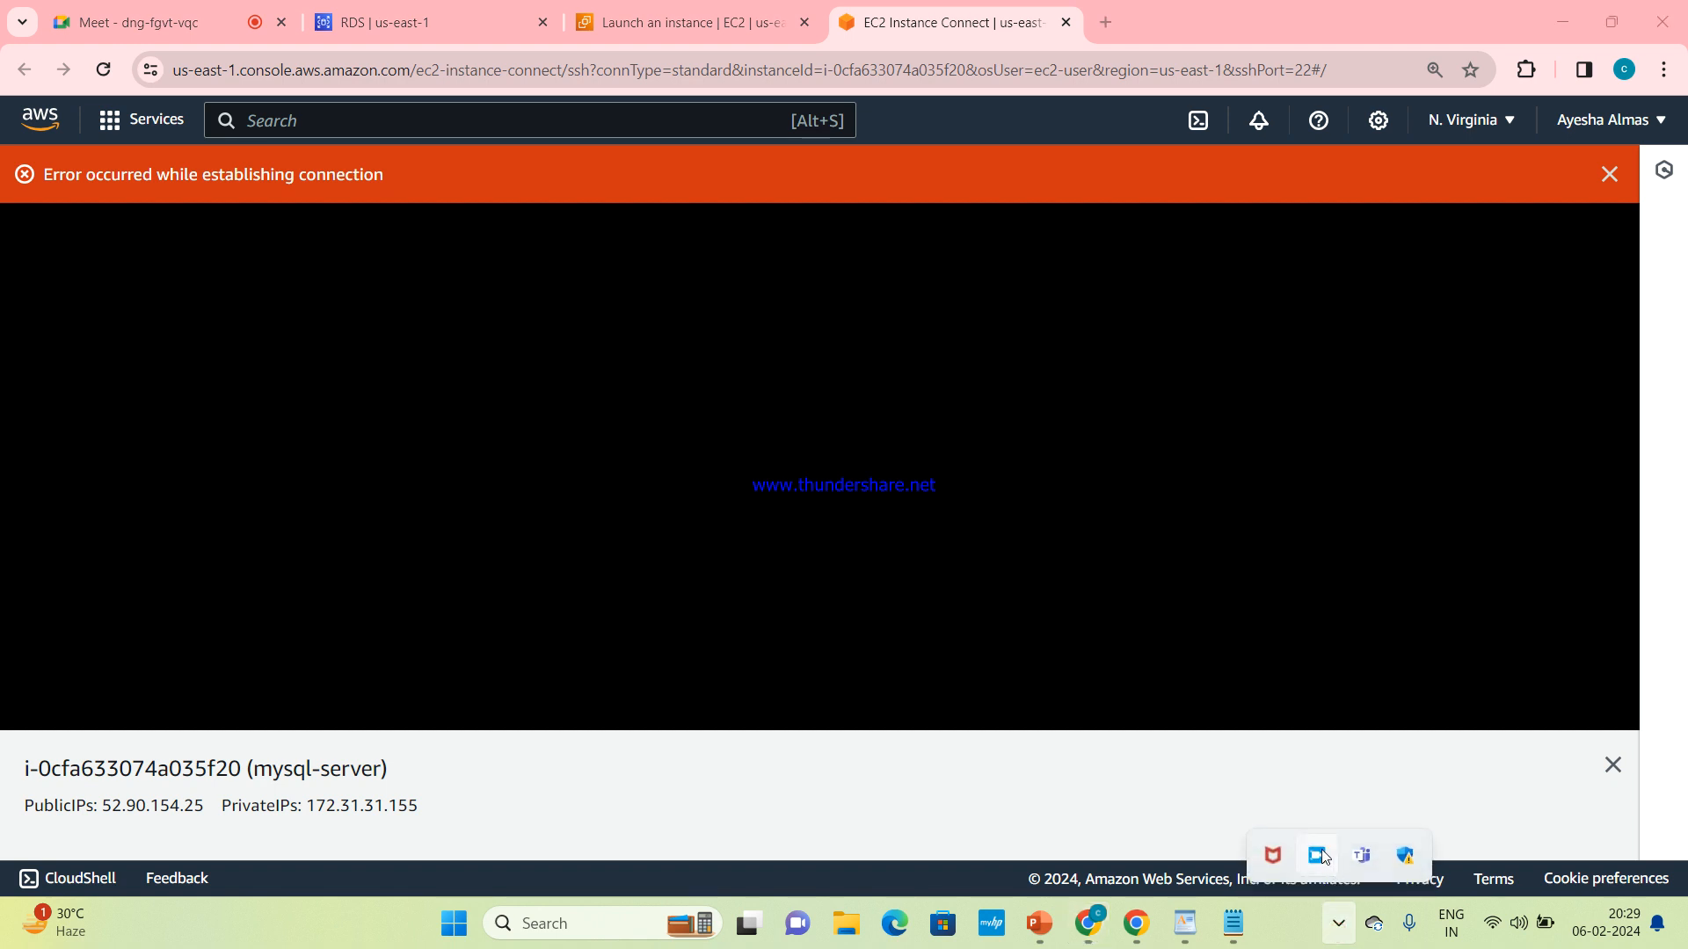
pyautogui.click(1318, 852)
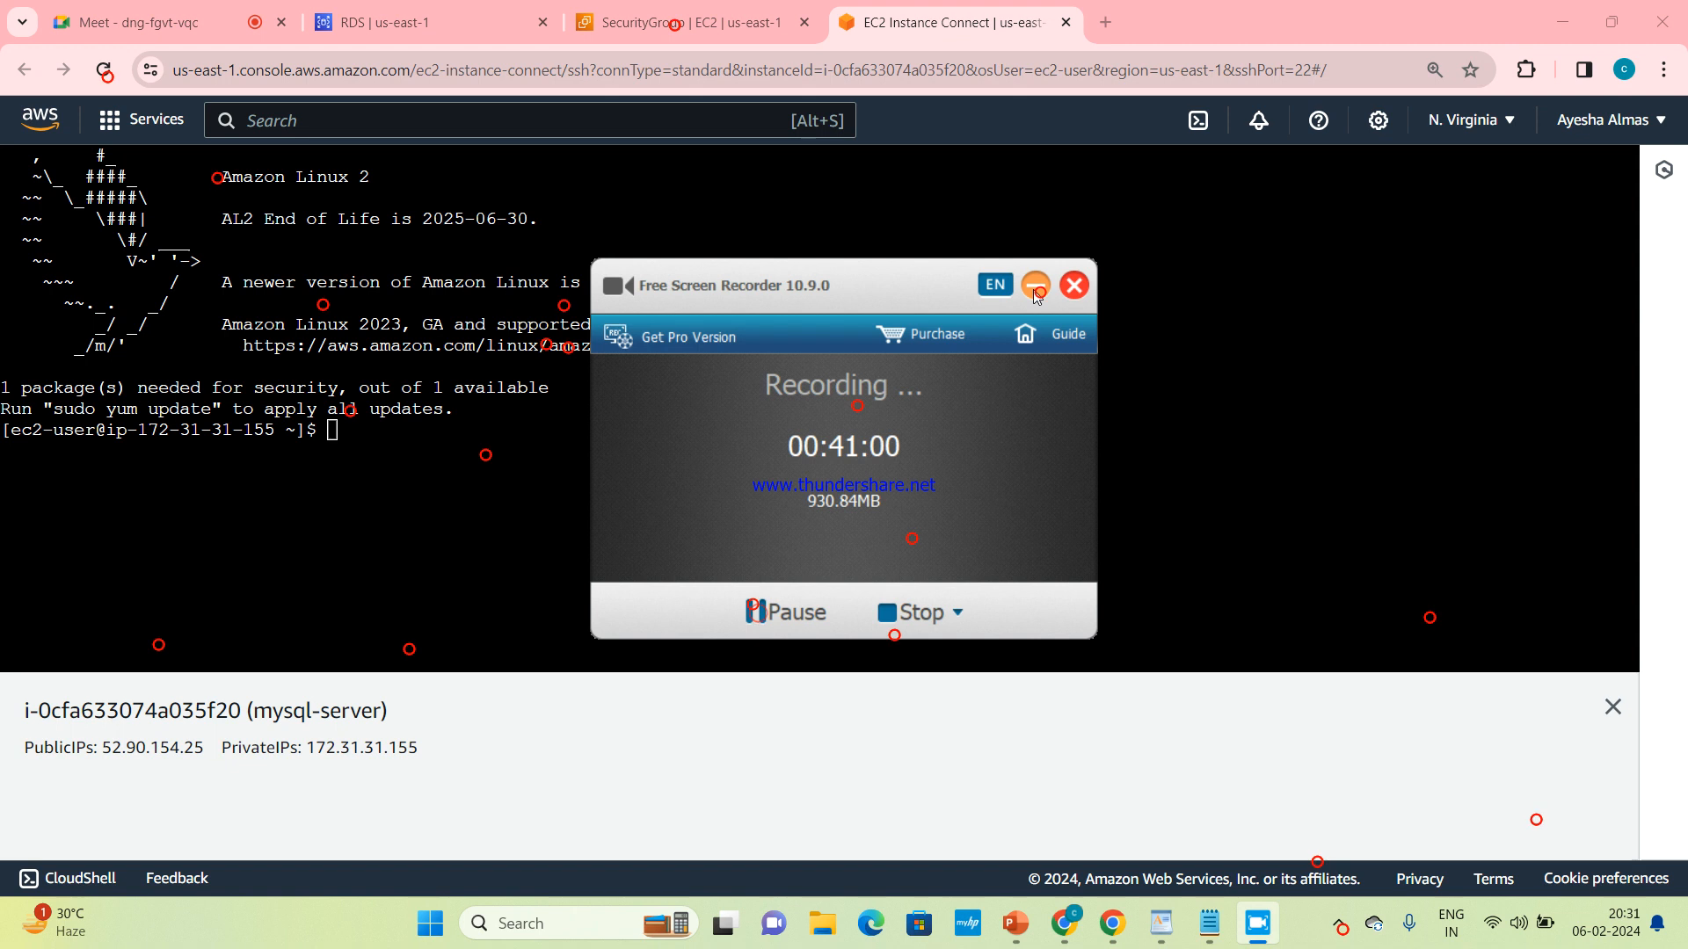
pyautogui.click(1032, 289)
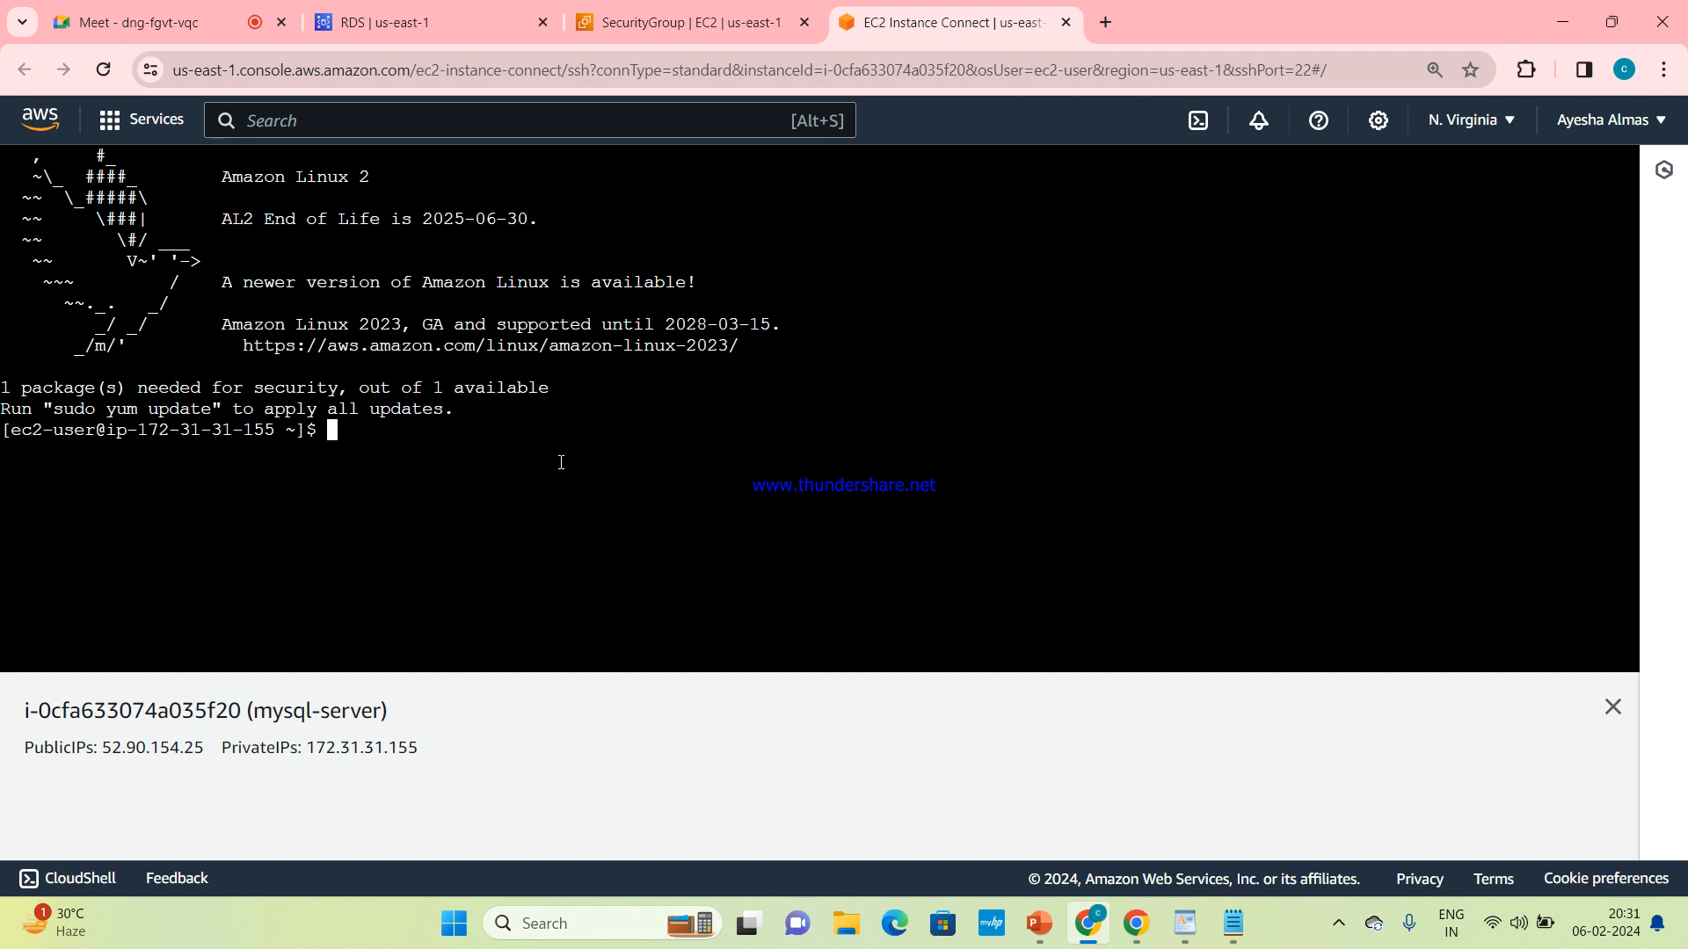
# Install the MySQL client on the instance with the command sudo yum install mysql -y
pyautogui.write('sudo yum install mysql -y')
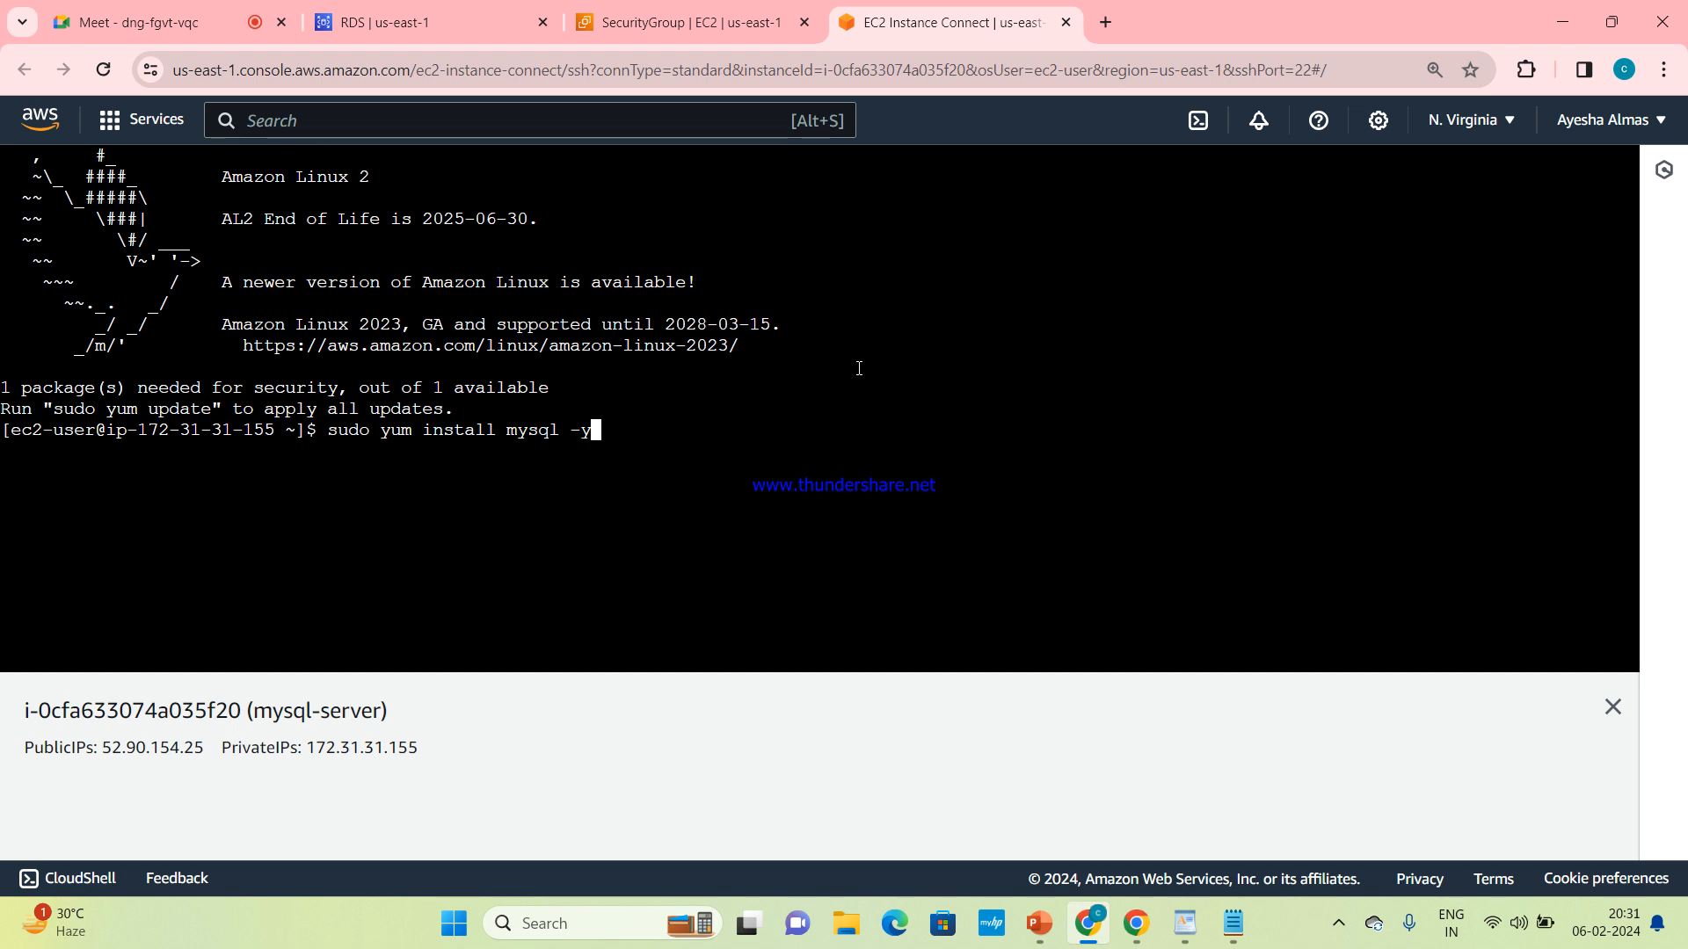
pyautogui.press('Return')
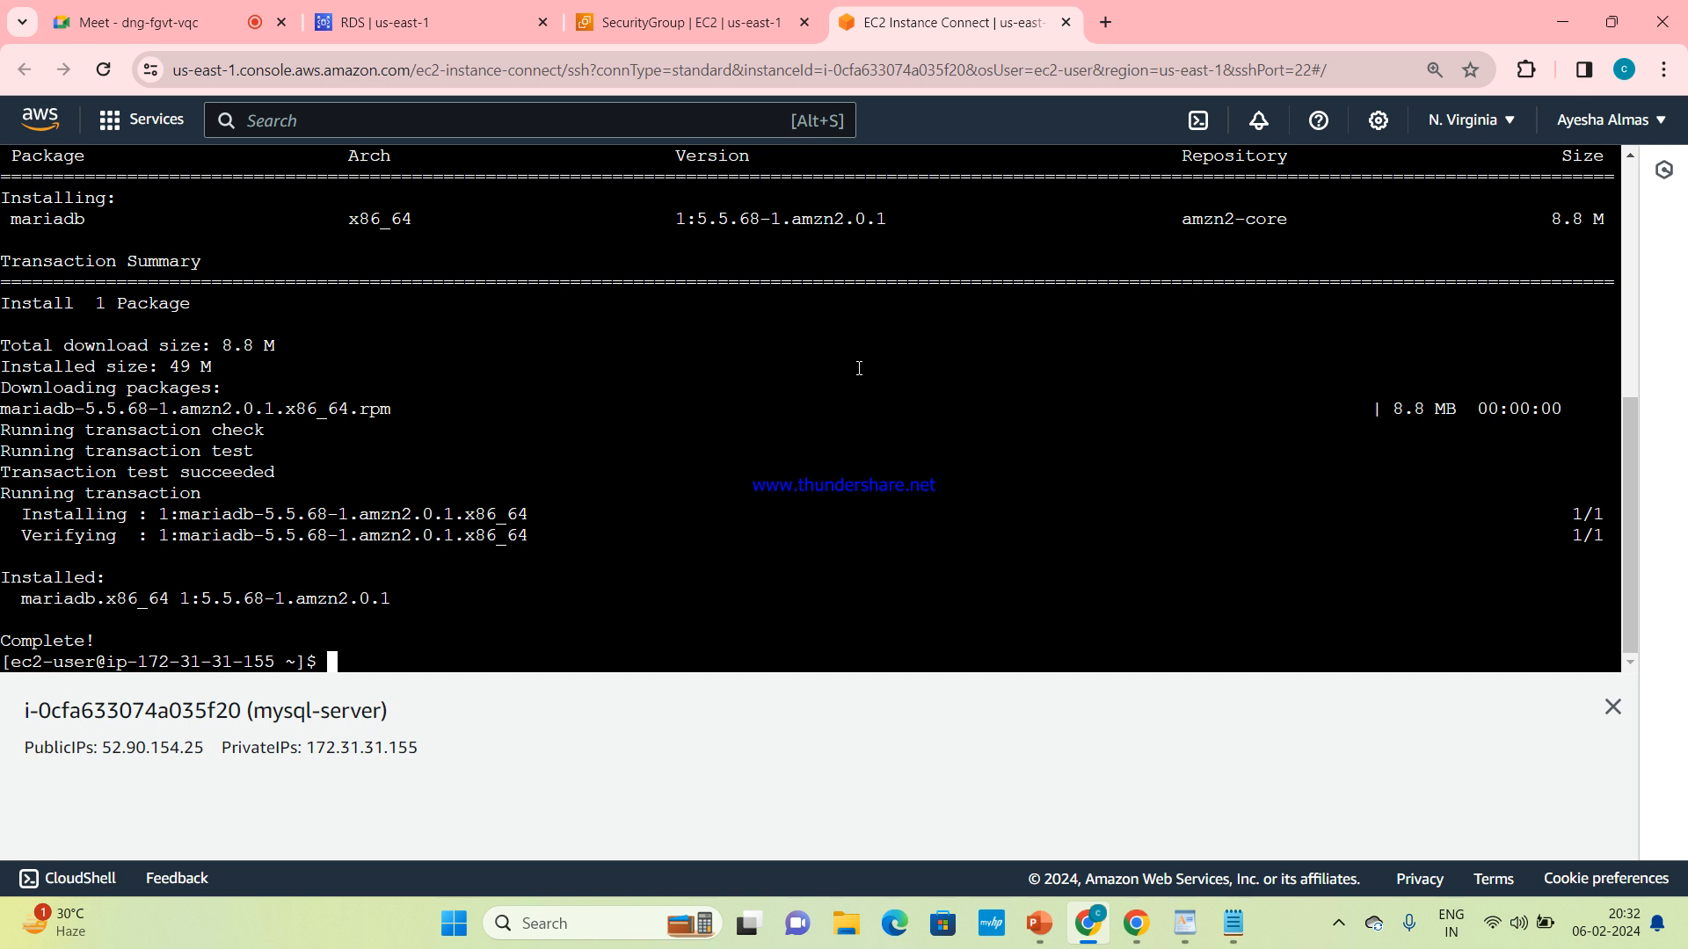
# Enter mysql -h at the shell prompt, followed by the mydbinstance endpoint copied from the Notepad notes
pyautogui.write('mysql -h')
pyautogui.moveTo(1235, 927)
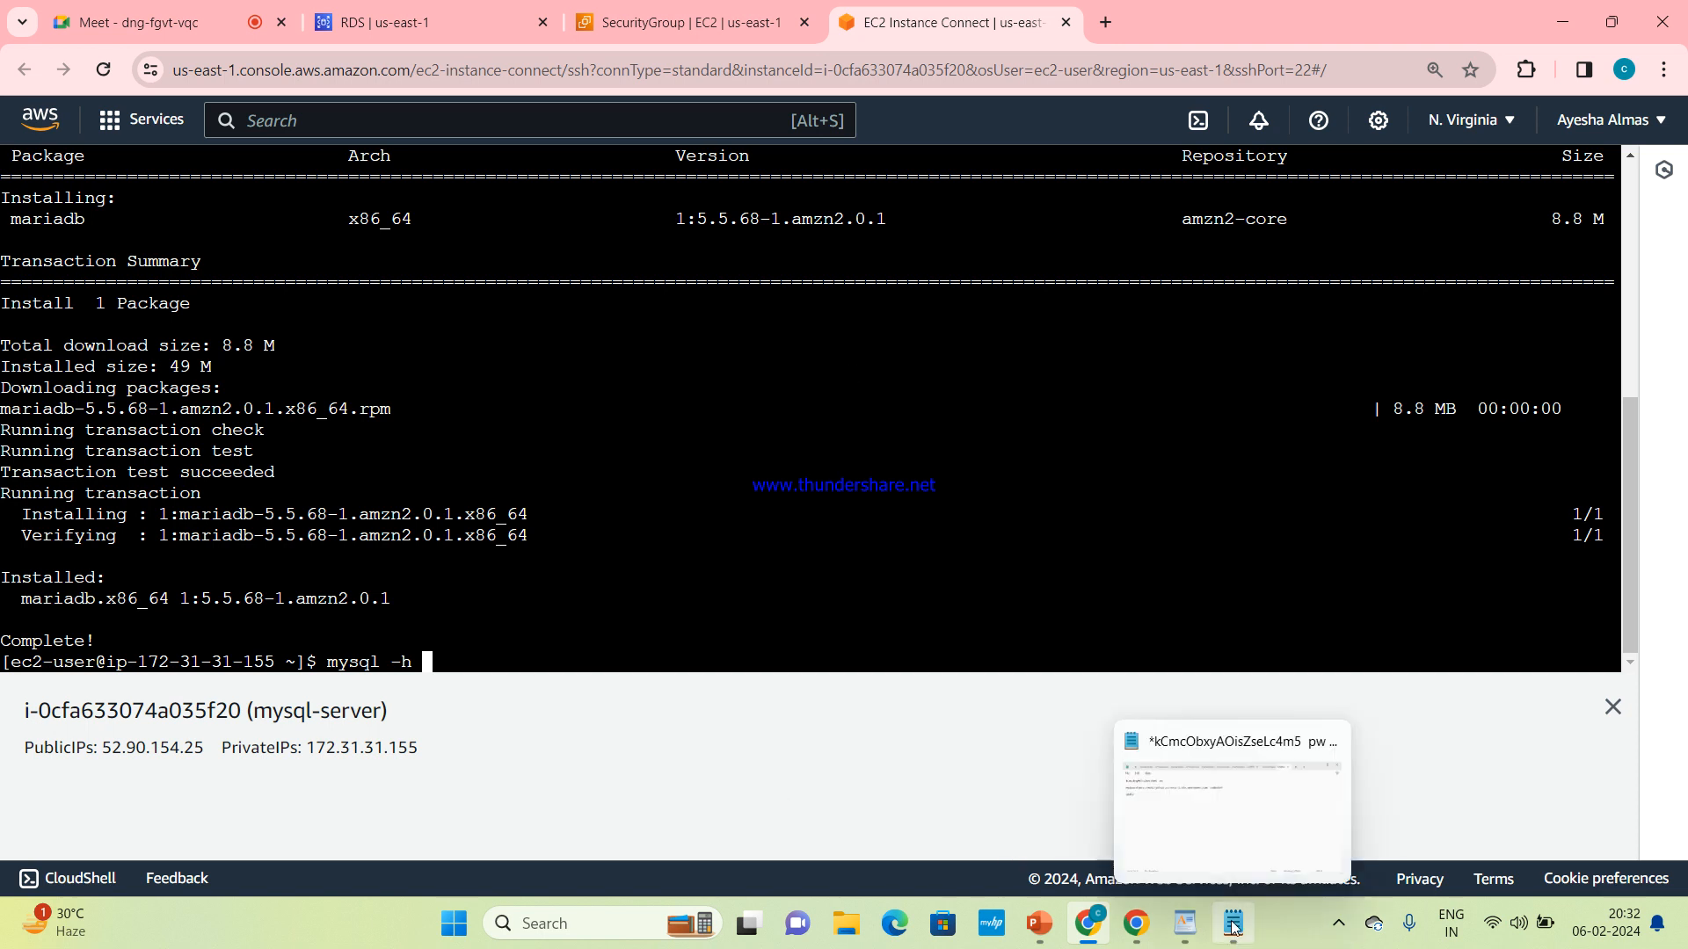
pyautogui.click(1228, 826)
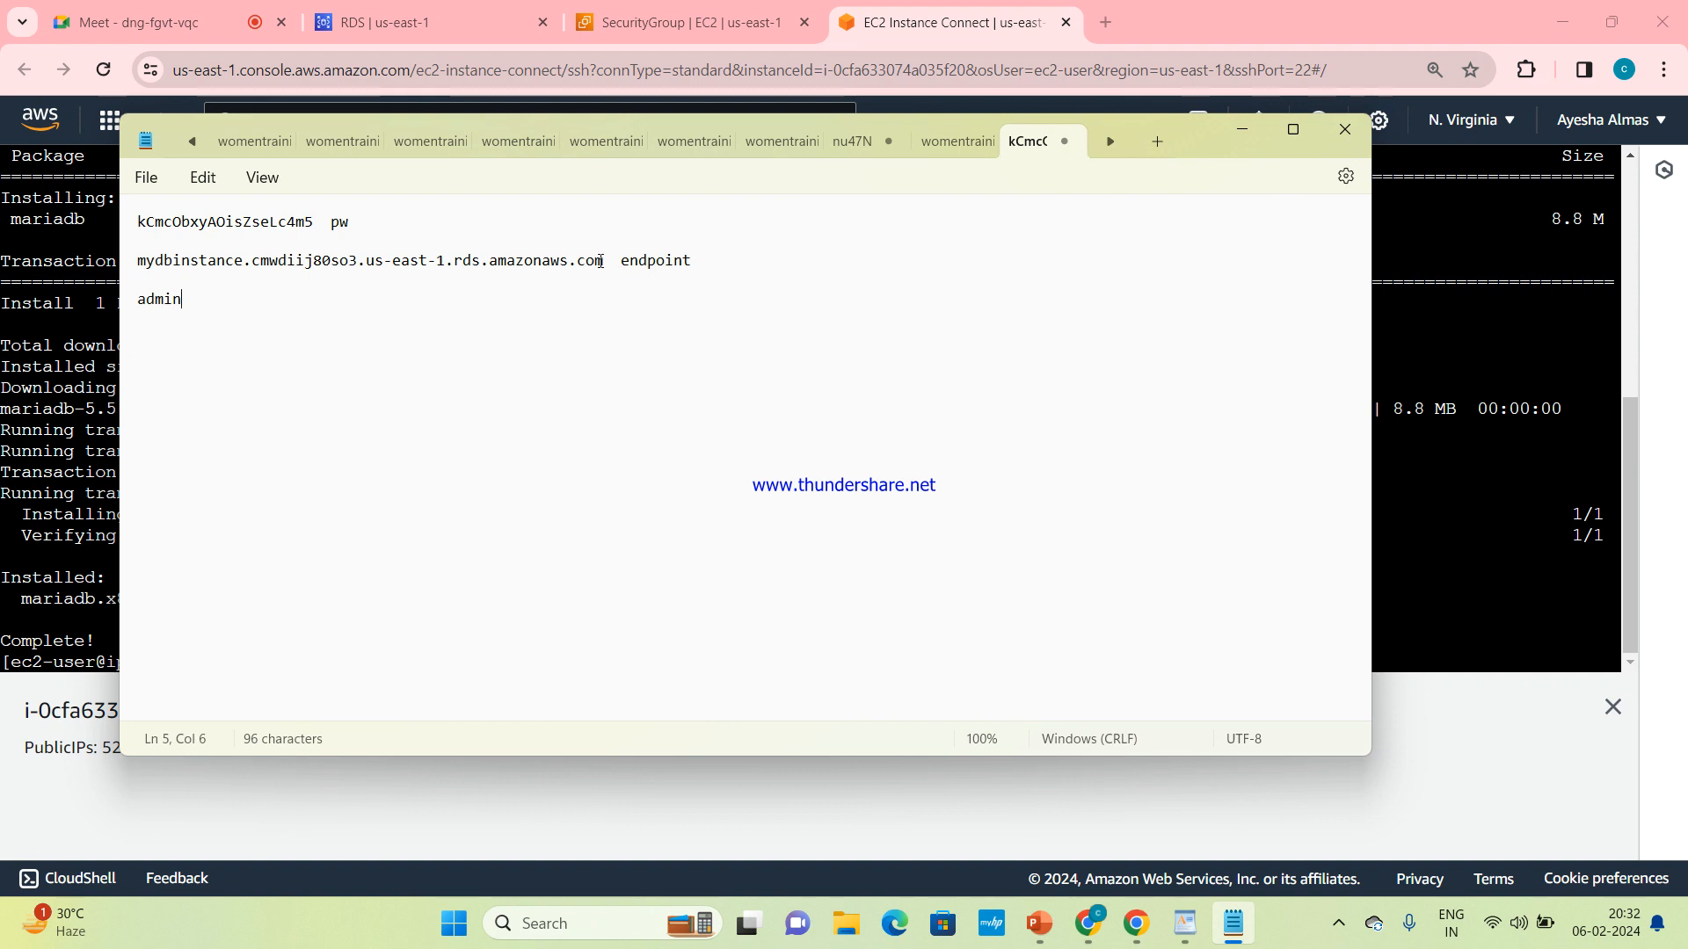
pyautogui.moveTo(606, 267); pyautogui.dragTo(272, 282)
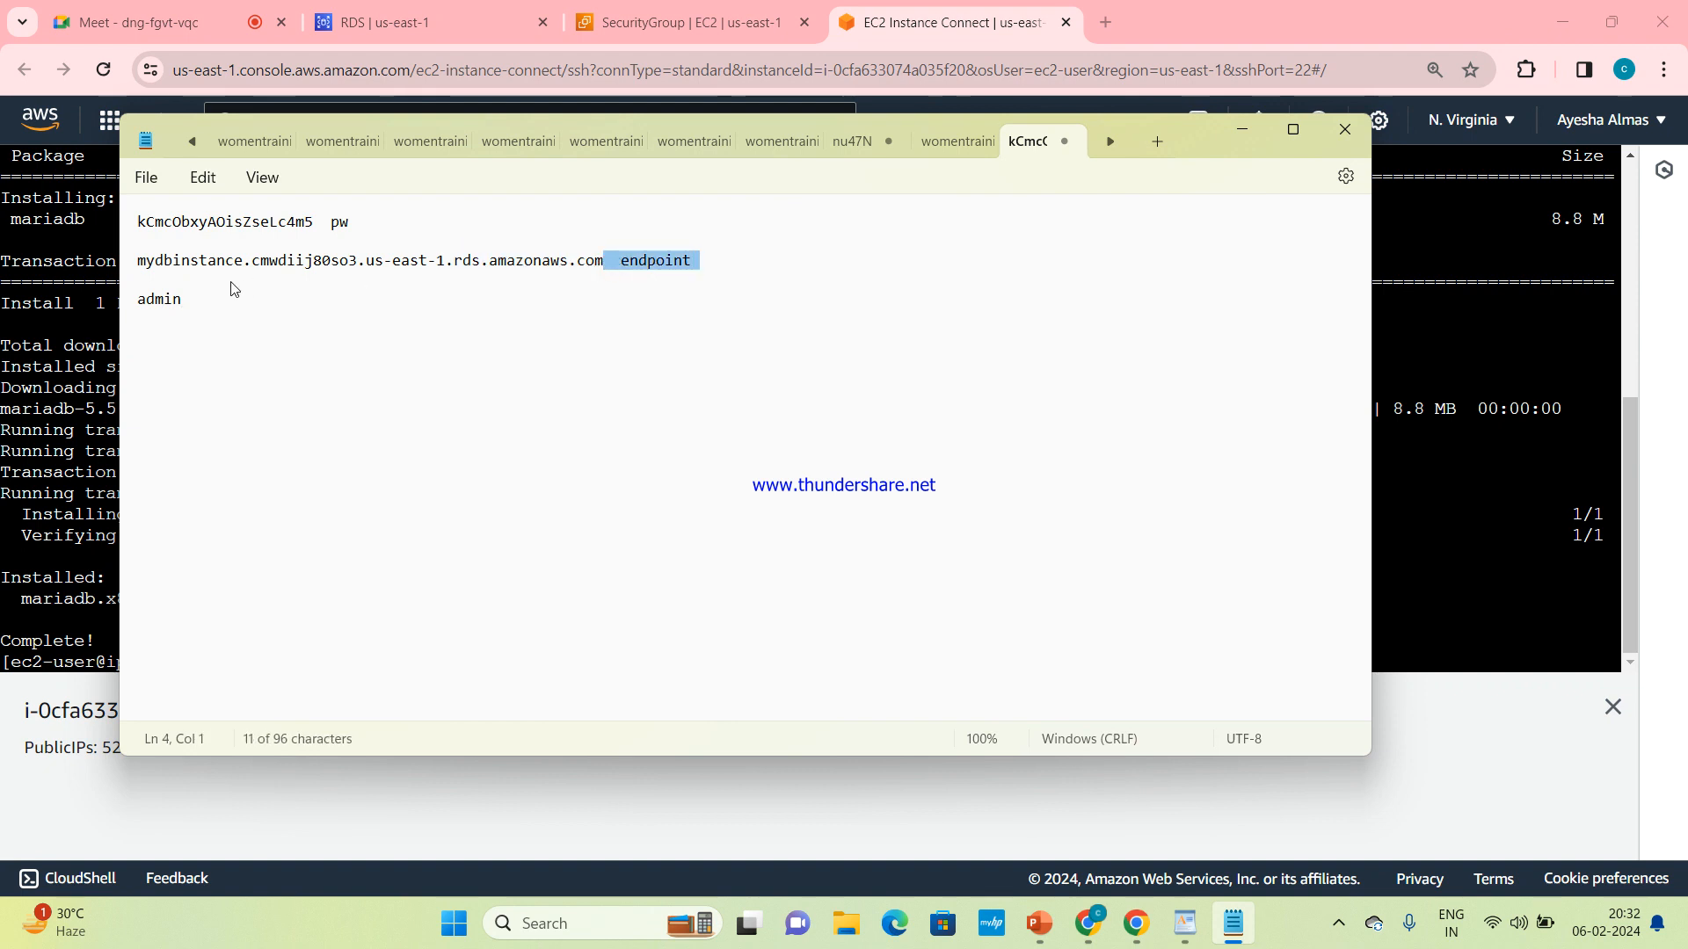
pyautogui.moveTo(138, 260); pyautogui.dragTo(606, 274)
pyautogui.hotkey('ctrl', 'c')
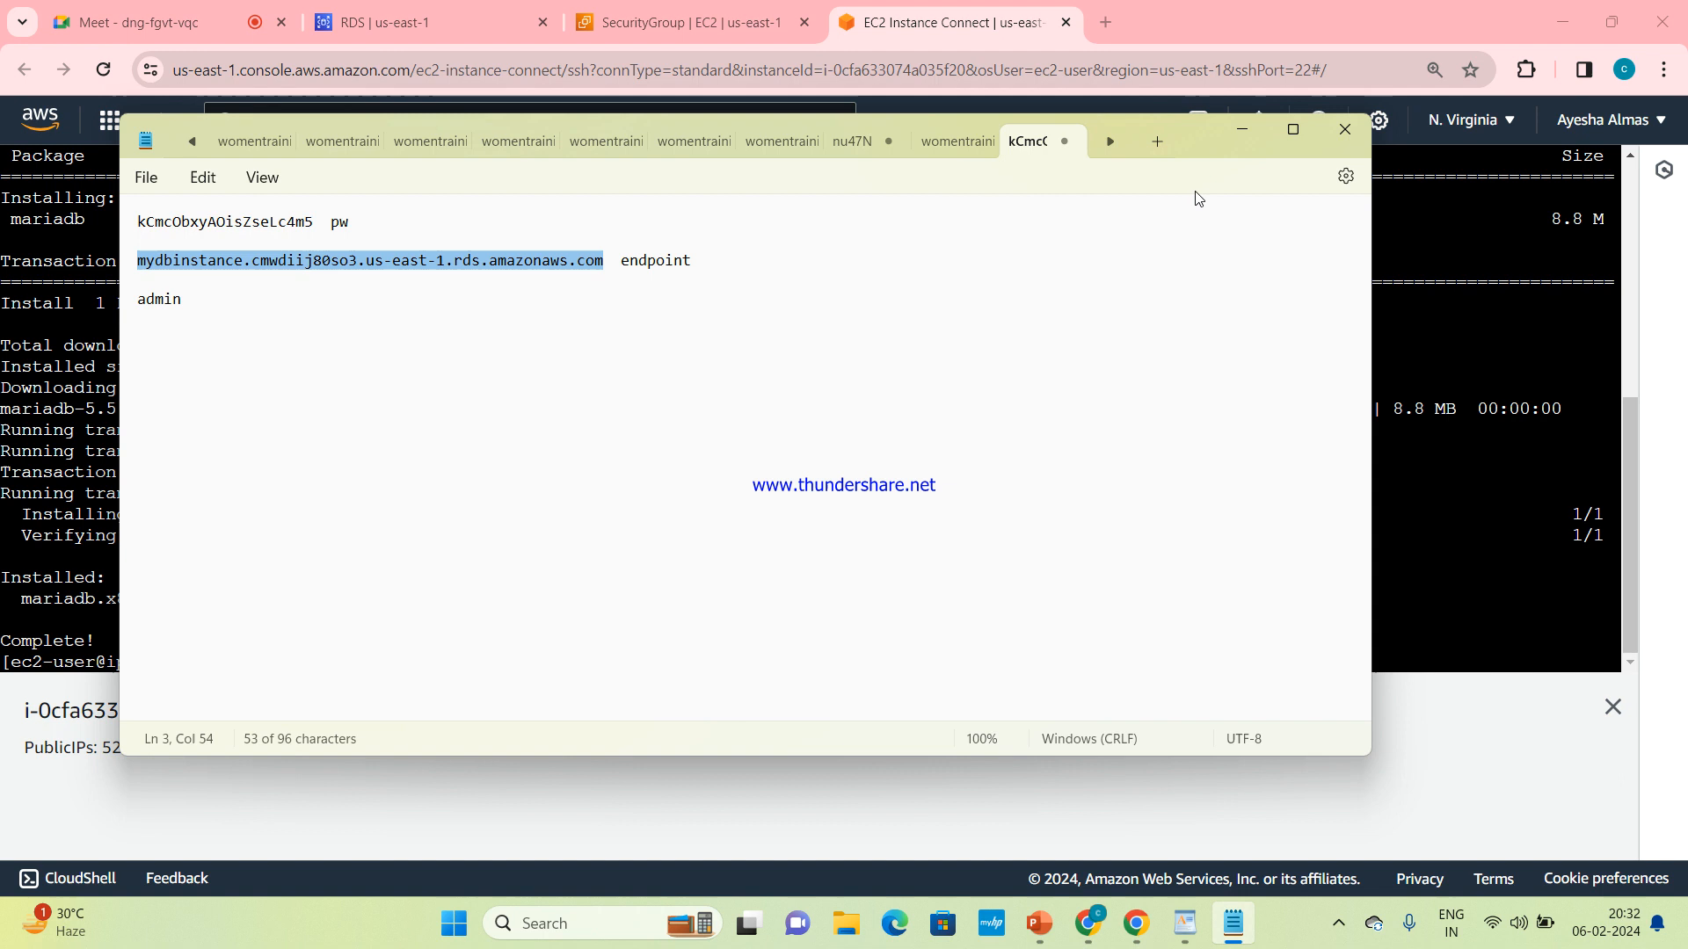
pyautogui.click(1246, 128)
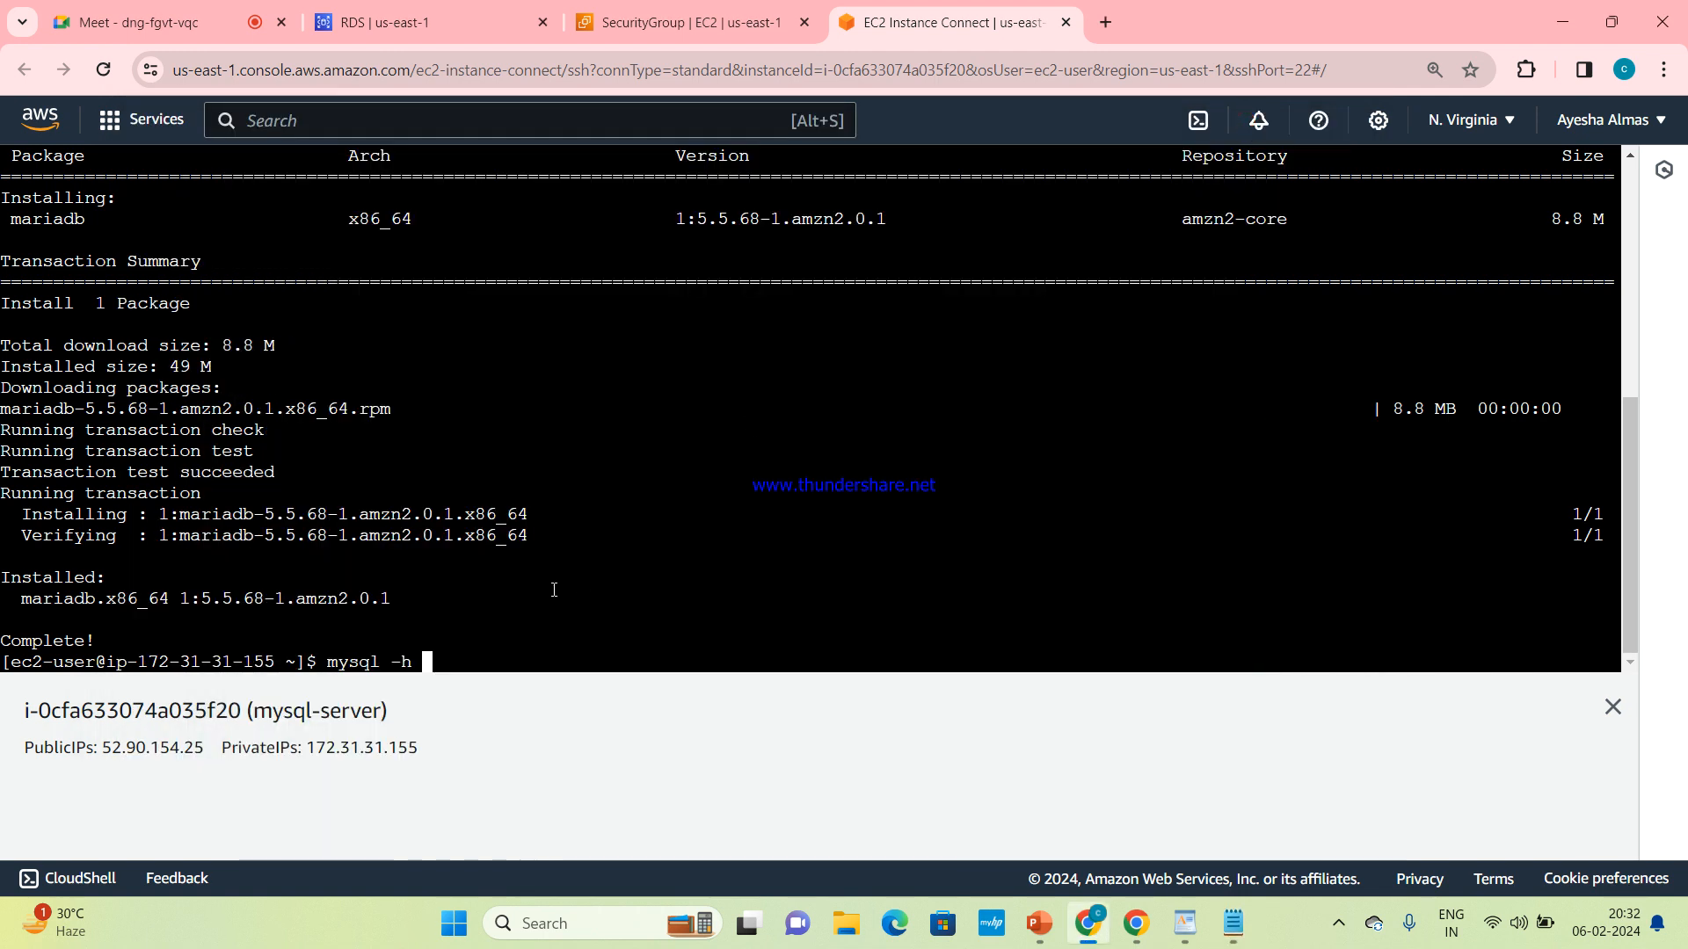
pyautogui.rightClick(444, 666)
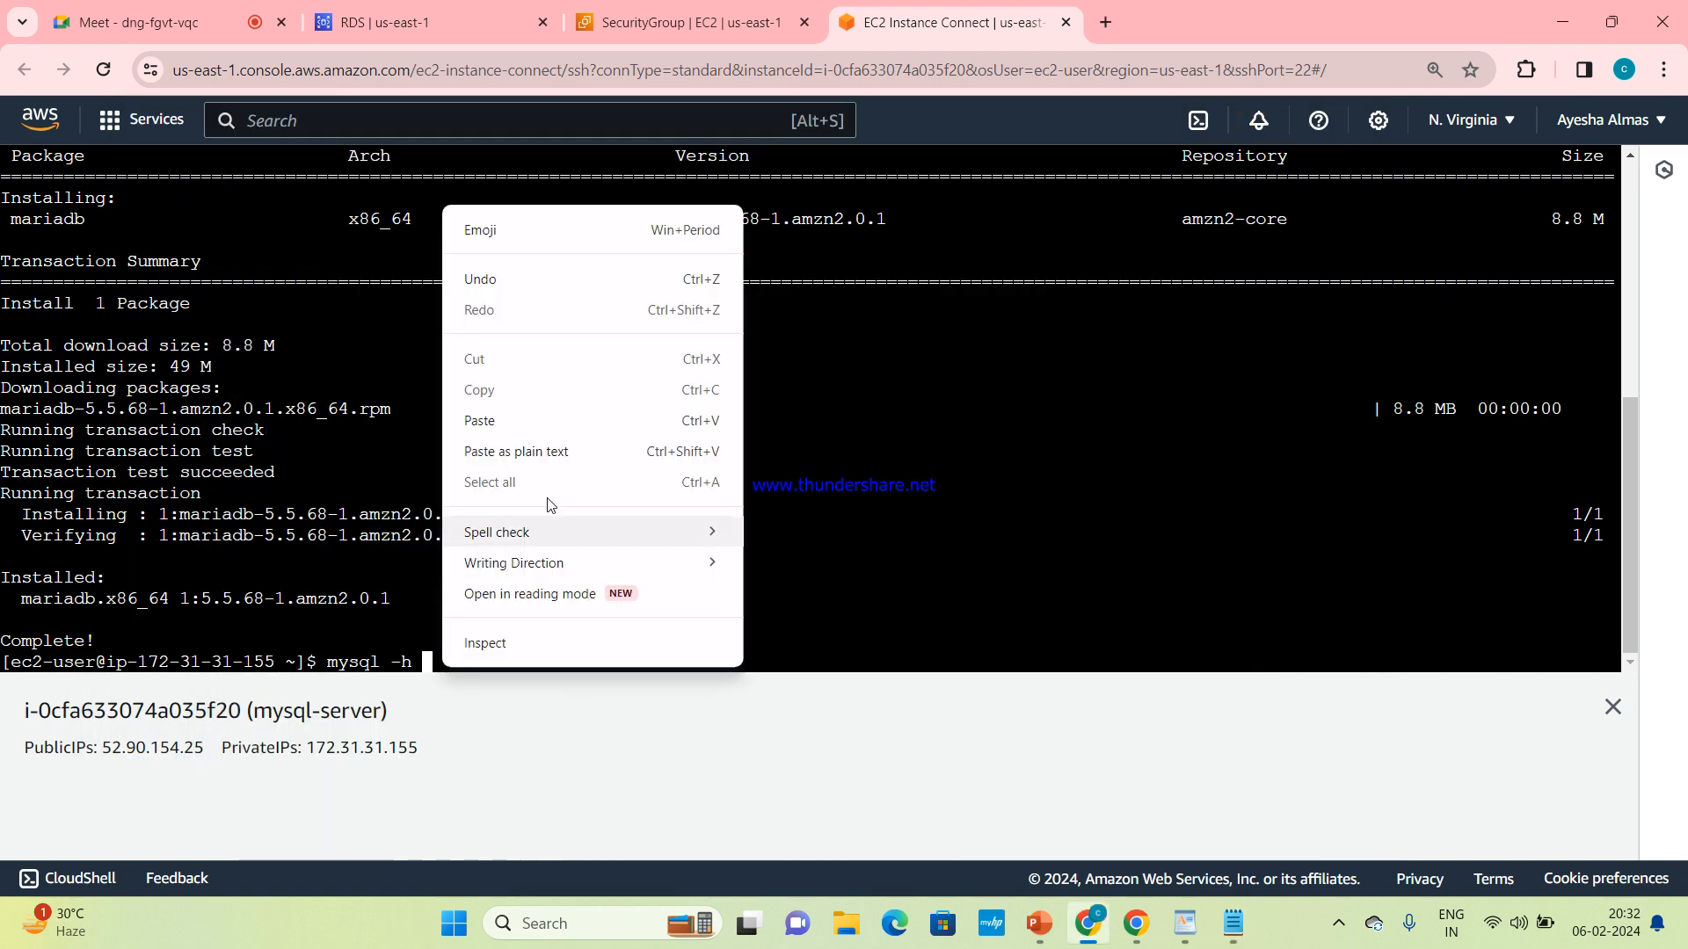
pyautogui.click(560, 418)
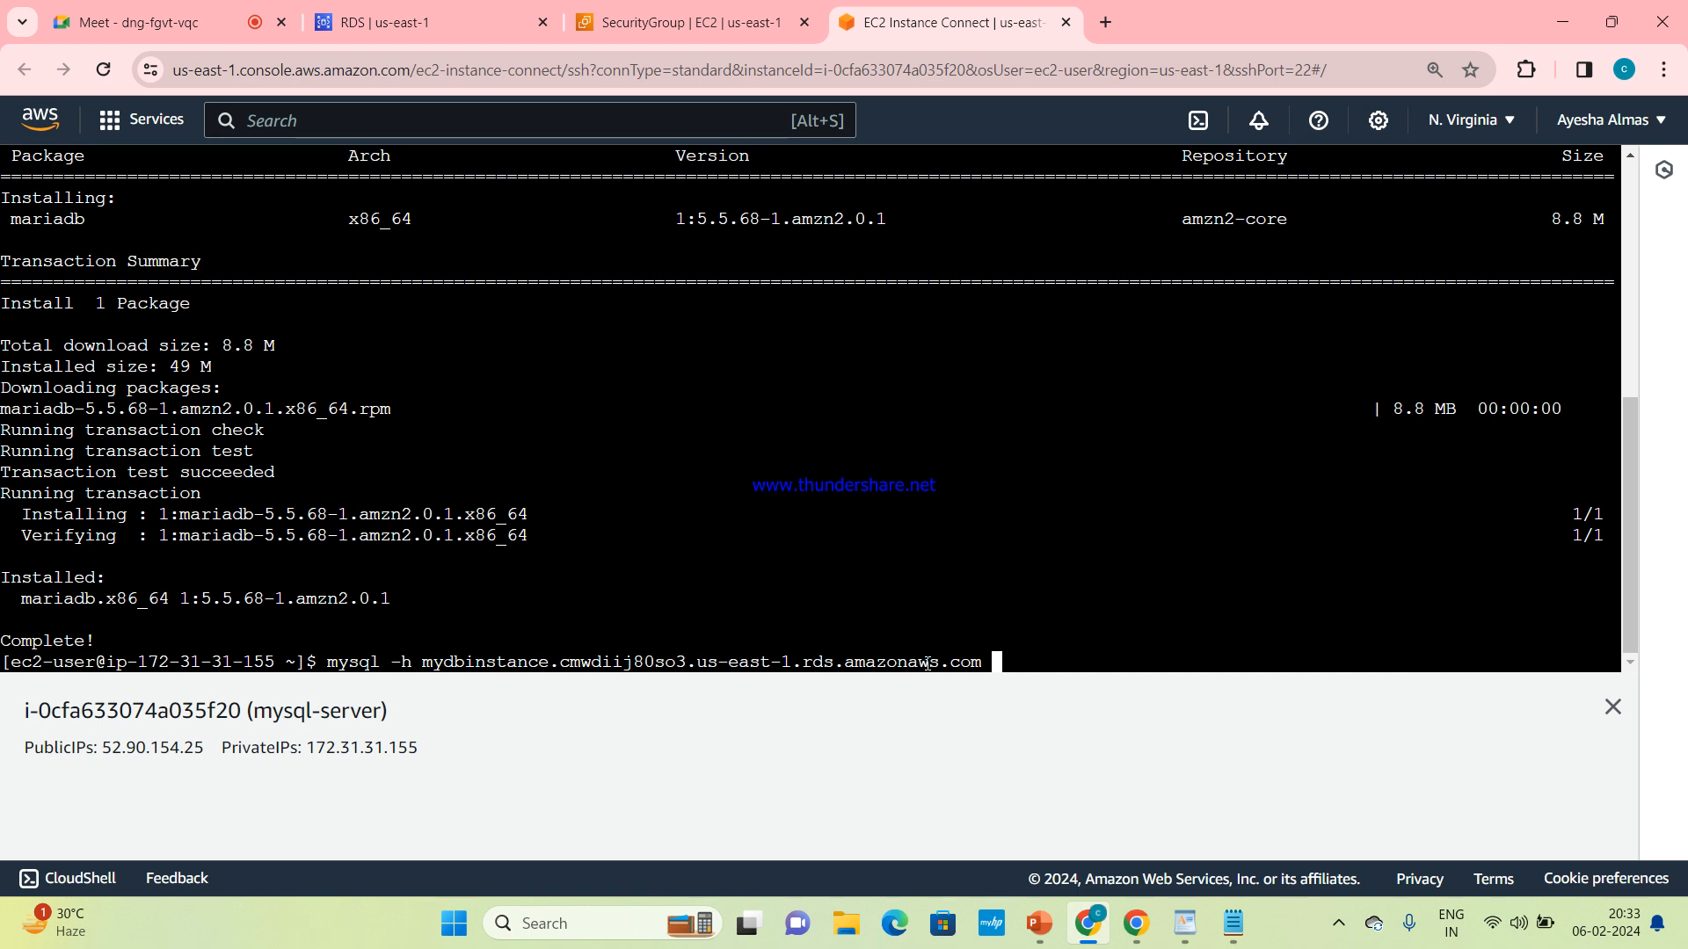
# Complete the mysql connection command with the options -u admin -p and run it
pyautogui.write('-u admin')
pyautogui.write('-p')
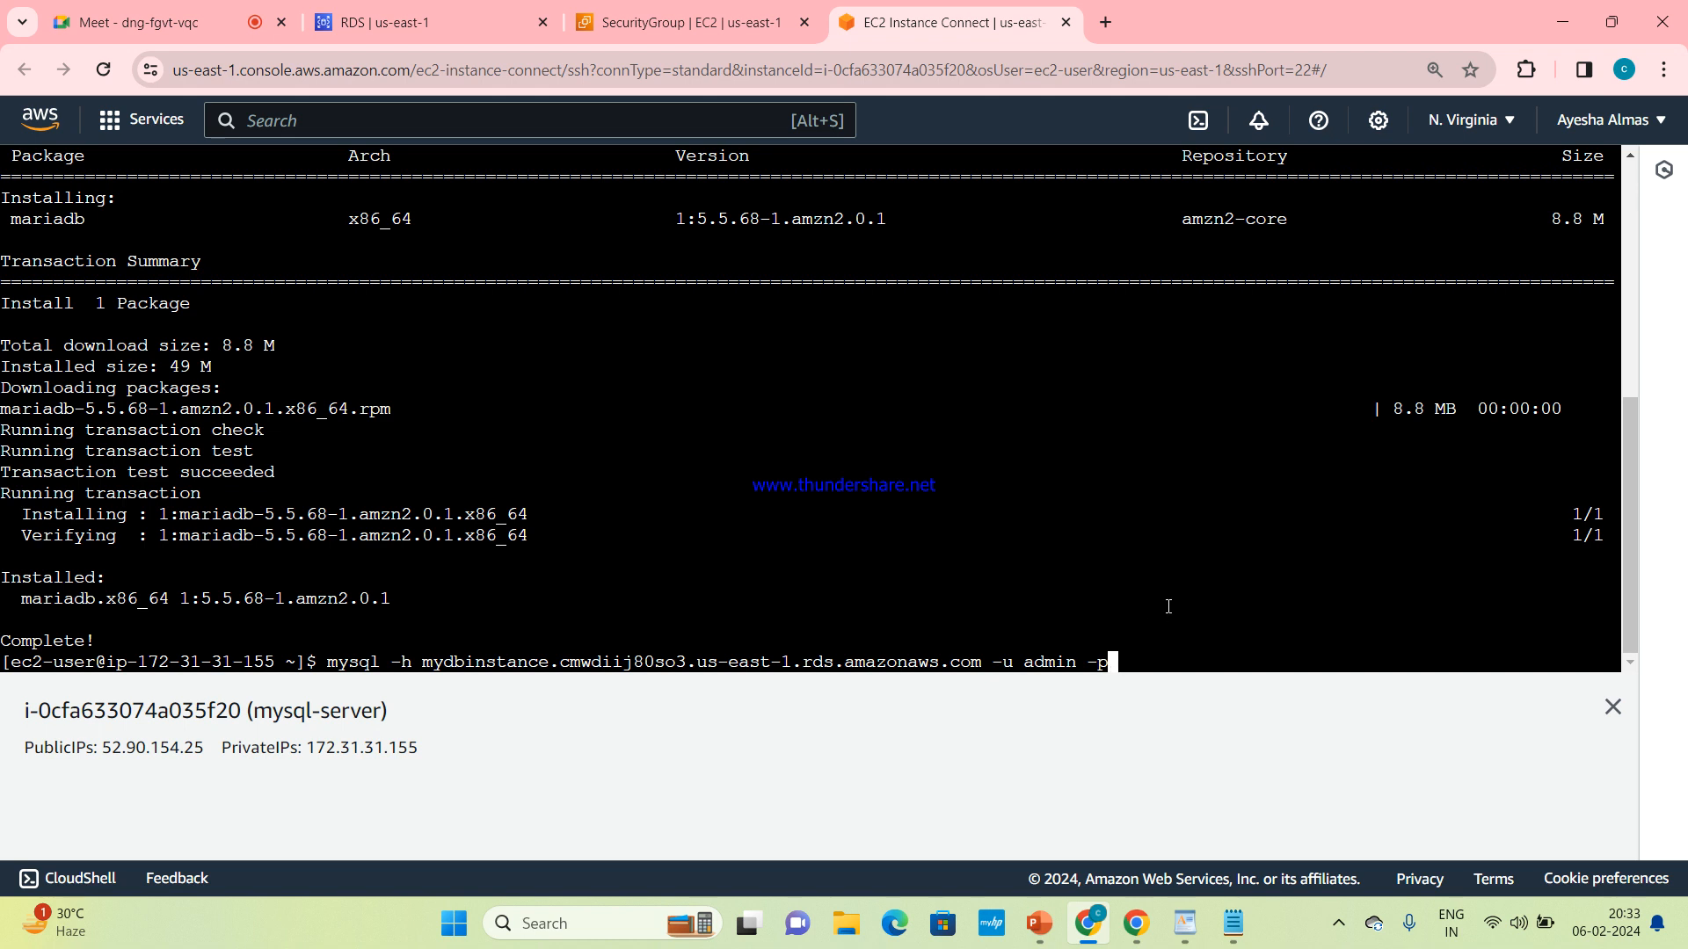
pyautogui.press('Return')
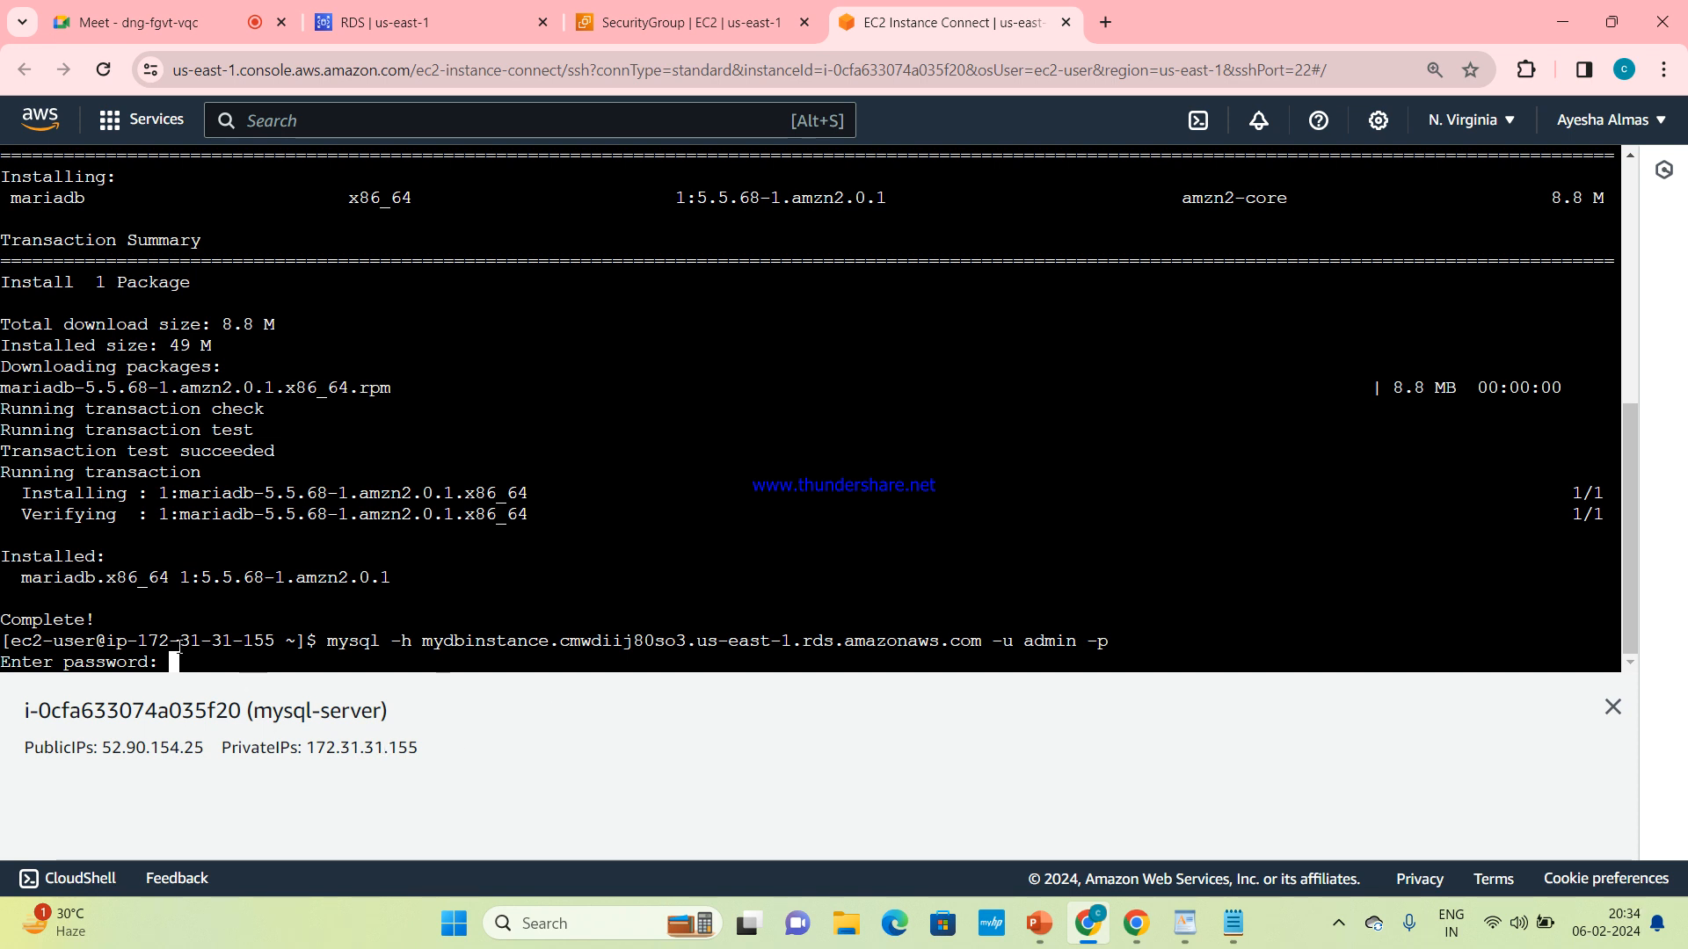
# Copy the database password from the Notepad notes and submit it at the terminal's password prompt
pyautogui.moveTo(1233, 923)
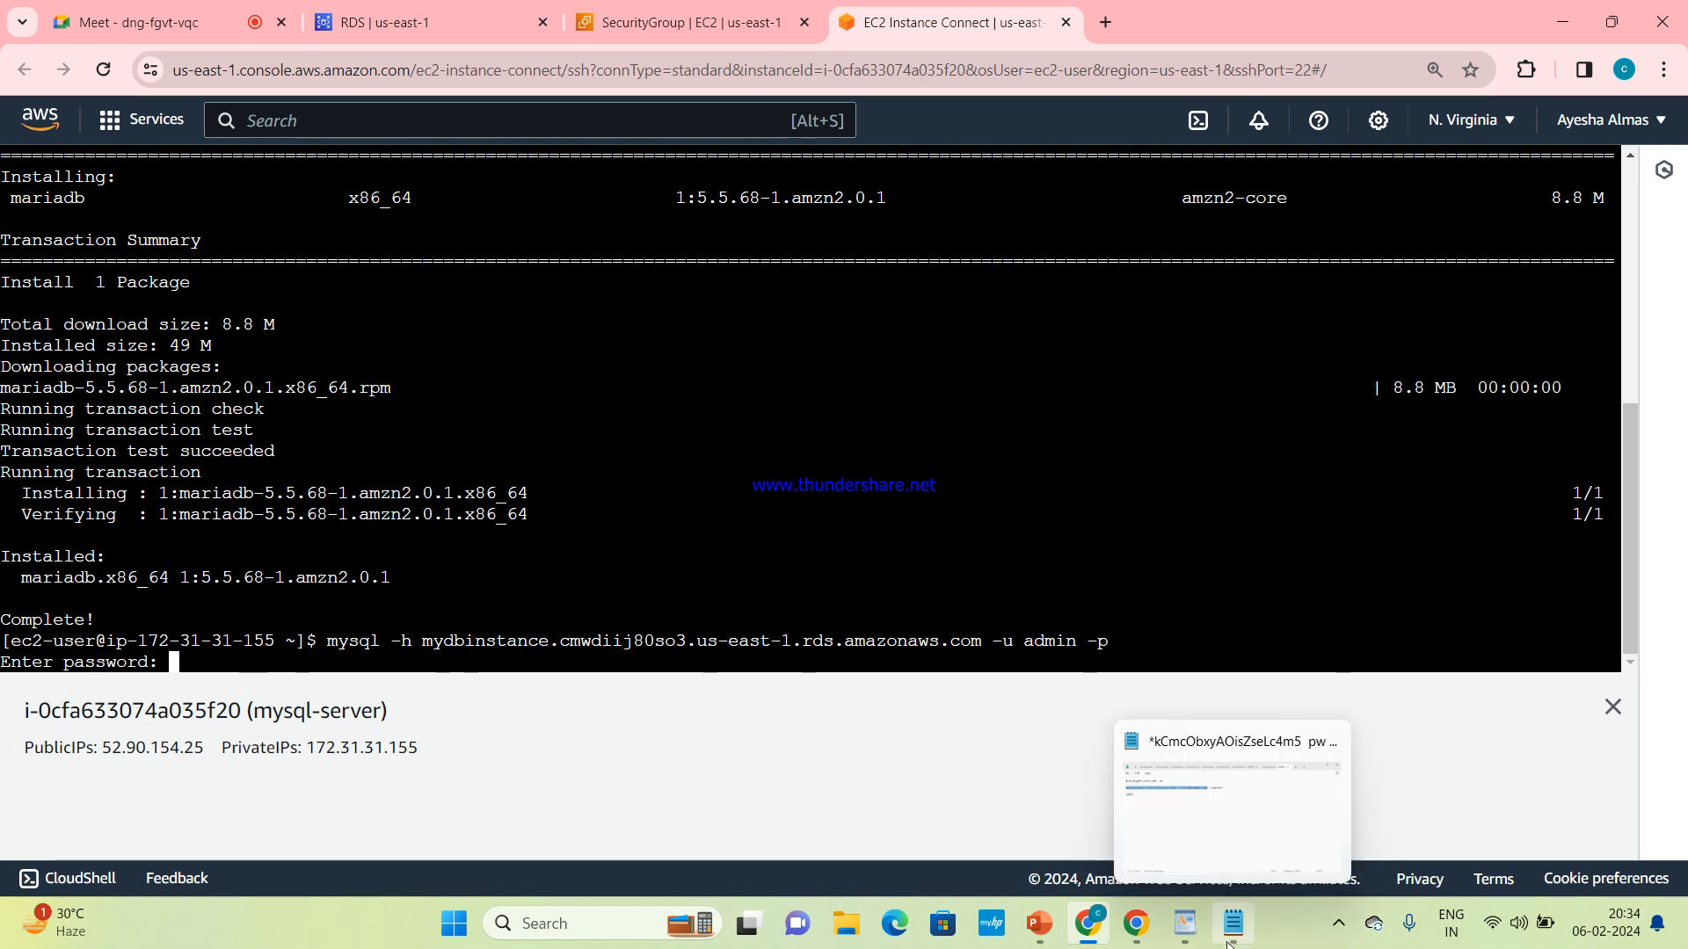
pyautogui.click(1231, 795)
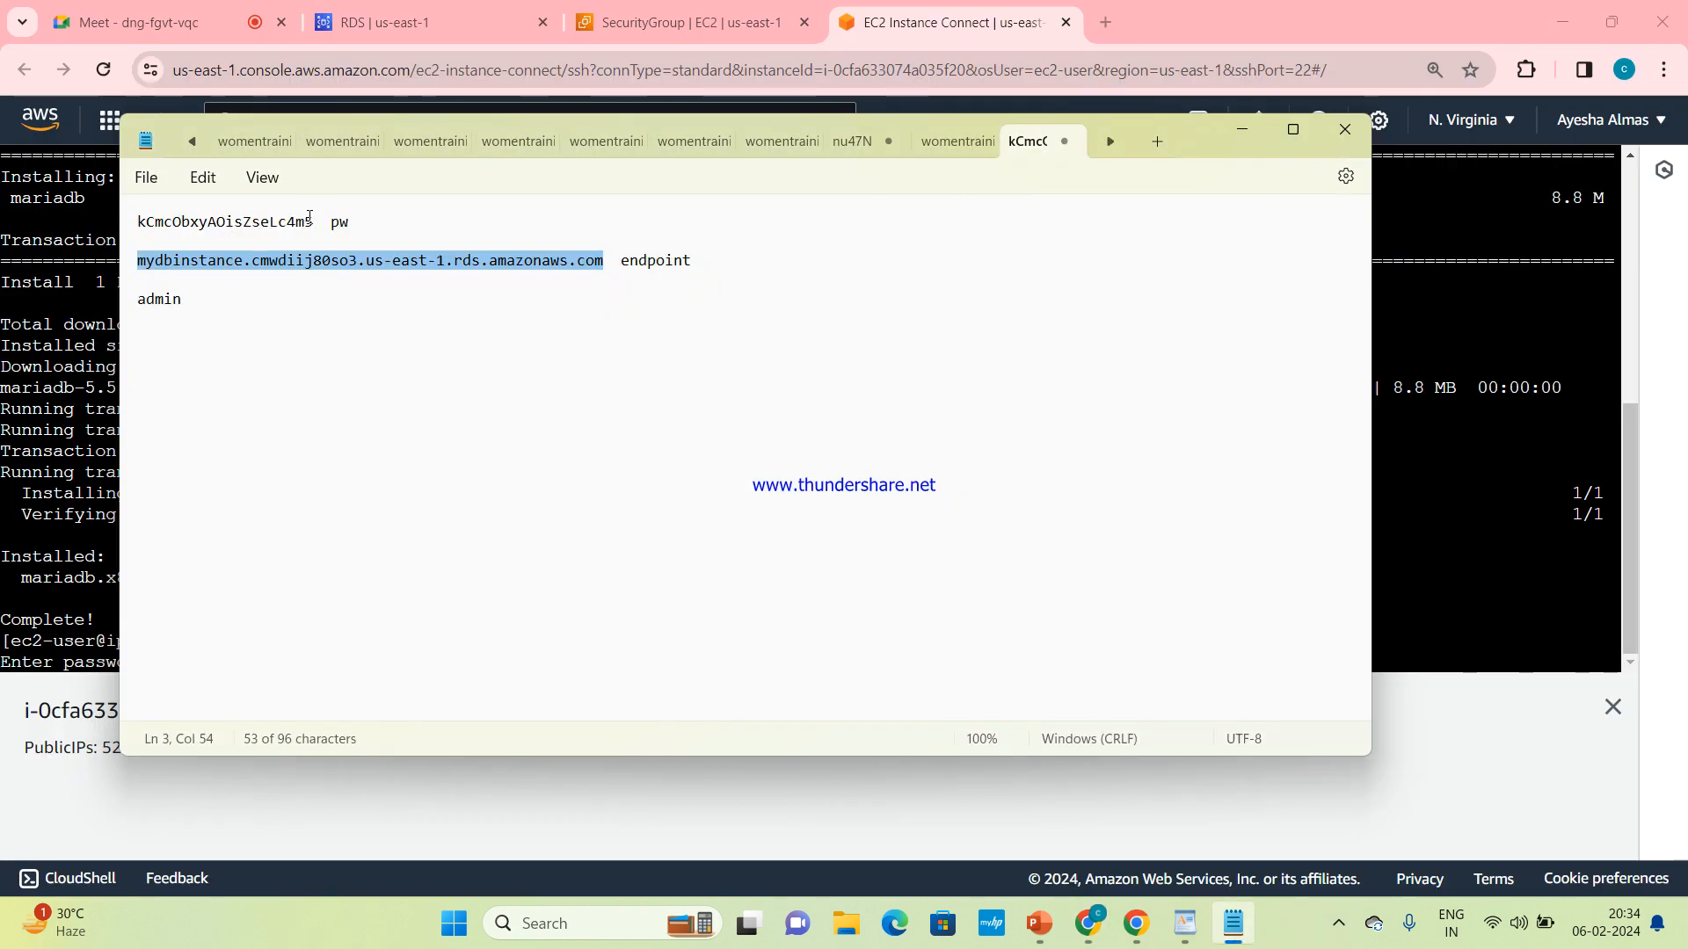
pyautogui.moveTo(311, 217); pyautogui.dragTo(75, 219)
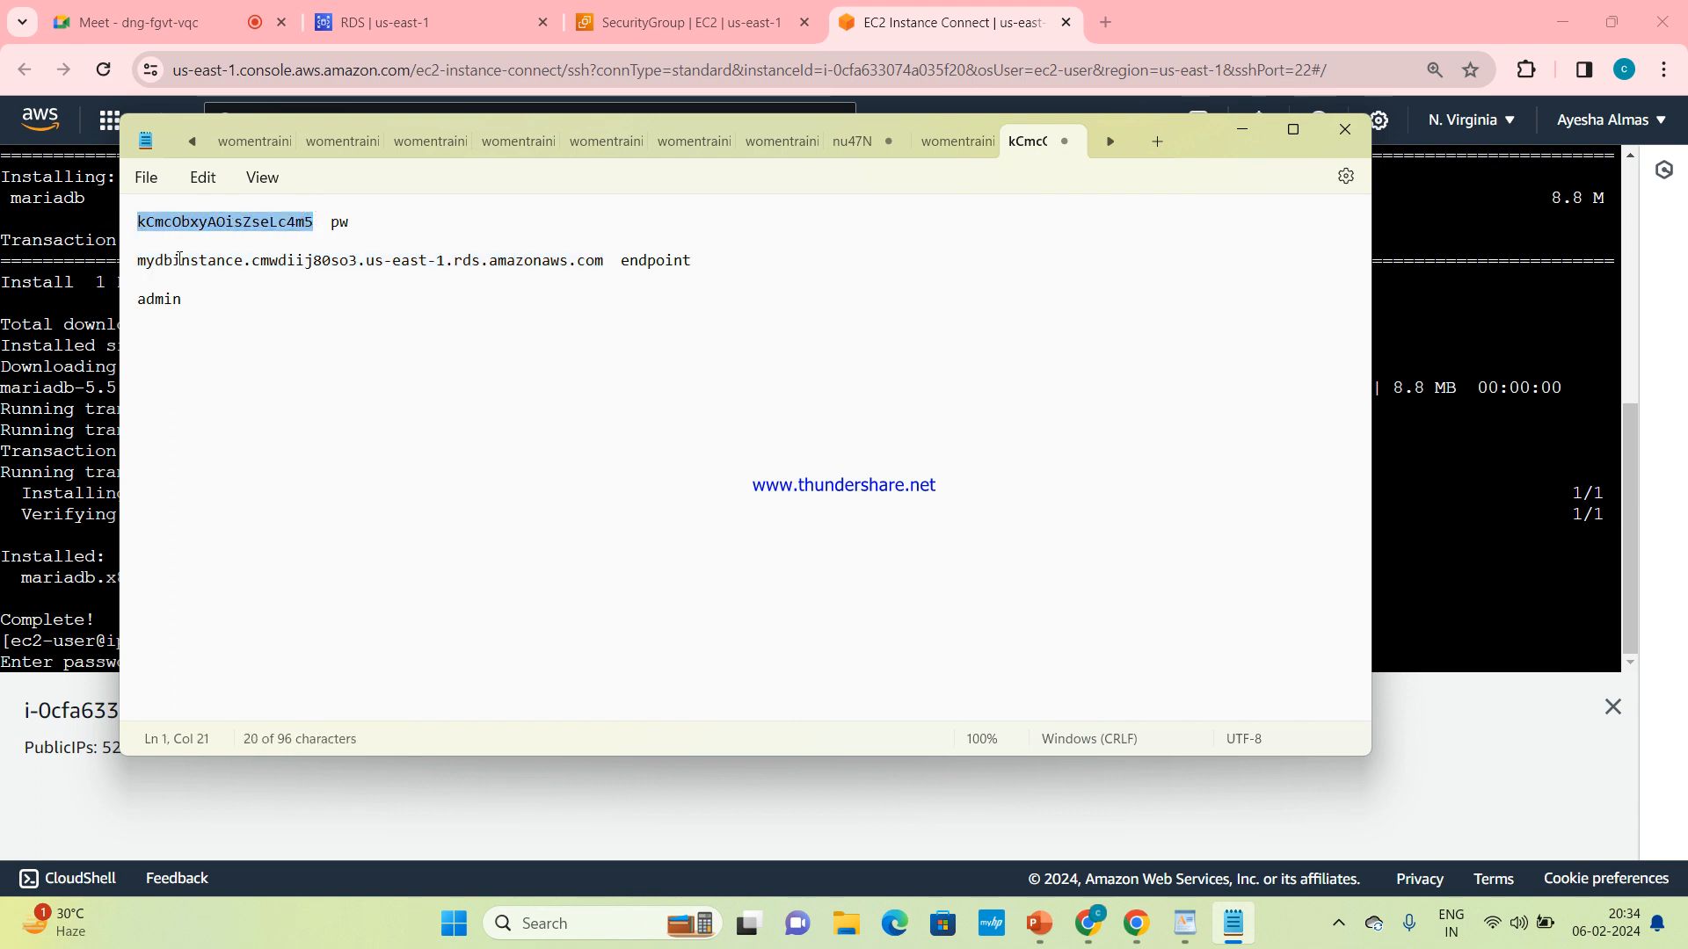
pyautogui.click(1251, 134)
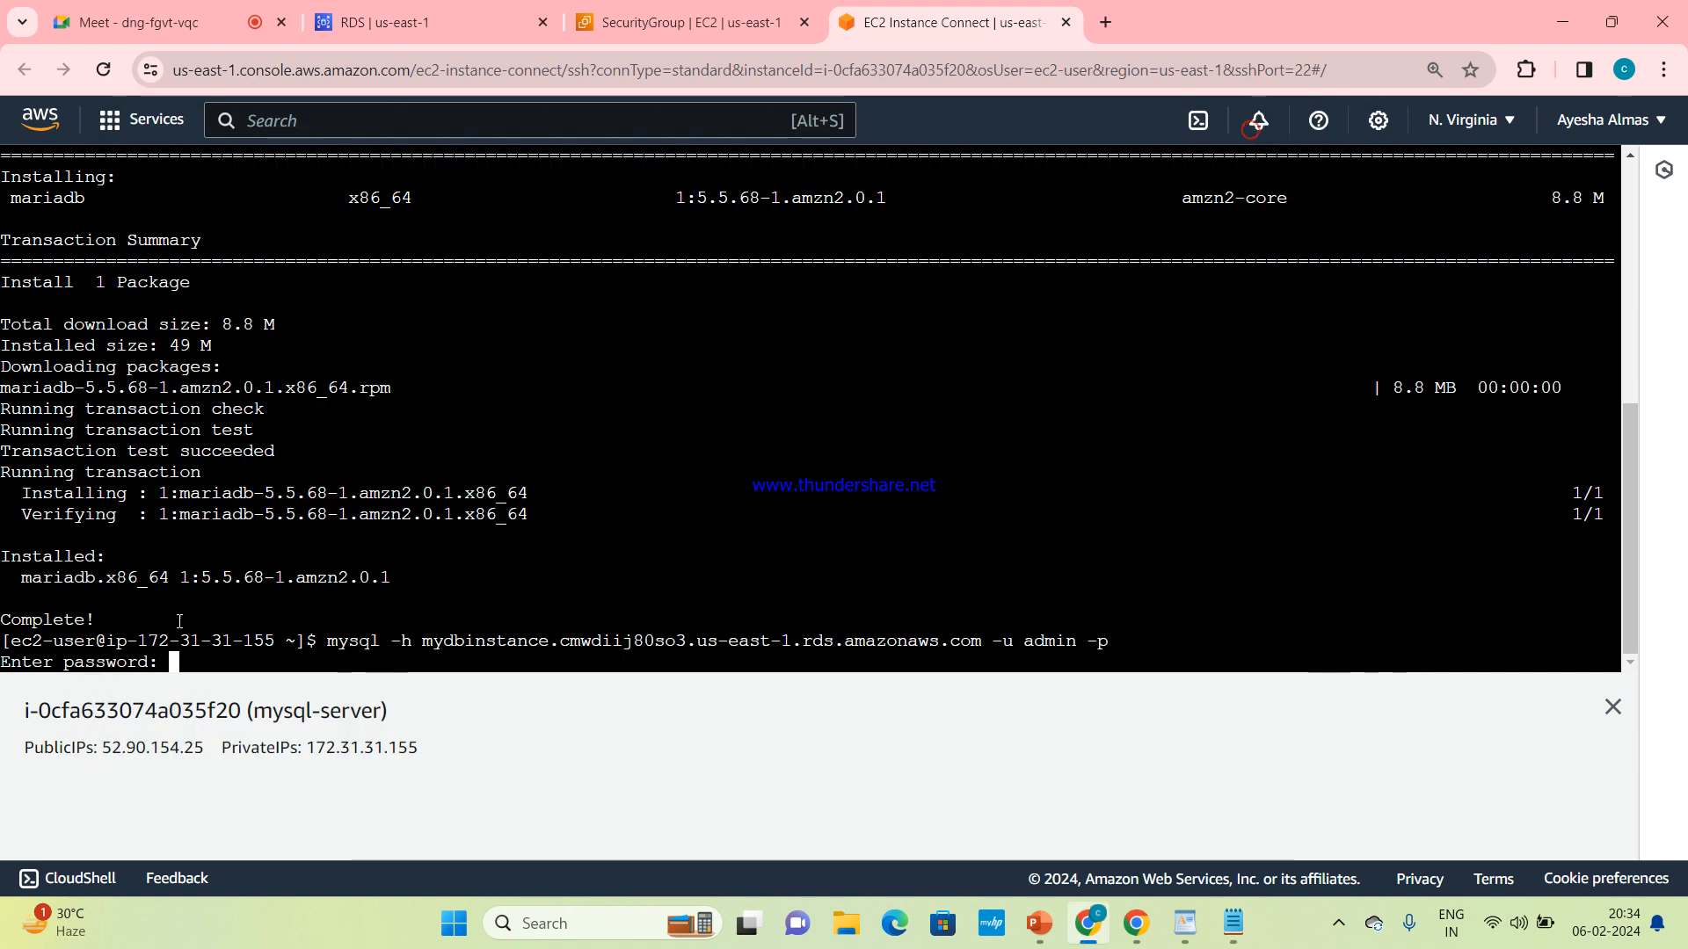
pyautogui.rightClick(175, 667)
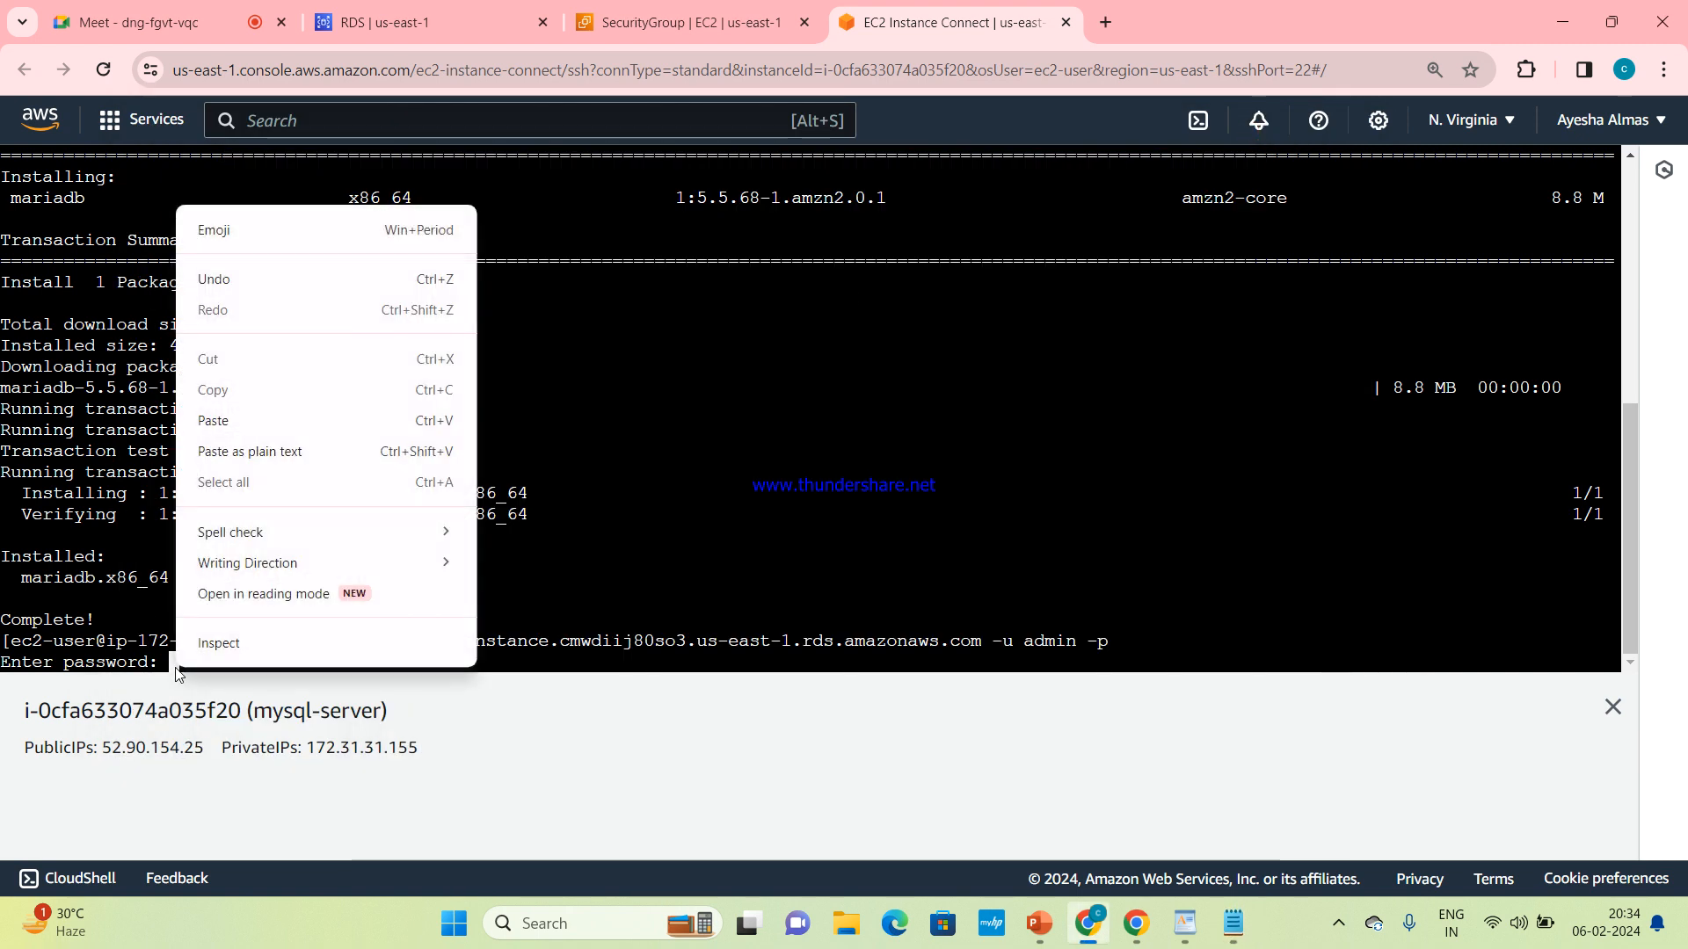
pyautogui.click(295, 432)
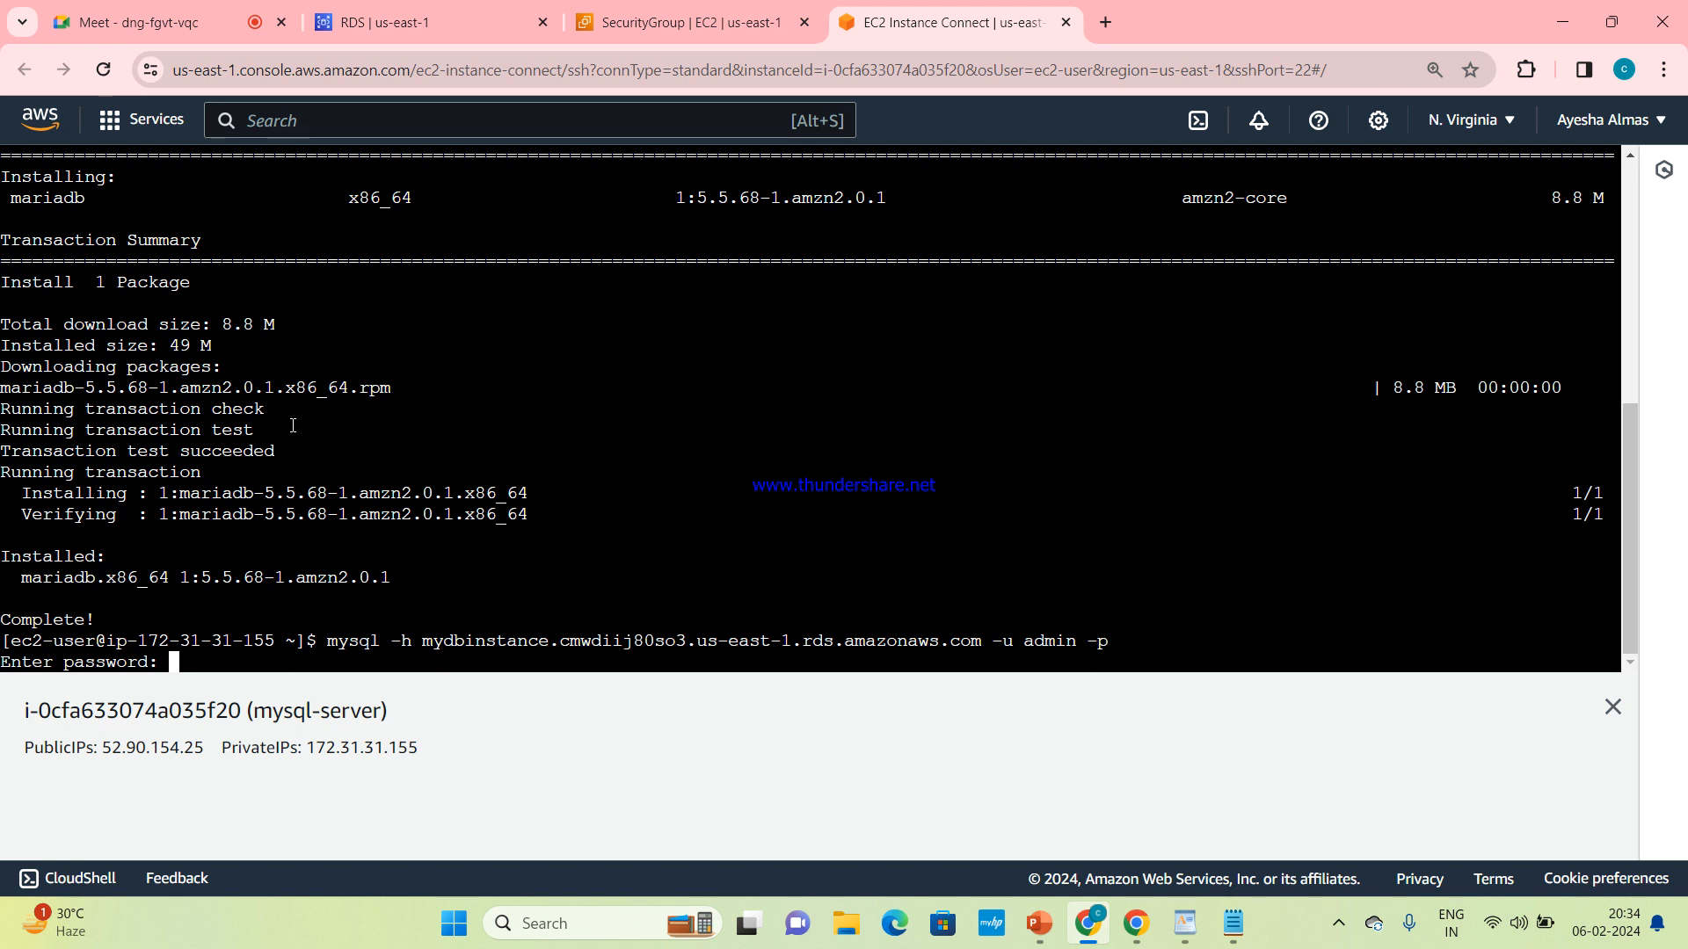
pyautogui.press('Return')
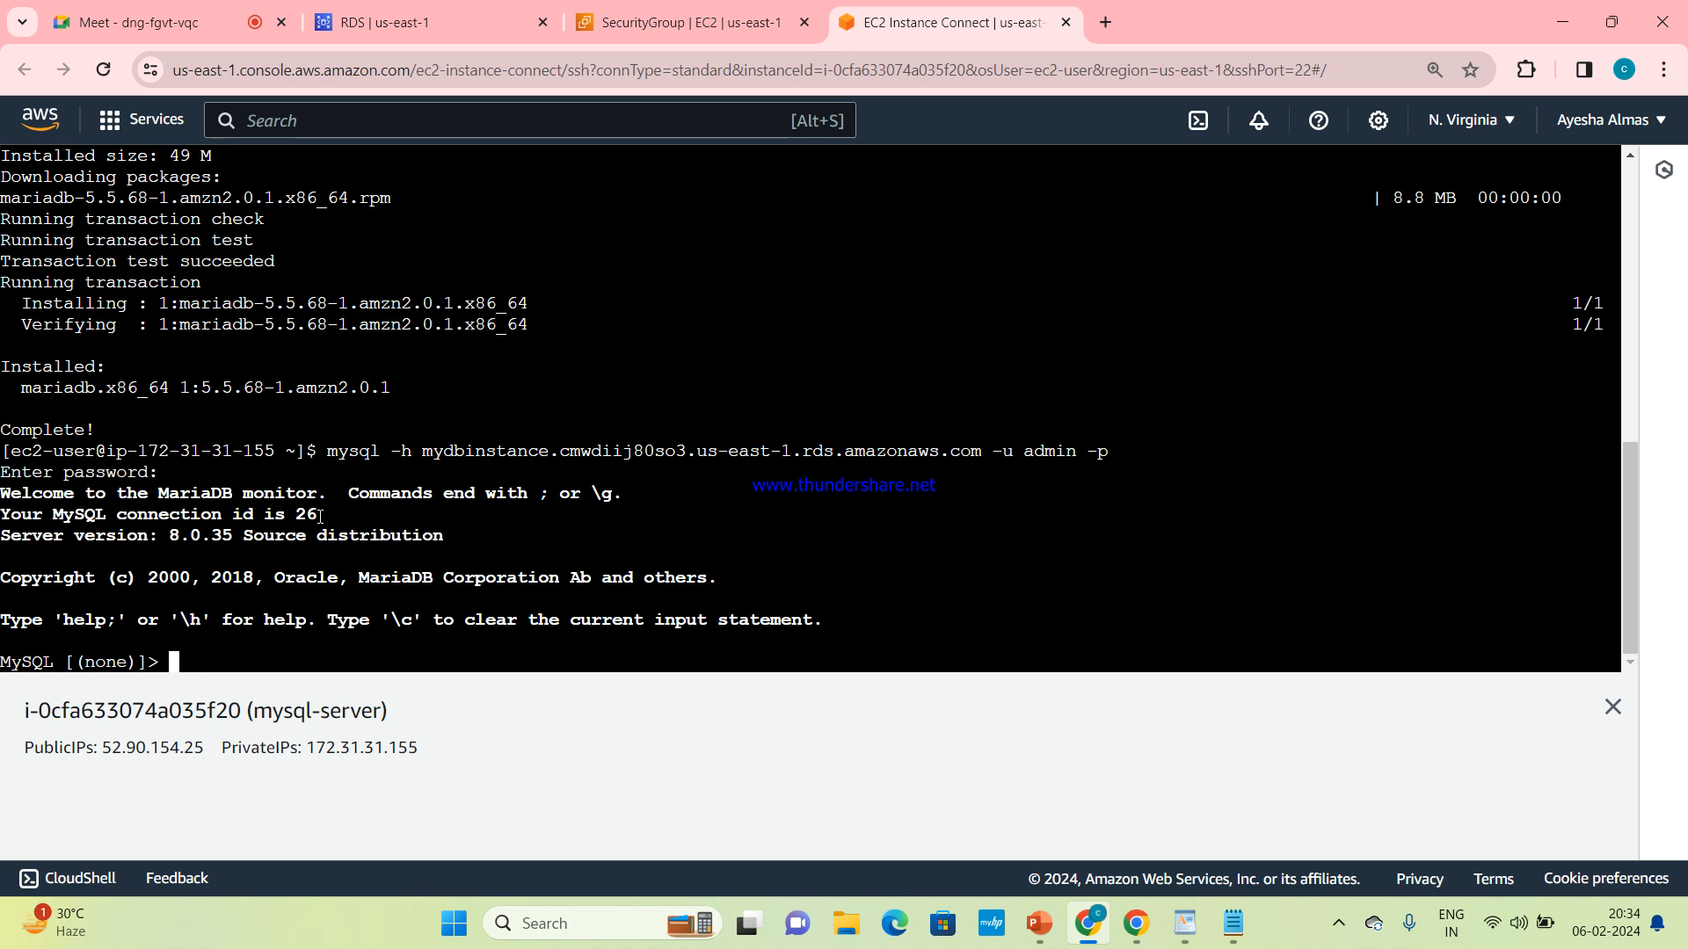
pyautogui.doubleClick(44, 661)
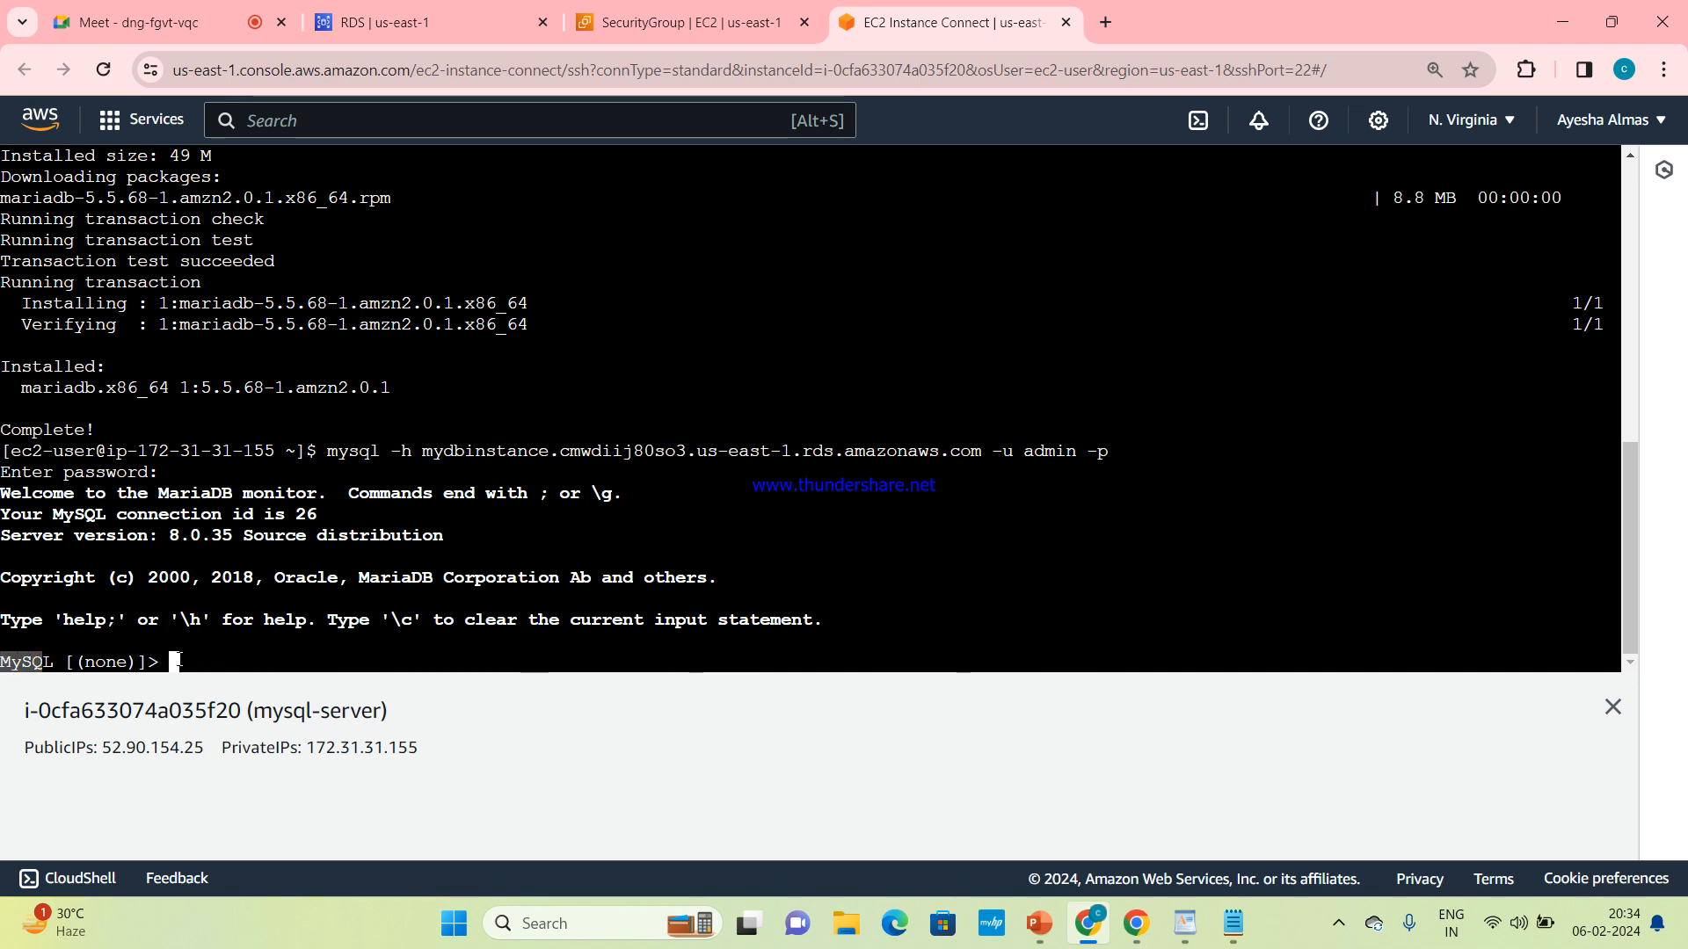
pyautogui.moveTo(183, 661); pyautogui.dragTo(5, 664)
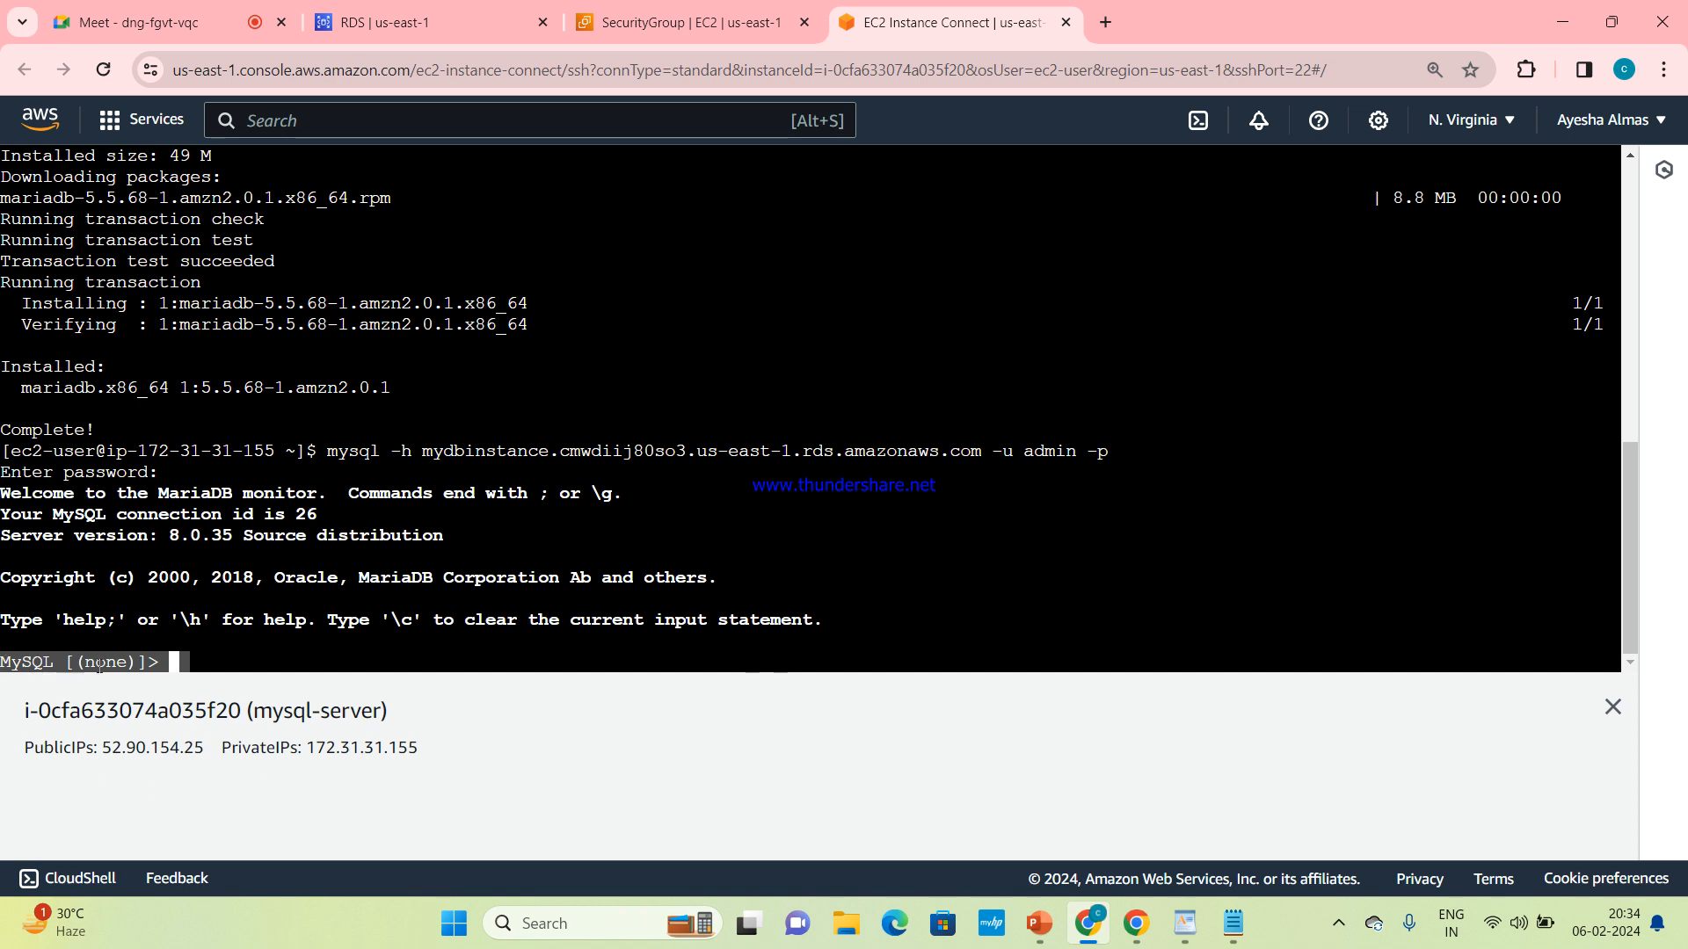
pyautogui.click(218, 668)
# Enter the line create databases at the MySQL prompt
pyautogui.write('create')
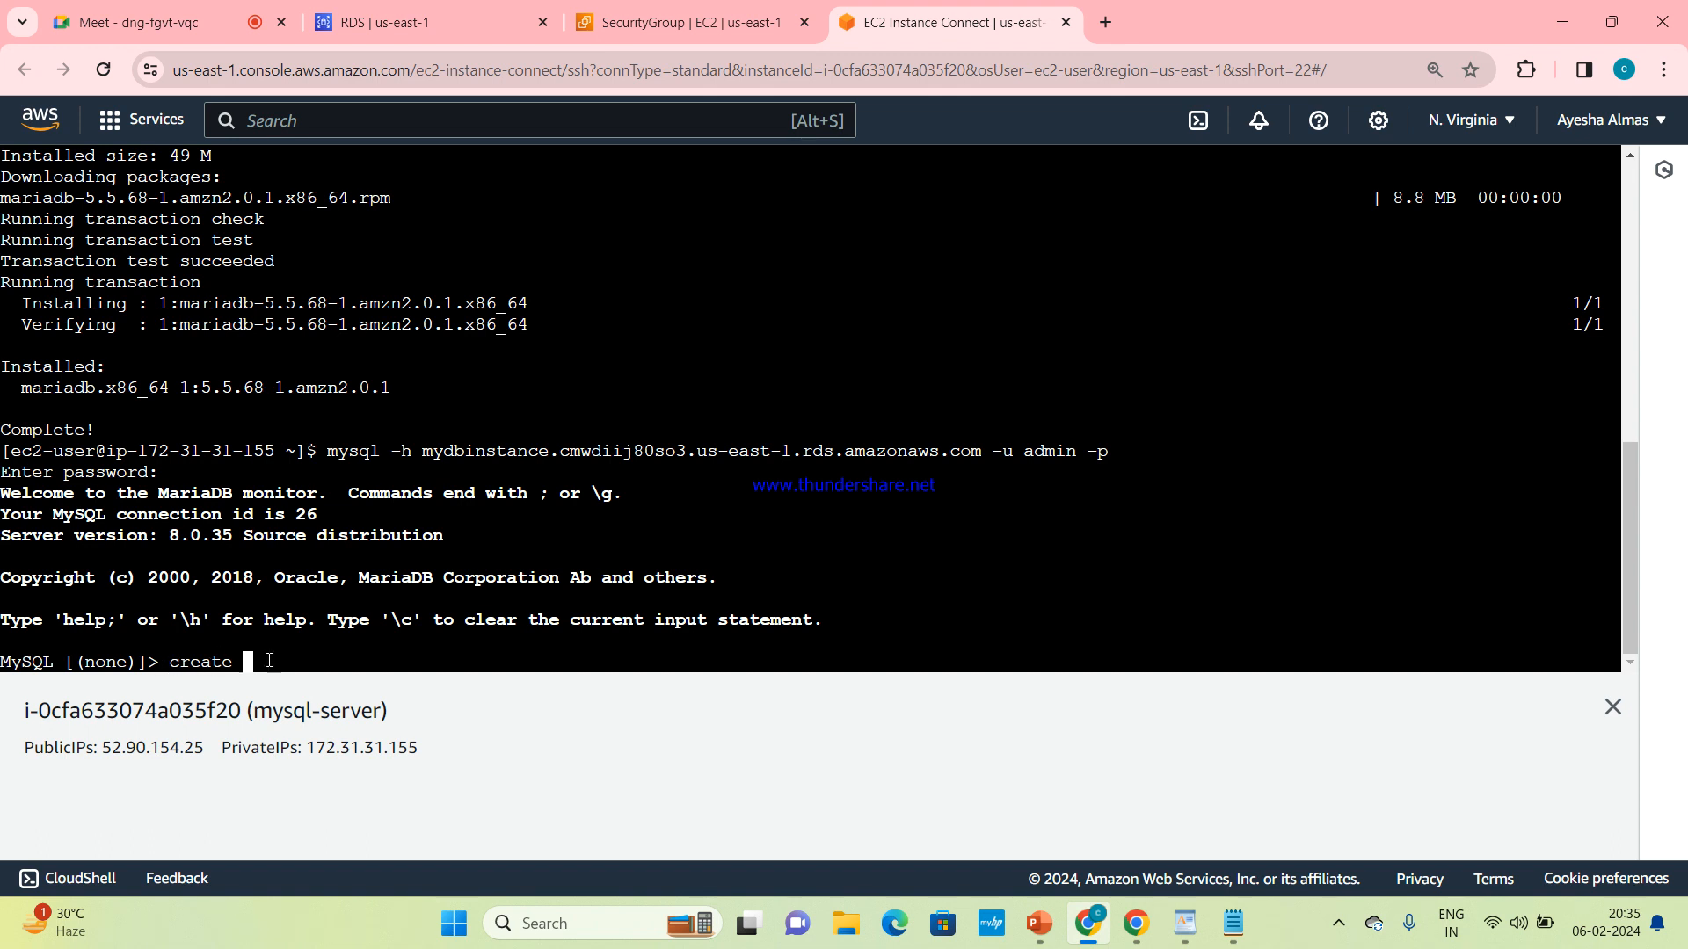
pyautogui.write('databases')
pyautogui.press('Return')
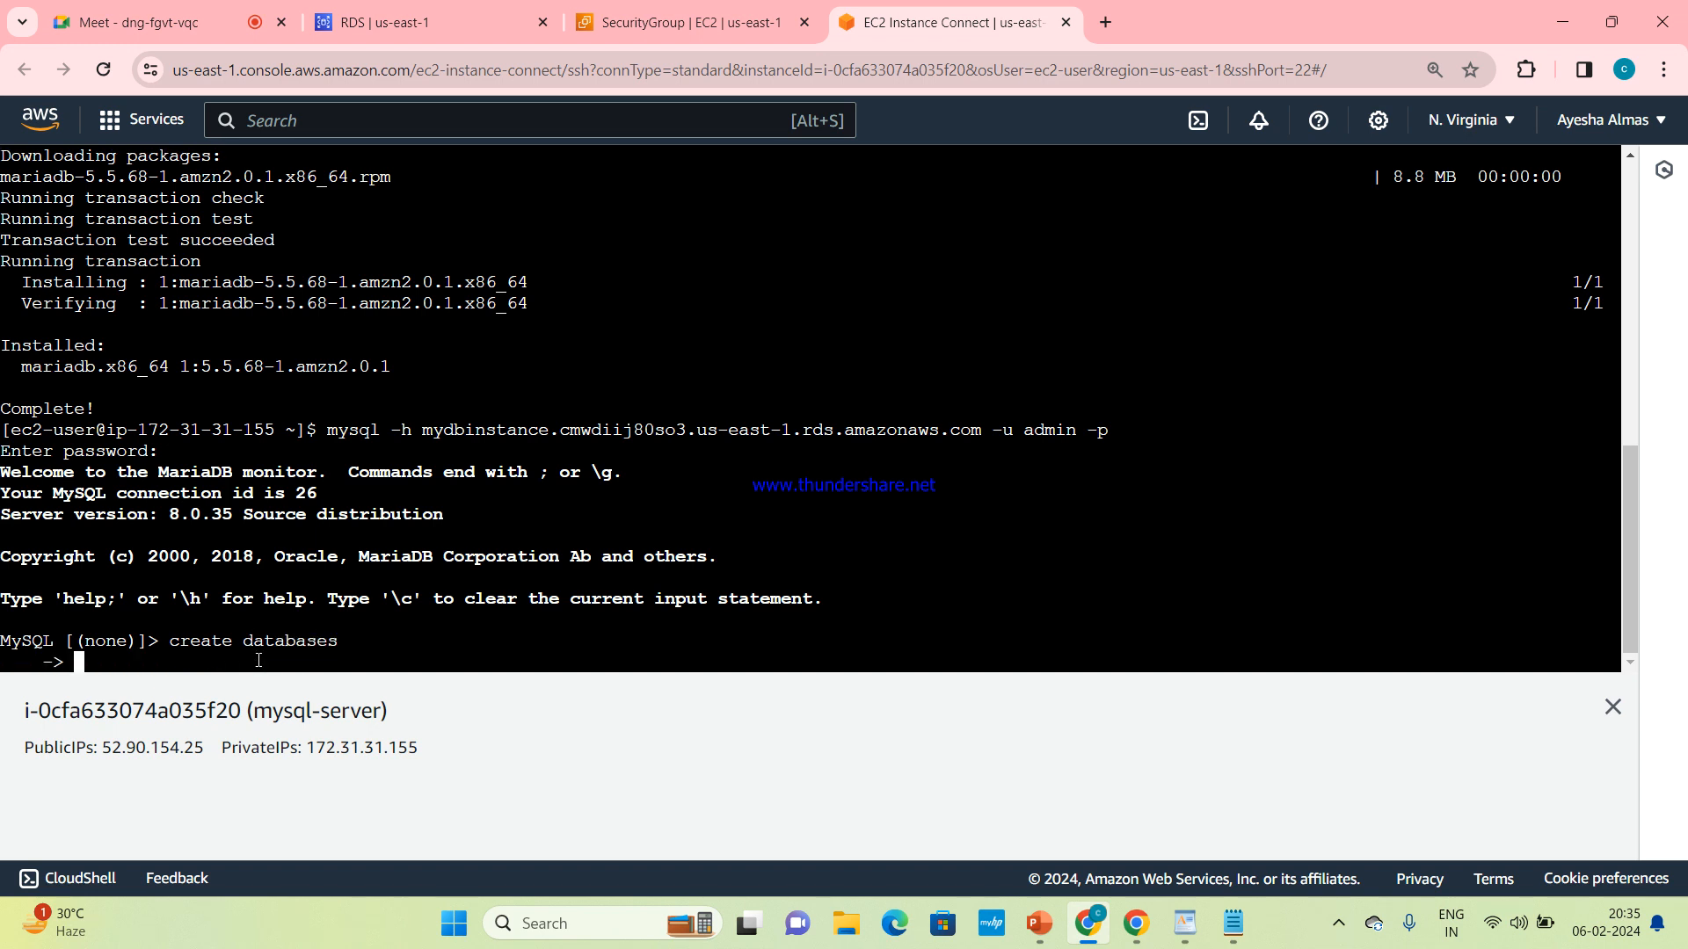
pyautogui.doubleClick(58, 639)
pyautogui.click(309, 649)
pyautogui.click(1343, 930)
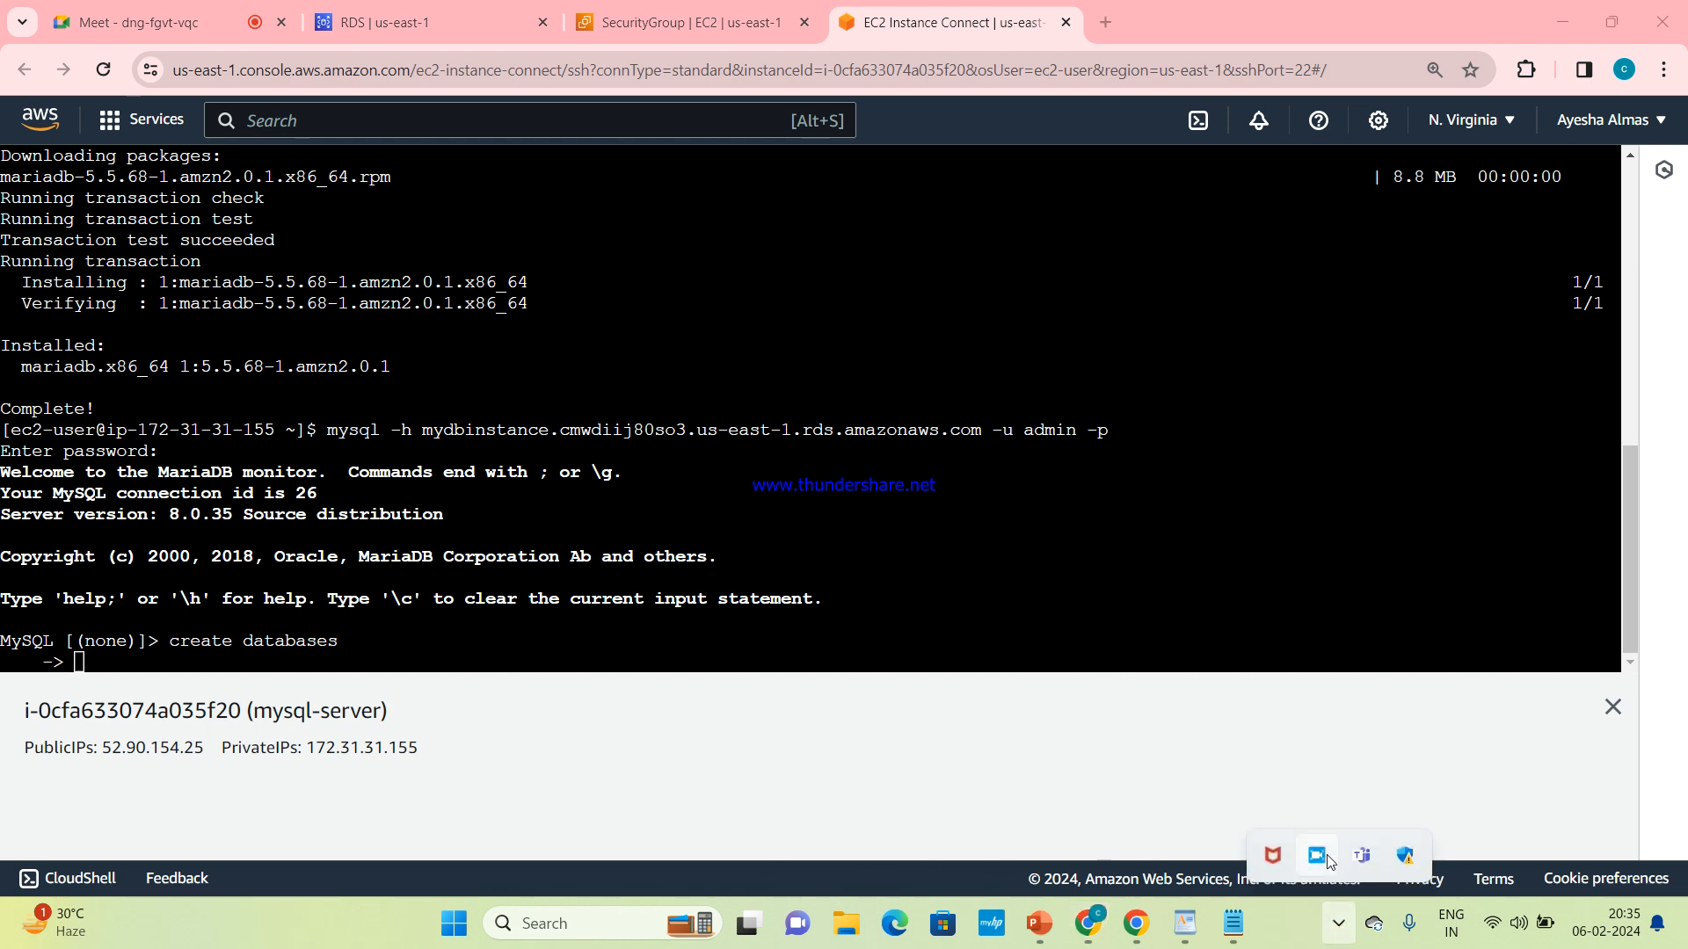
pyautogui.click(1326, 858)
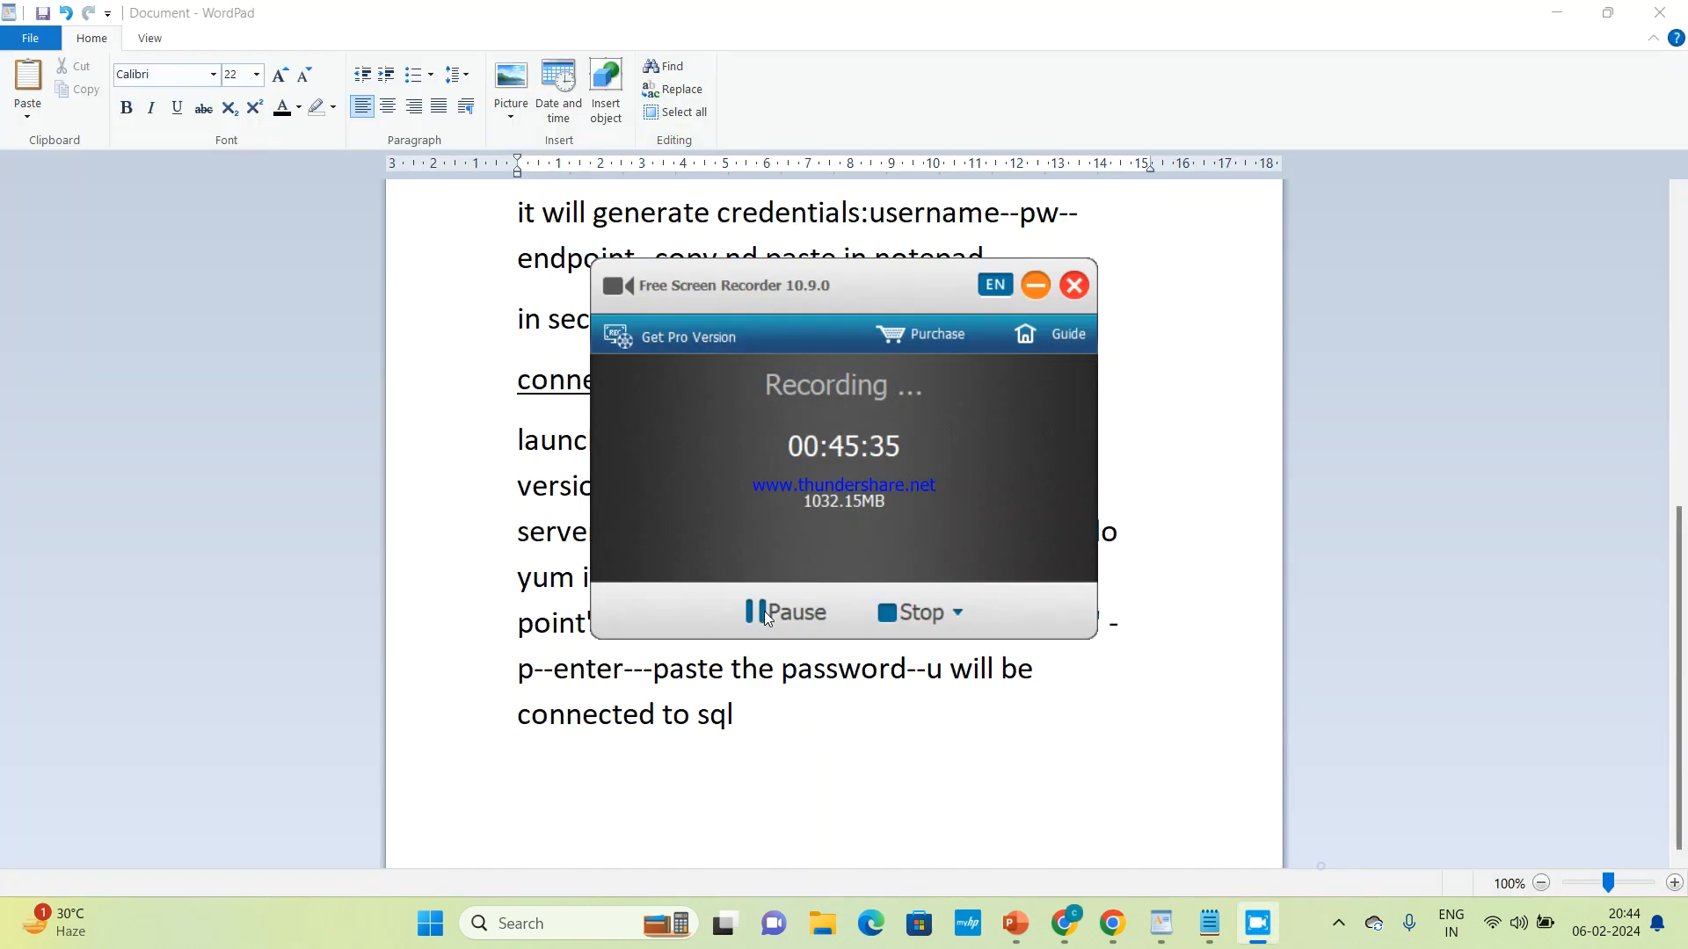
pyautogui.click(1030, 294)
# Switch to the AWS RDS presentation in PowerPoint to review the labs slide, and return to Chrome
pyautogui.moveTo(1040, 923)
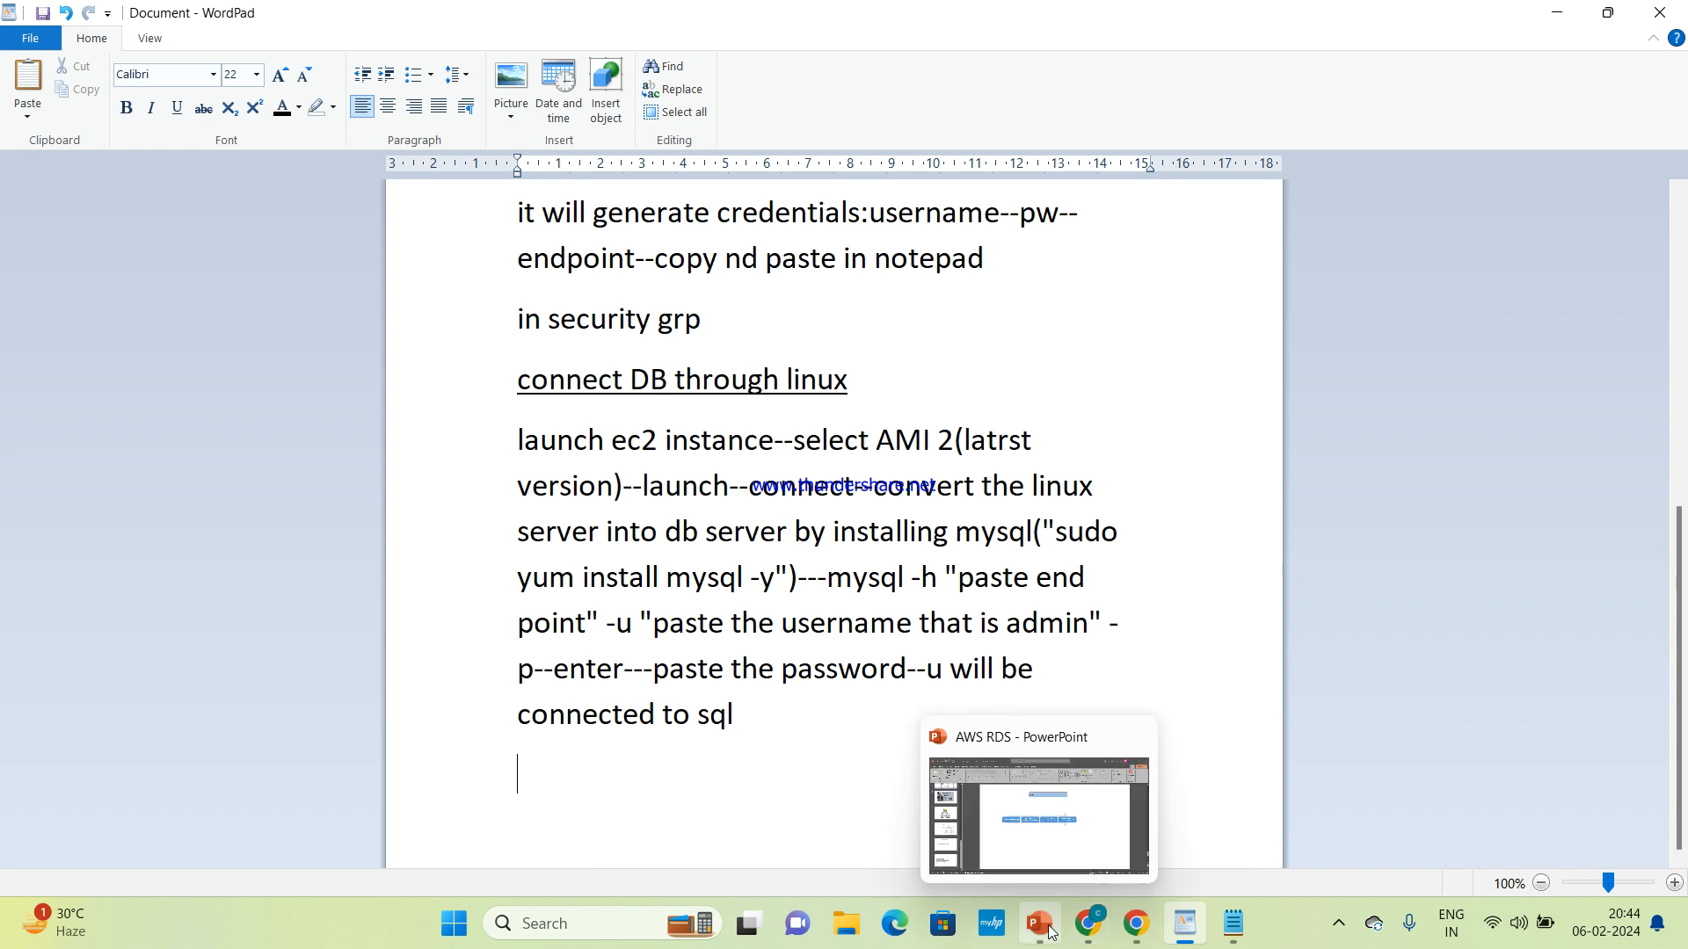
pyautogui.click(1046, 886)
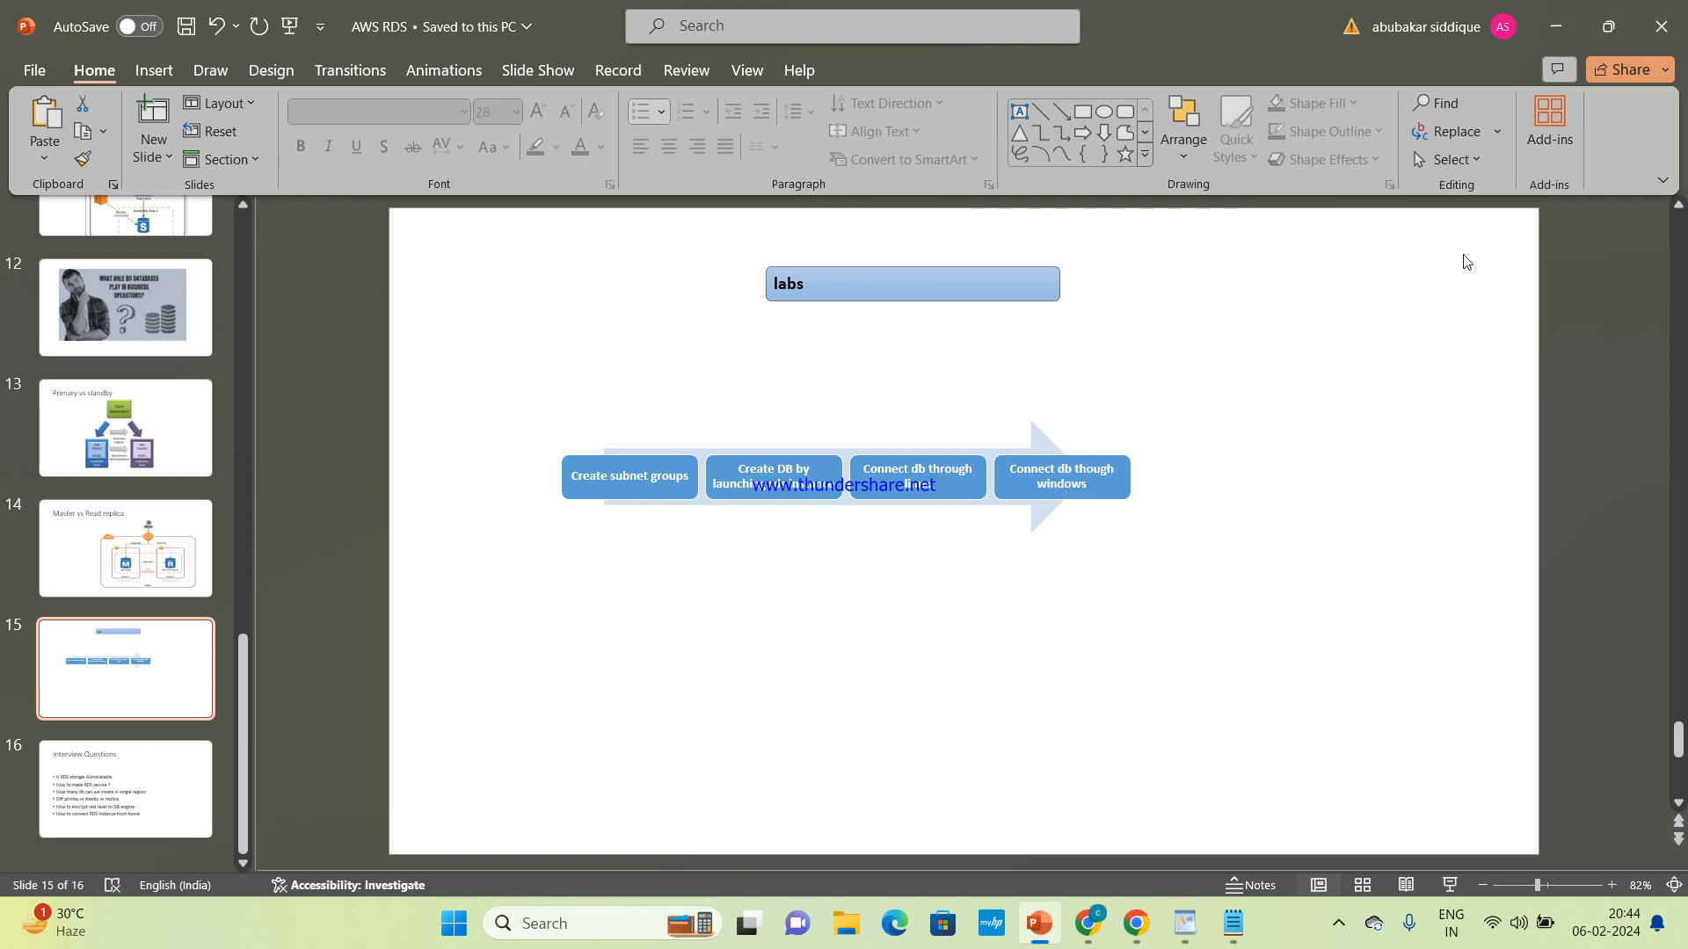
pyautogui.click(1088, 923)
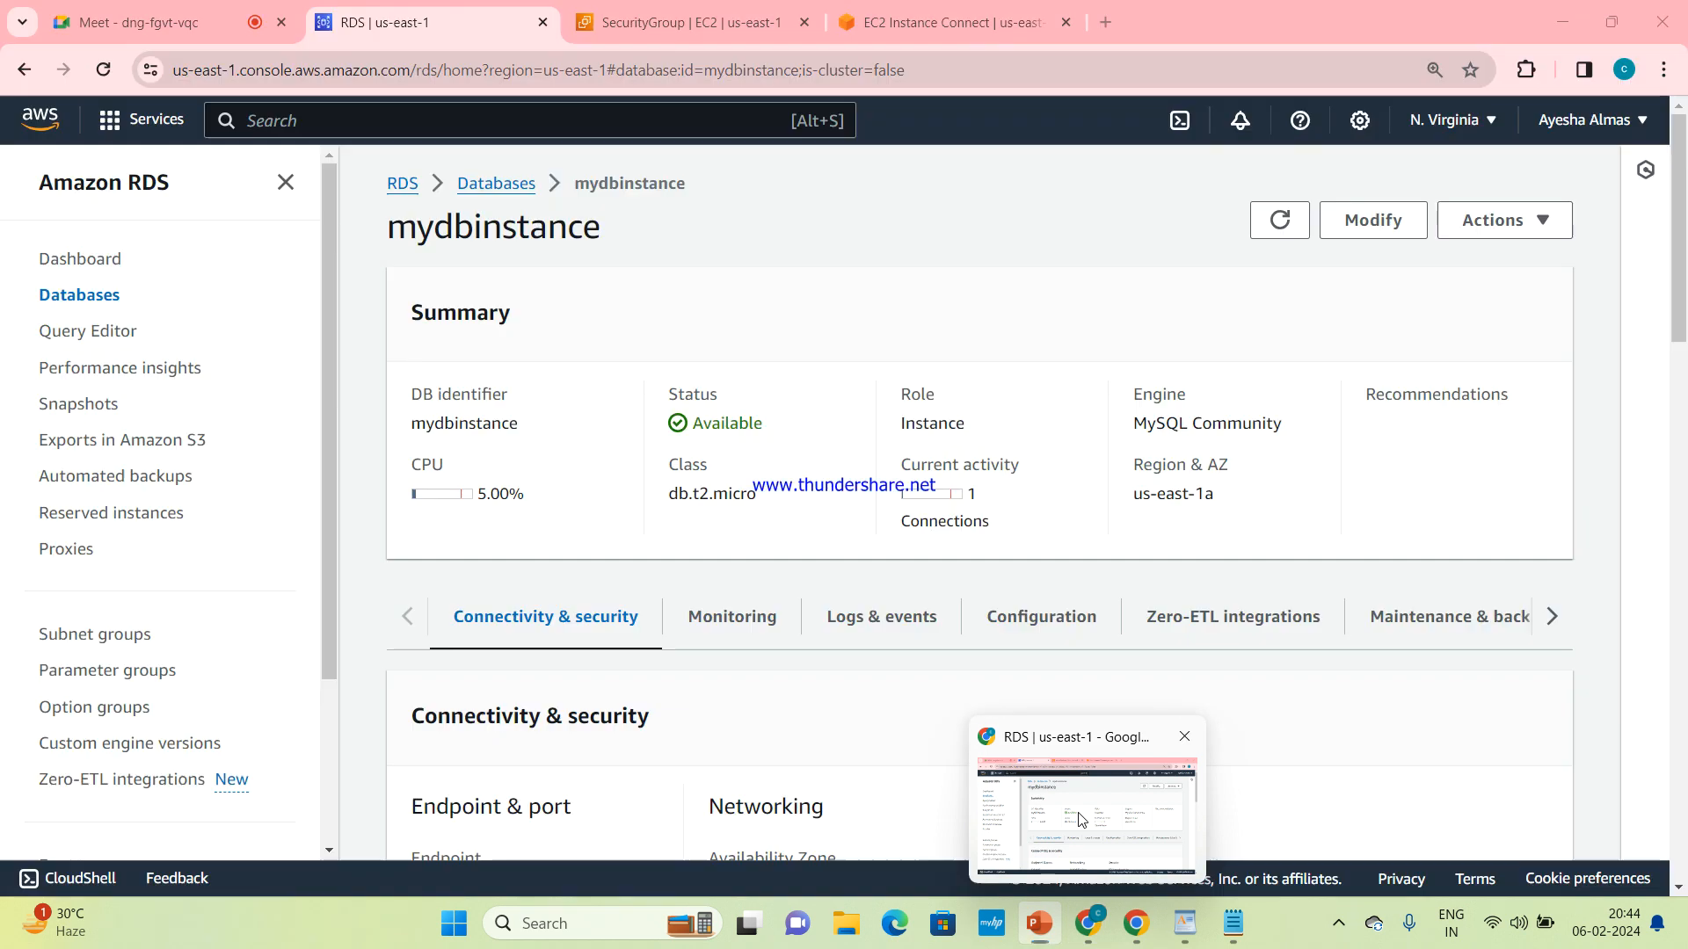
# Search Google for mysql workbench download in a new browser tab and open the Download MySQL Workbench result
pyautogui.click(1105, 22)
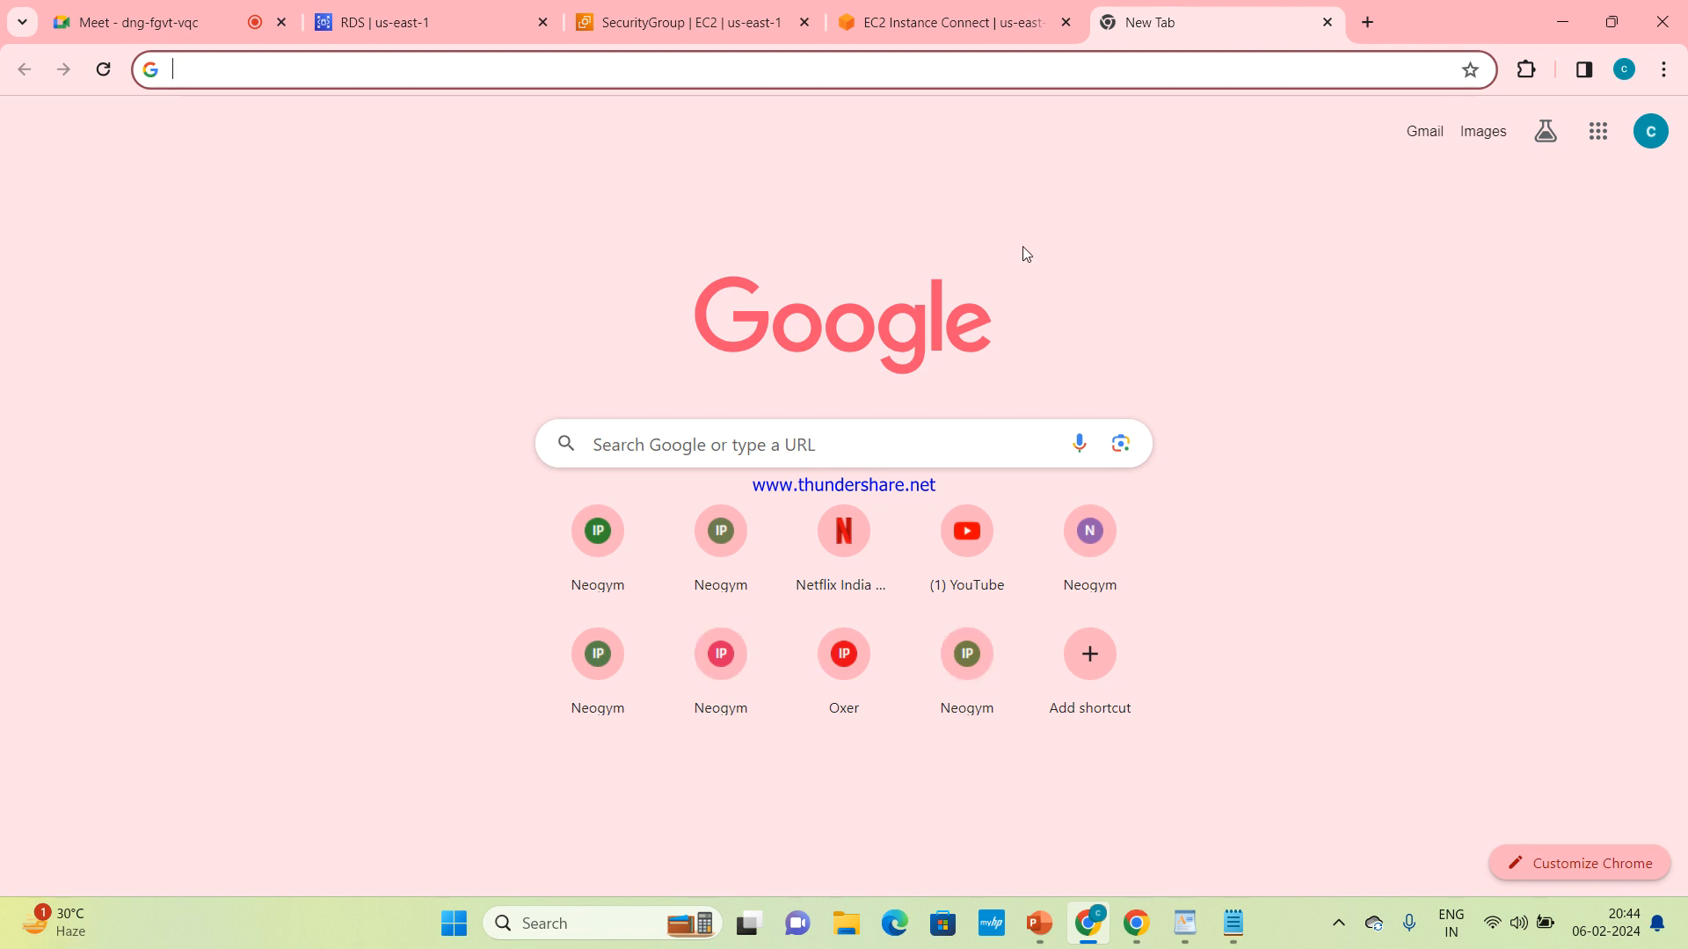
pyautogui.click(797, 70)
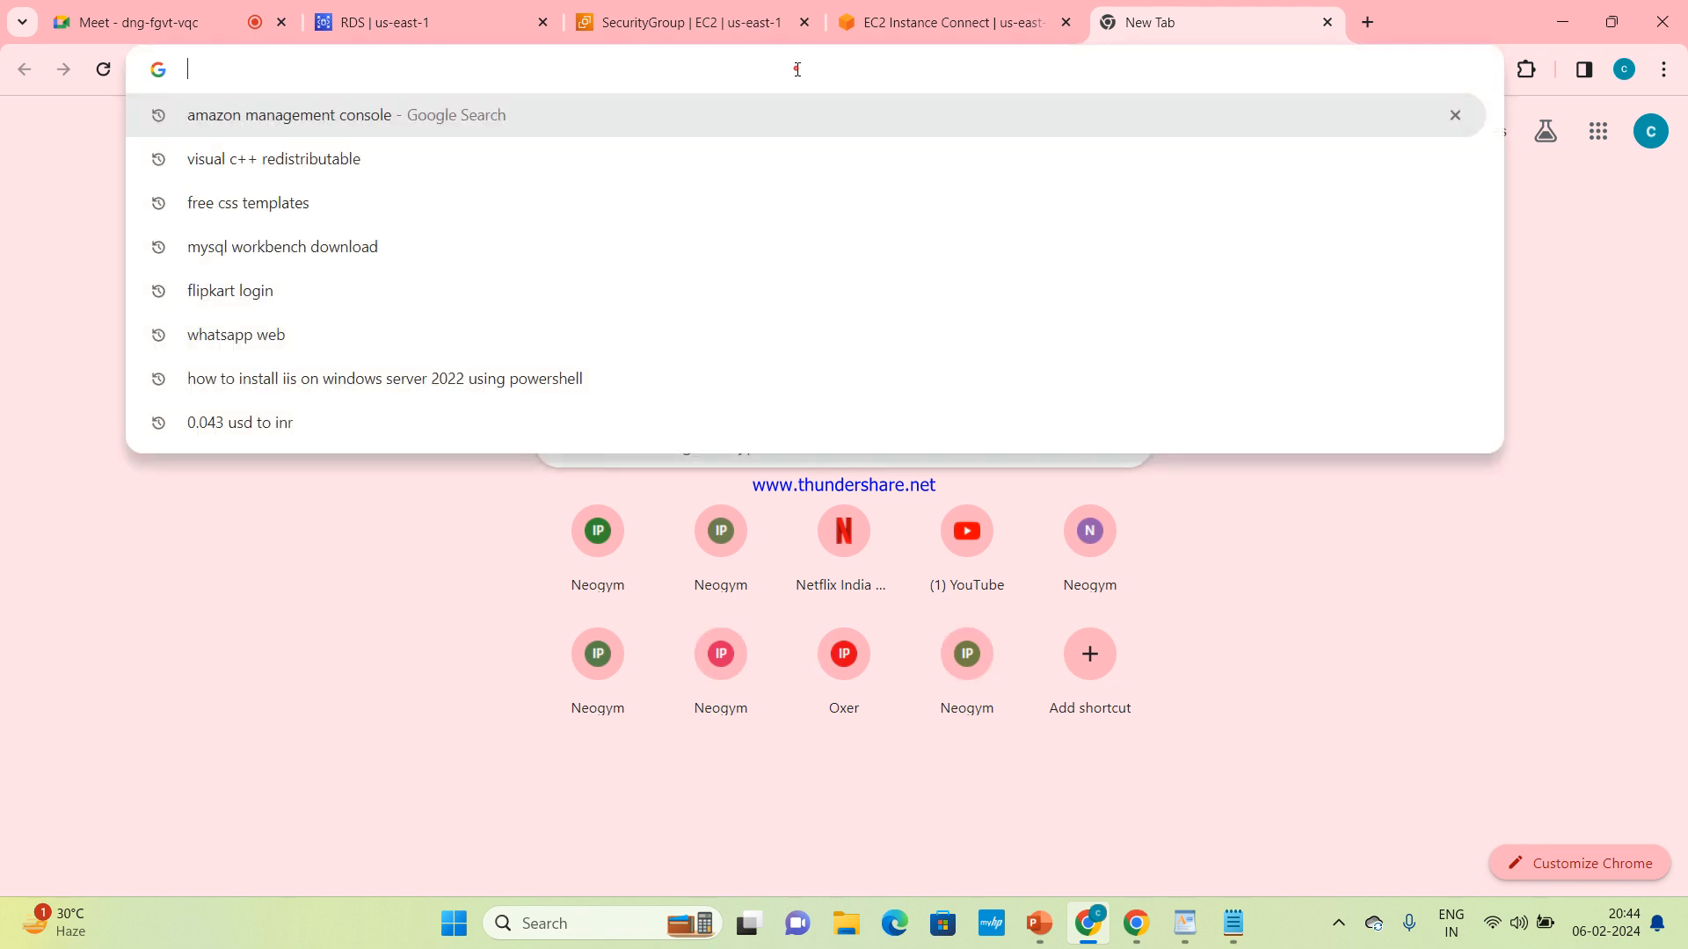
pyautogui.click(334, 260)
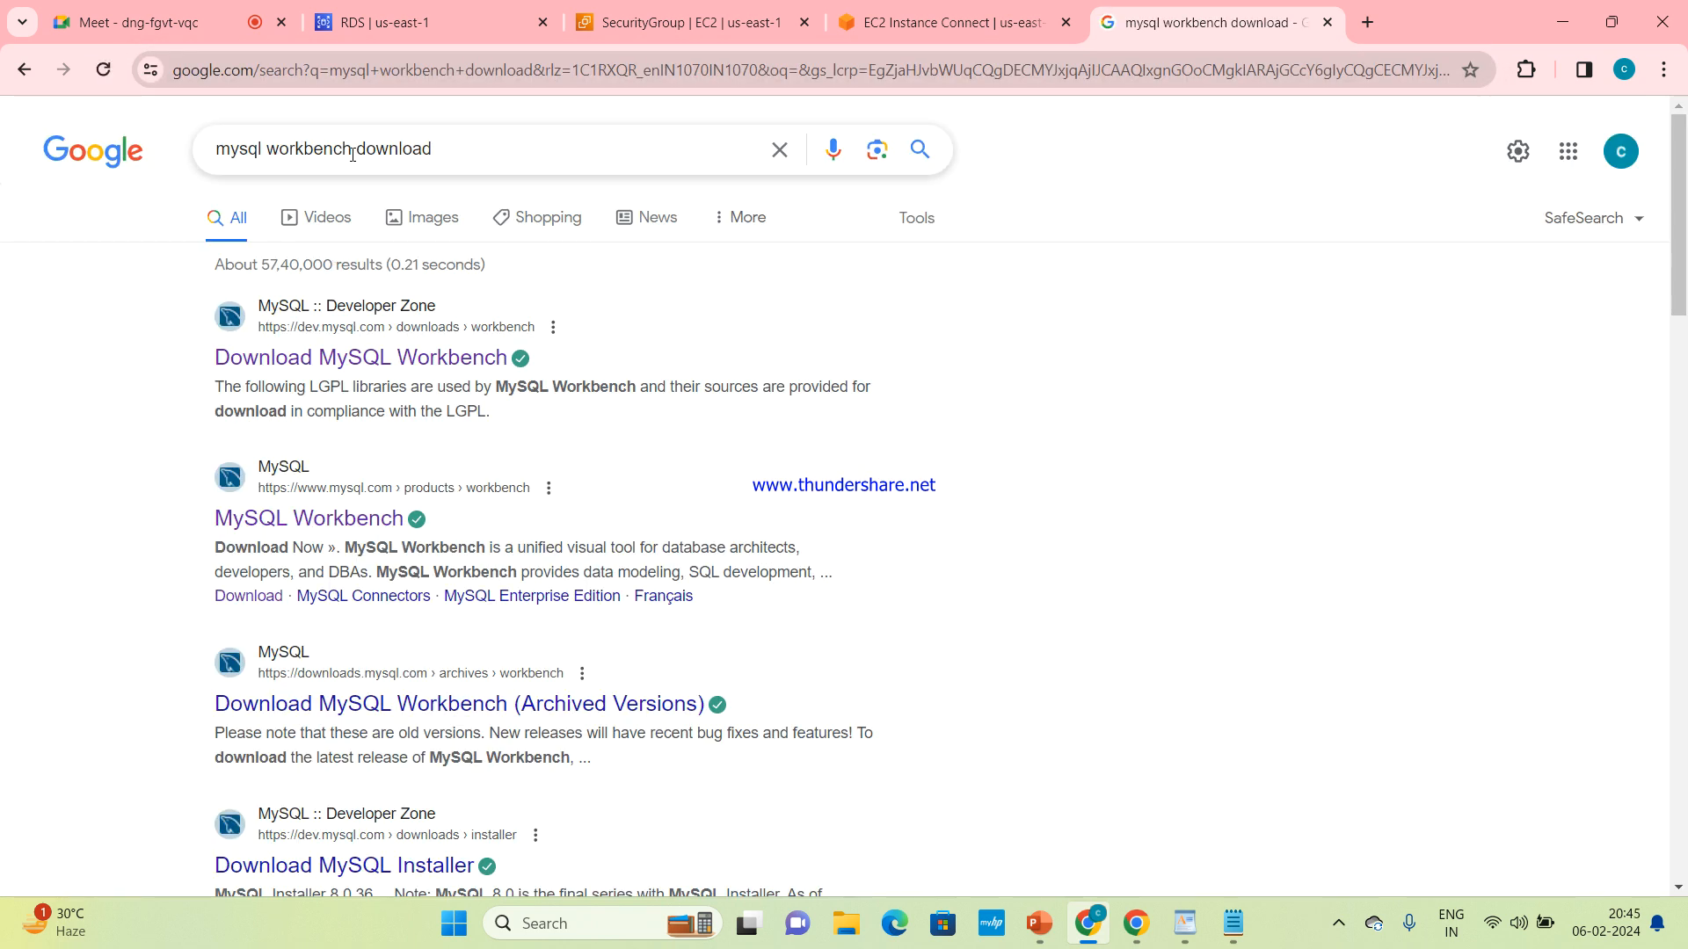
pyautogui.click(370, 358)
# Download the MySQL Workbench 8.0.36 Windows (x86, 64-bit) MSI Installer without logging in, and return to the Workbench download page
pyautogui.scroll(-3, 370, 367)
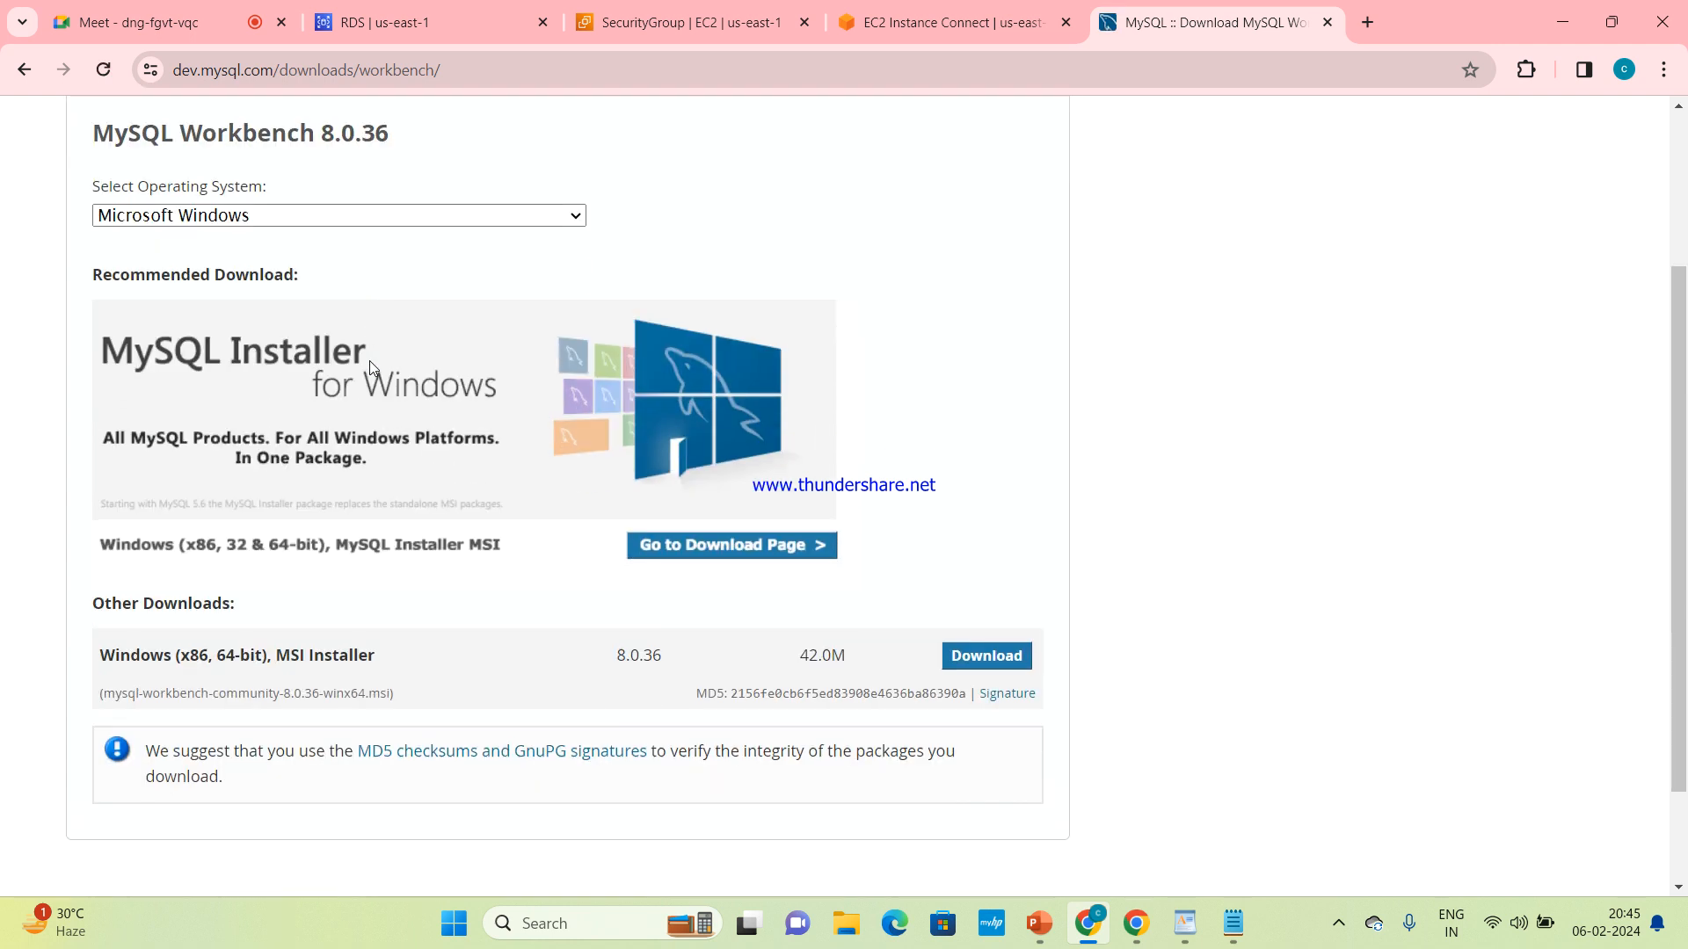
pyautogui.scroll(-1, 370, 368)
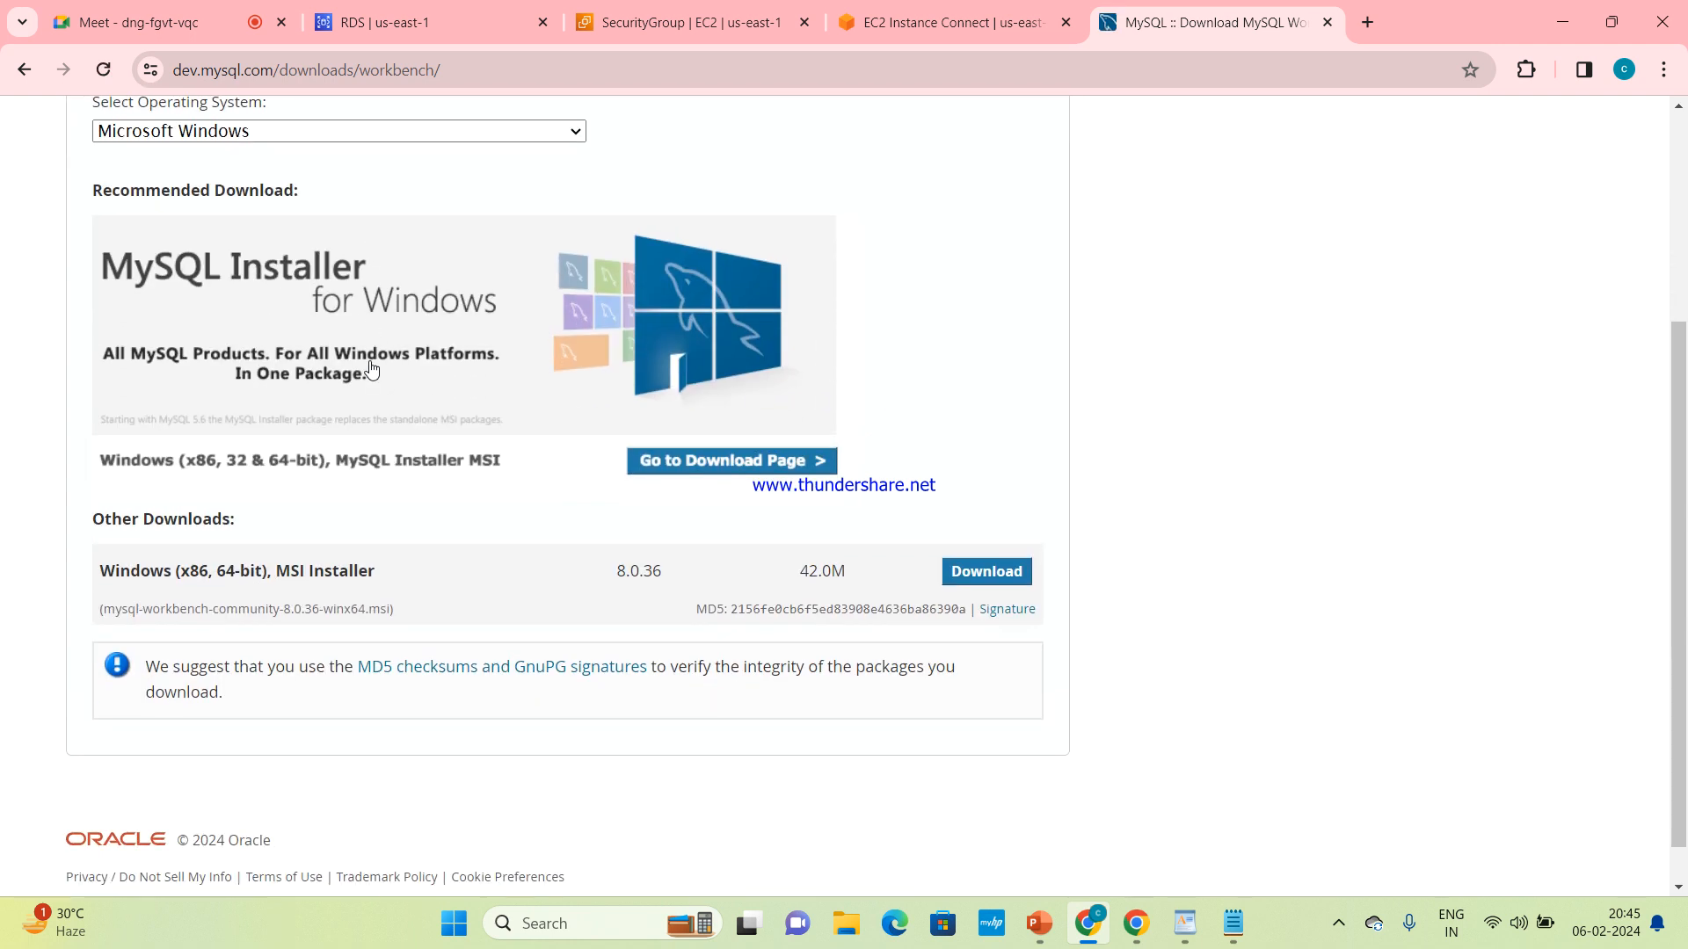
pyautogui.click(986, 573)
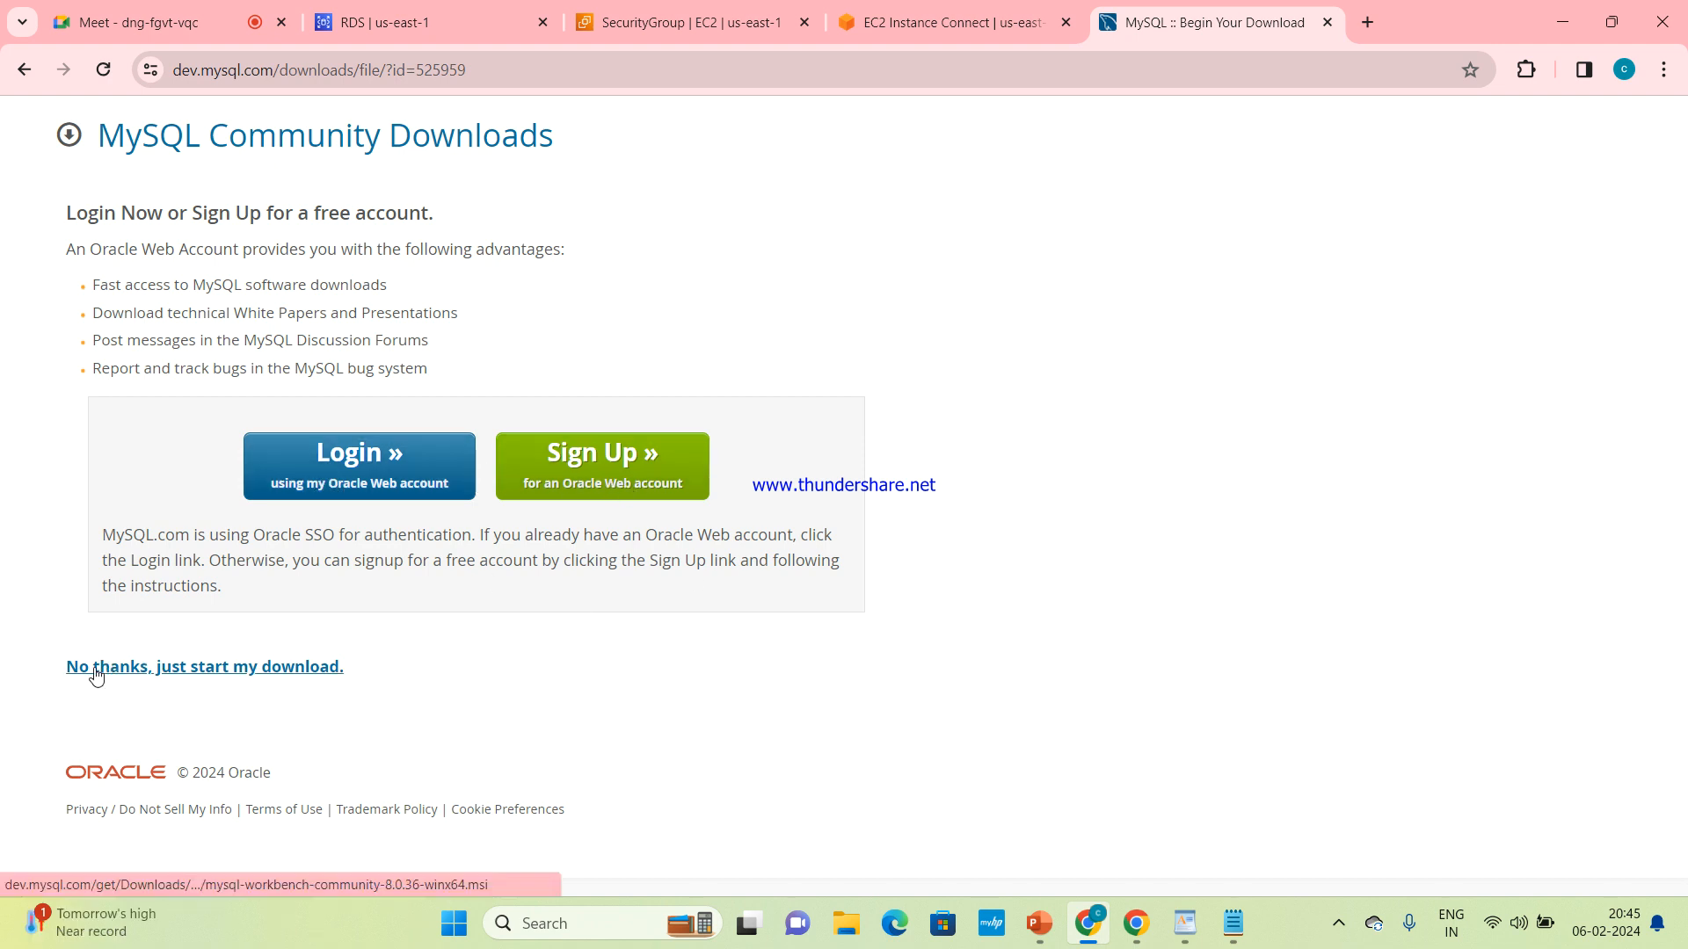
pyautogui.click(291, 670)
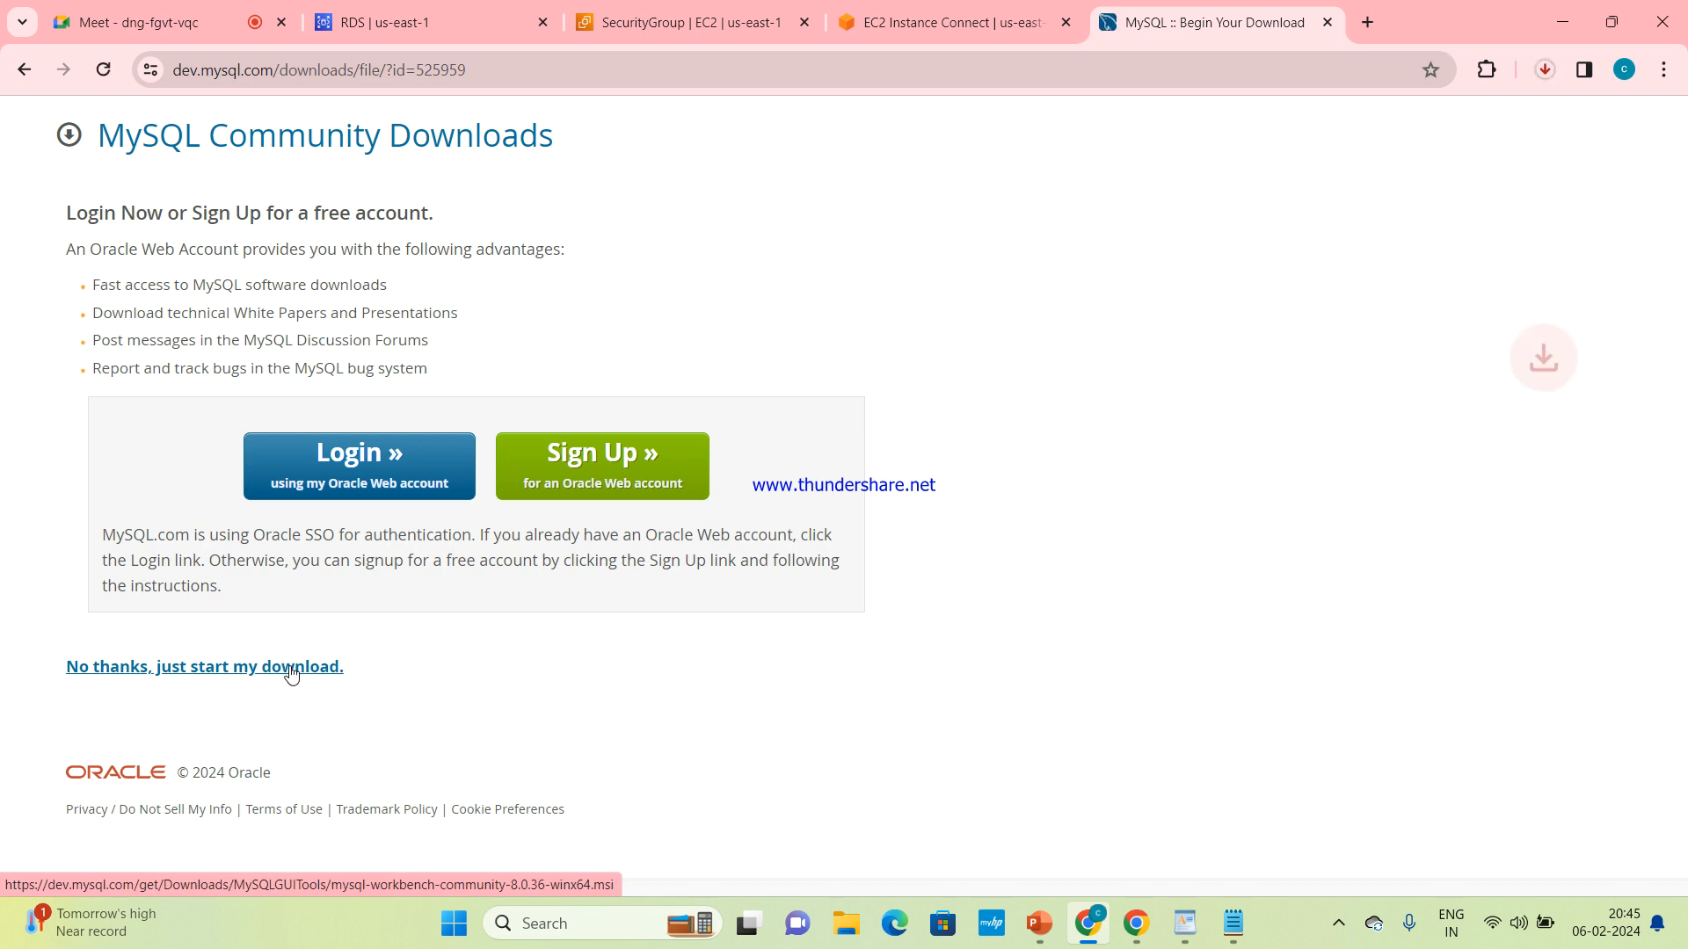
pyautogui.click(1547, 73)
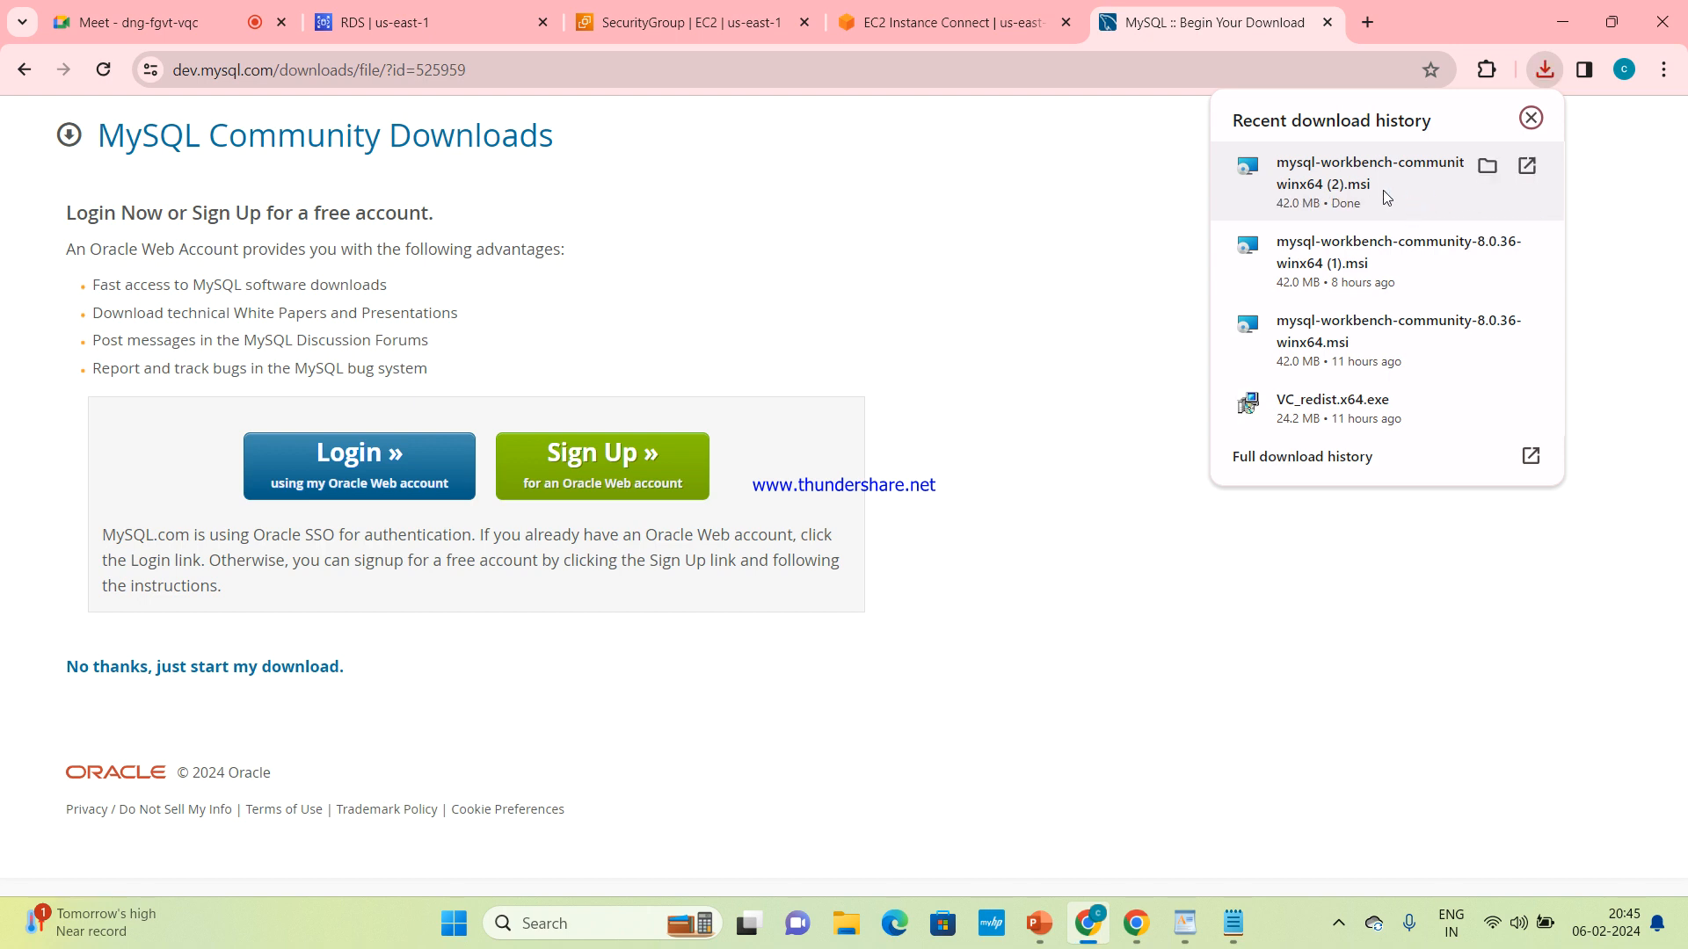
pyautogui.click(1086, 253)
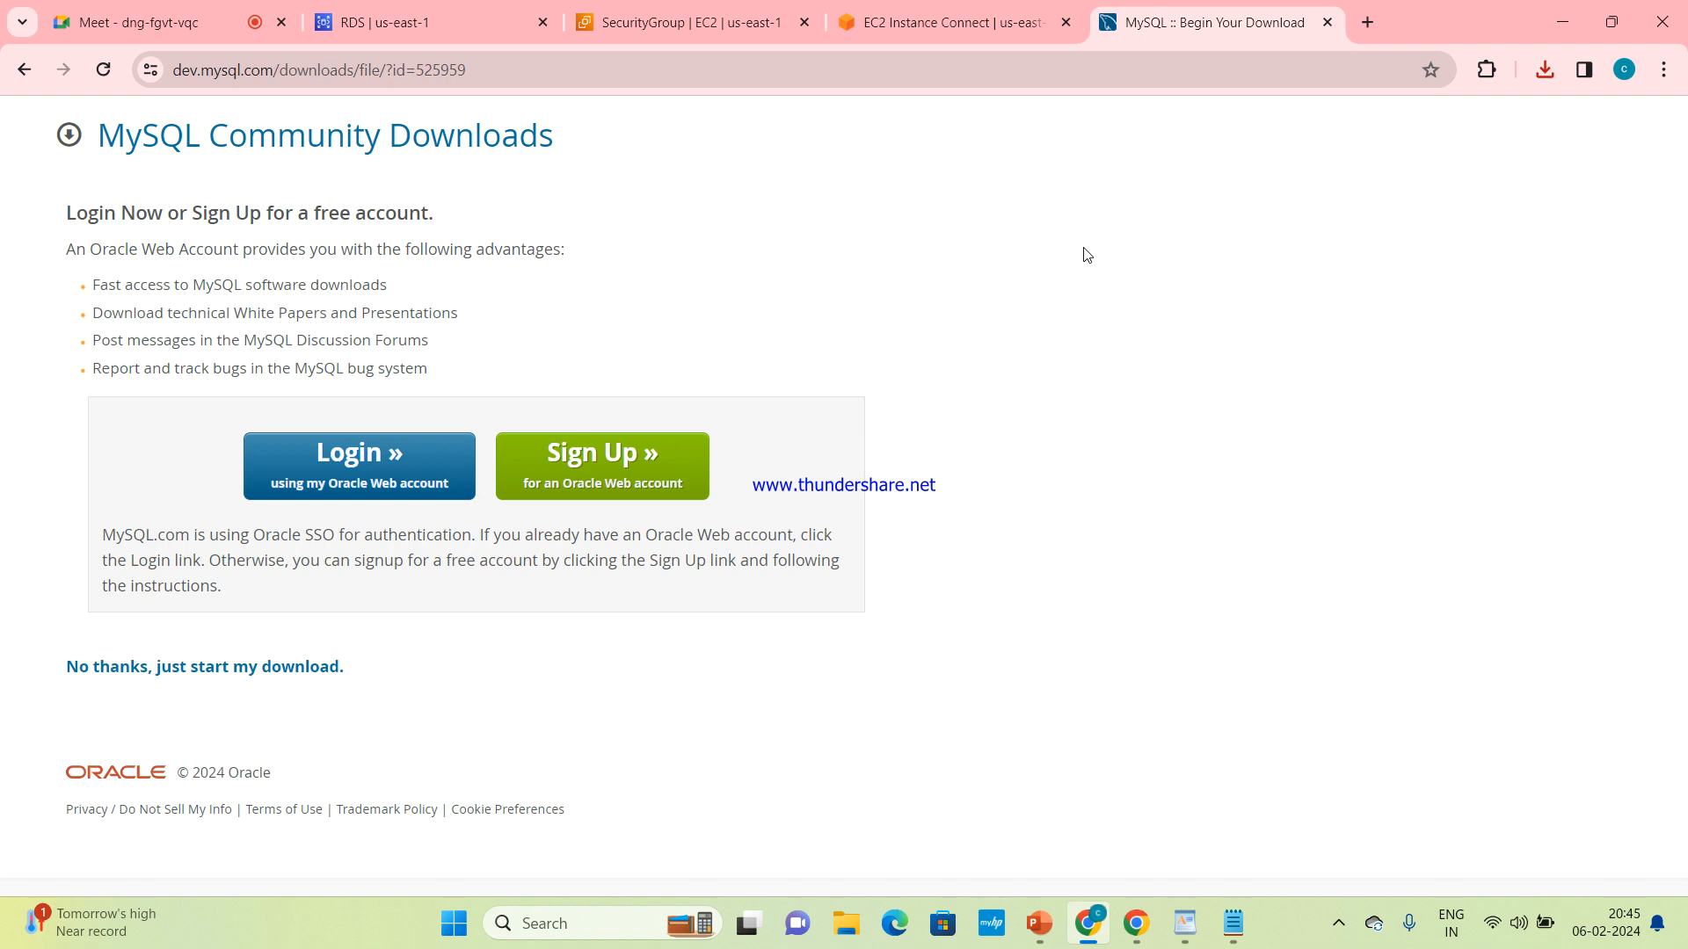
pyautogui.click(5, 79)
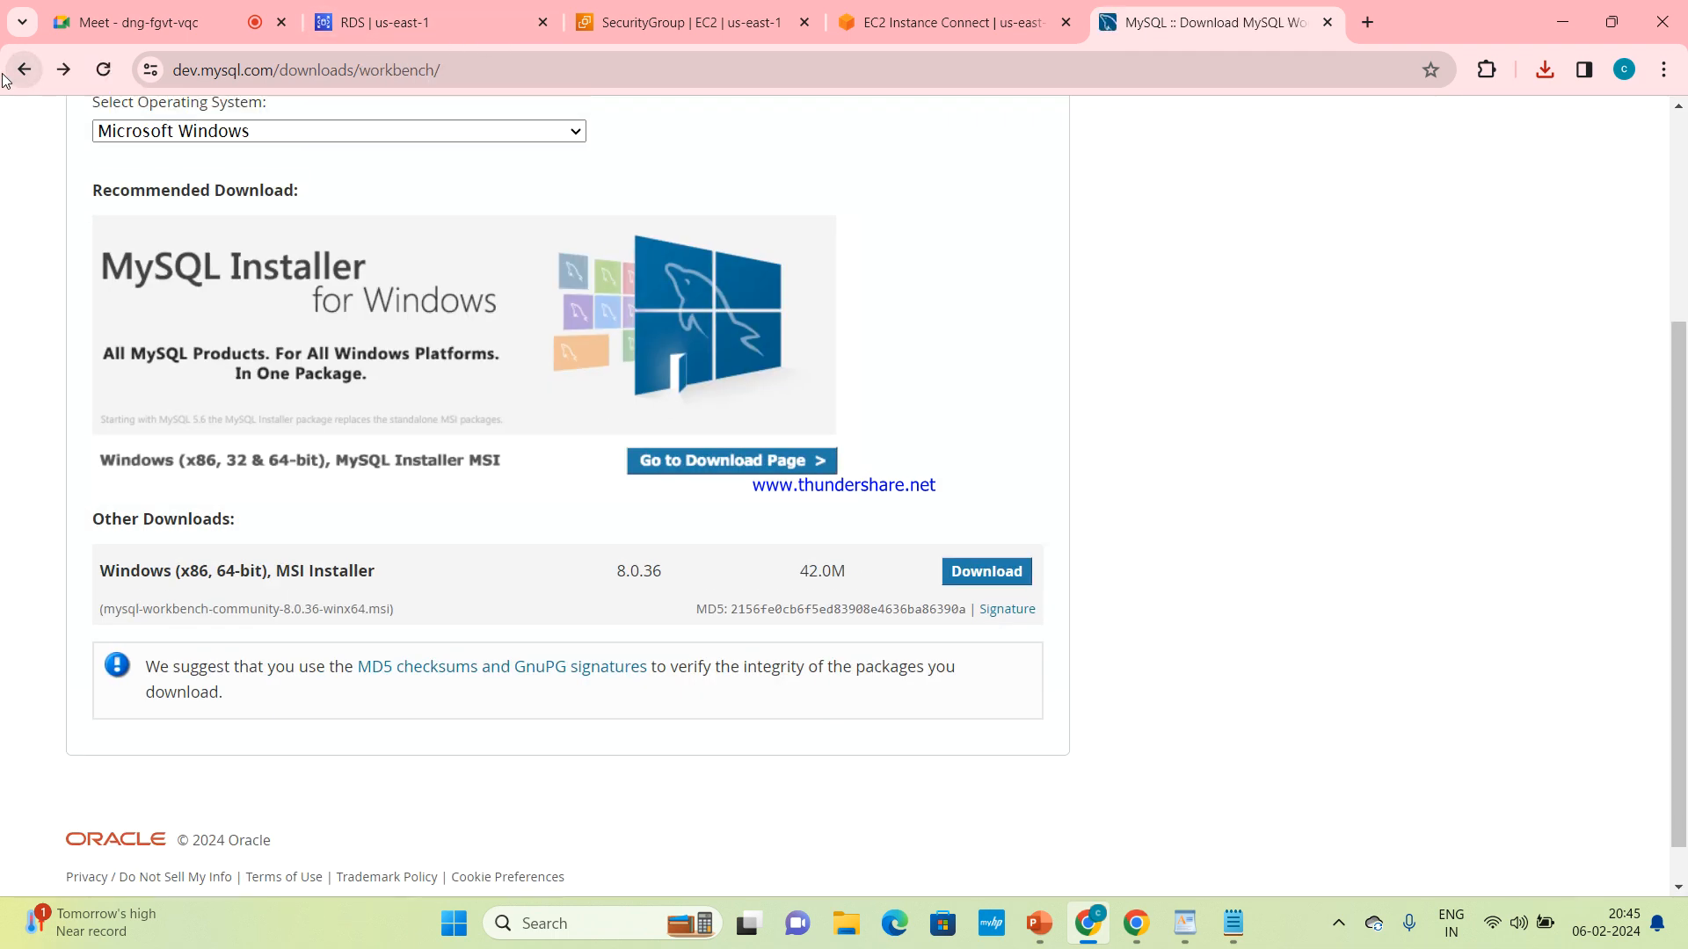
# Search Google for visual c++ redistributable, view the latest supported downloads article on Microsoft Learn, and return to the MySQL Workbench search results
pyautogui.click(4, 79)
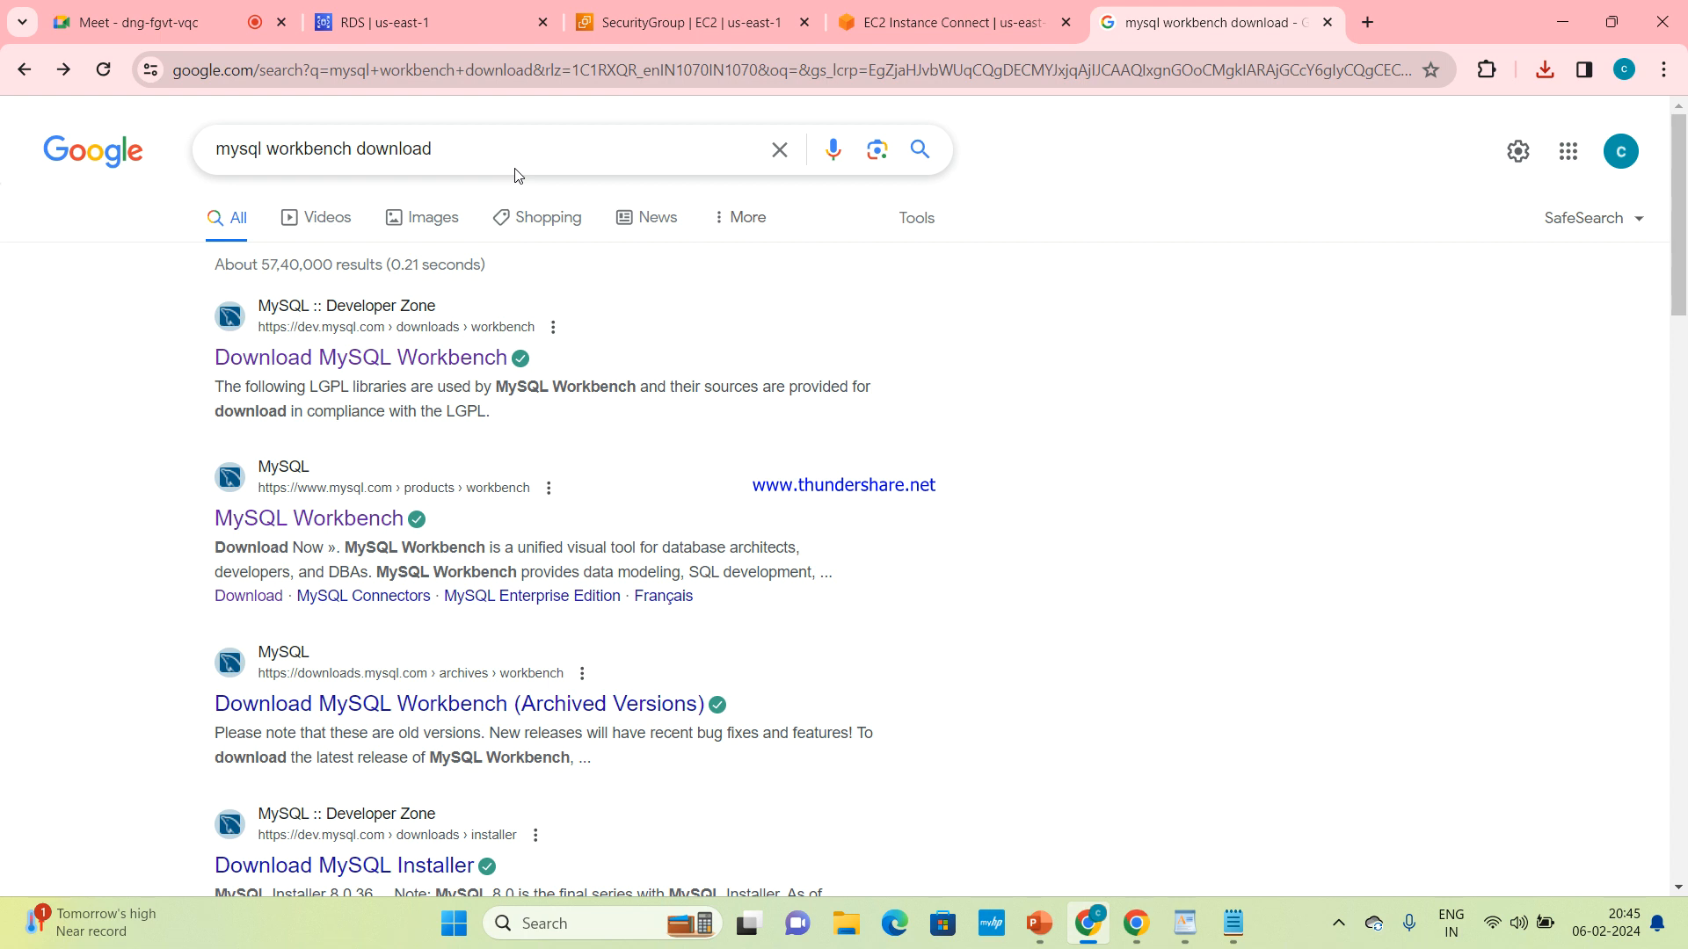
pyautogui.click(781, 151)
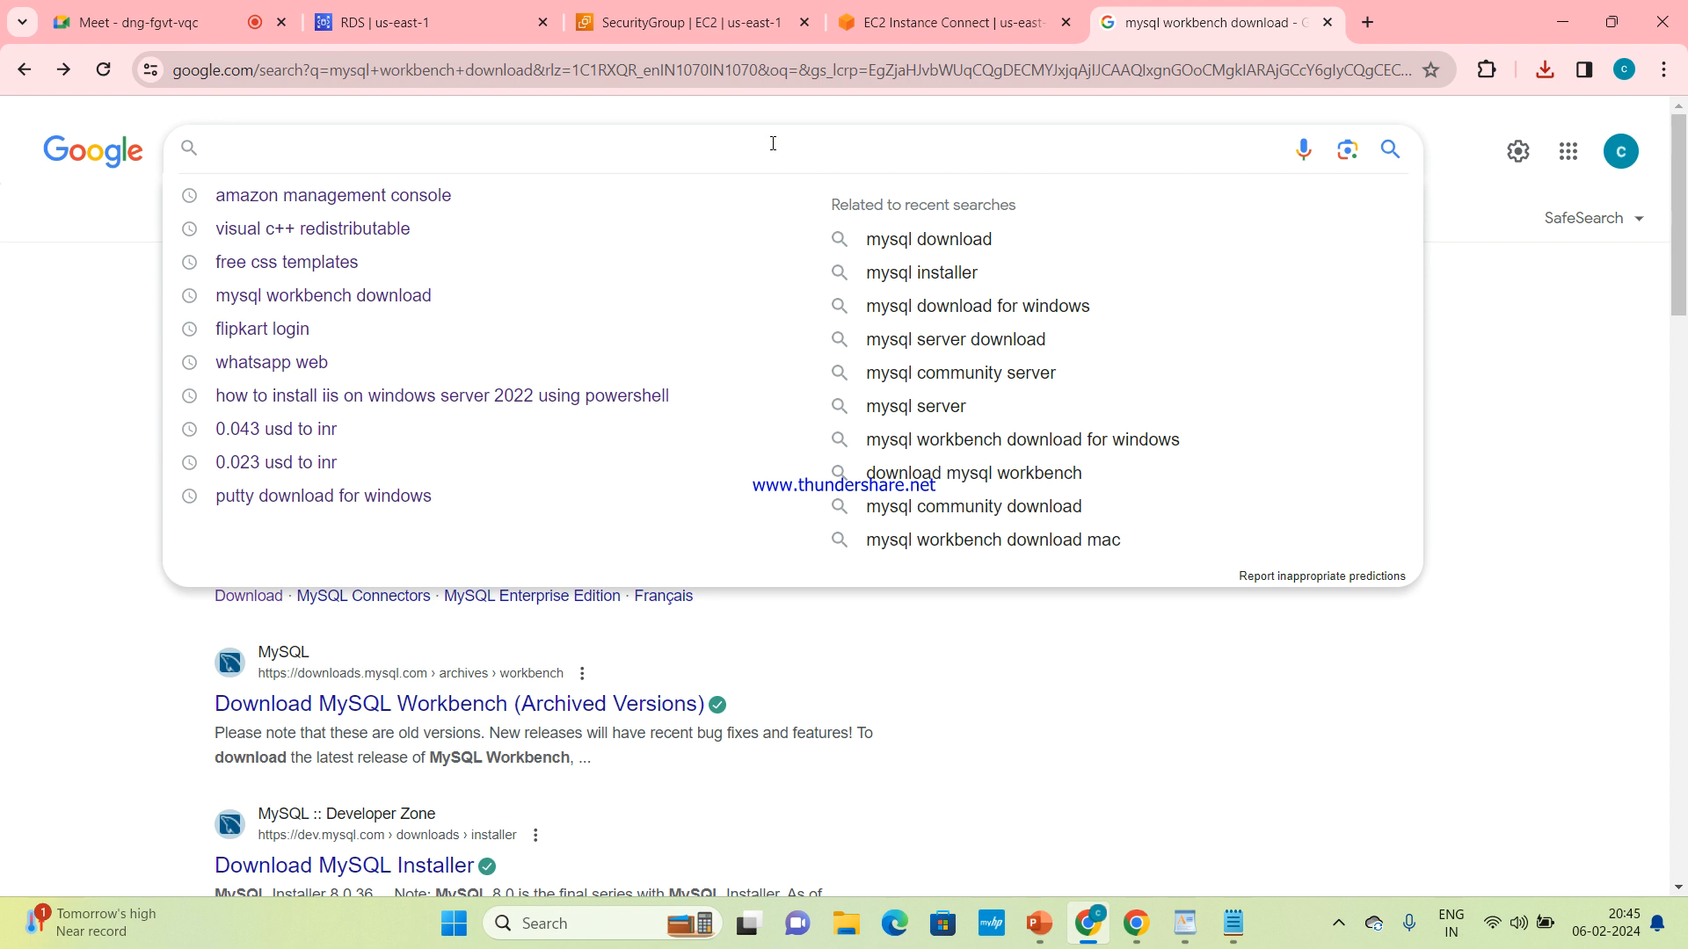
pyautogui.click(466, 231)
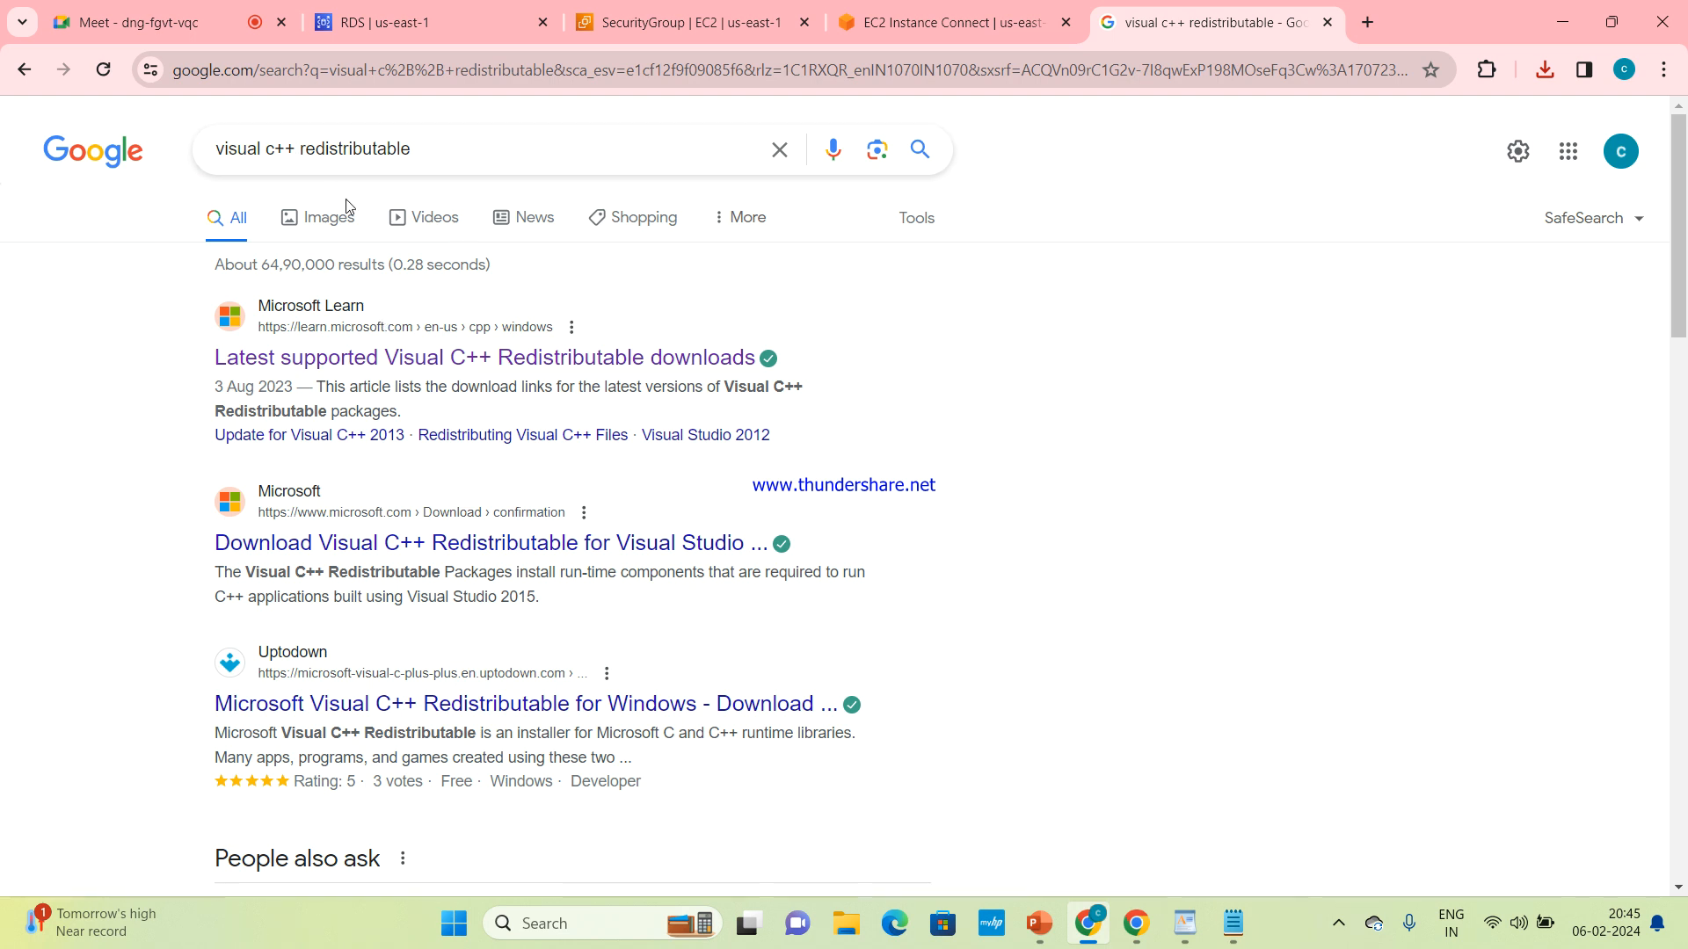
pyautogui.click(411, 371)
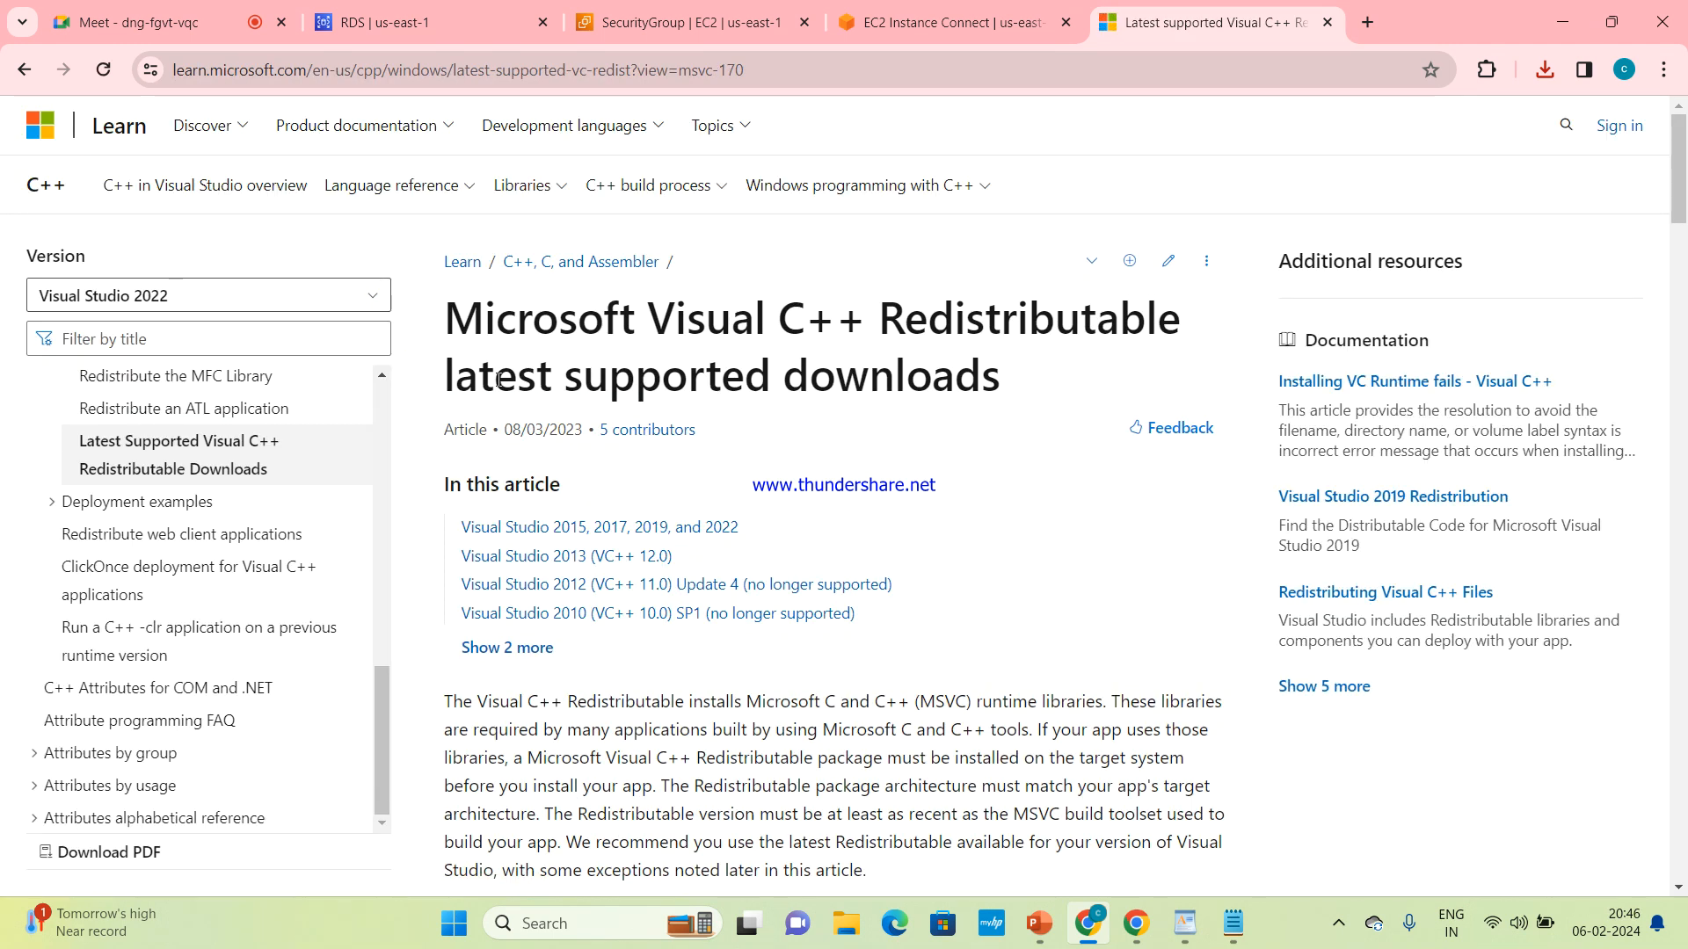
pyautogui.scroll(-2, 650, 402)
pyautogui.scroll(2, 650, 402)
pyautogui.click(19, 69)
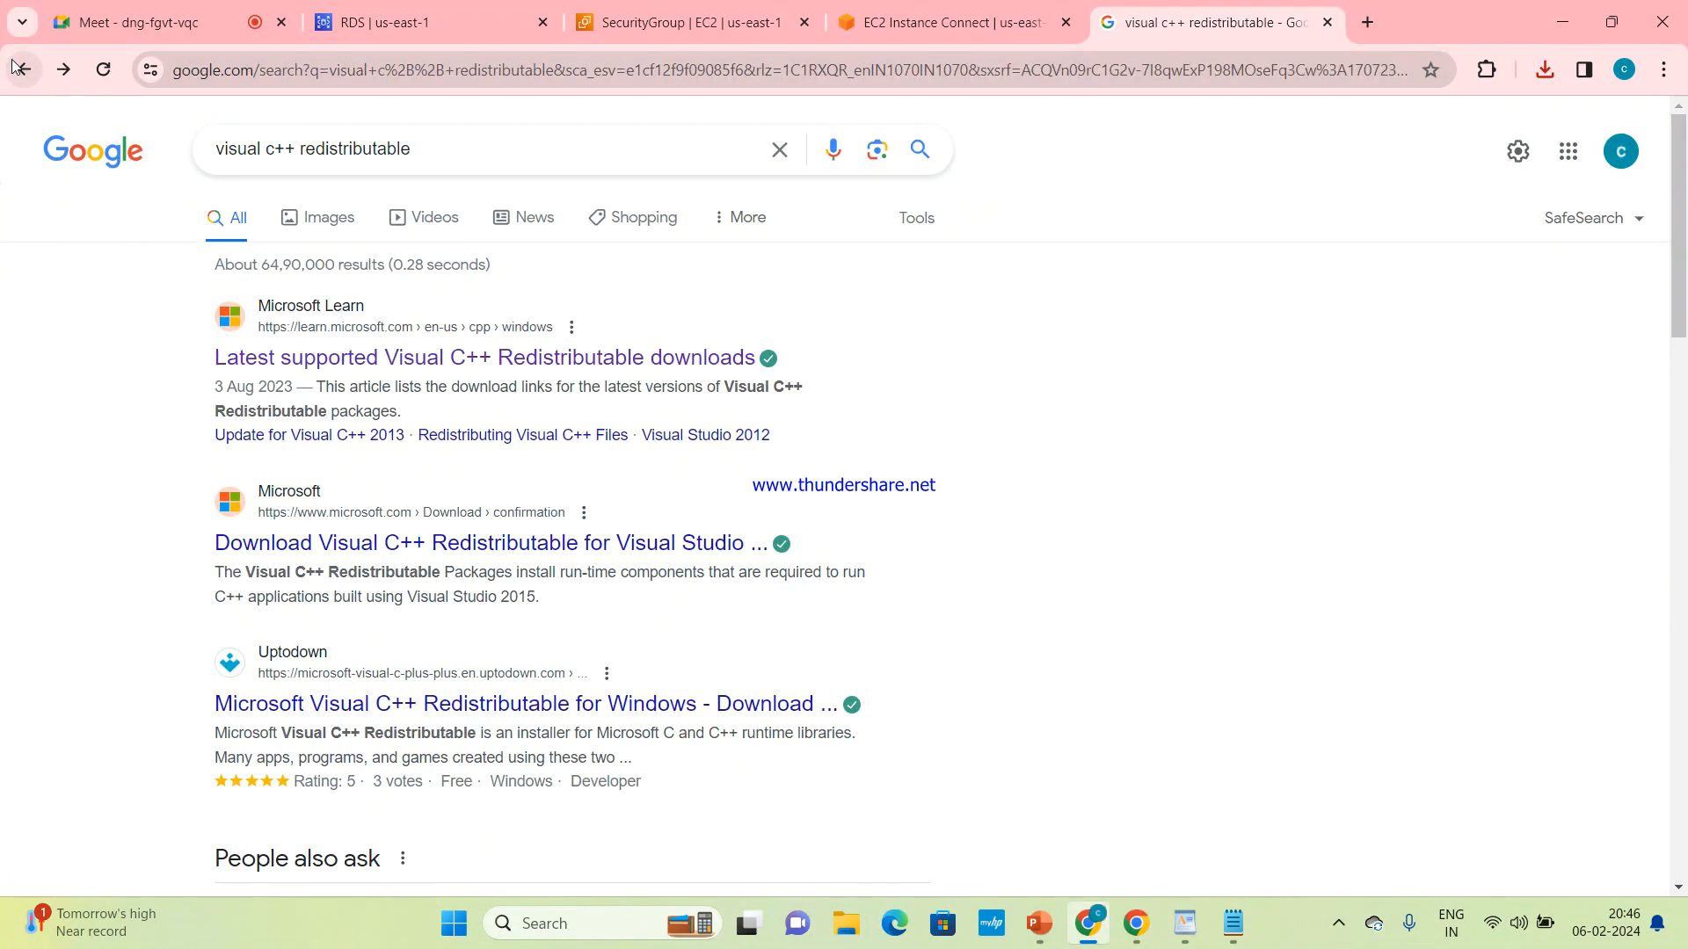
pyautogui.click(15, 69)
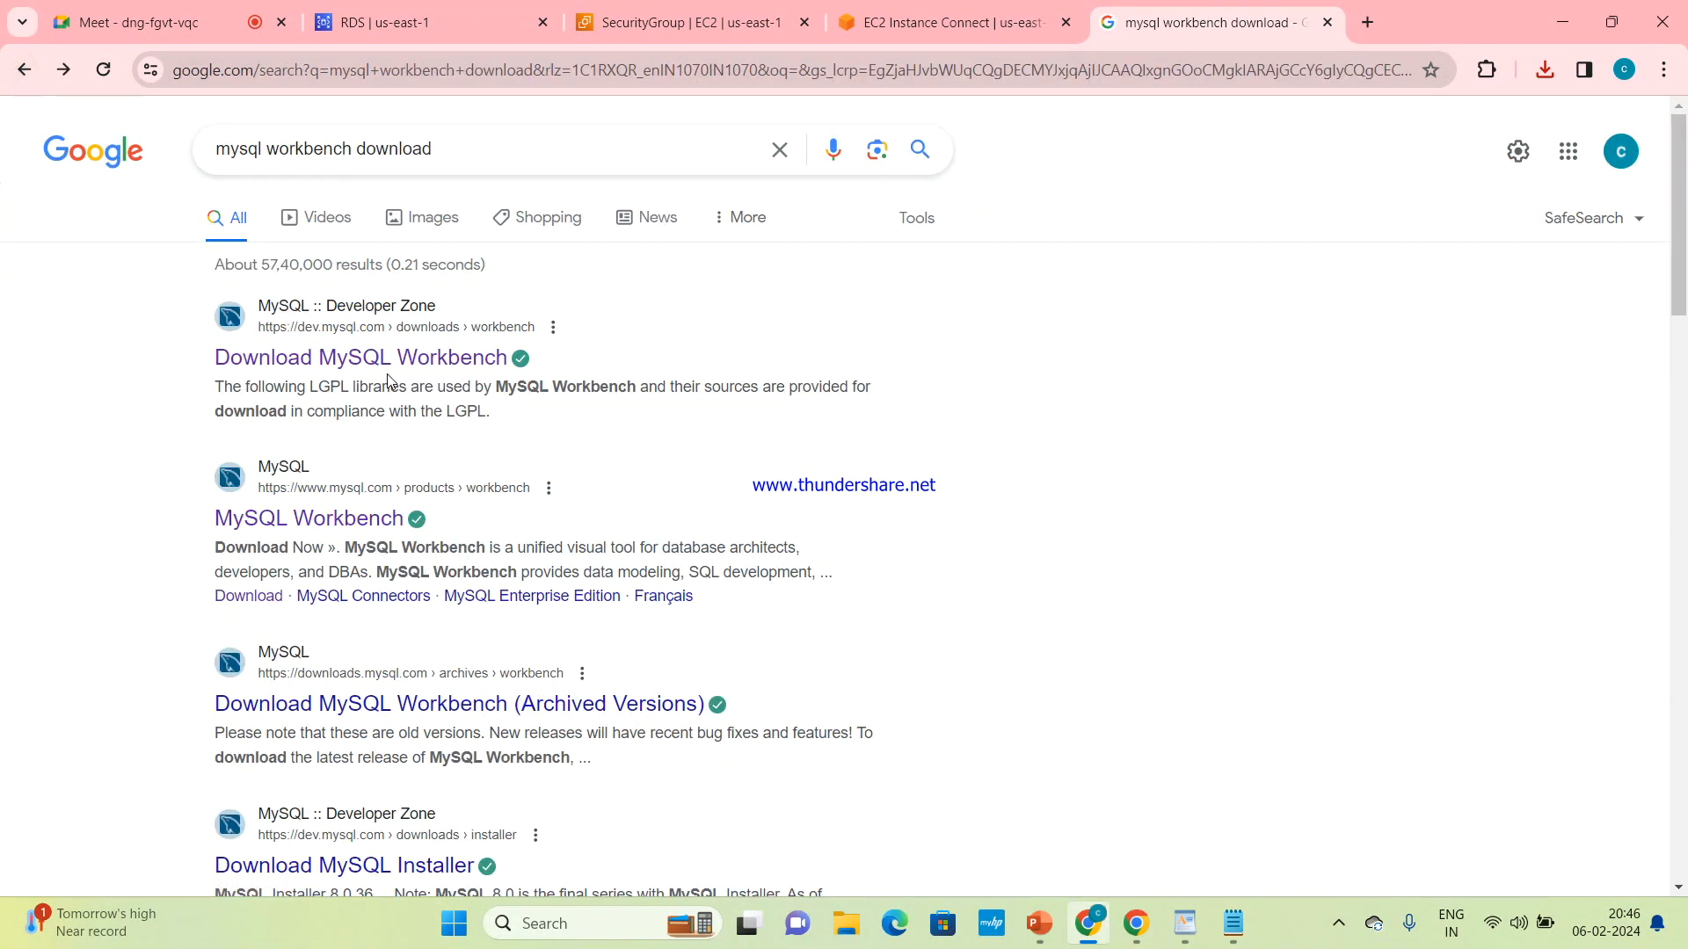
# Review the path from the MySQL Workbench product page to the Windows MSI Installer download, and go back to the blank new tab page
pyautogui.click(358, 517)
pyautogui.scroll(-4, 358, 518)
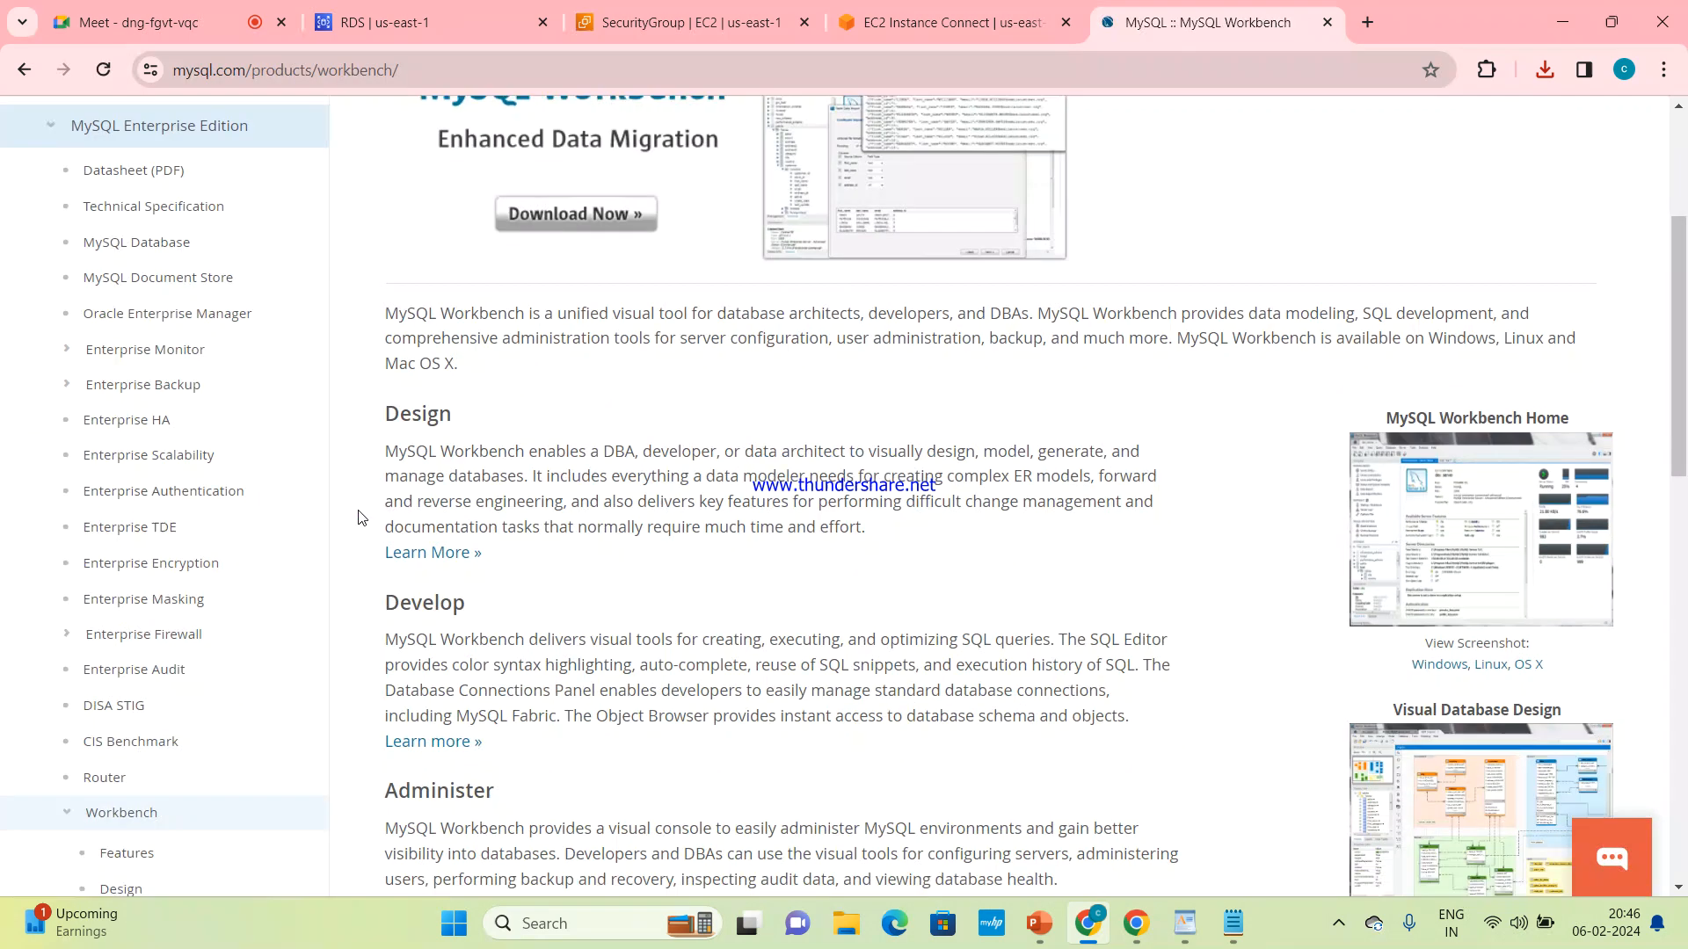
pyautogui.scroll(-8, 547, 494)
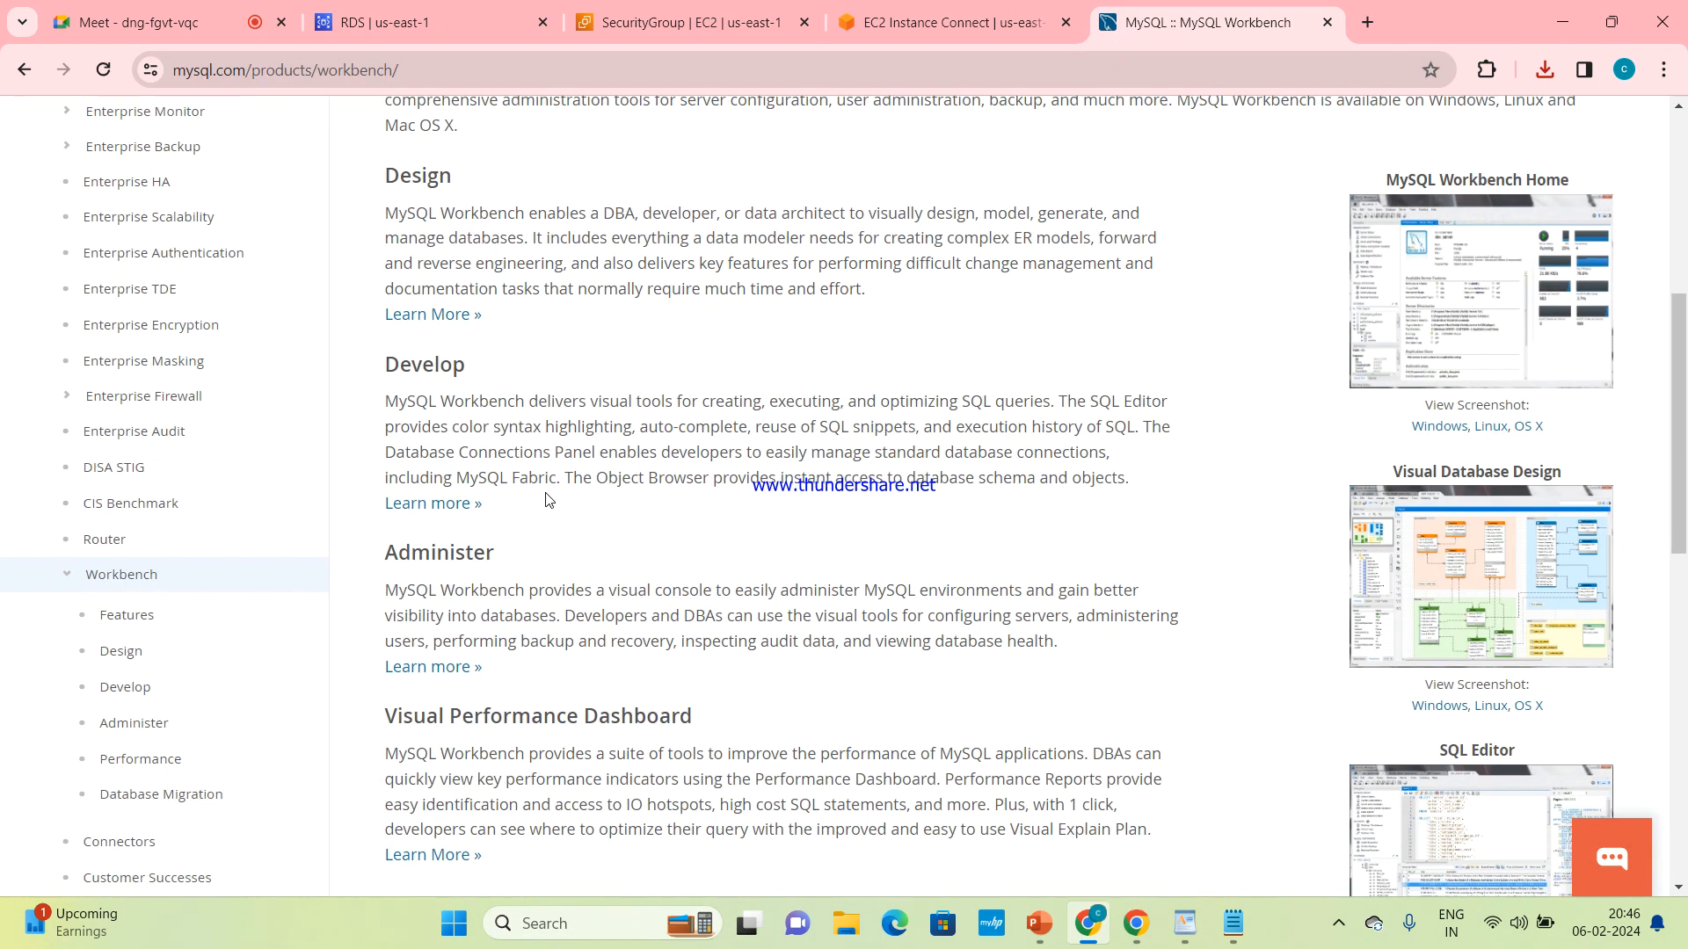
pyautogui.scroll(14, 547, 493)
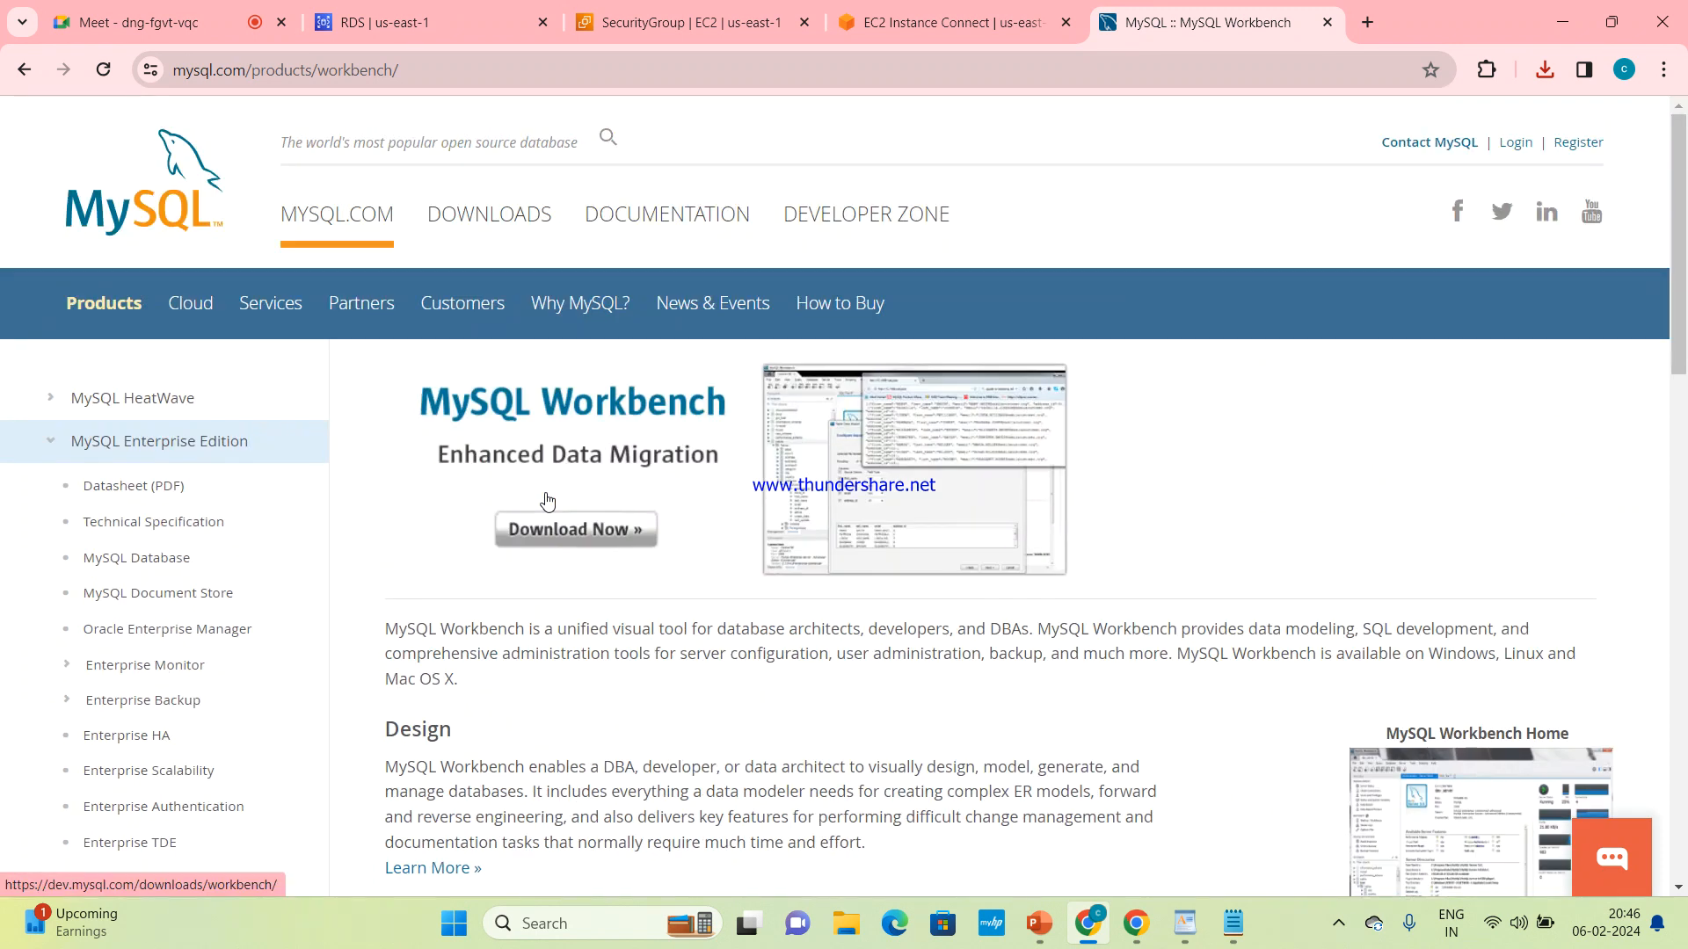
pyautogui.click(576, 530)
pyautogui.scroll(-4, 577, 536)
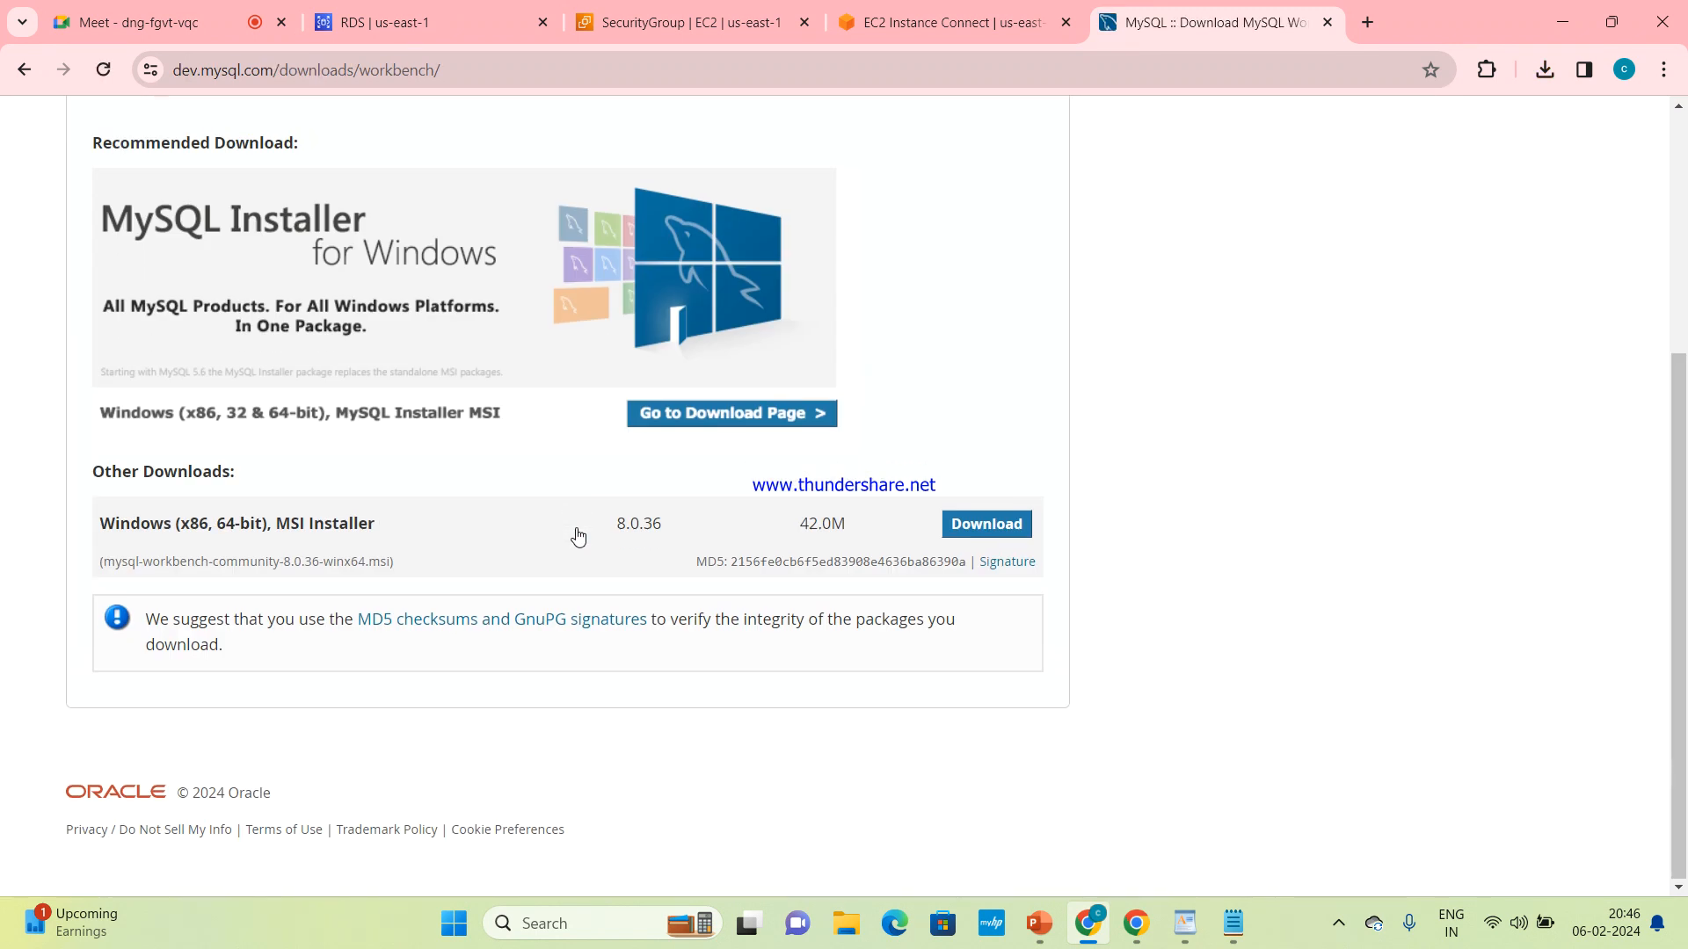
pyautogui.click(998, 525)
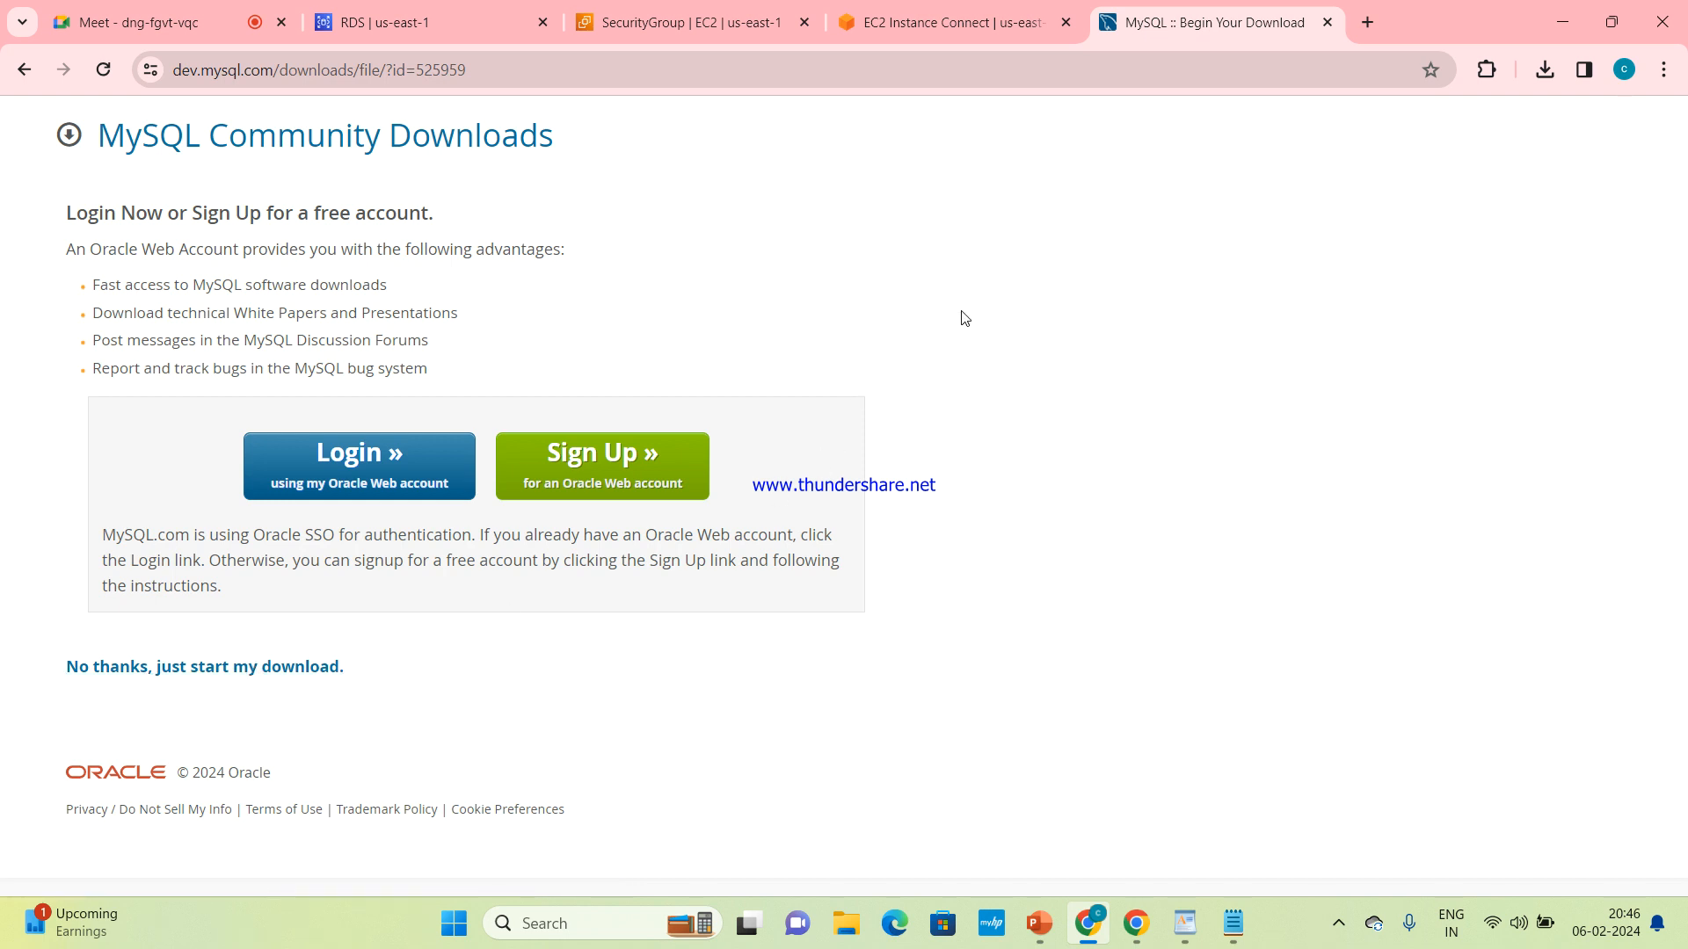
pyautogui.click(29, 70)
pyautogui.click(29, 70)
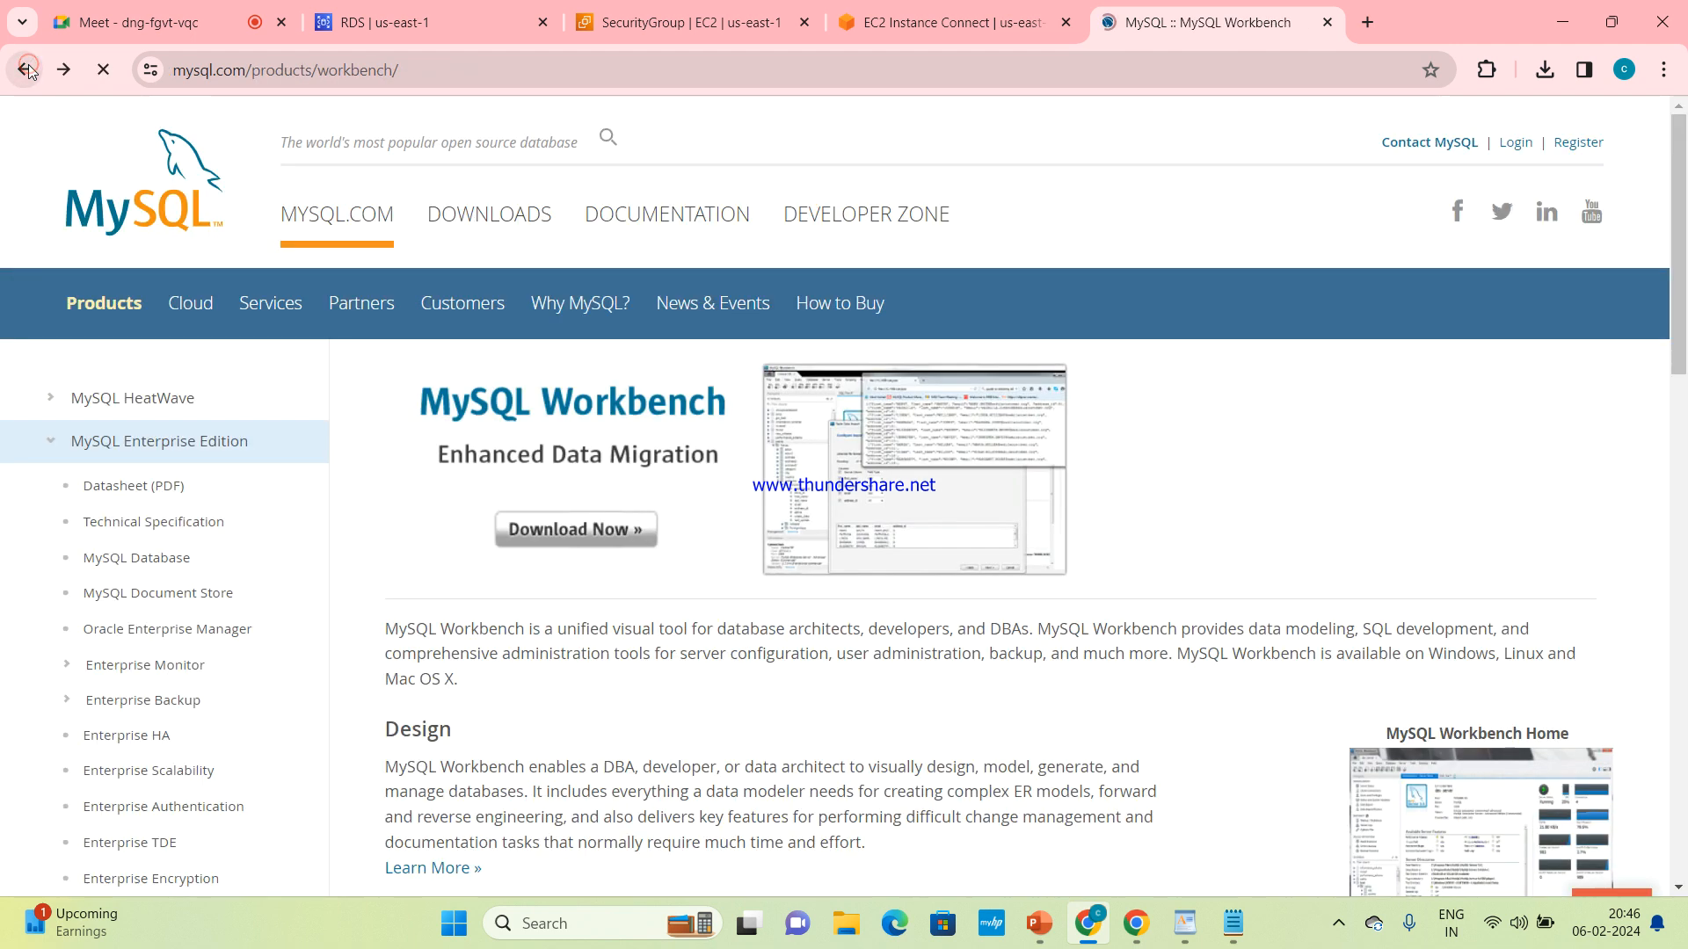
pyautogui.click(29, 70)
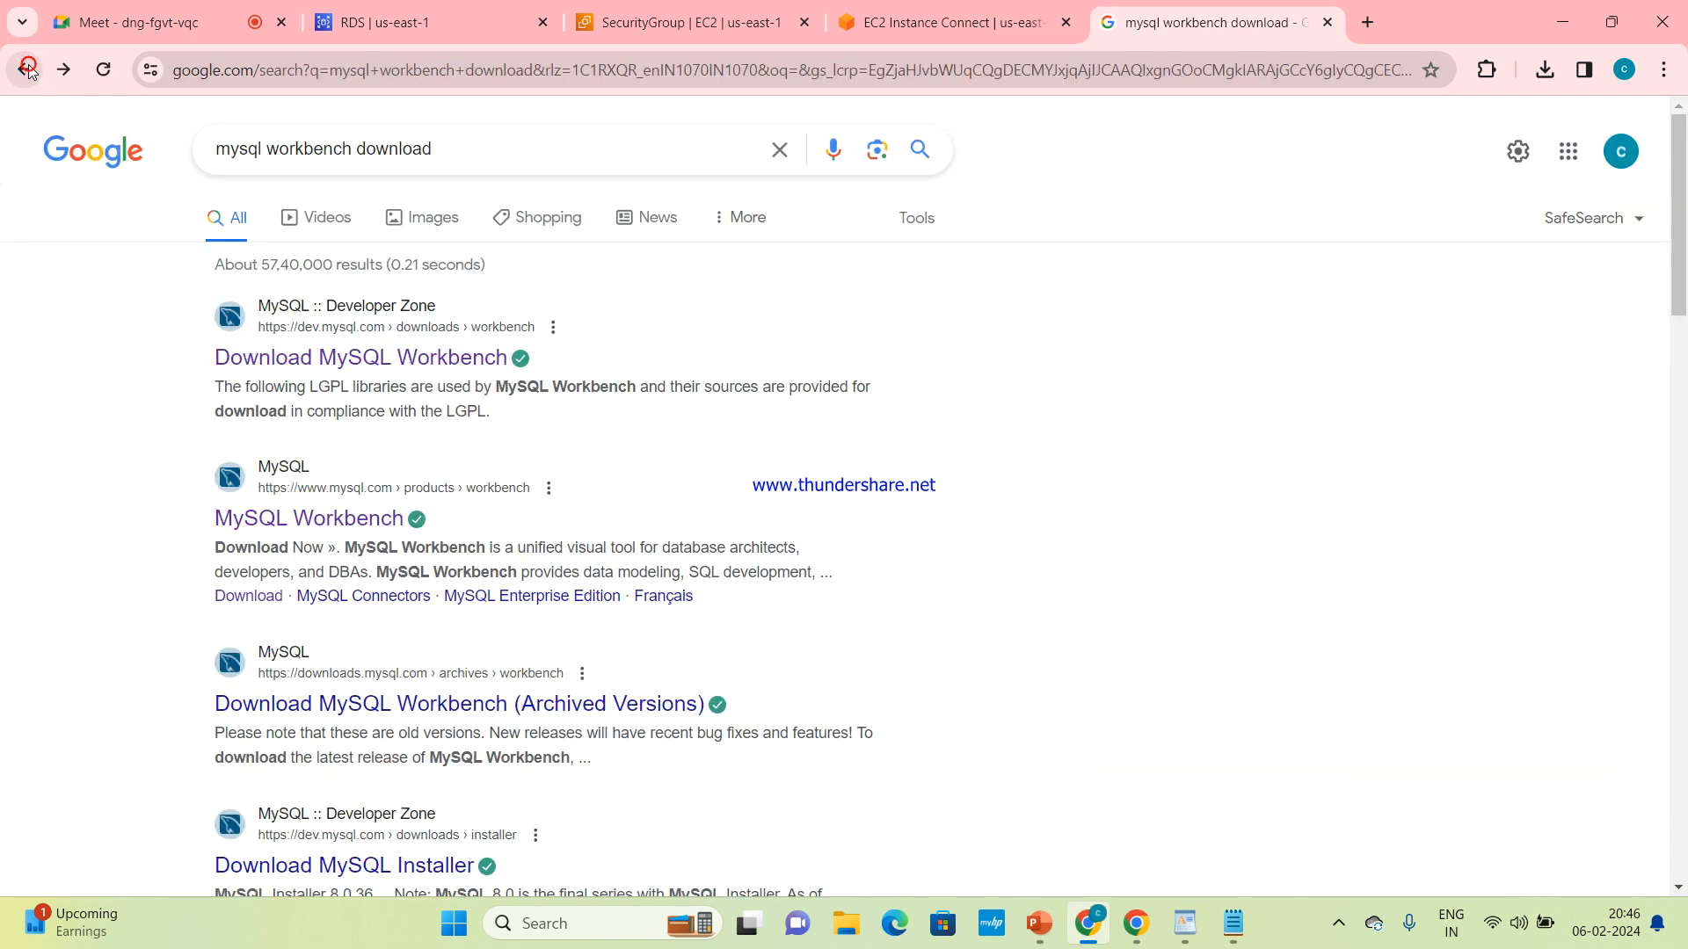
pyautogui.click(29, 71)
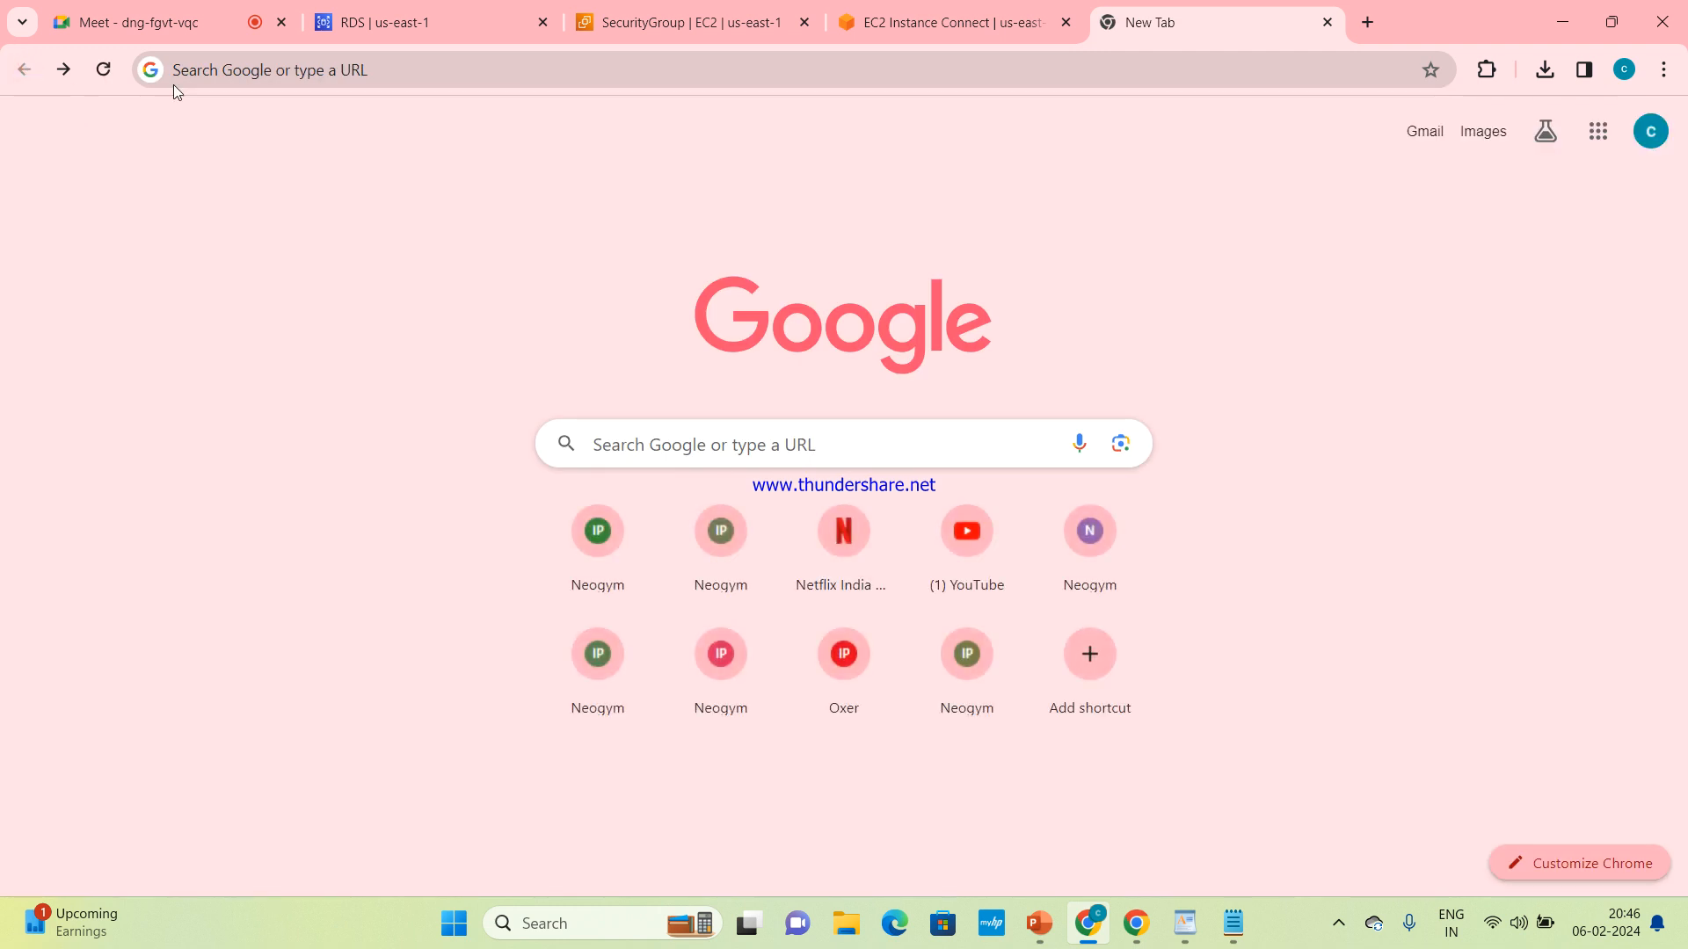
# Search for visual c++ redistributable and download the X64 installer vc_redist.x64.exe from the Microsoft Learn latest supported downloads article
pyautogui.click(625, 54)
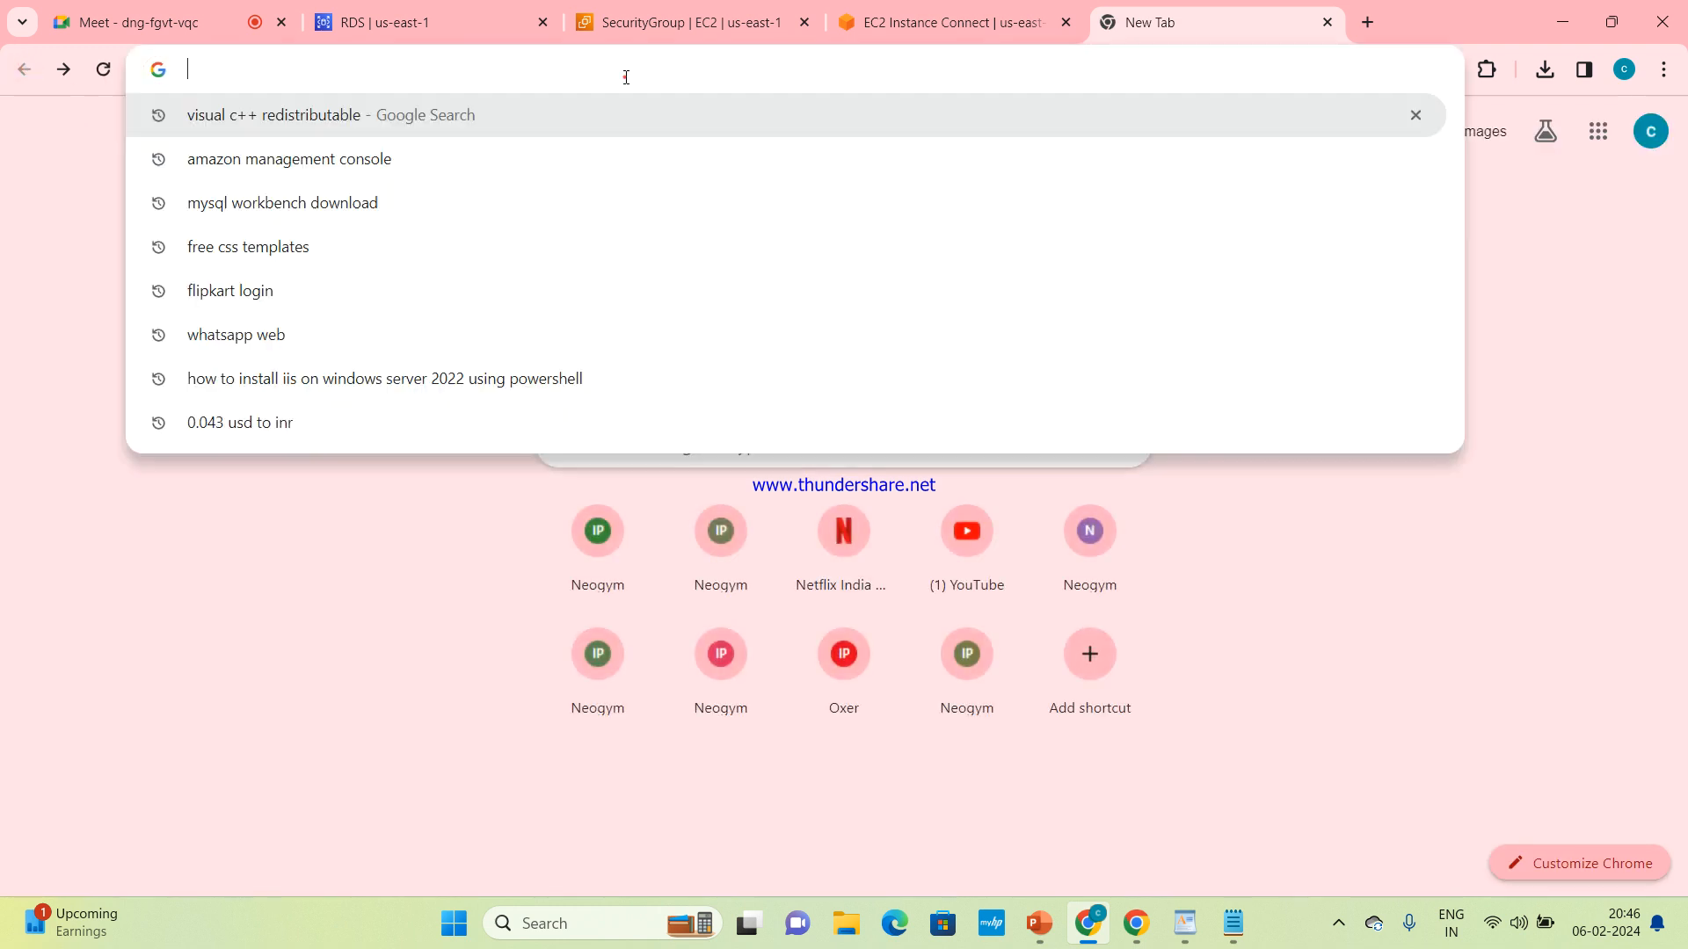
pyautogui.click(480, 120)
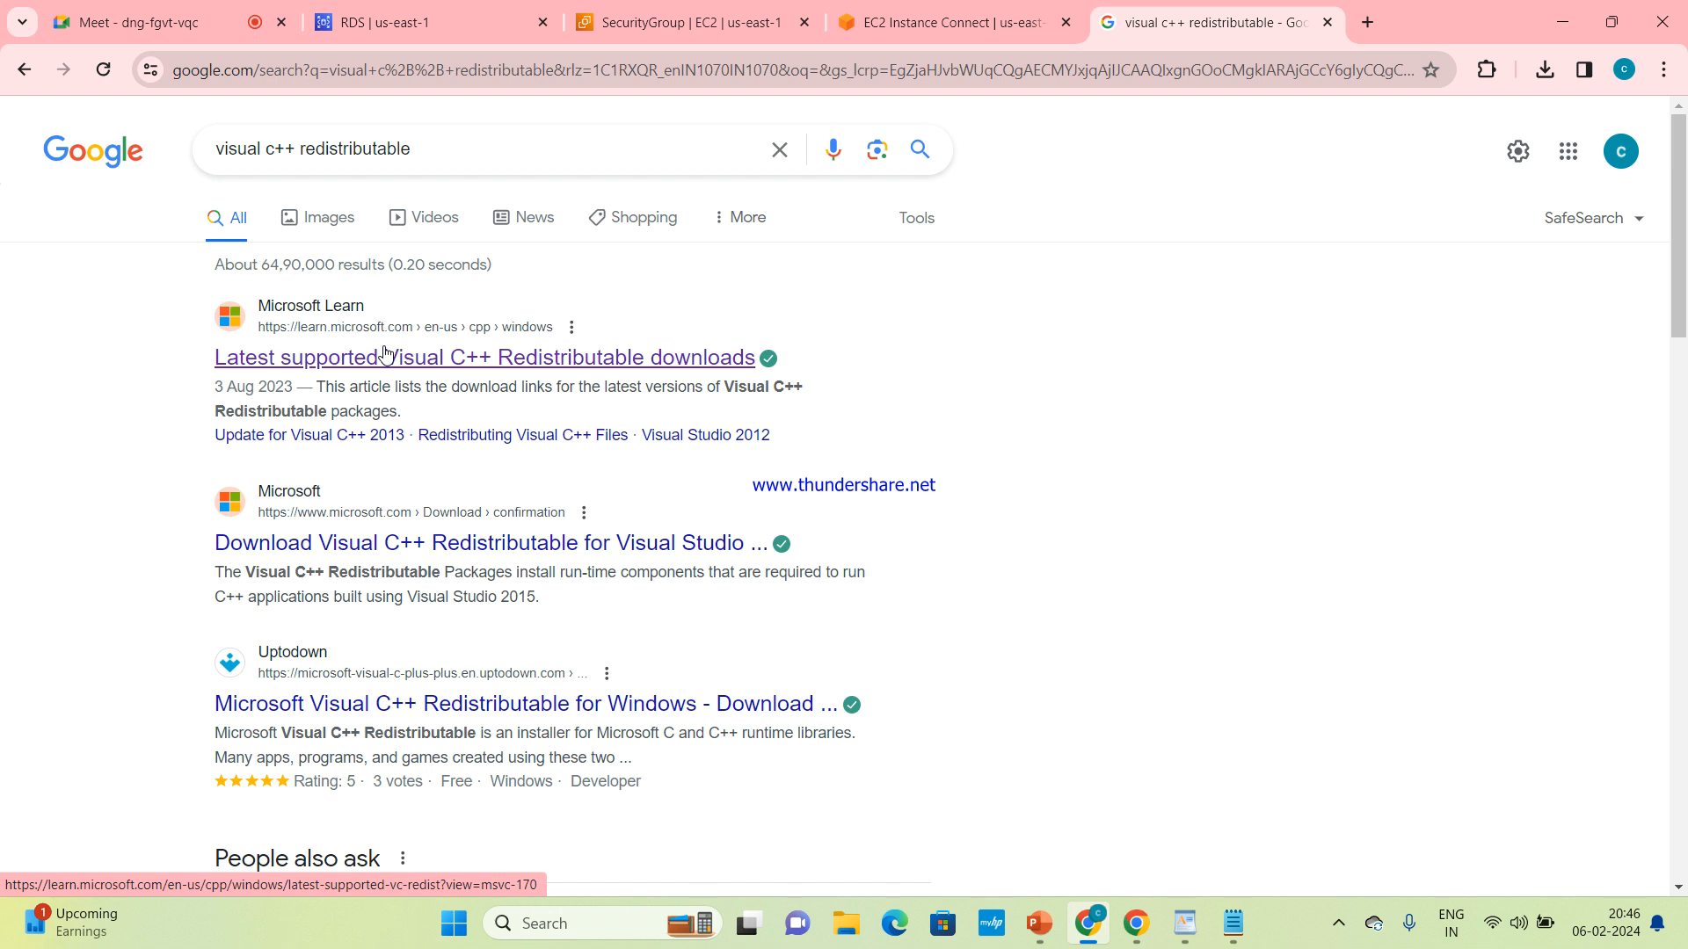
pyautogui.click(384, 352)
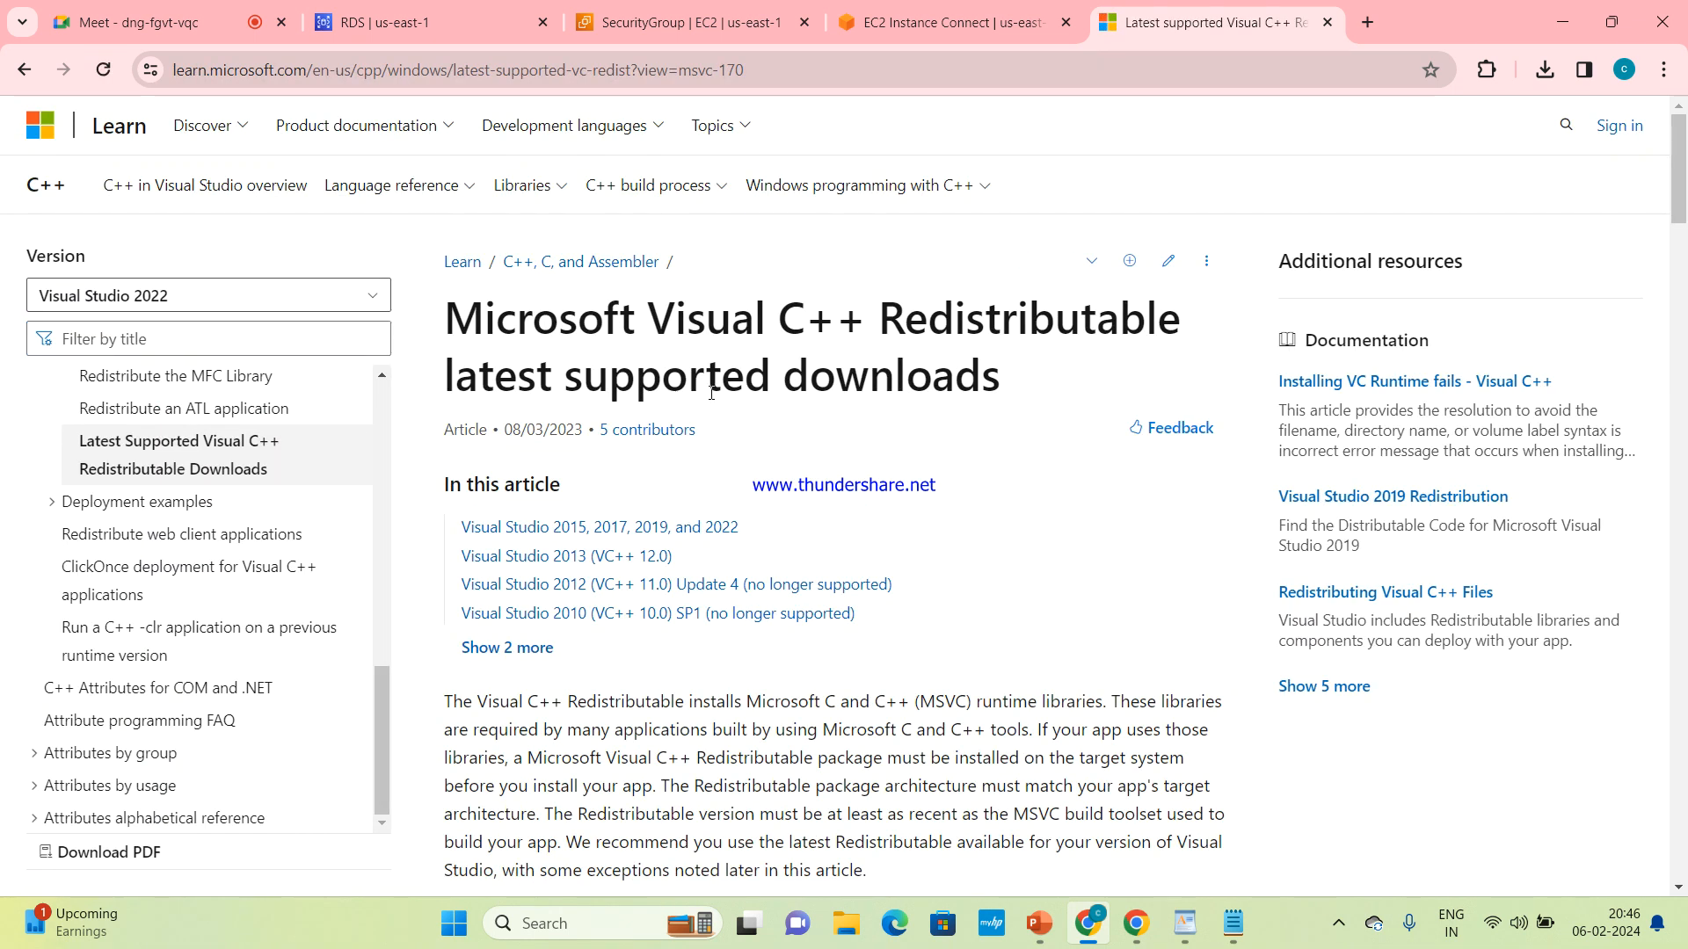
pyautogui.scroll(-1, 714, 393)
pyautogui.scroll(-10, 715, 393)
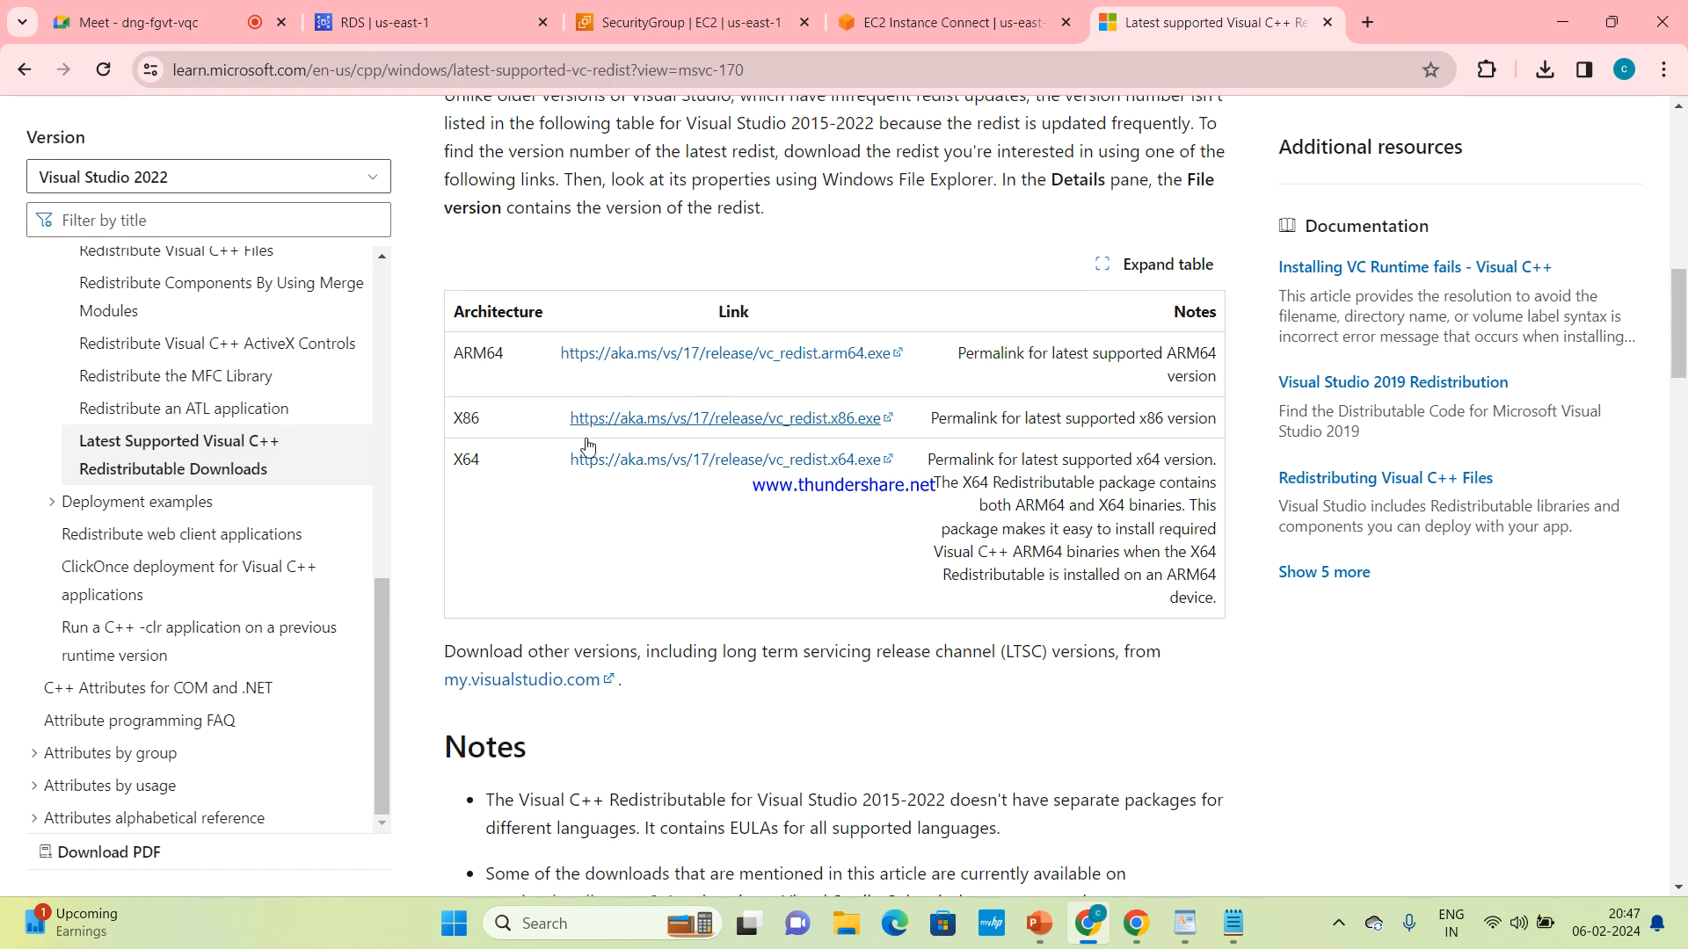
pyautogui.click(710, 471)
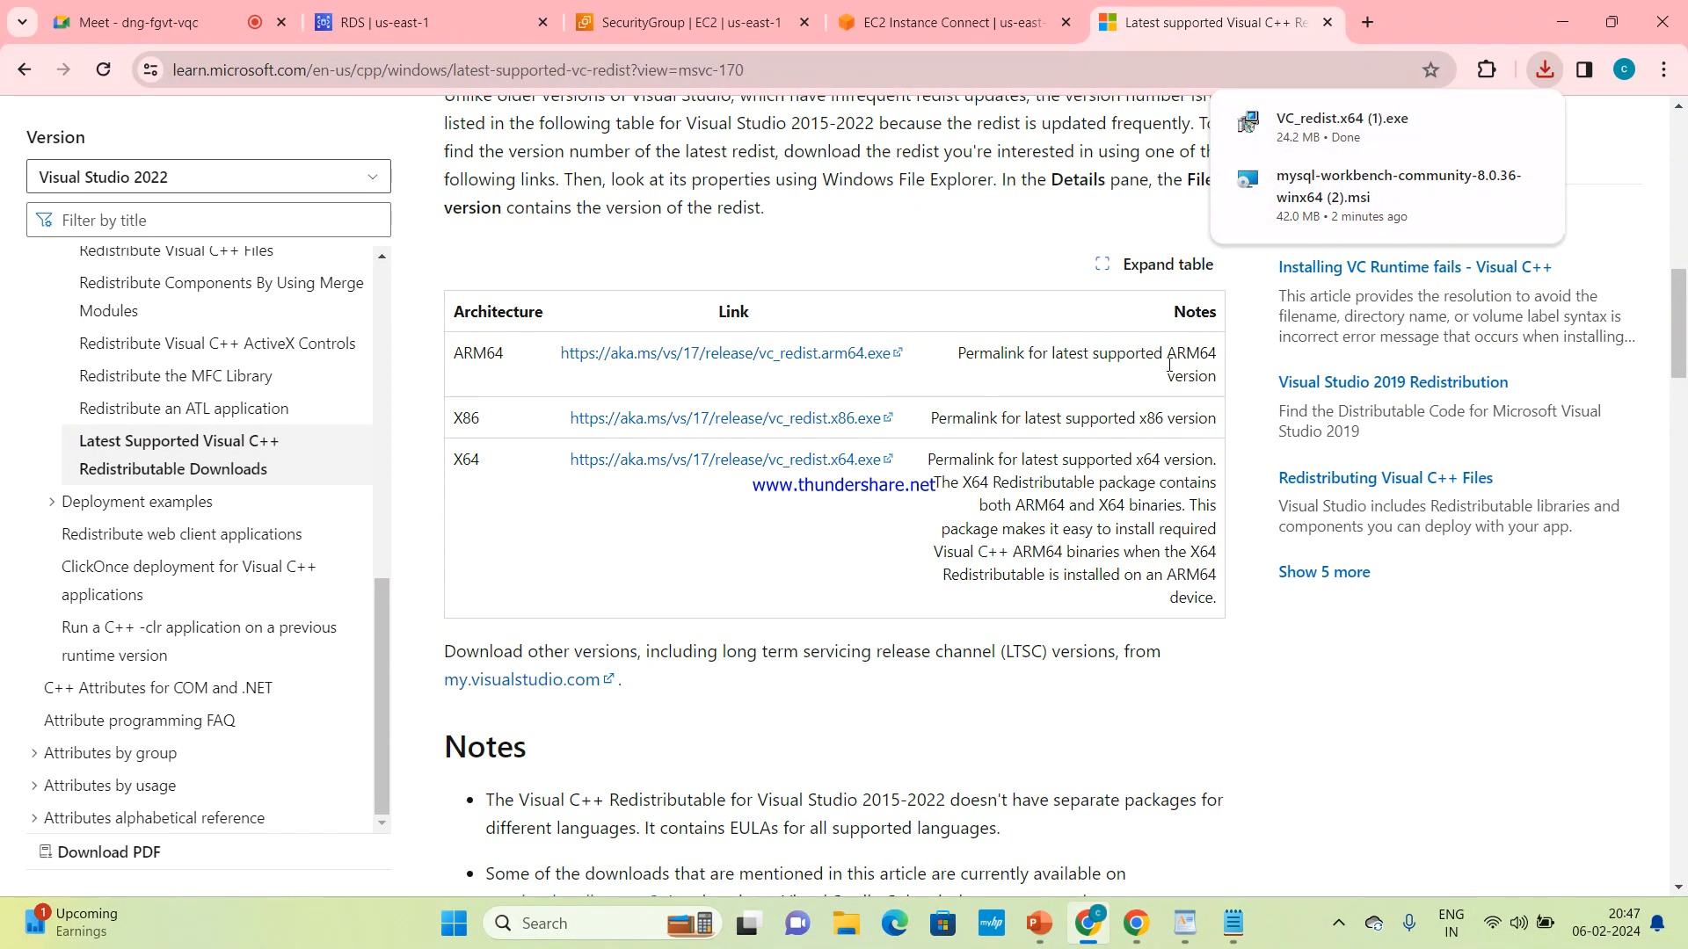
# Launch MySQL Workbench 8.0 CE and open the setup for a new MySQL connection
pyautogui.scroll(3, 1171, 370)
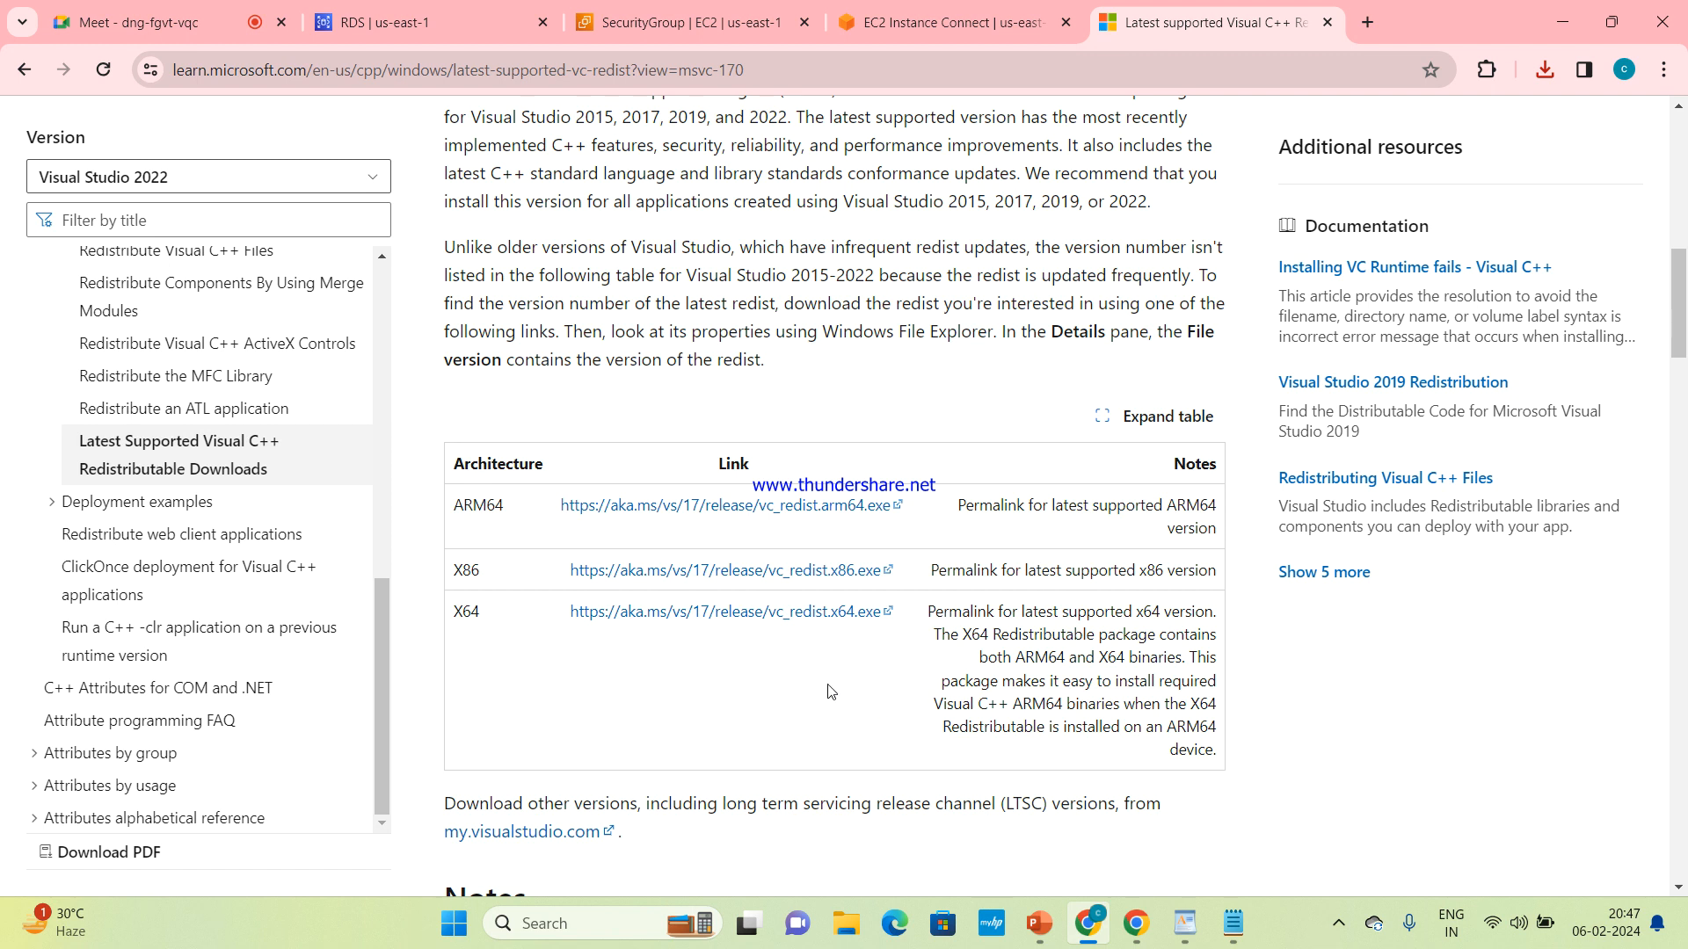
pyautogui.scroll(2, 830, 691)
pyautogui.scroll(-1, 831, 692)
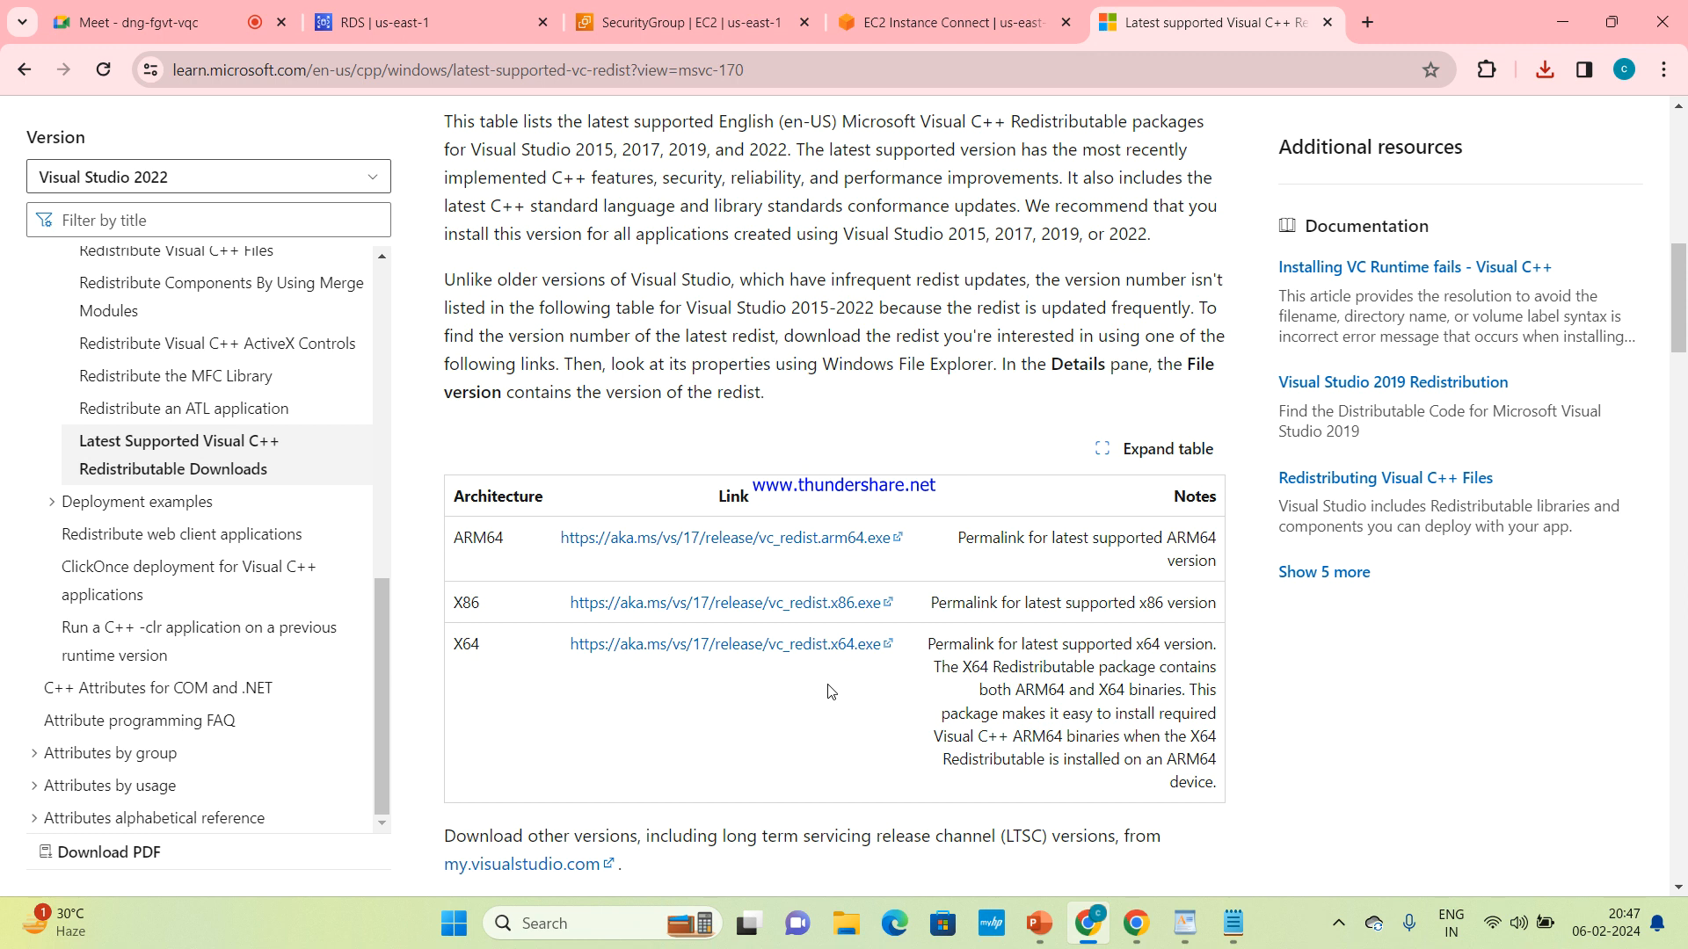
pyautogui.click(556, 913)
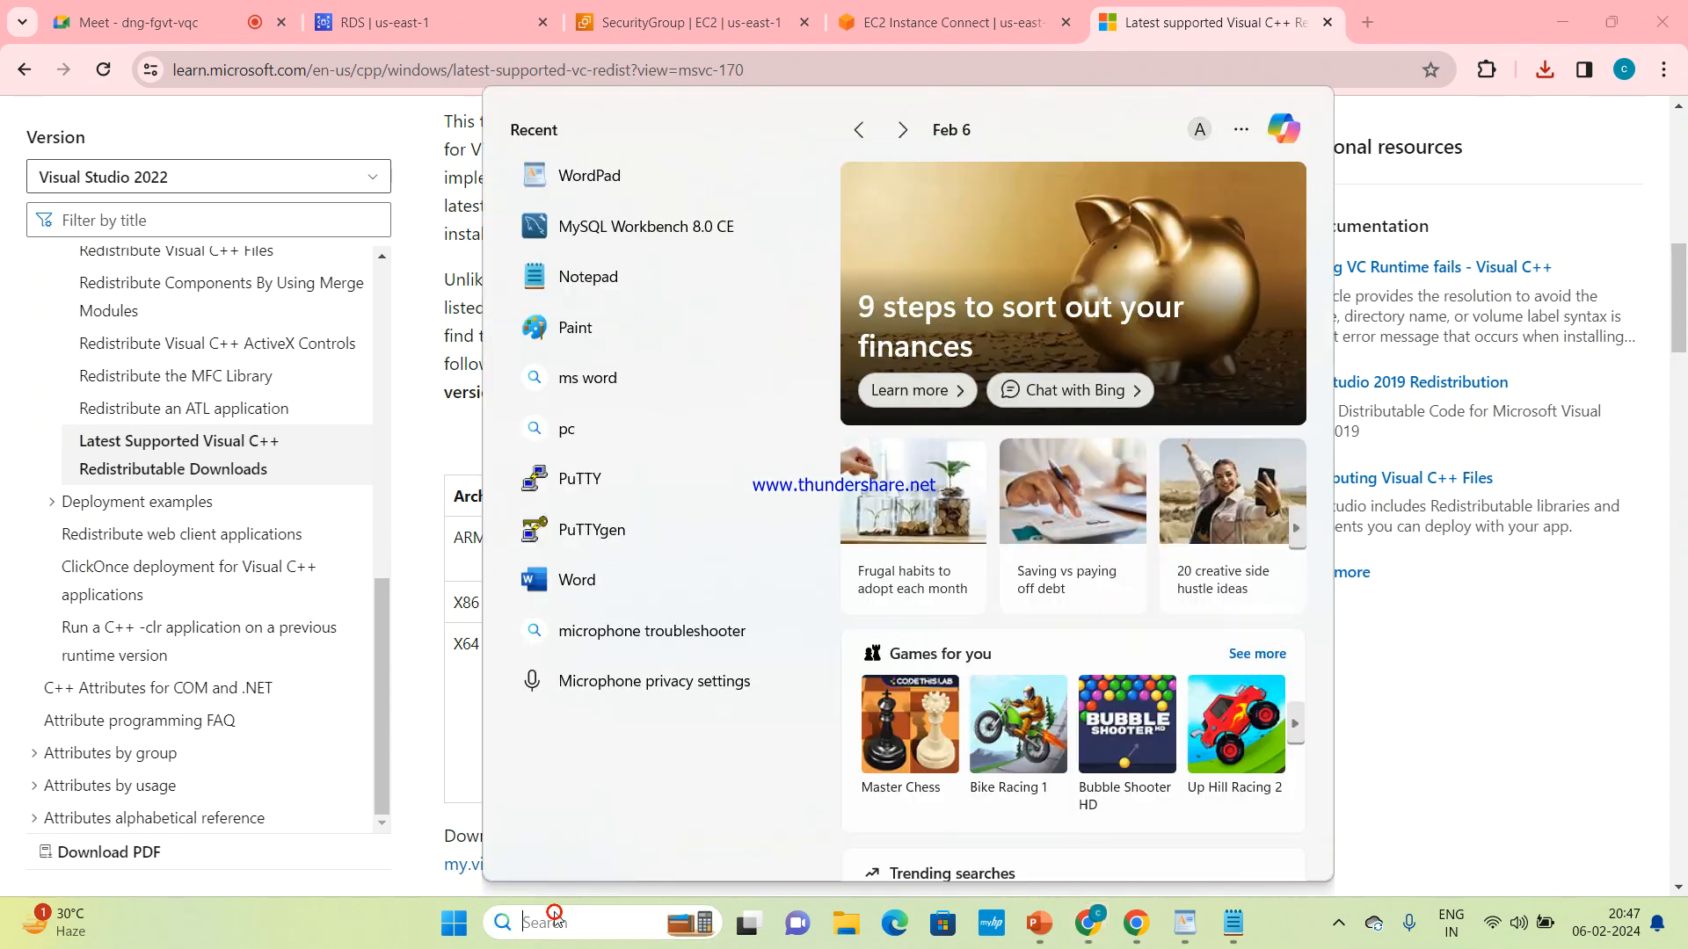
pyautogui.click(686, 225)
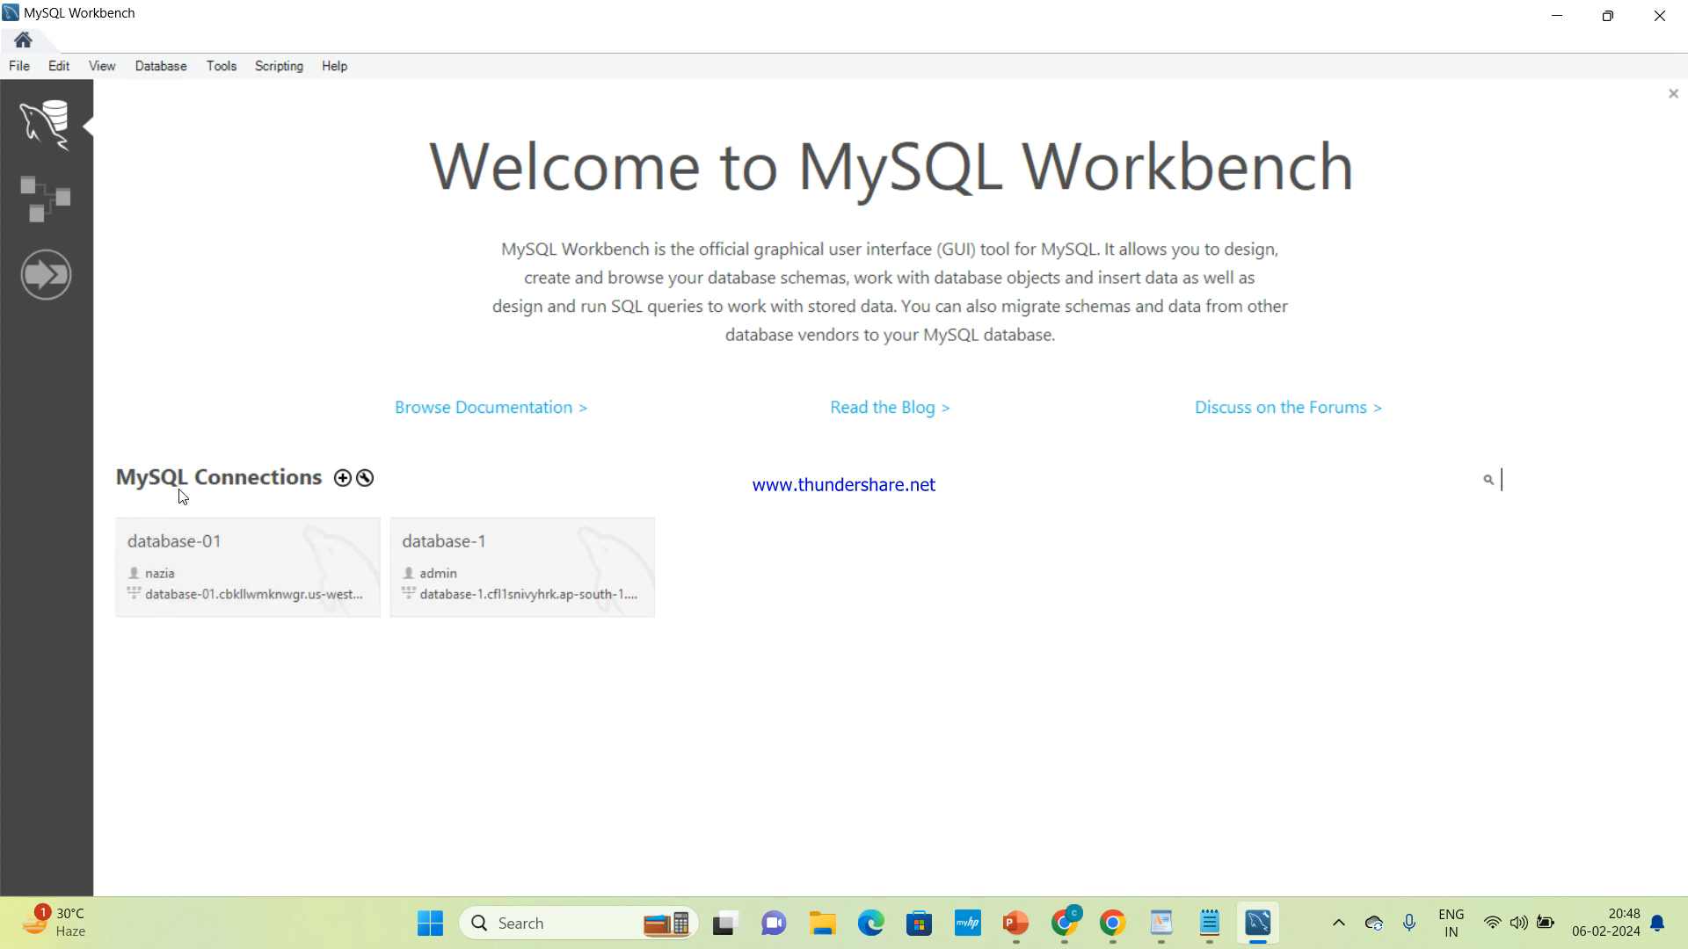
pyautogui.click(343, 479)
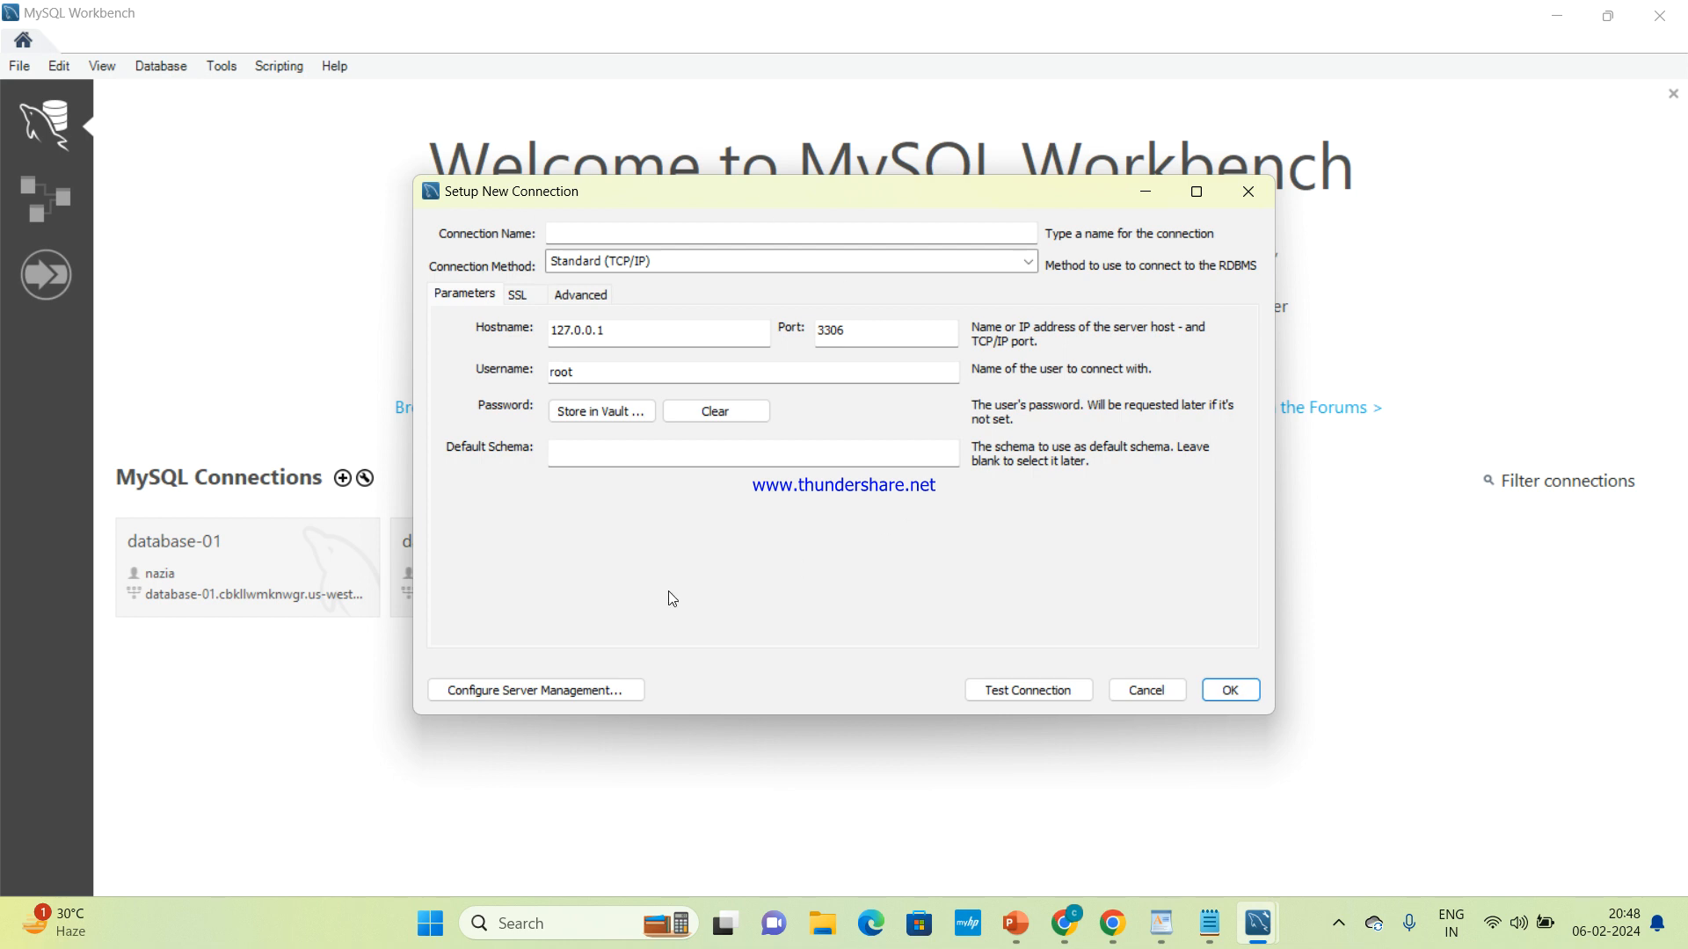
# Copy the DB instance name from the RDS console in Chrome and set it as the new Workbench connection's name, mydbinstance
pyautogui.click(631, 232)
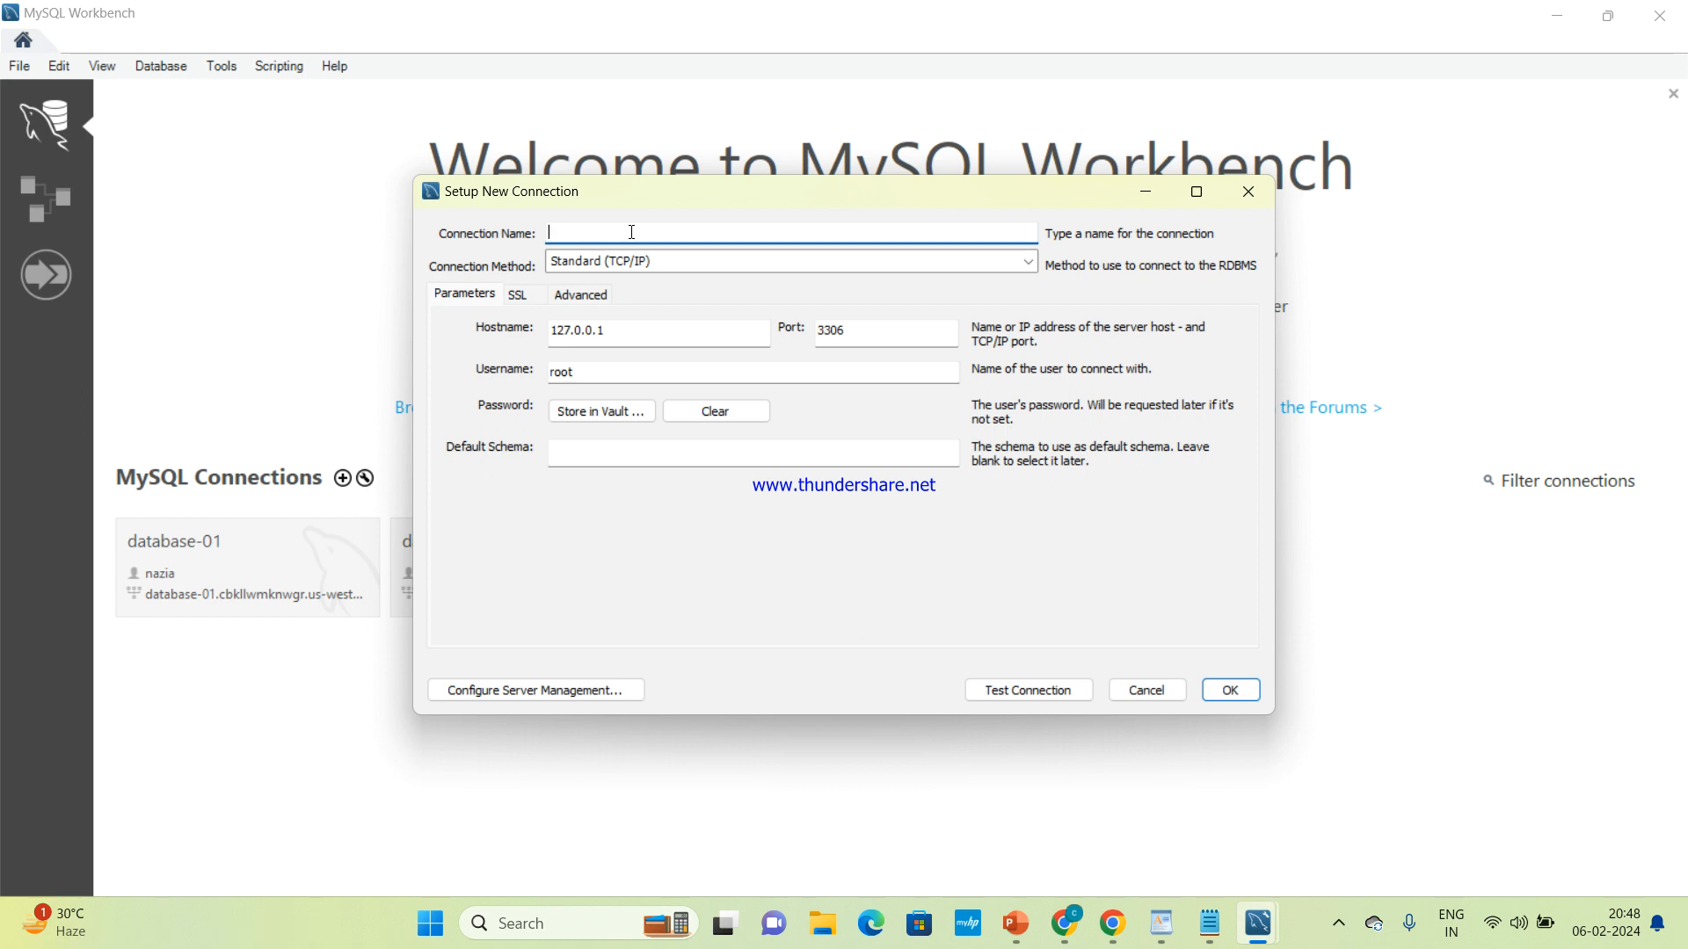
pyautogui.moveTo(1199, 937)
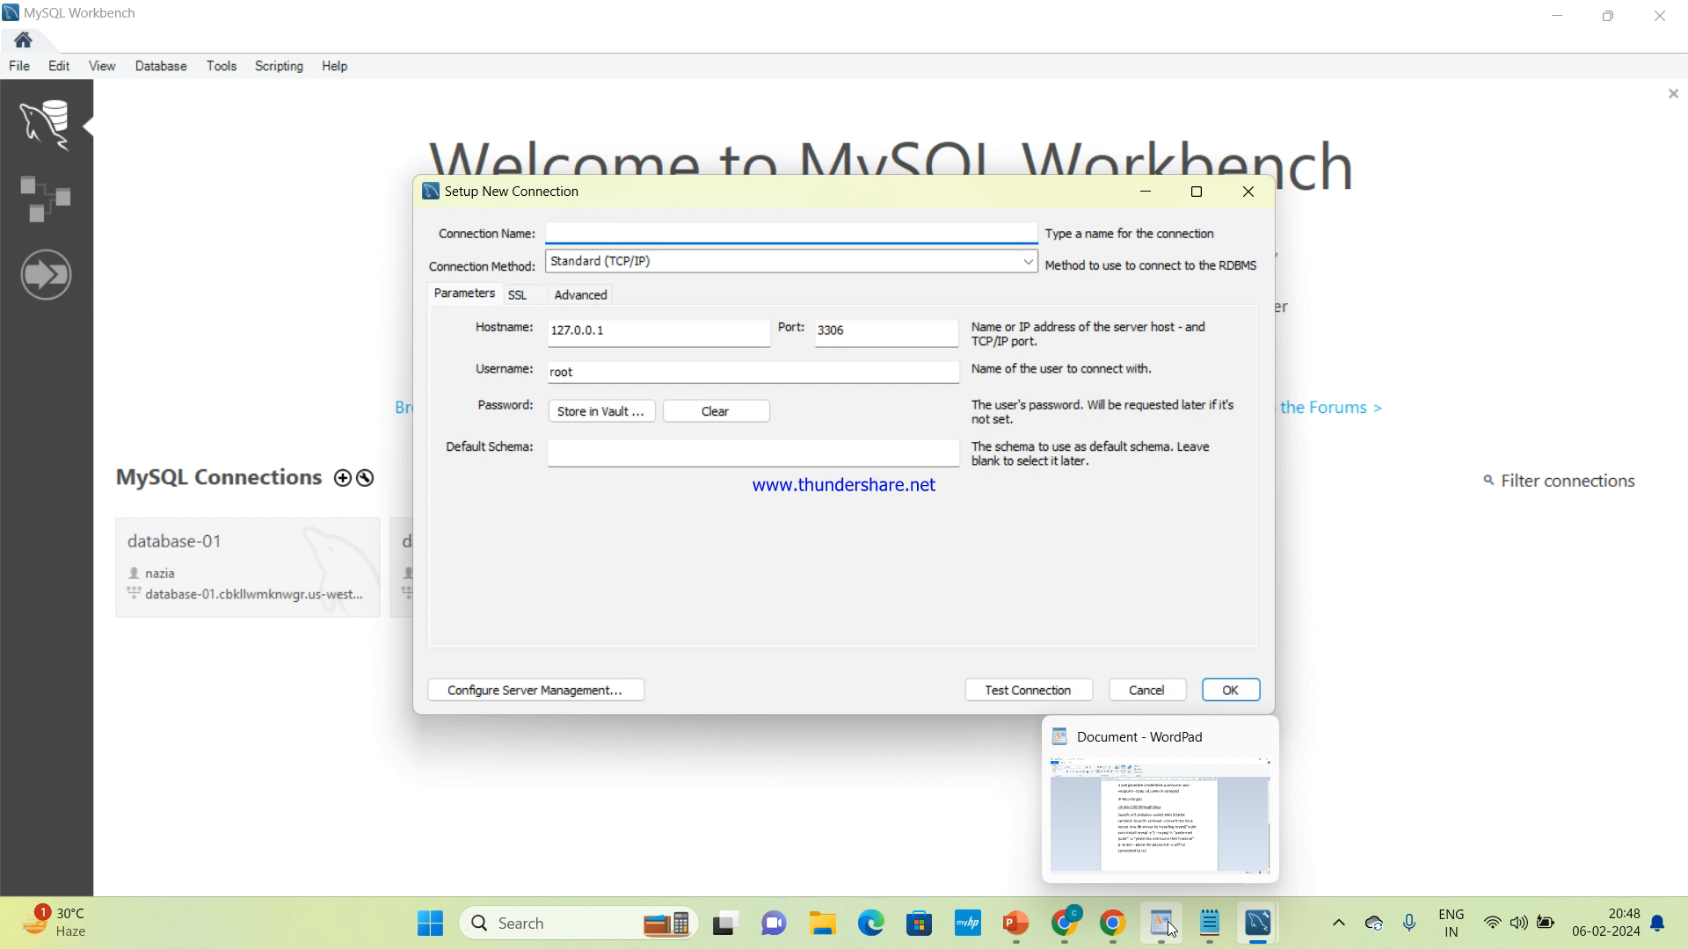
pyautogui.click(1052, 852)
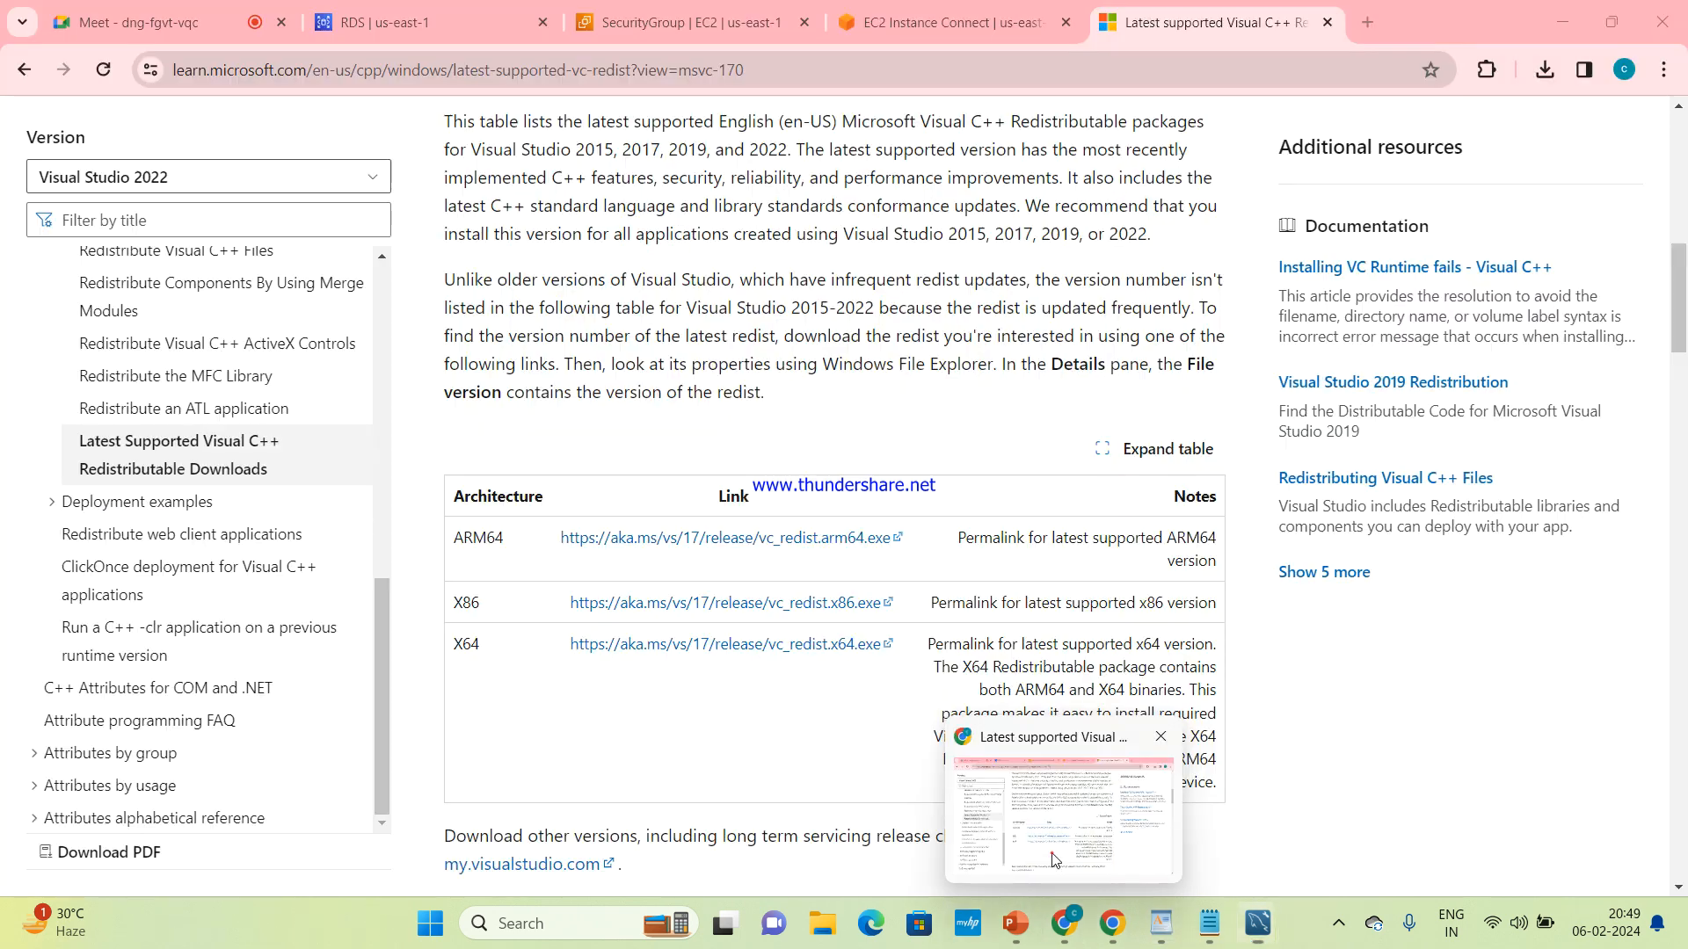
pyautogui.click(440, 13)
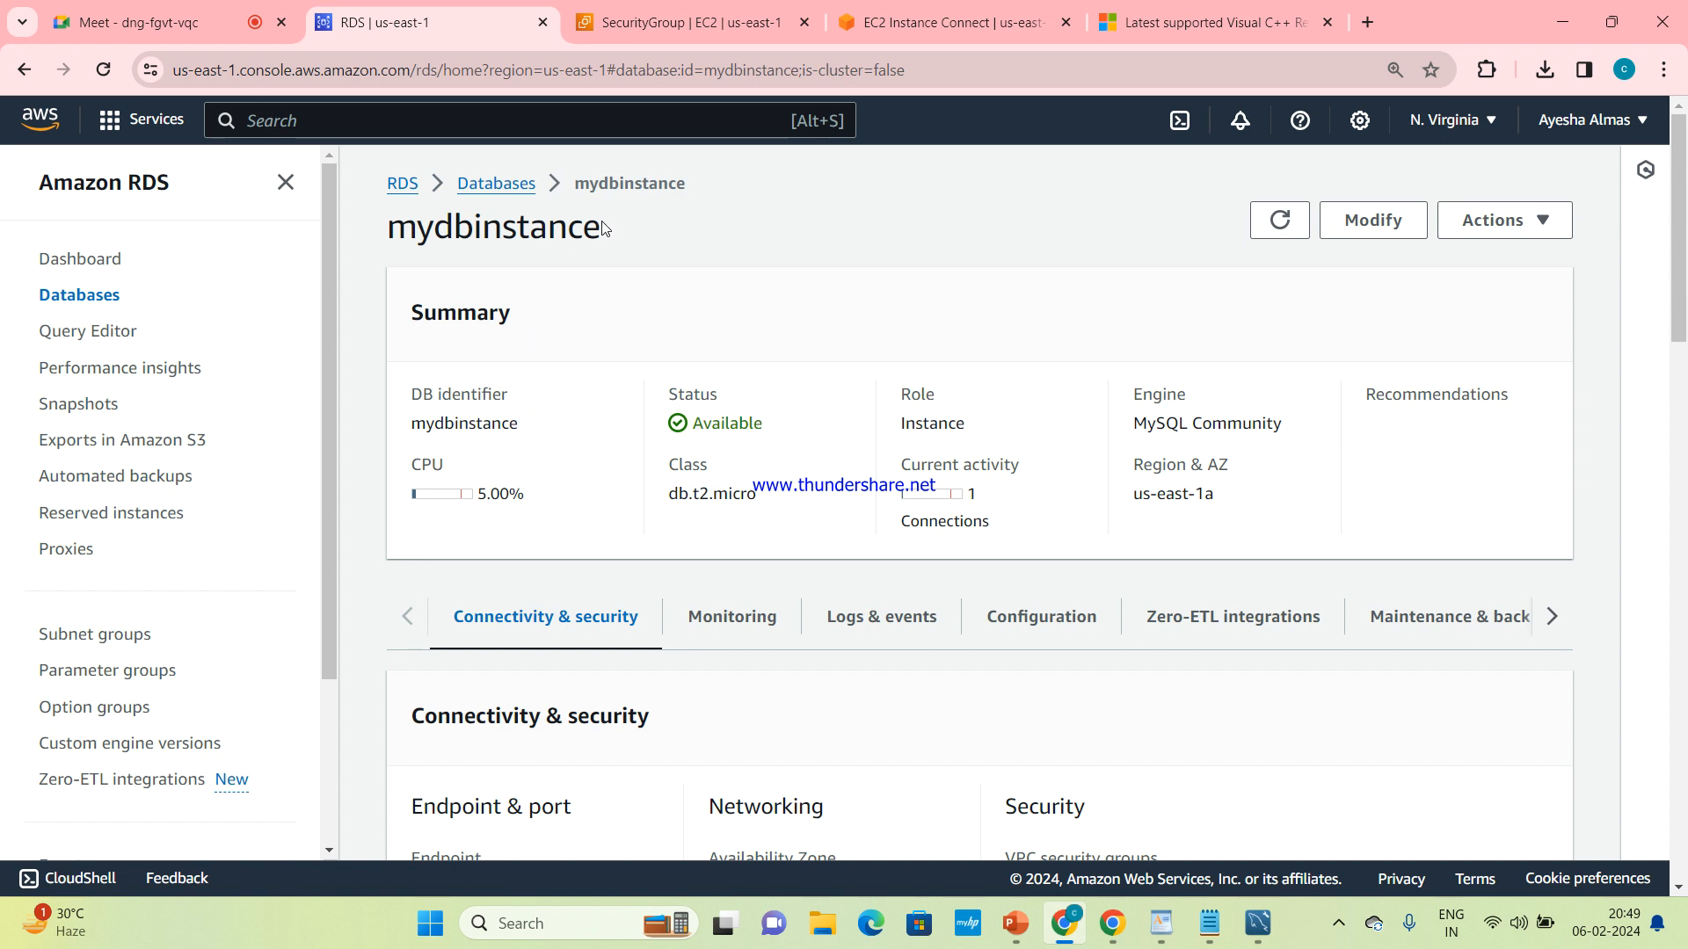
pyautogui.moveTo(602, 226); pyautogui.dragTo(398, 237)
pyautogui.hotkey('ctrl', 'c')
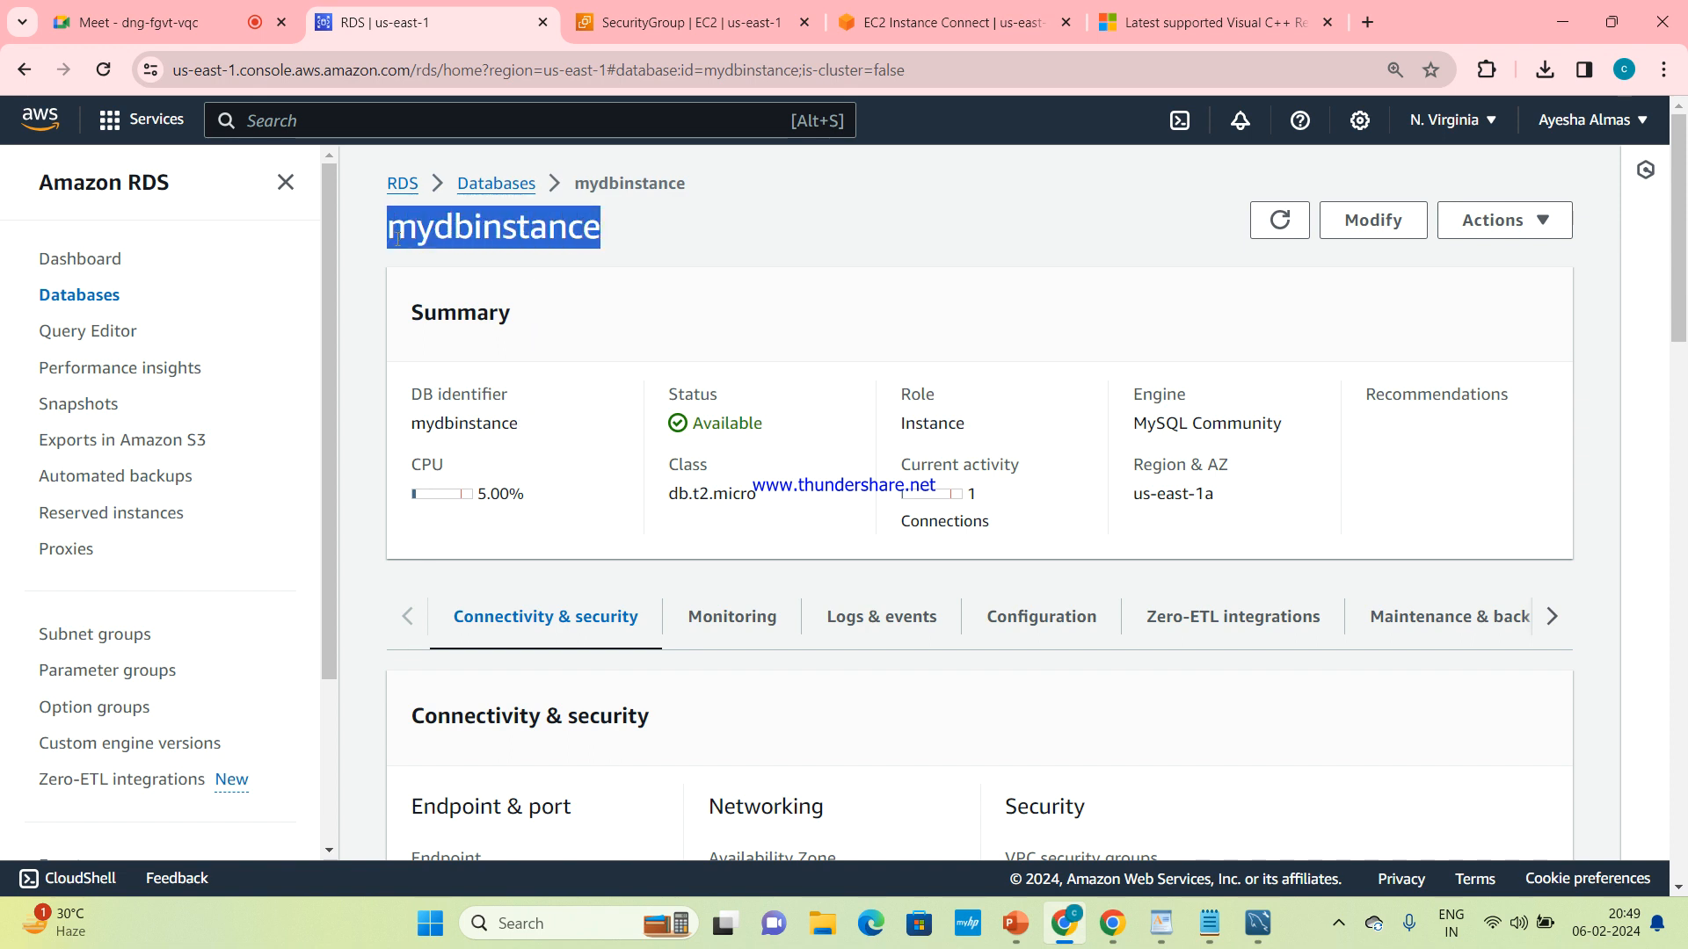
pyautogui.click(397, 237)
pyautogui.moveTo(1258, 923)
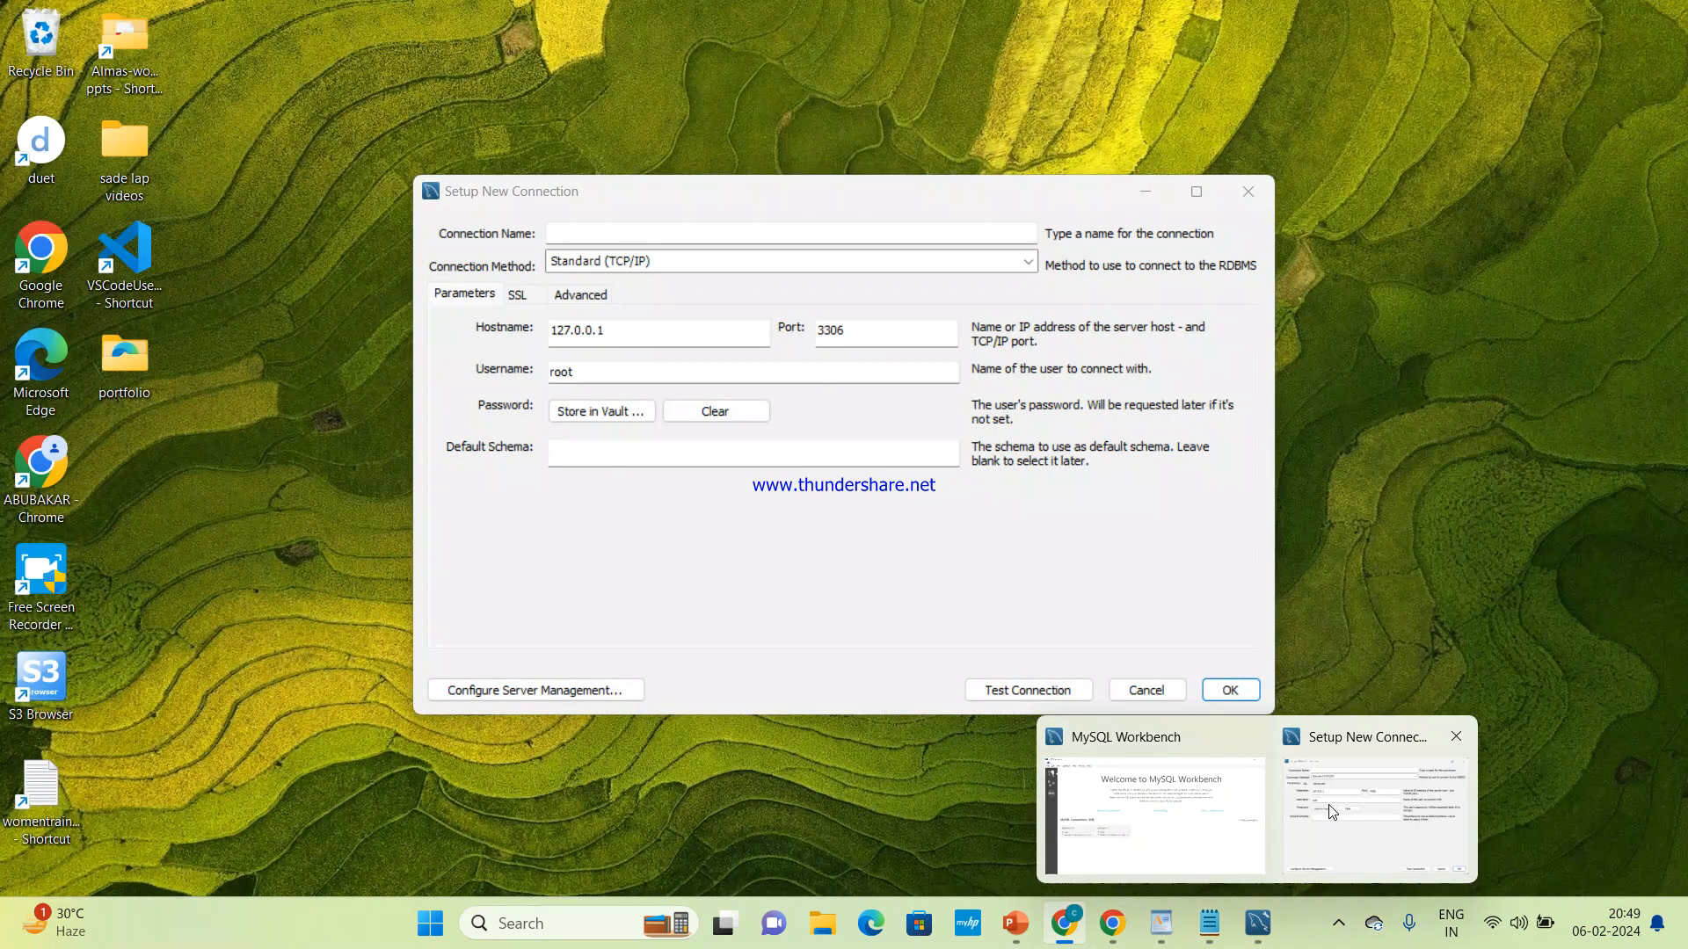
pyautogui.click(1330, 803)
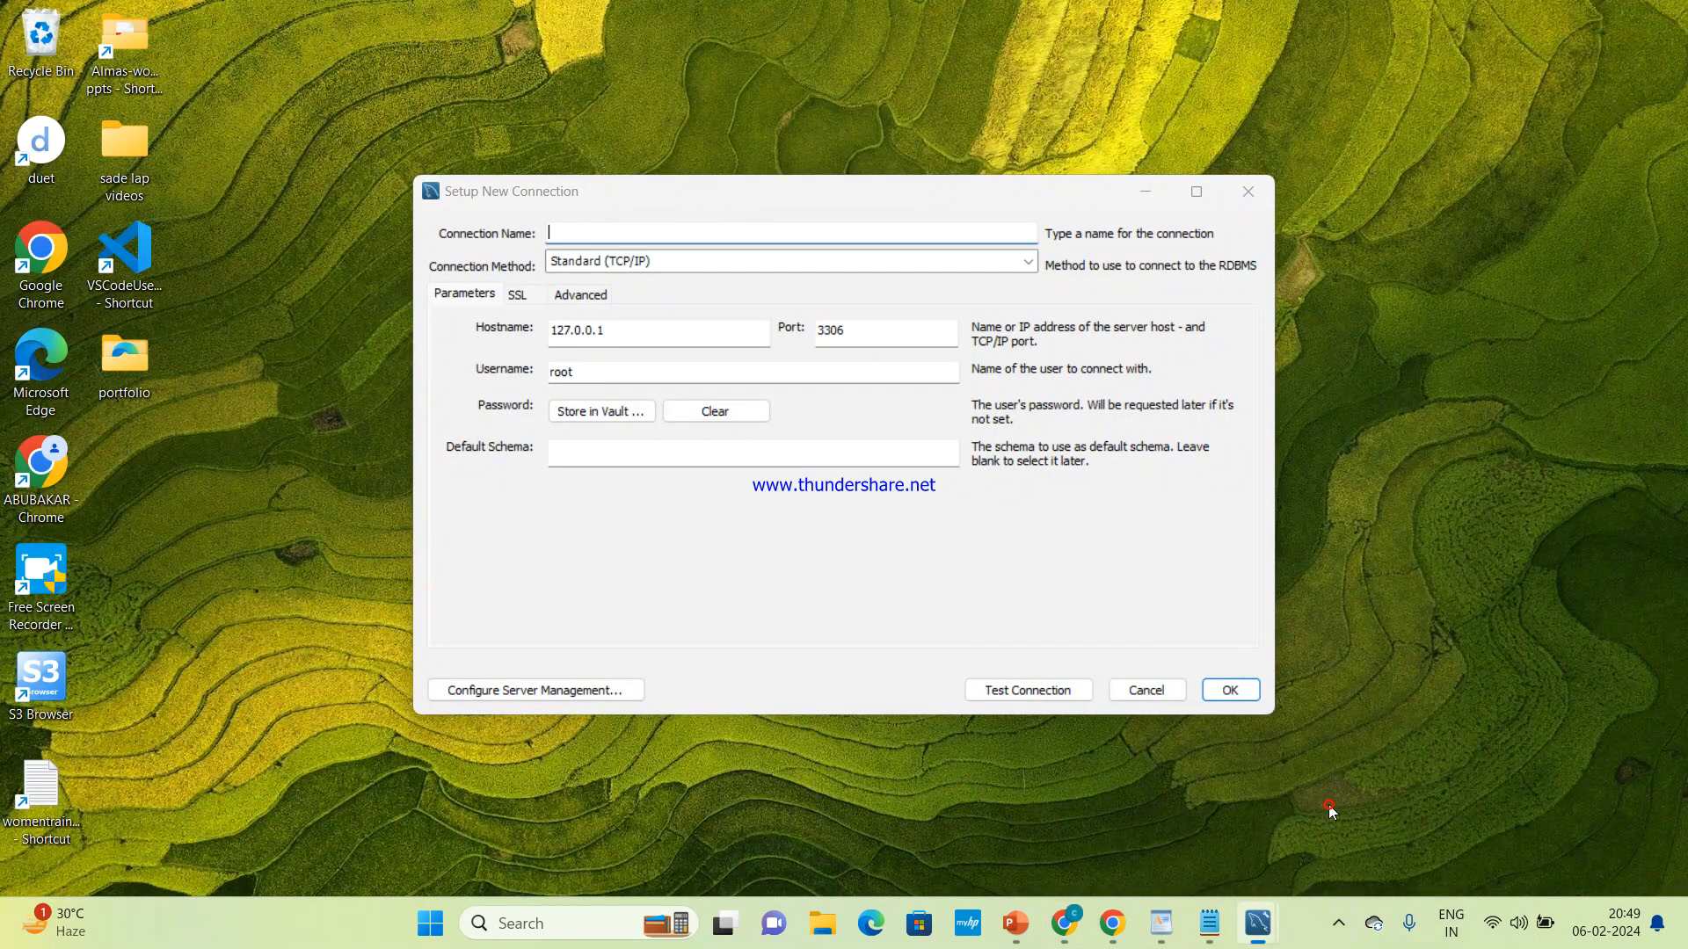
pyautogui.hotkey('ctrl', 'v')
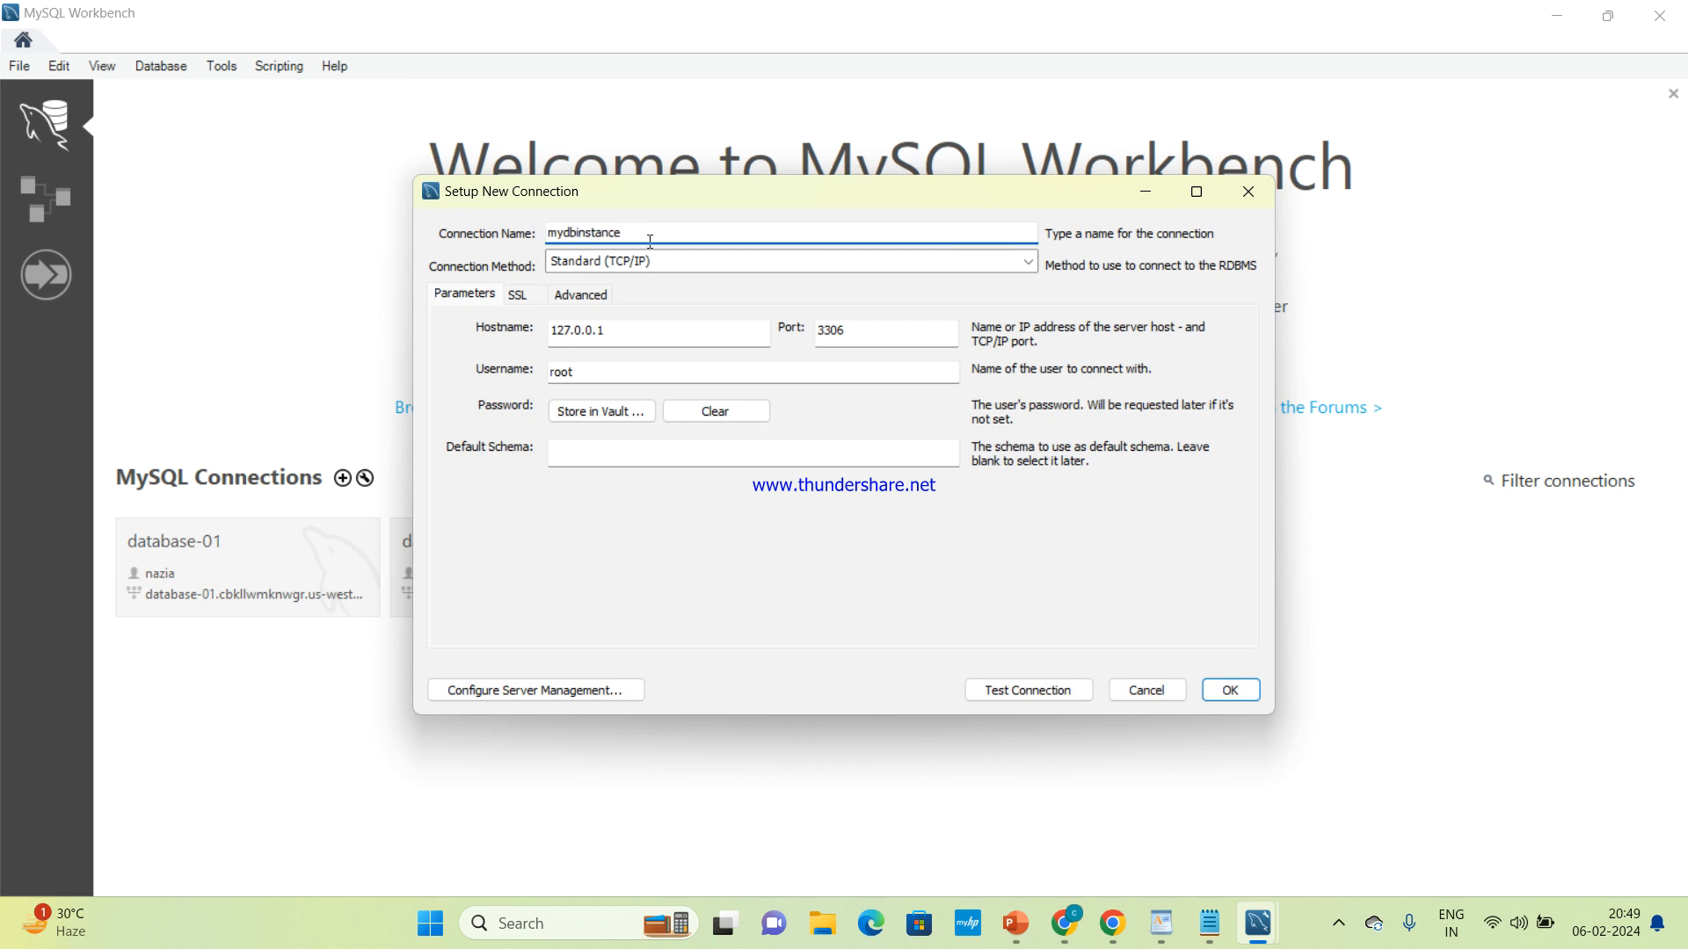
# Replace the connection's hostname with the endpoint copied from the Notepad notes, mydbinstance.cmwdiij80so3.us-east-1.rds.amazonaws.com
pyautogui.click(639, 334)
pyautogui.press('BackSpace')
pyautogui.press('BackSpace')
pyautogui.press('BackSpace')
pyautogui.press('BackSpace')
pyautogui.press('BackSpace')
pyautogui.press('BackSpace')
pyautogui.press('BackSpace')
pyautogui.press('BackSpace')
pyautogui.press('BackSpace')
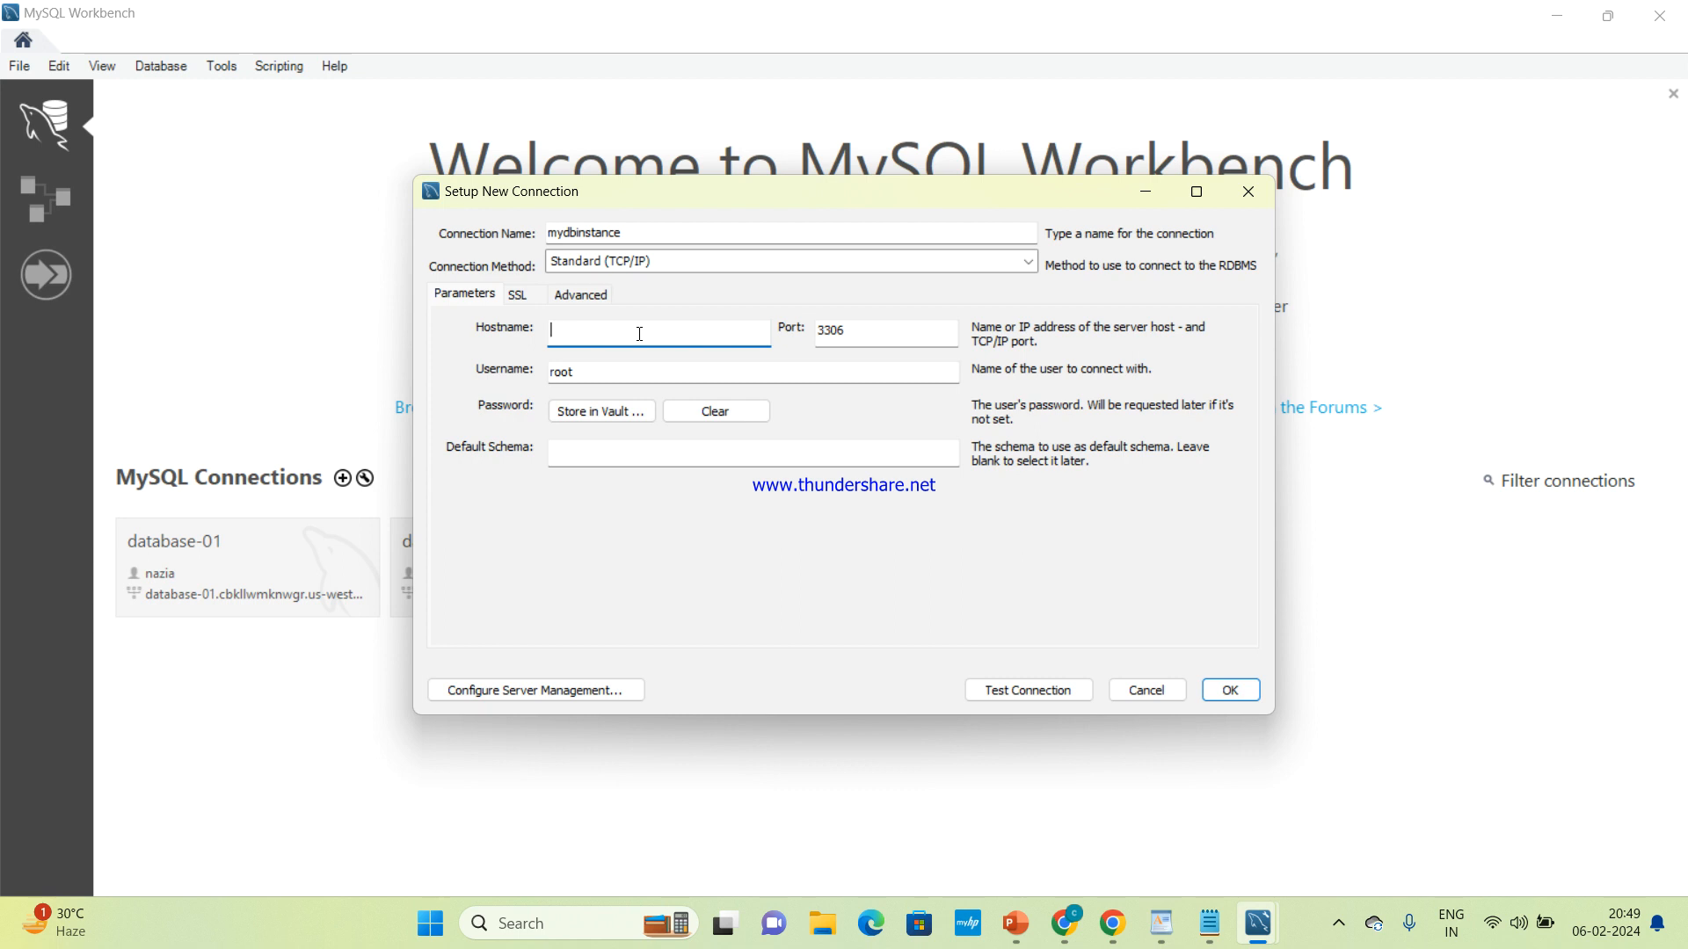
pyautogui.moveTo(1164, 927)
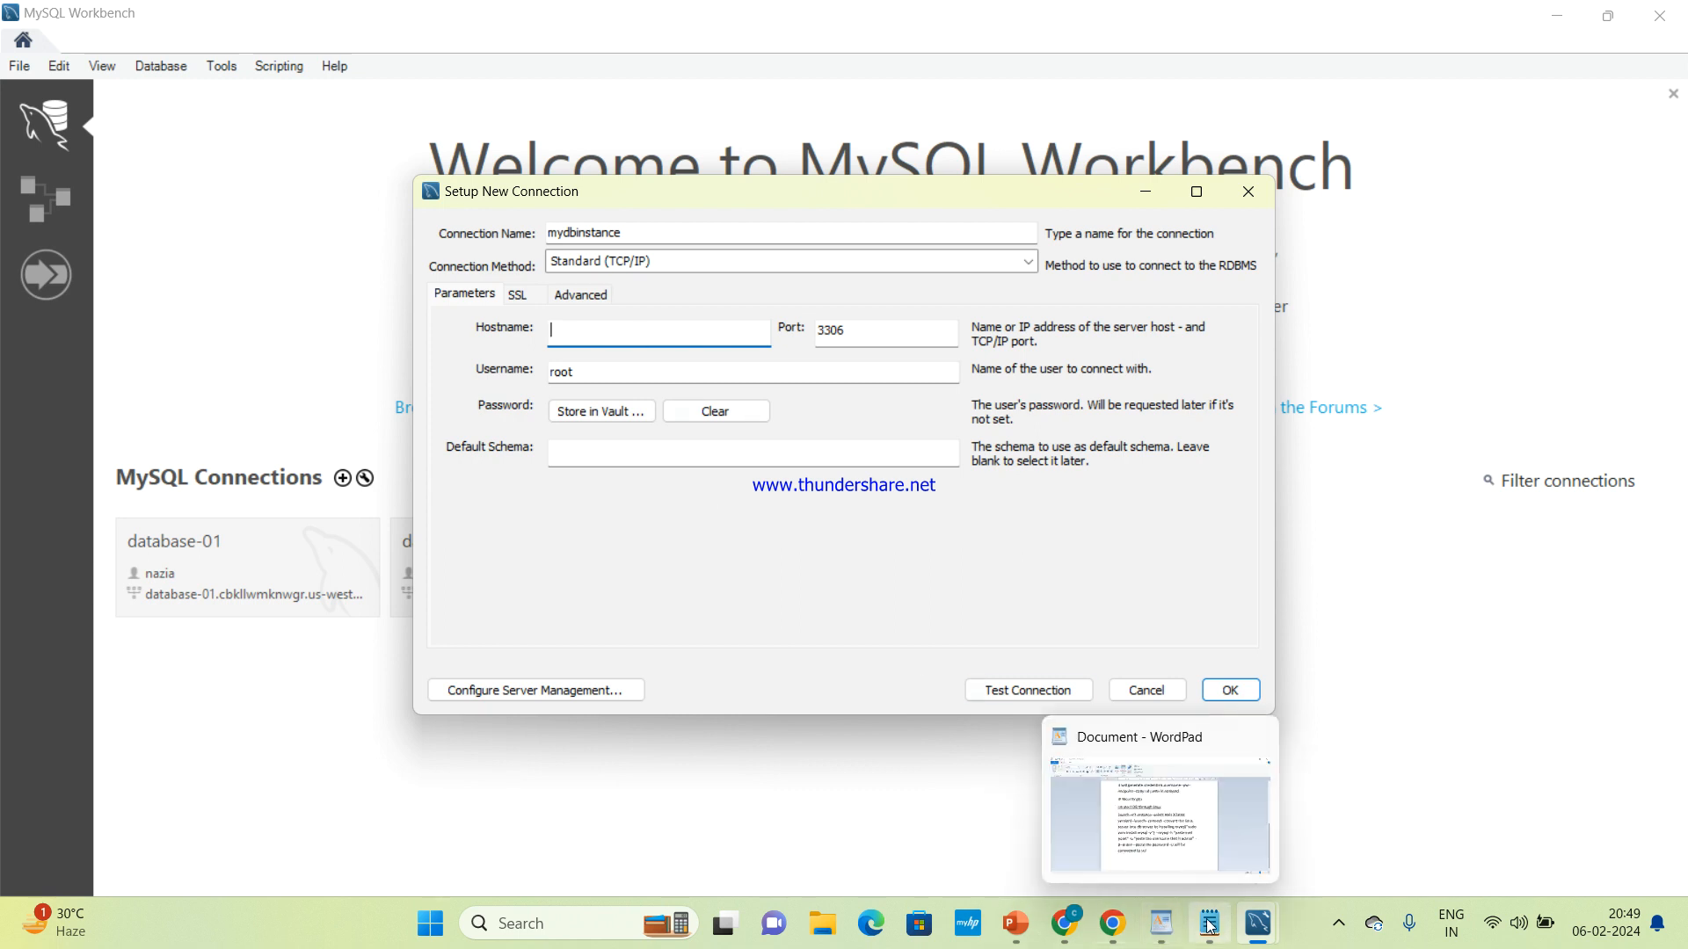
pyautogui.click(1228, 845)
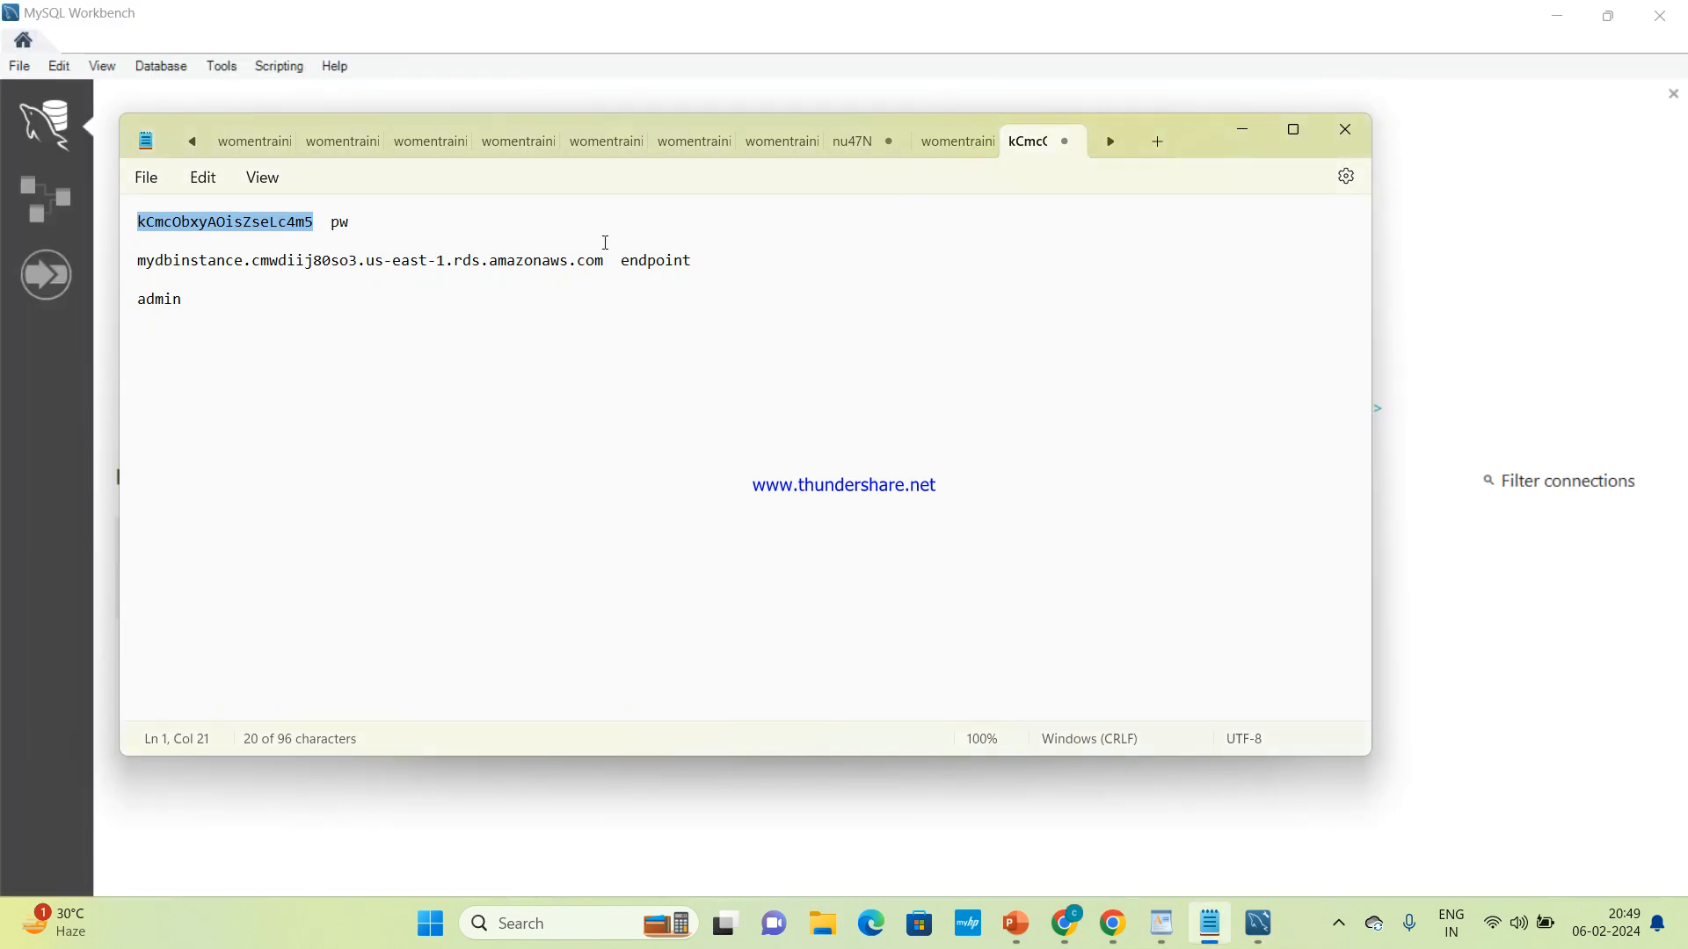
pyautogui.moveTo(604, 260); pyautogui.dragTo(138, 260)
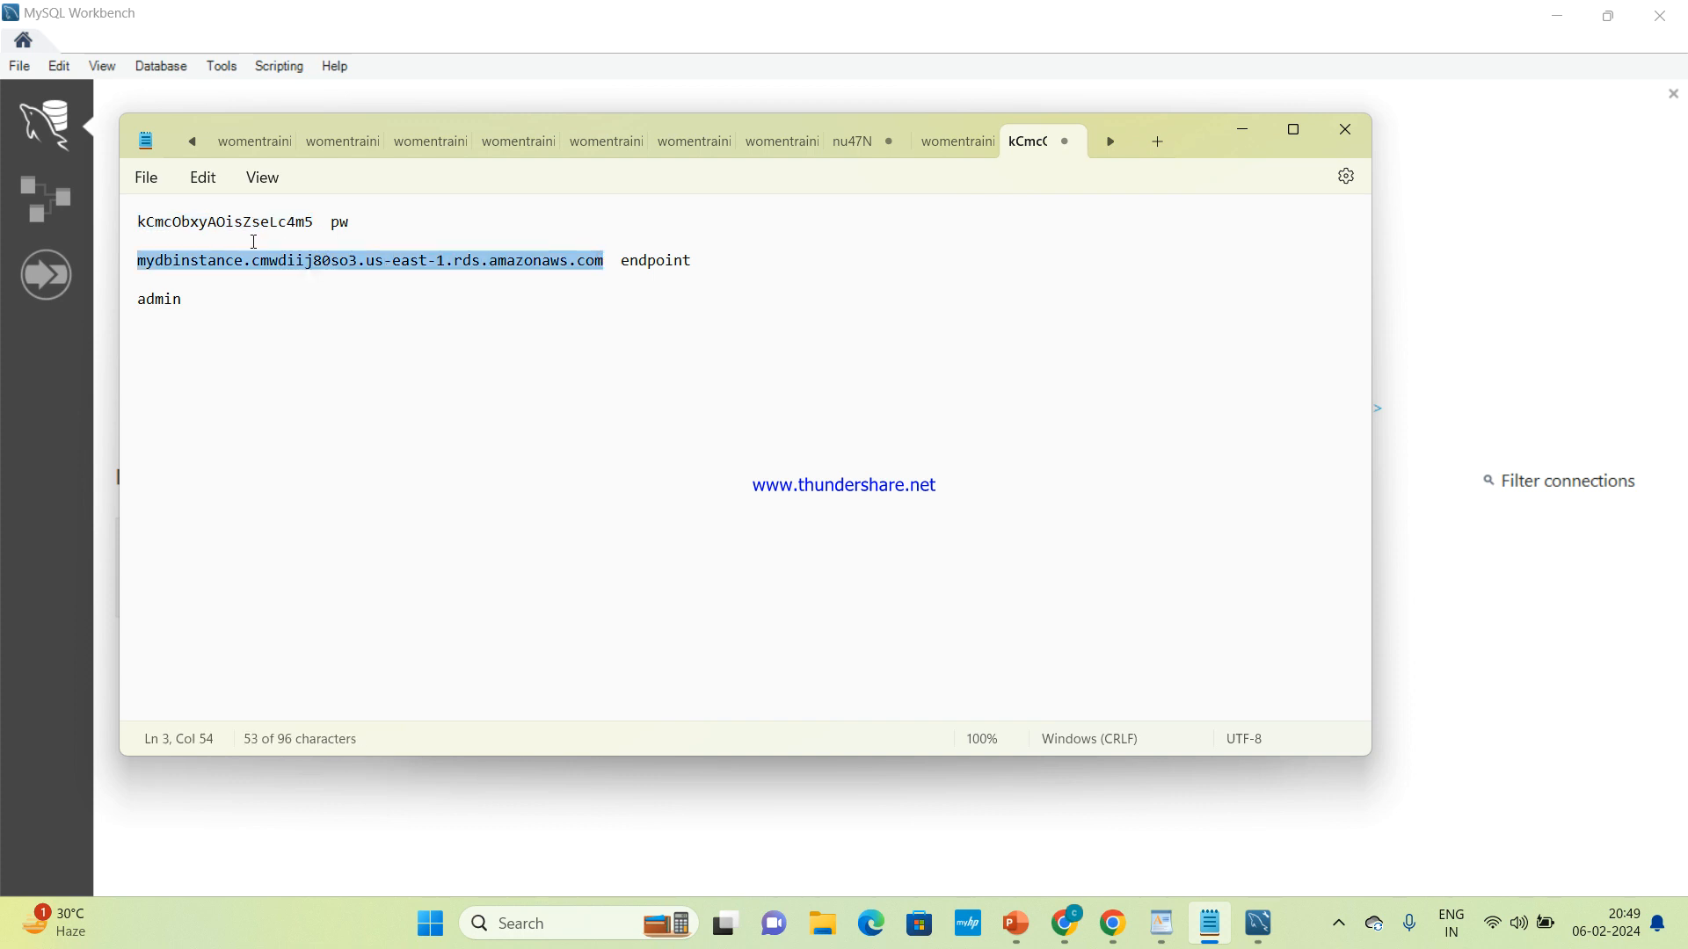
pyautogui.click(1246, 134)
pyautogui.hotkey('ctrl', 'v')
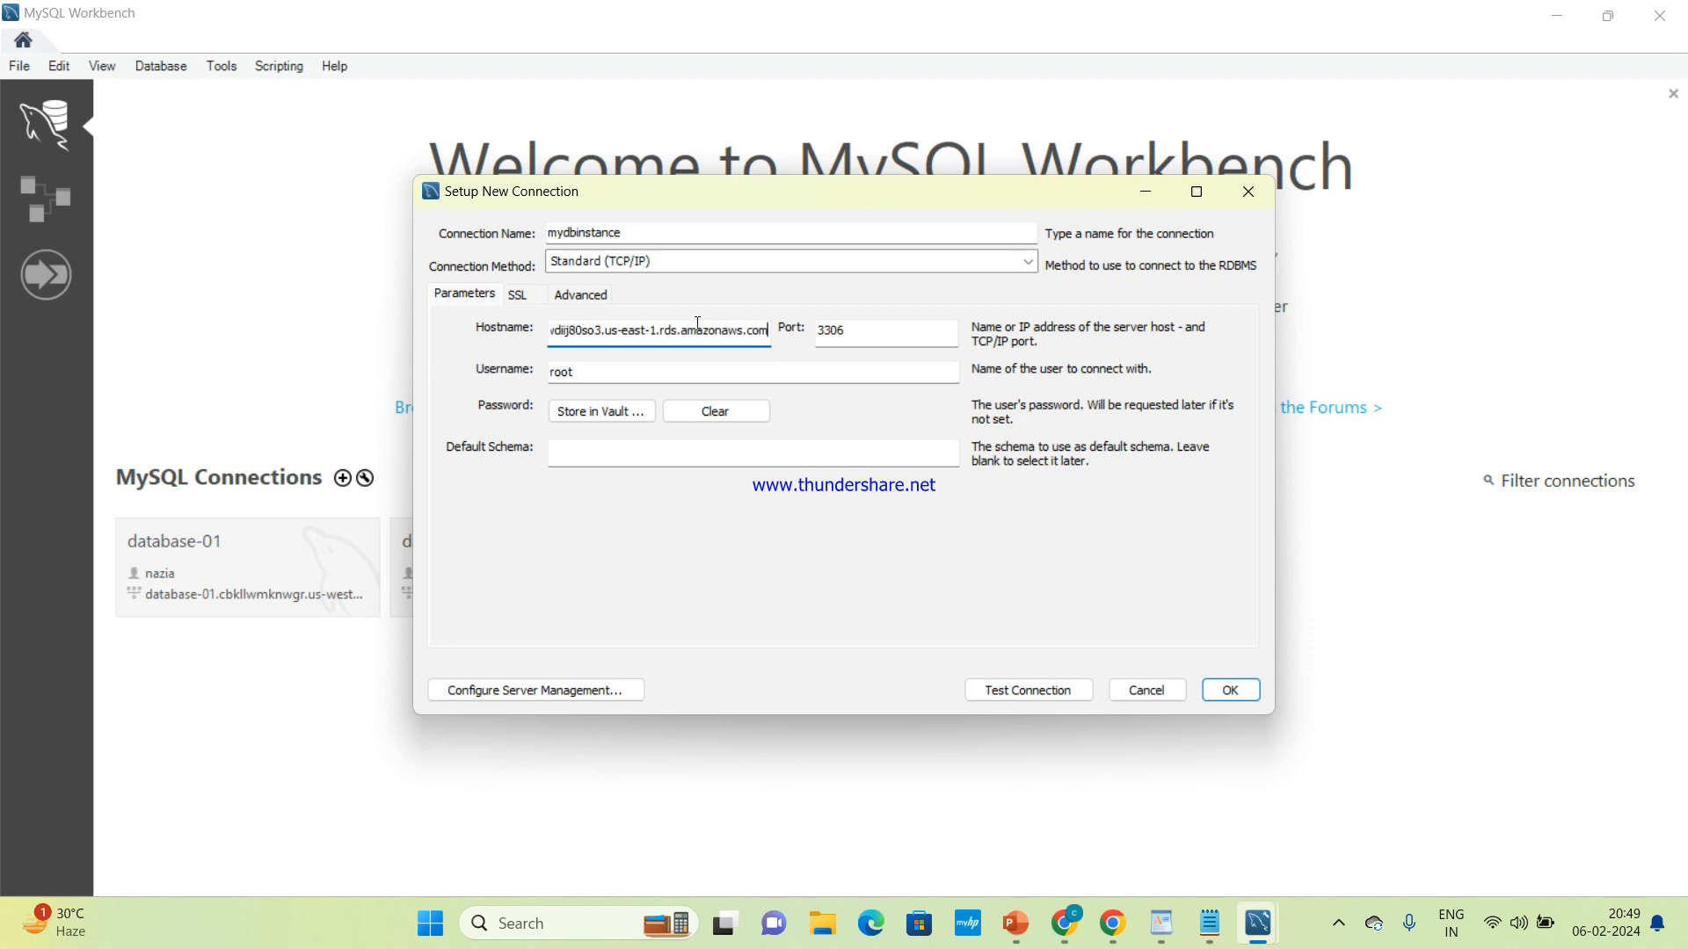
# Set the new connection's username to admin
pyautogui.click(618, 374)
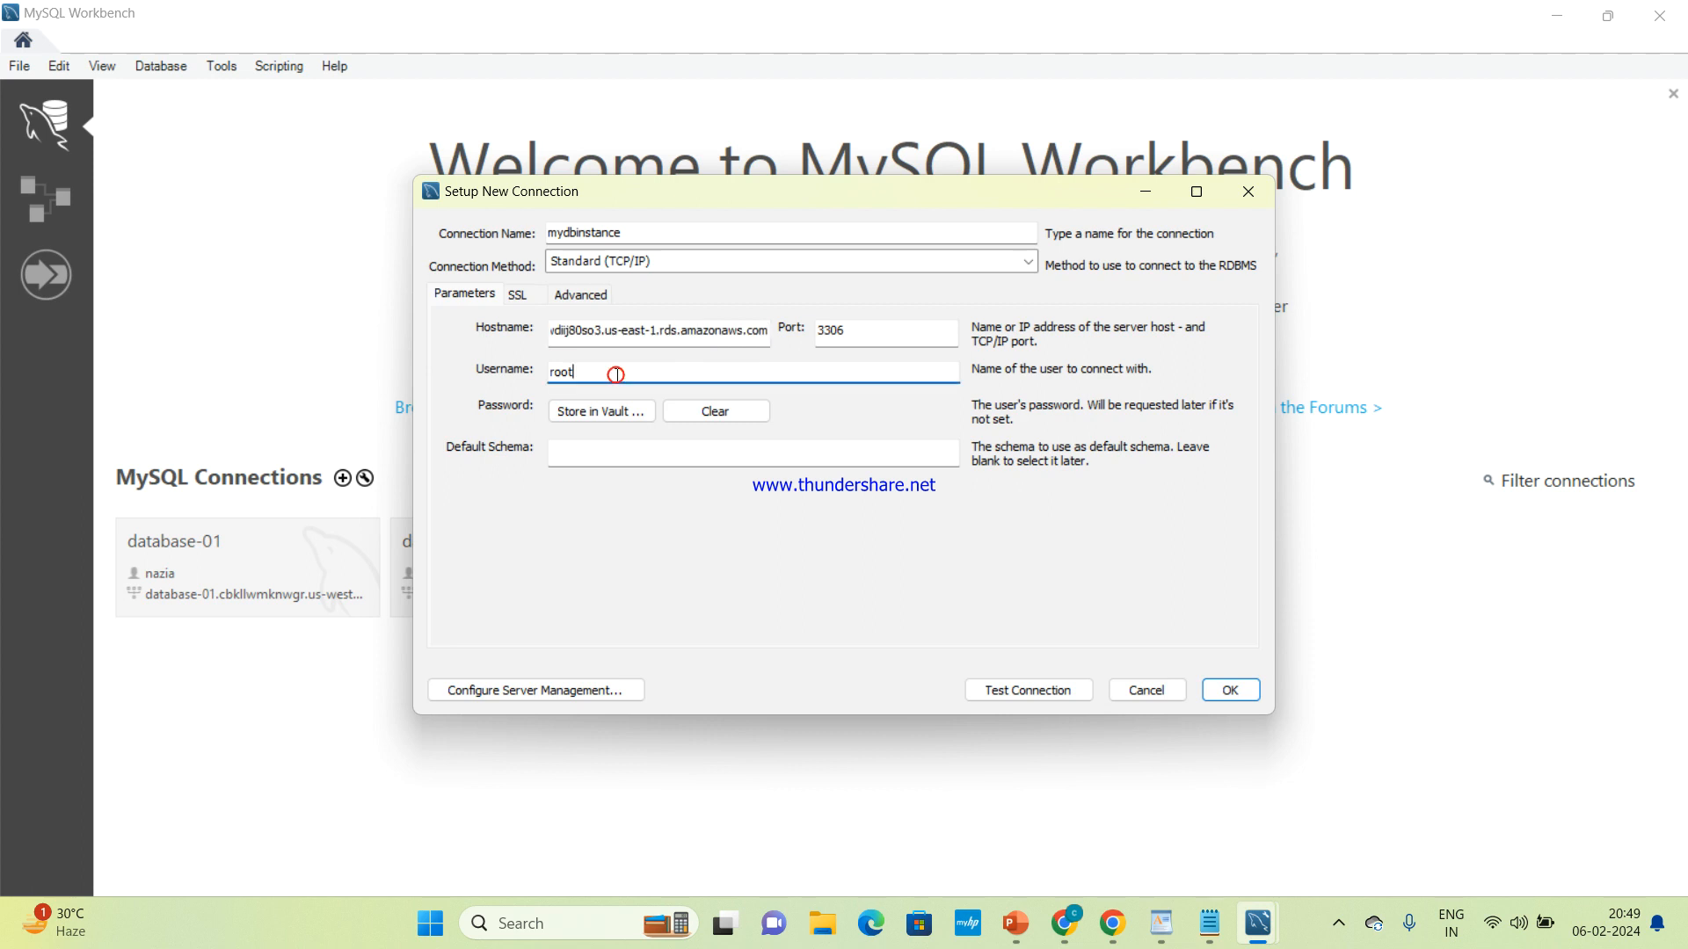
pyautogui.press('BackSpace')
pyautogui.press('BackSpace')
pyautogui.press('BackSpace')
pyautogui.press('BackSpace')
pyautogui.write('admin')
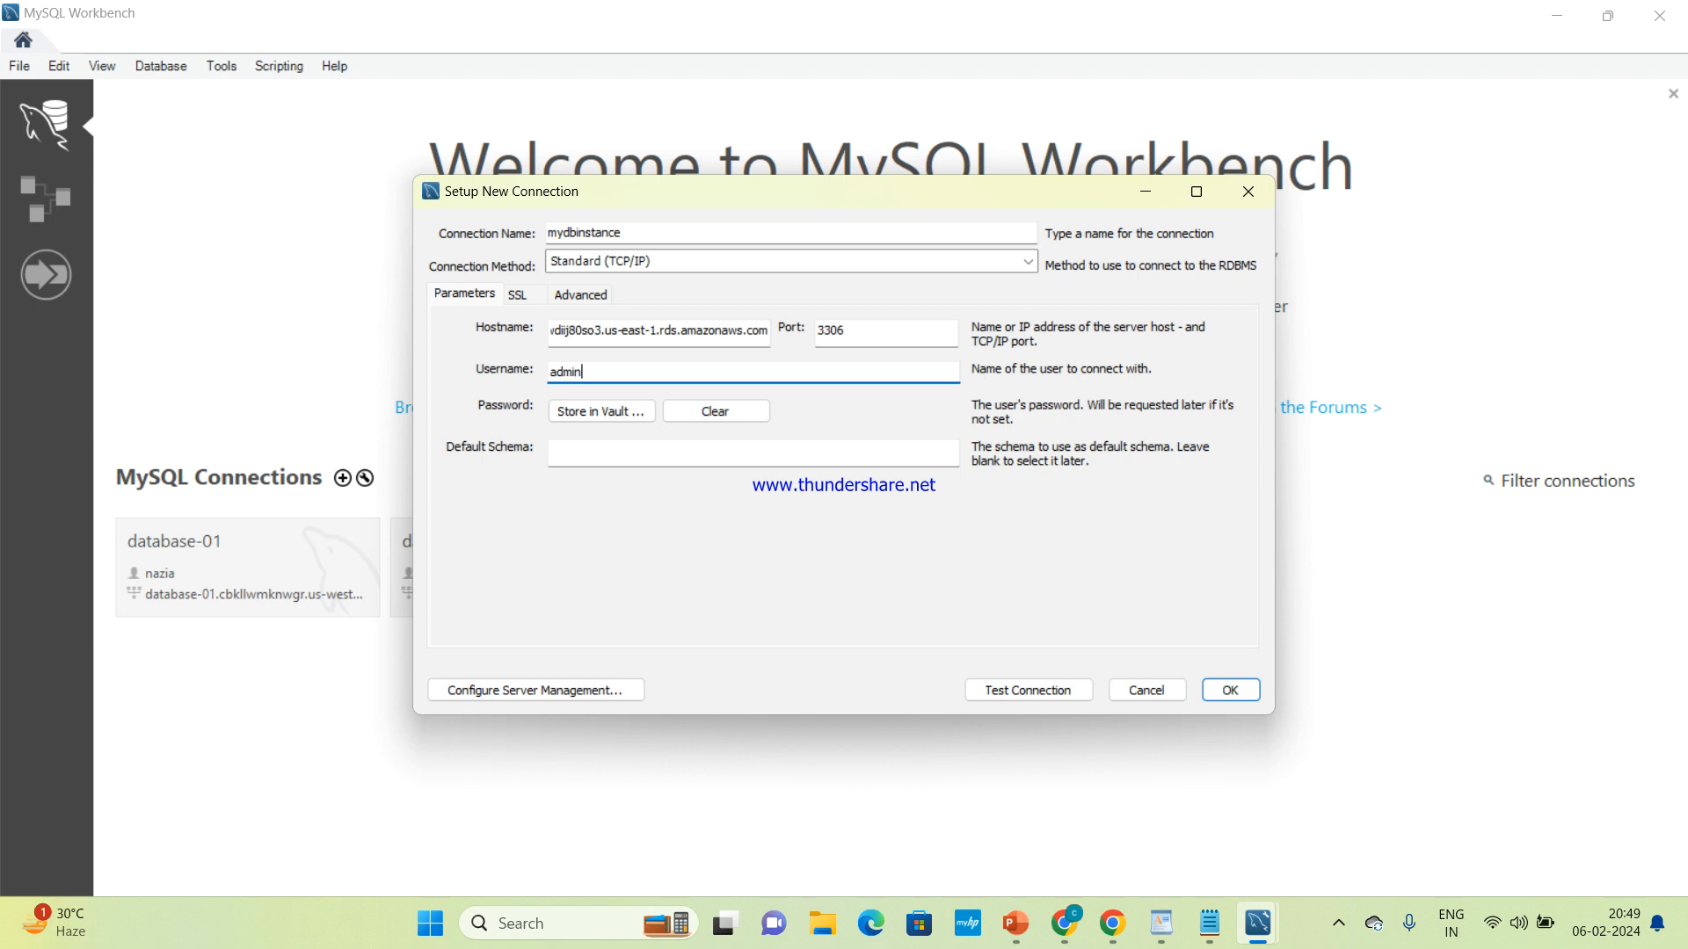
# Store the database password in the connection's vault, pasting it from the Notepad notes
pyautogui.click(590, 414)
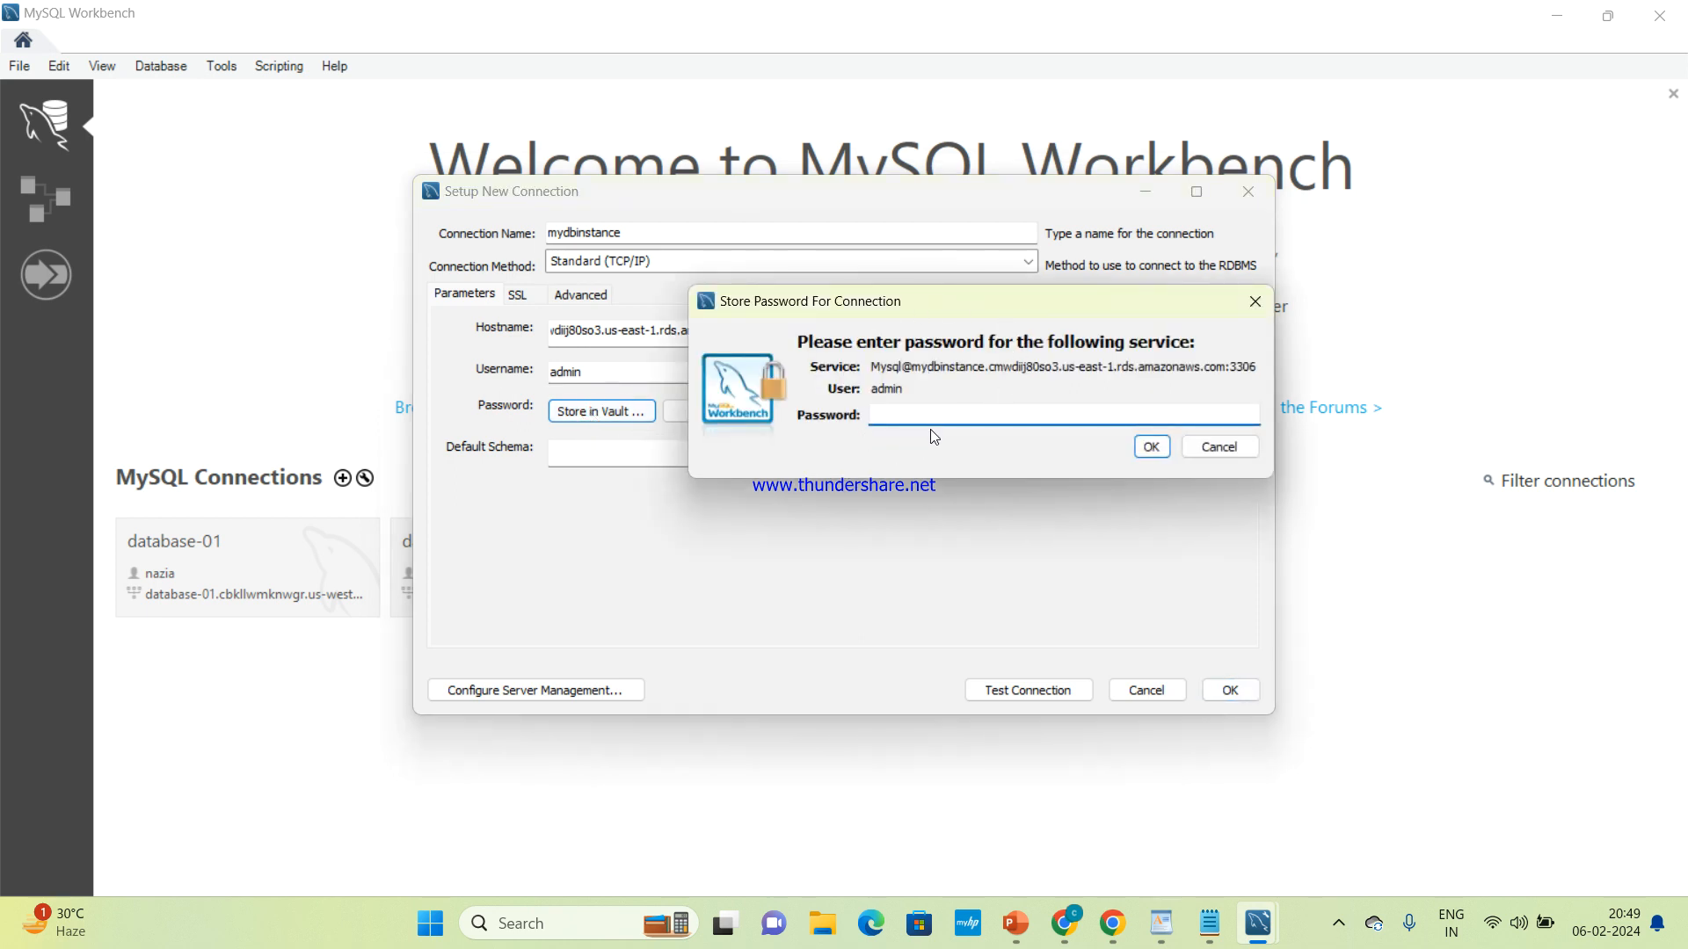
pyautogui.click(1209, 929)
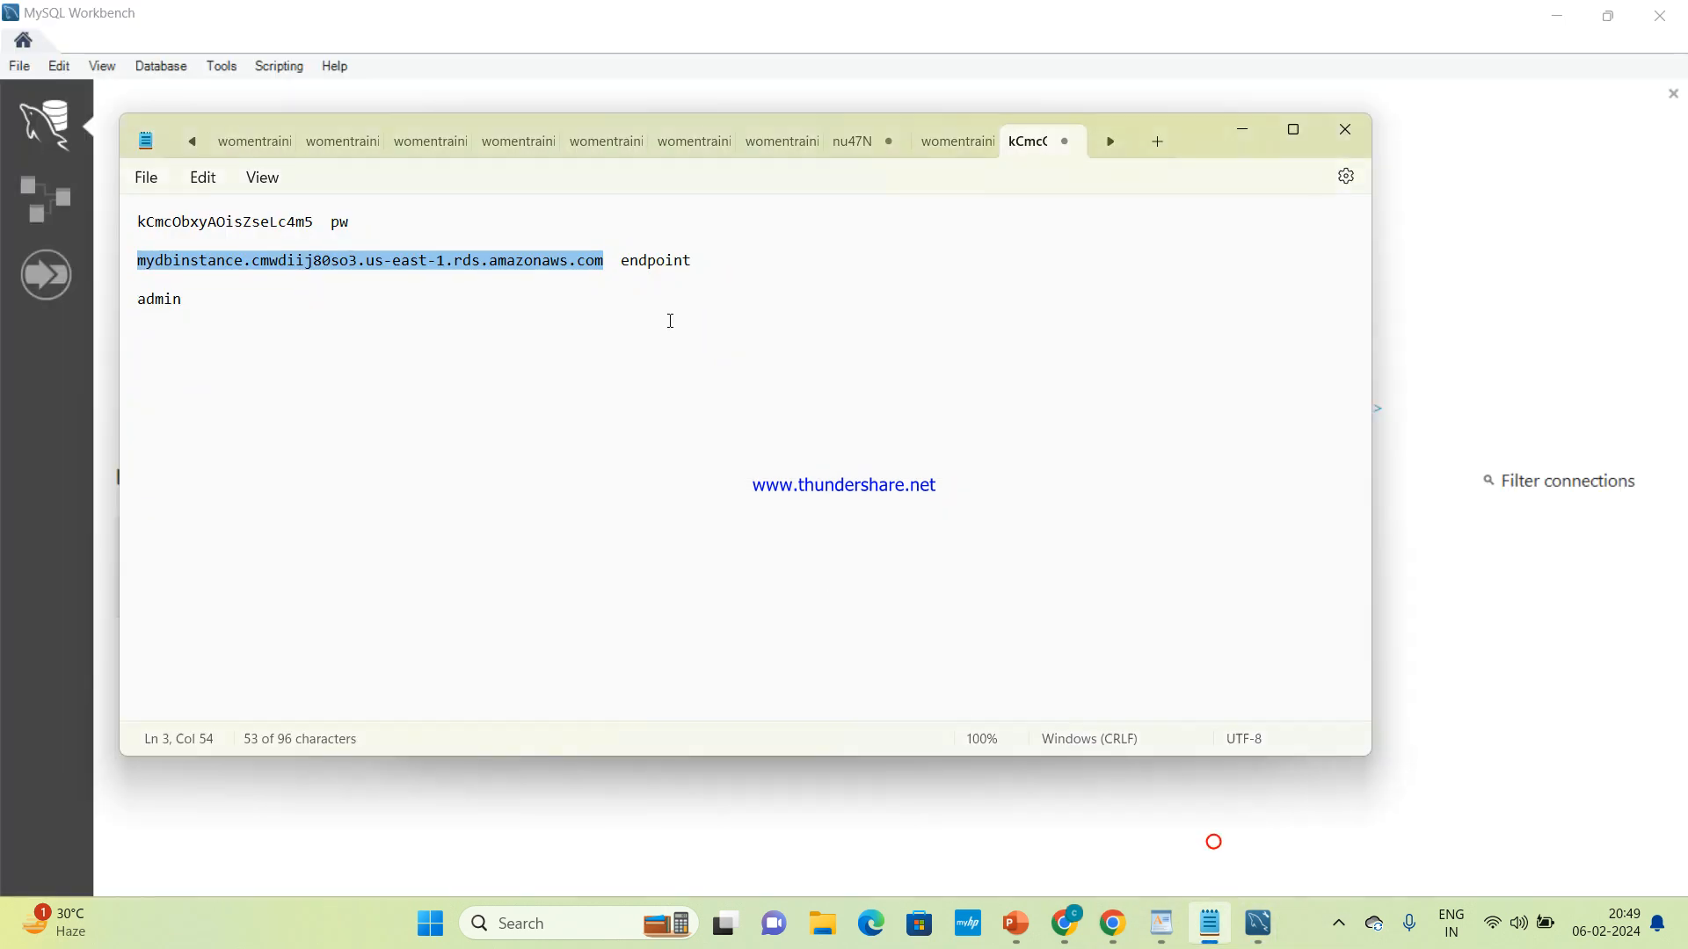
pyautogui.moveTo(317, 220); pyautogui.dragTo(141, 227)
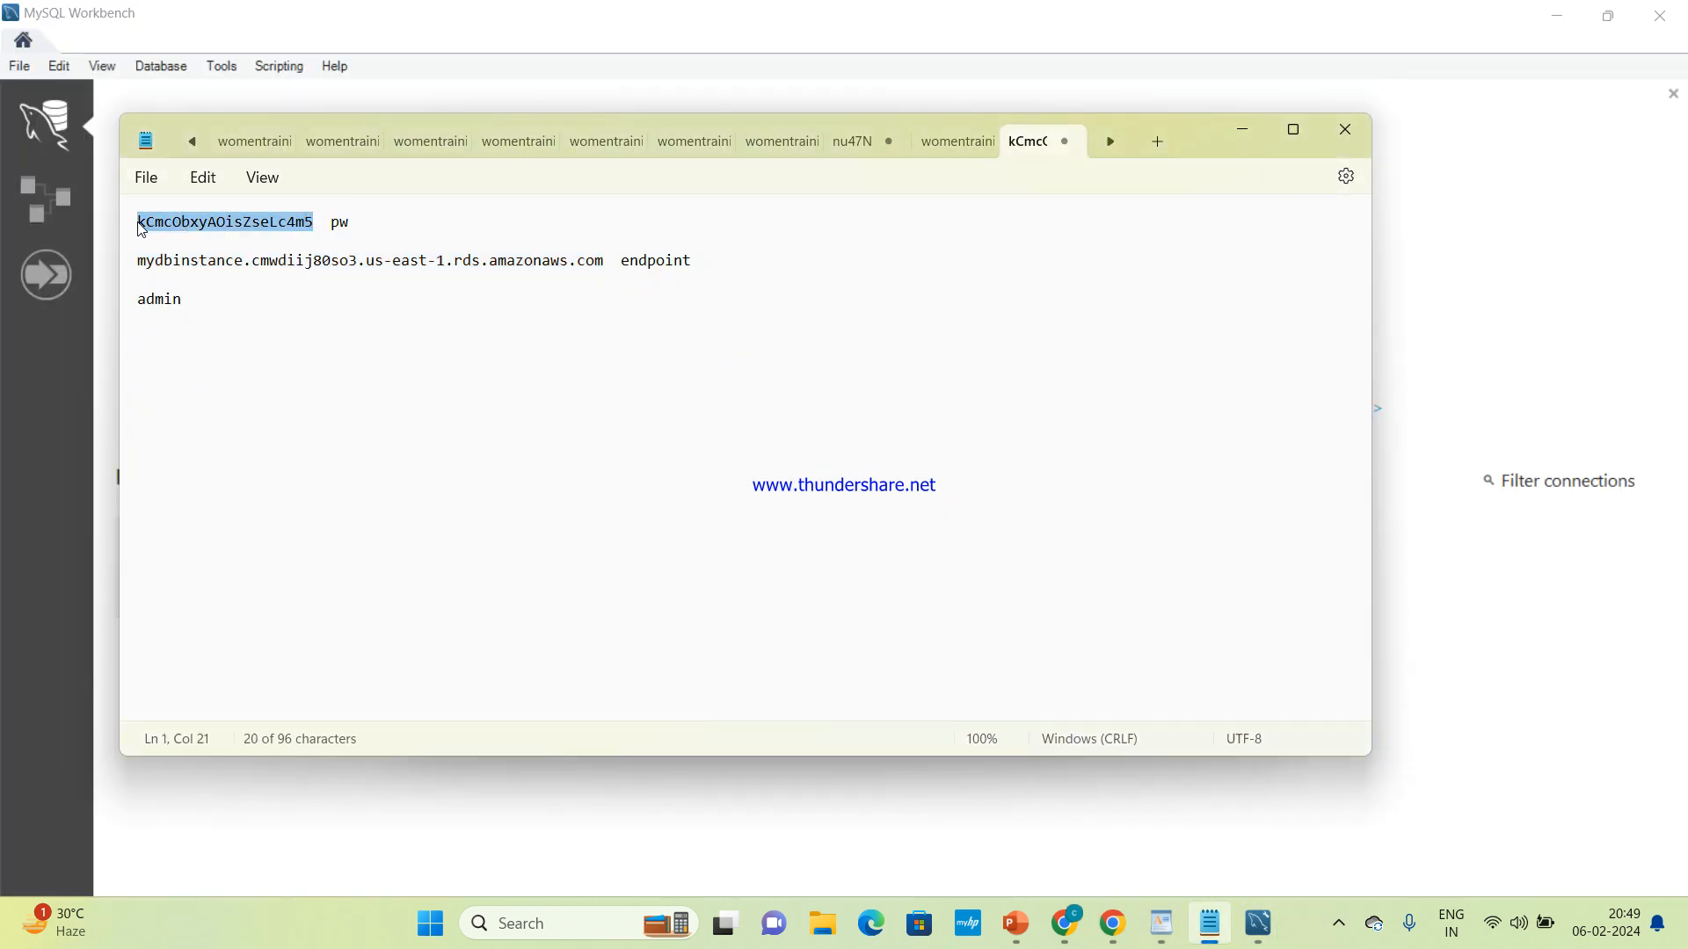
pyautogui.click(1245, 136)
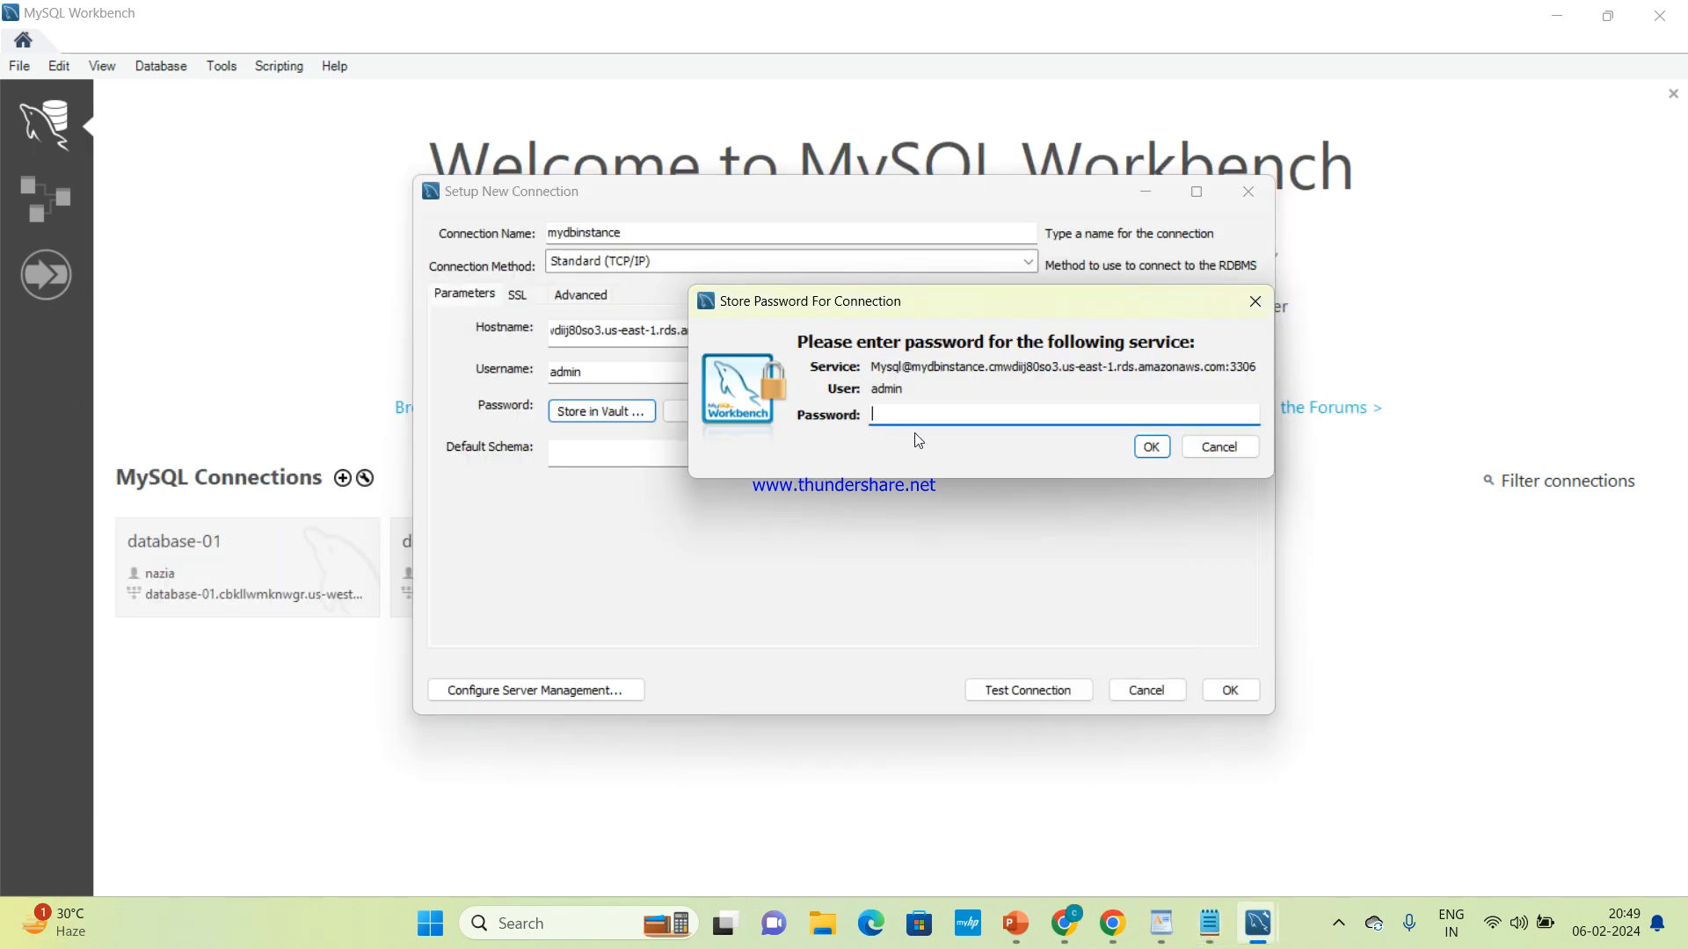
pyautogui.hotkey('ctrl', 'v')
pyautogui.click(1152, 446)
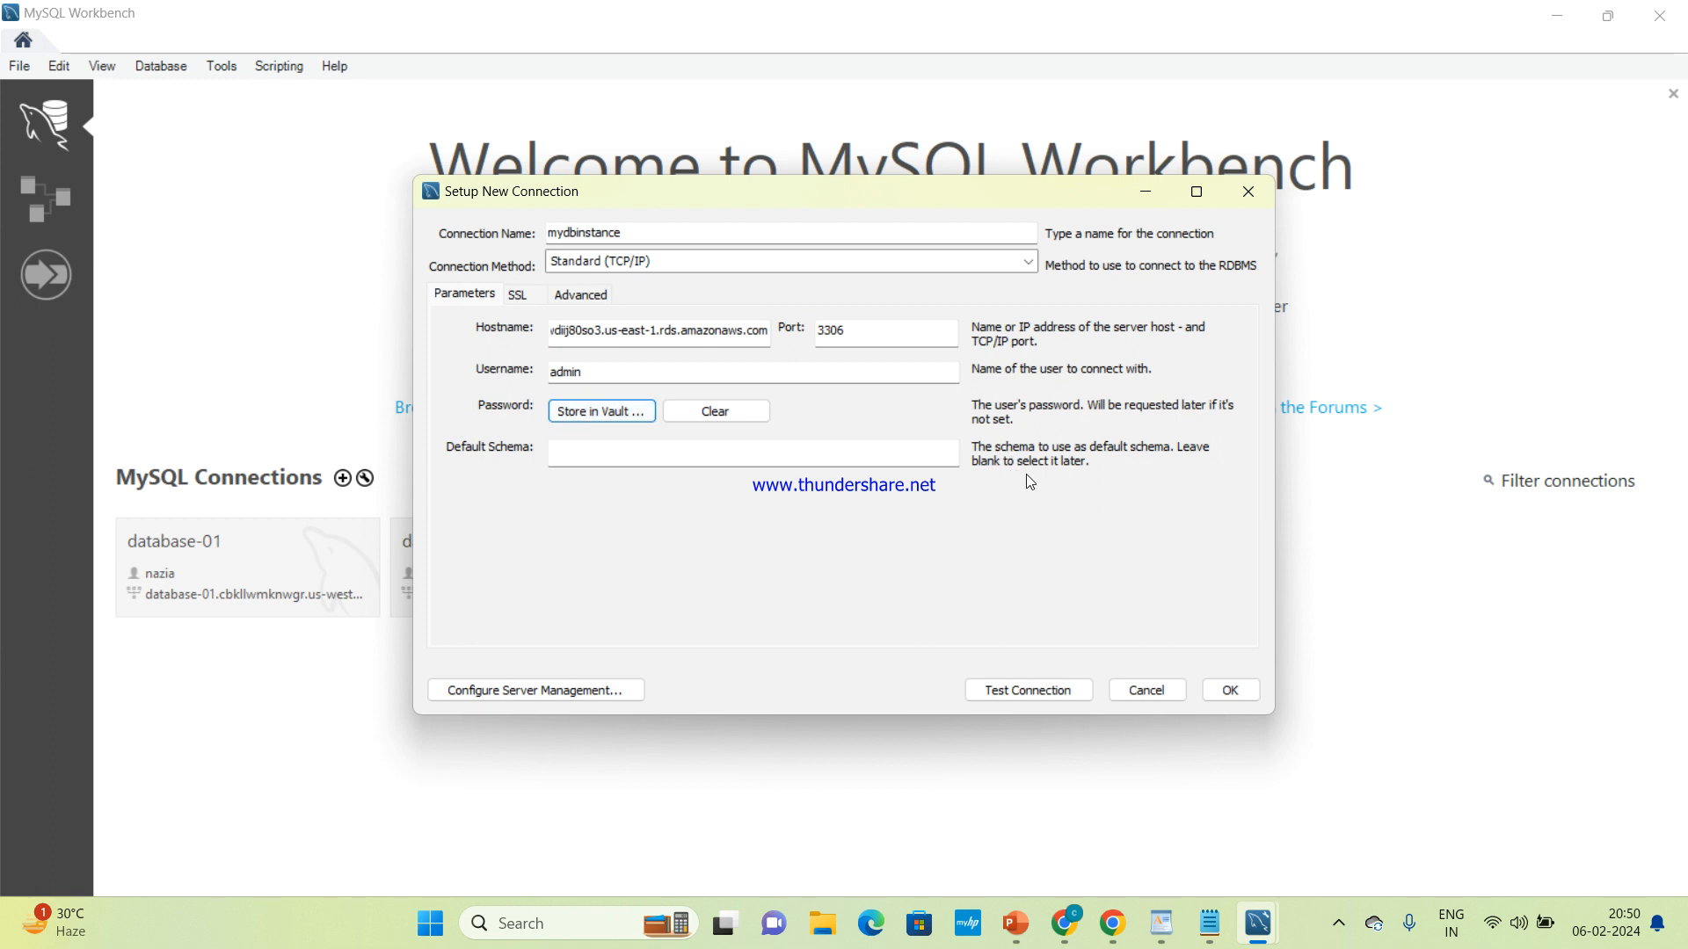
# Test the mydbinstance connection and save it to the MySQL Connections list
pyautogui.click(1007, 692)
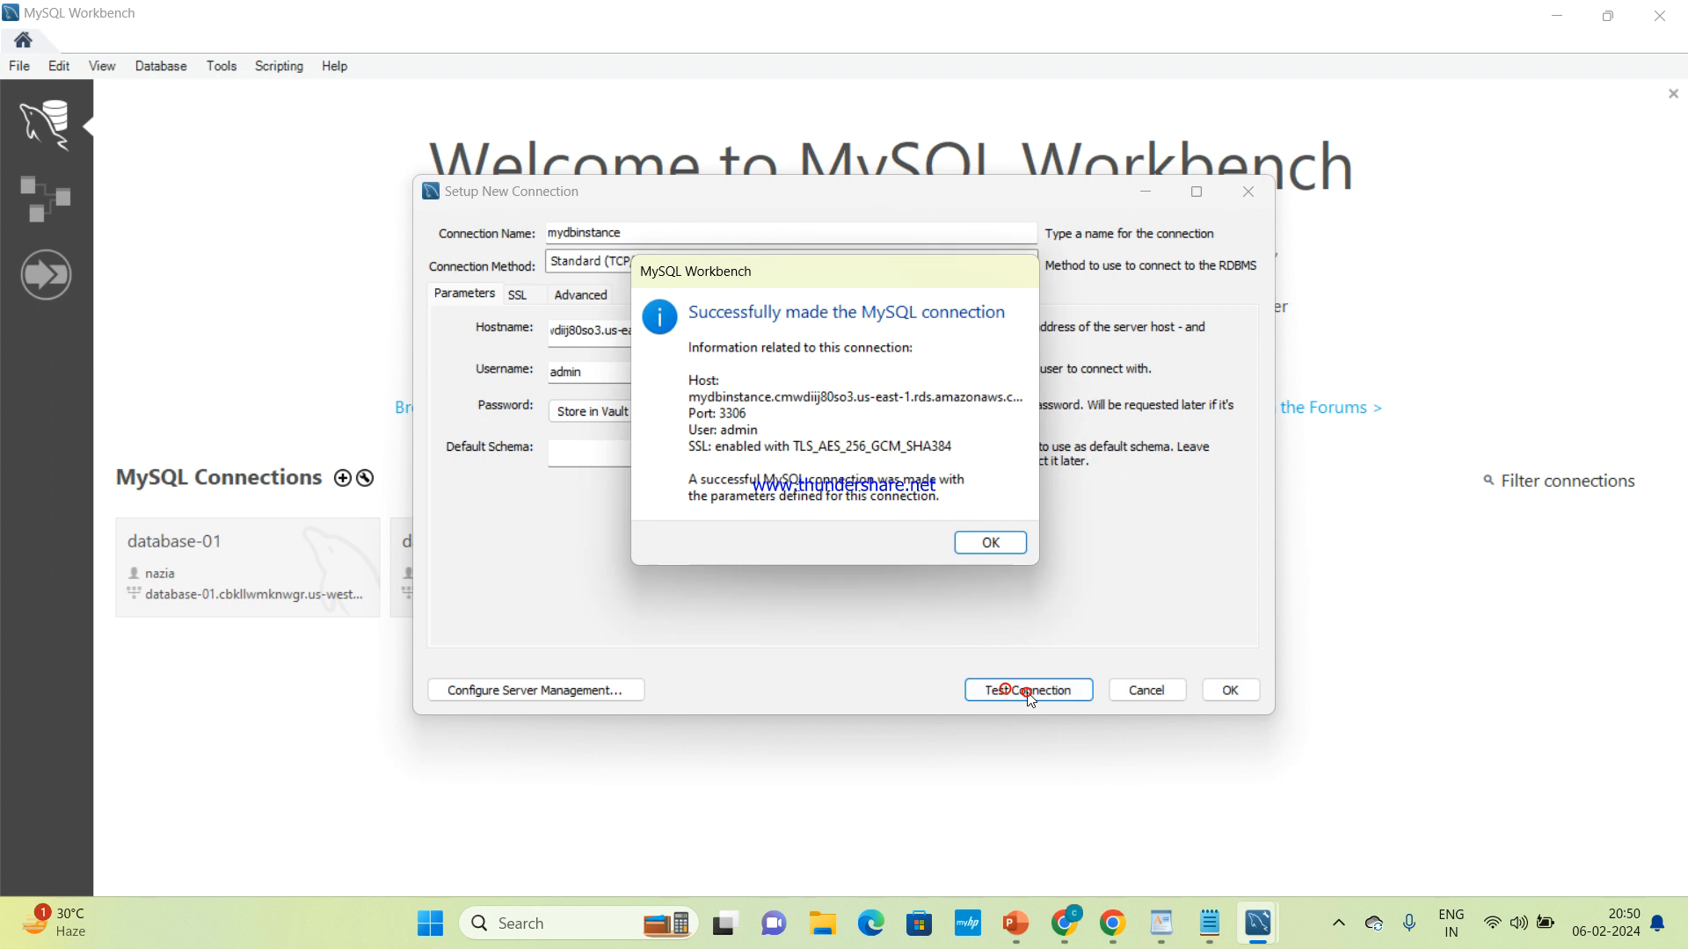
pyautogui.click(1002, 545)
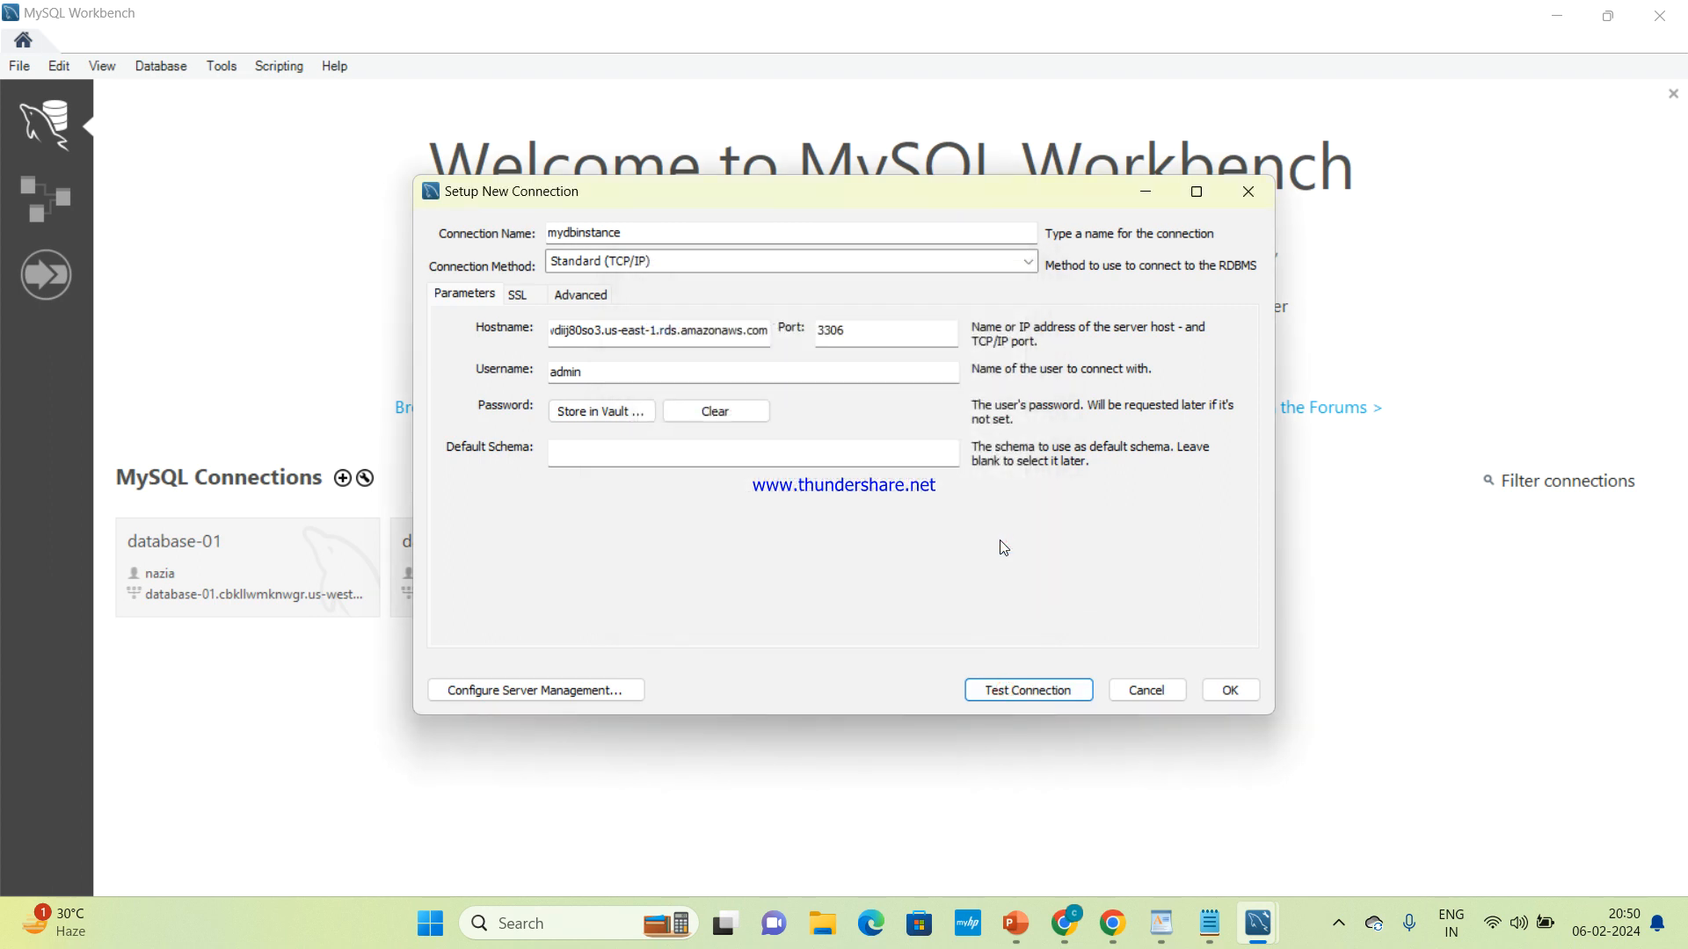
pyautogui.click(1235, 695)
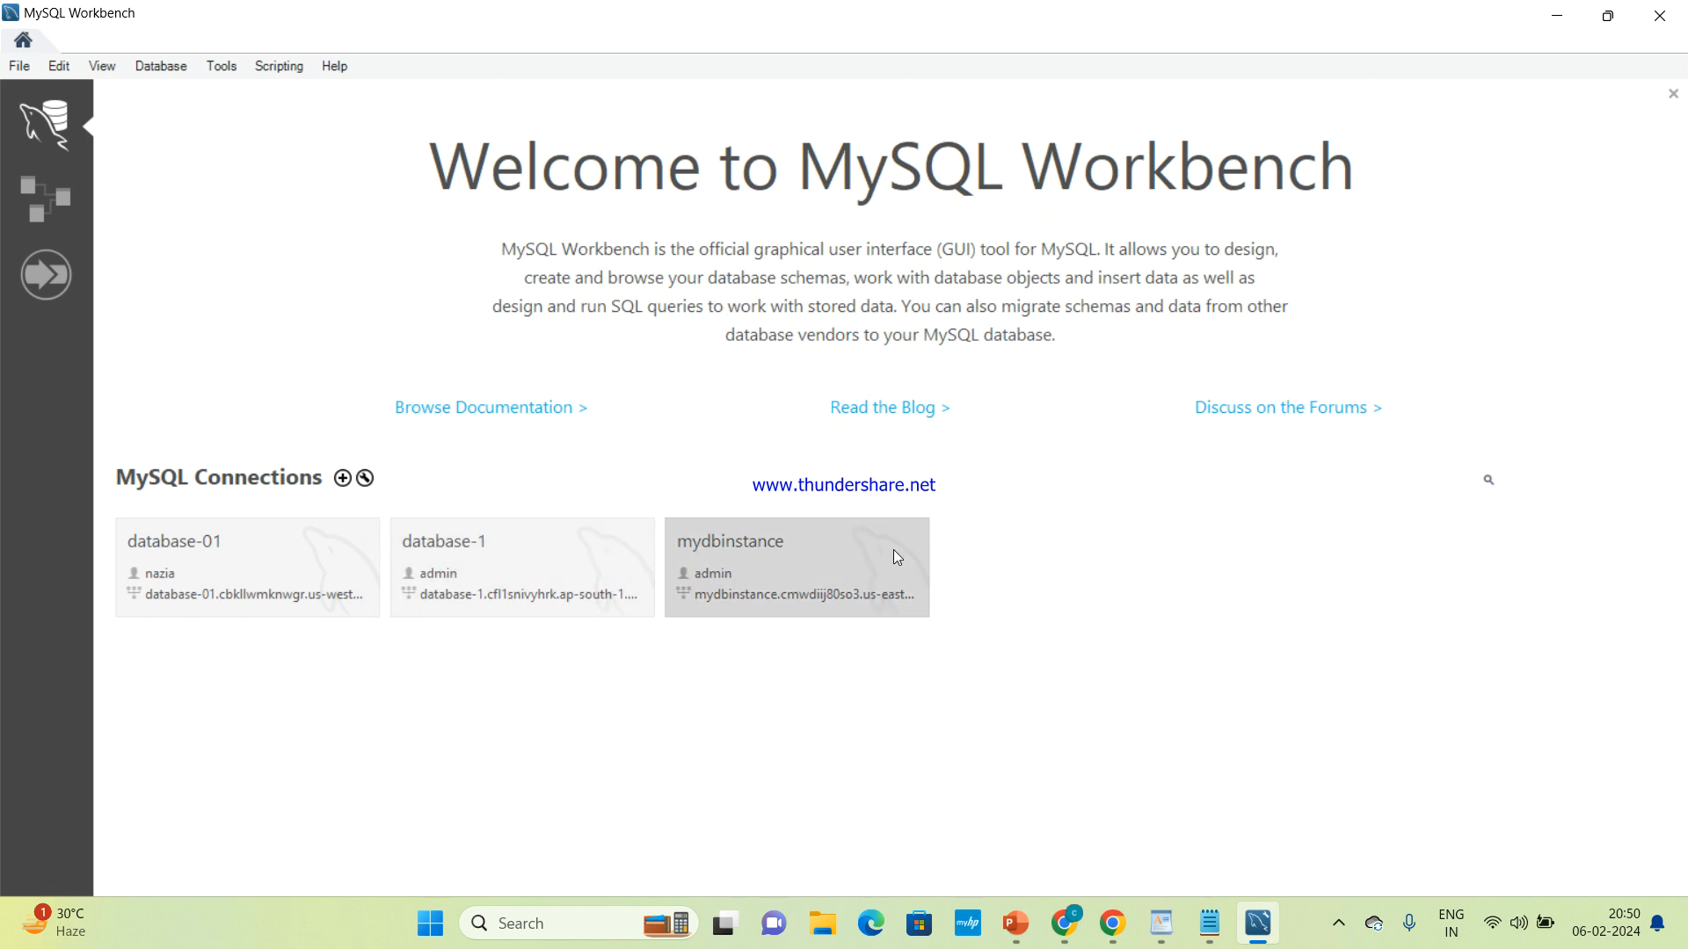
# Open the saved mydbinstance connection and try to run the statement "create databases" in the query editor
pyautogui.click(778, 573)
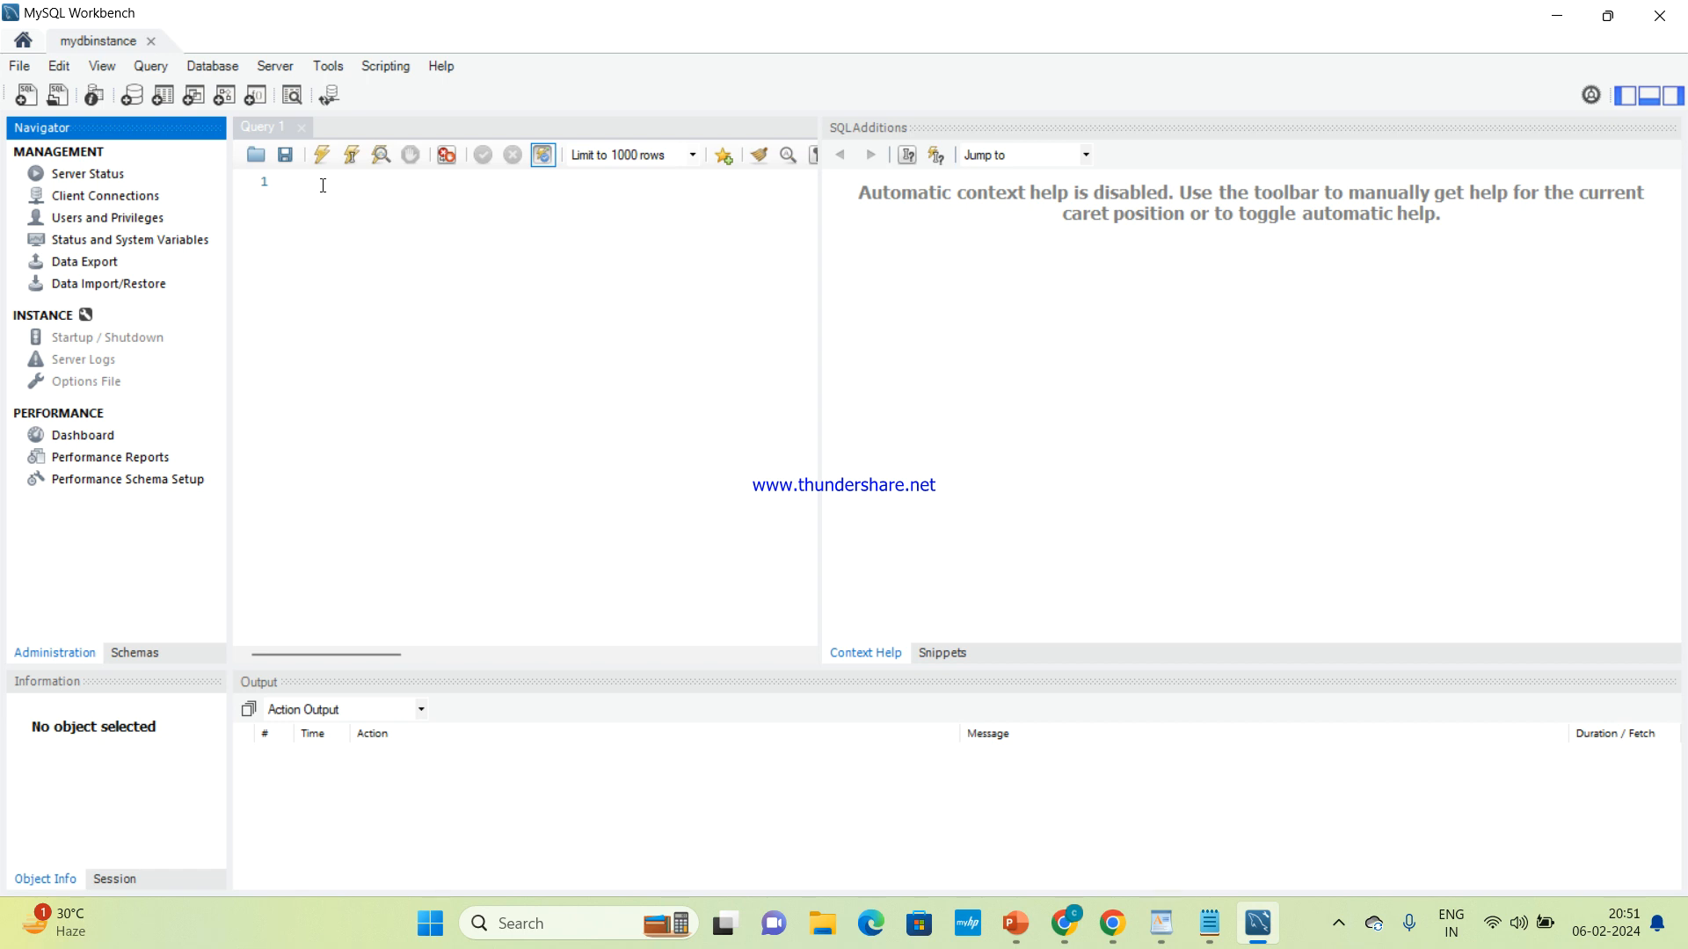
pyautogui.click(324, 186)
pyautogui.write('cre')
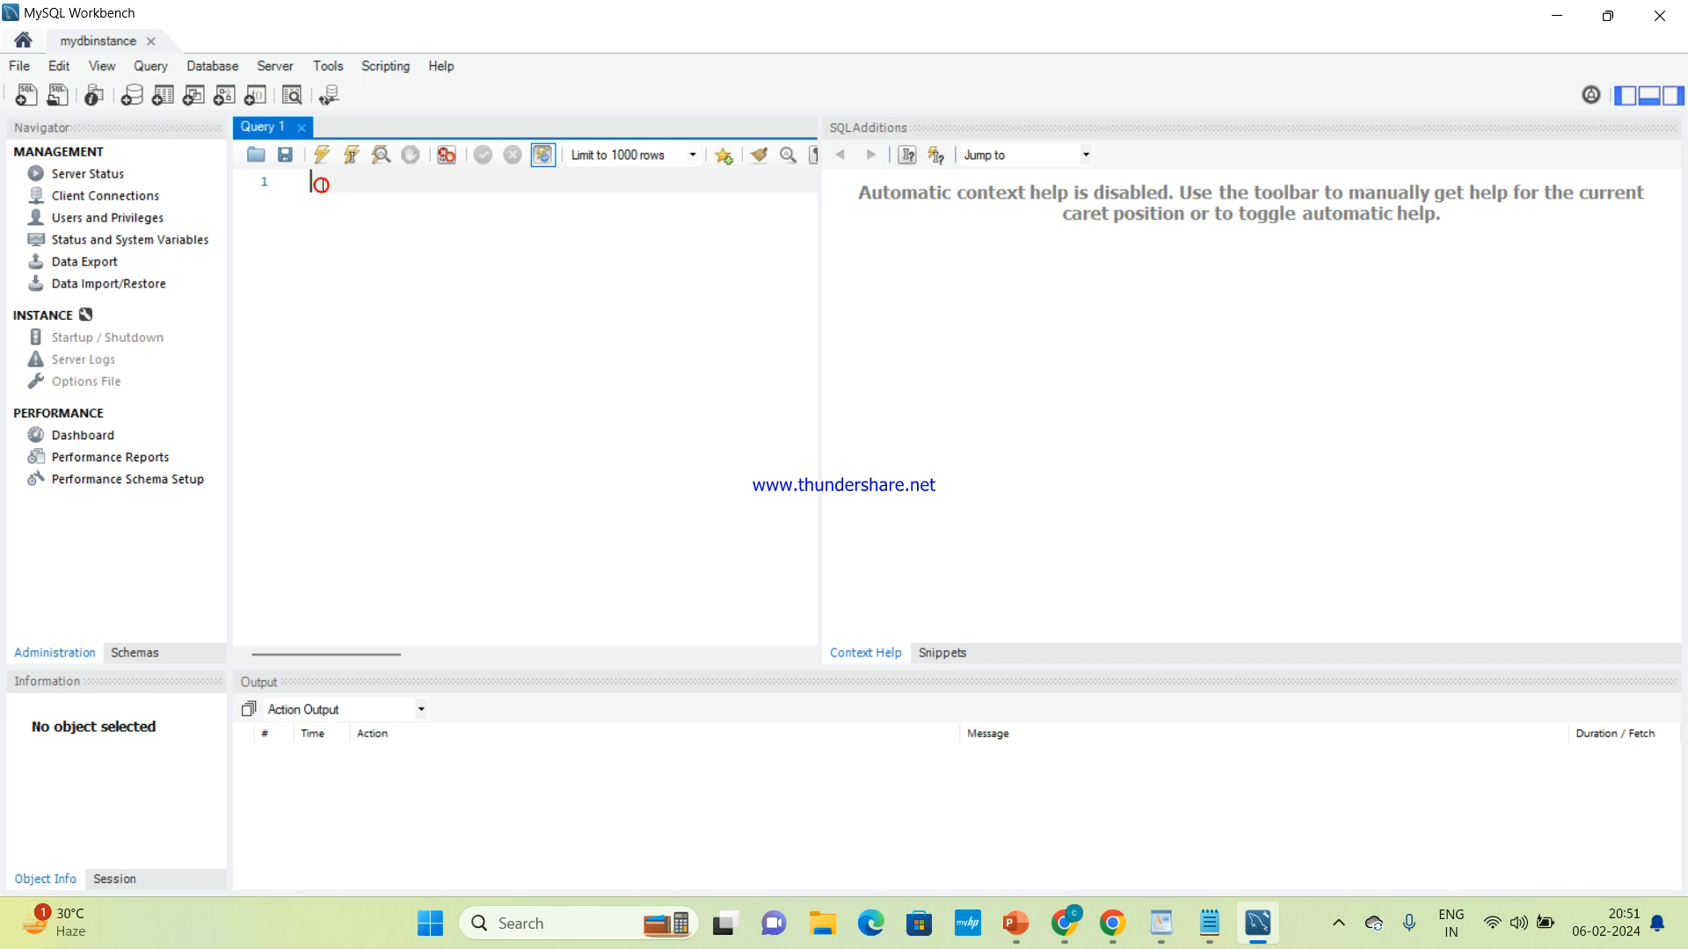
pyautogui.write('ate databases')
pyautogui.click(323, 158)
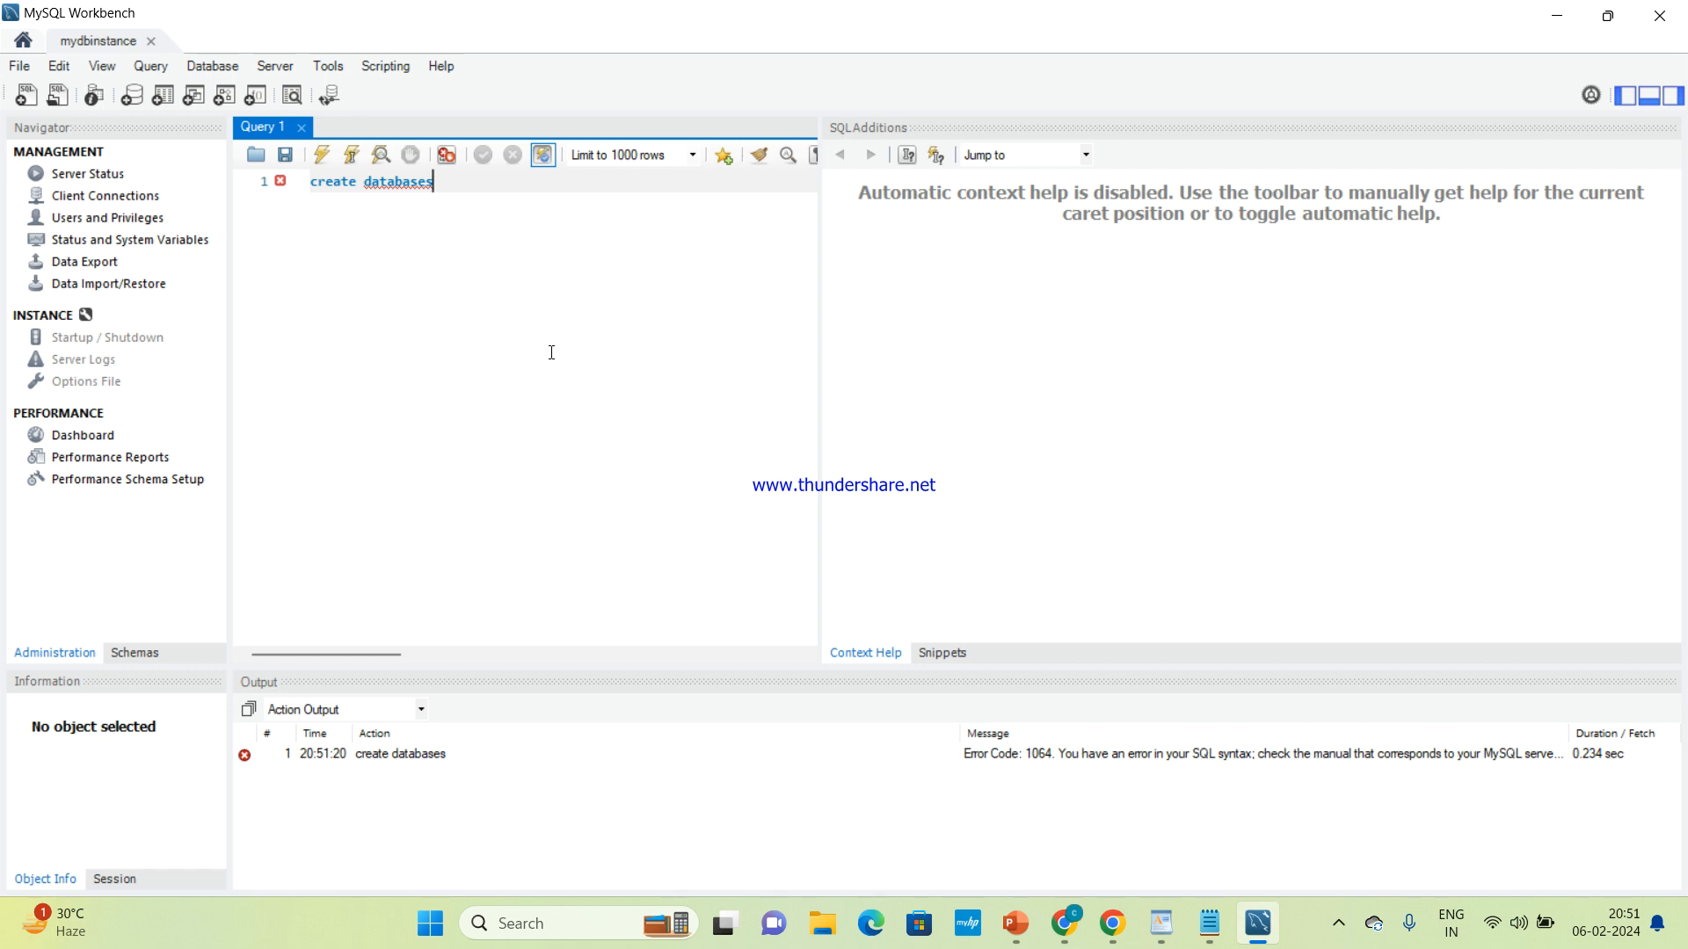
# Switch to the AWS RDS presentation in PowerPoint and show slide 16, Interview Questions
pyautogui.click(1569, 16)
pyautogui.moveTo(1110, 939)
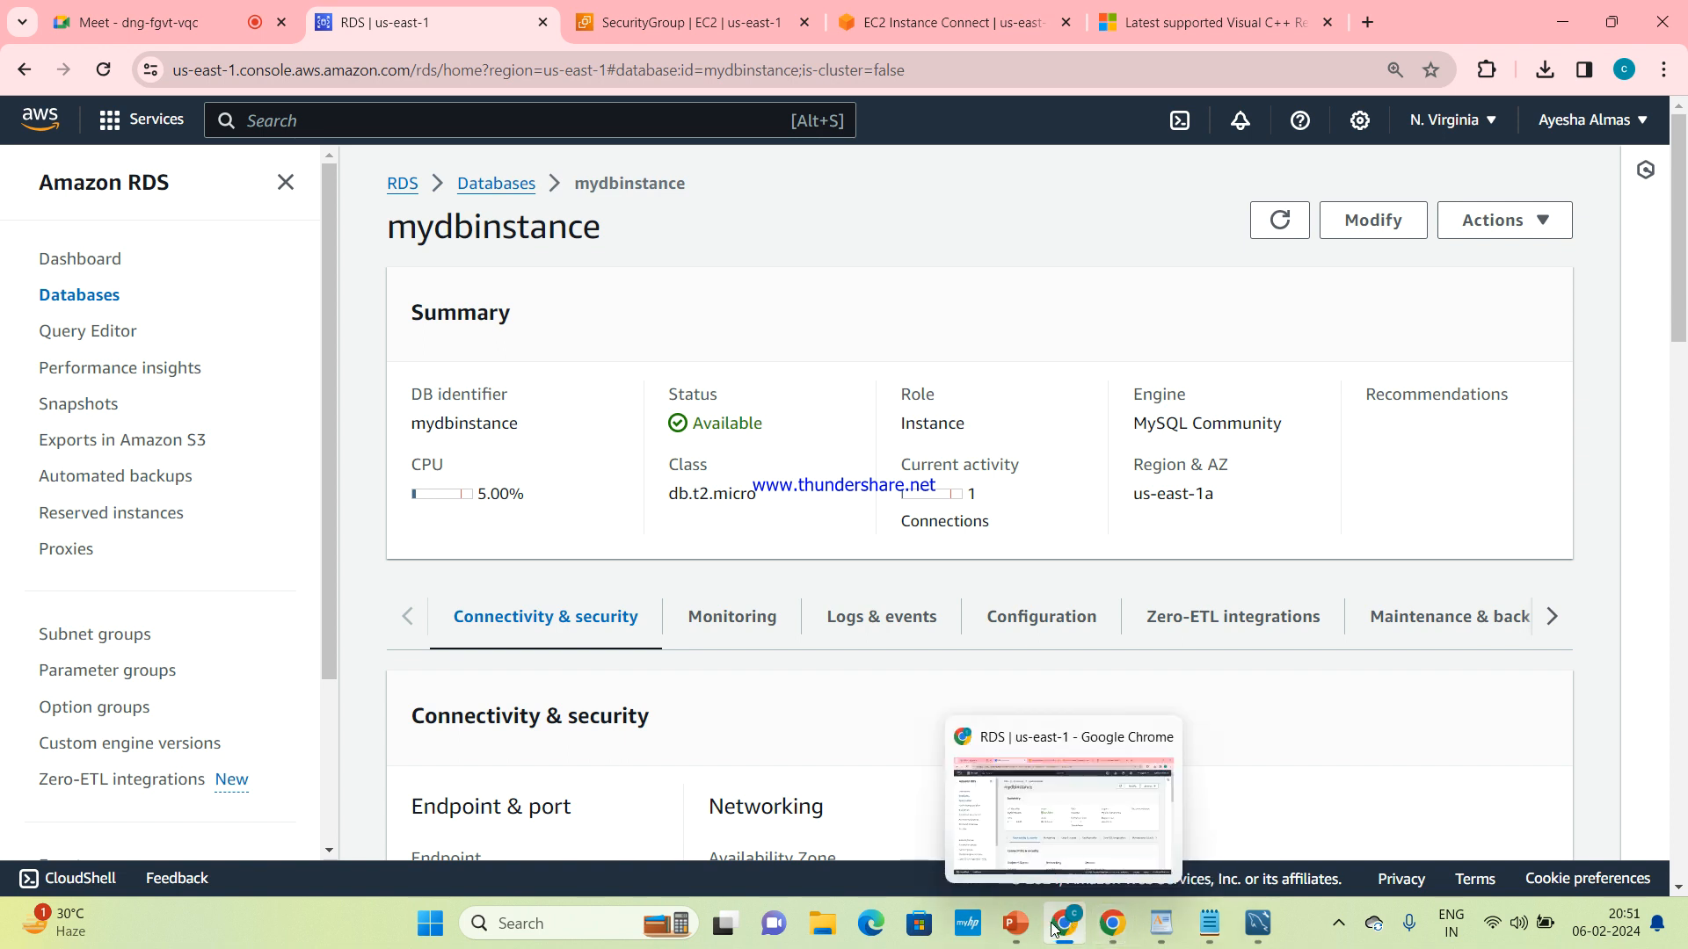
pyautogui.moveTo(1021, 928)
pyautogui.click(1033, 830)
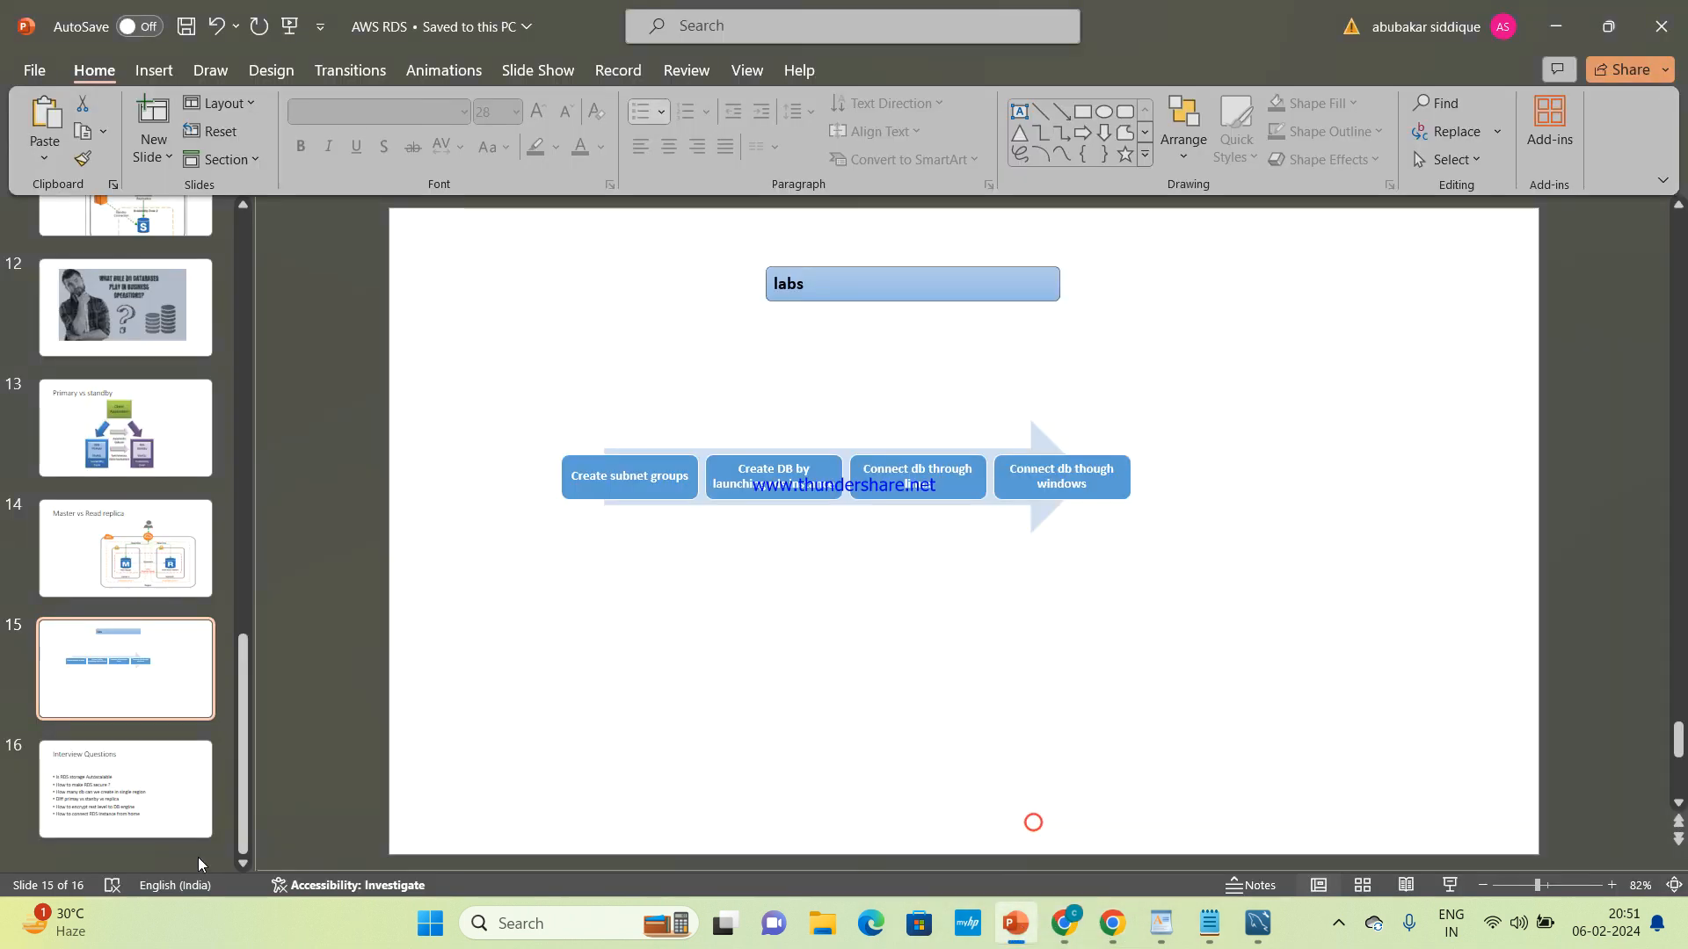
pyautogui.click(169, 825)
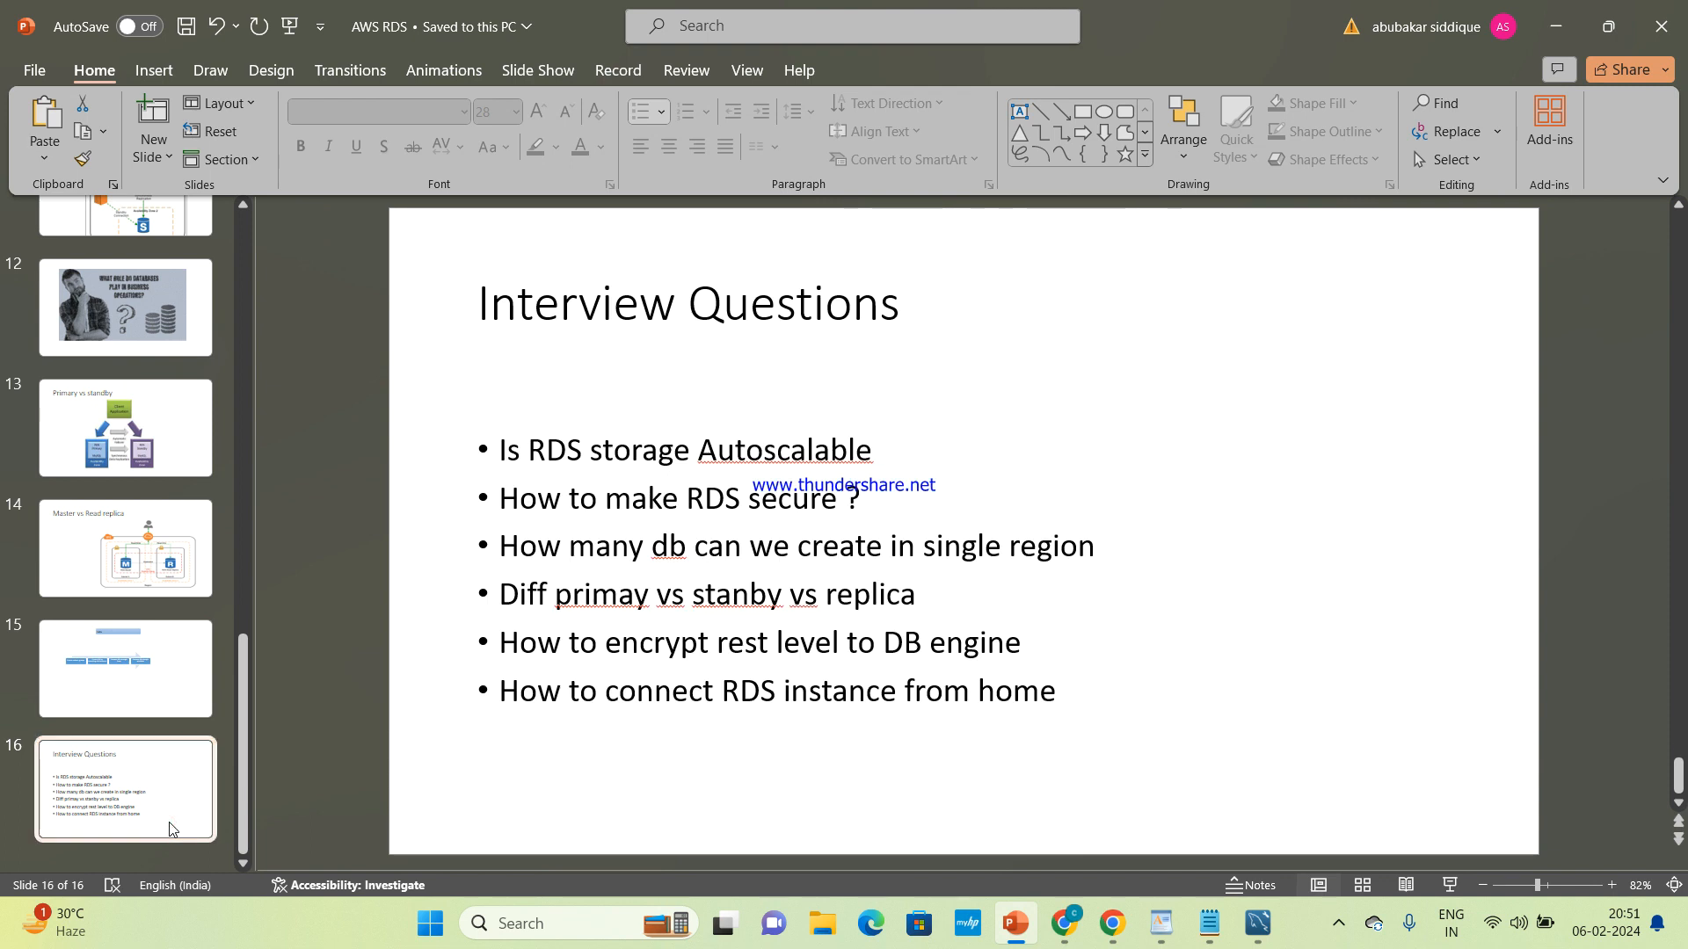
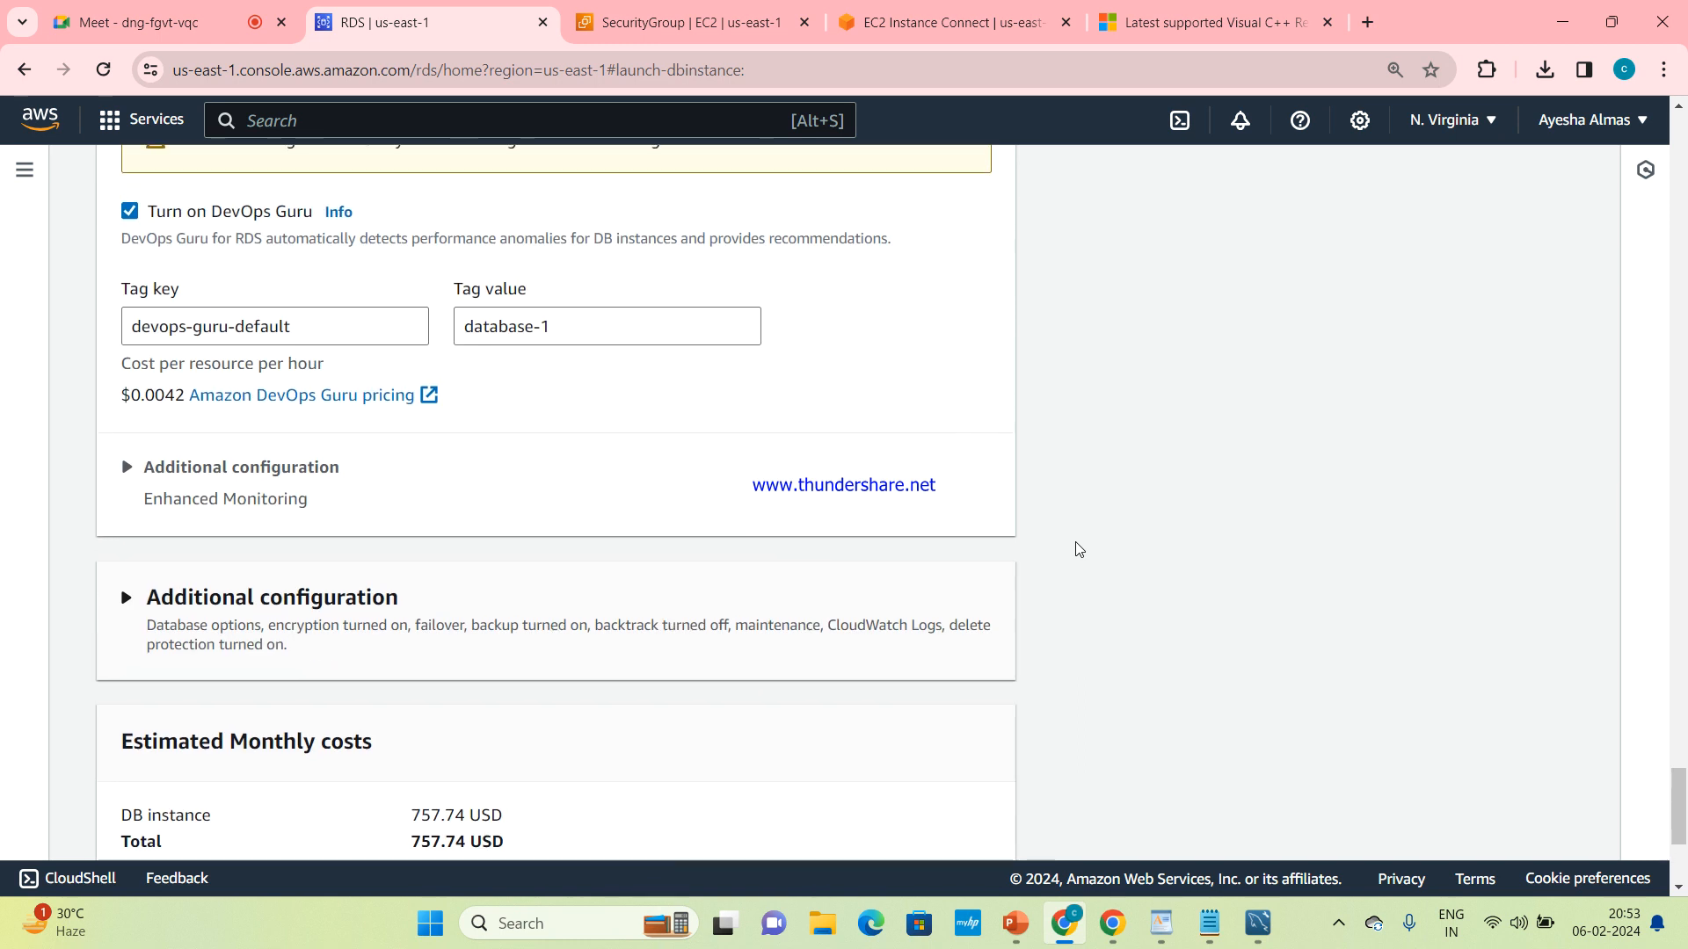
# Expand the monitoring and general additional configuration of the create-database form and examine the database, backup and encryption options
pyautogui.click(169, 469)
pyautogui.scroll(-5, 320, 552)
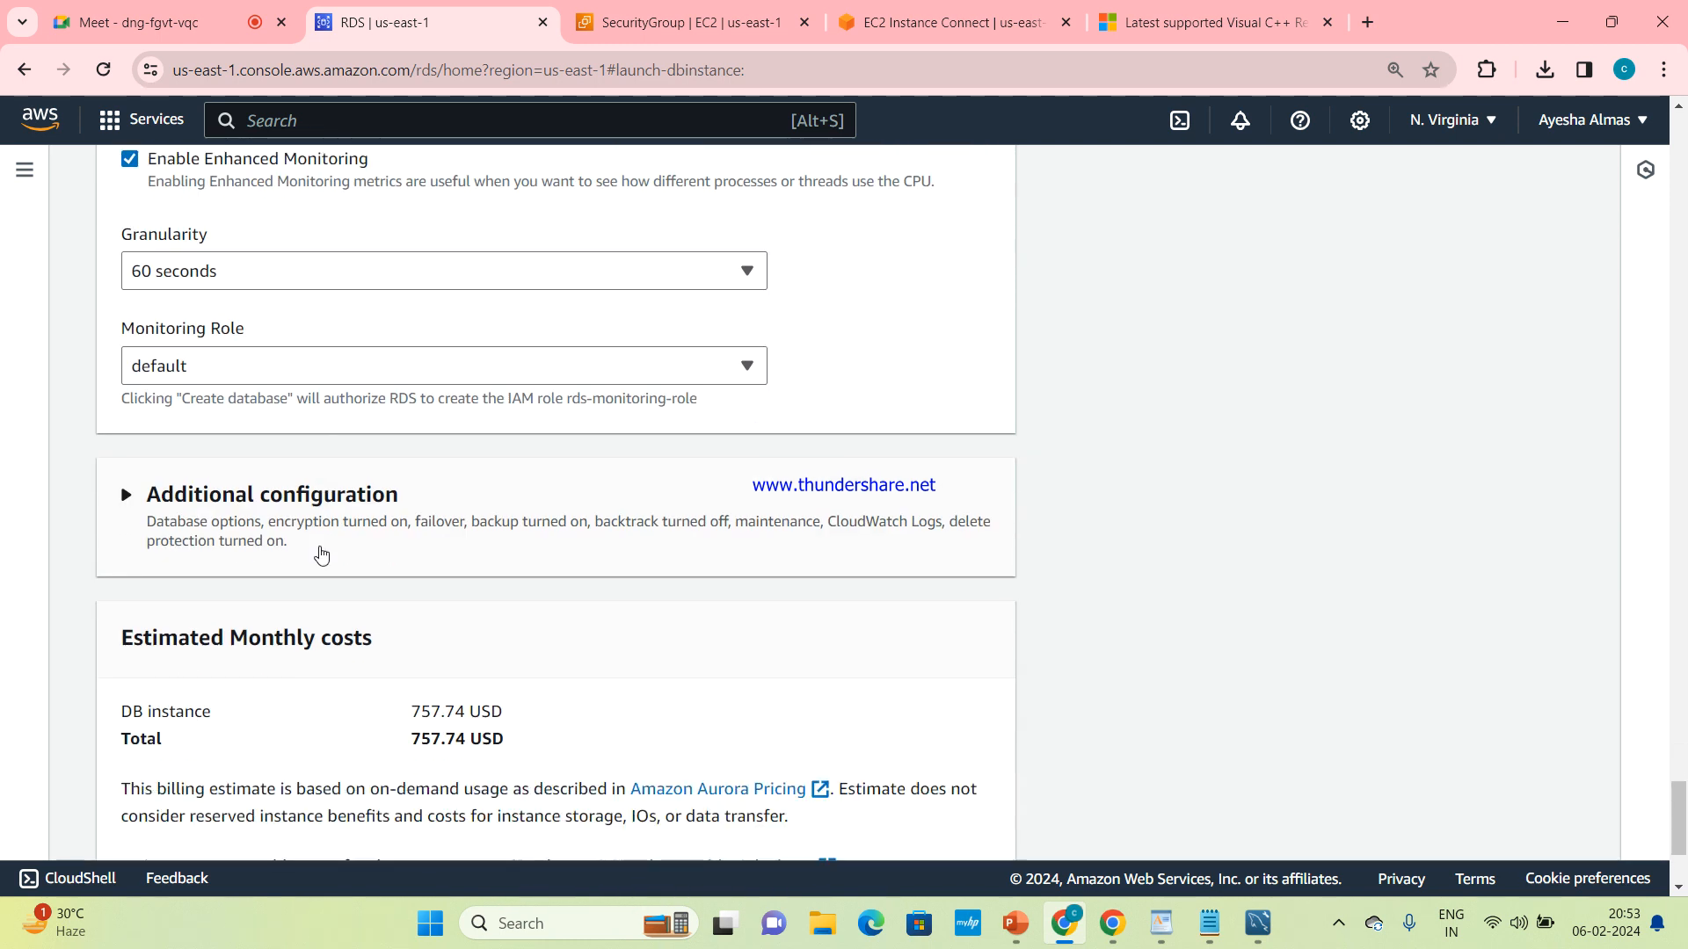
pyautogui.click(123, 498)
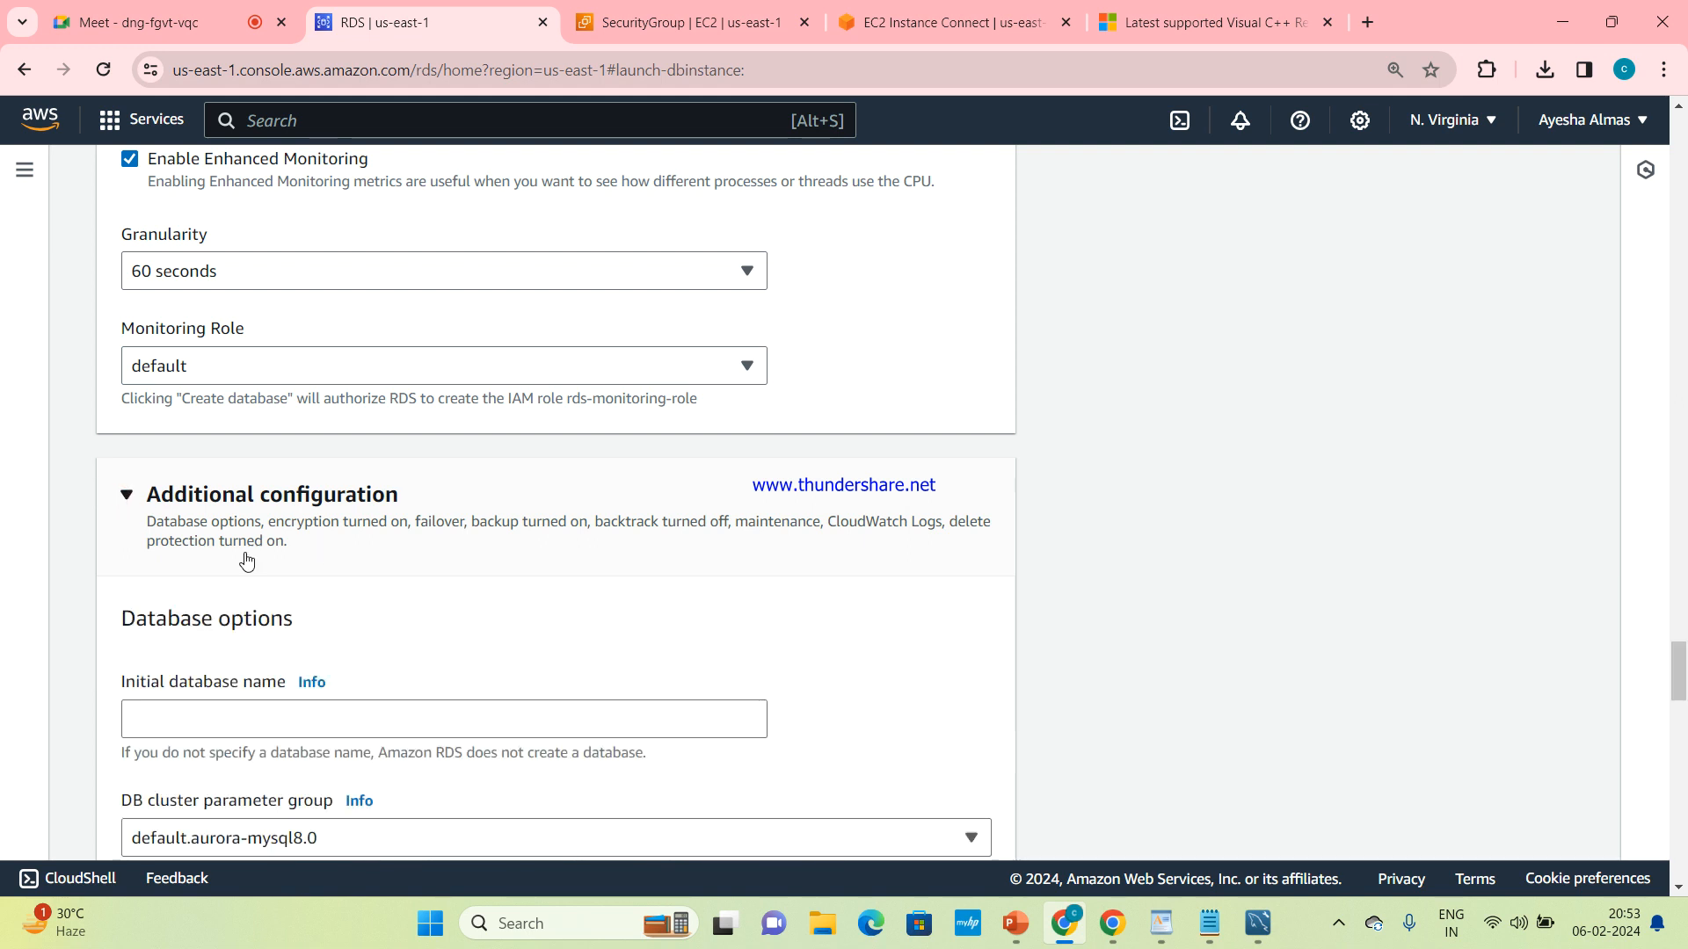
pyautogui.scroll(-5, 246, 558)
pyautogui.scroll(-2, 248, 560)
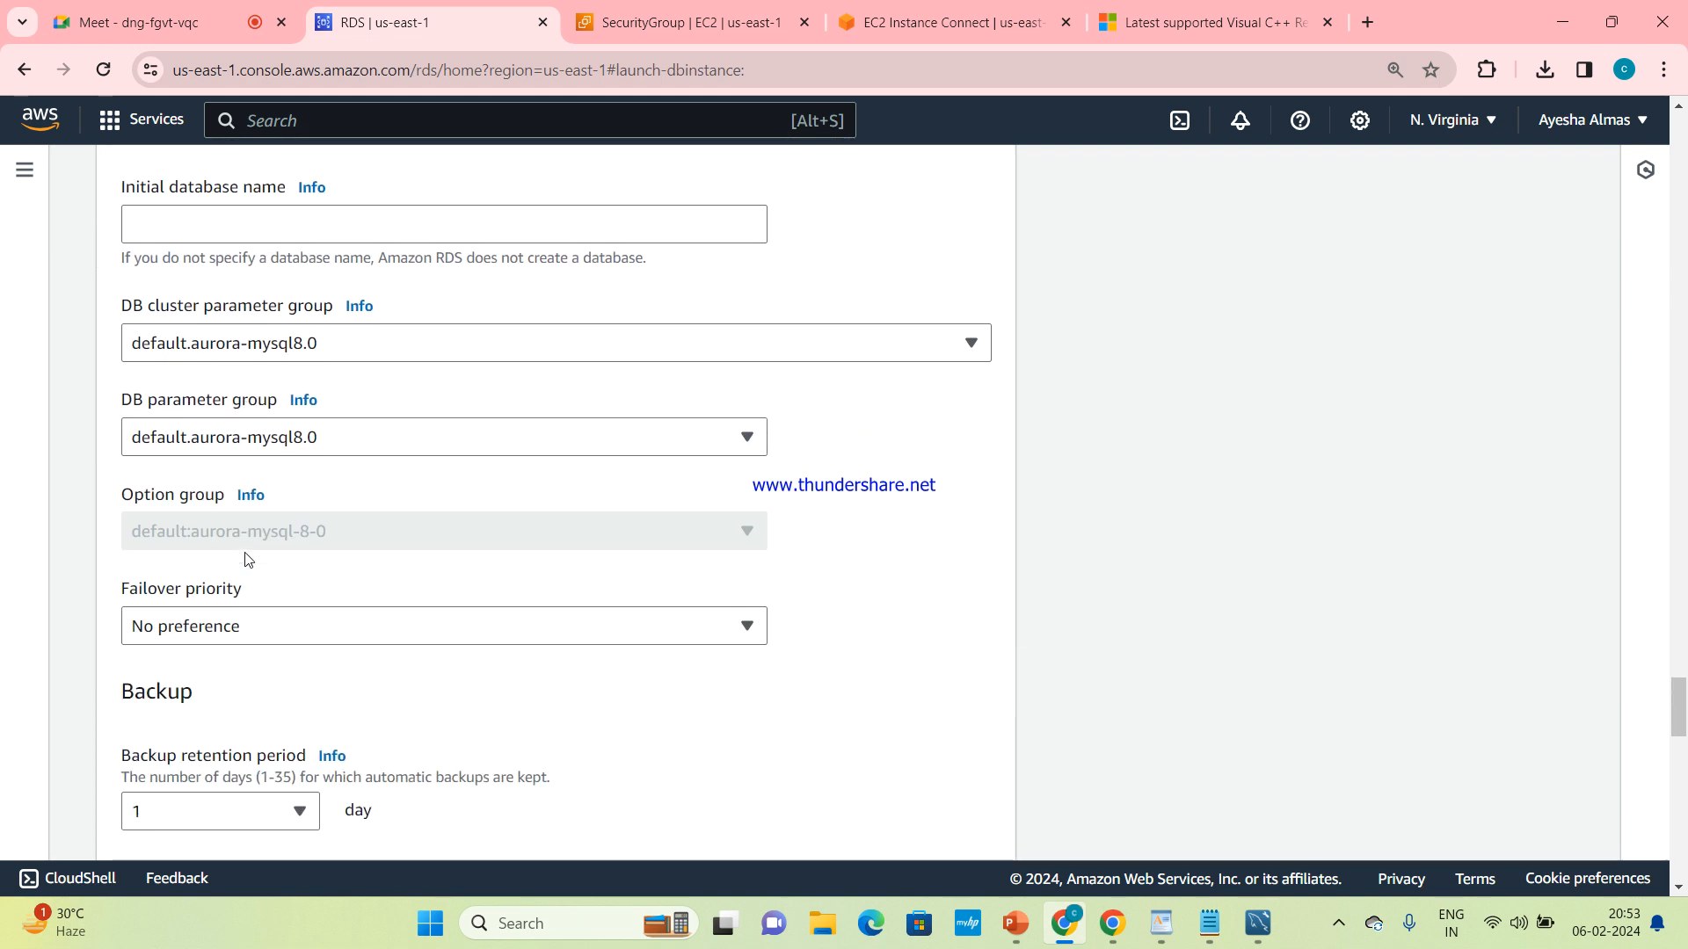
pyautogui.scroll(-2, 248, 559)
pyautogui.scroll(-4, 246, 559)
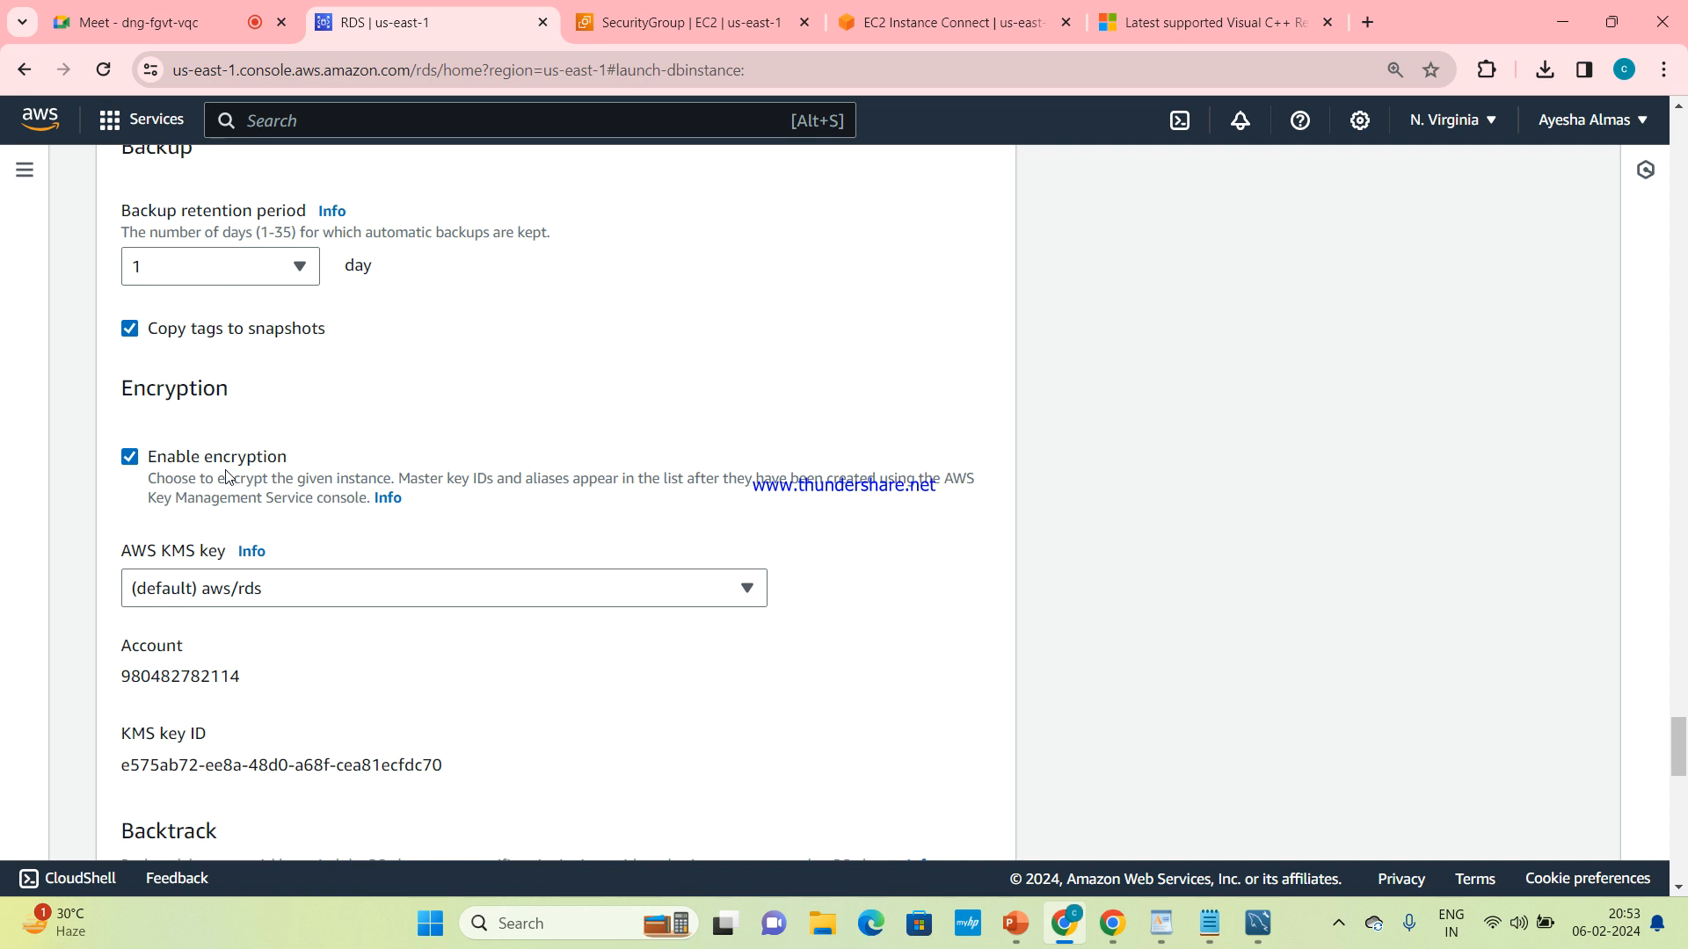
# Collapse the general additional configuration to view the estimated monthly costs, and expand it again to review backup and encryption settings
pyautogui.scroll(8, 211, 470)
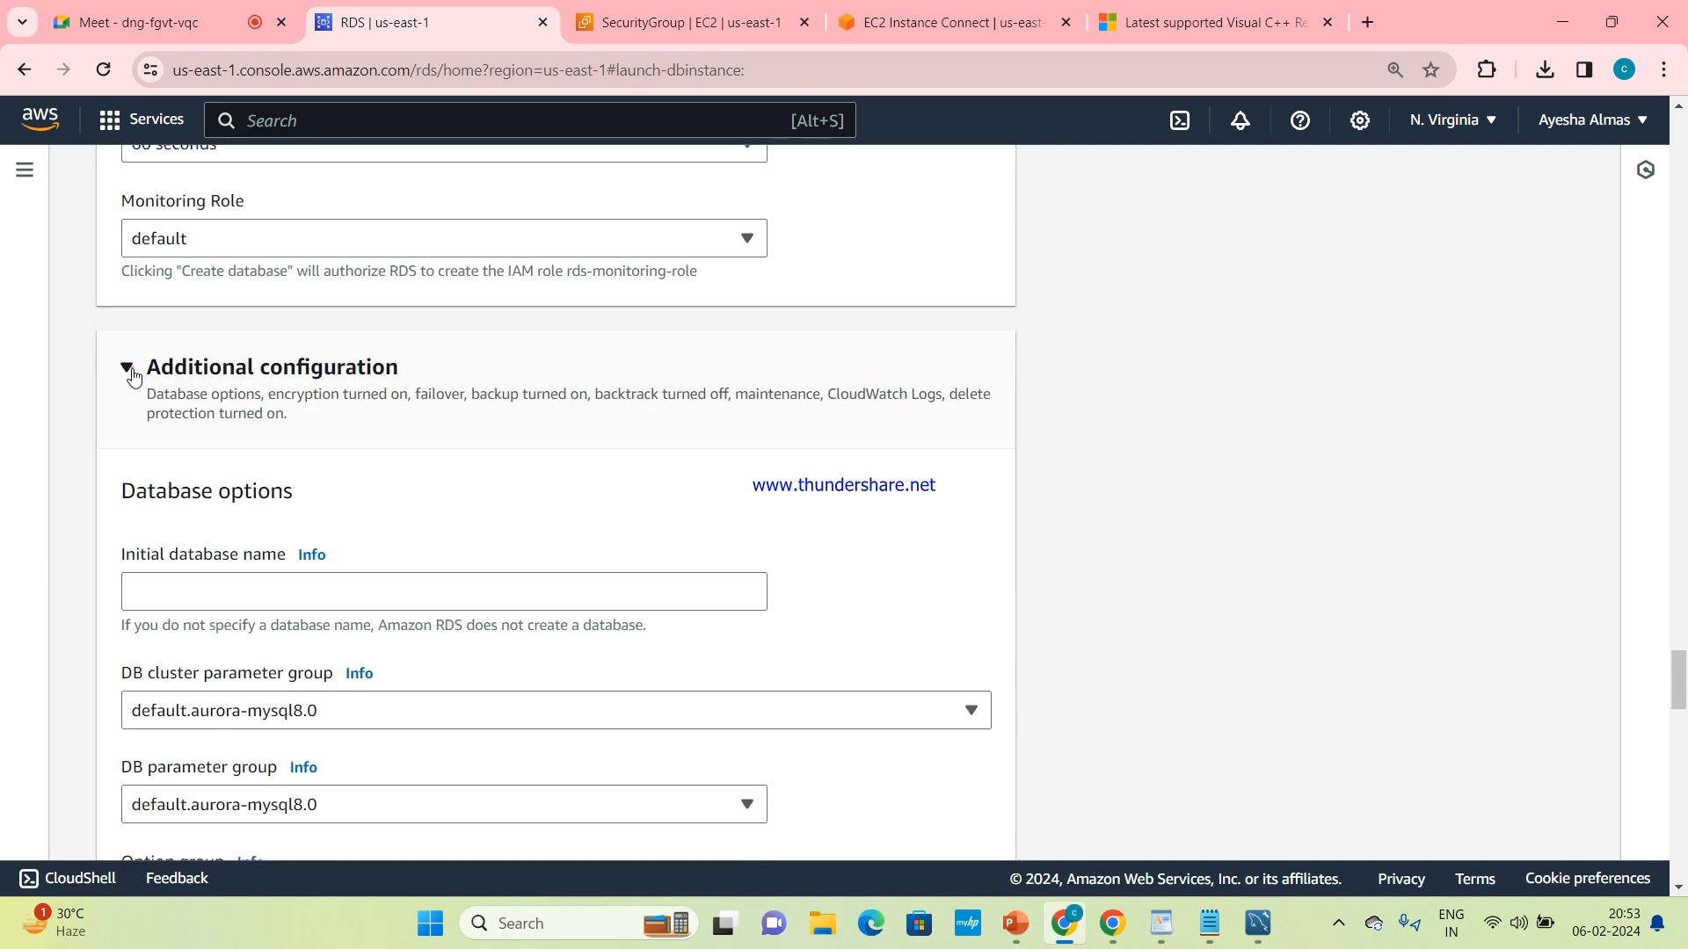
pyautogui.click(130, 367)
pyautogui.scroll(-2, 286, 426)
pyautogui.scroll(2, 286, 427)
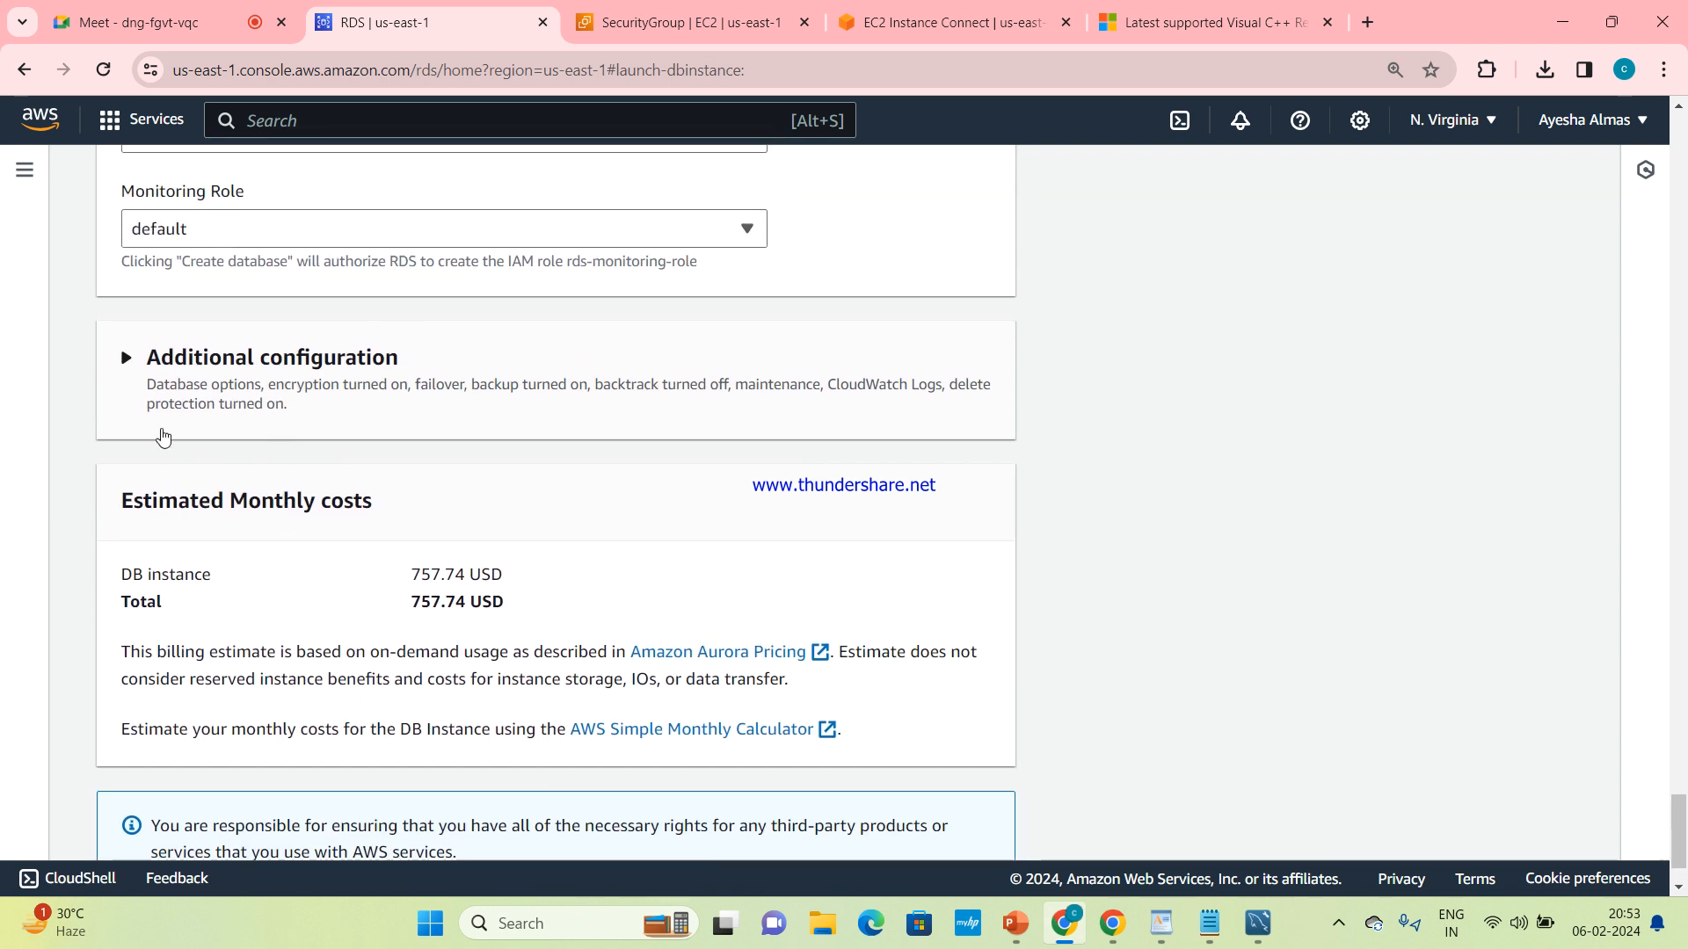
pyautogui.click(140, 373)
pyautogui.scroll(-5, 173, 393)
pyautogui.scroll(-4, 251, 482)
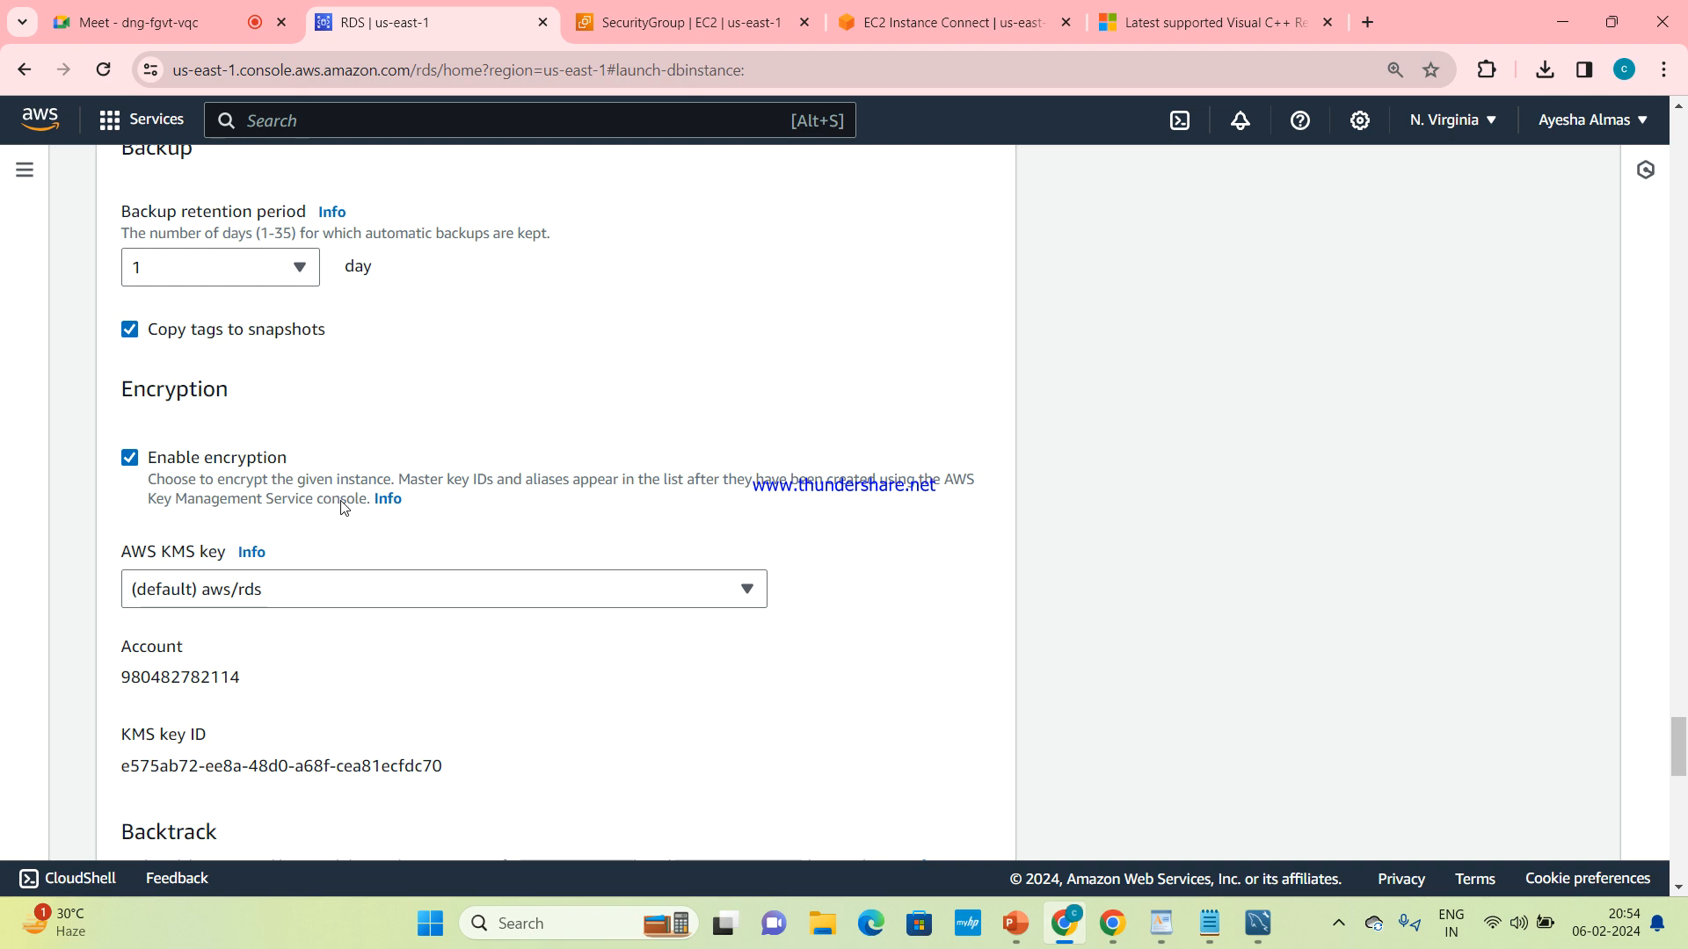
pyautogui.scroll(20, 343, 502)
pyautogui.scroll(20, 342, 508)
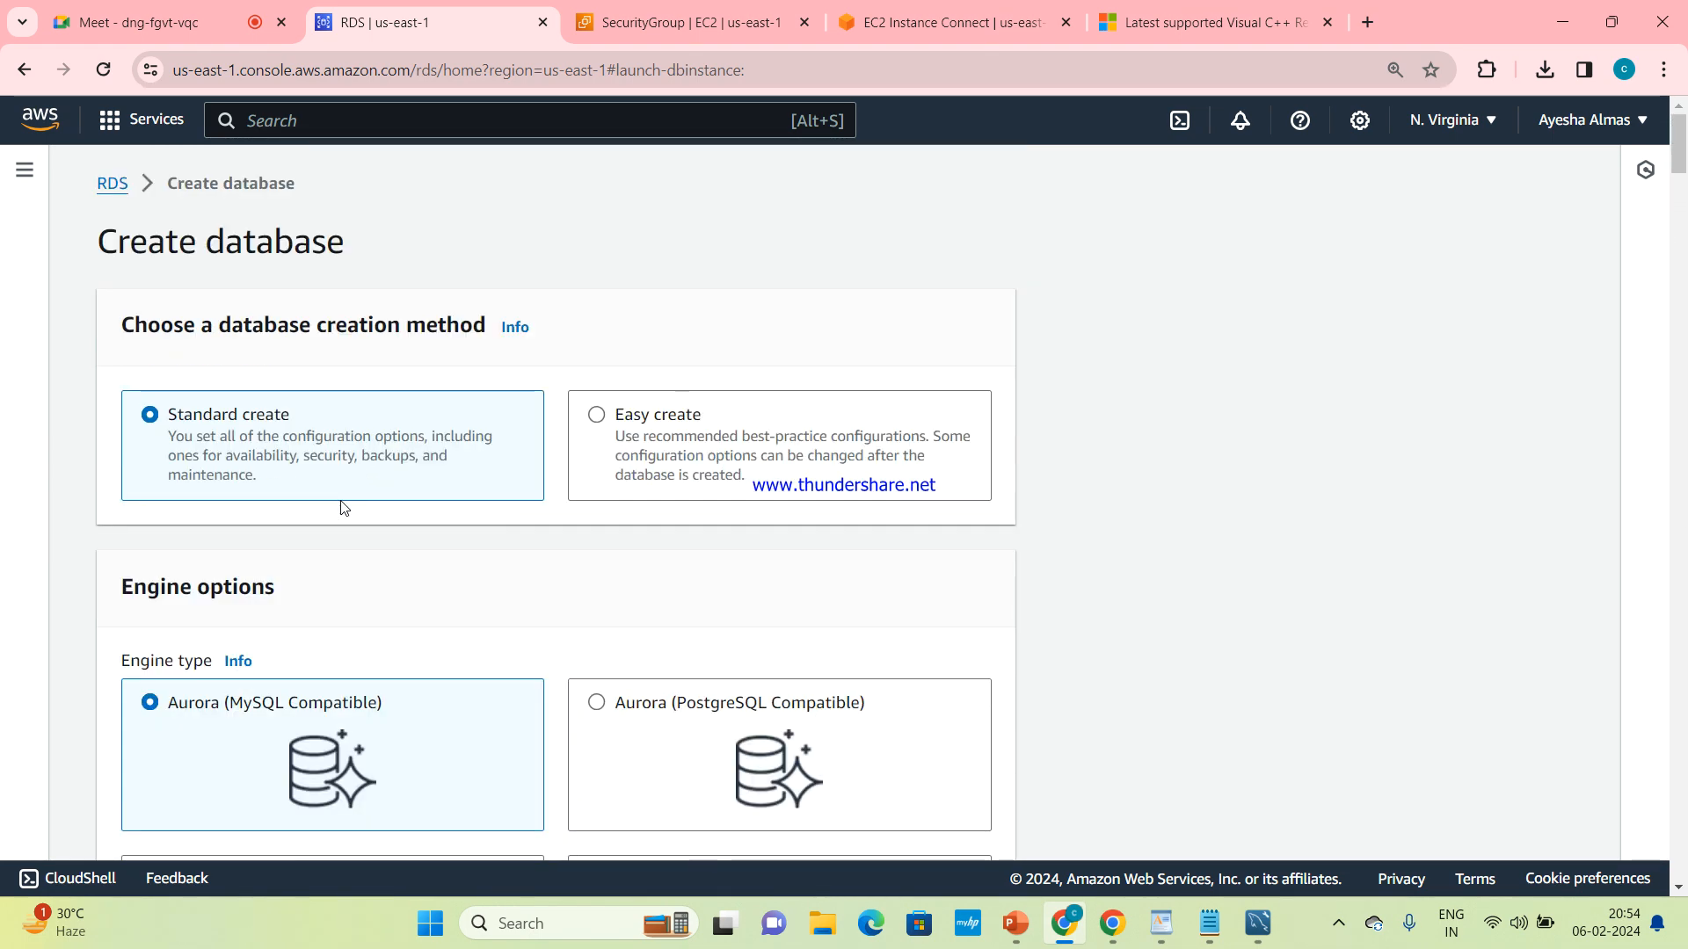
# Leave the create-database form and open the list of RDS databases
pyautogui.click(110, 183)
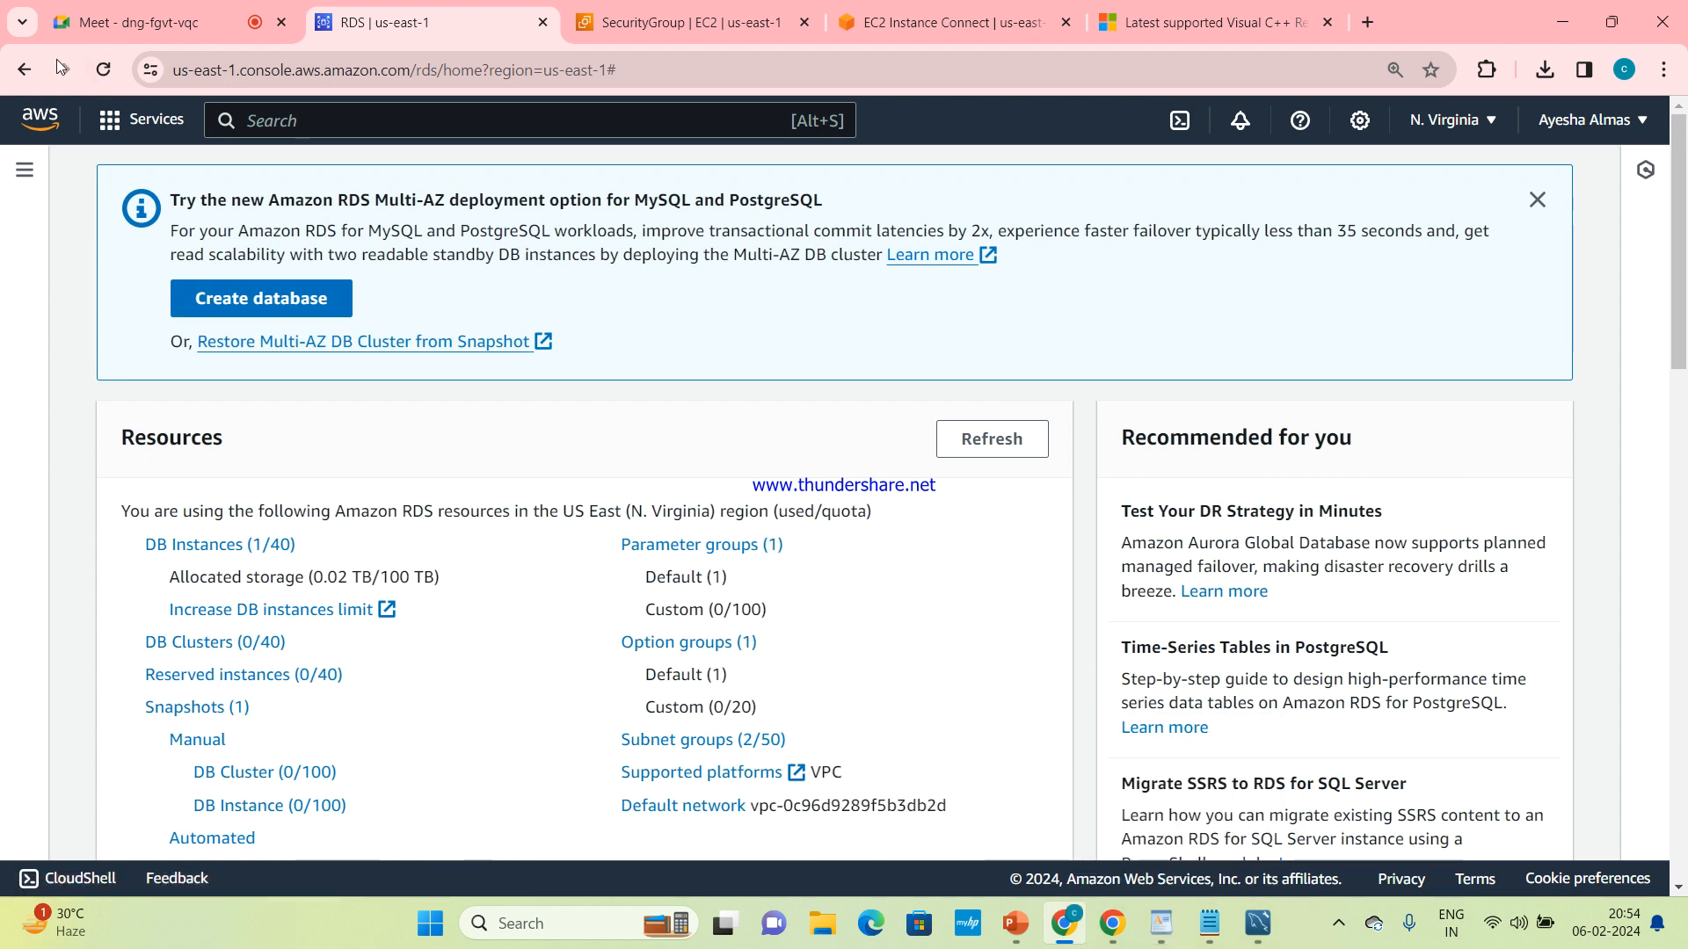
pyautogui.click(694, 4)
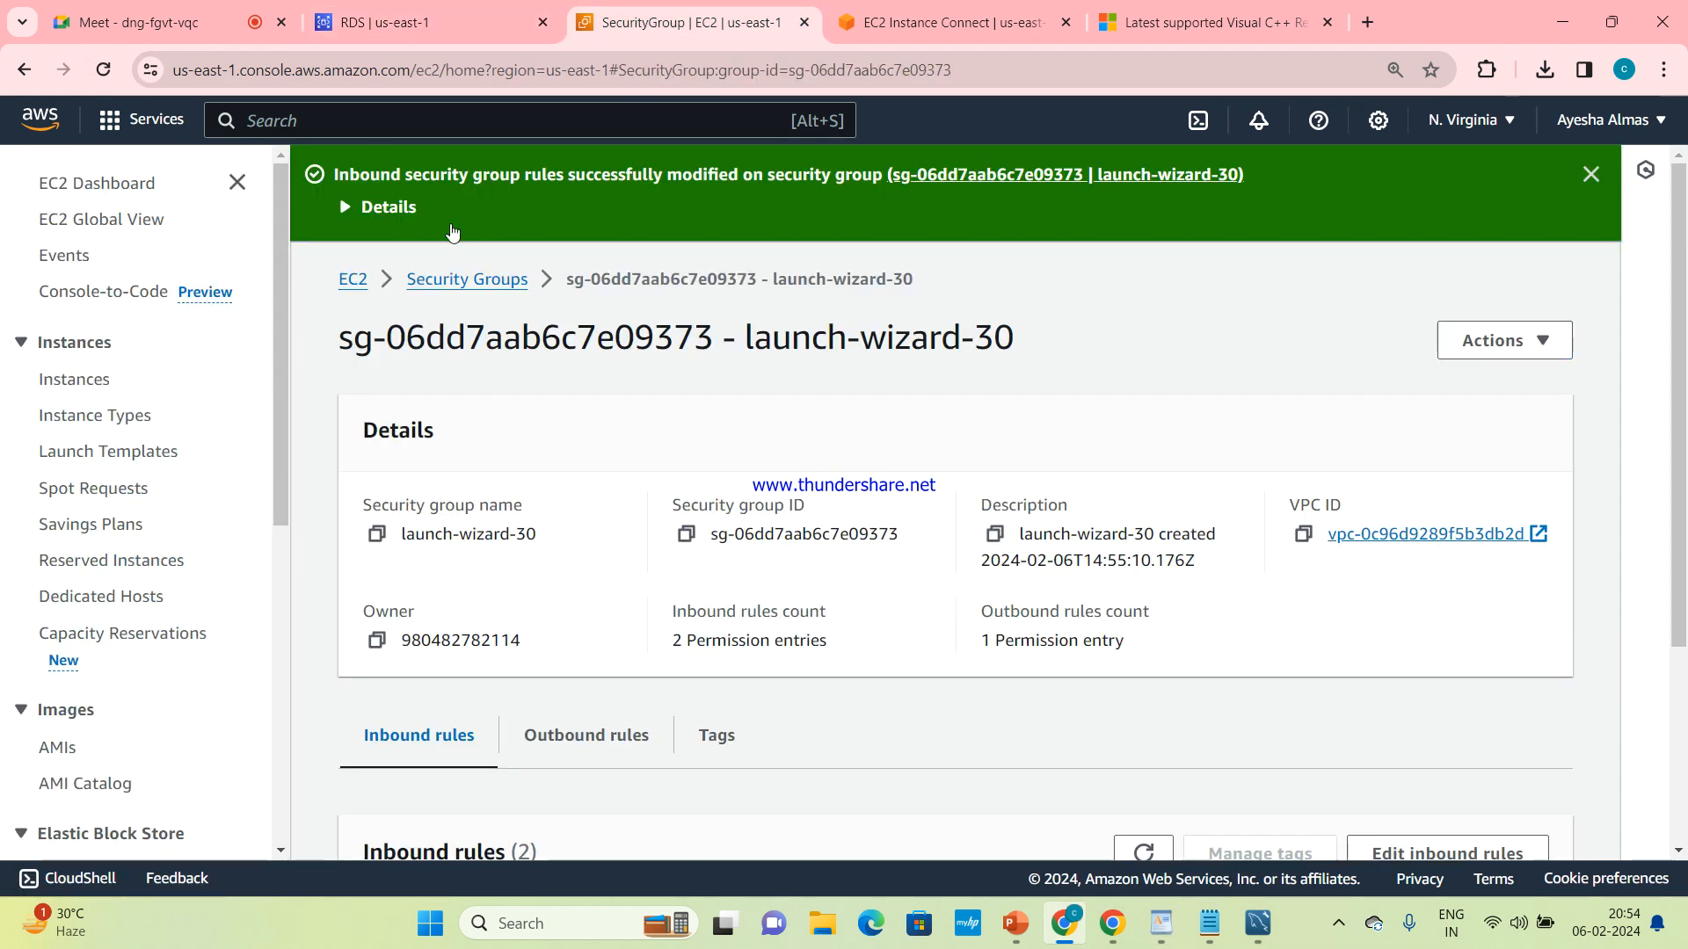
pyautogui.click(461, 8)
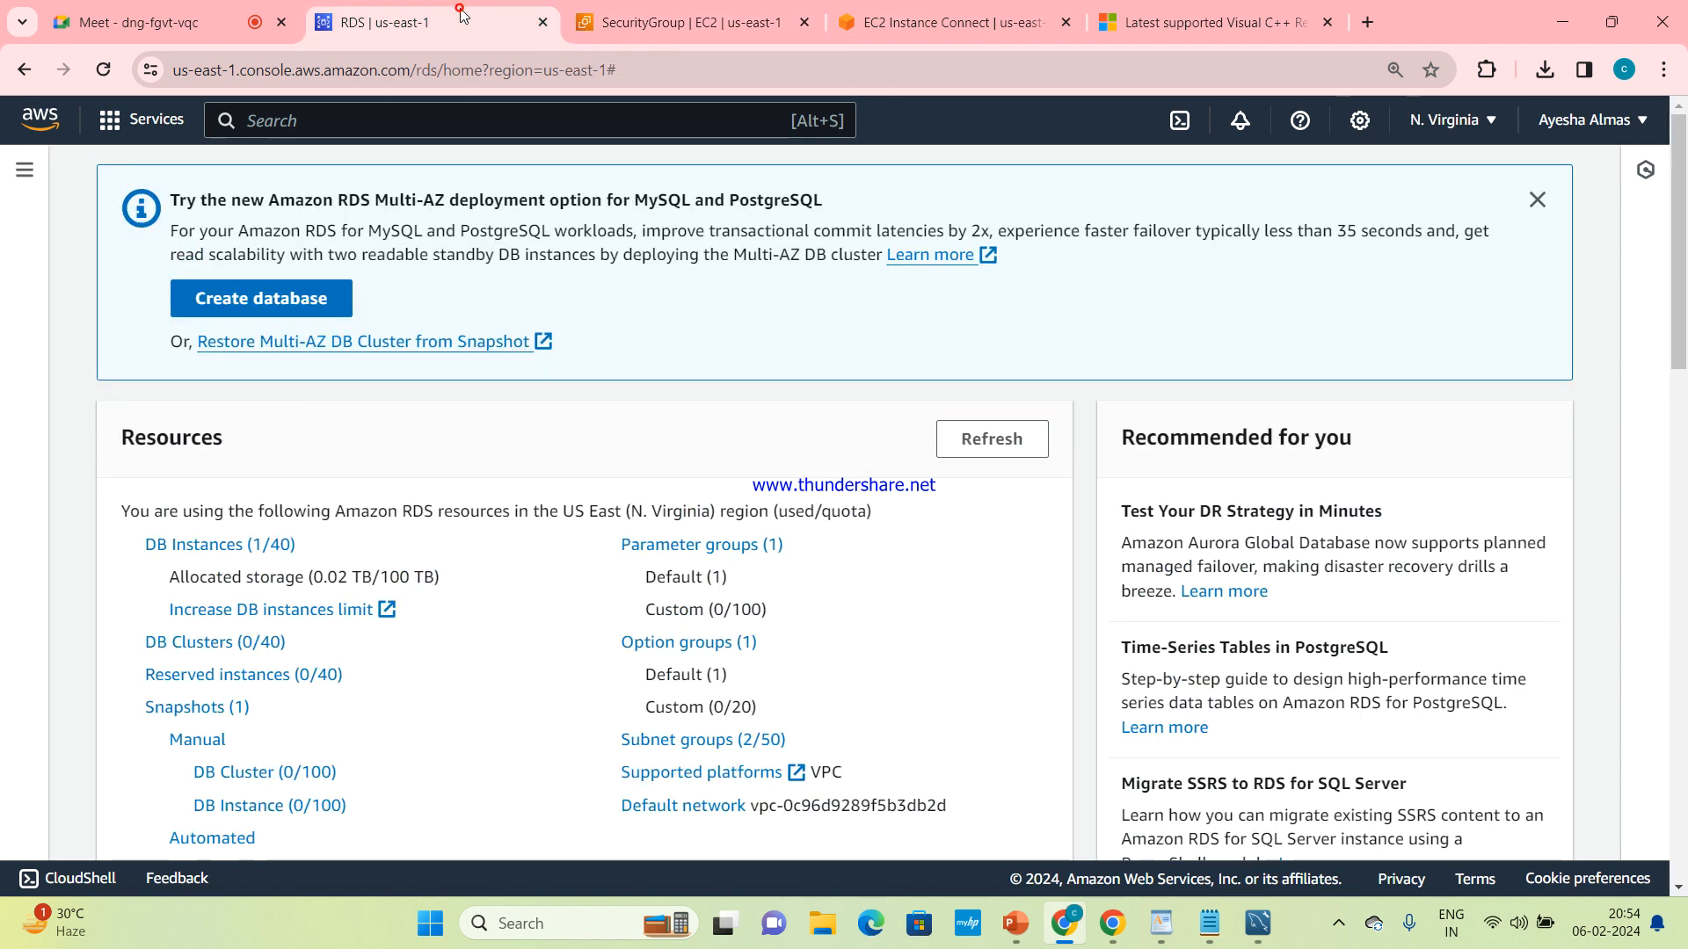
pyautogui.click(14, 182)
pyautogui.click(108, 301)
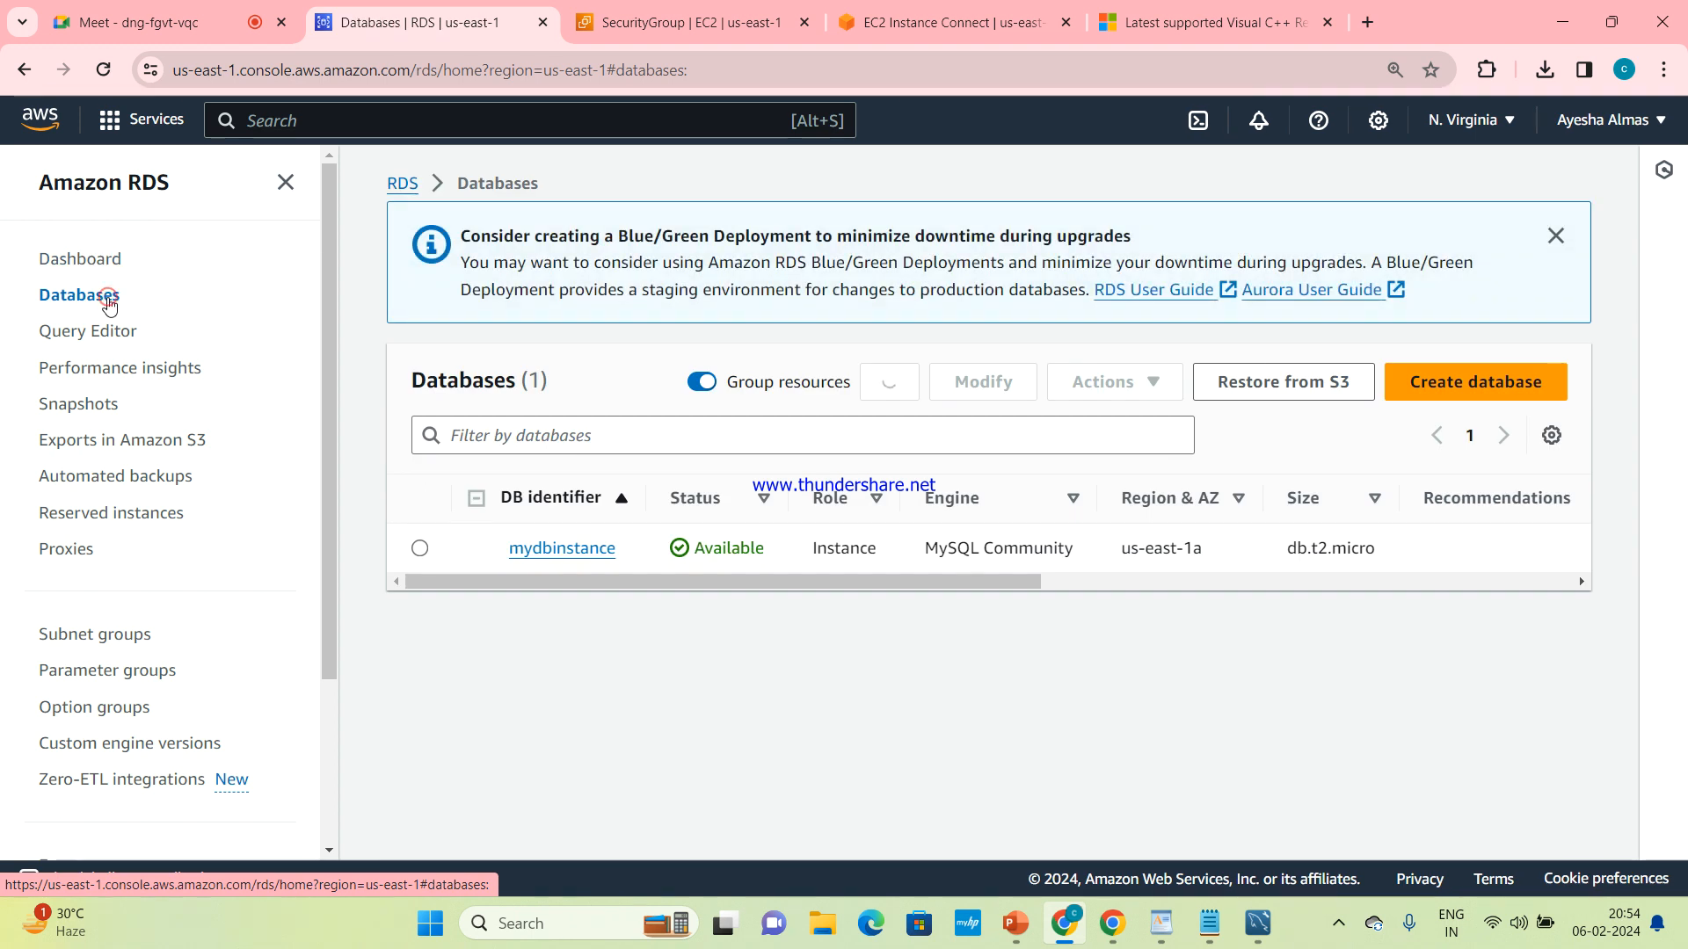
# Start deleting mydbinstance without a final snapshot or retained automated backups, and acknowledge that automated backups will no longer be available
pyautogui.click(420, 548)
pyautogui.click(1123, 380)
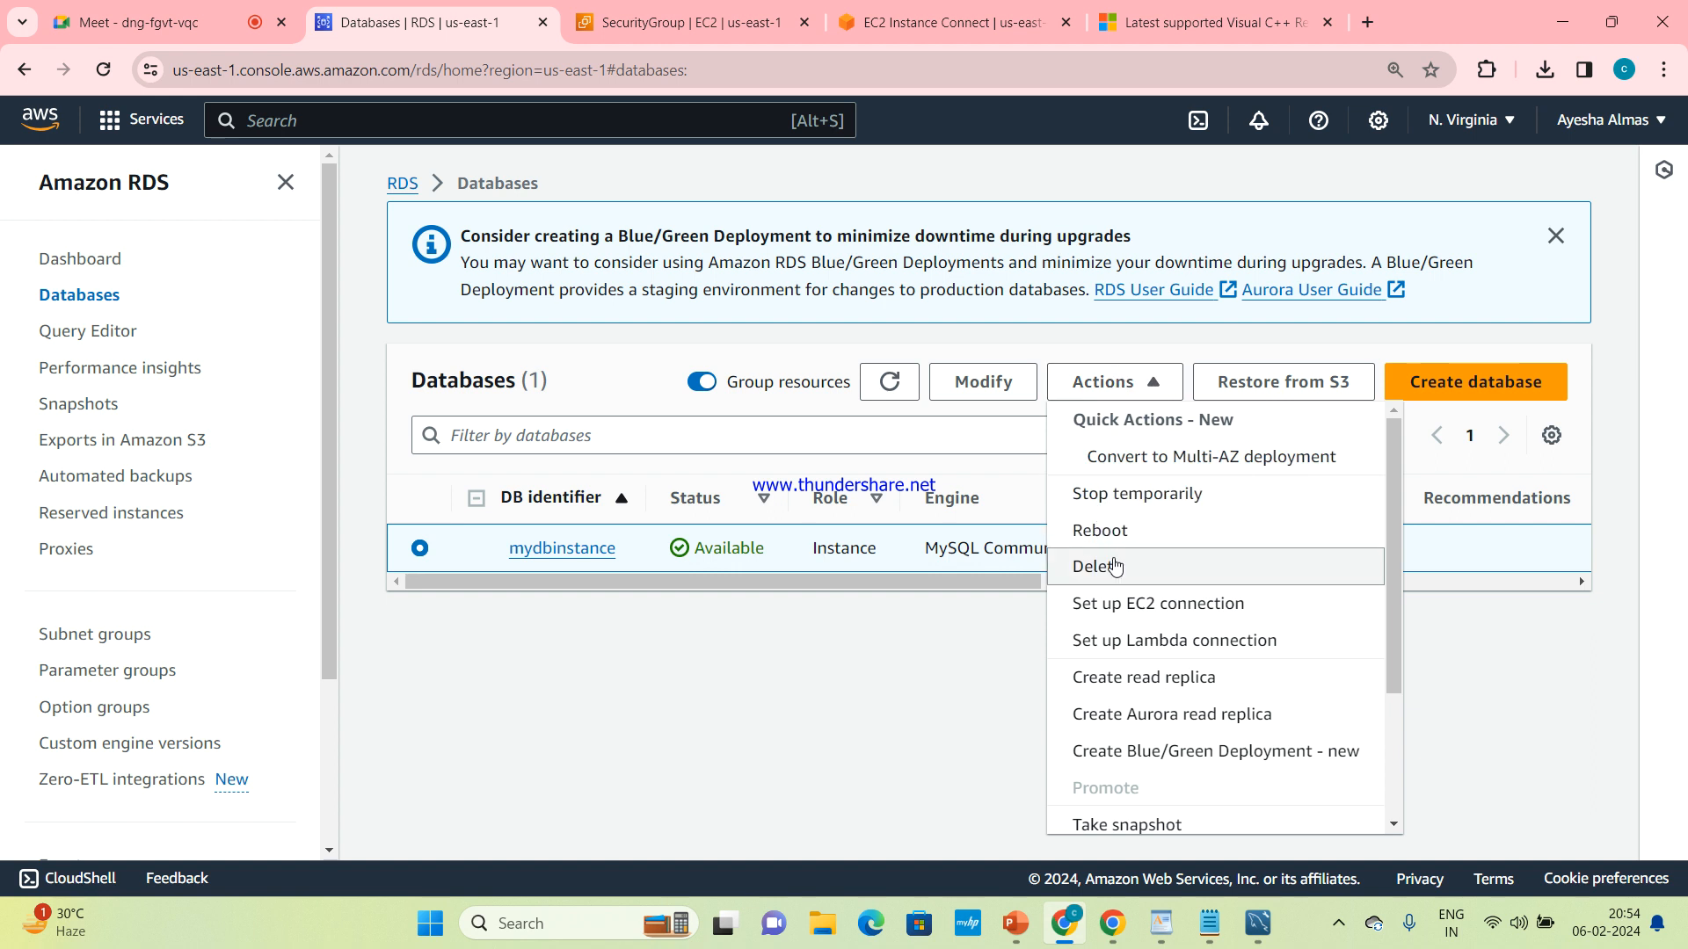
pyautogui.click(1115, 567)
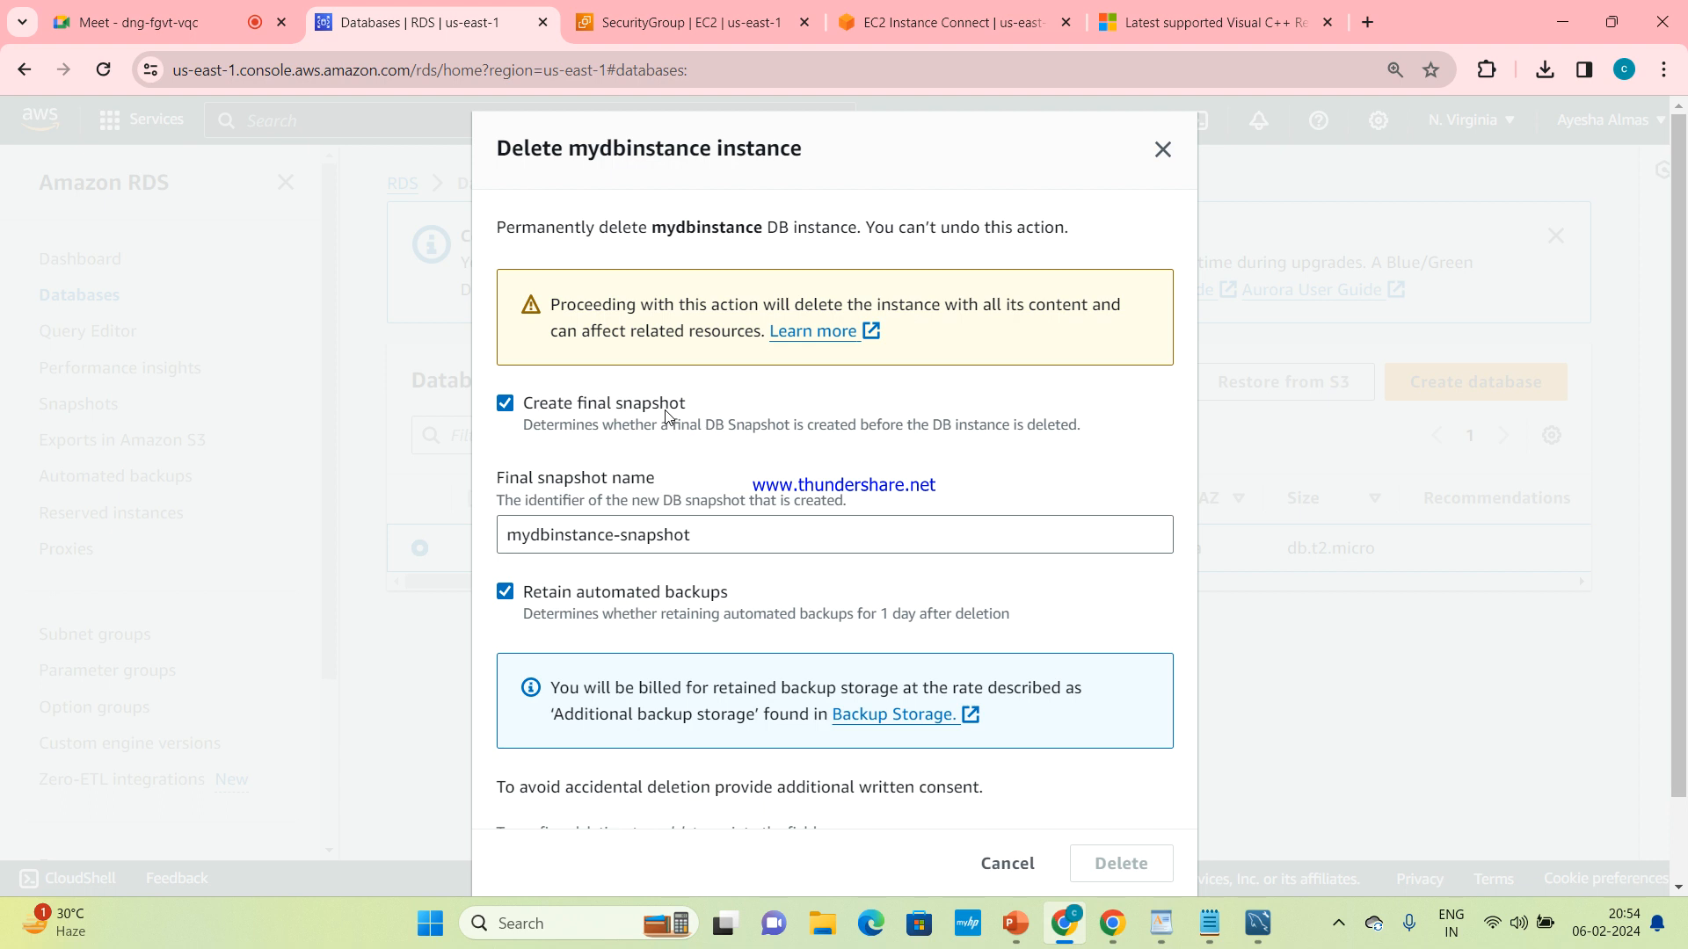
pyautogui.click(510, 409)
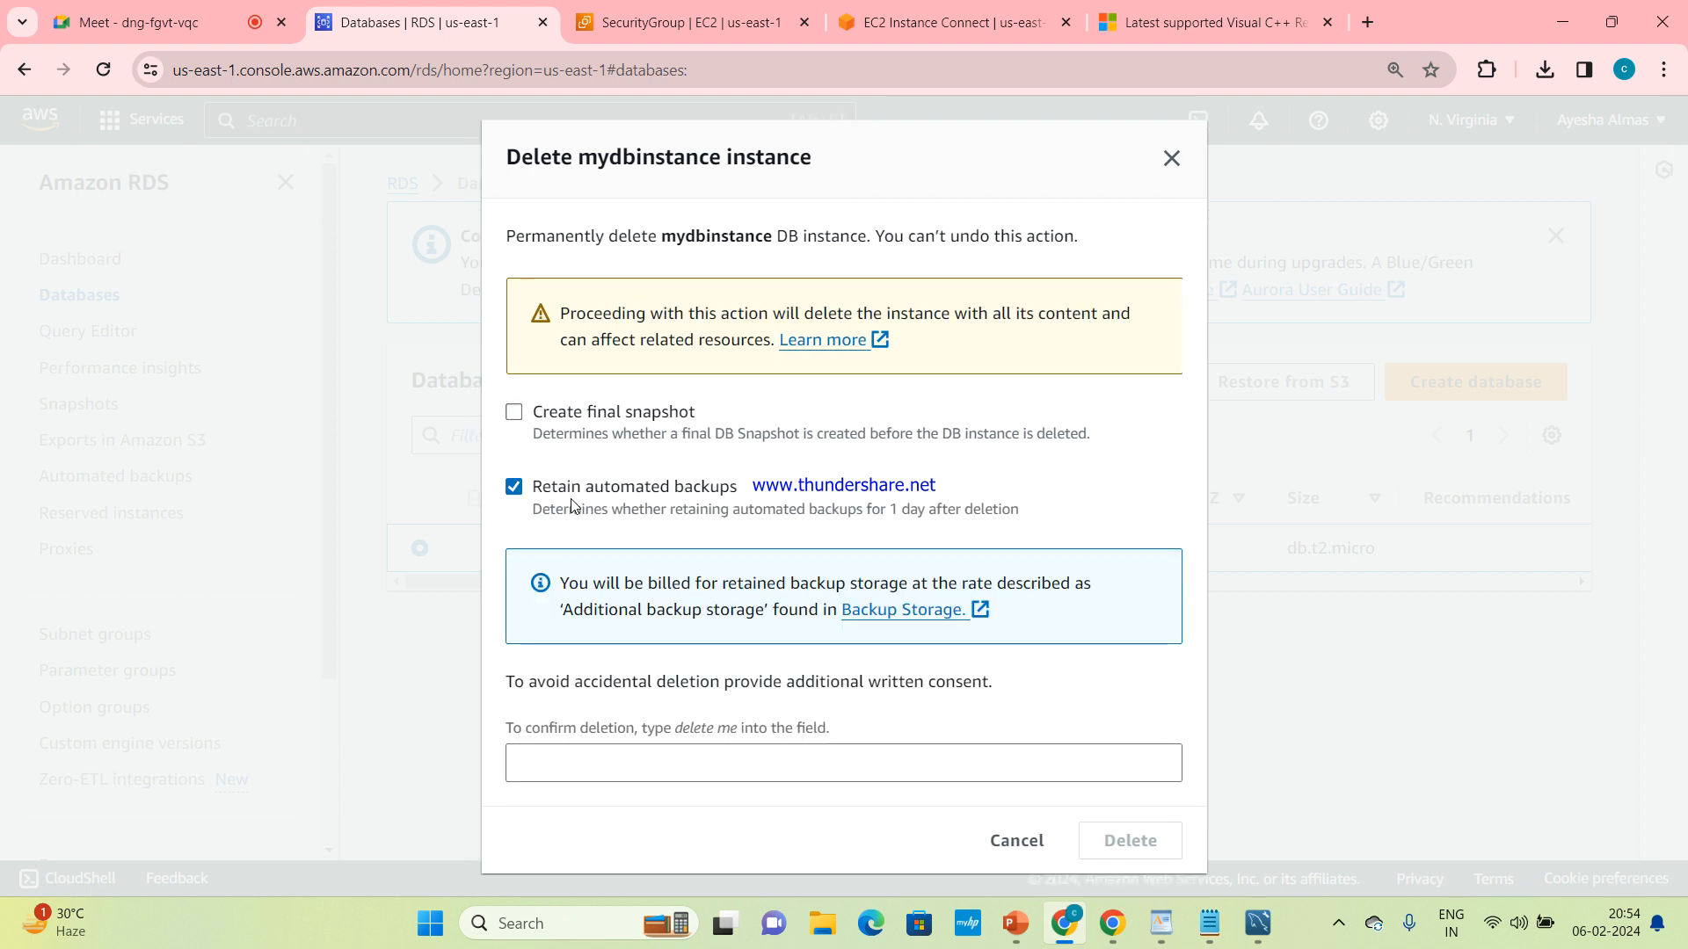
pyautogui.click(515, 488)
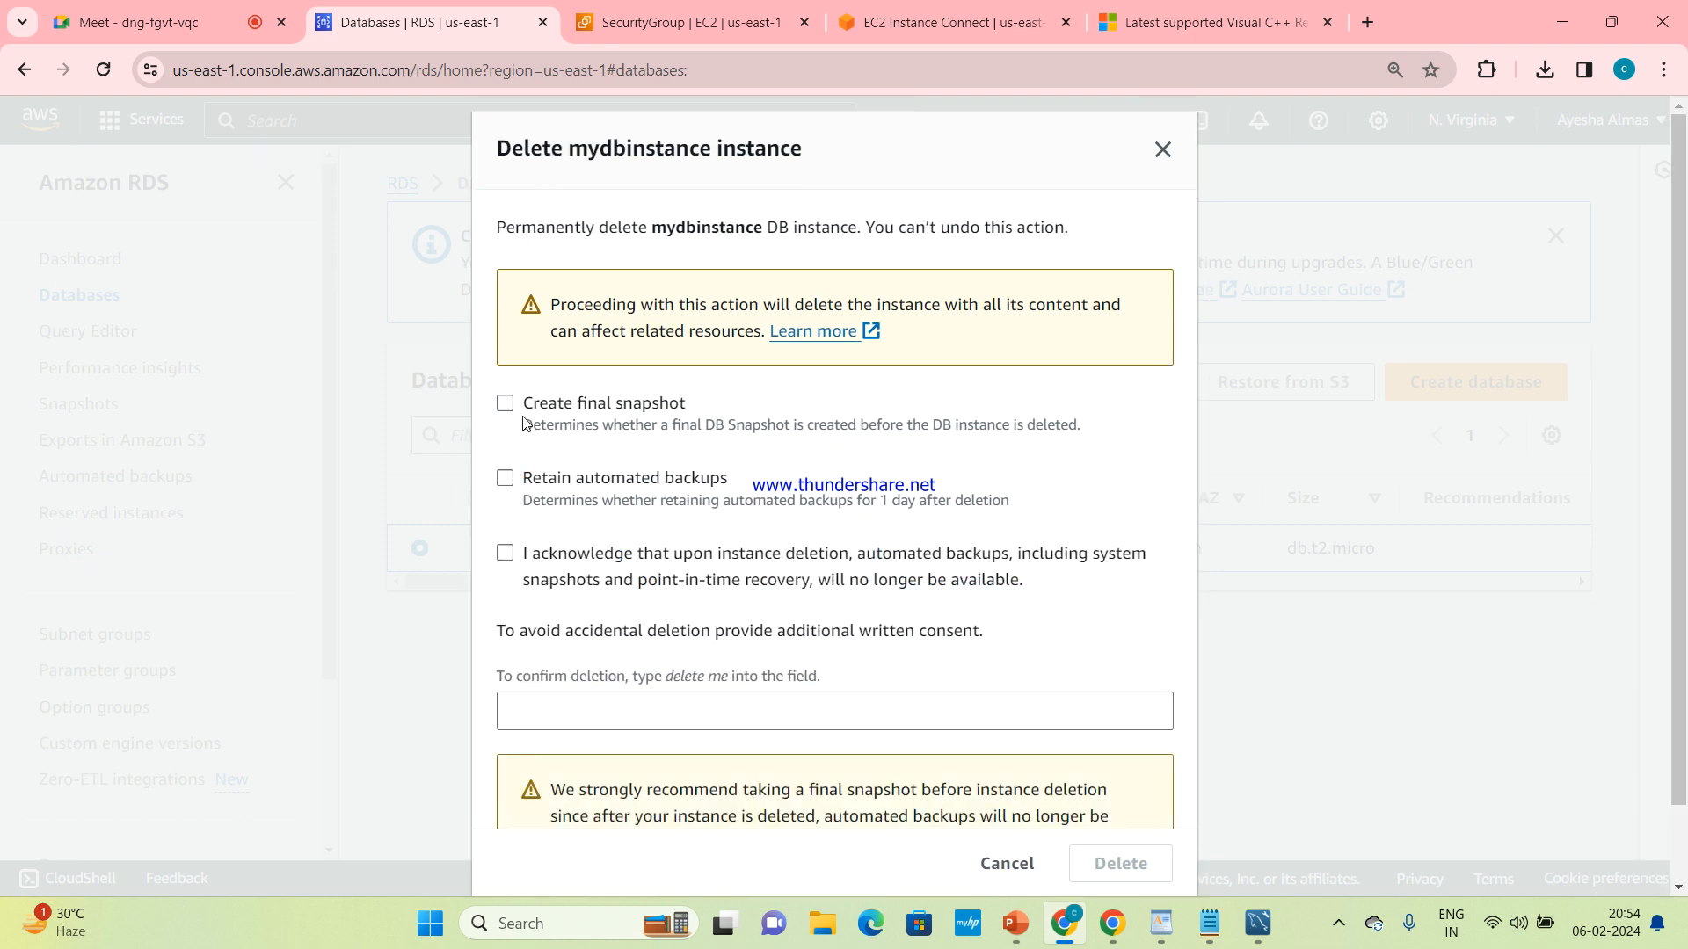
pyautogui.click(506, 561)
# Enter "delete me" as the written confirmation for deleting mydbinstance, without a trailing space
pyautogui.moveTo(663, 674); pyautogui.dragTo(734, 677)
pyautogui.hotkey('ctrl', 'c')
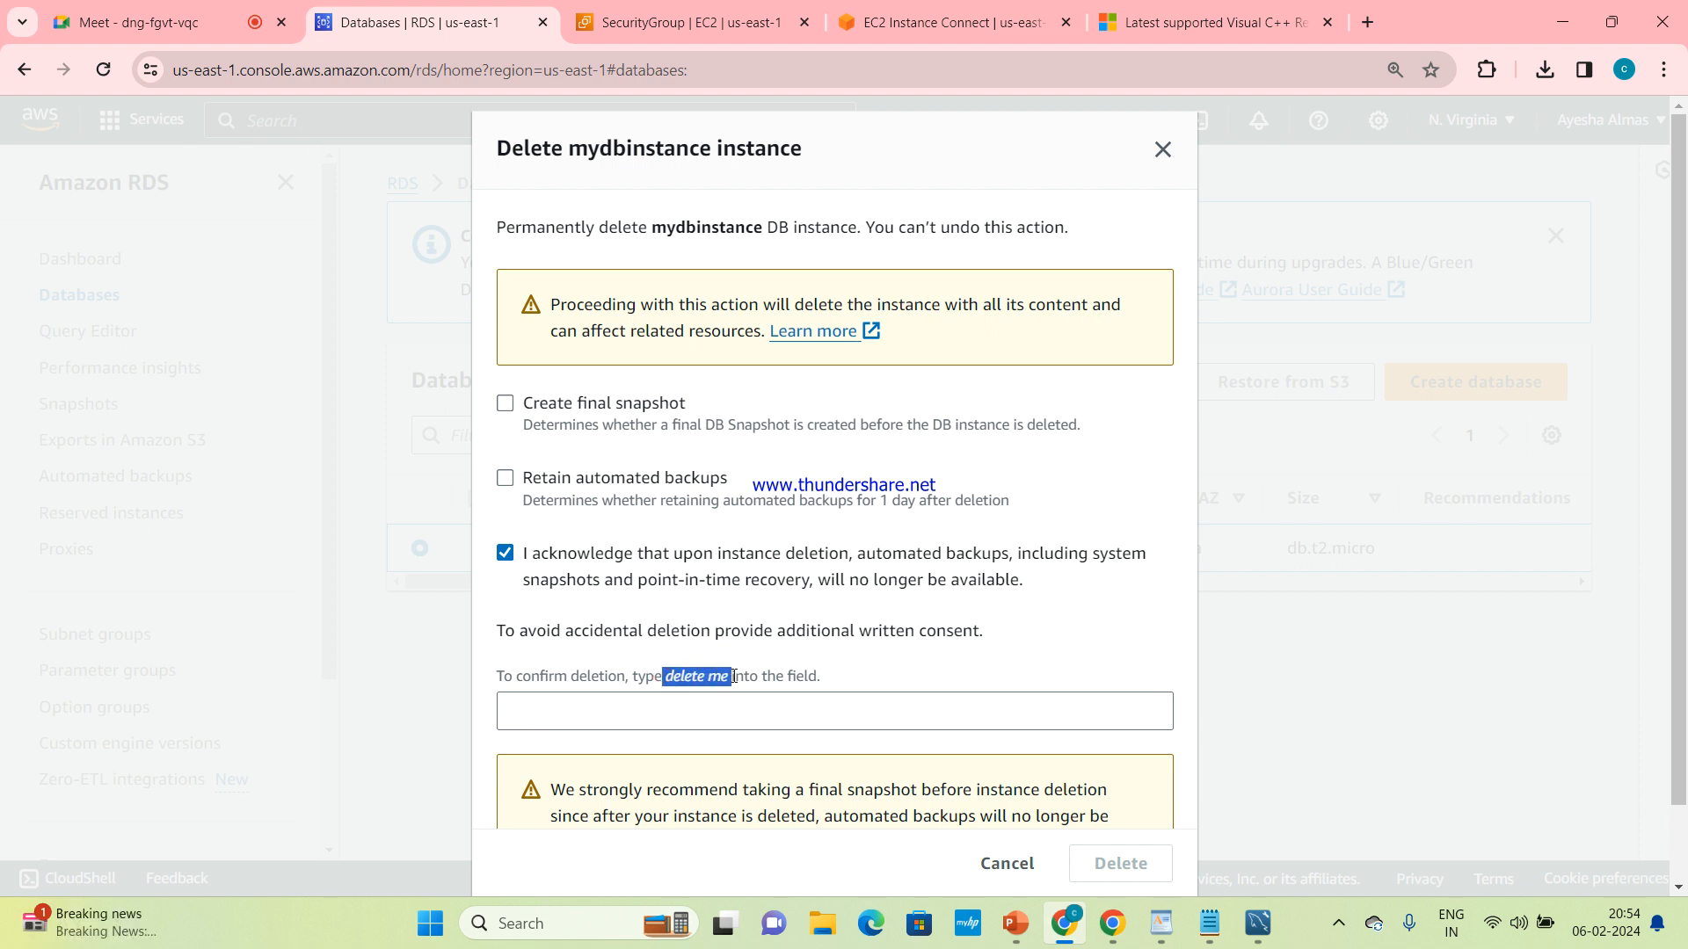
pyautogui.click(702, 706)
pyautogui.hotkey('ctrl', 'v')
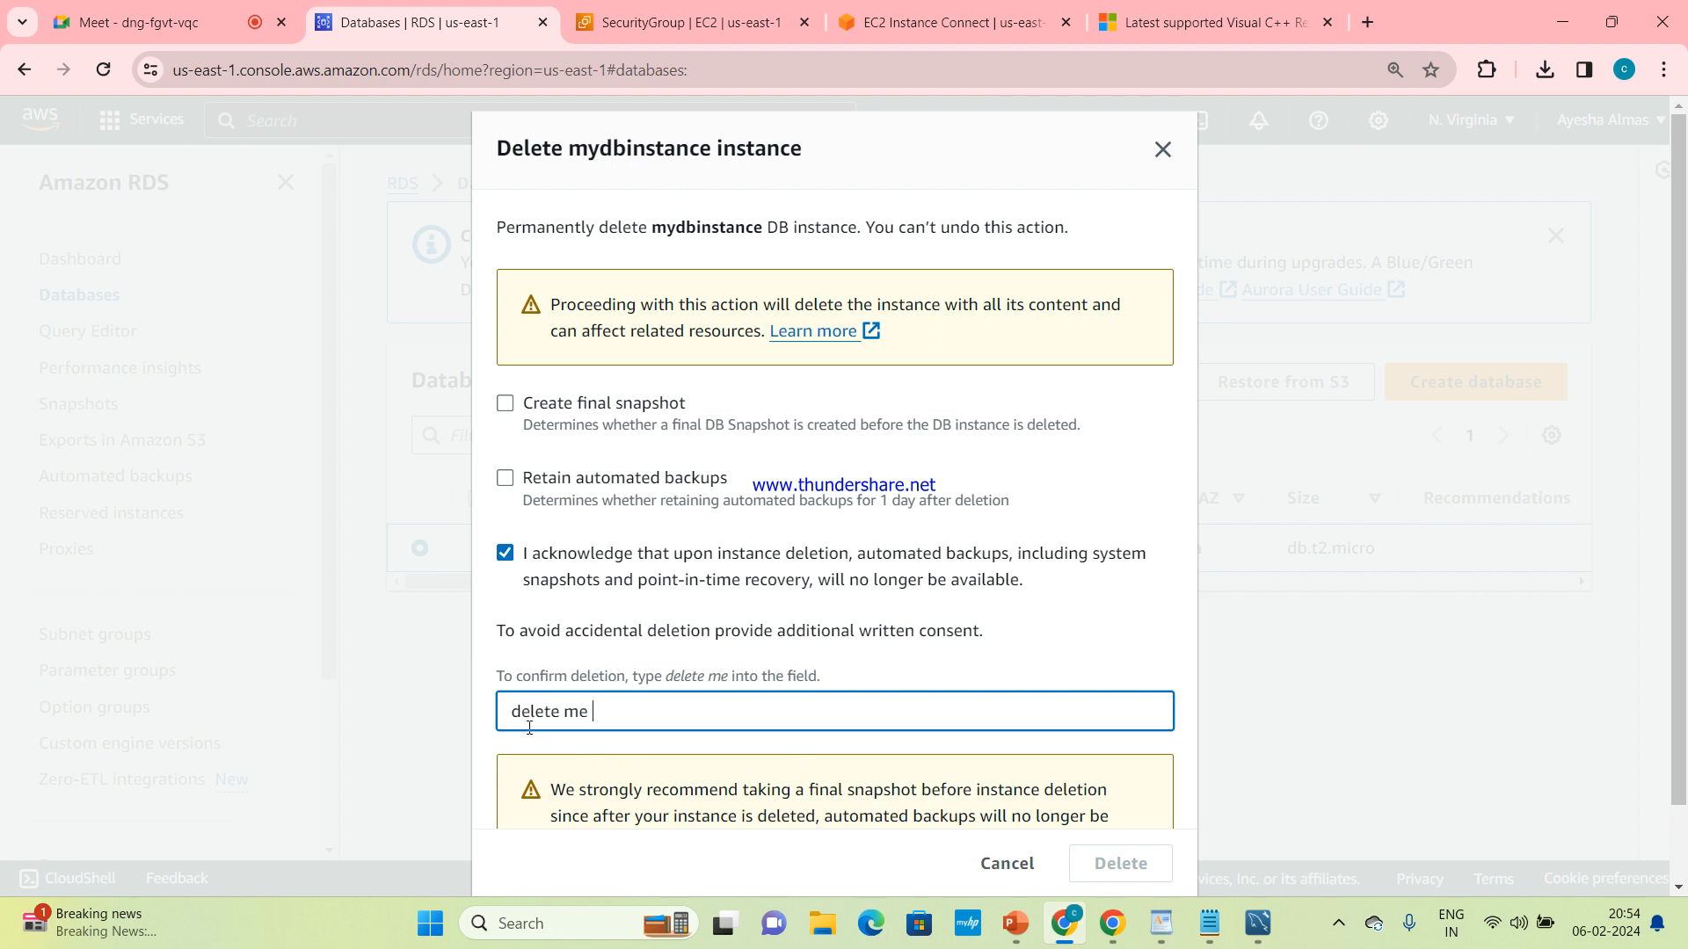
pyautogui.press('BackSpace')
pyautogui.press('BackSpace')
pyautogui.press('BackSpace')
pyautogui.press('BackSpace')
pyautogui.press('BackSpace')
pyautogui.press('BackSpace')
pyautogui.press('BackSpace')
pyautogui.press('BackSpace')
pyautogui.press('BackSpace')
pyautogui.scroll(-1, 801, 761)
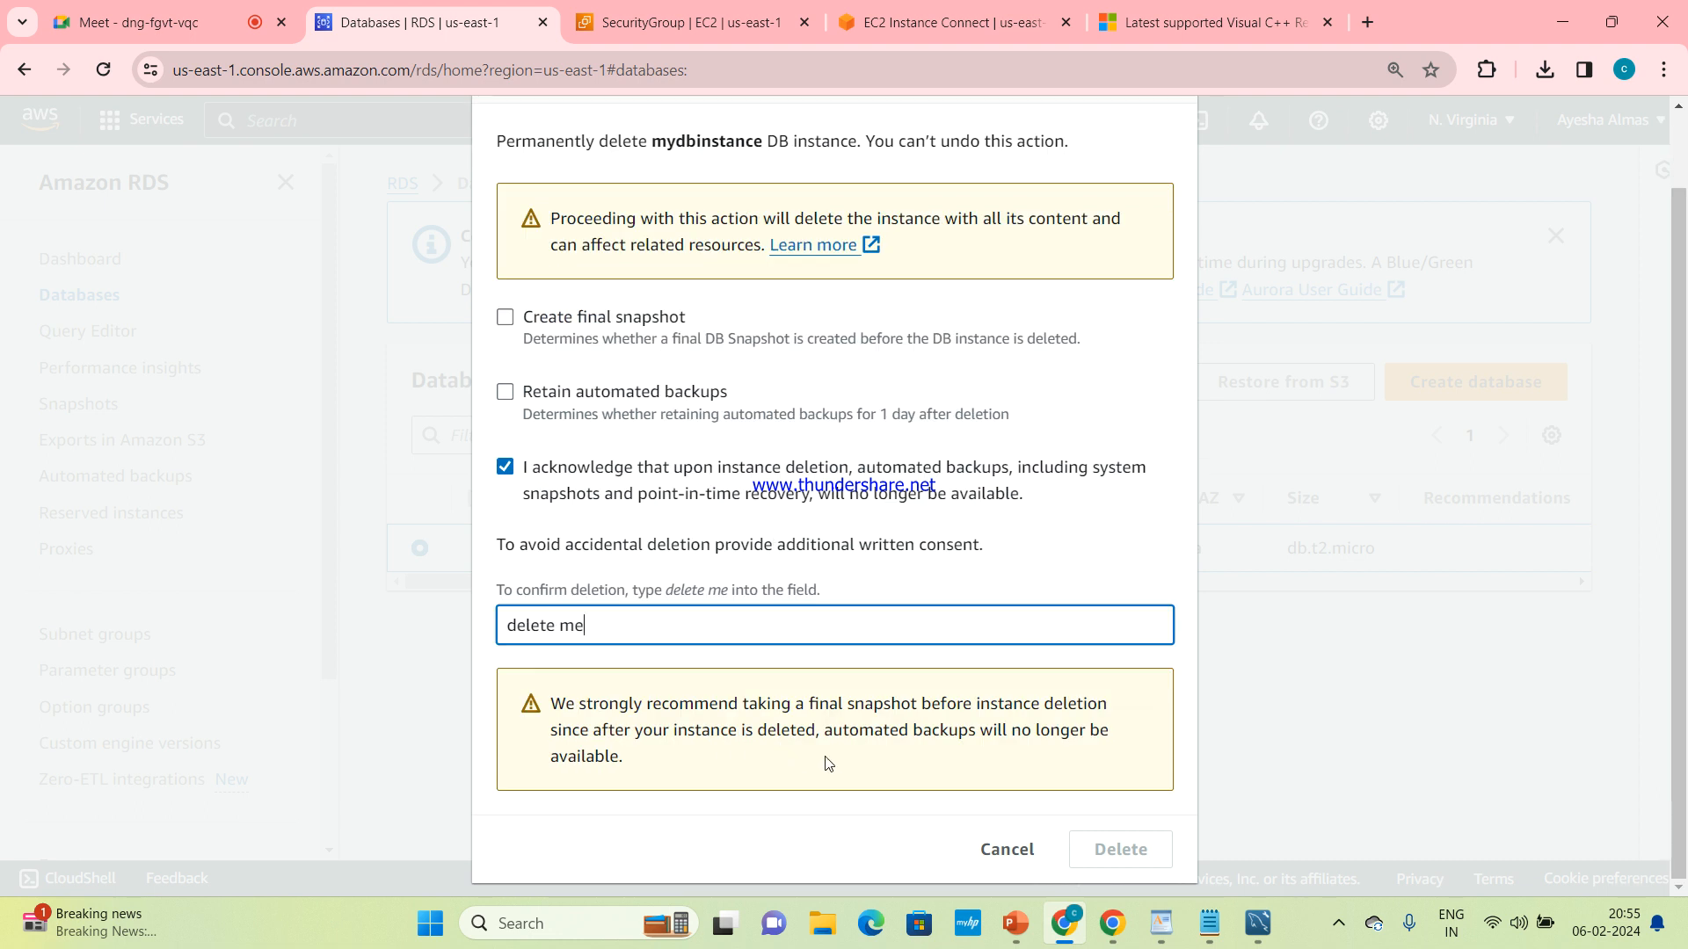
# Toggle automated backup retention on and off again, renew the backup-loss acknowledgement, delete mydbinstance and refresh the database list
pyautogui.click(505, 391)
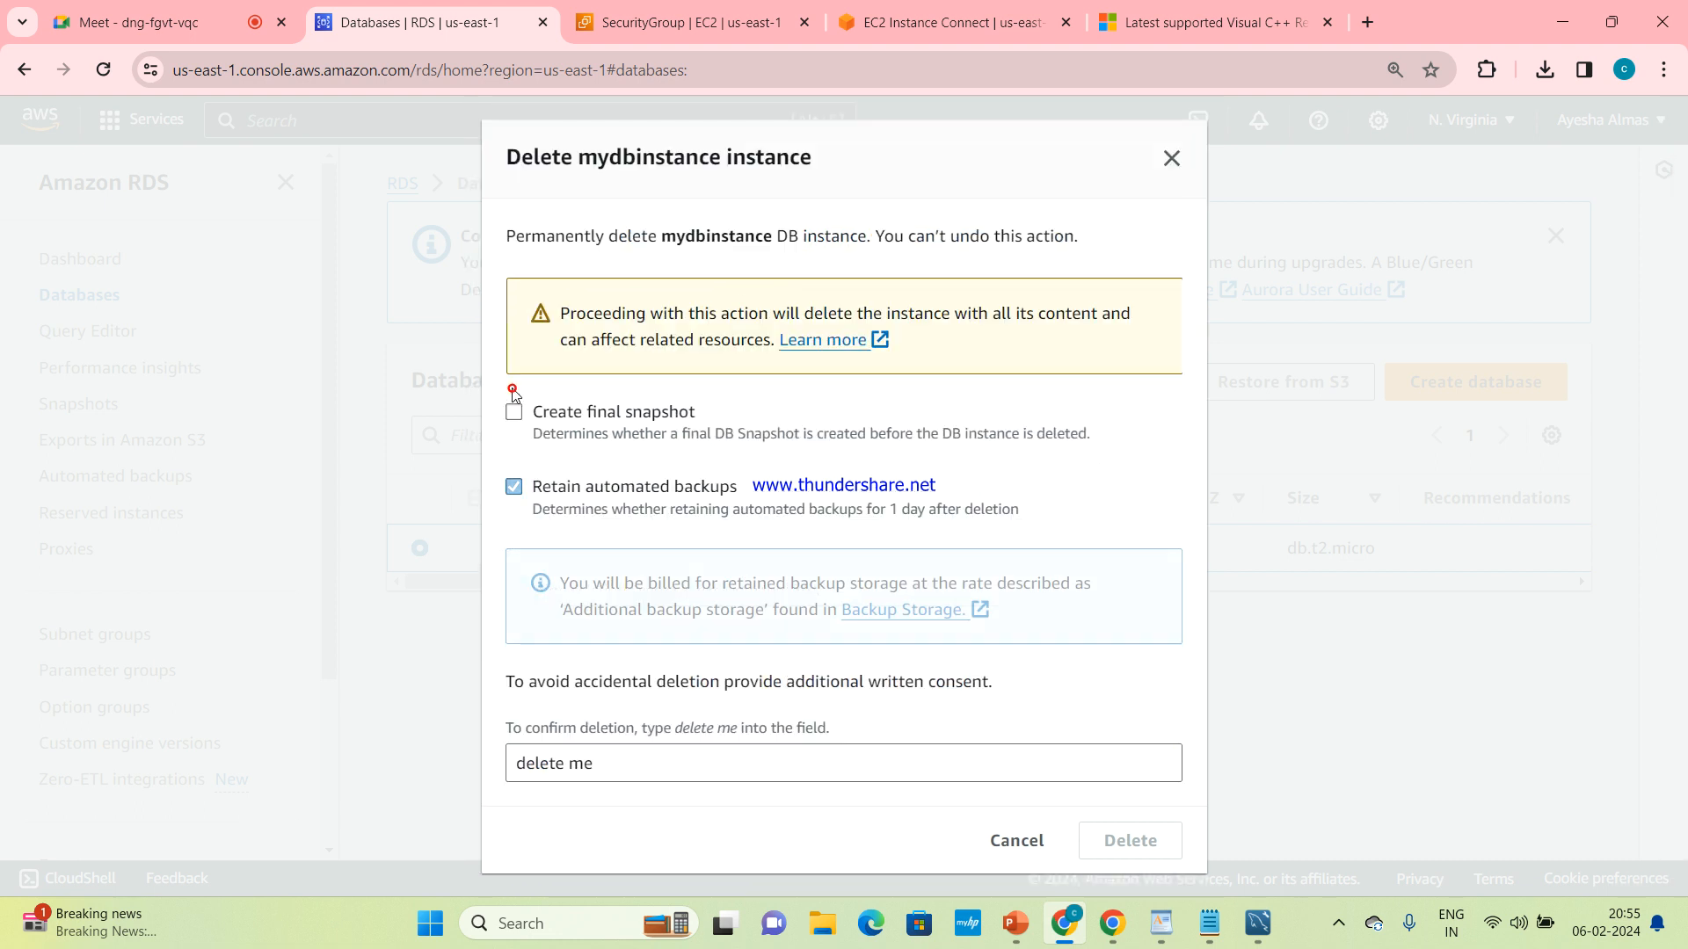
pyautogui.click(526, 487)
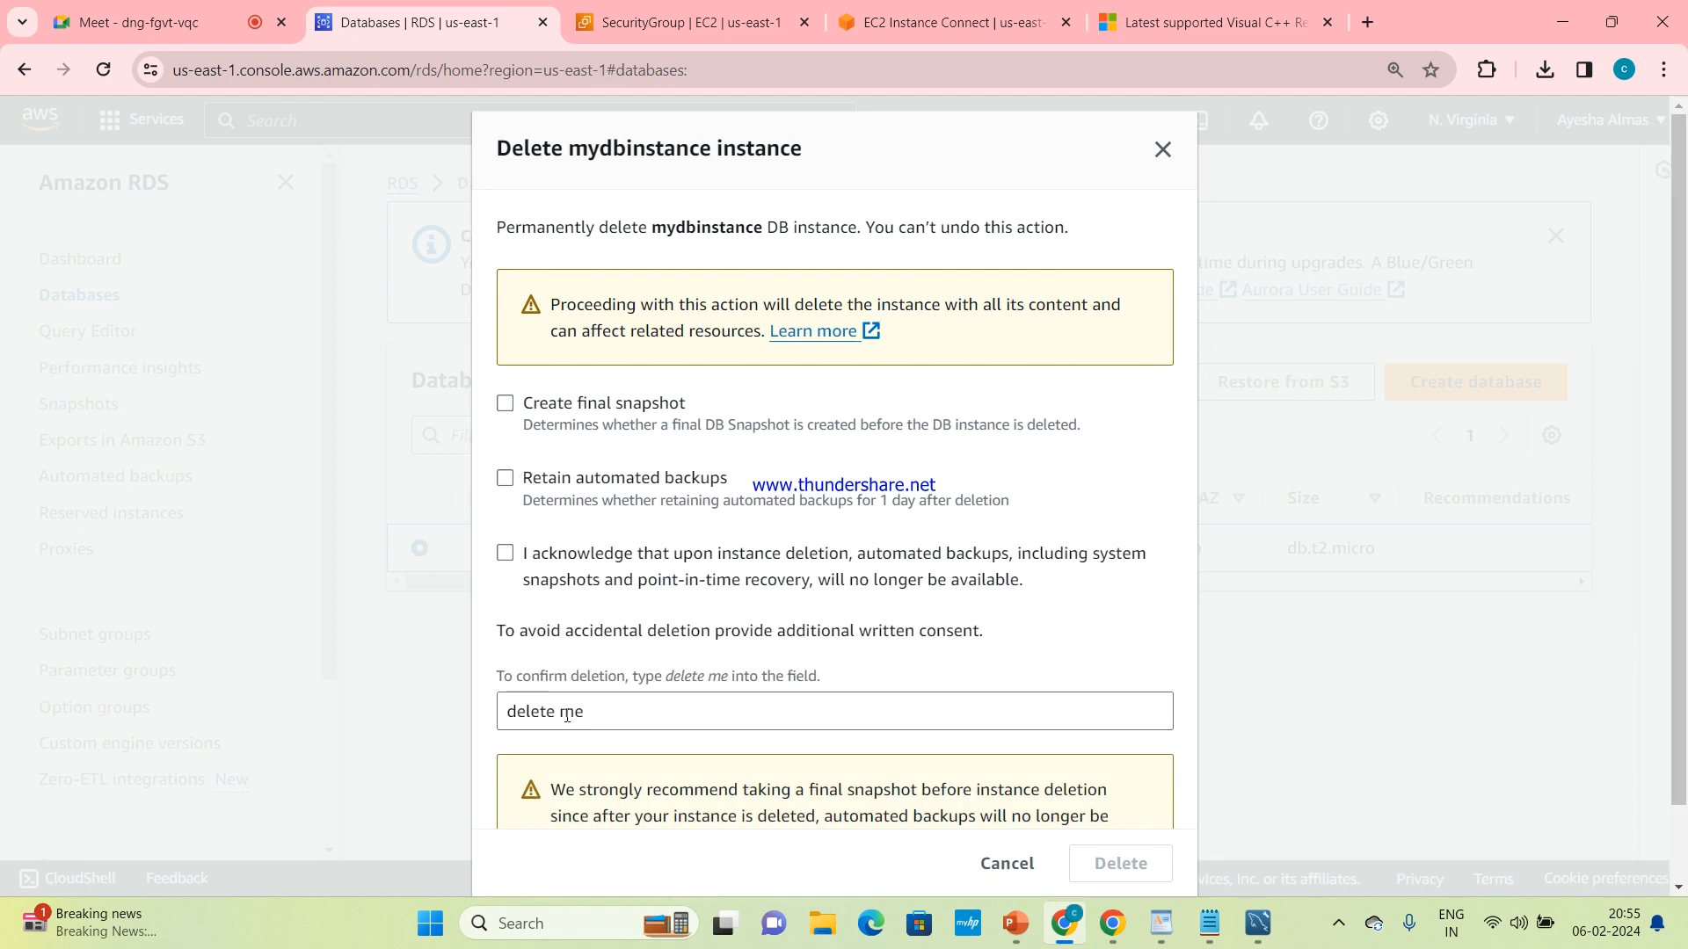
pyautogui.click(507, 551)
pyautogui.moveTo(730, 678); pyautogui.dragTo(667, 678)
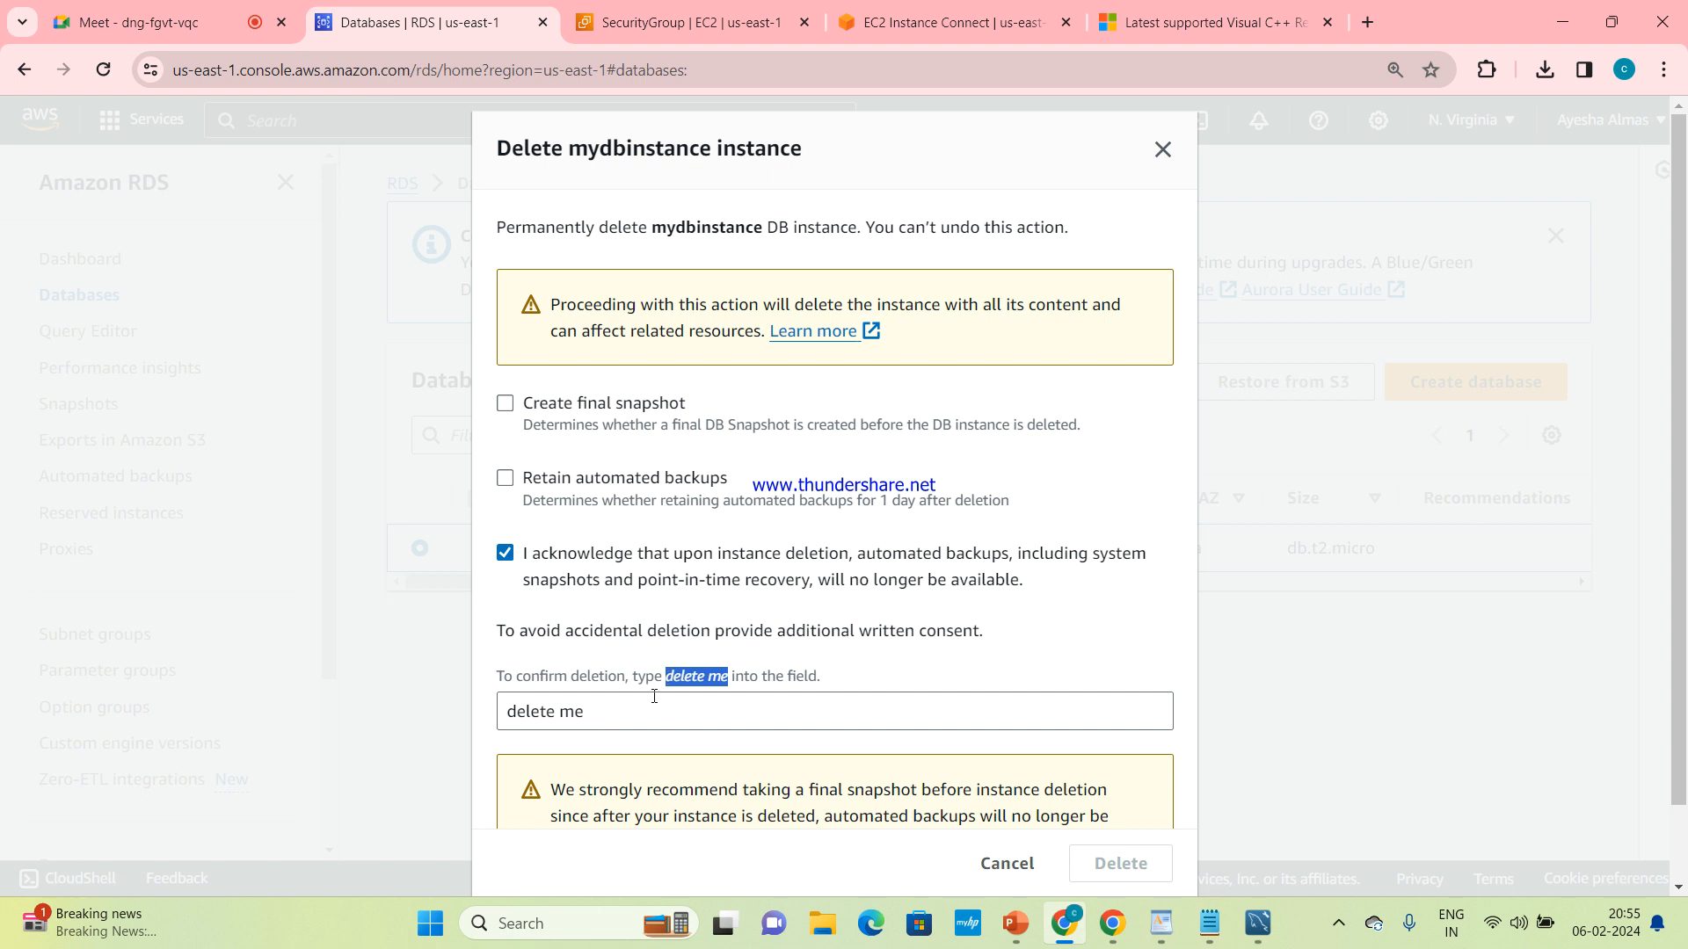
pyautogui.click(654, 696)
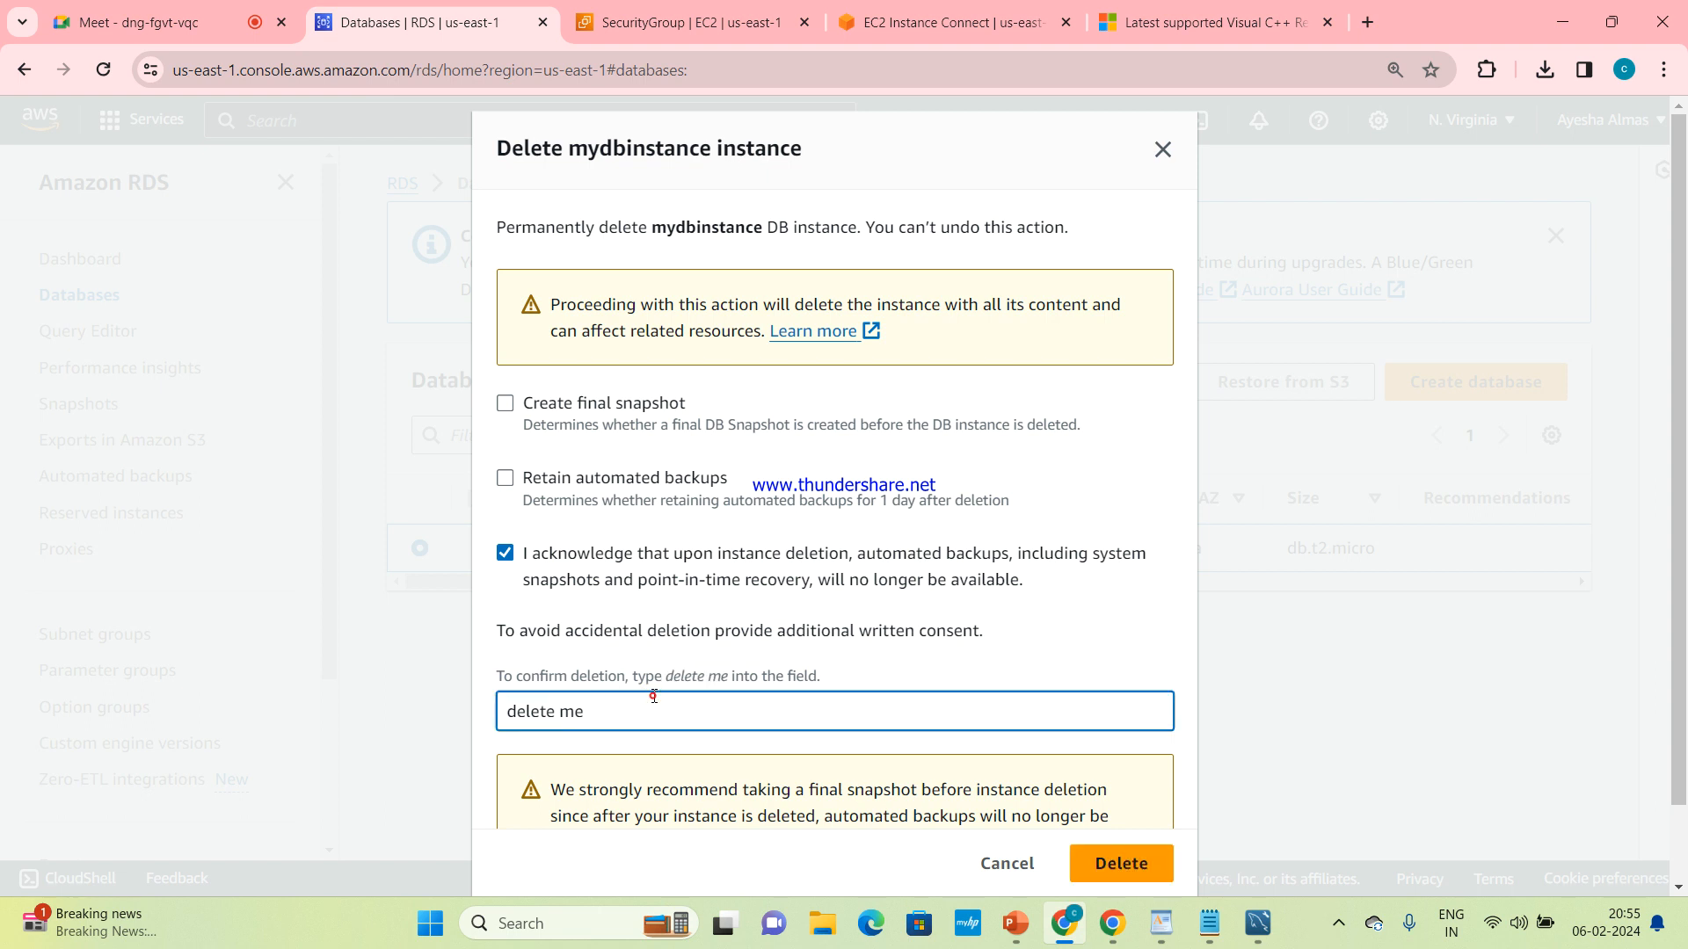
pyautogui.click(1115, 864)
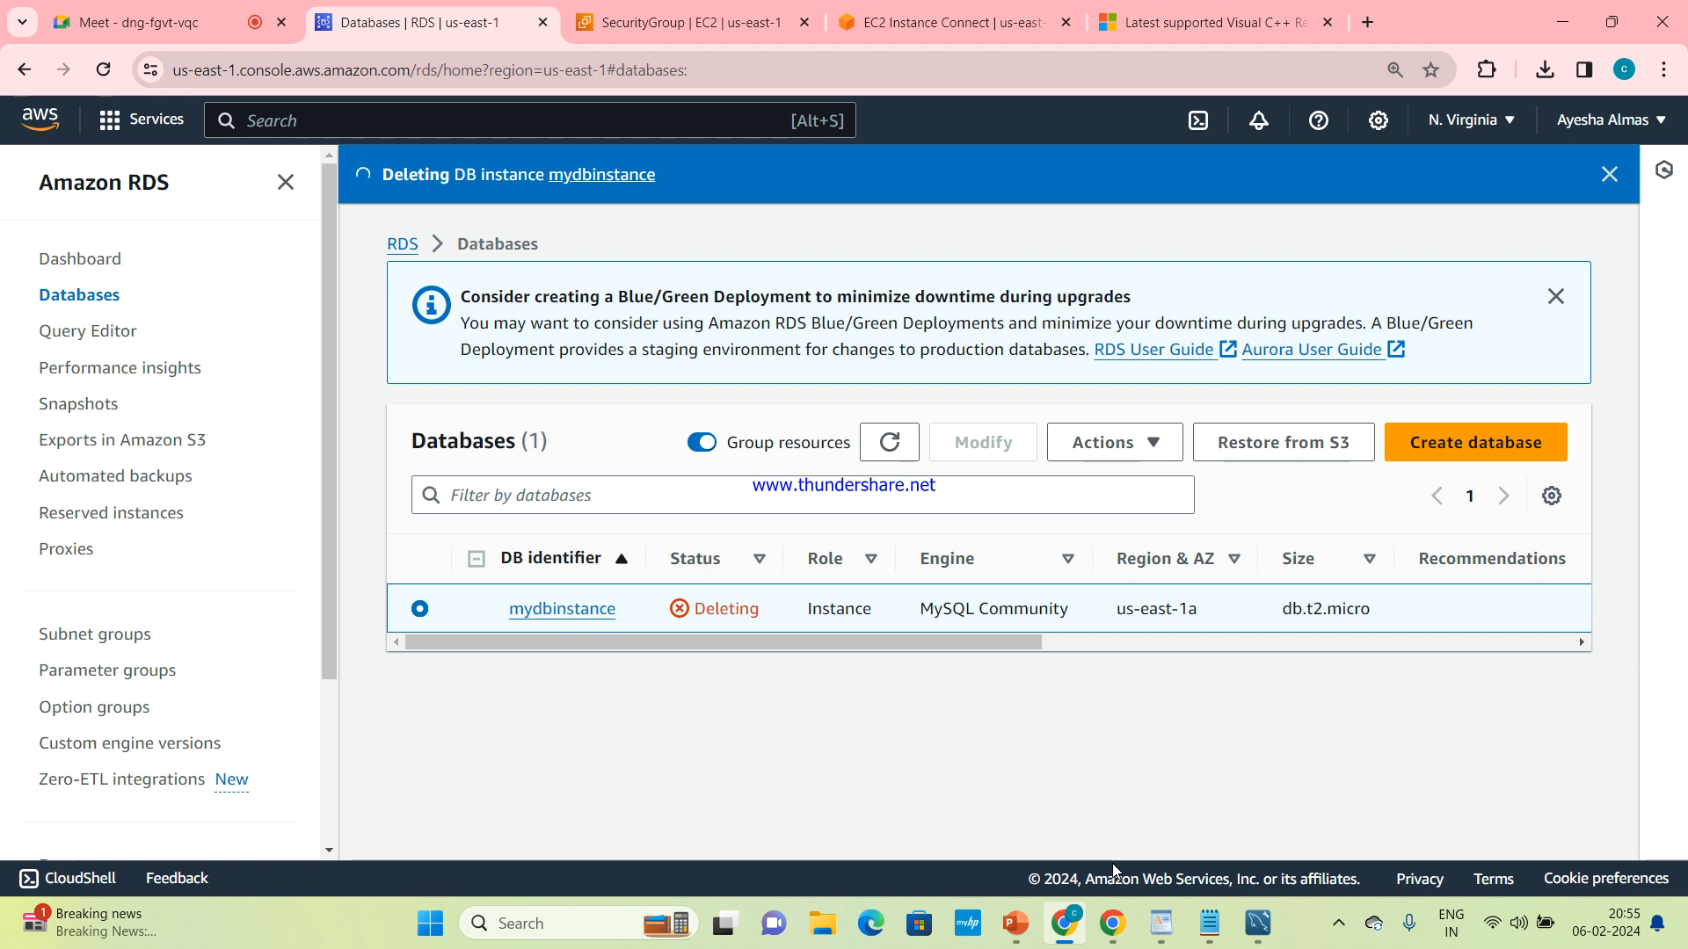
pyautogui.click(876, 446)
# Try to delete the database-subnets DB subnet group, and close the deletion dialog
pyautogui.click(116, 638)
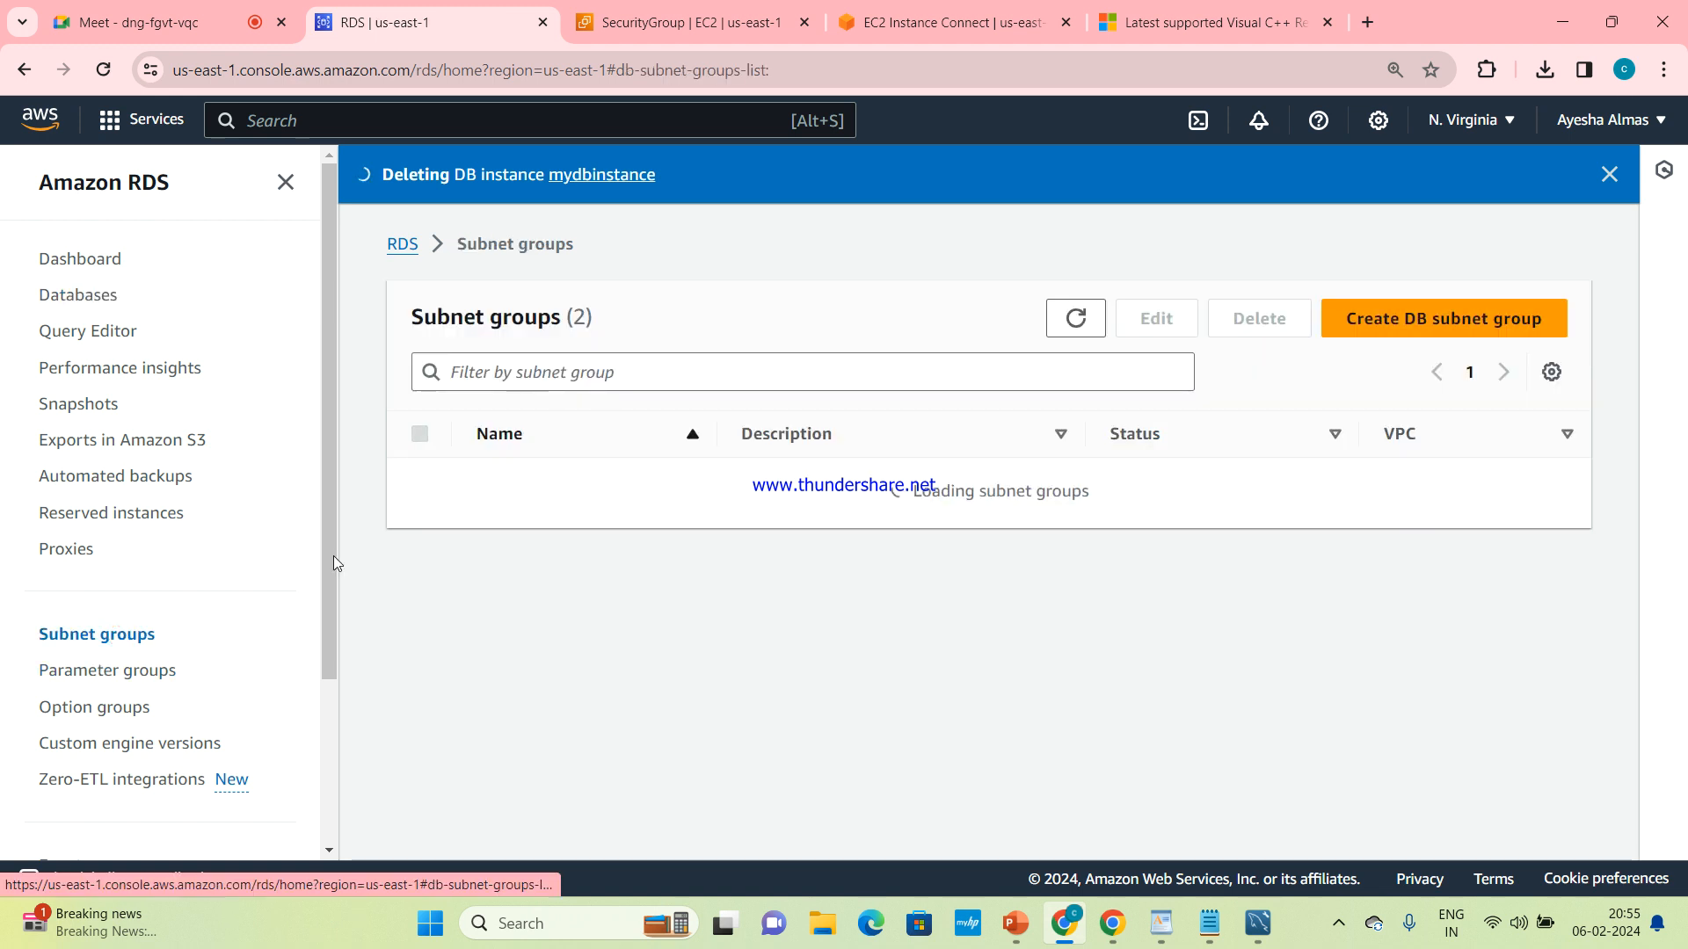
pyautogui.click(421, 483)
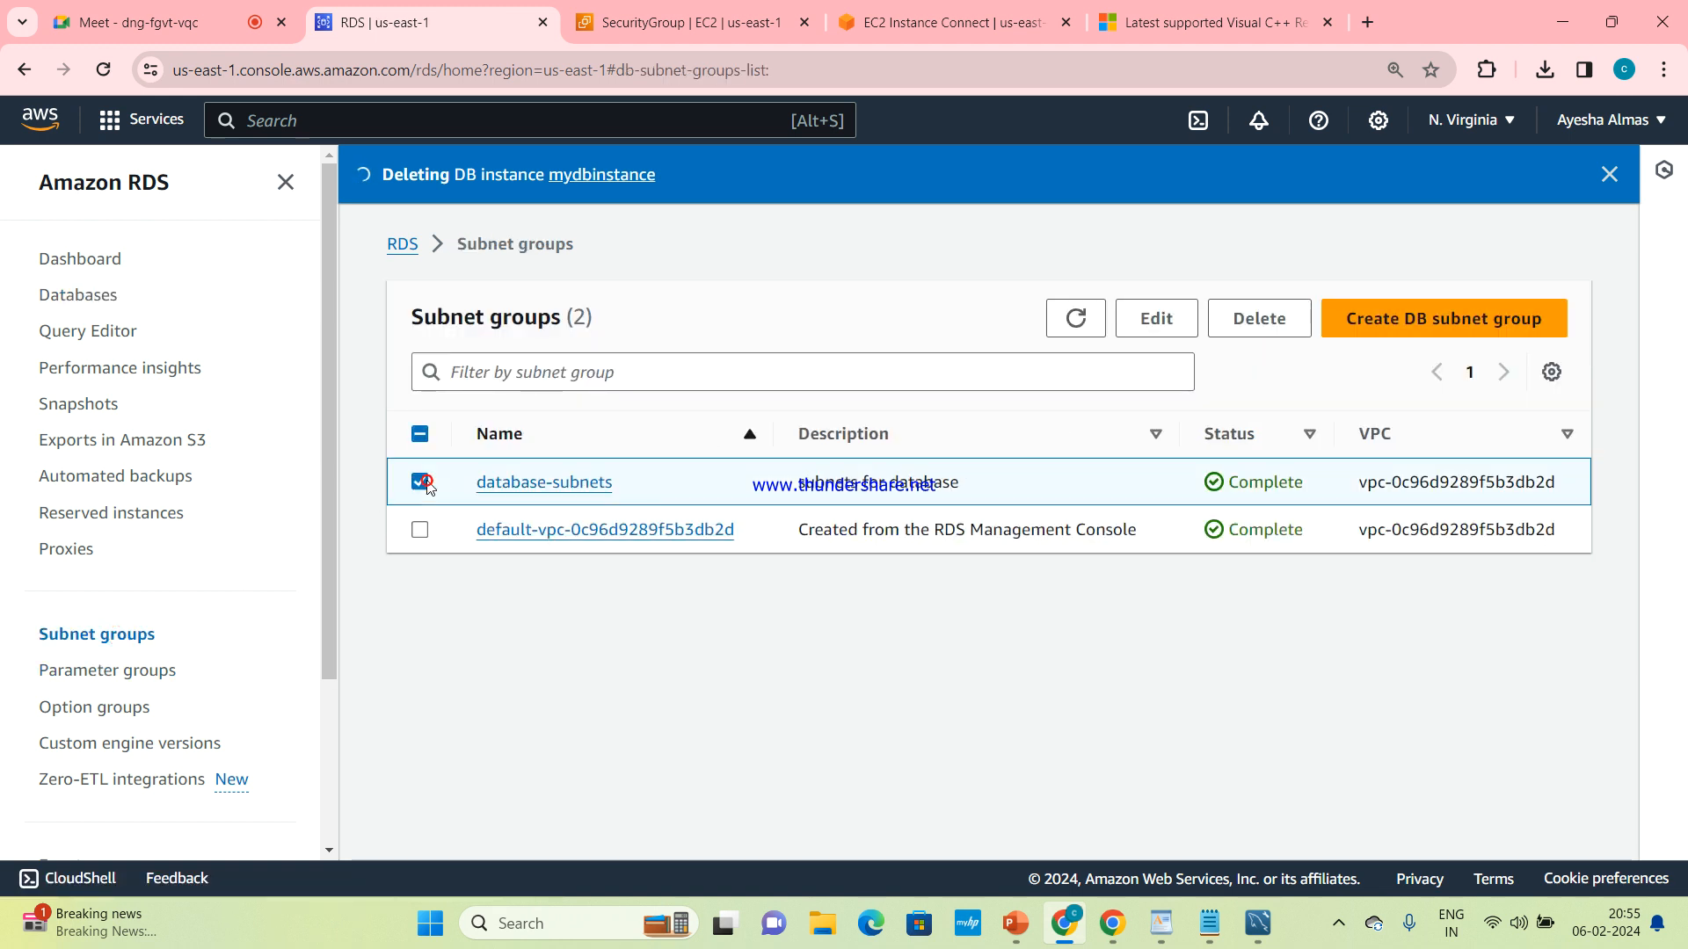
pyautogui.click(1248, 318)
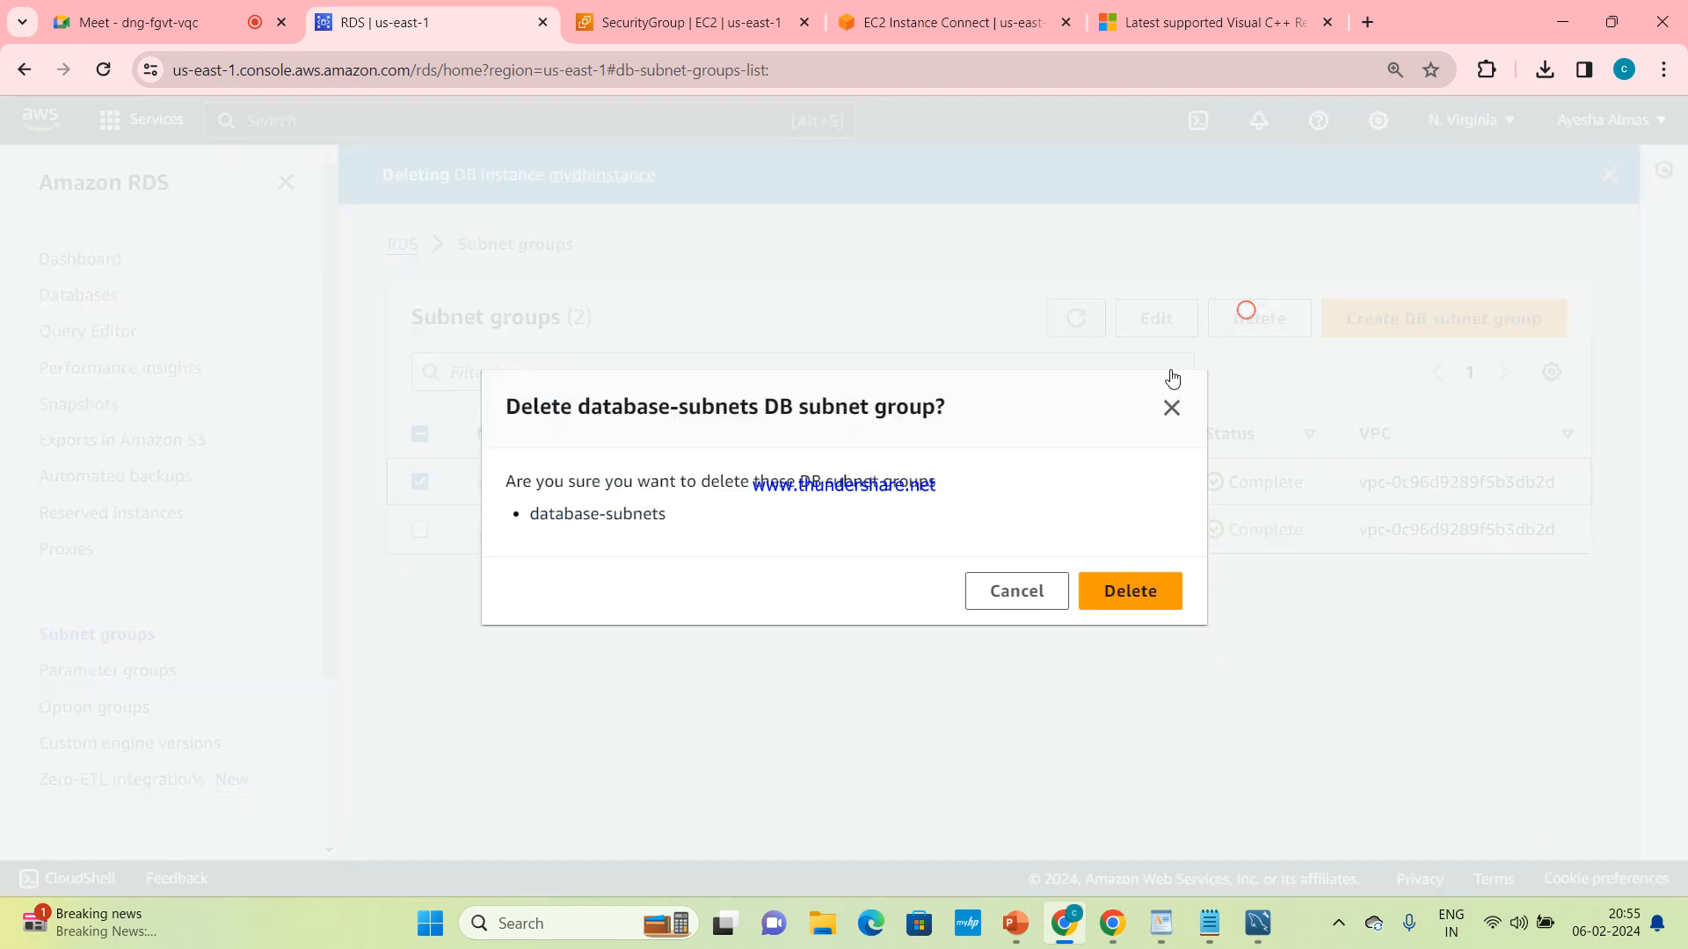
pyautogui.click(1135, 585)
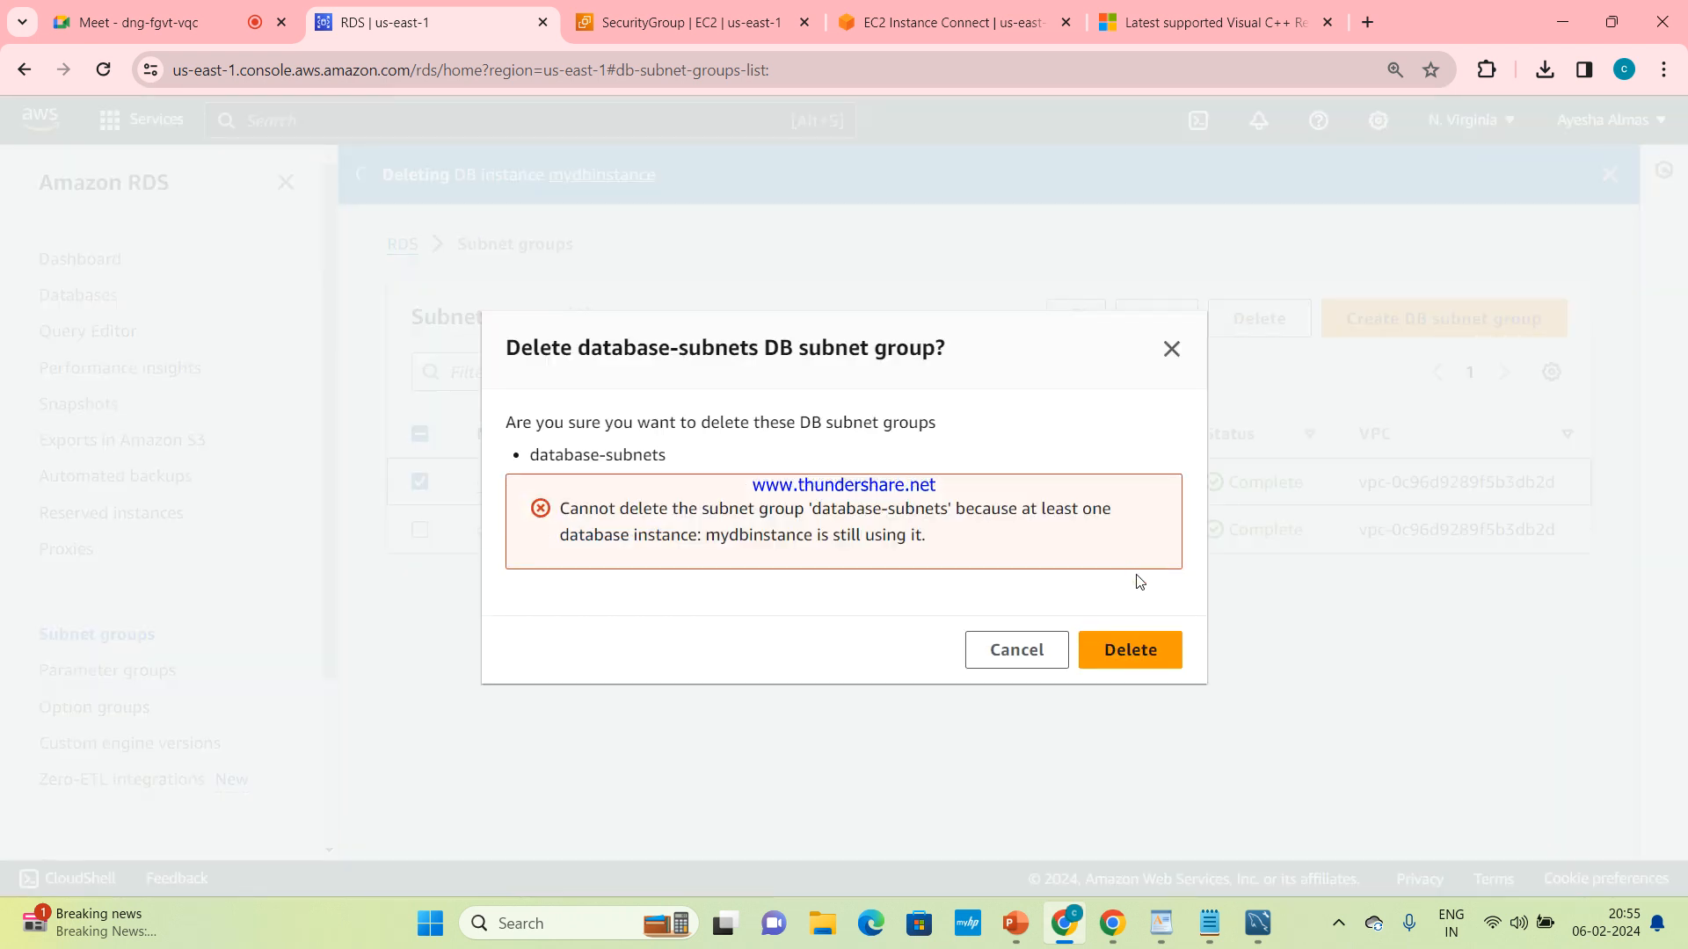
pyautogui.click(1173, 349)
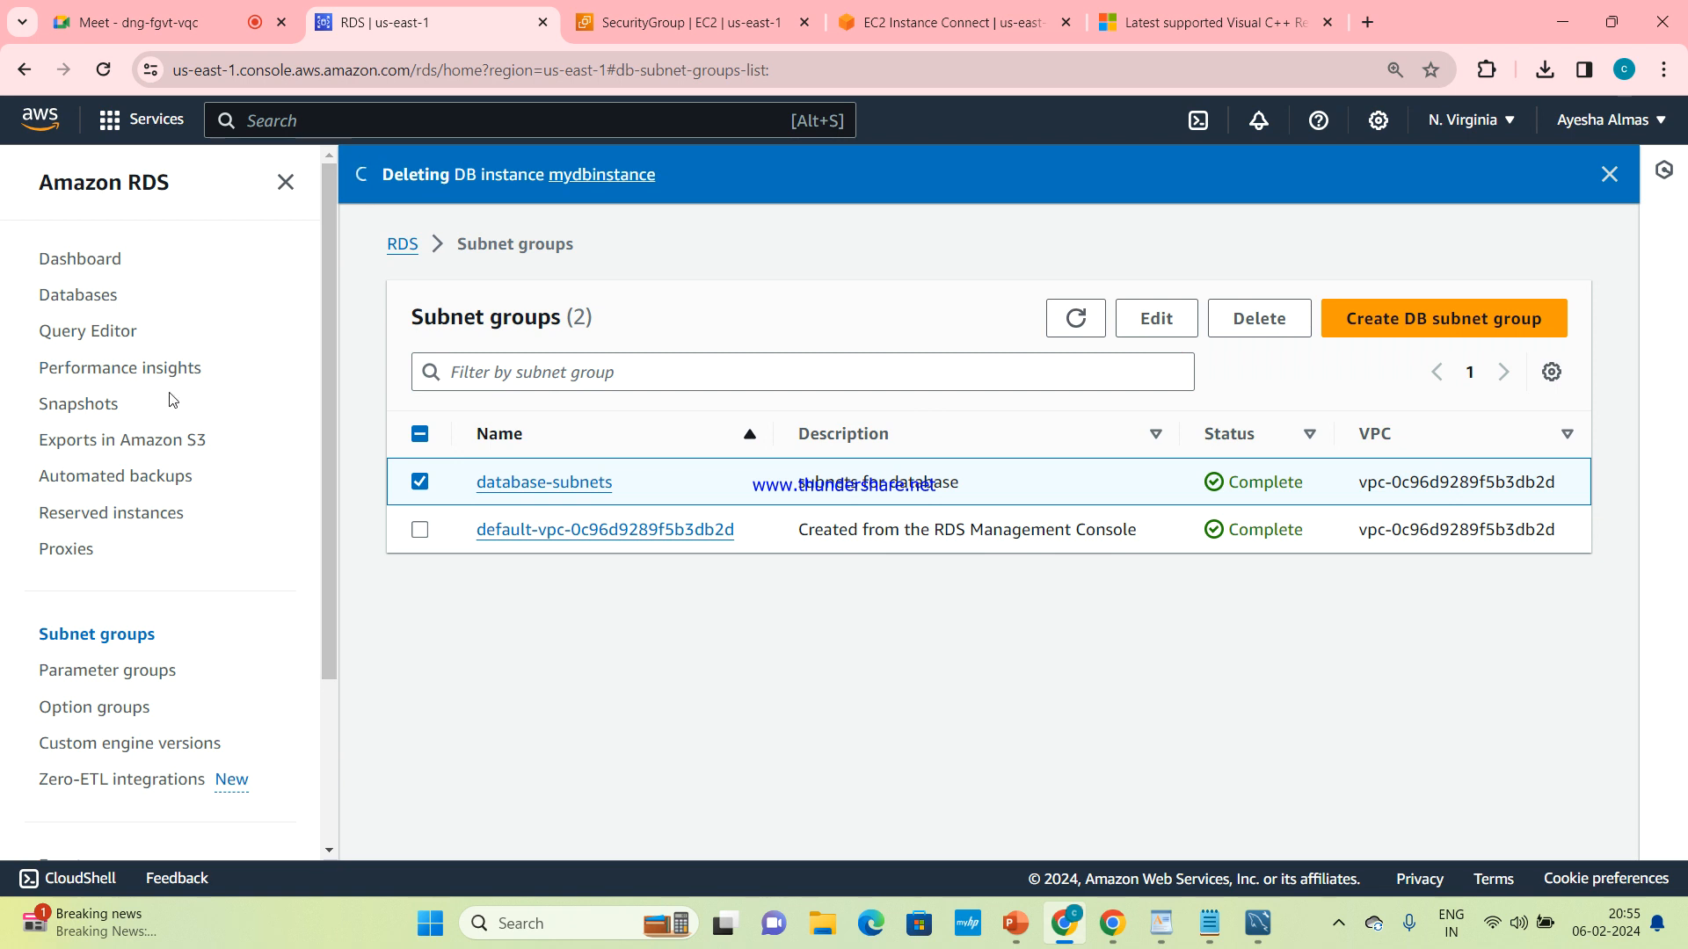
# Return to the RDS databases list and check the deletion status and available actions for mydbinstance
pyautogui.click(98, 299)
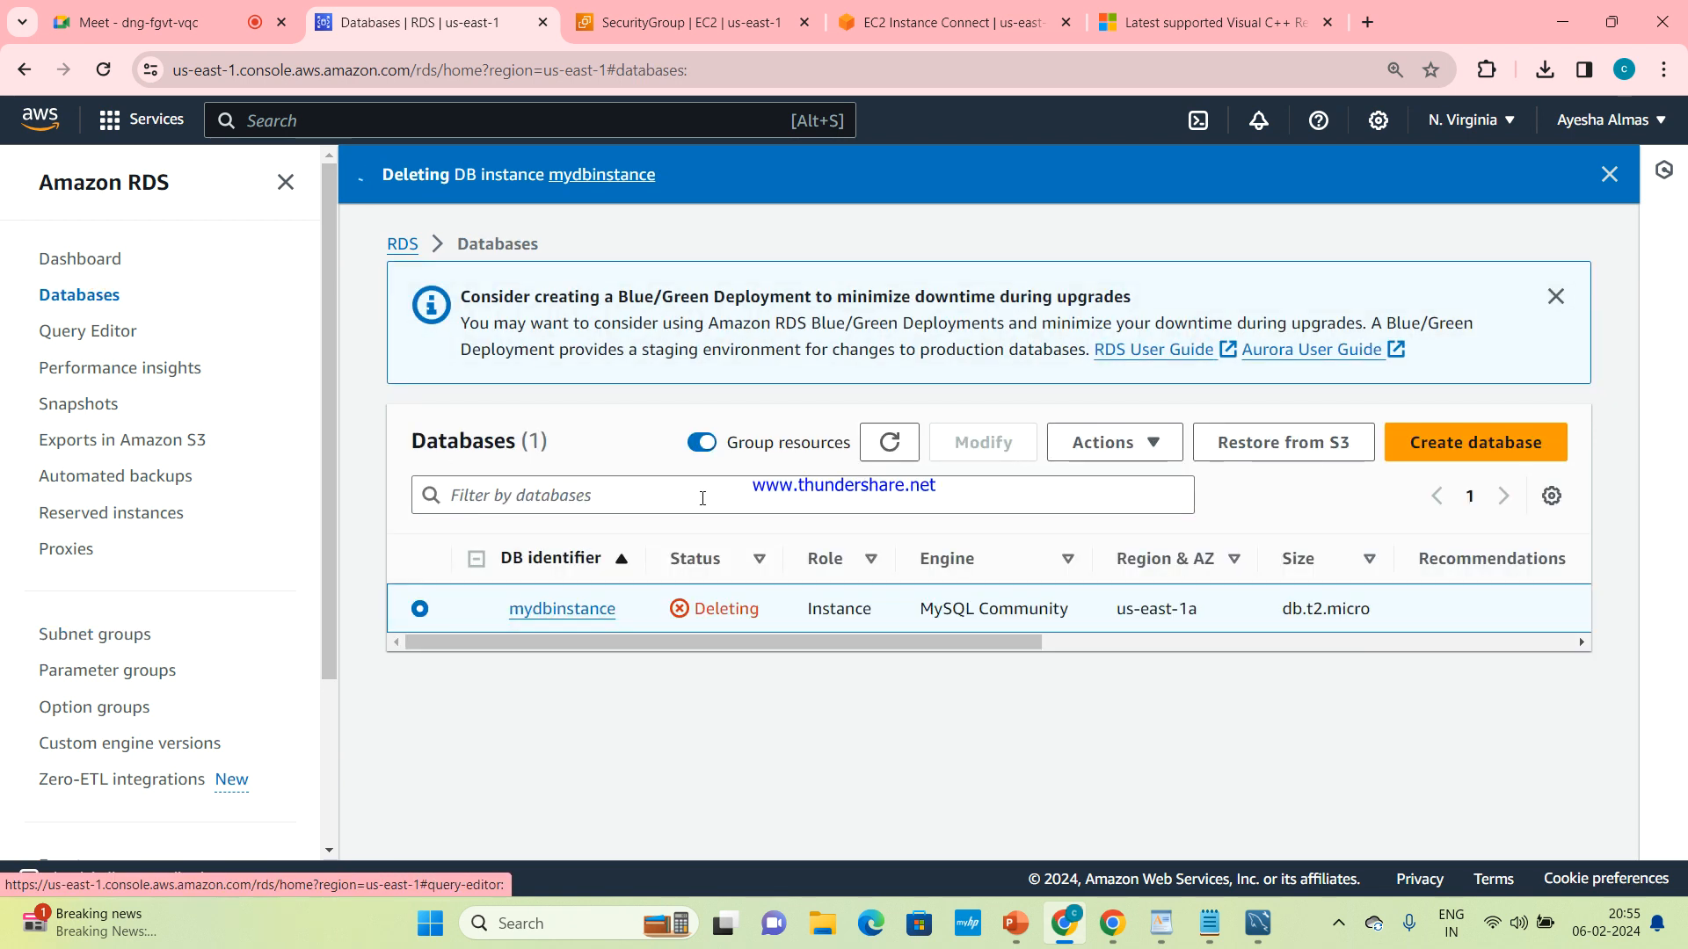
pyautogui.click(1094, 447)
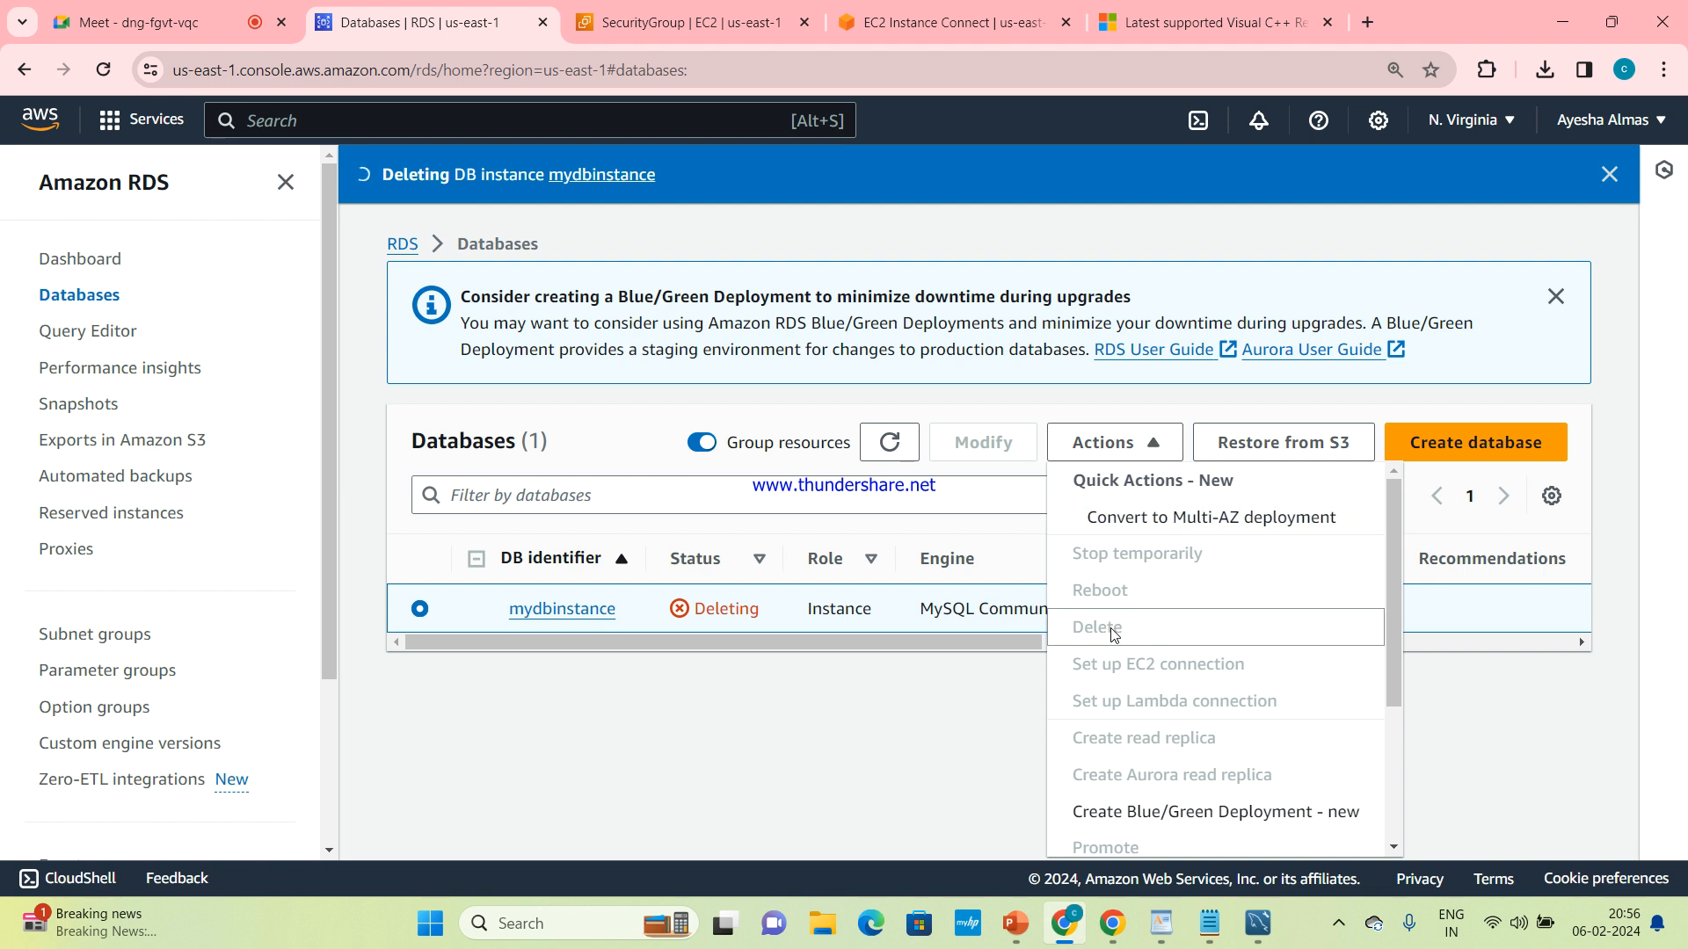
pyautogui.click(903, 813)
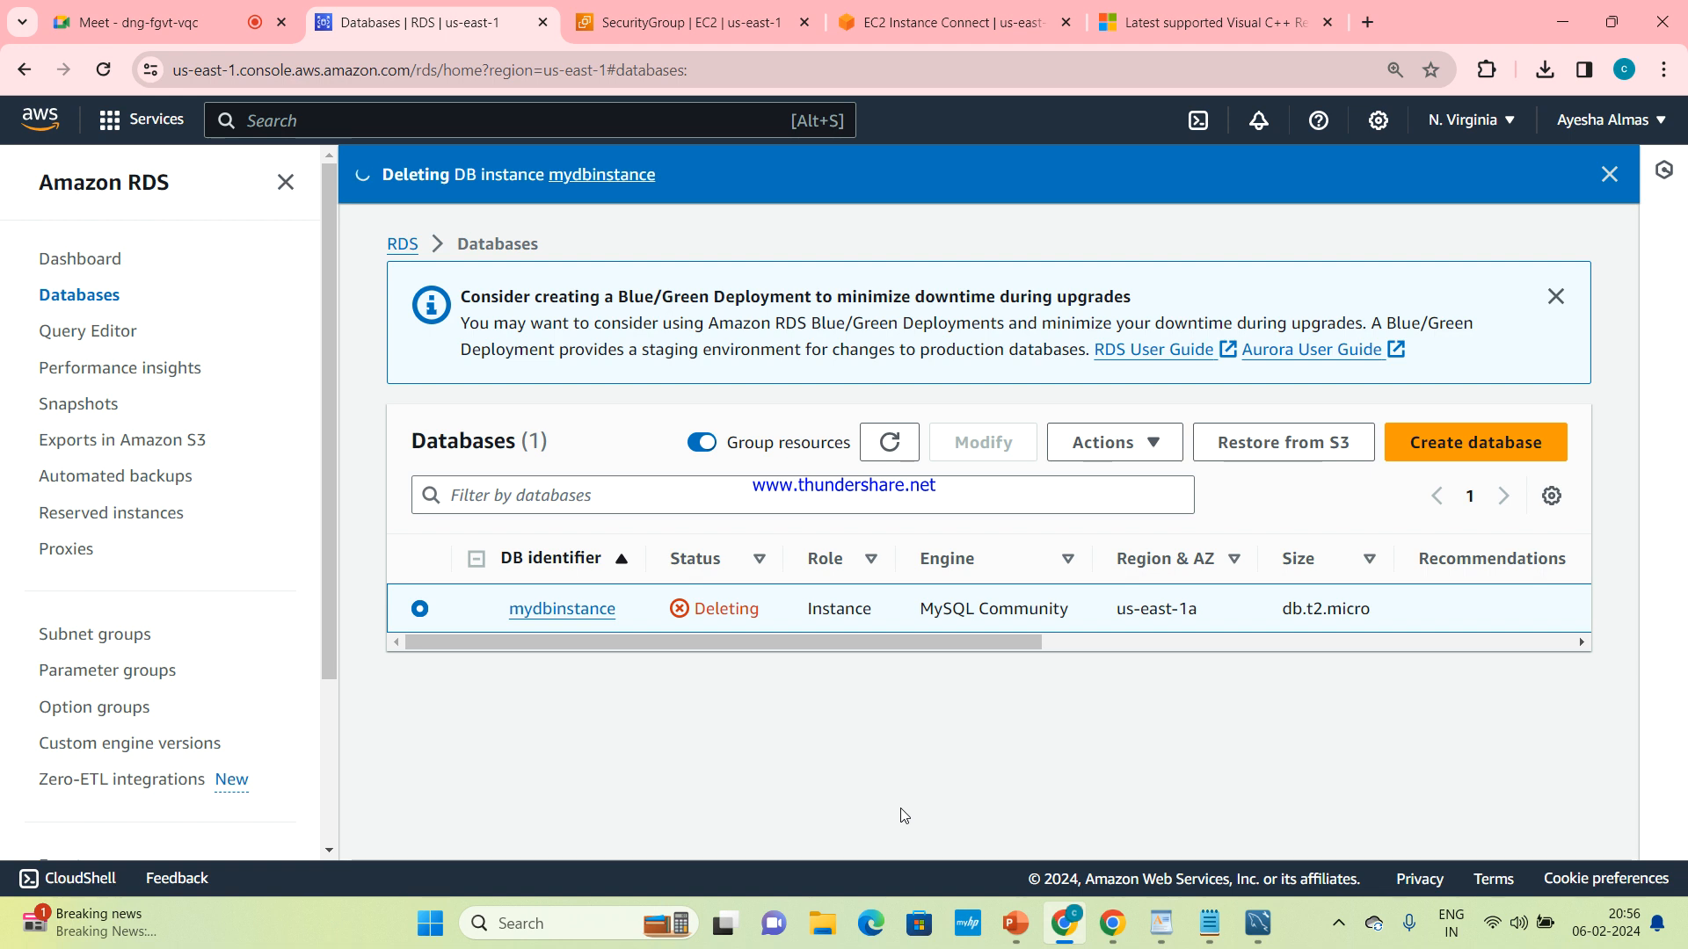
pyautogui.click(1132, 449)
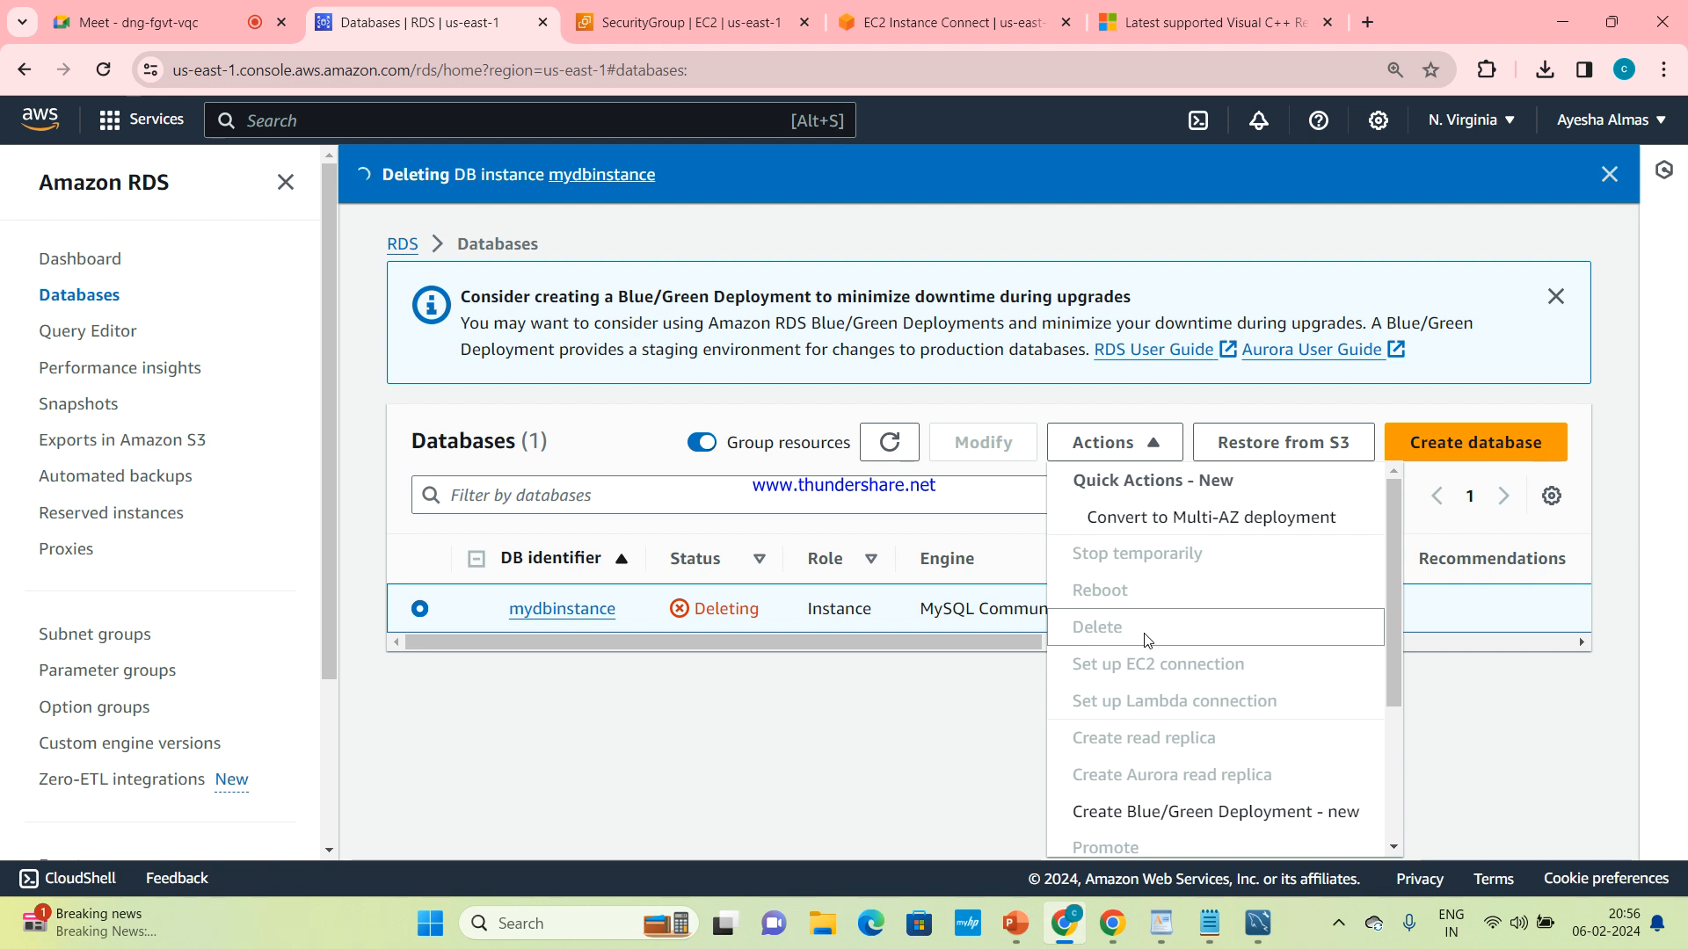
pyautogui.click(920, 749)
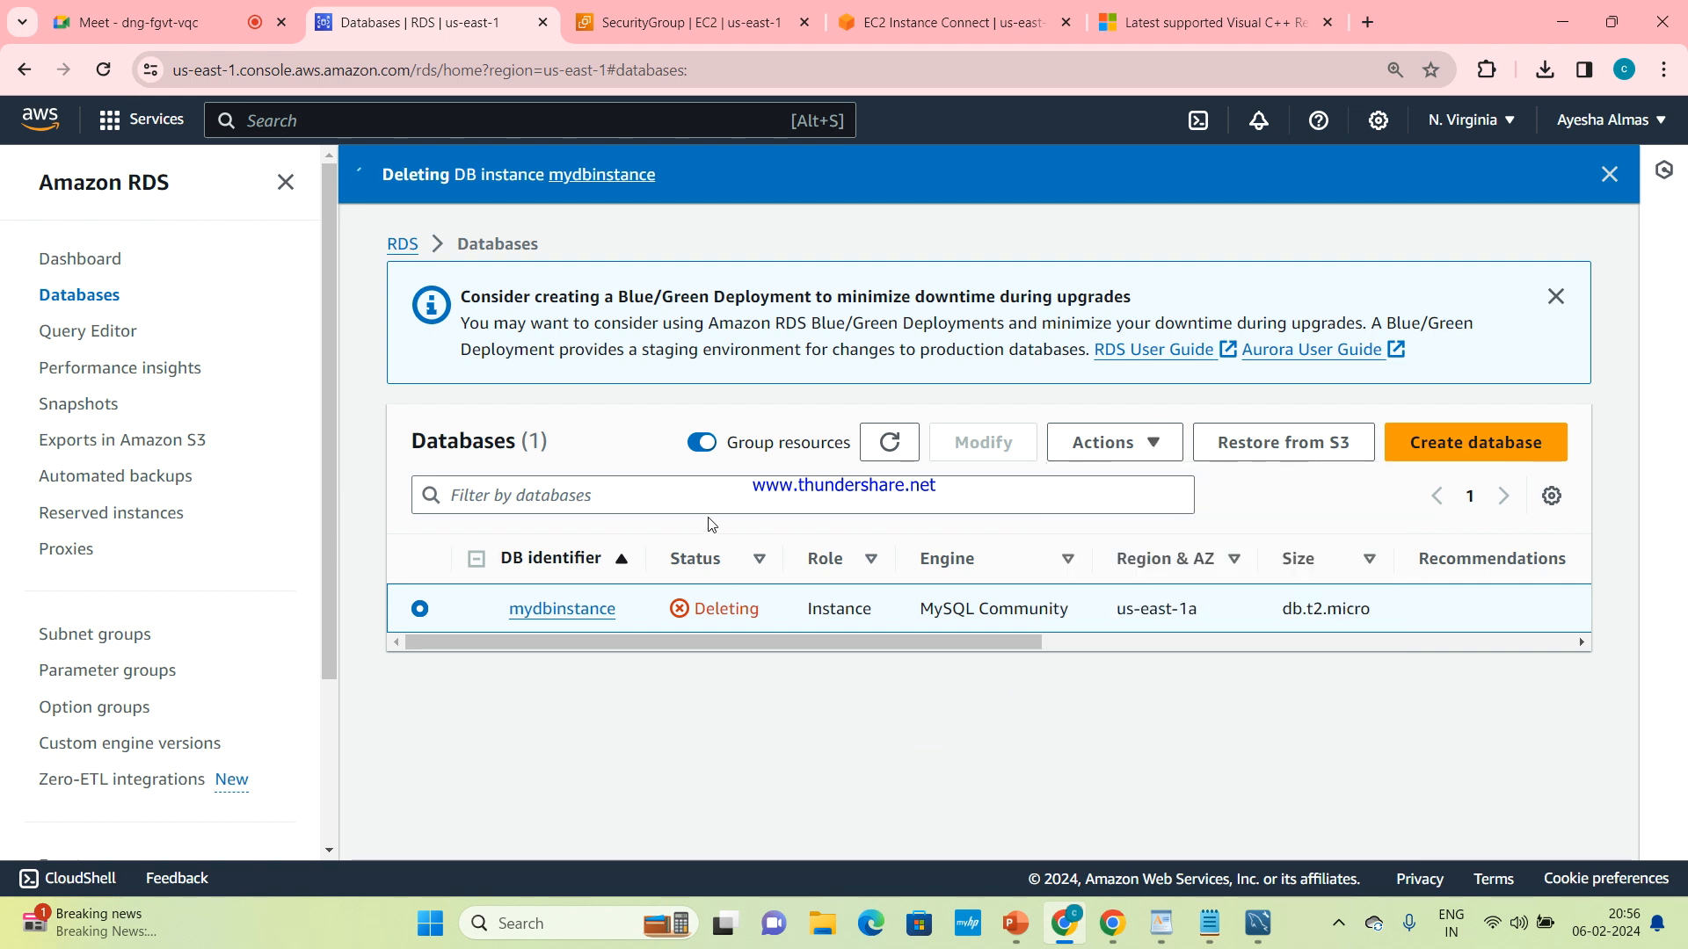
# Open the EC2 instances list from the EC2 console dashboard and remove its running-state filter
pyautogui.click(894, 16)
pyautogui.click(724, 15)
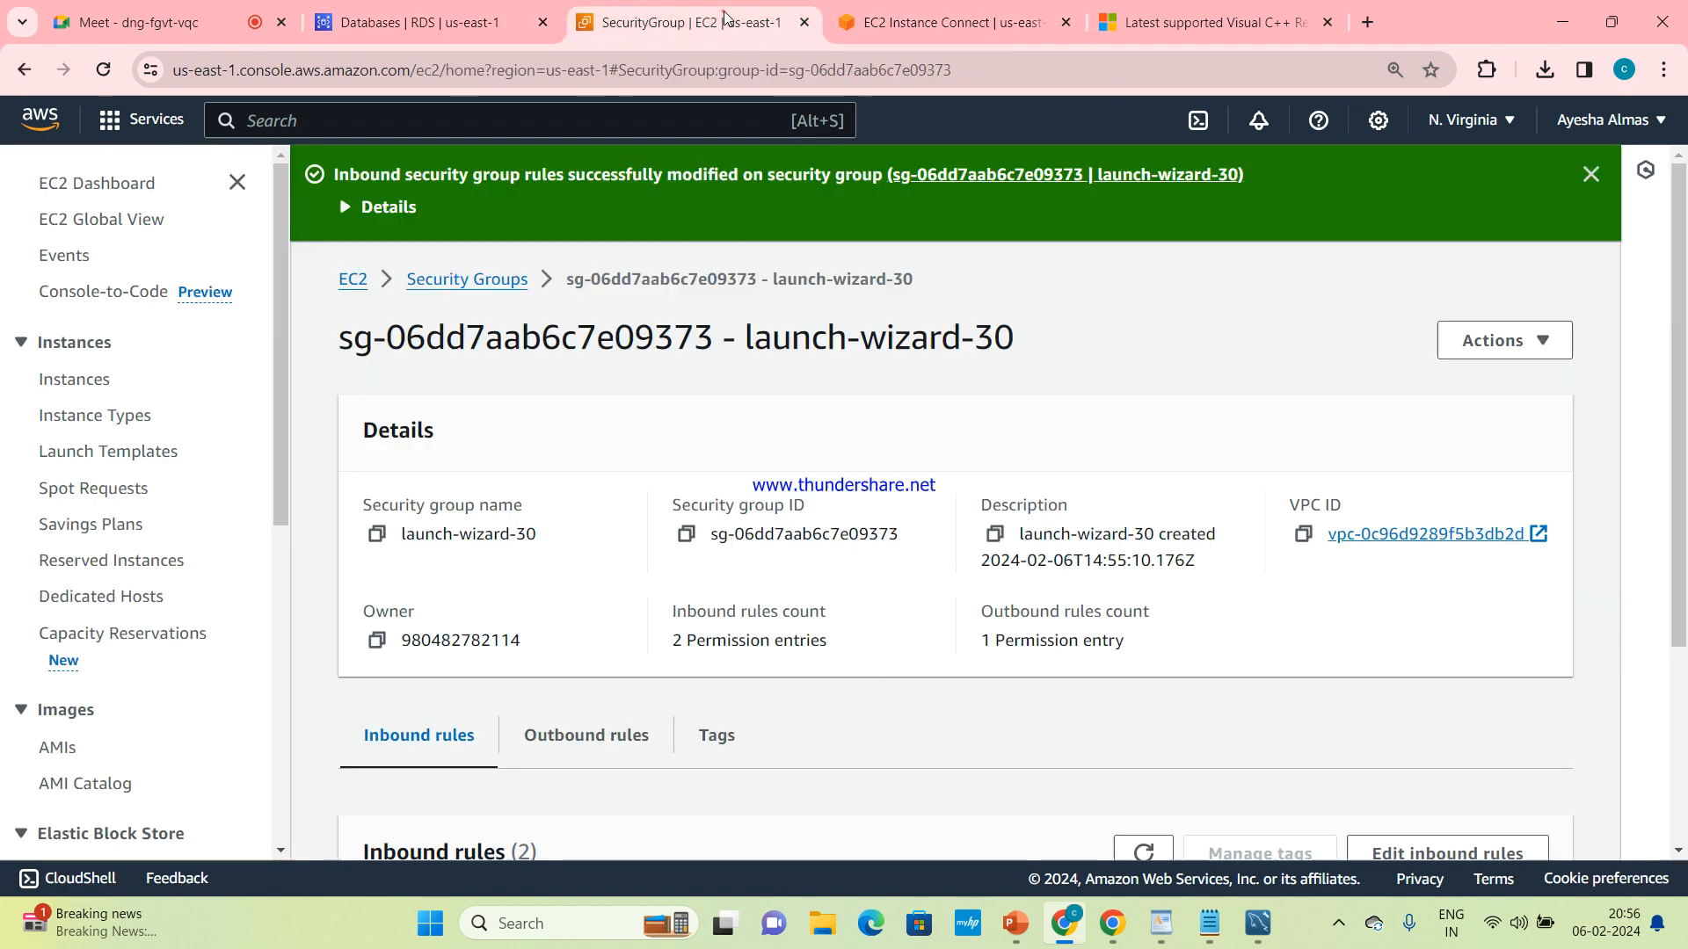
pyautogui.click(354, 280)
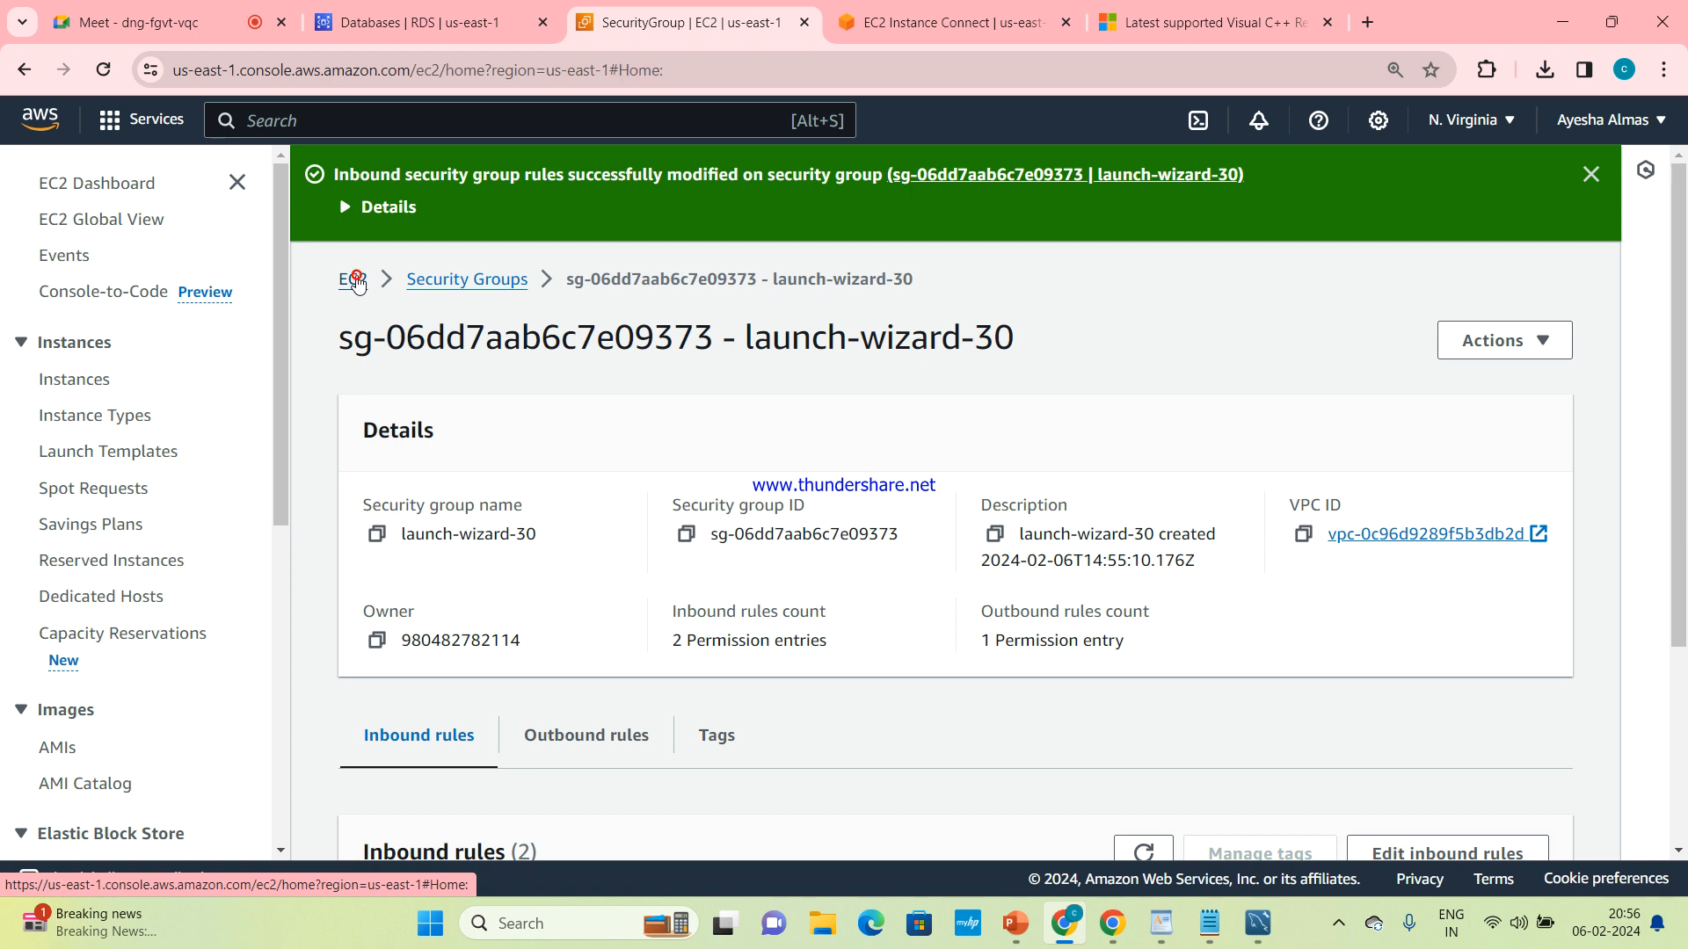
pyautogui.click(451, 330)
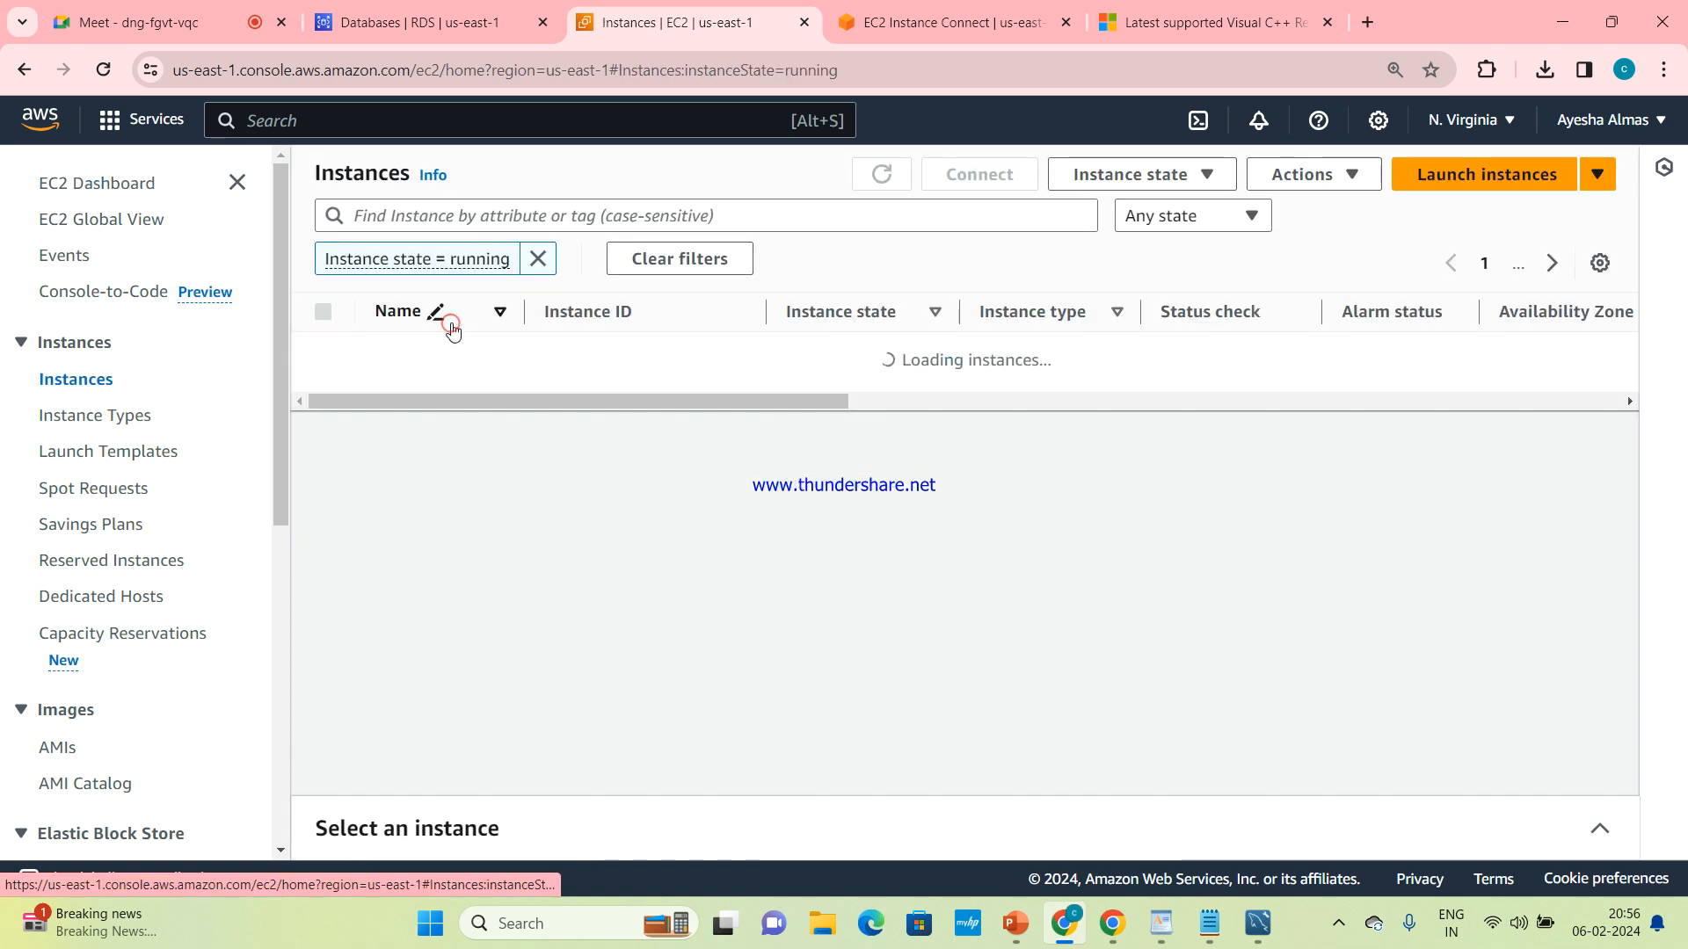
pyautogui.click(538, 258)
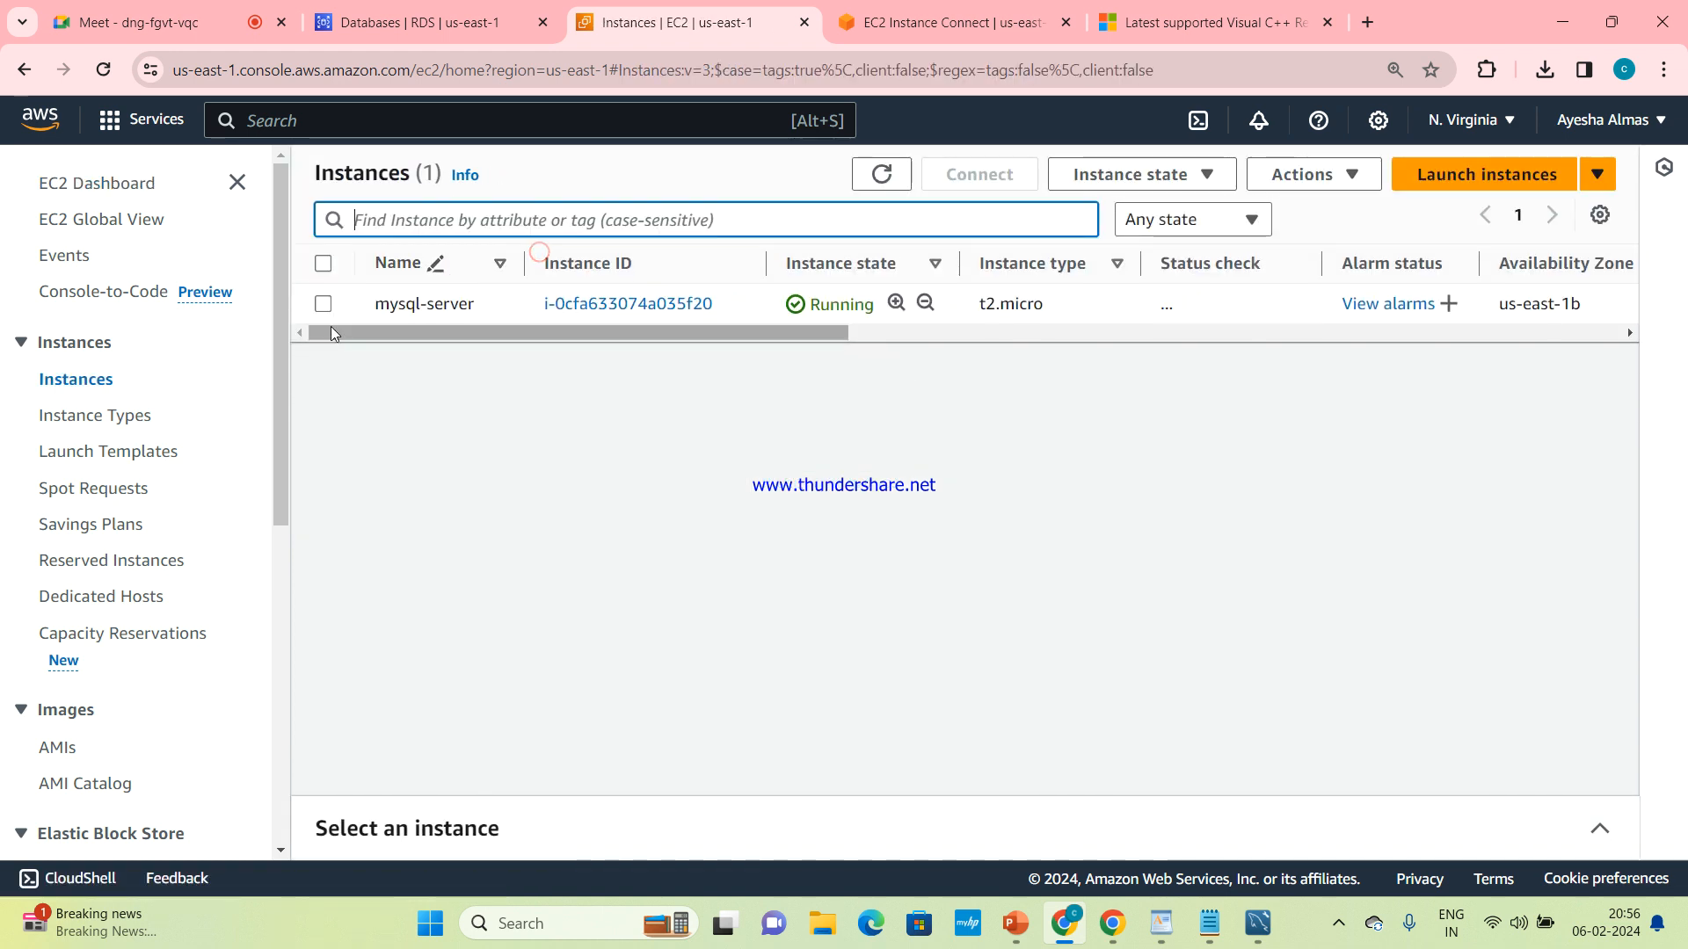
# Terminate the mysql-server EC2 instance and confirm the termination
pyautogui.click(322, 304)
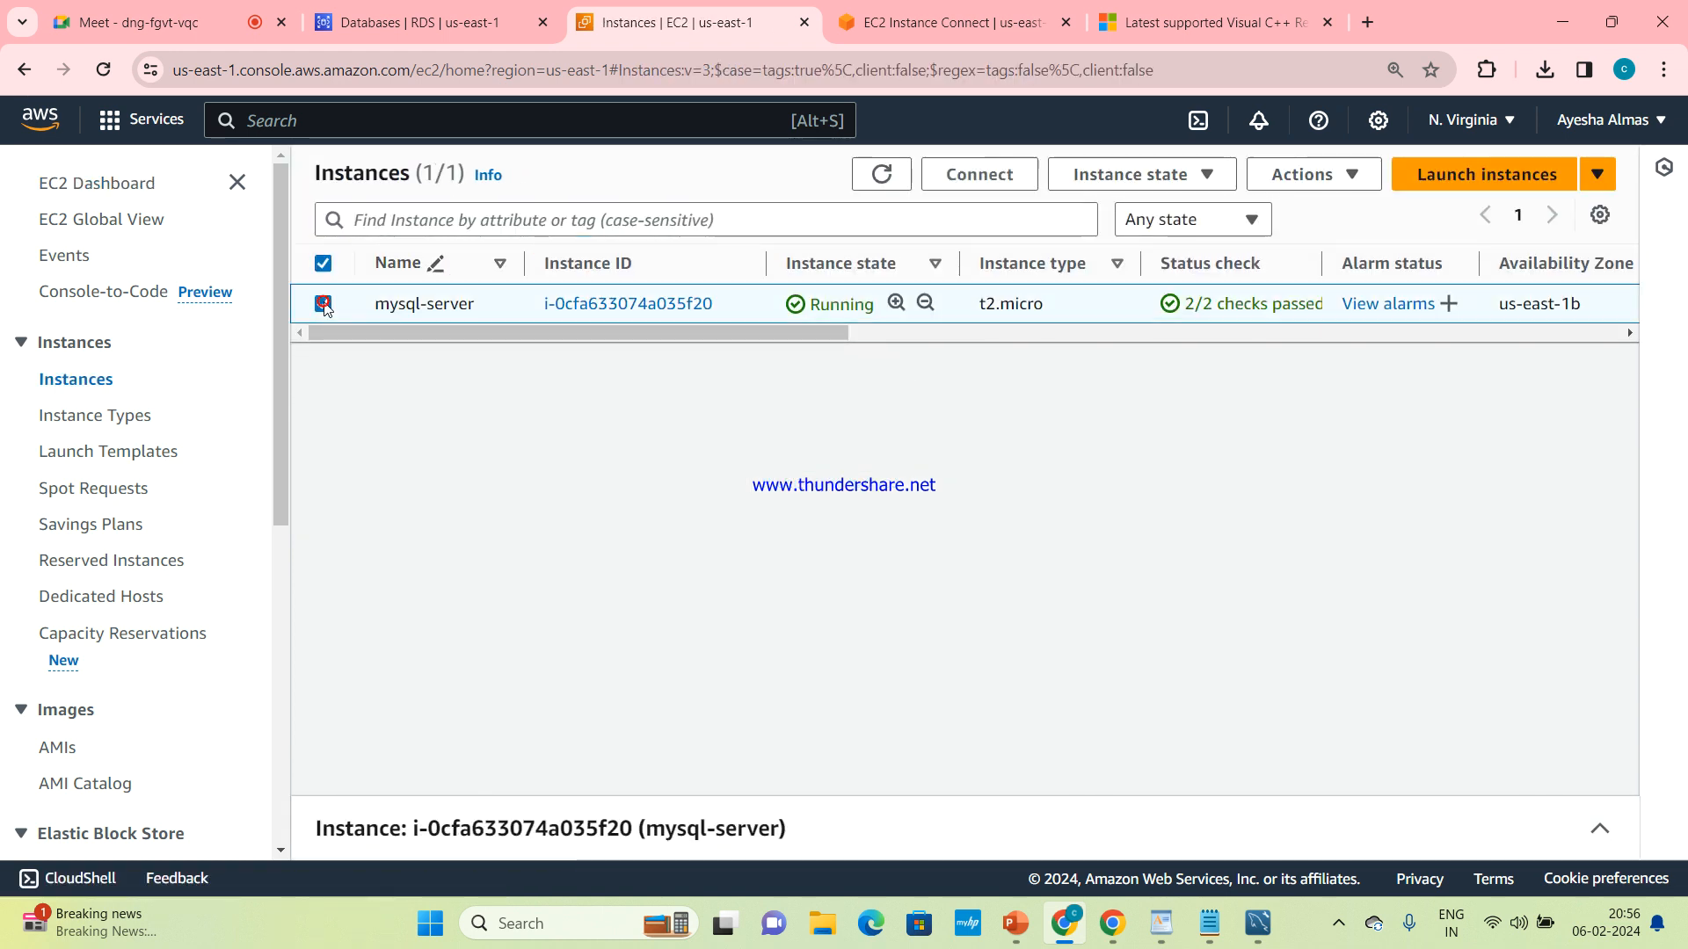
pyautogui.click(1134, 176)
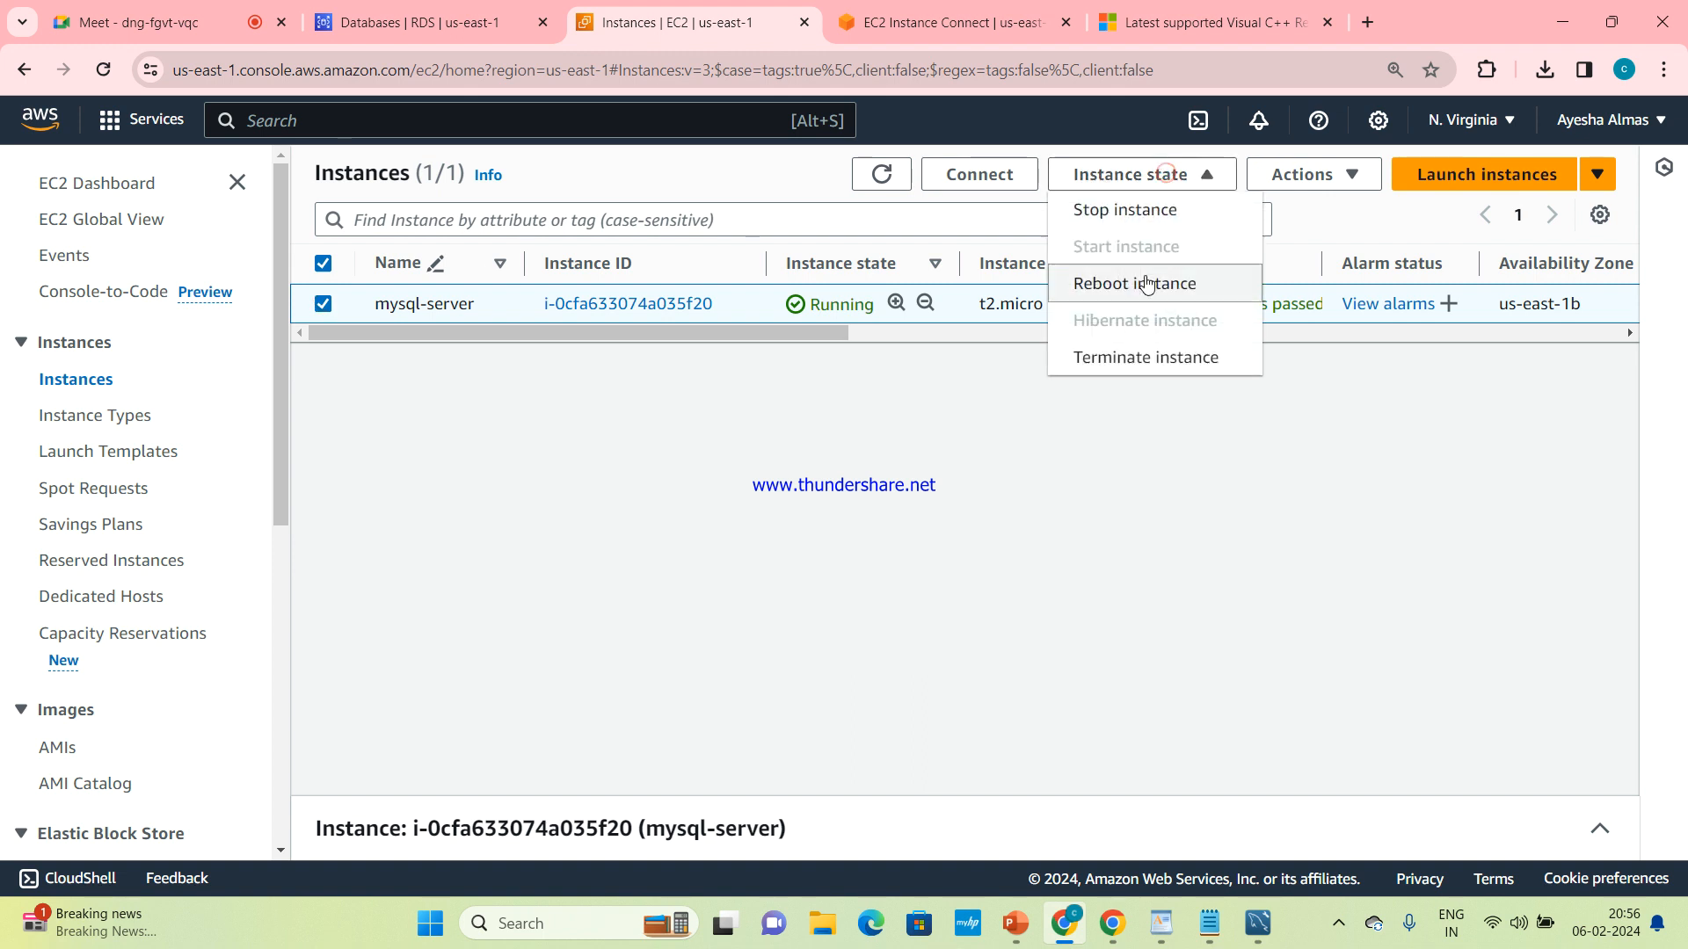
pyautogui.click(1148, 359)
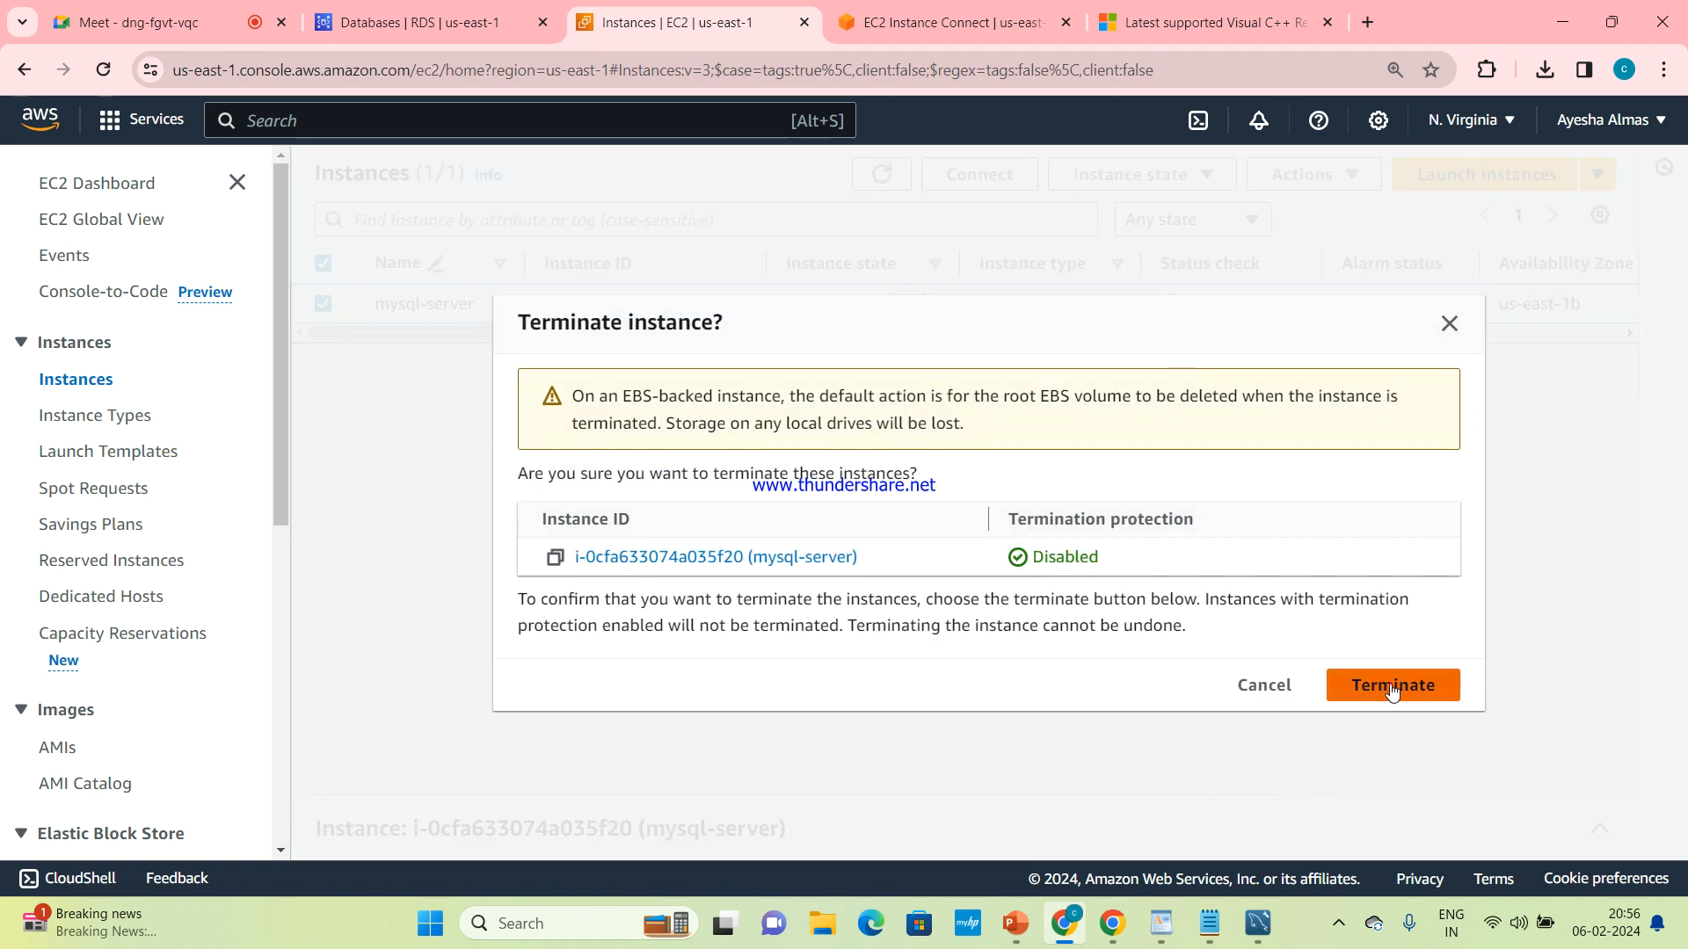
pyautogui.click(1391, 686)
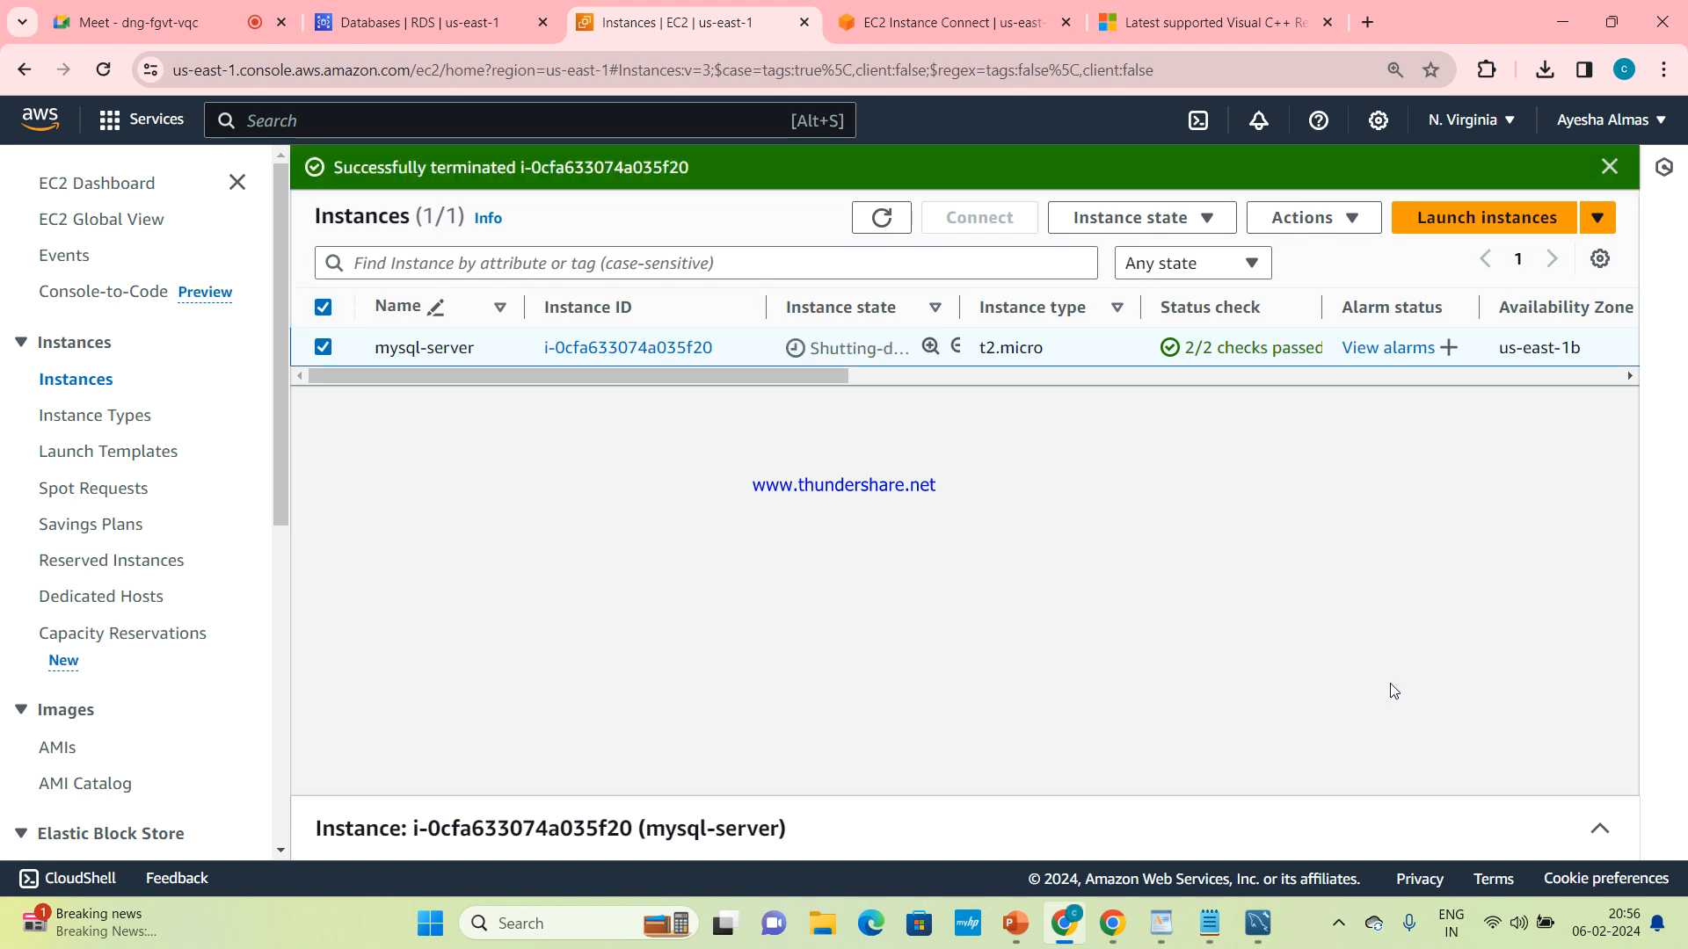
# Look over the RDS databases list, the EC2 Instance Connect terminal session and the EC2 instances list
pyautogui.click(414, 7)
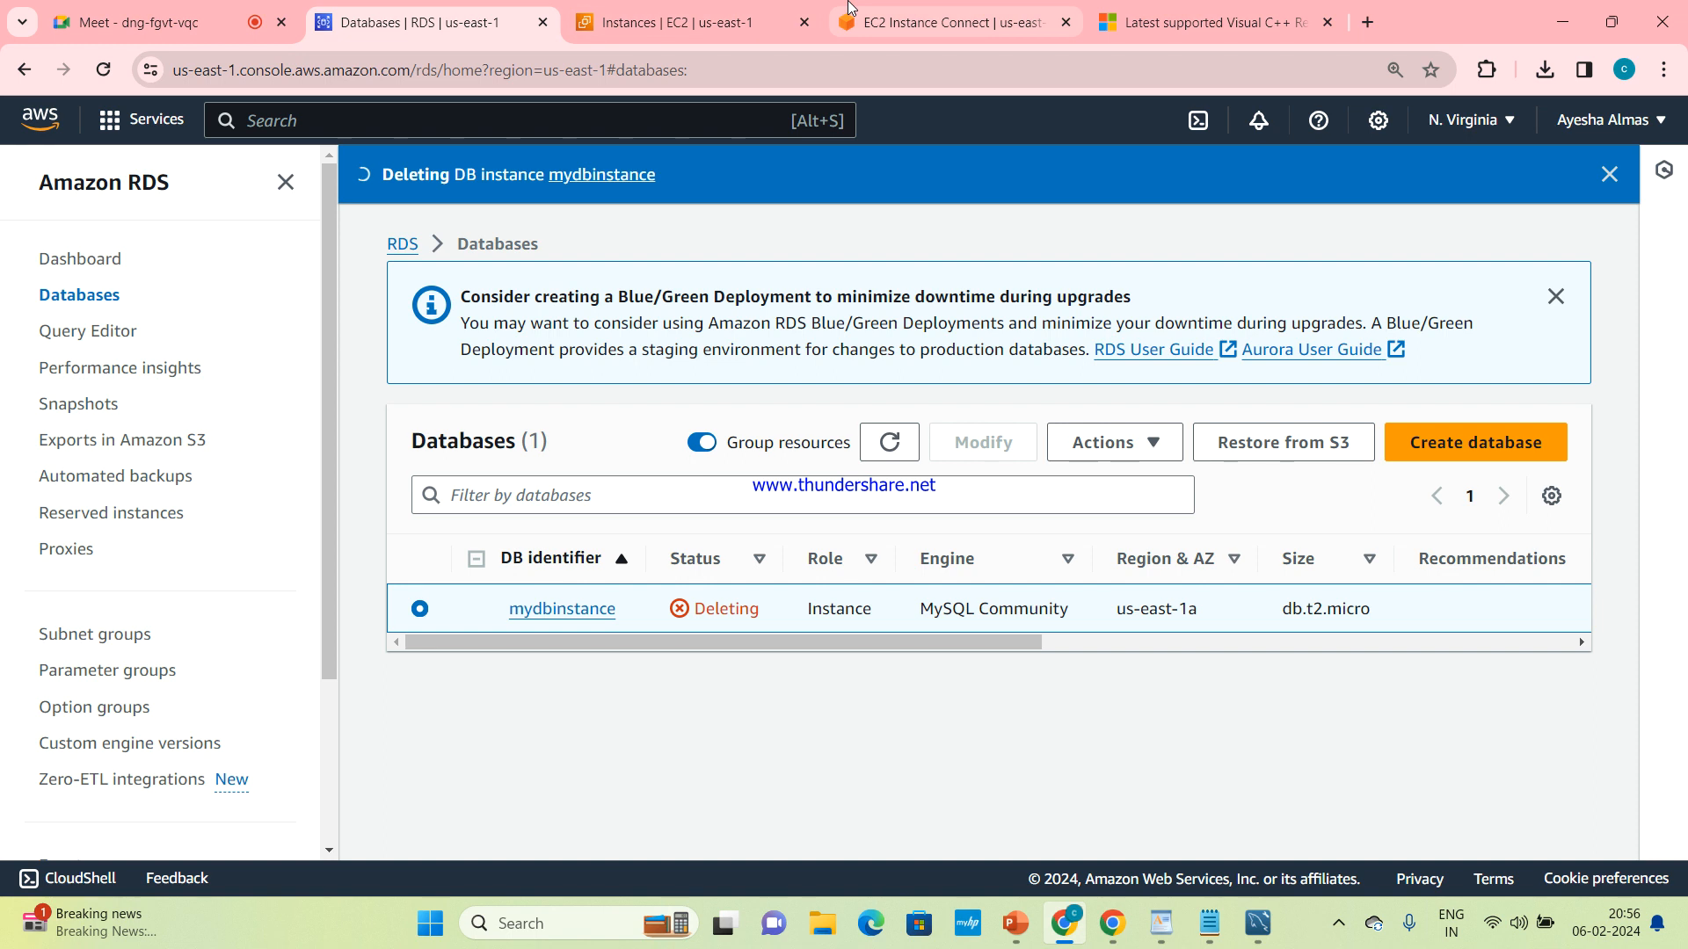
pyautogui.click(950, 22)
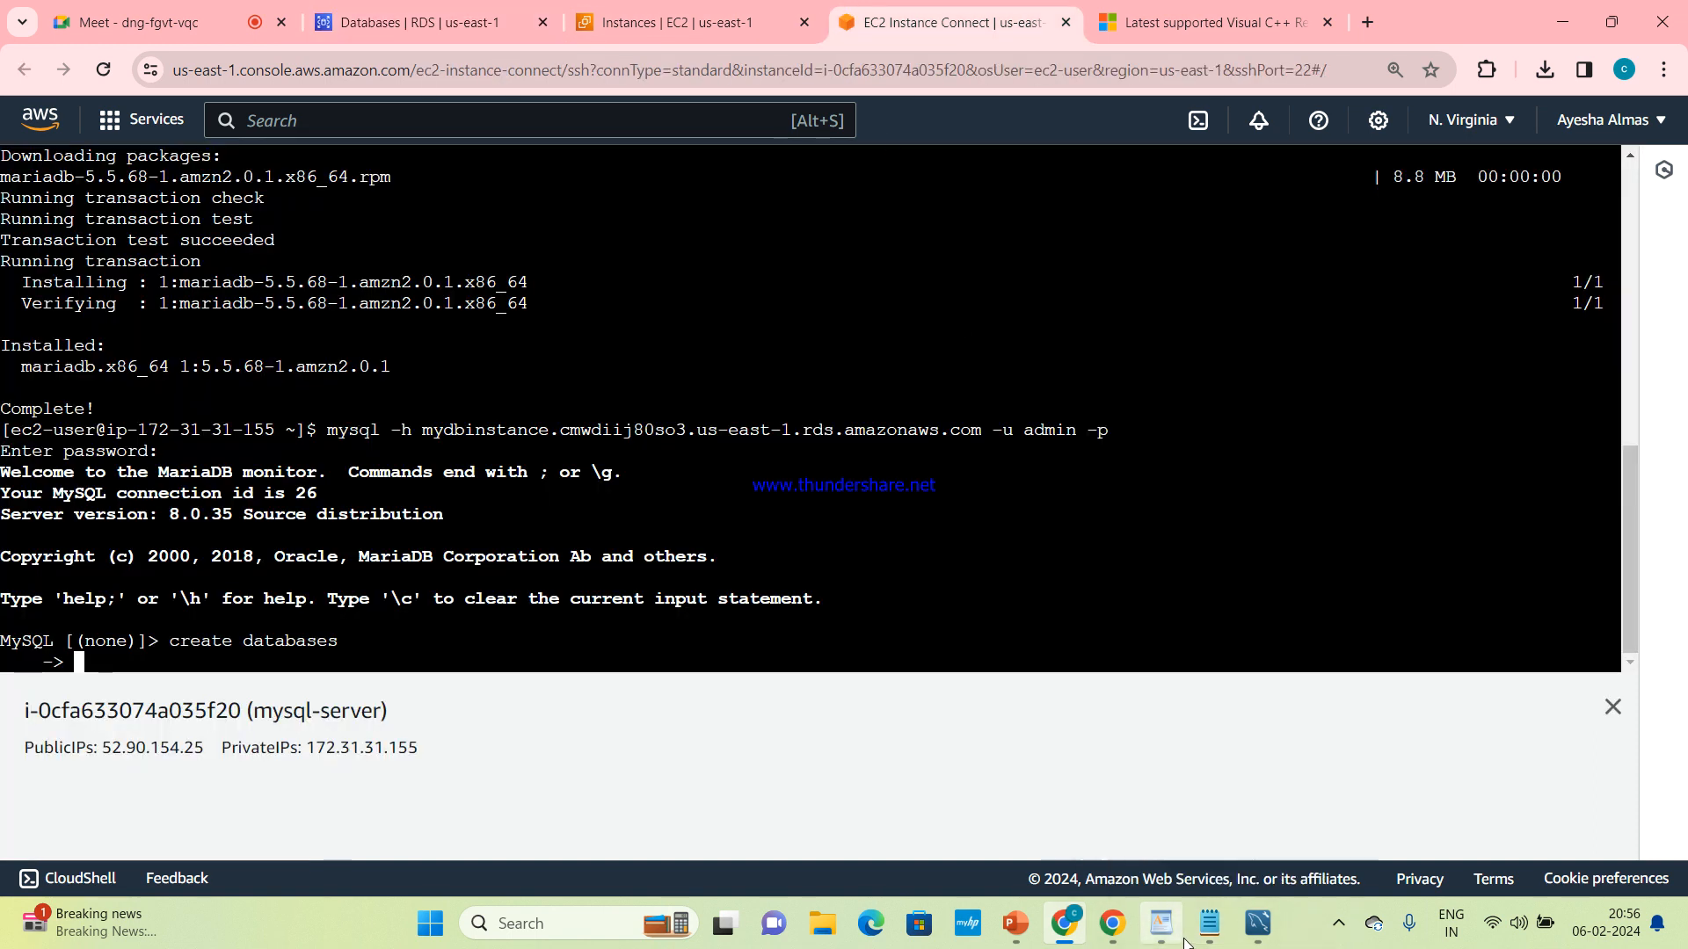
pyautogui.moveTo(1171, 939)
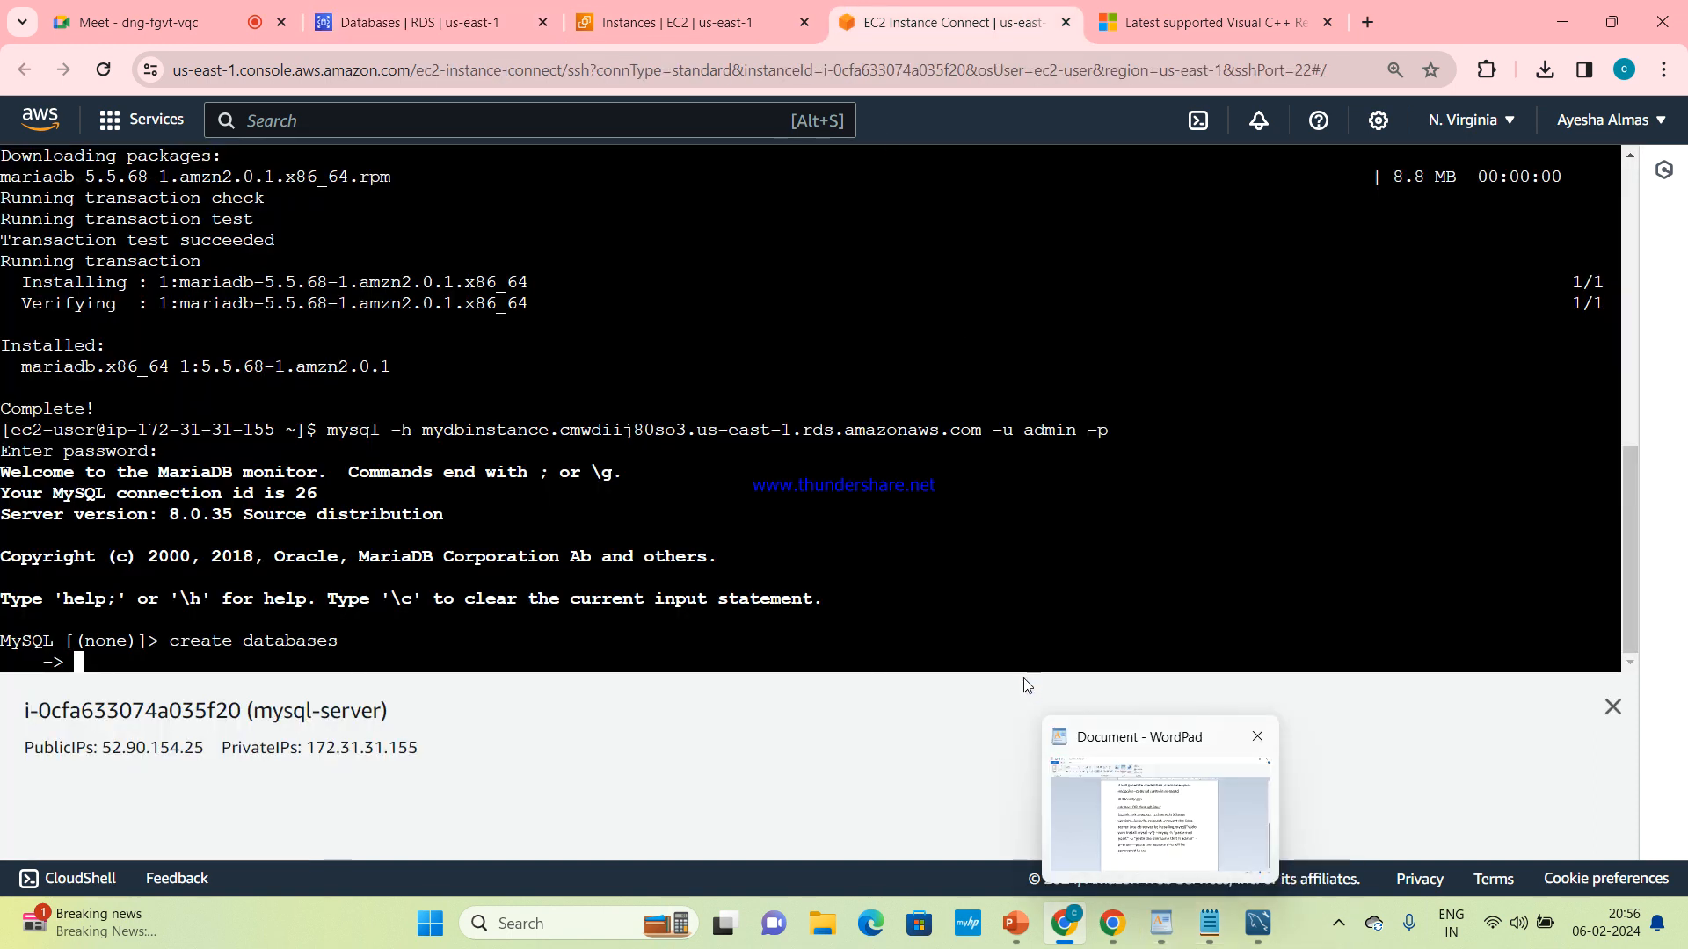
pyautogui.click(687, 22)
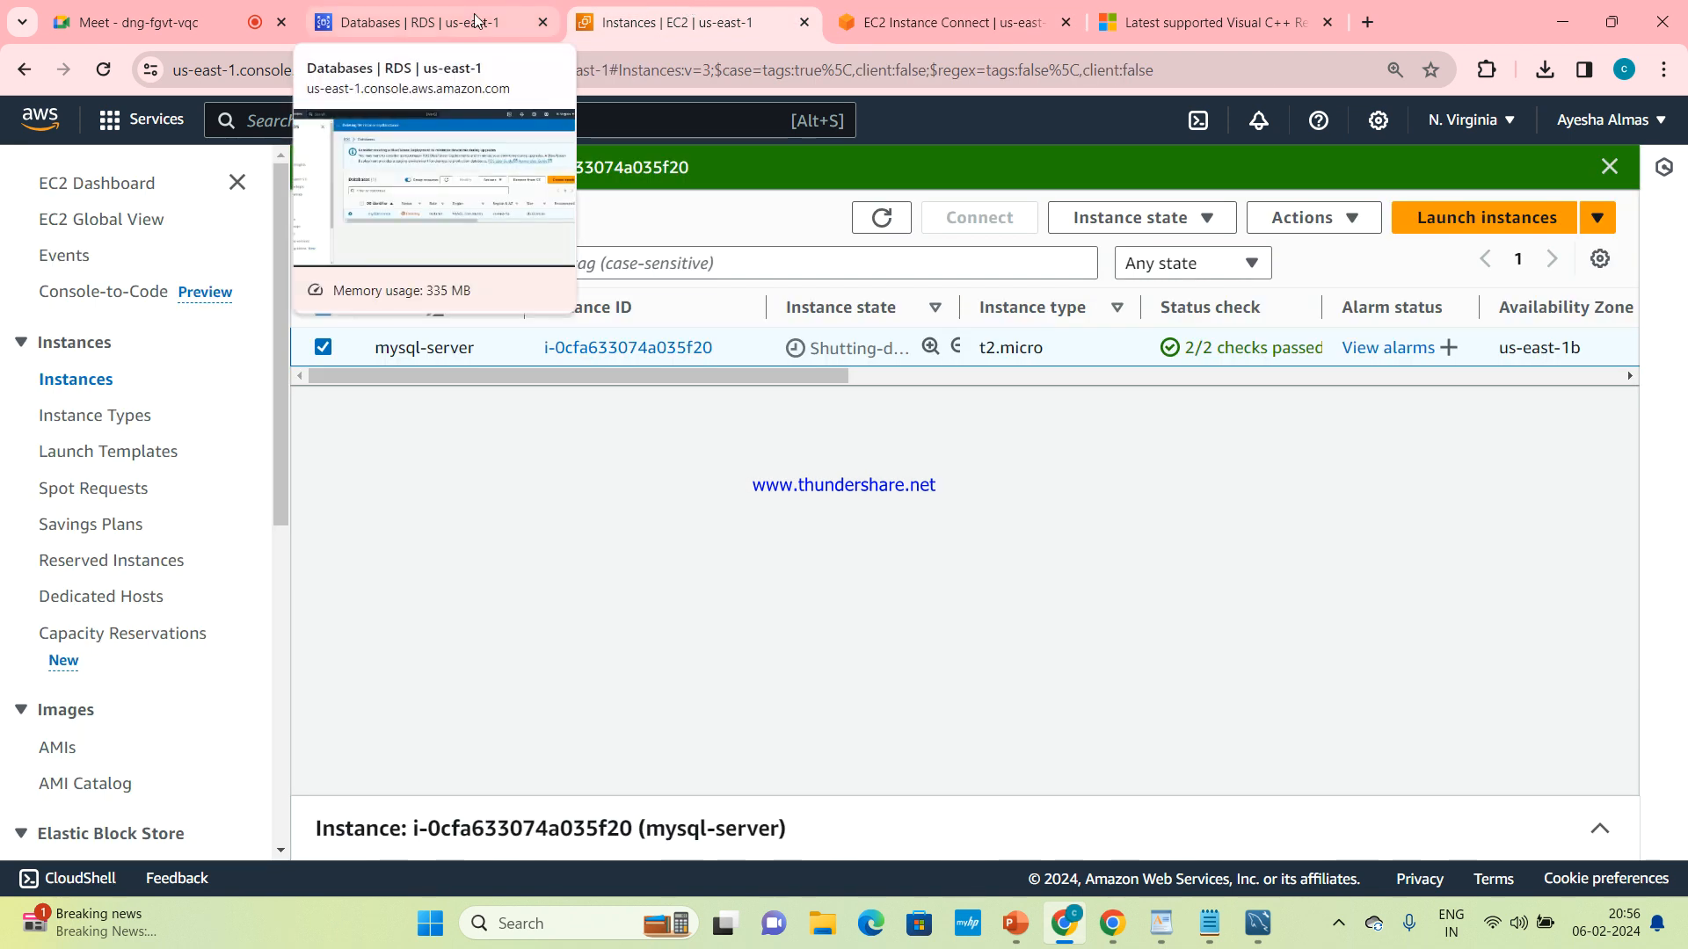
# Return to the RDS databases list and refresh it repeatedly to check the deletion status of mydbinstance
pyautogui.click(474, 20)
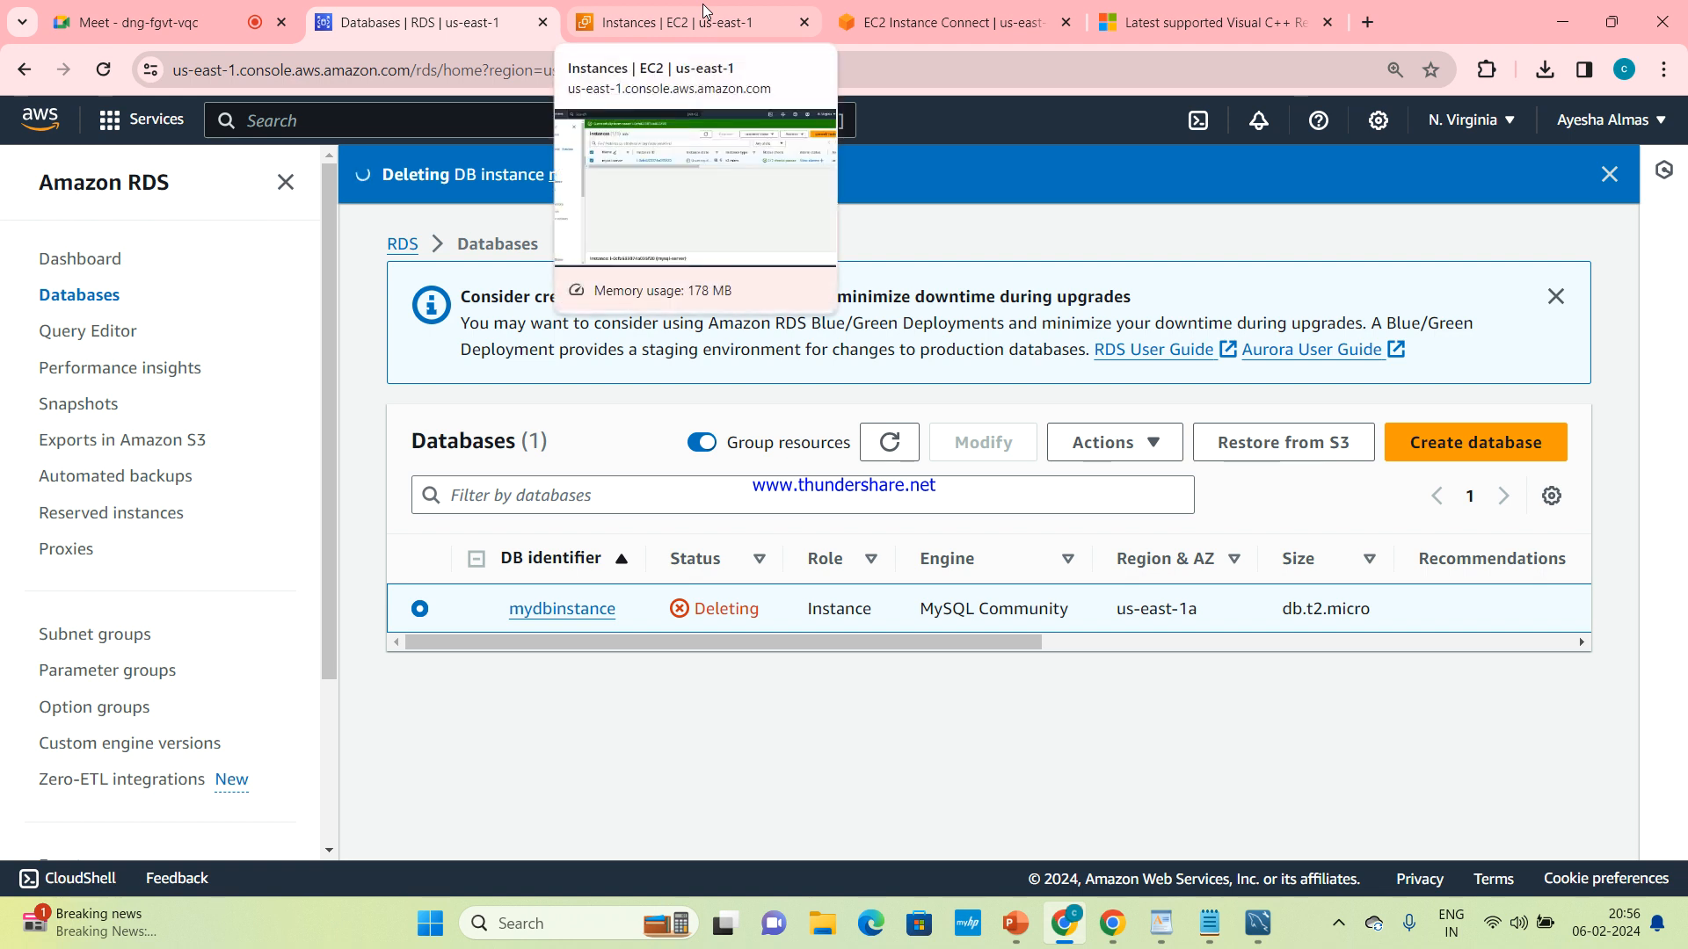
pyautogui.click(890, 440)
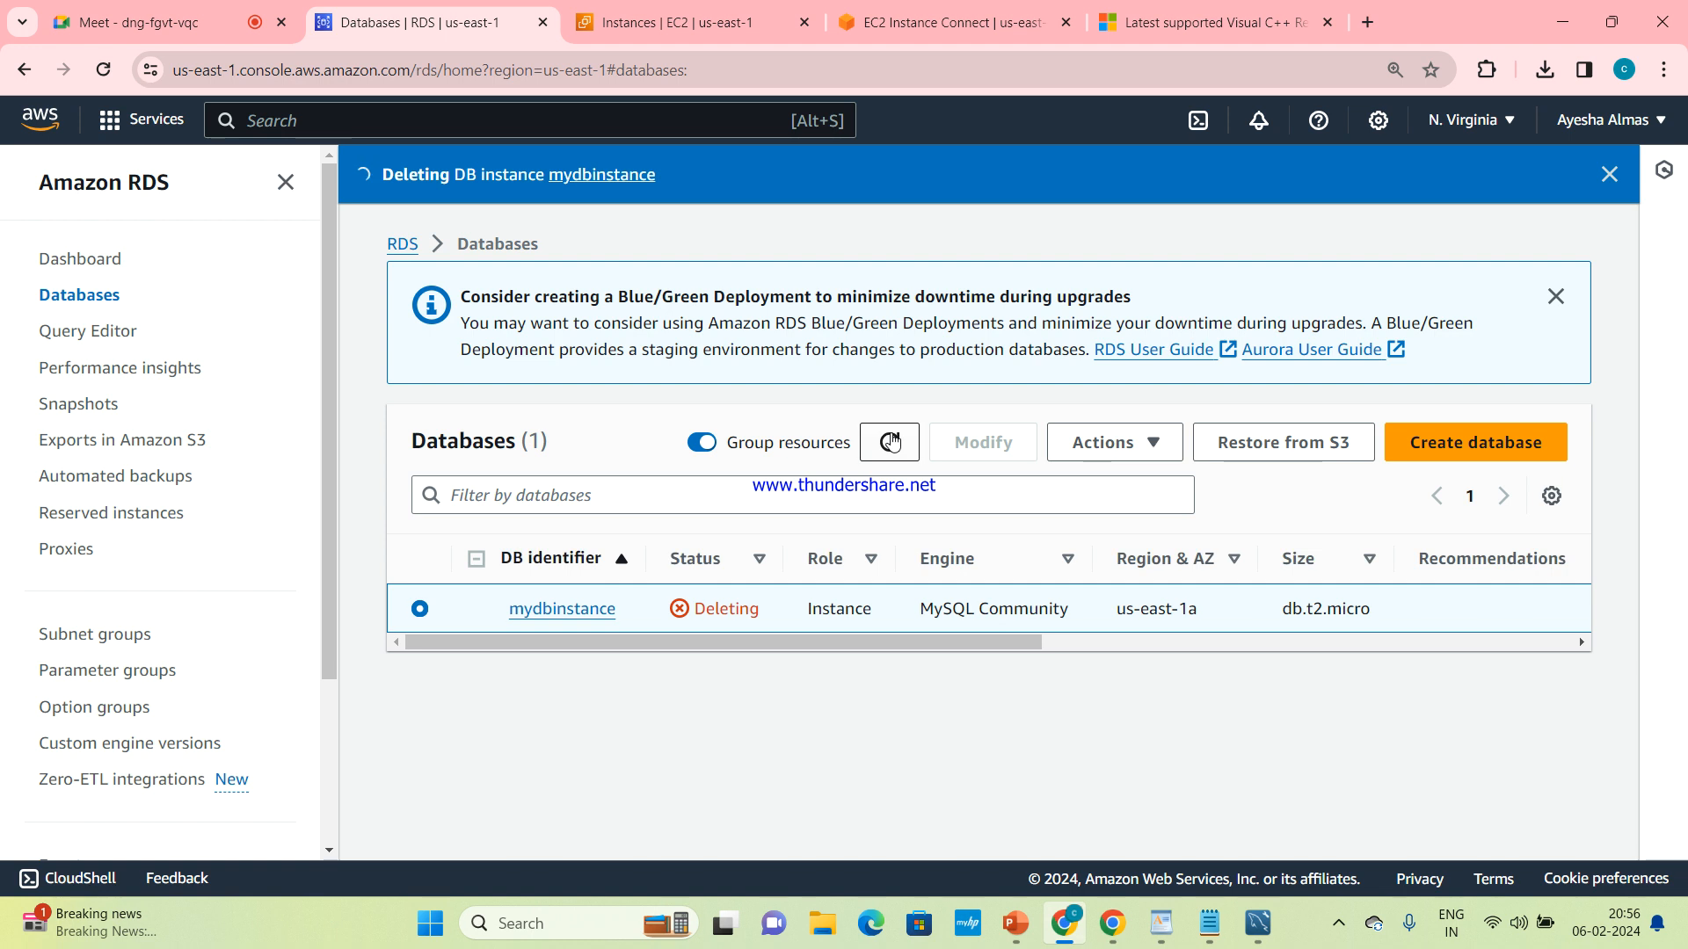
pyautogui.click(893, 443)
pyautogui.click(893, 442)
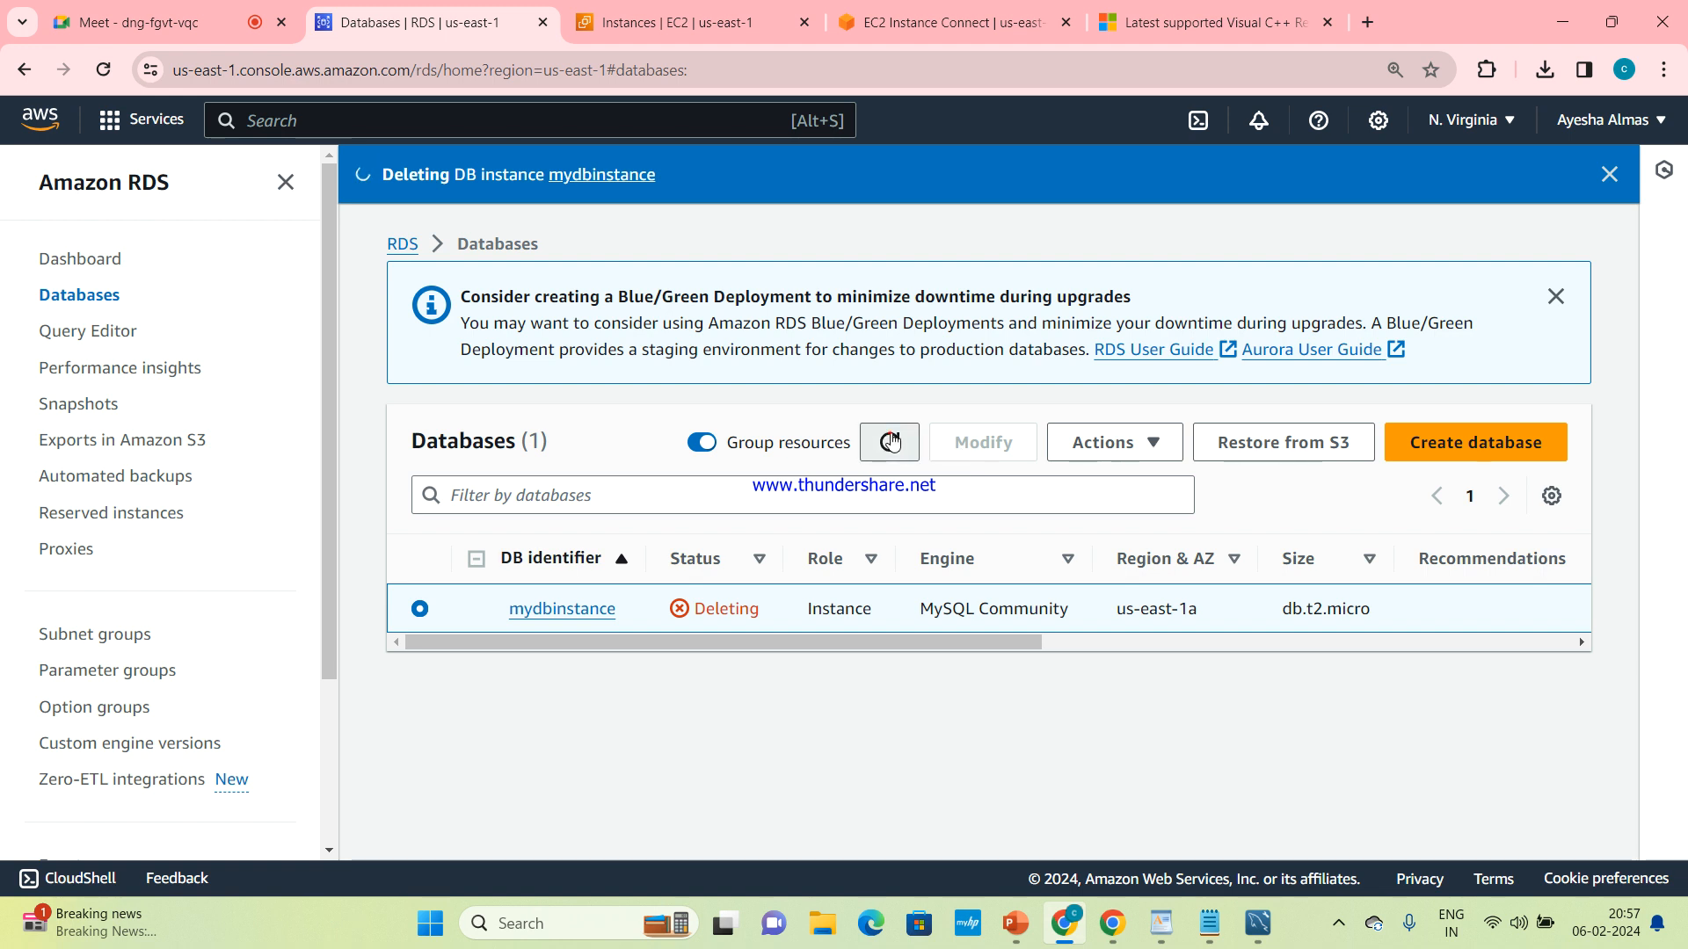
pyautogui.click(893, 442)
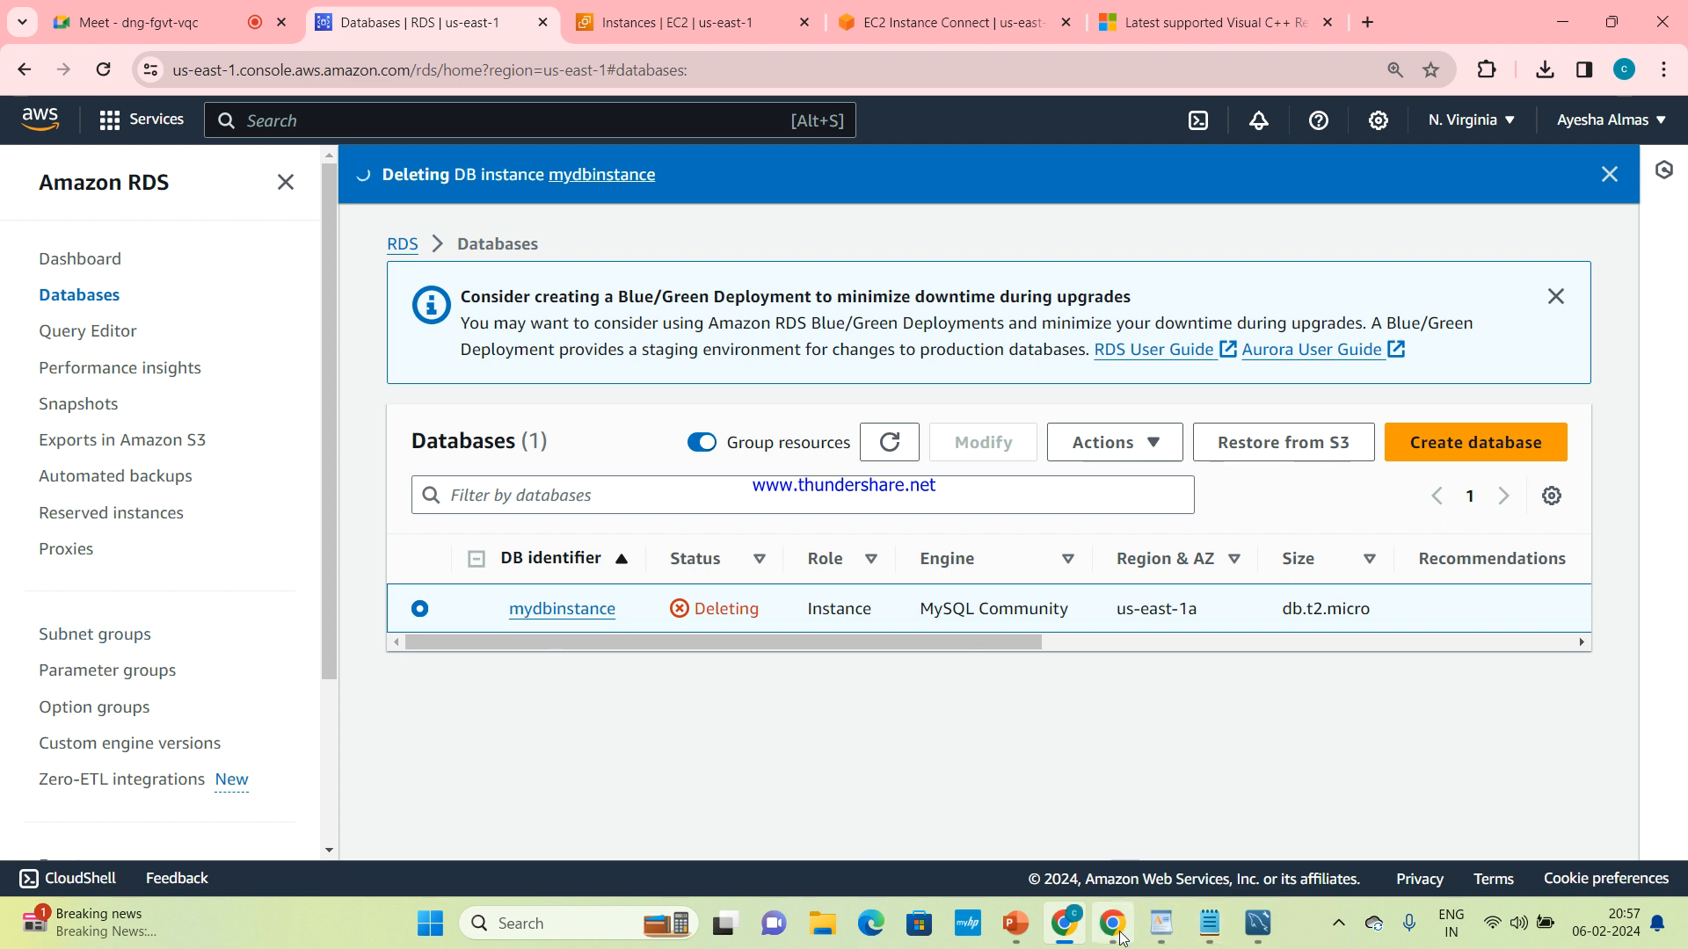
# Switch to the AWS RDS presentation in PowerPoint to view its Interview Questions slide
pyautogui.moveTo(1015, 923)
pyautogui.moveTo(1016, 840)
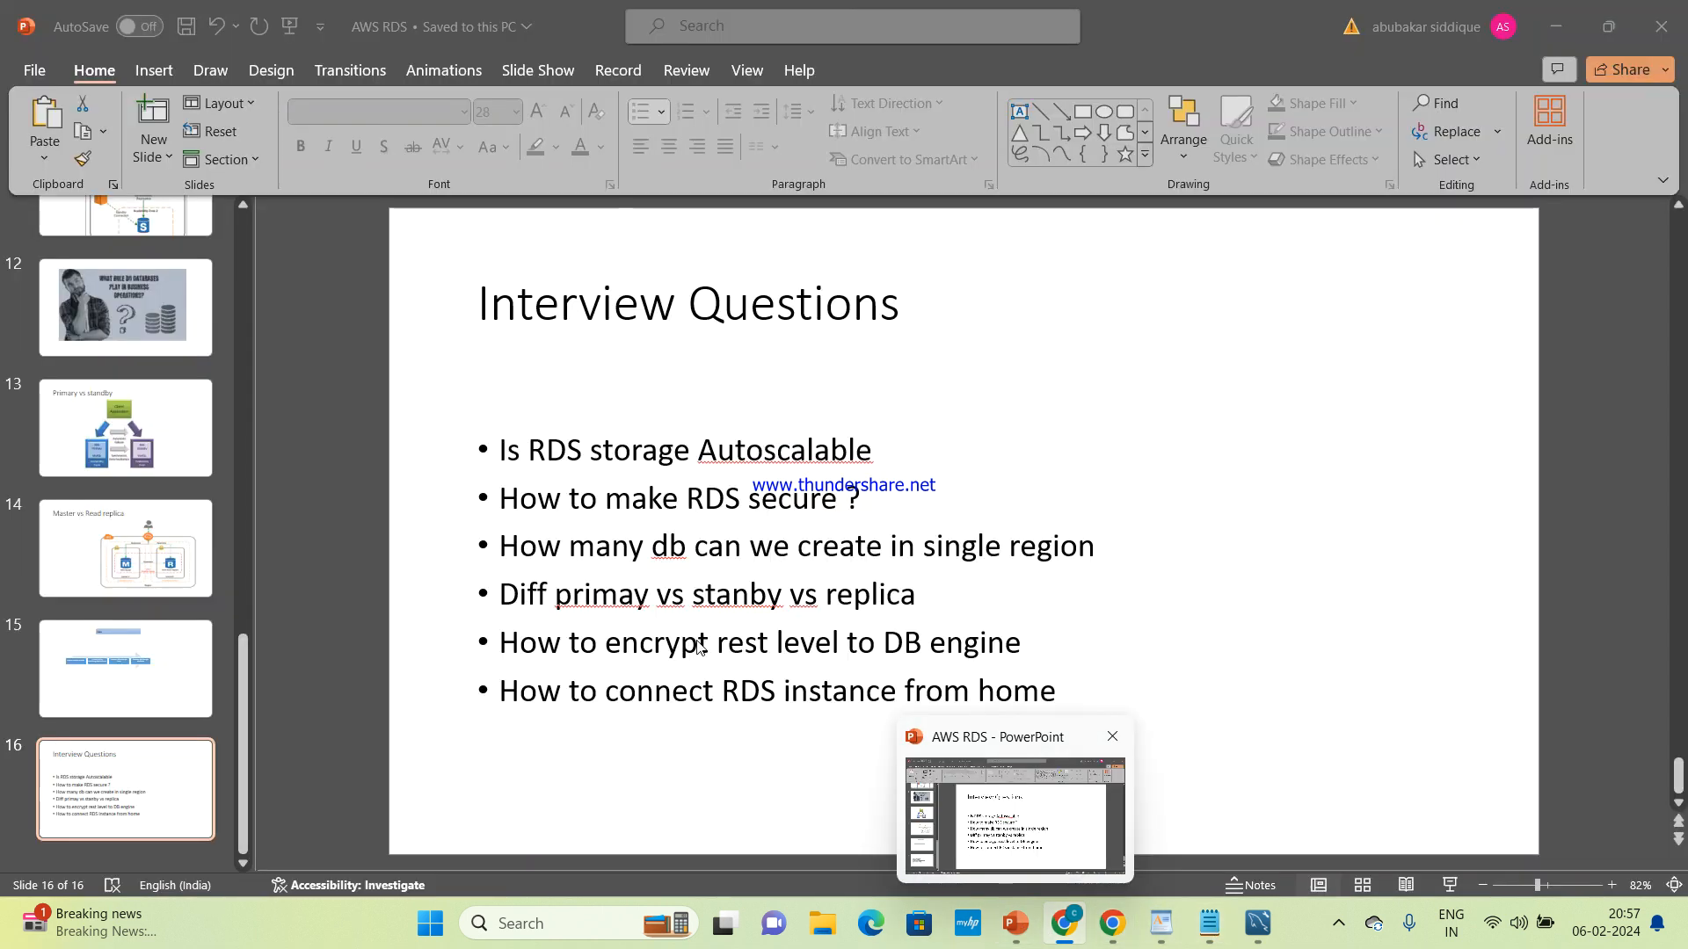